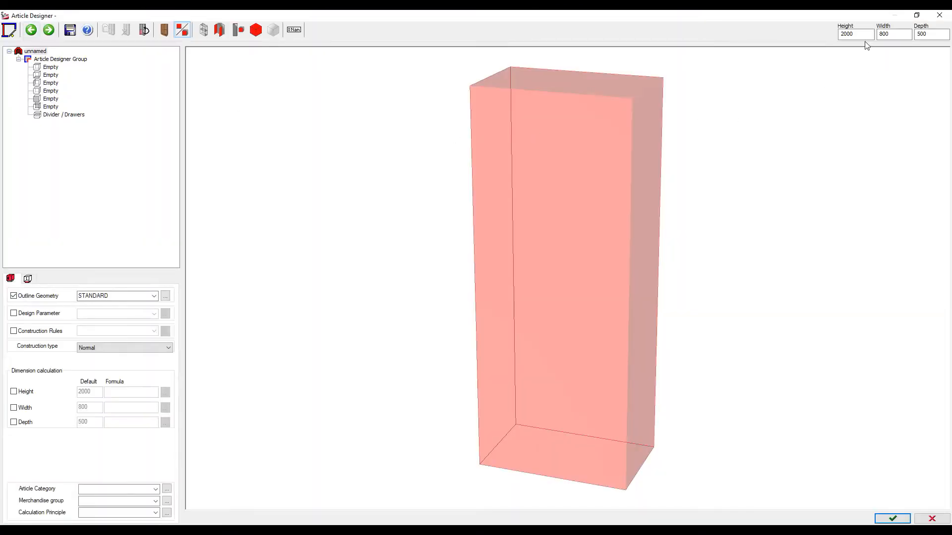
# Enter height 2200, width 1560 and depth 600 mm for the new cabinet article
pyautogui.moveTo(854, 35); pyautogui.dragTo(836, 36)
pyautogui.write('2200')
pyautogui.moveTo(892, 34); pyautogui.dragTo(875, 39)
pyautogui.press('Tab')
pyautogui.write('600')
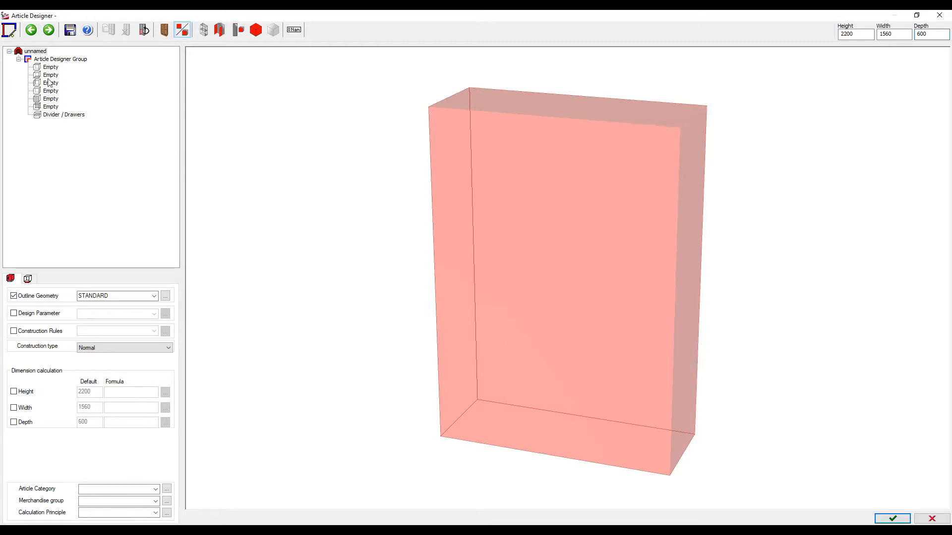
# Set the cabinet to C-construction with base construction on and an inset base
pyautogui.click(39, 52)
pyautogui.click(101, 348)
pyautogui.click(100, 363)
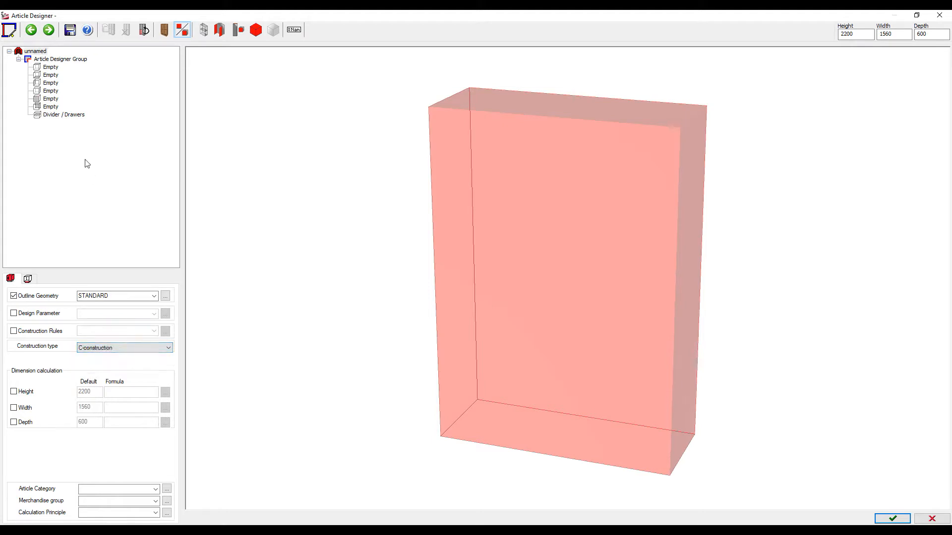
pyautogui.click(27, 278)
pyautogui.click(77, 298)
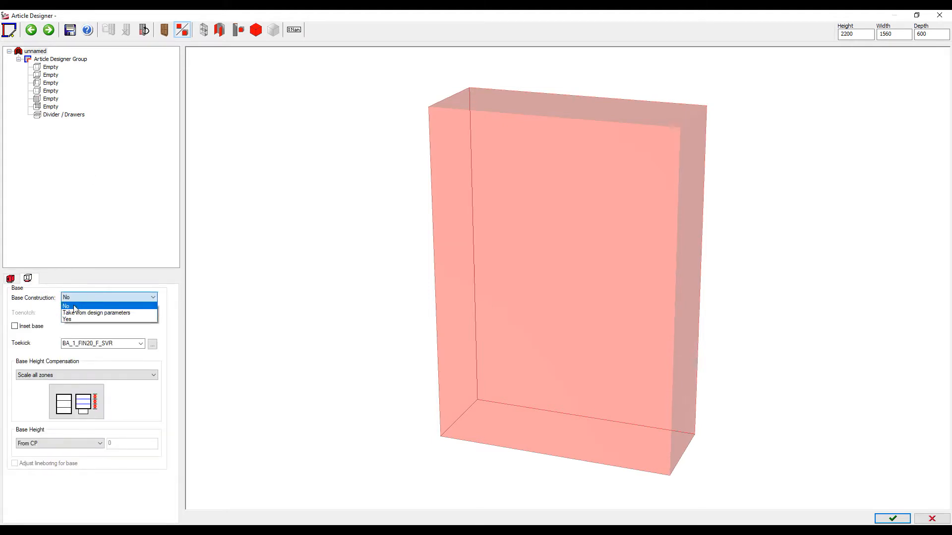
pyautogui.click(74, 322)
pyautogui.click(17, 327)
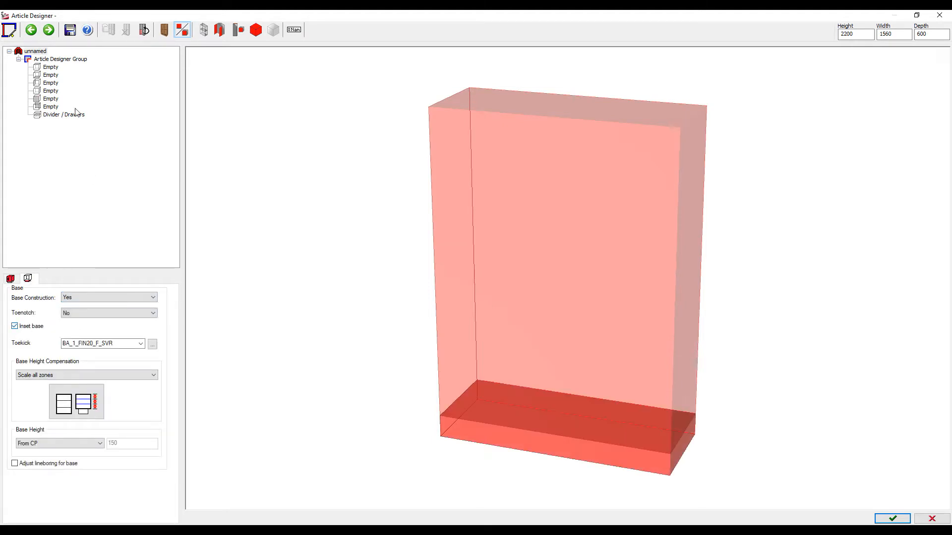
# Add left and right side panels plus bottom and top shelves
pyautogui.click(50, 83)
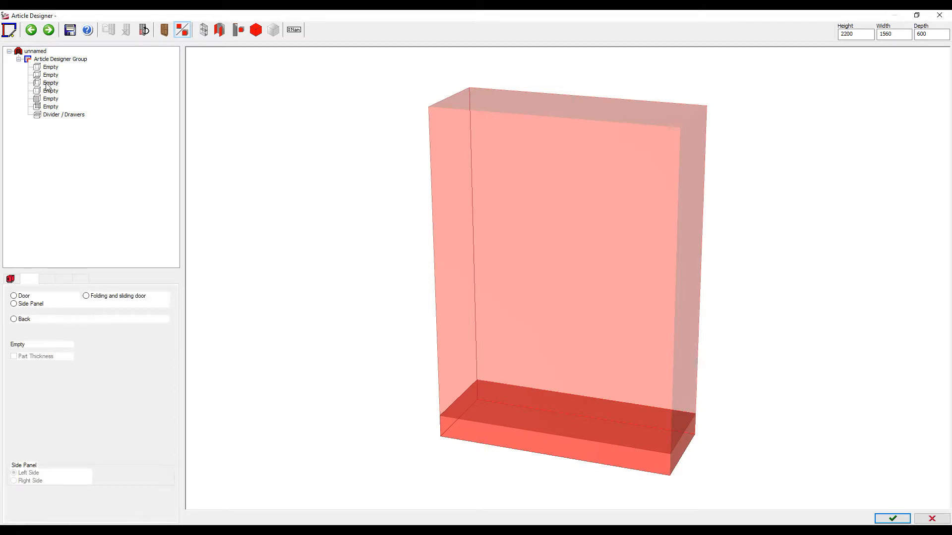
pyautogui.click(49, 92)
pyautogui.click(49, 75)
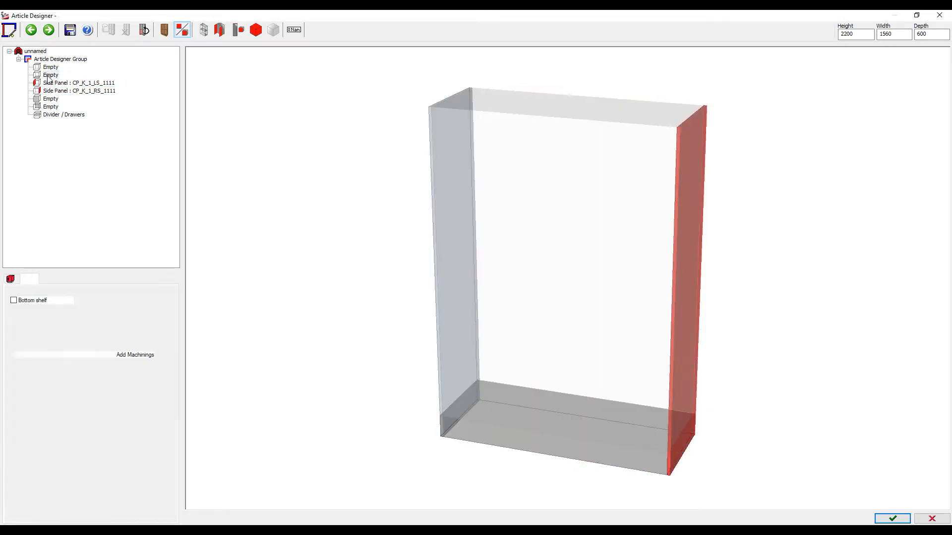
pyautogui.click(48, 68)
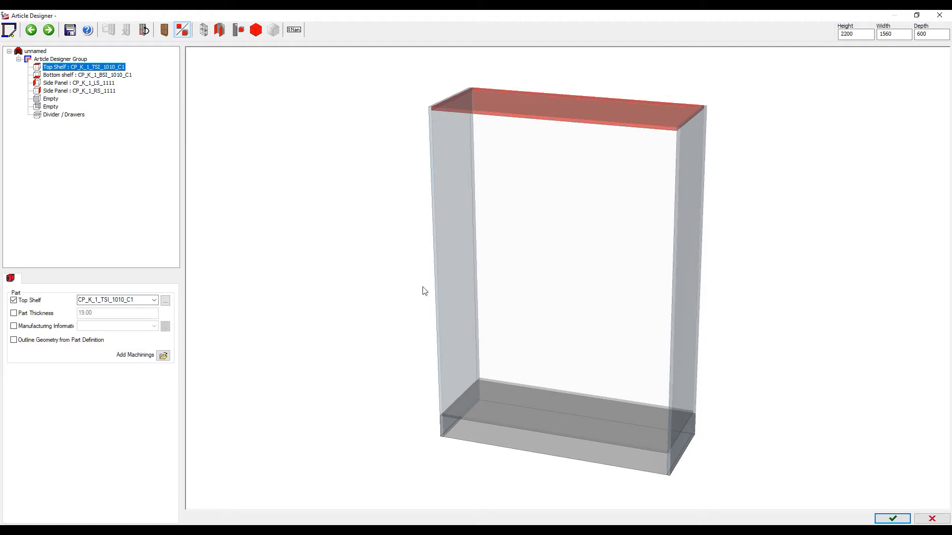
# Divide off a 600 mm lower zone with a fixed shelf and give it a back panel
pyautogui.click(54, 115)
pyautogui.click(110, 465)
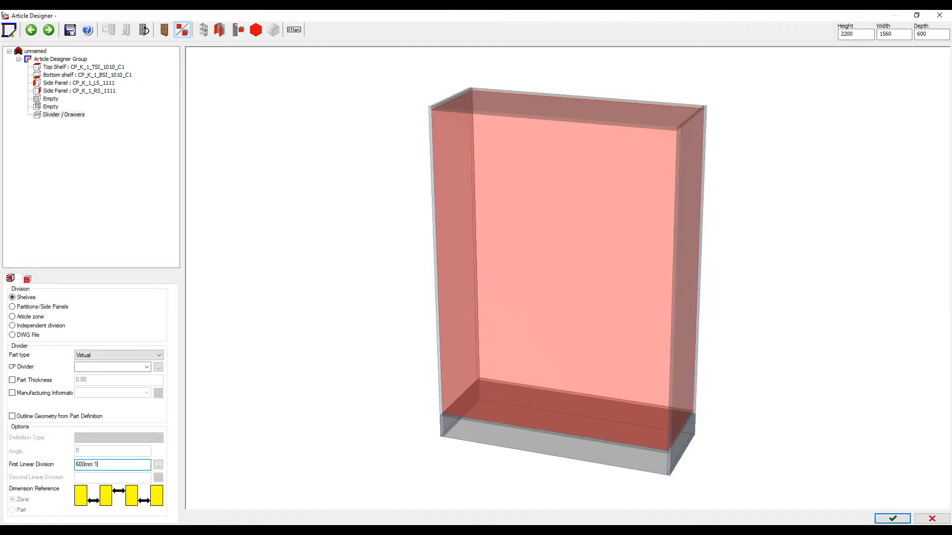
pyautogui.press('Return')
pyautogui.click(136, 352)
pyautogui.click(113, 371)
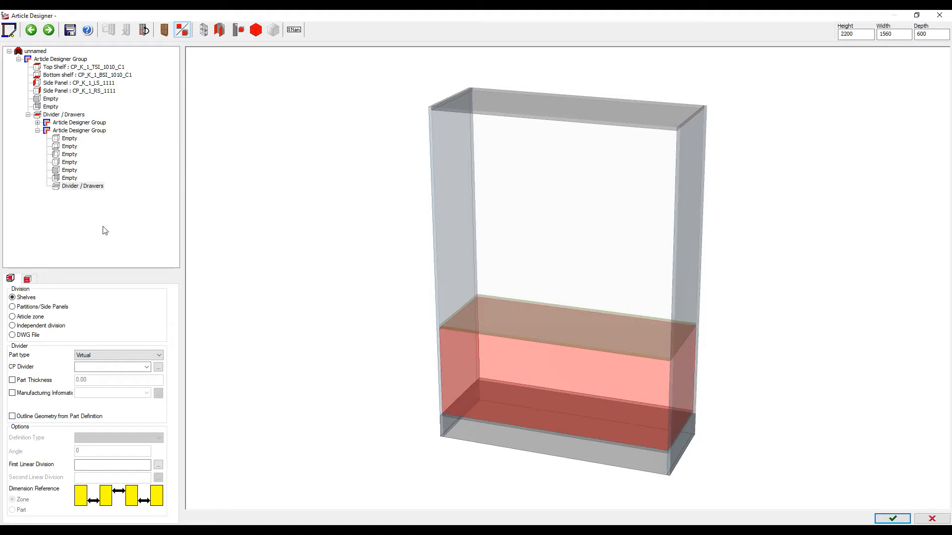
pyautogui.click(70, 178)
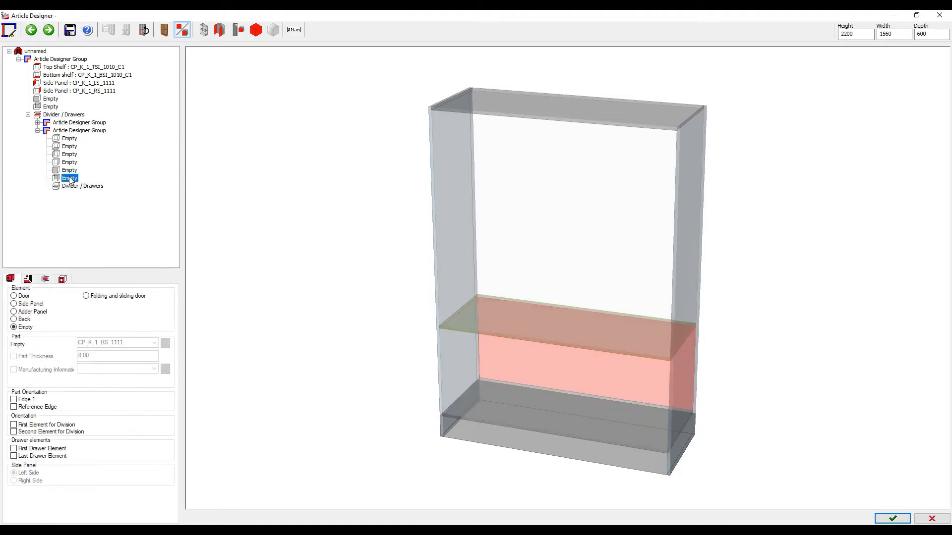
pyautogui.click(72, 187)
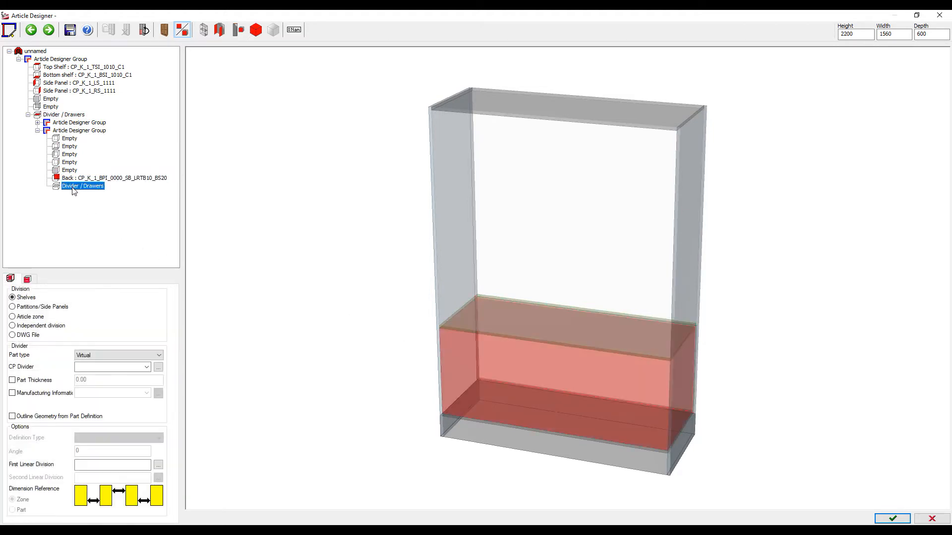
# Split the lower zone 1:1 with a central vertical partition
pyautogui.click(102, 466)
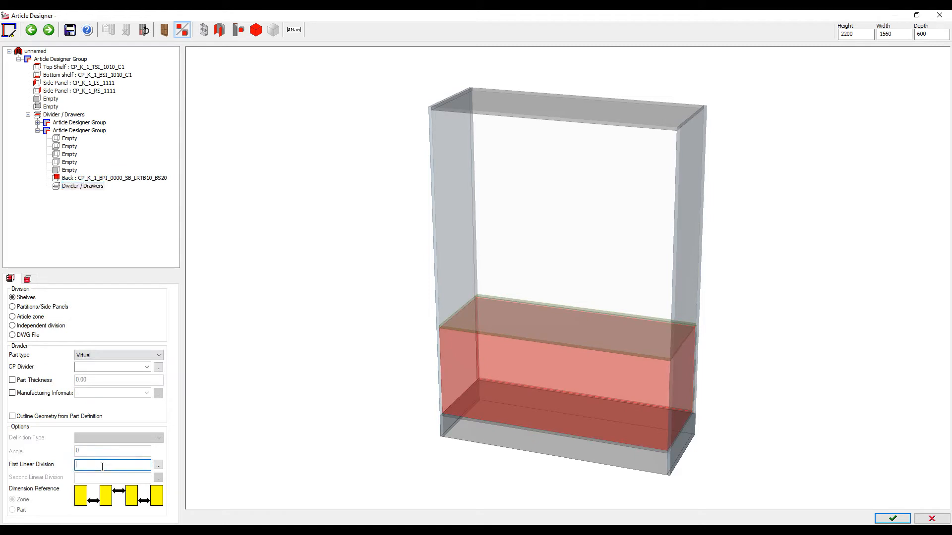
pyautogui.press('Return')
pyautogui.click(20, 307)
pyautogui.click(92, 355)
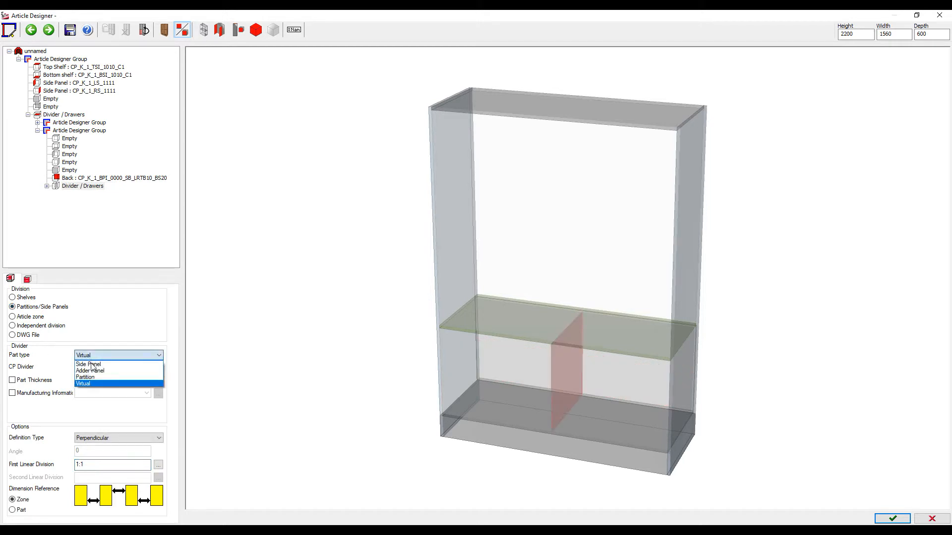
pyautogui.click(91, 380)
pyautogui.click(493, 365)
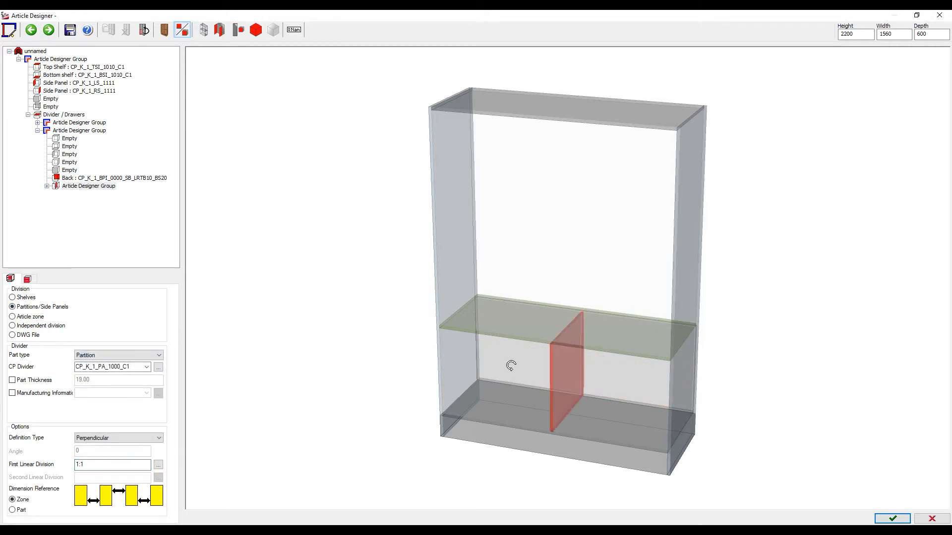
pyautogui.click(28, 278)
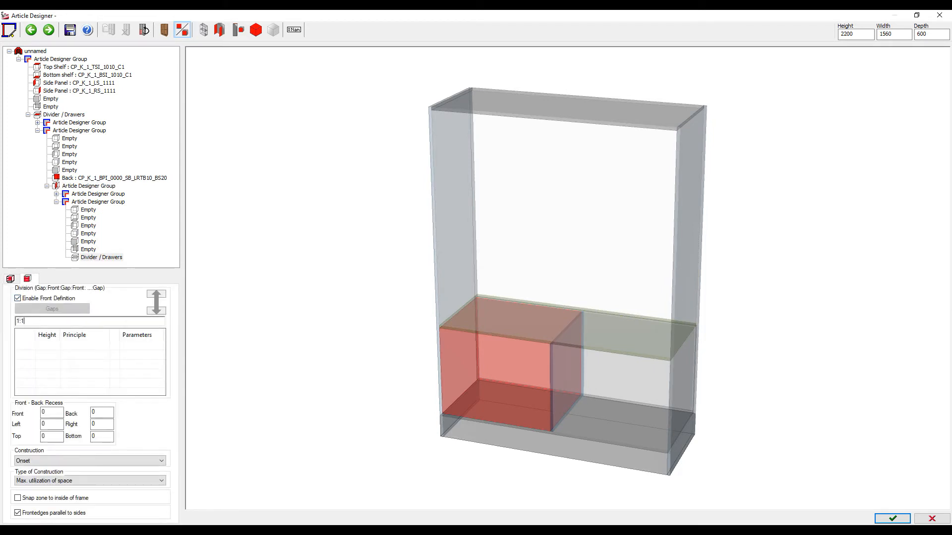
# Divide the lower-left and lower-right compartment fronts 1:1 into two drawers each
pyautogui.press('Return')
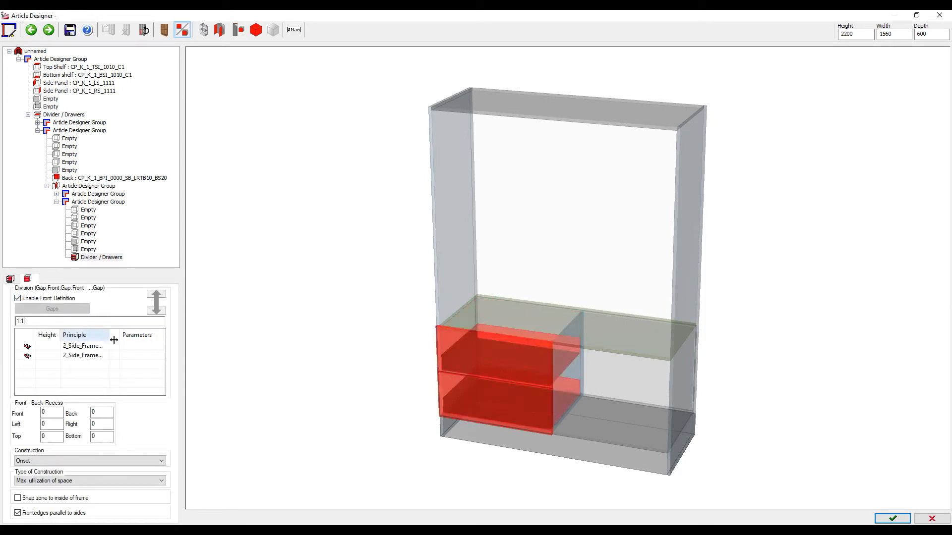
pyautogui.click(632, 385)
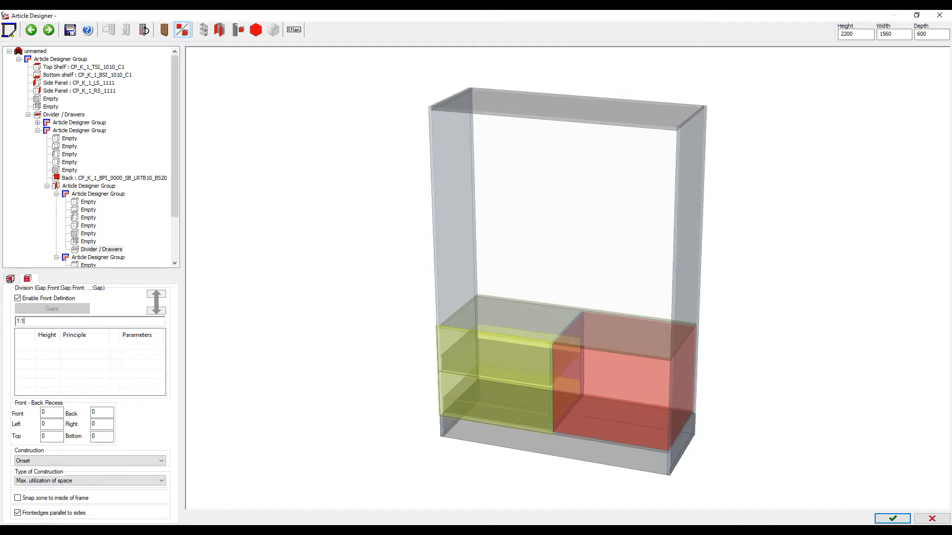
pyautogui.write('1:1')
pyautogui.press('Return')
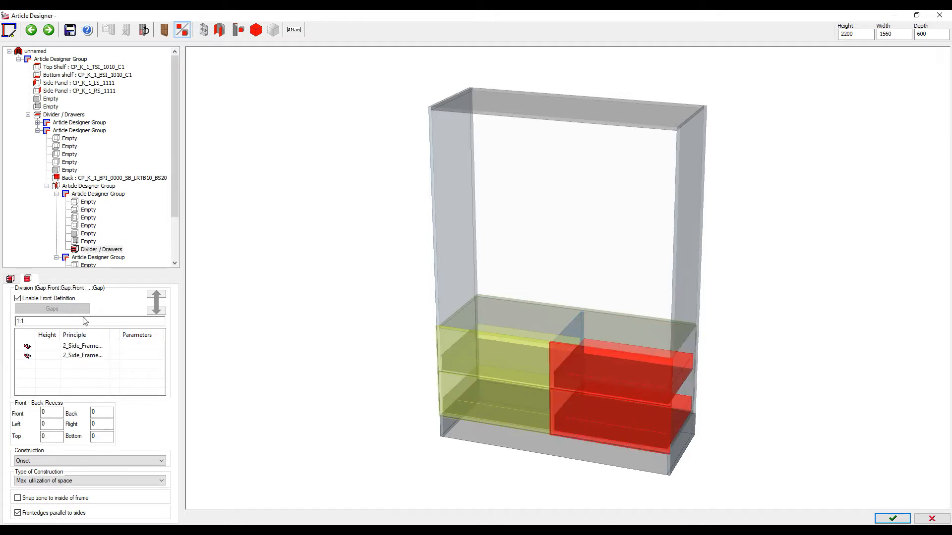
pyautogui.click(541, 224)
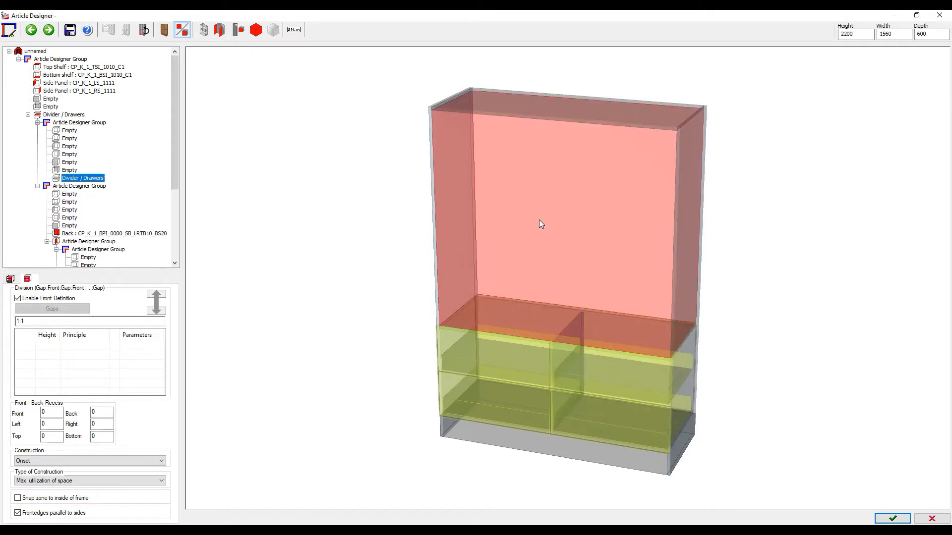
# Add a fixed shelf with a 1:400mm division, leaving a 400 mm top compartment
pyautogui.click(10, 279)
pyautogui.click(87, 468)
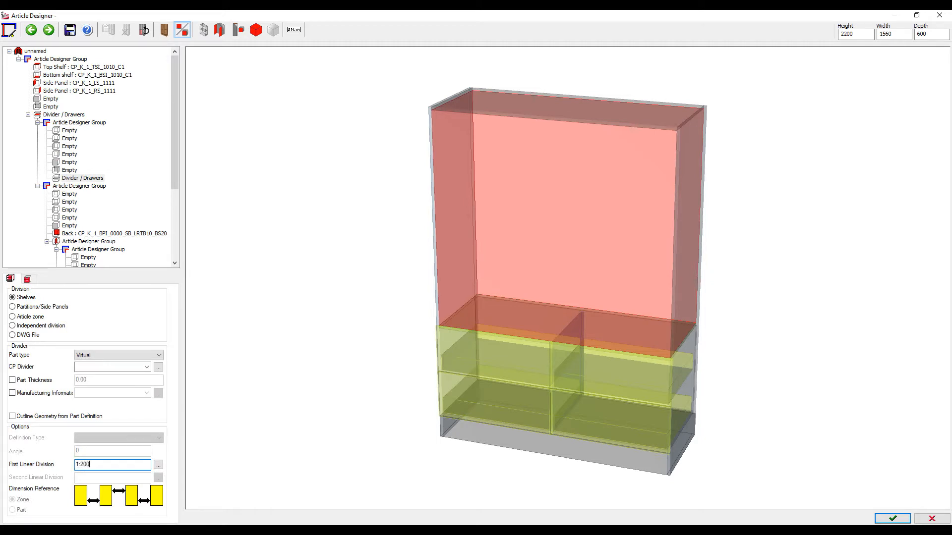
pyautogui.press('Return')
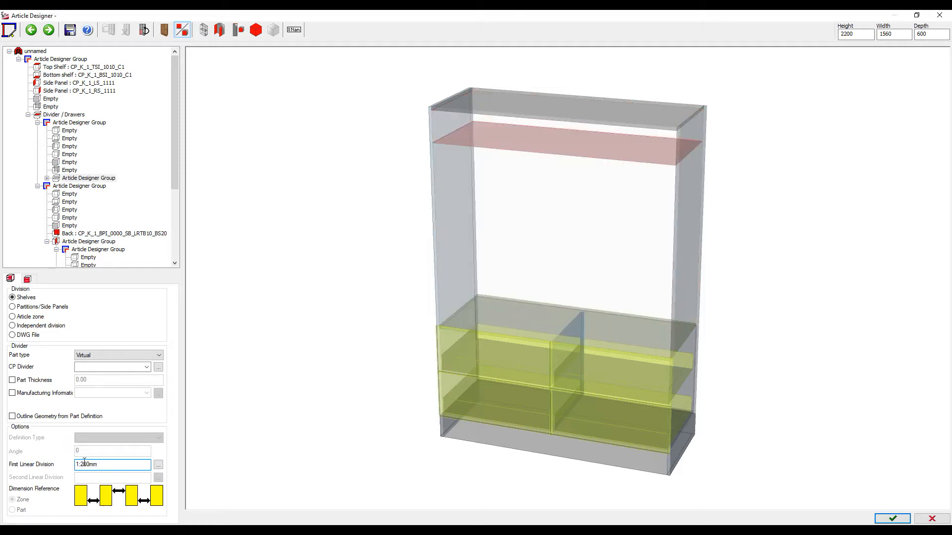
pyautogui.press('Return')
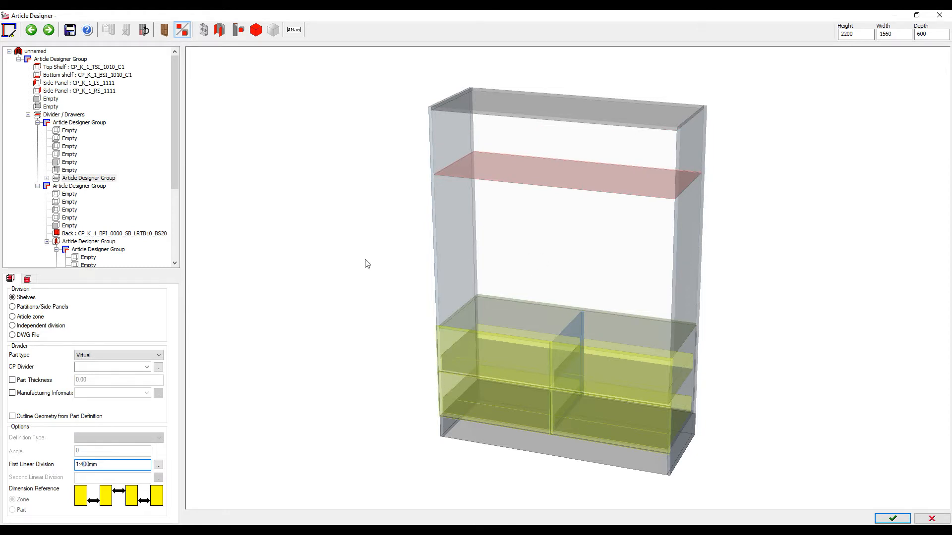
pyautogui.click(97, 356)
pyautogui.click(92, 371)
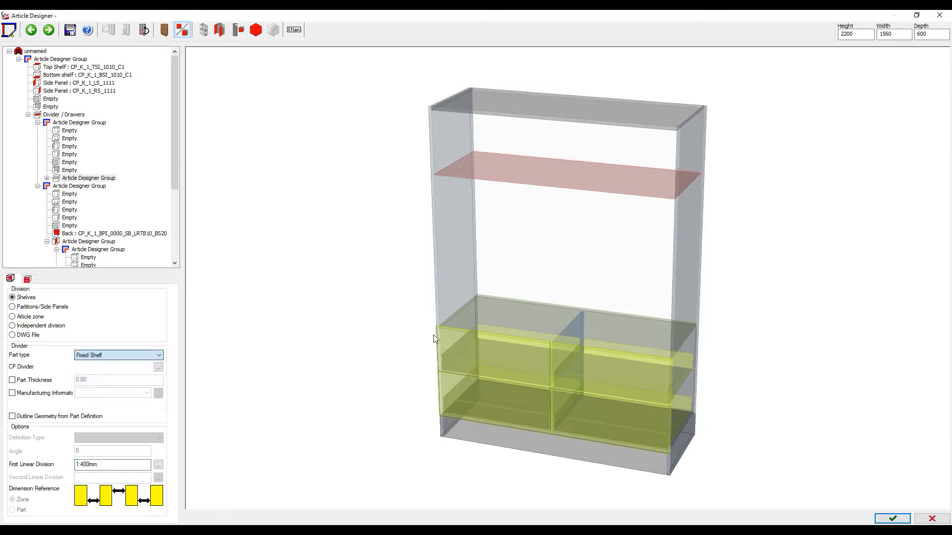
# Give the open middle zone below the new shelf a back panel
pyautogui.click(573, 265)
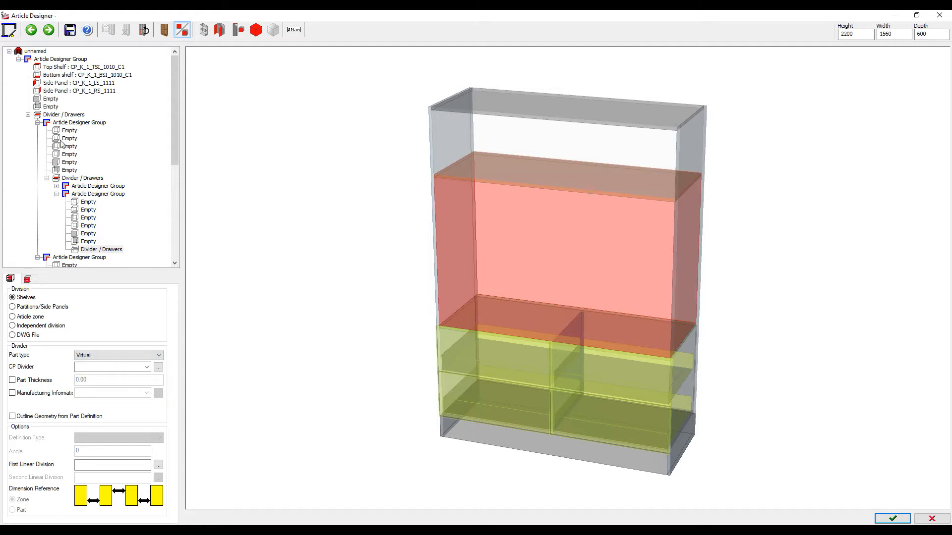
pyautogui.doubleClick(86, 241)
pyautogui.click(535, 147)
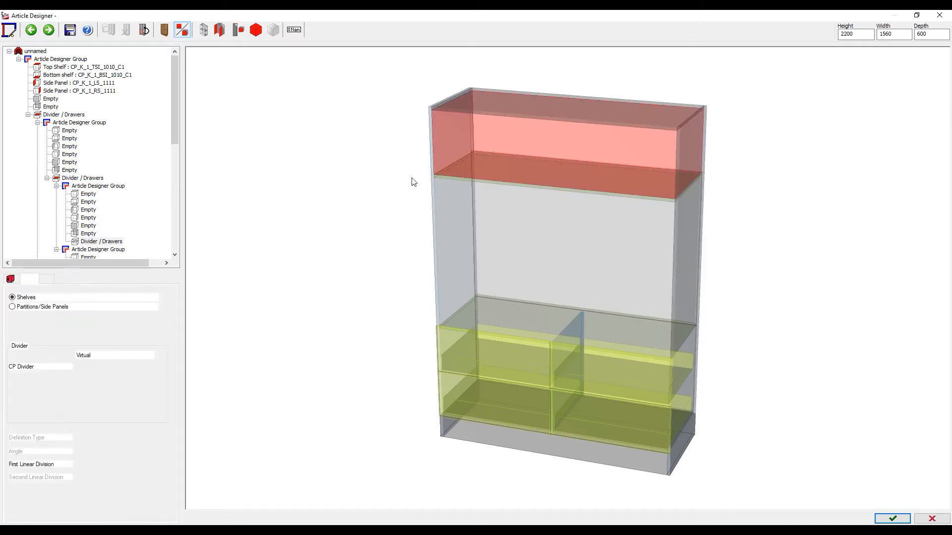
# Add a back panel to the top compartment and save the cabinet as new article Element_25
pyautogui.doubleClick(87, 234)
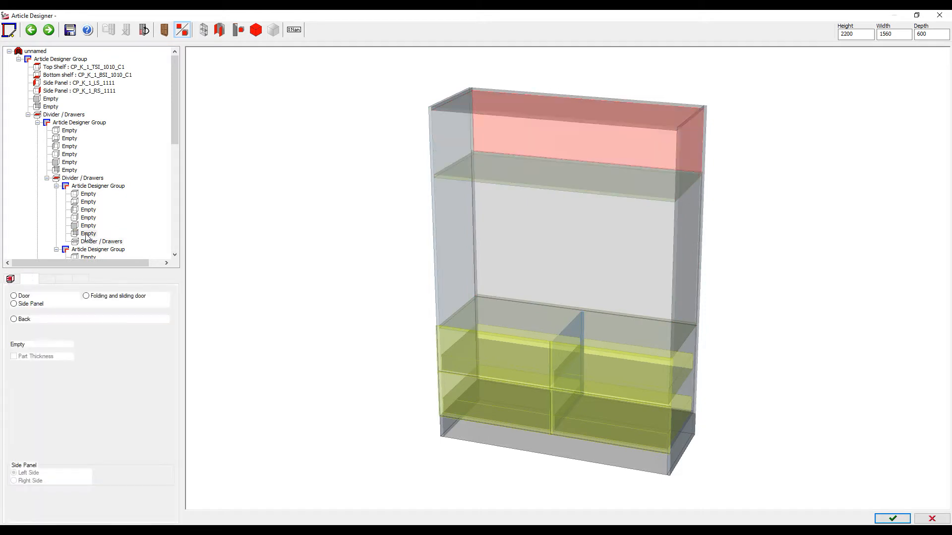
pyautogui.click(892, 519)
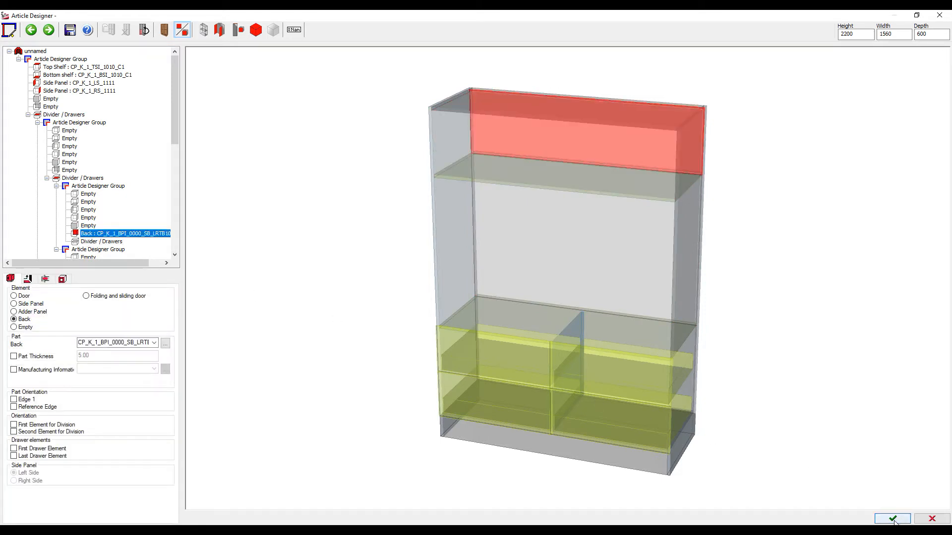
pyautogui.click(434, 294)
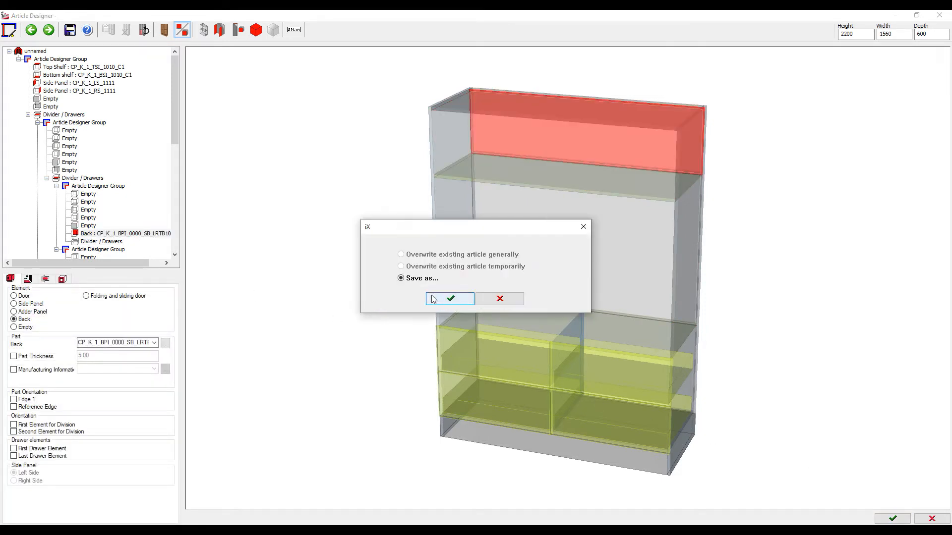
pyautogui.click(437, 298)
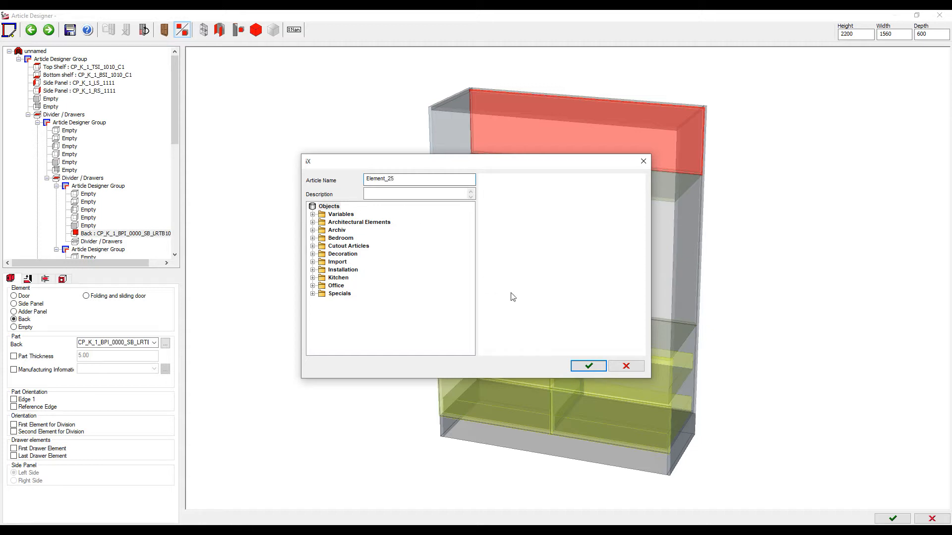
pyautogui.click(589, 366)
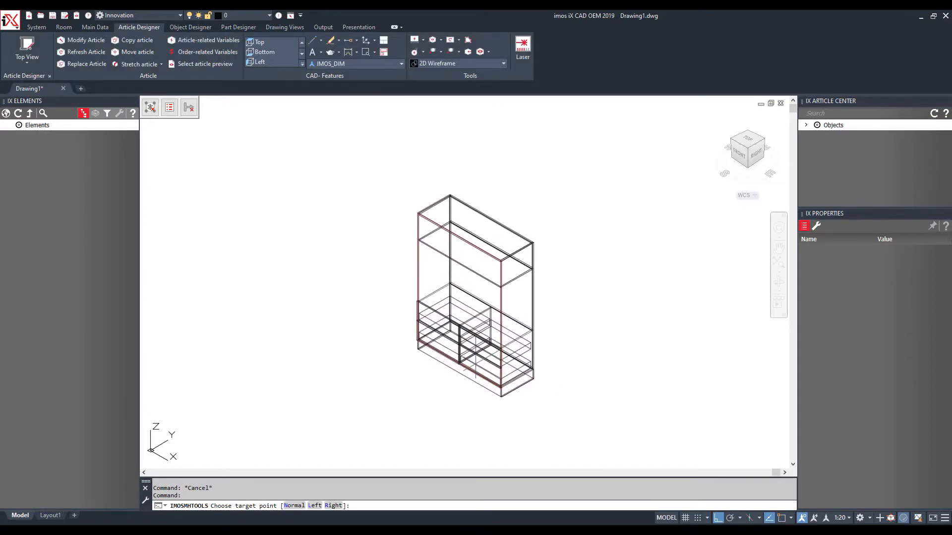
# Place the cabinet and give the upper board's front edge an OC_Segmental contour
pyautogui.click(479, 363)
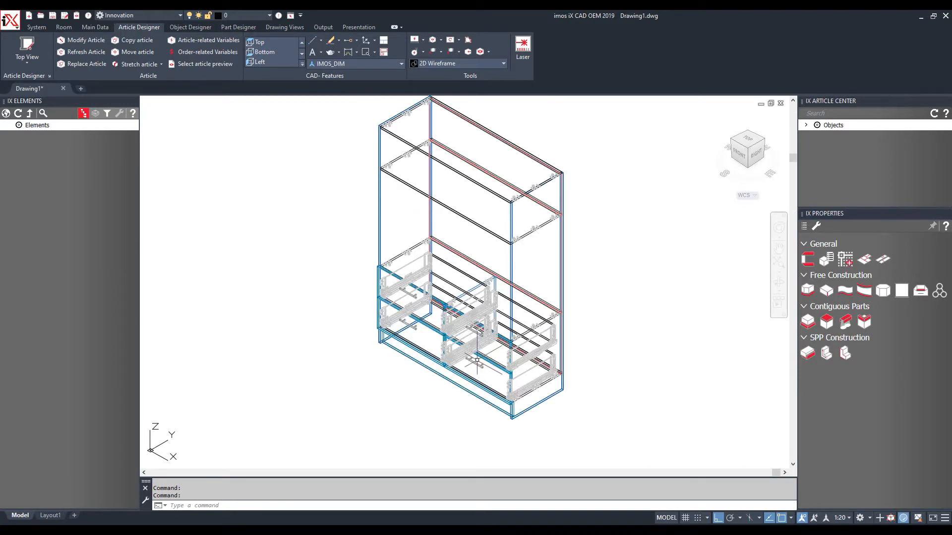
pyautogui.rightClick(602, 155)
pyautogui.click(626, 222)
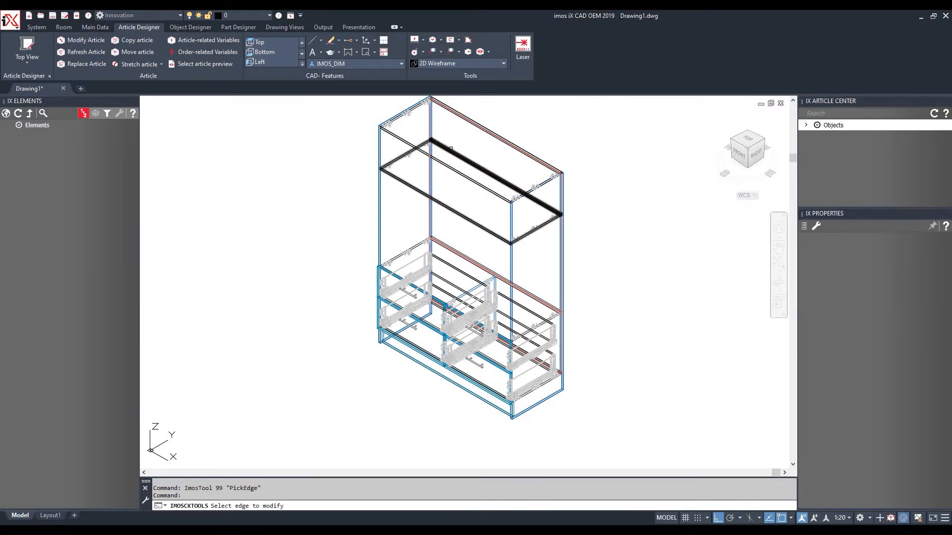
pyautogui.scroll(5, 450, 148)
pyautogui.click(451, 208)
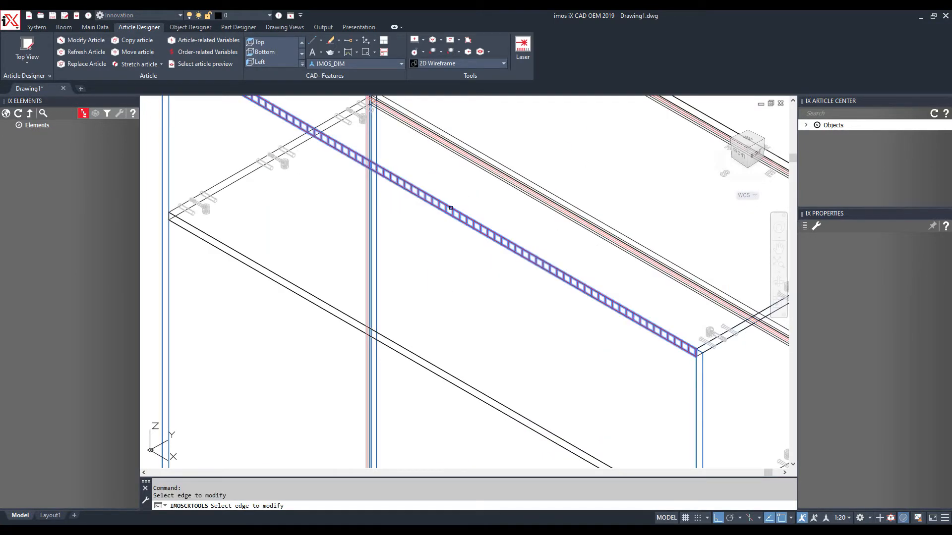
pyautogui.press('Return')
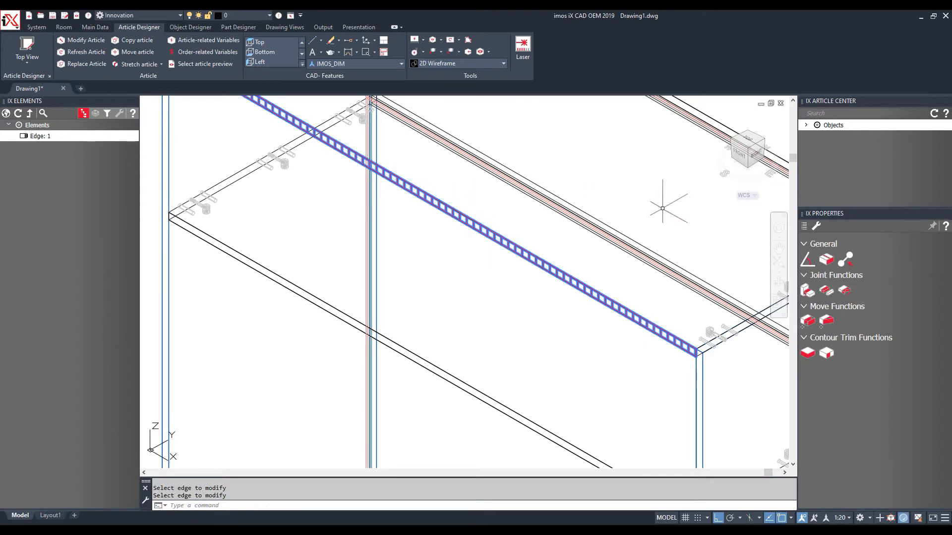
pyautogui.click(805, 227)
pyautogui.click(937, 335)
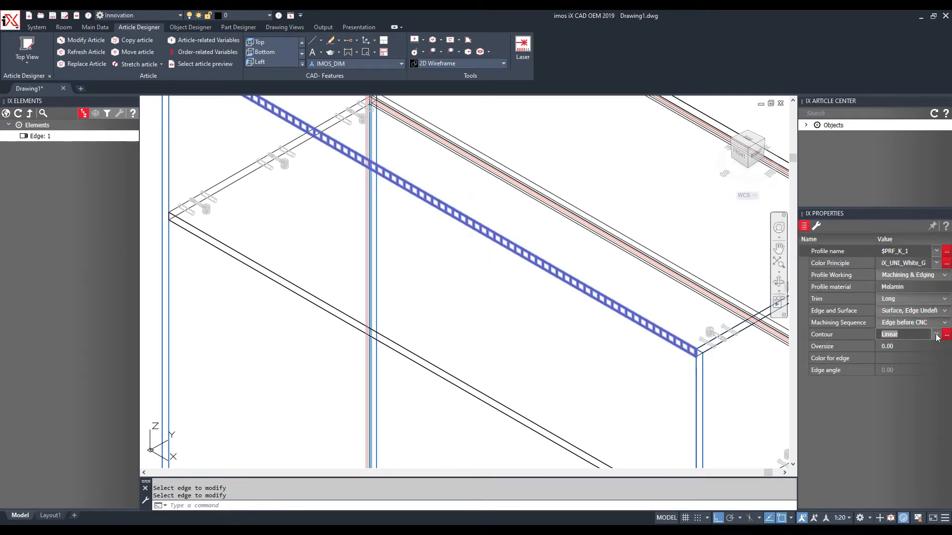
pyautogui.click(937, 335)
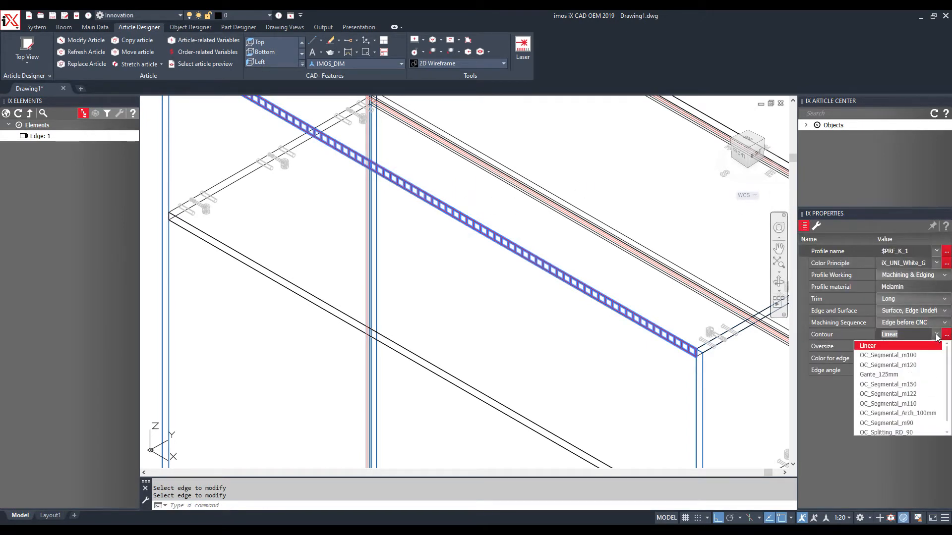
pyautogui.click(900, 368)
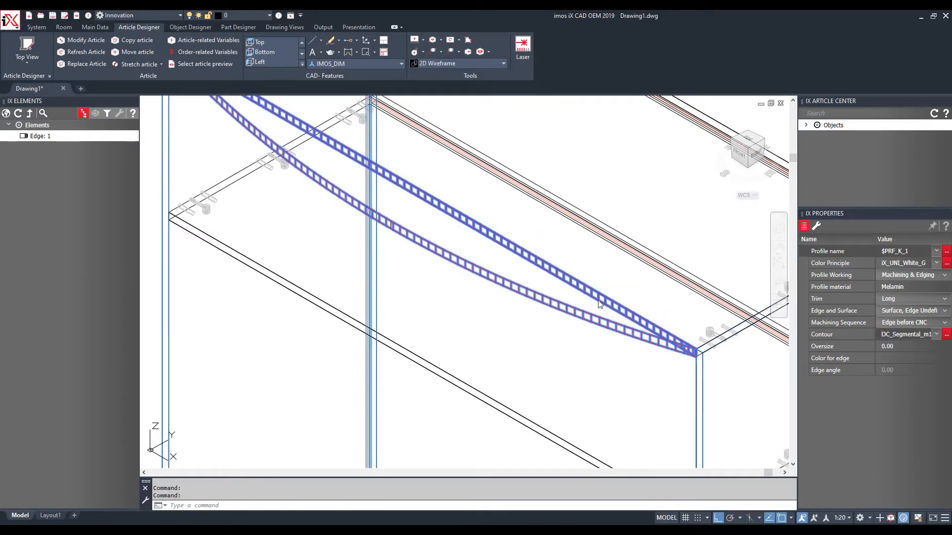
pyautogui.click(613, 290)
pyautogui.press('Escape')
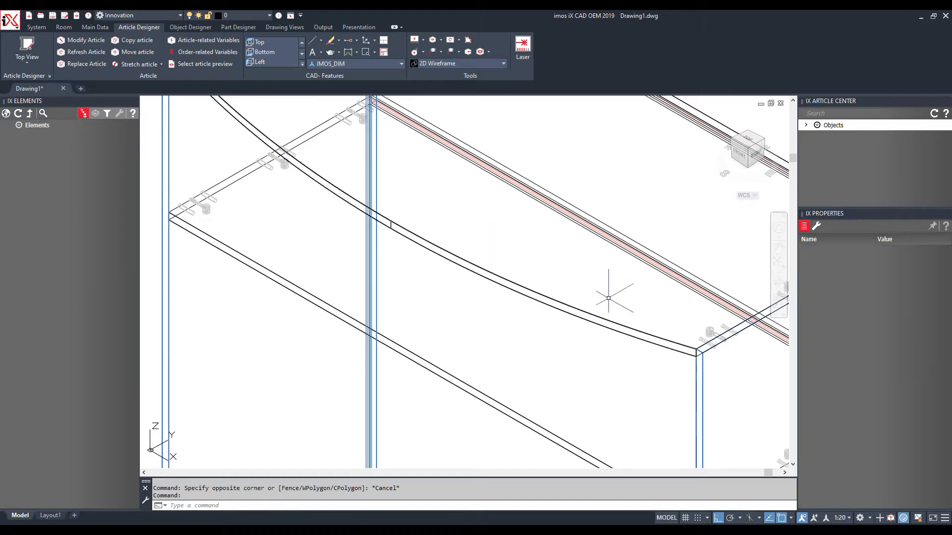
# Give the next board's front edge the OC_Segmental contour as well
pyautogui.rightClick(523, 320)
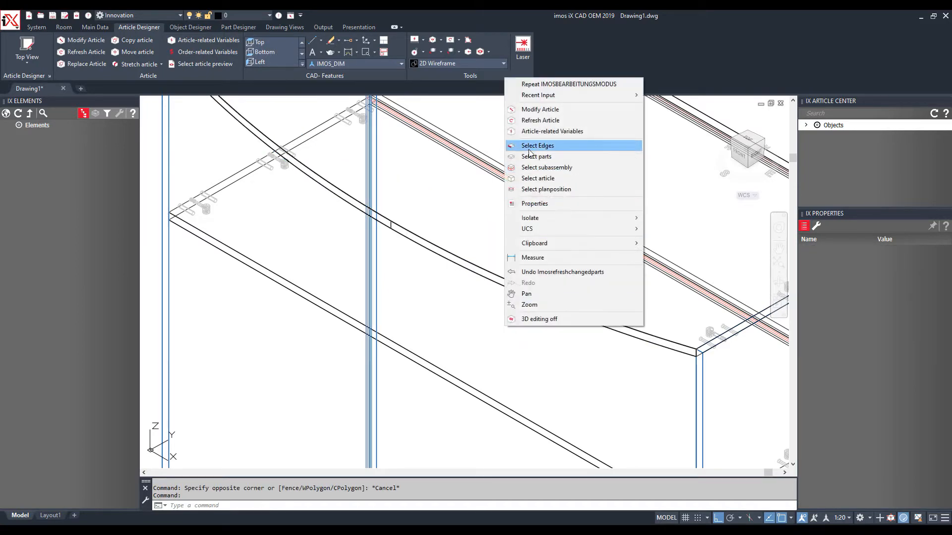
pyautogui.click(533, 144)
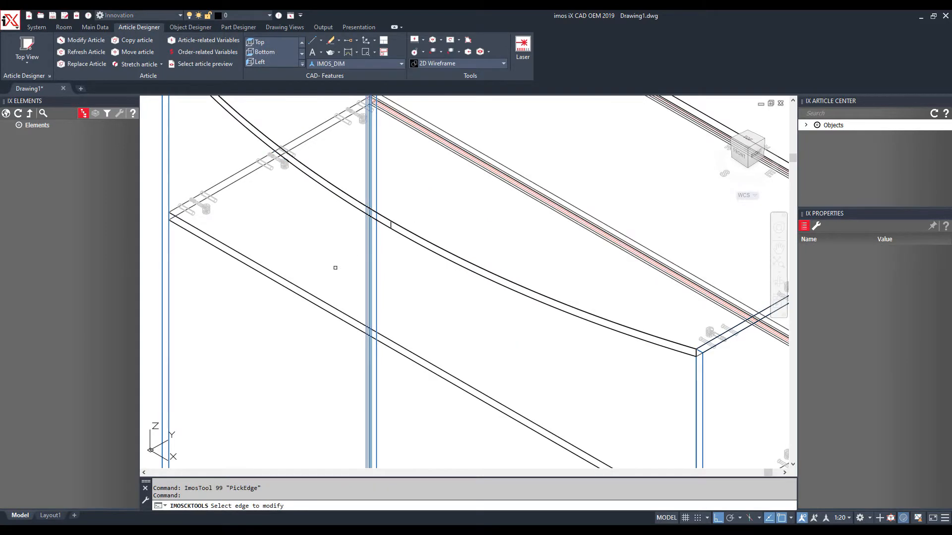
pyautogui.click(314, 297)
pyautogui.click(936, 339)
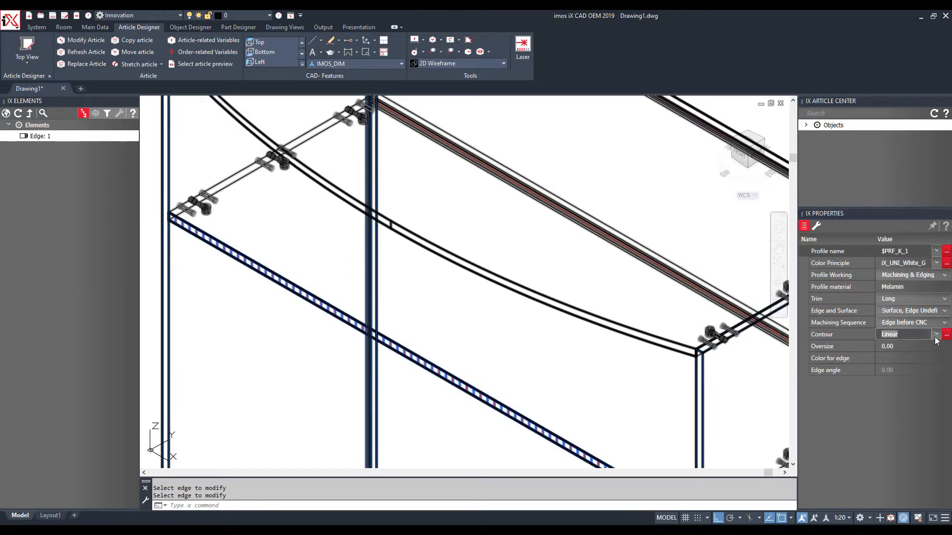
pyautogui.click(935, 339)
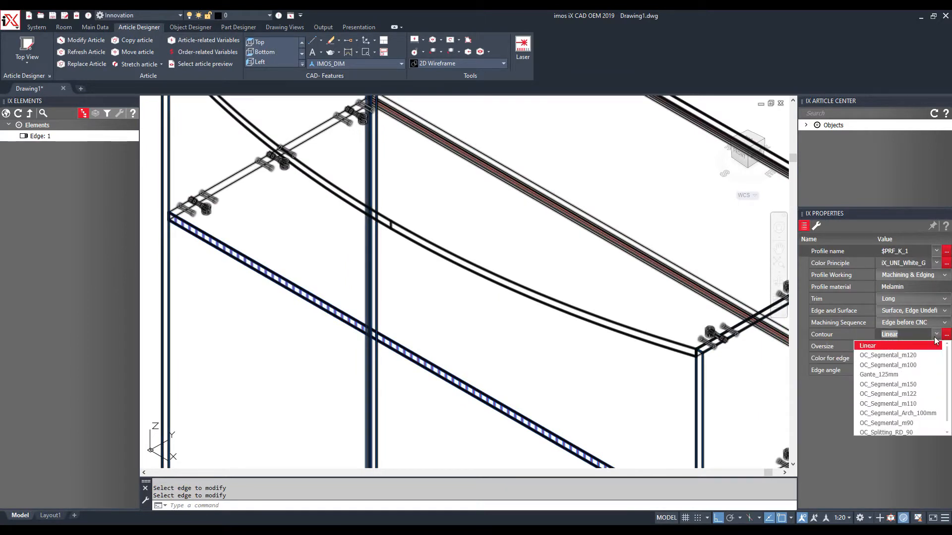
pyautogui.click(910, 385)
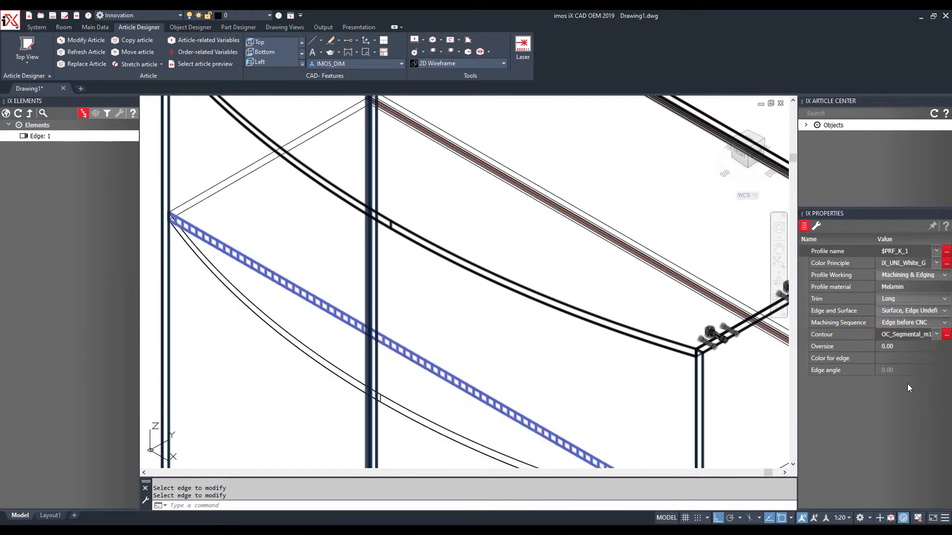
pyautogui.press('Escape')
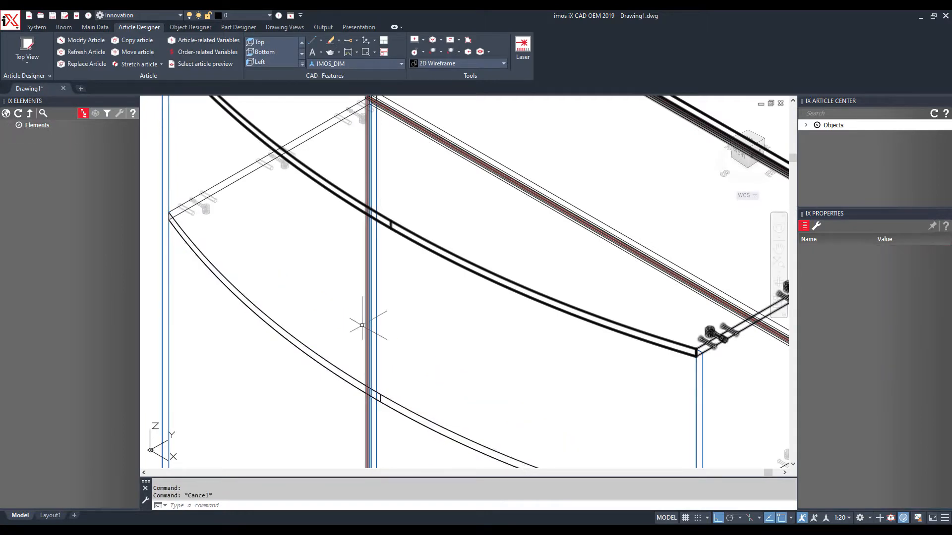
pyautogui.scroll(-4, 369, 220)
# Select Pos. 001 Element_25 in the element list and run Connection Scan on it
pyautogui.scroll(-3, 370, 219)
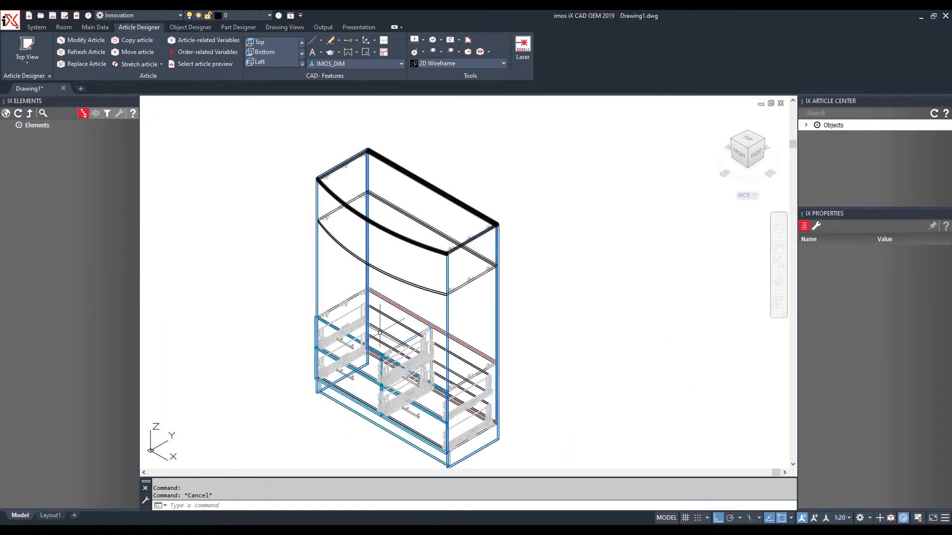
pyautogui.scroll(2, 382, 325)
pyautogui.scroll(5, 288, 317)
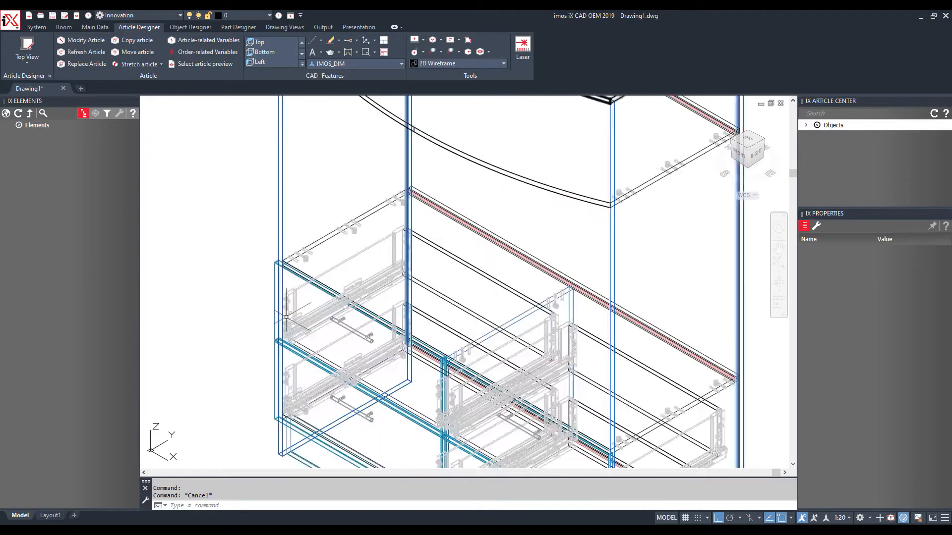
pyautogui.scroll(-4, 288, 317)
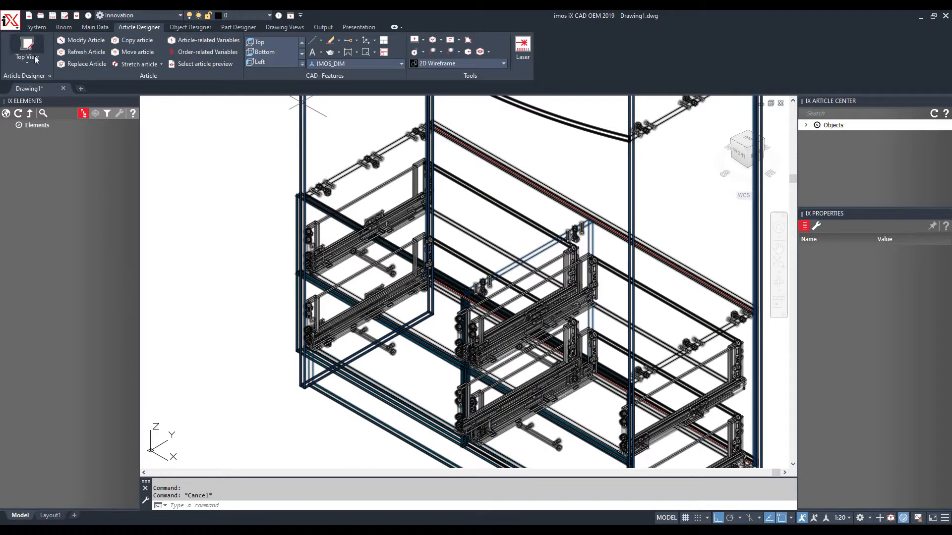
pyautogui.doubleClick(30, 126)
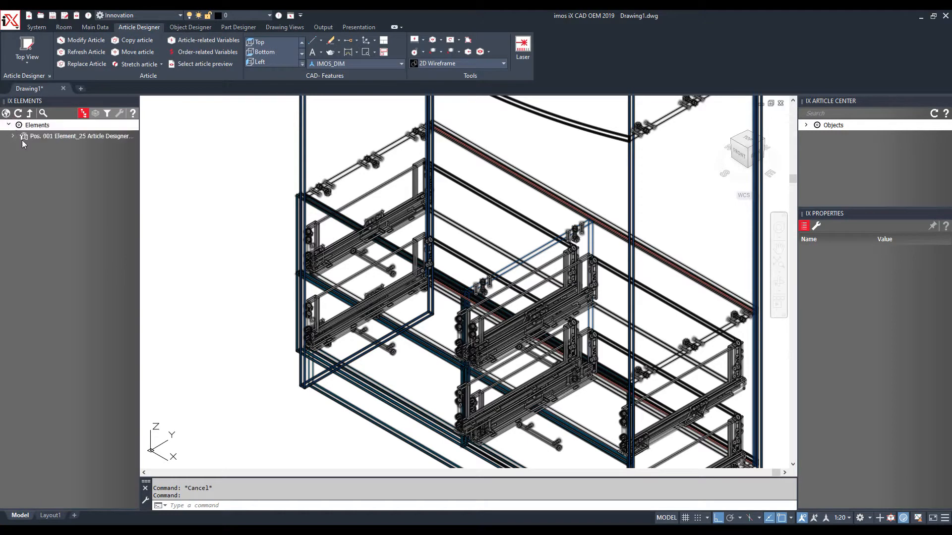
pyautogui.click(44, 138)
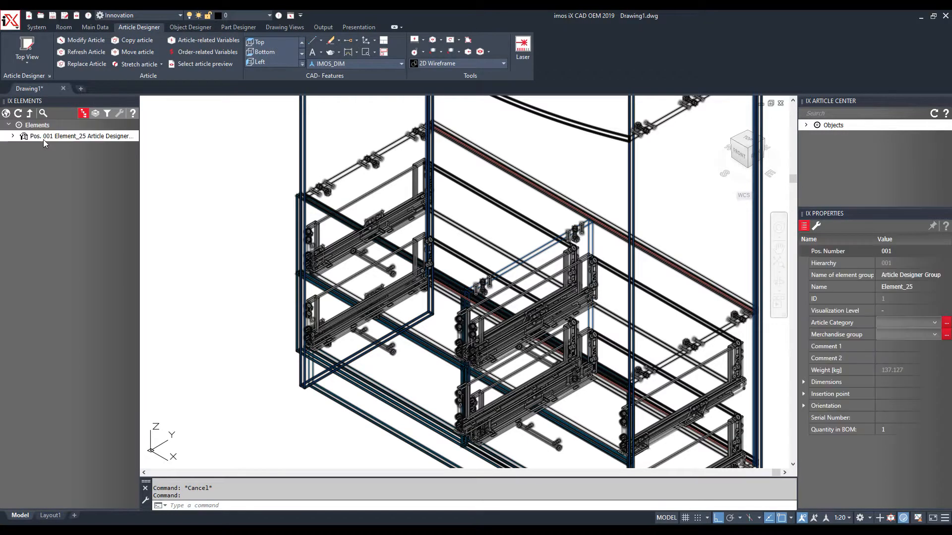
pyautogui.click(816, 227)
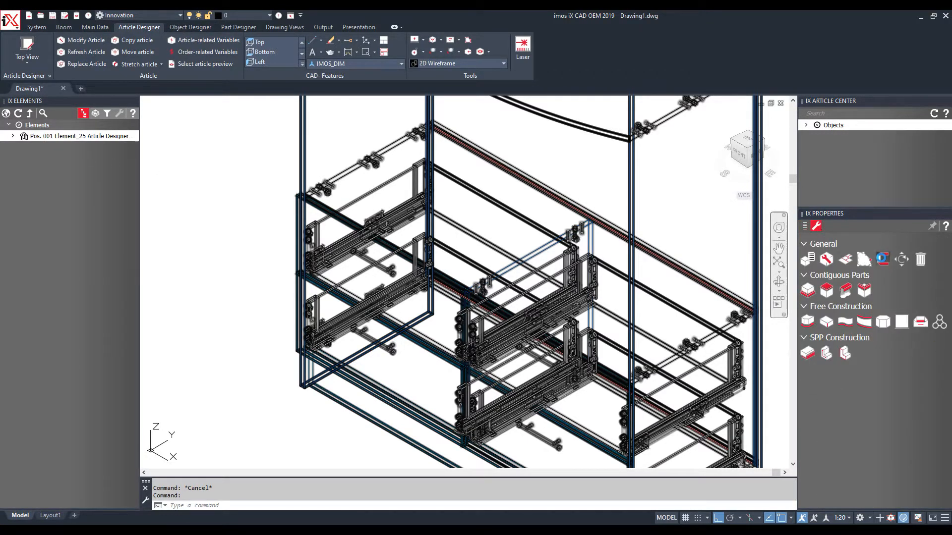
pyautogui.click(882, 259)
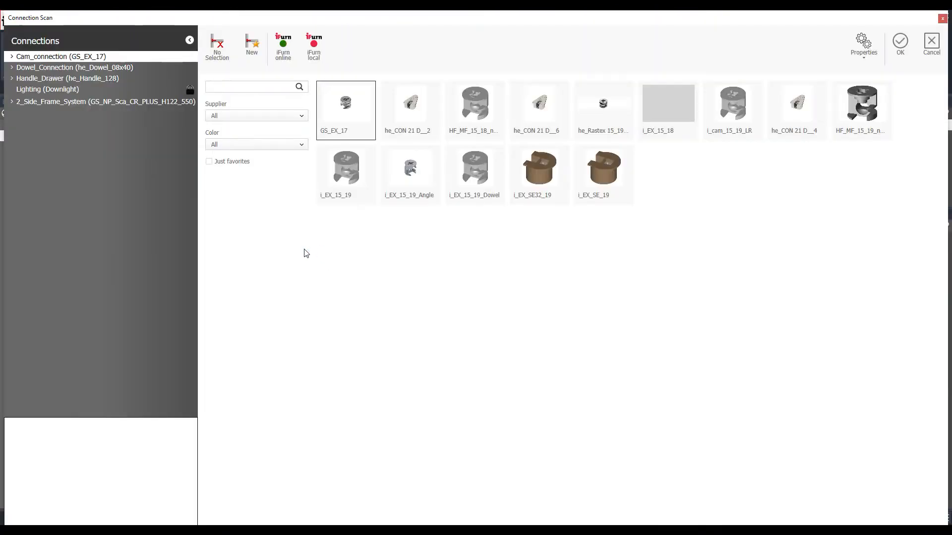
# Filter to Blum and assign the BL_LBX_K_500 runner to the second side-frame connection
pyautogui.click(13, 102)
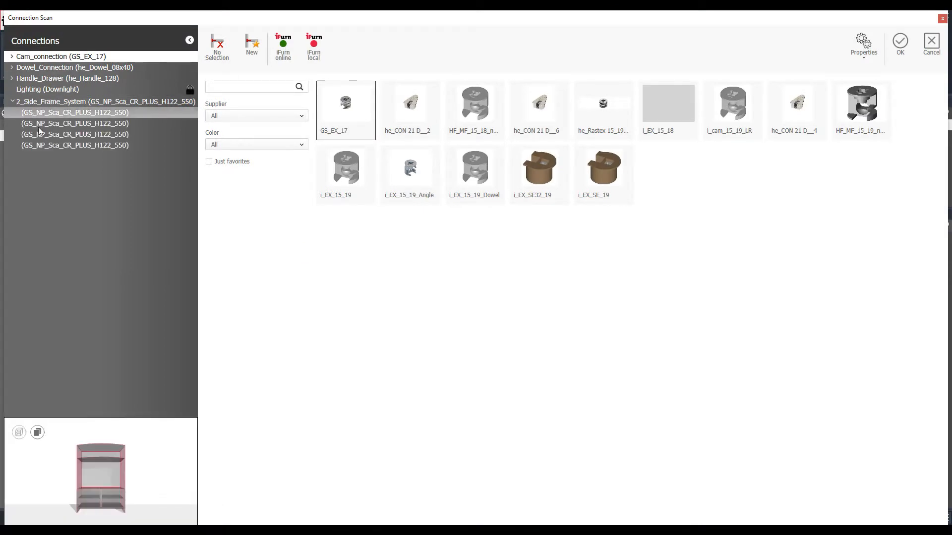
pyautogui.moveTo(105, 466)
pyautogui.mouseDown()
pyautogui.moveTo(107, 477)
pyautogui.moveTo(117, 472)
pyautogui.mouseUp()
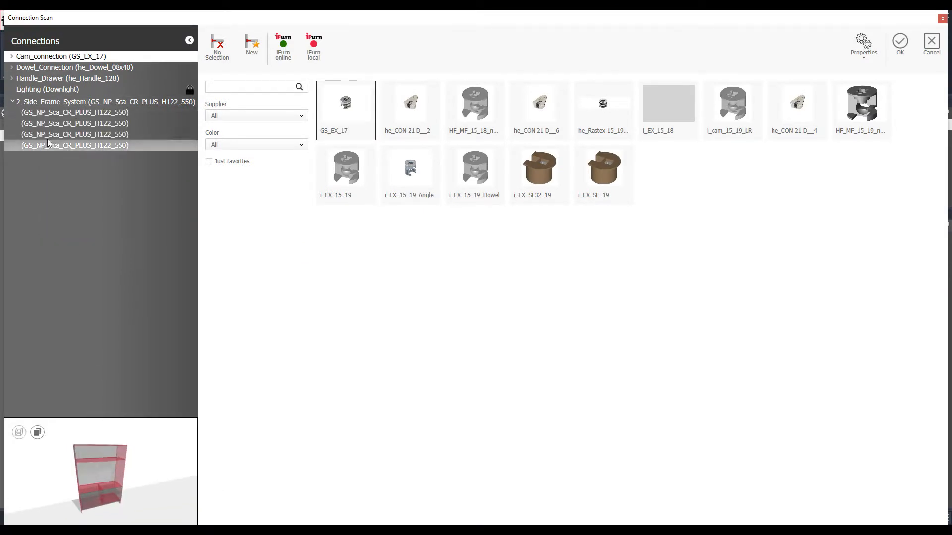
pyautogui.click(50, 113)
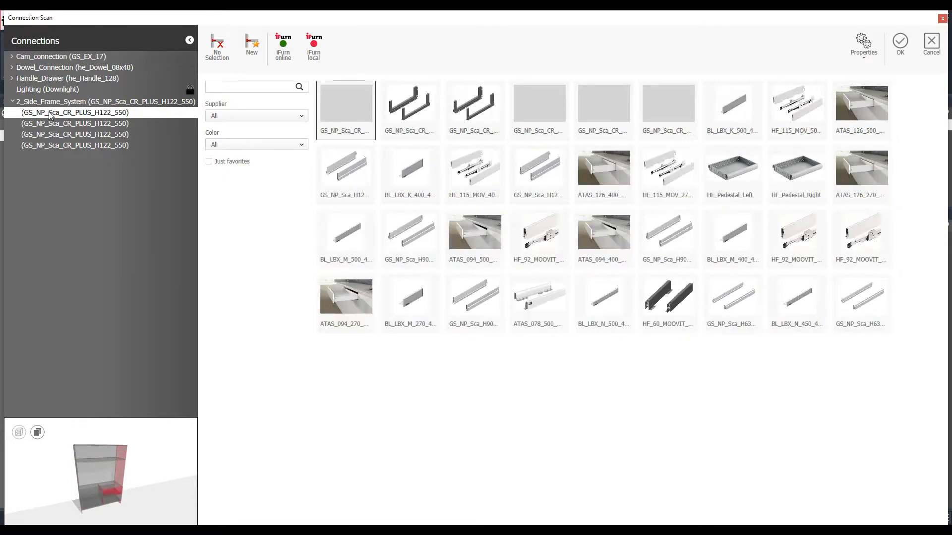
pyautogui.click(51, 124)
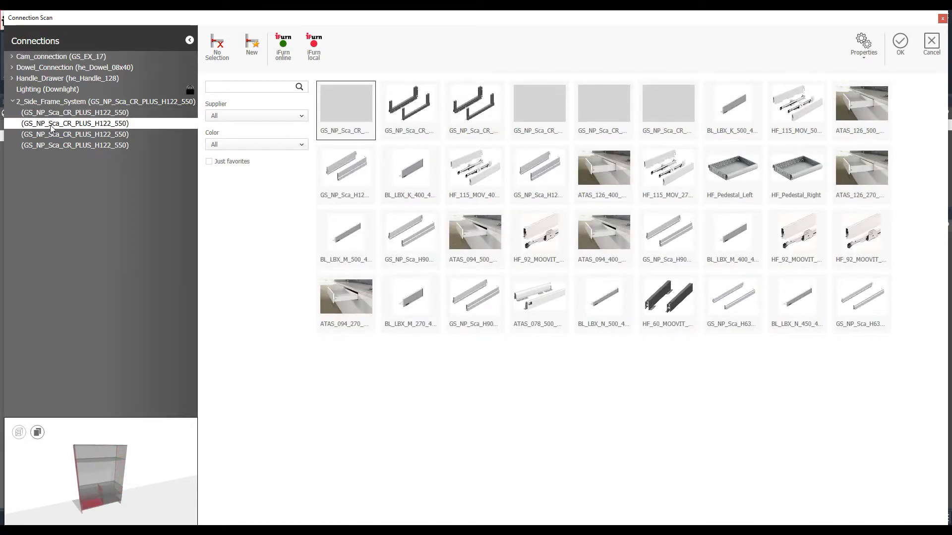
pyautogui.click(262, 115)
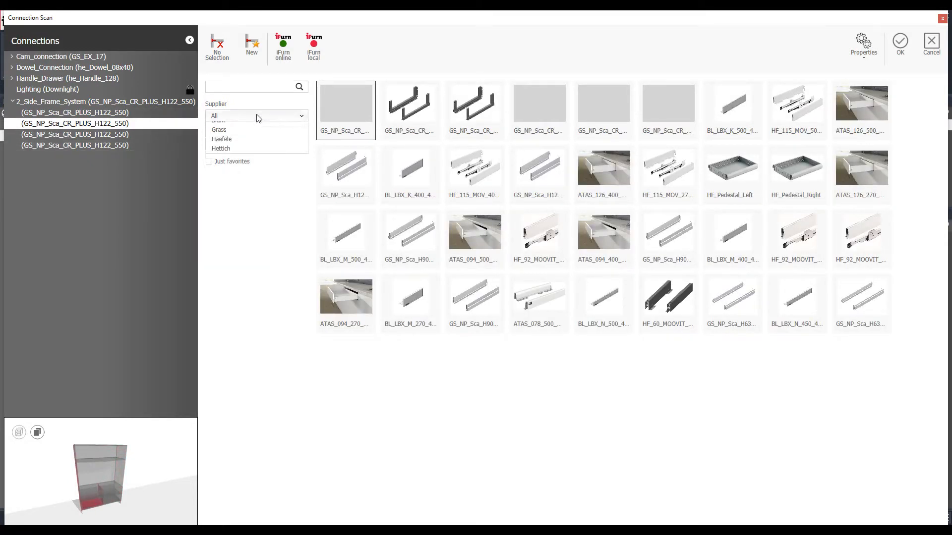
pyautogui.click(237, 137)
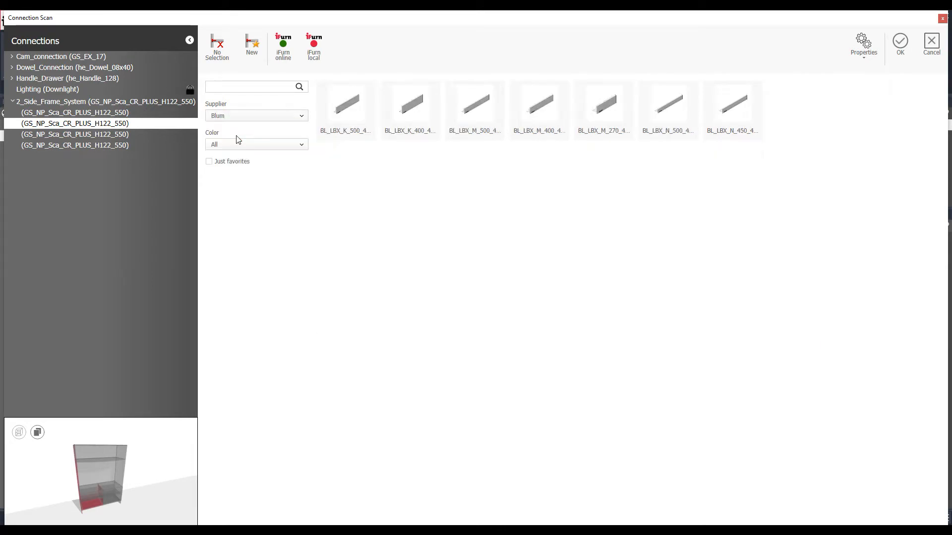
pyautogui.click(346, 110)
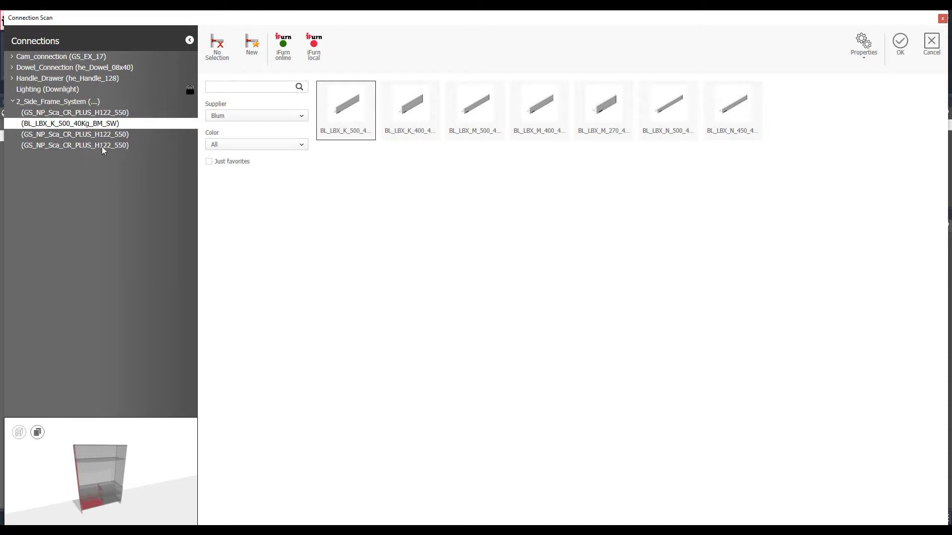
# Assign BL_LBX_K_500 to the last side-frame connection and confirm, keeping he_Handle_128
pyautogui.click(60, 135)
pyautogui.click(64, 145)
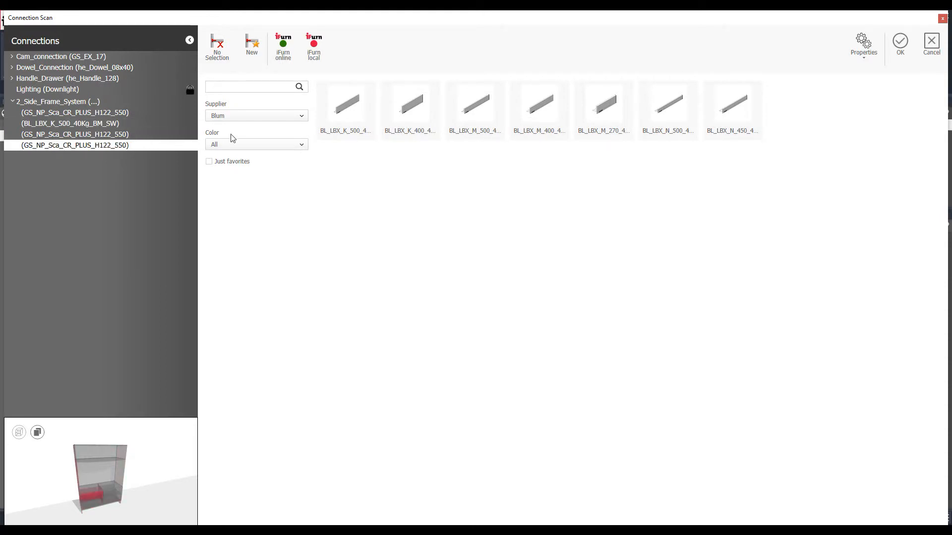
pyautogui.click(346, 118)
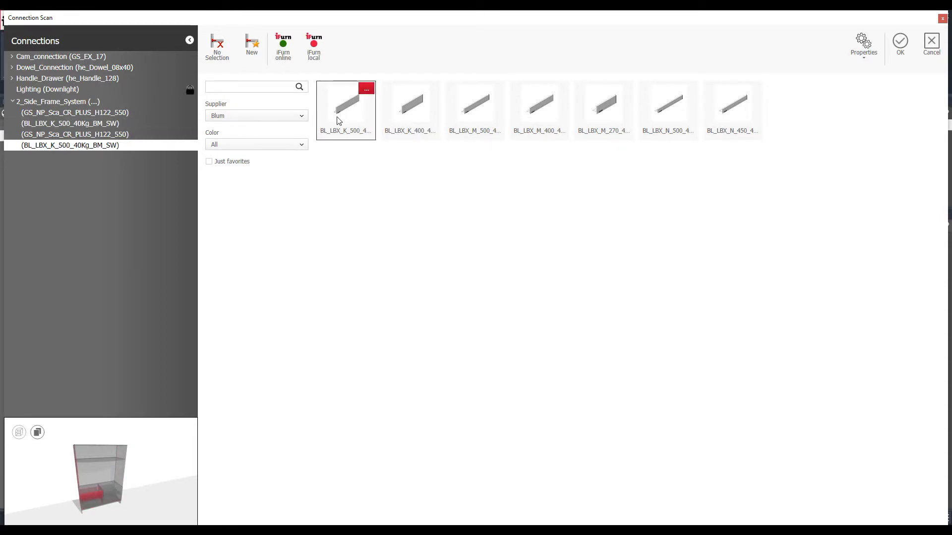
pyautogui.click(901, 45)
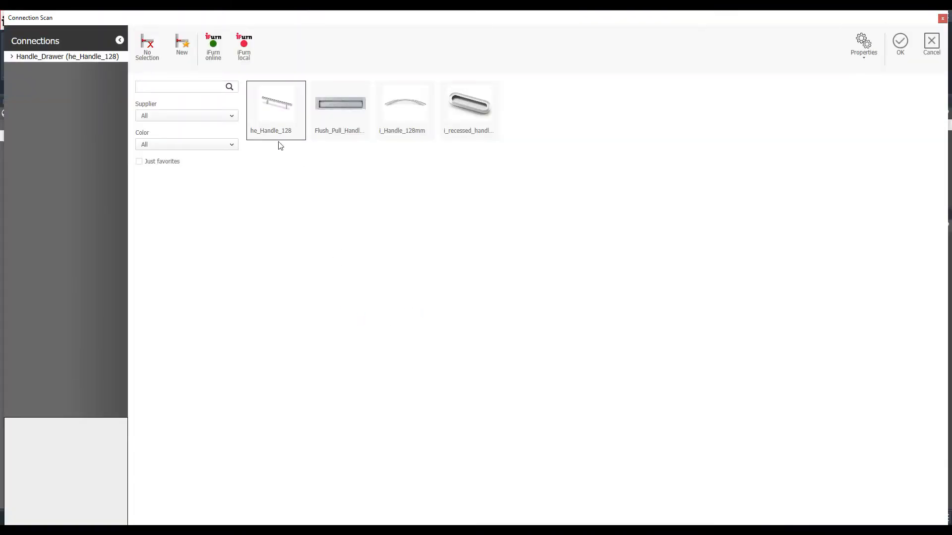
pyautogui.click(898, 50)
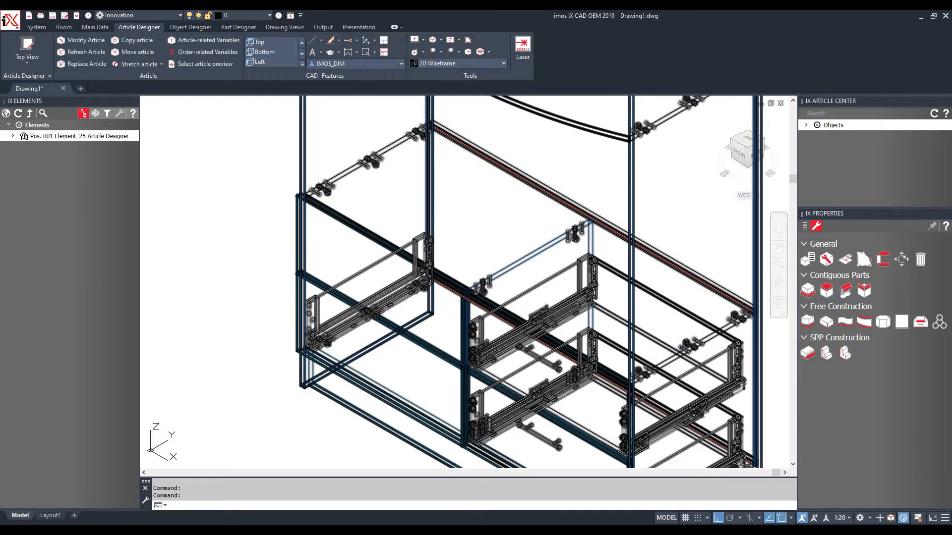
# Switch to Realistic visual style and orbit the cabinet to a front view
pyautogui.scroll(3, 310, 321)
pyautogui.scroll(4, 310, 320)
pyautogui.scroll(-8, 312, 321)
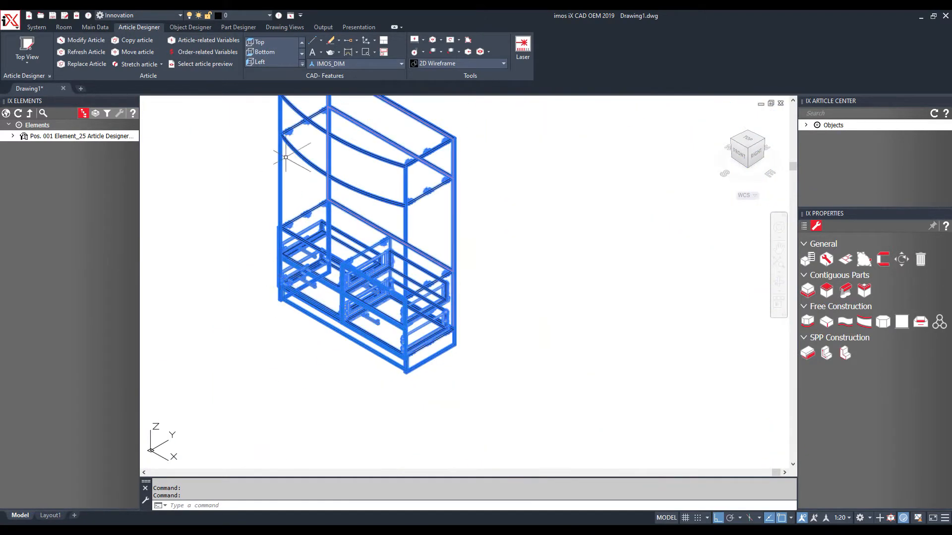
pyautogui.click(438, 63)
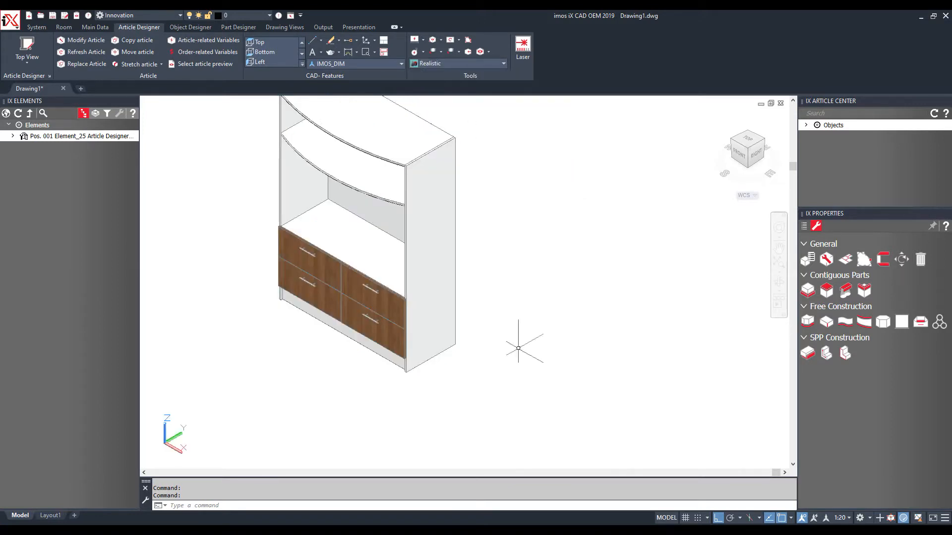
pyautogui.scroll(-2, 518, 347)
pyautogui.scroll(2, 388, 268)
pyautogui.scroll(2, 363, 243)
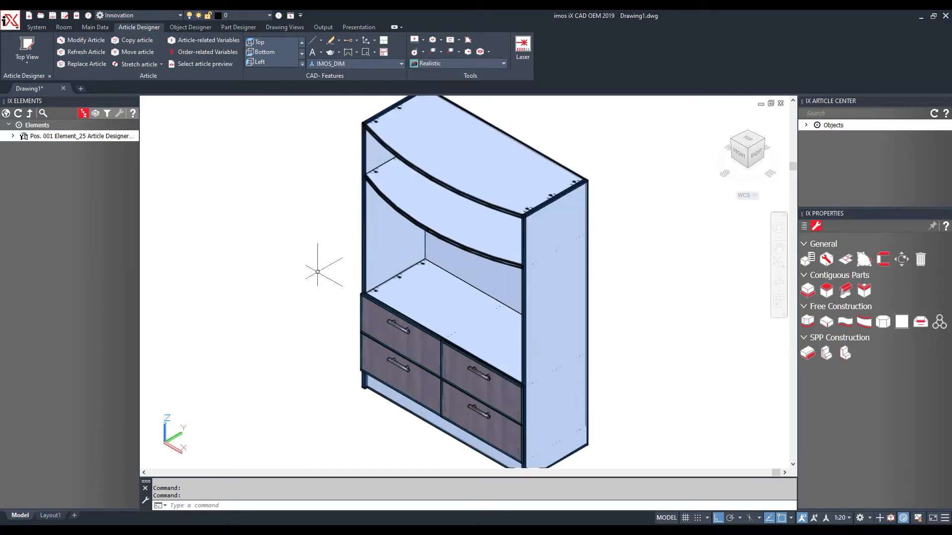
pyautogui.moveTo(255, 323)
pyautogui.keyDown('shift'); pyautogui.mouseDown(button='middle')
pyautogui.moveTo(297, 292)
pyautogui.moveTo(590, 265)
pyautogui.moveTo(425, 266)
pyautogui.moveTo(568, 298)
pyautogui.moveTo(421, 327)
pyautogui.moveTo(340, 362)
pyautogui.moveTo(302, 318)
pyautogui.moveTo(250, 298)
pyautogui.moveTo(229, 315)
pyautogui.moveTo(246, 321)
pyautogui.mouseUp(button='middle'); pyautogui.keyUp('shift')
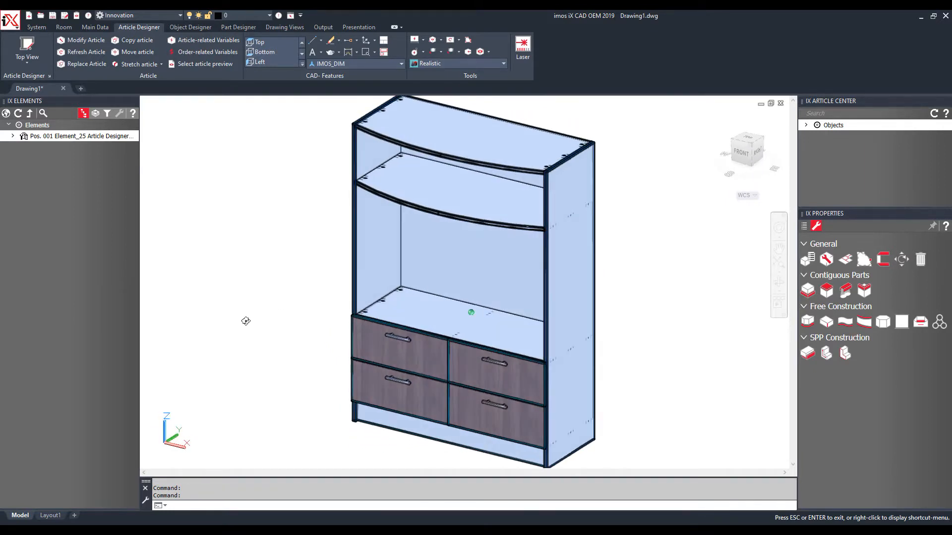
pyautogui.click(272, 271)
pyautogui.press('Escape')
pyautogui.press('Escape')
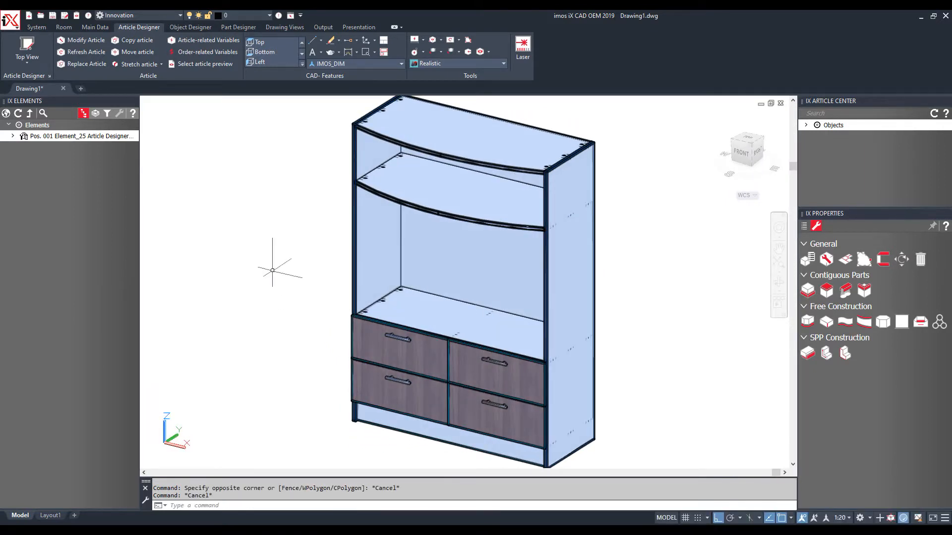
# Zoom out and return the visual style to 2D Wireframe
pyautogui.scroll(-3, 262, 248)
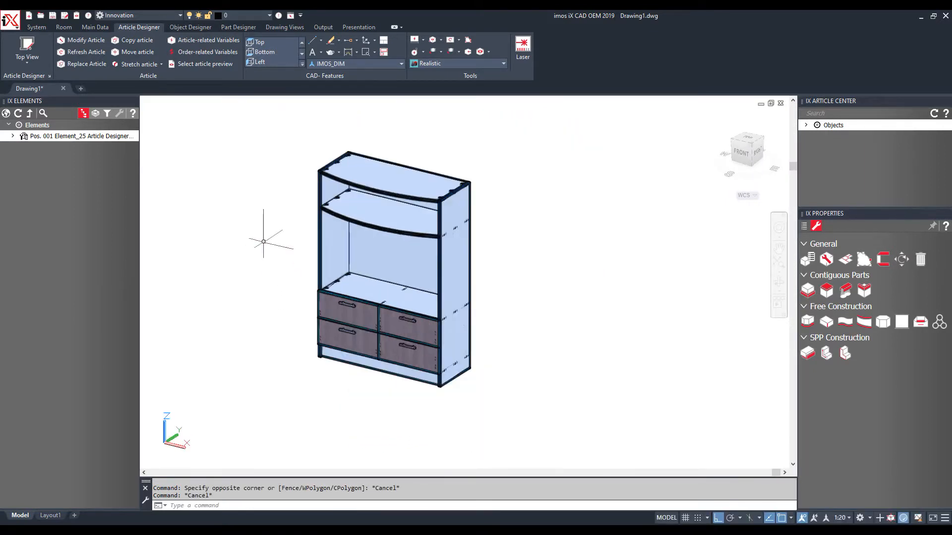
pyautogui.click(459, 62)
pyautogui.click(429, 82)
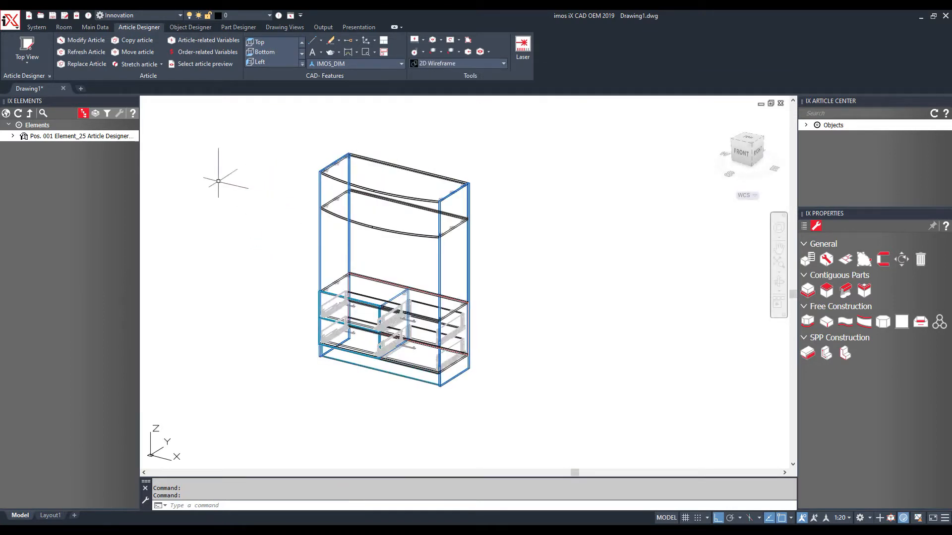
# Start a new Article Designer article with height 2200, width 400 and depth 600
pyautogui.click(40, 46)
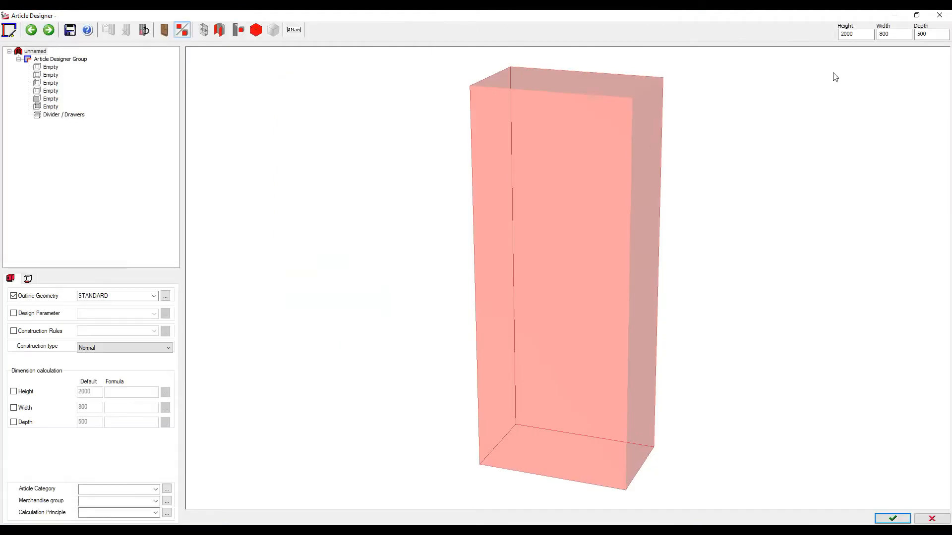
pyautogui.doubleClick(853, 34)
pyautogui.write('22')
pyautogui.press('Tab')
pyautogui.doubleClick(887, 33)
pyautogui.press('Return')
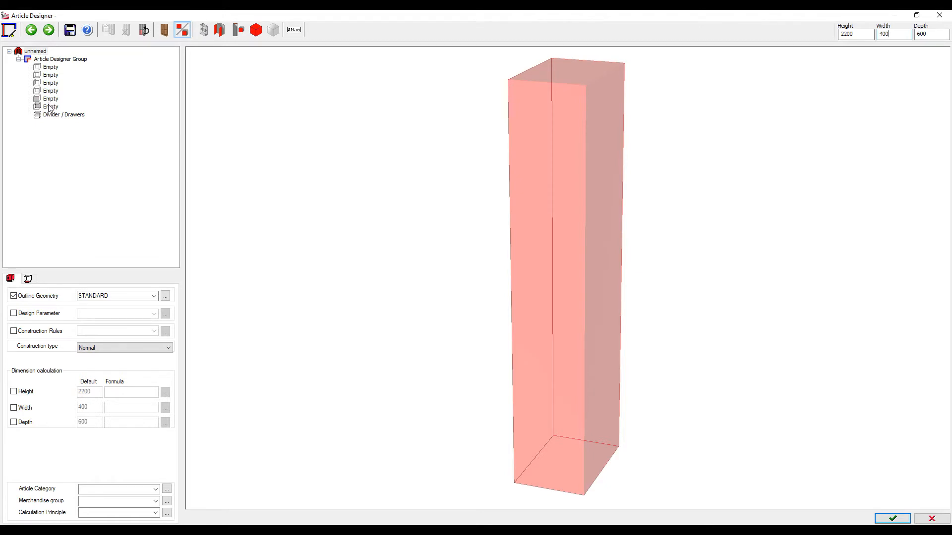
# Add a right side panel and divide the interior 1:1:1:1:1:1 into Fixed Shelf parts
pyautogui.click(50, 91)
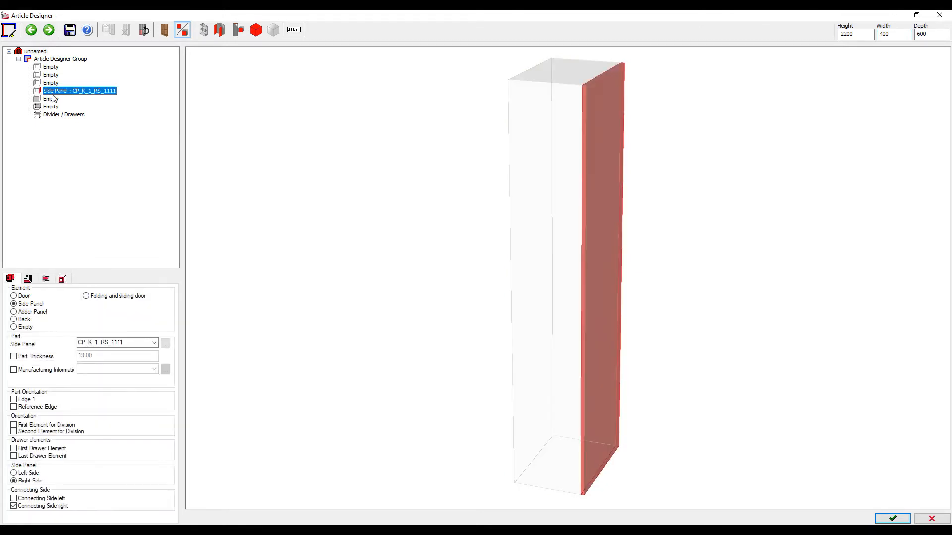
pyautogui.click(59, 115)
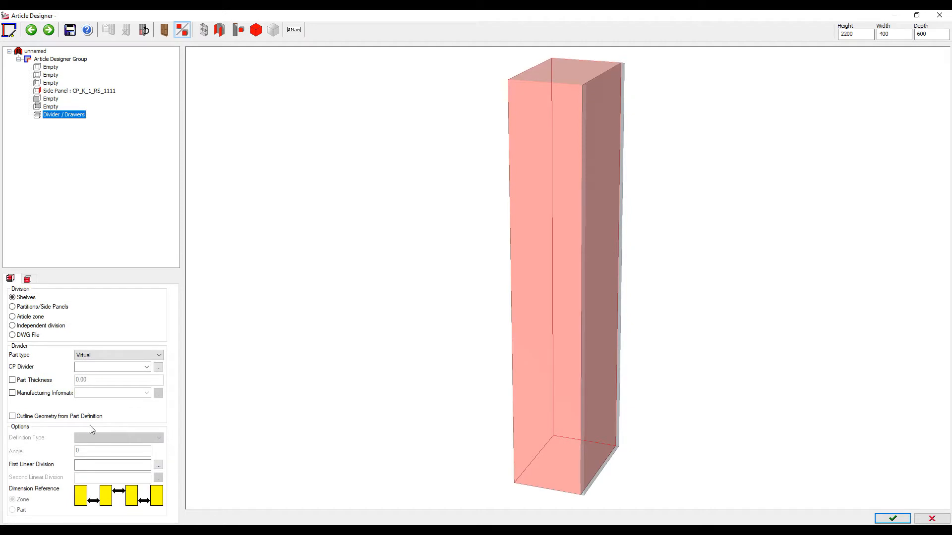
pyautogui.click(91, 464)
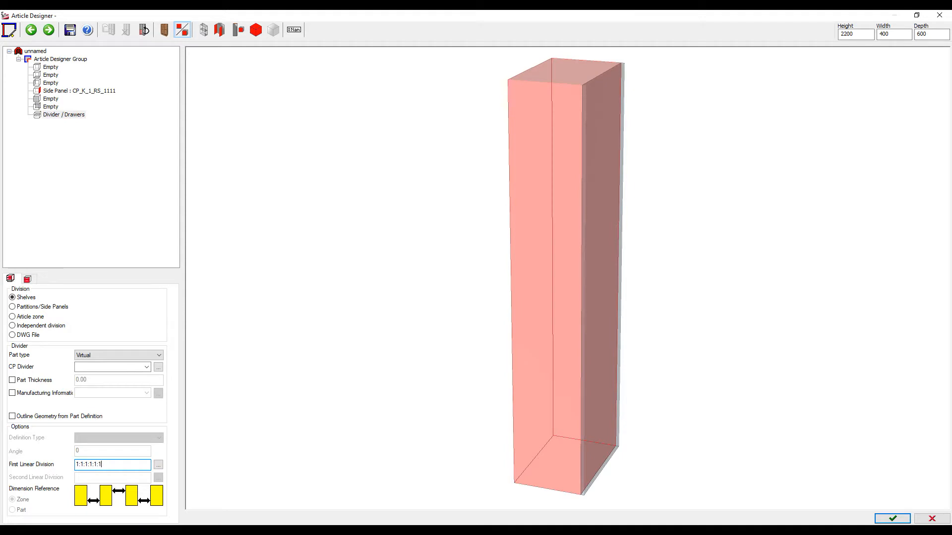
pyautogui.write('1:1:1:1:1:1')
pyautogui.press('Return')
pyautogui.click(115, 357)
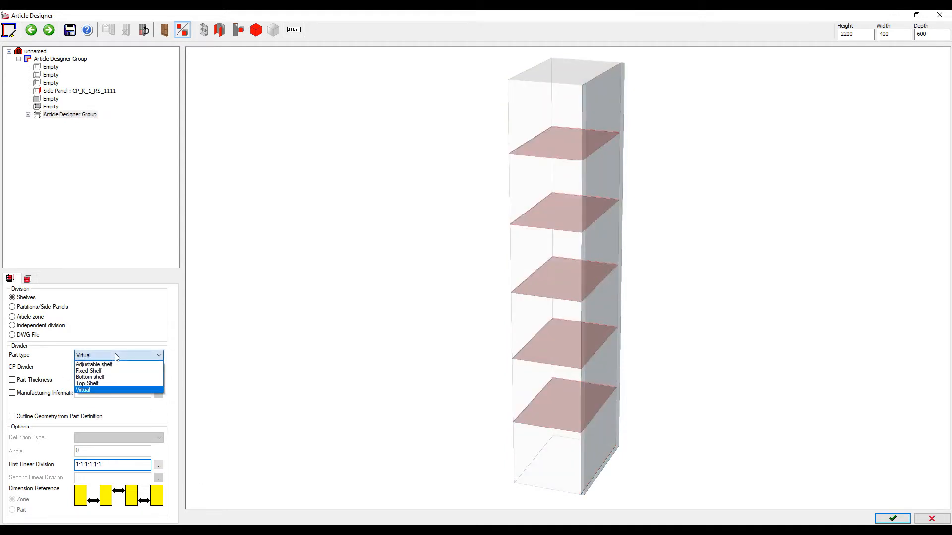
pyautogui.click(97, 374)
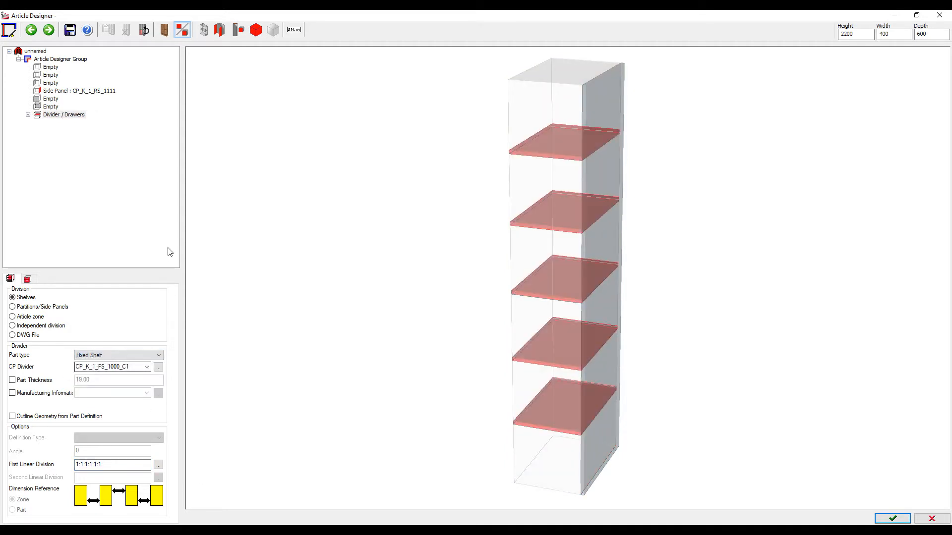
# Set the article's construction type to C-construction and finish the design
pyautogui.click(34, 52)
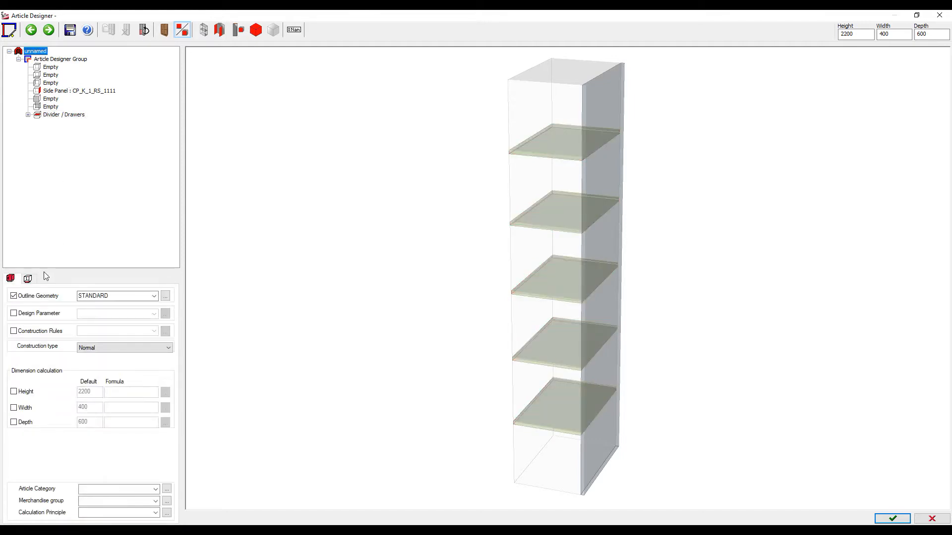
pyautogui.click(97, 349)
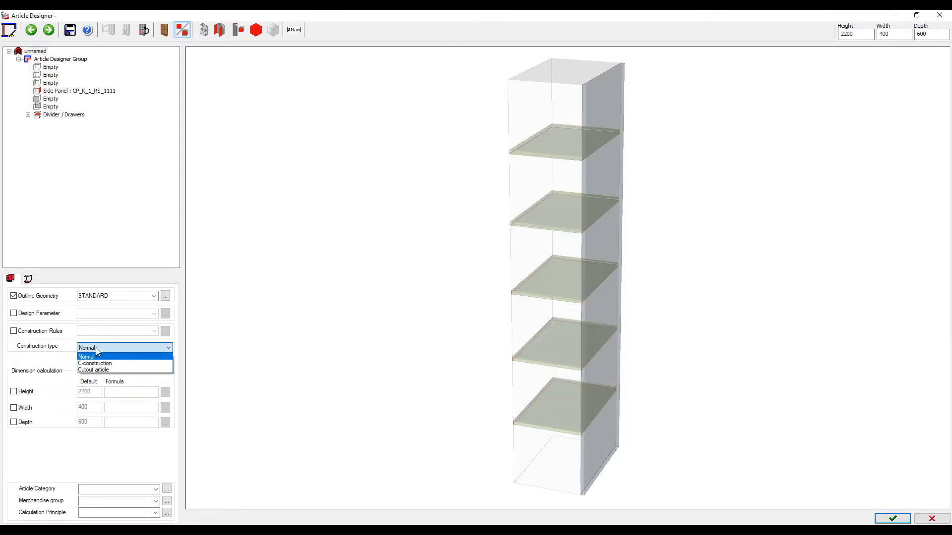
pyautogui.click(96, 364)
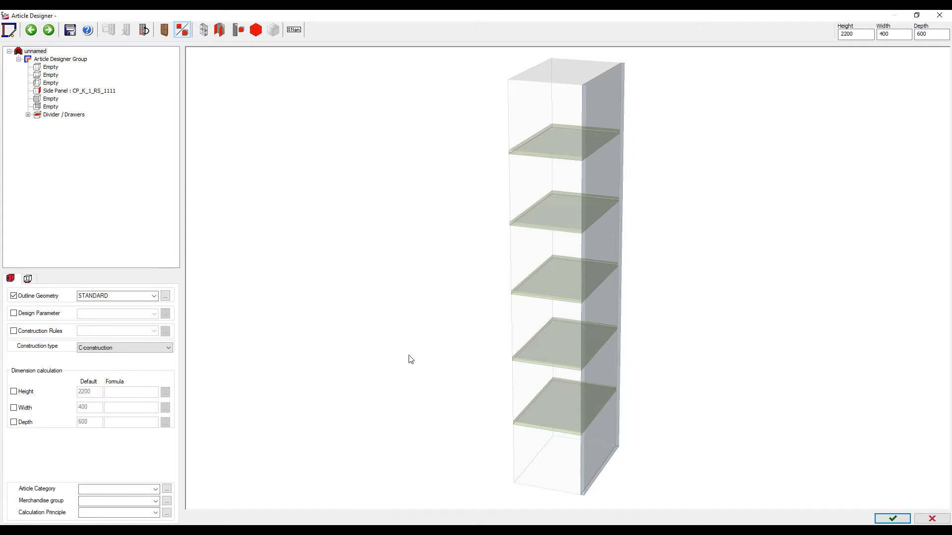
pyautogui.click(904, 521)
# Save the tall unit as new article Element_25 and place it beside the TV cabinet
pyautogui.click(426, 293)
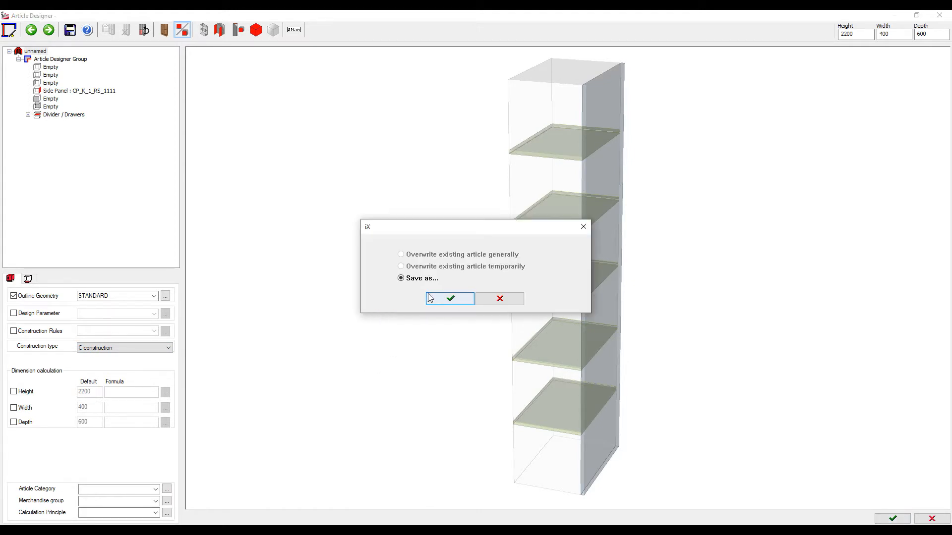
pyautogui.click(436, 298)
pyautogui.click(327, 303)
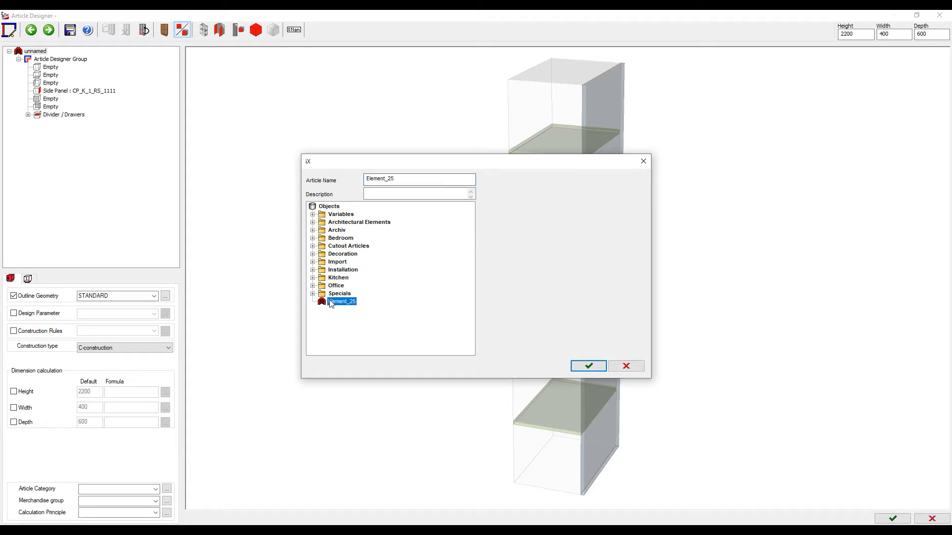
pyautogui.click(399, 181)
pyautogui.click(587, 366)
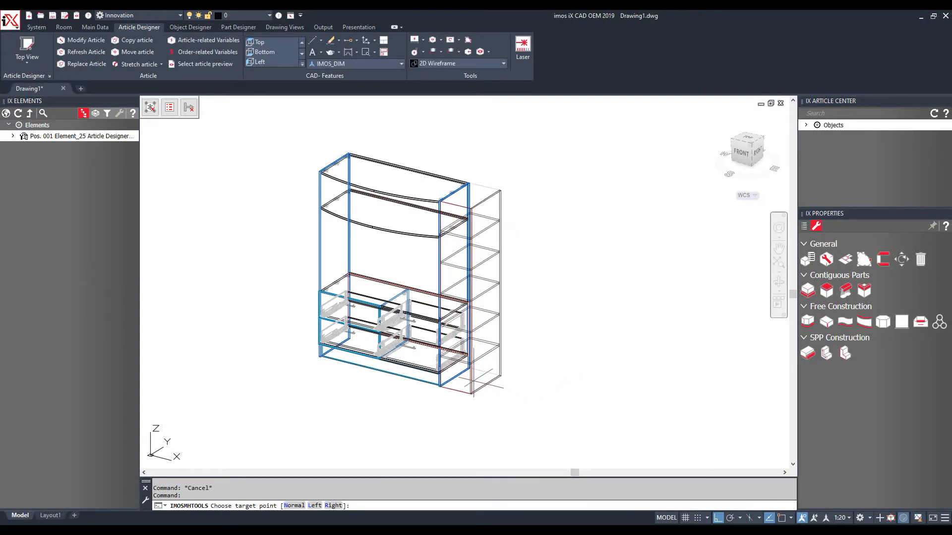
pyautogui.click(473, 389)
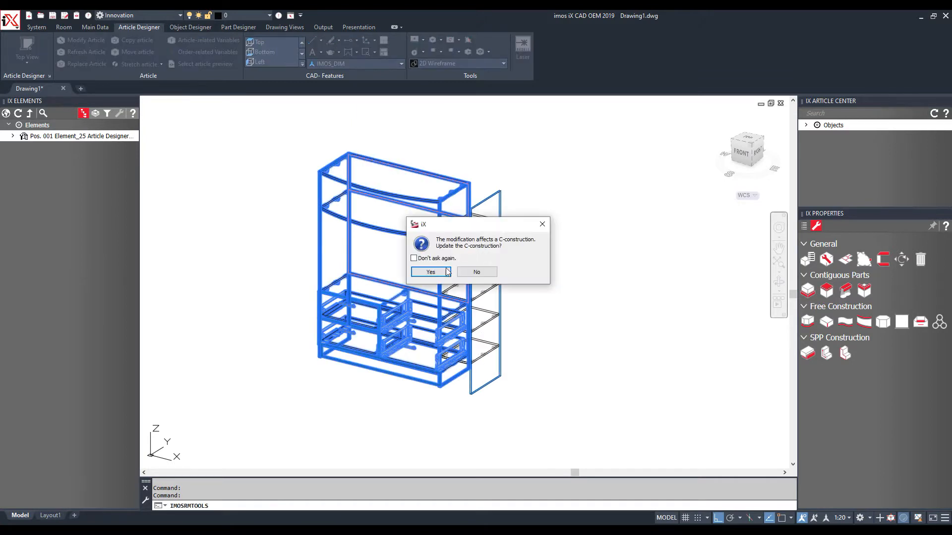
# Update the C-construction without future prompts, inspect the flush fit, and reopen Article Designer
pyautogui.click(414, 258)
pyautogui.click(430, 272)
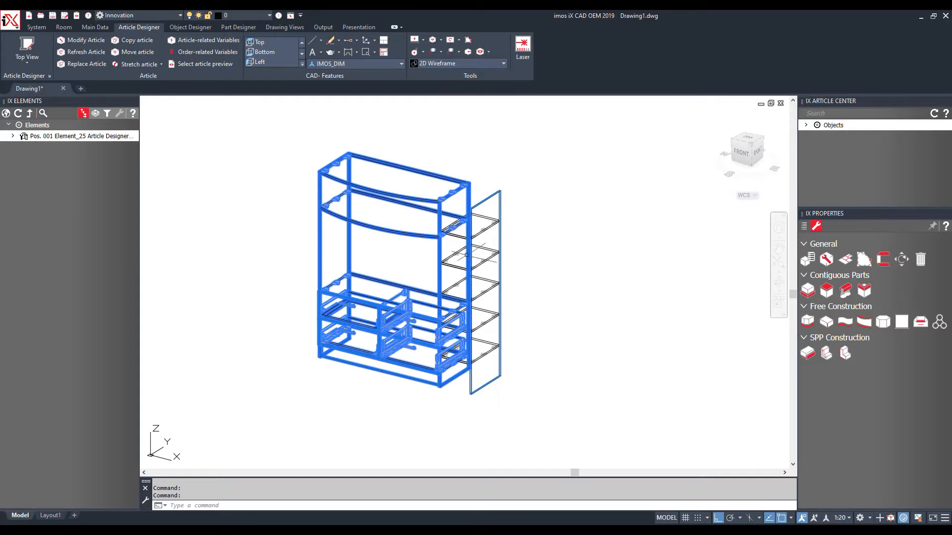
pyautogui.scroll(2, 448, 261)
pyautogui.scroll(6, 448, 260)
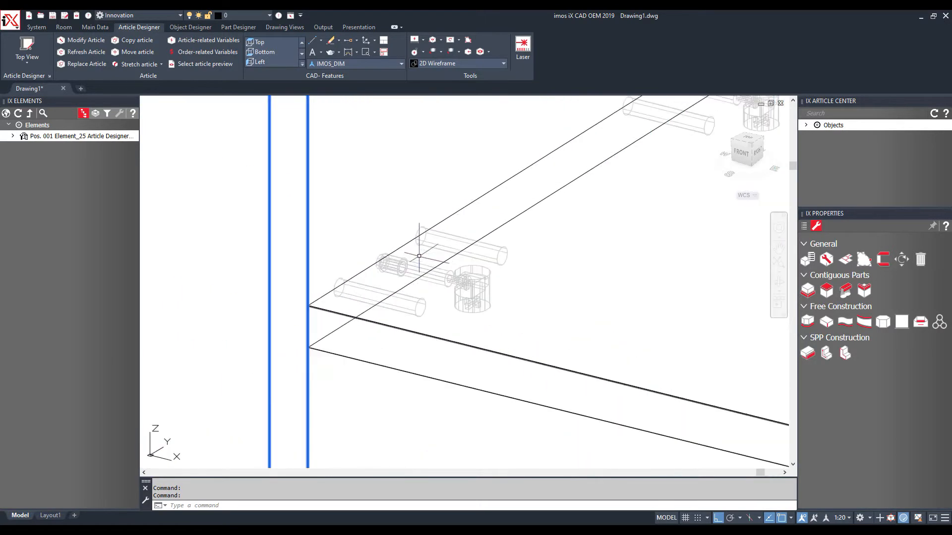
pyautogui.keyDown('shift'); pyautogui.moveTo(423, 240); pyautogui.dragTo(437, 220, button='middle'); pyautogui.keyUp('shift')
pyautogui.scroll(-8, 436, 233)
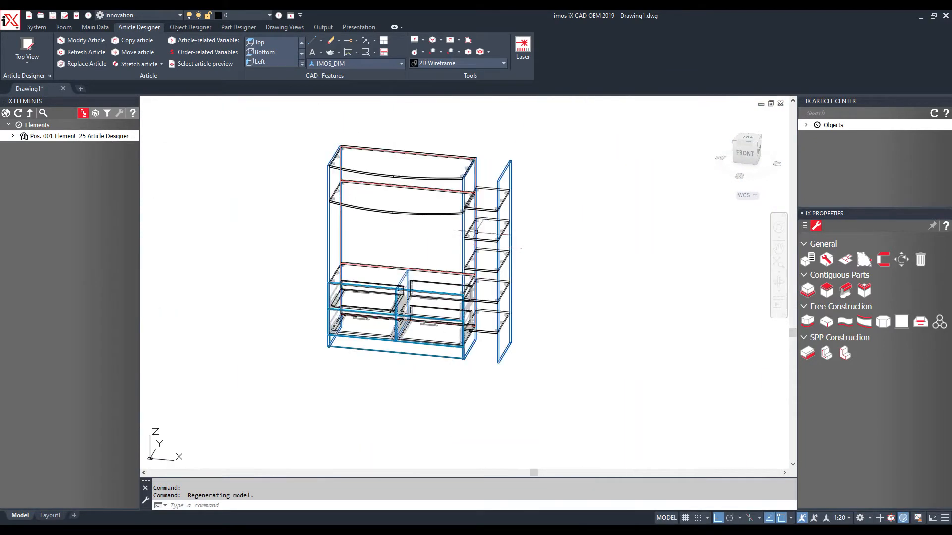
pyautogui.keyDown('shift'); pyautogui.moveTo(439, 264); pyautogui.dragTo(499, 263, button='middle'); pyautogui.keyUp('shift')
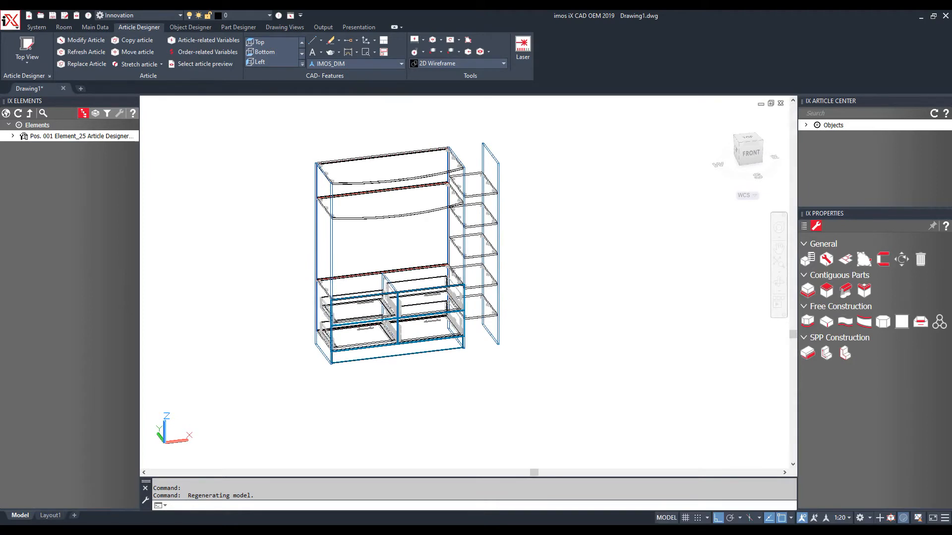
pyautogui.click(29, 50)
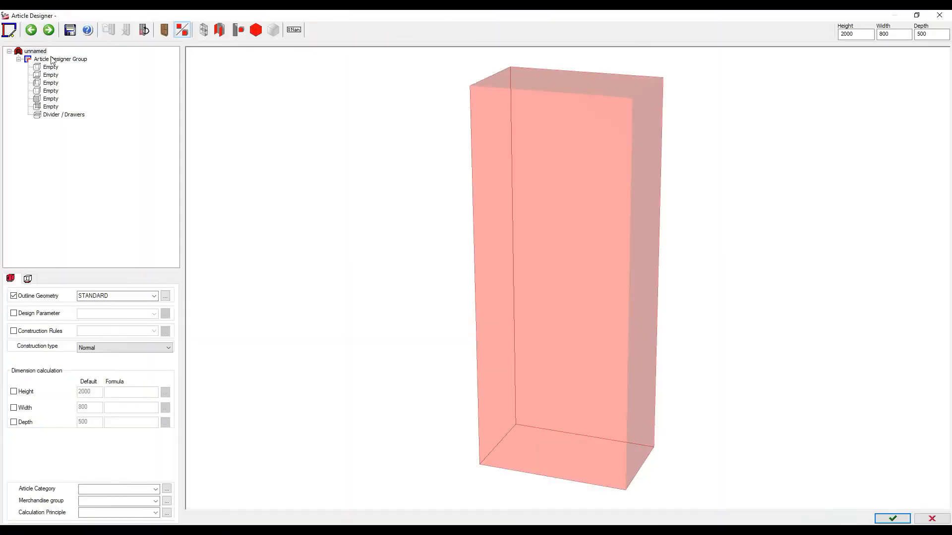
# Resize the new article to 2200 high, 550 wide and 600 deep
pyautogui.moveTo(892, 34); pyautogui.dragTo(881, 36)
pyautogui.write('550')
pyautogui.hotkey('shift', 'Tab')
pyautogui.moveTo(932, 35); pyautogui.dragTo(916, 37)
pyautogui.write('60')
pyautogui.press('Return')
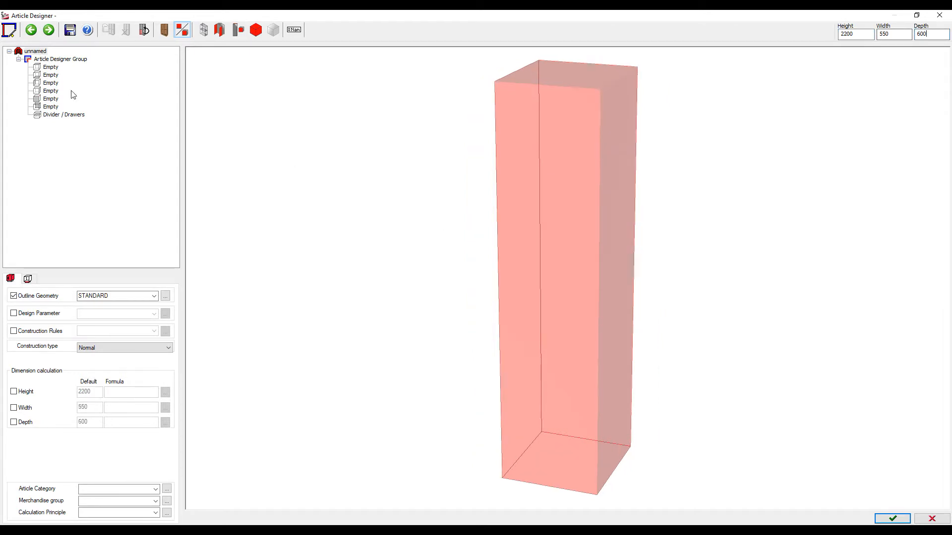
# Add a left side panel and apply the 1:400mm:1:400mm:1 shelf division
pyautogui.click(47, 82)
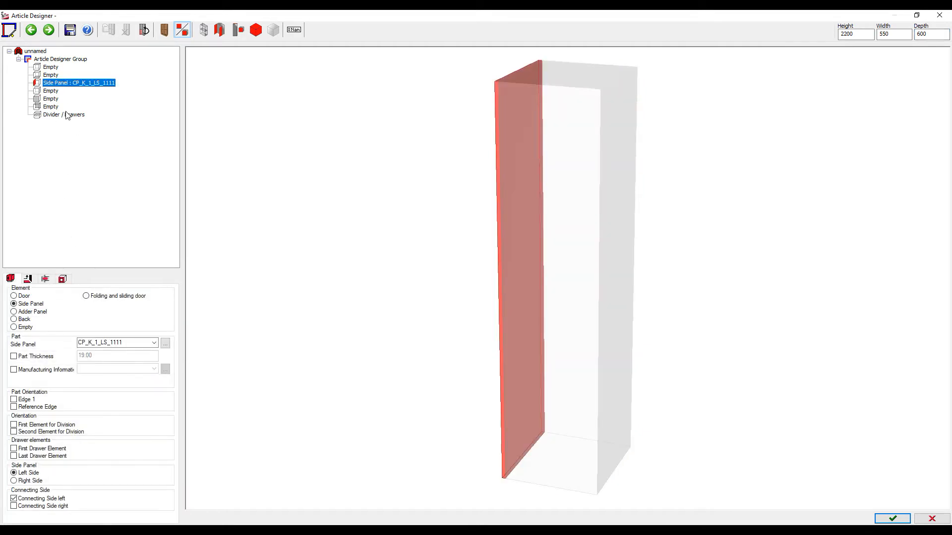
pyautogui.click(67, 115)
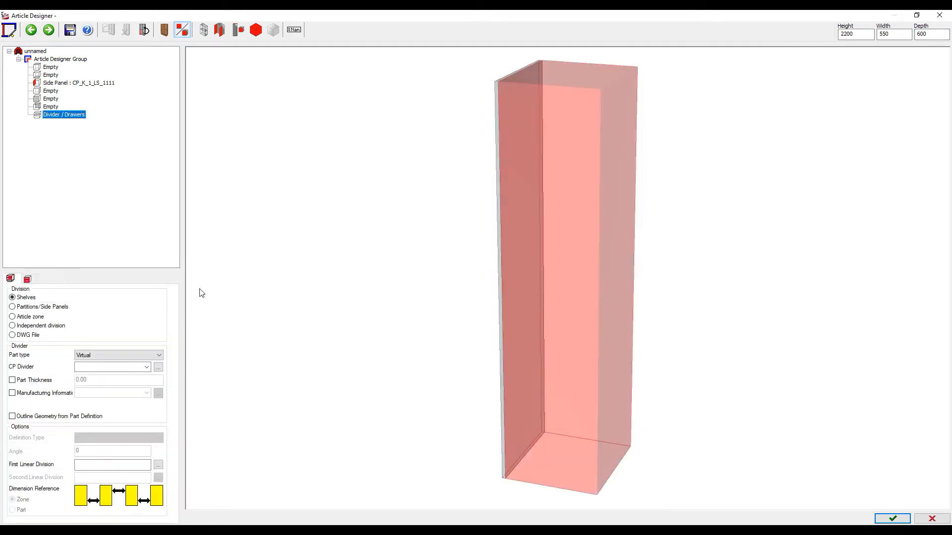
pyautogui.click(109, 464)
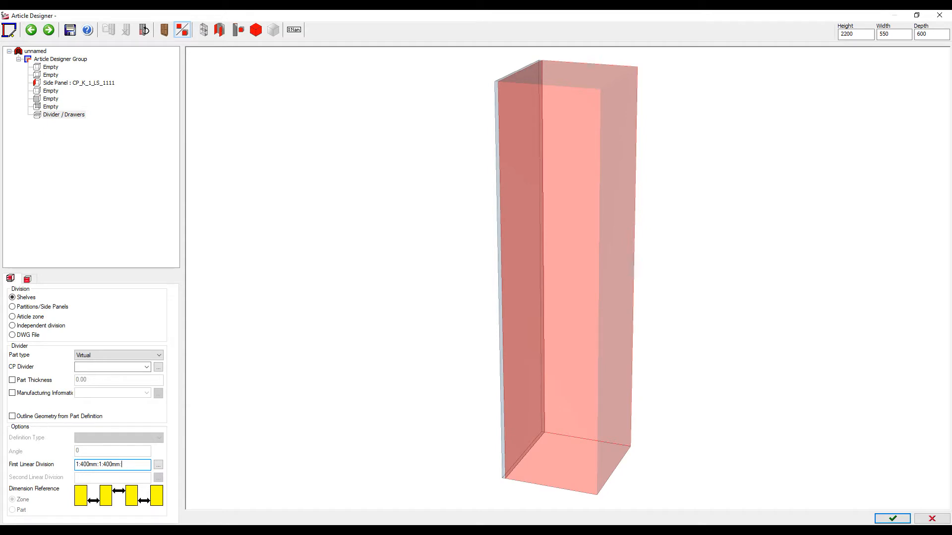
pyautogui.press('Return')
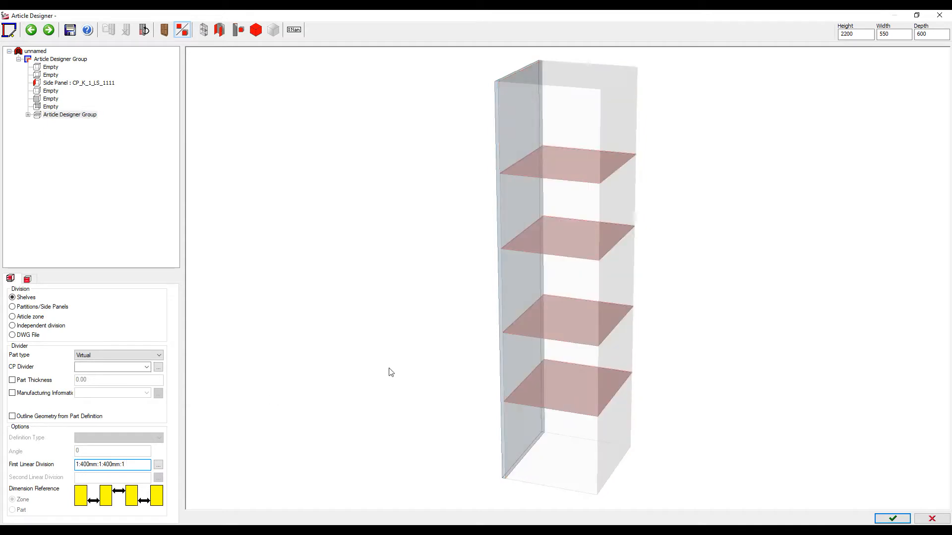
# Fit the second compartment with a back panel, bottom shelf, top shelf and door
pyautogui.click(563, 205)
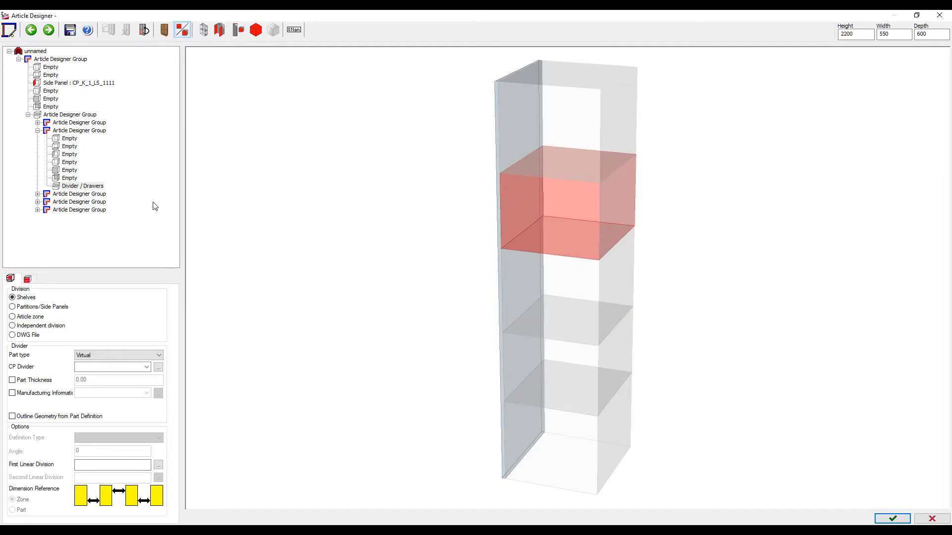
pyautogui.doubleClick(60, 178)
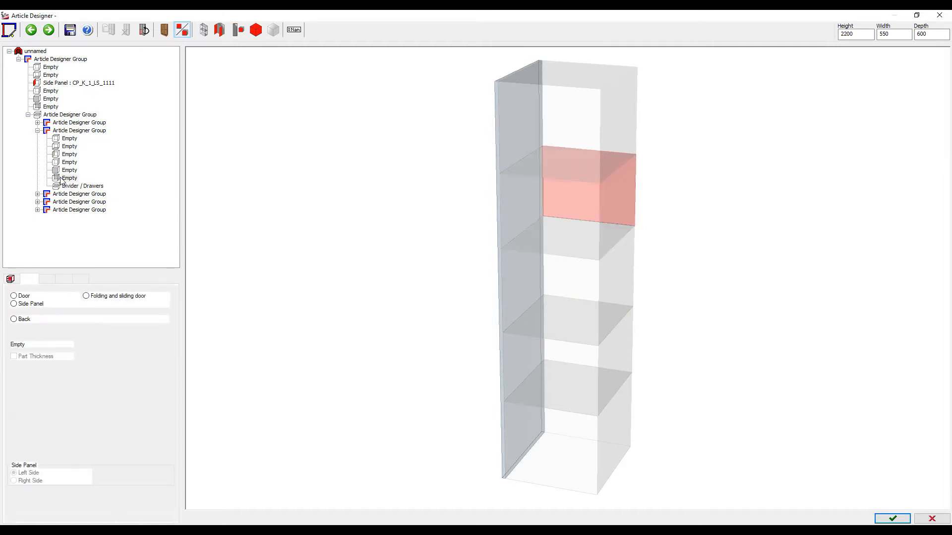
pyautogui.doubleClick(65, 147)
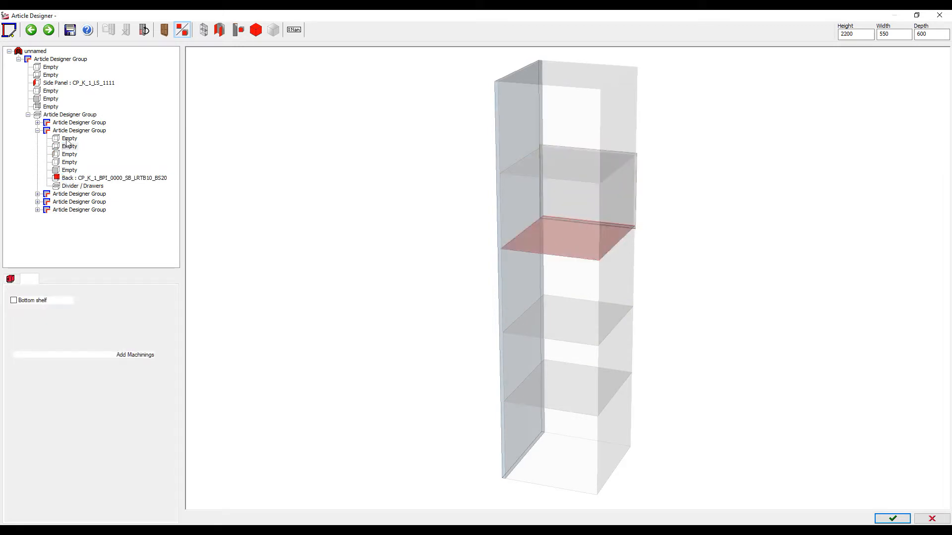
pyautogui.doubleClick(66, 139)
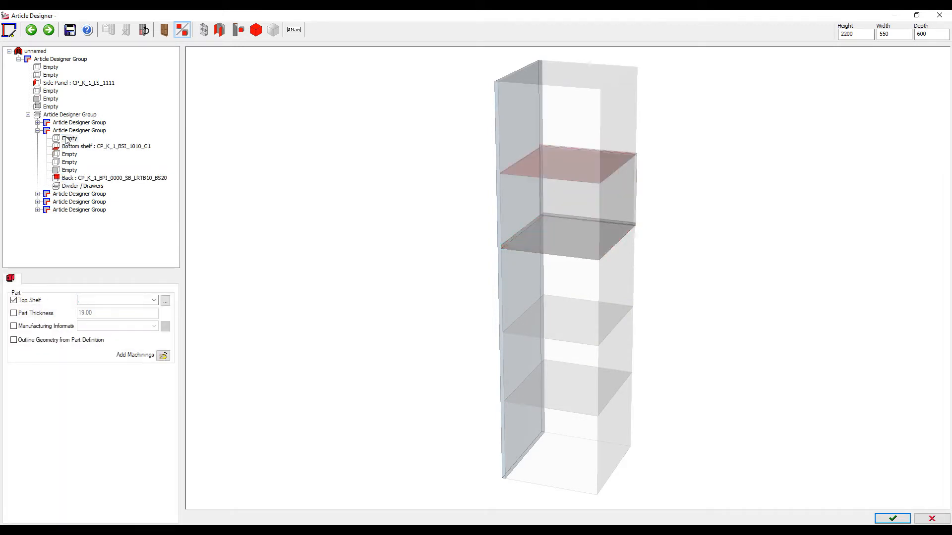
pyautogui.doubleClick(68, 170)
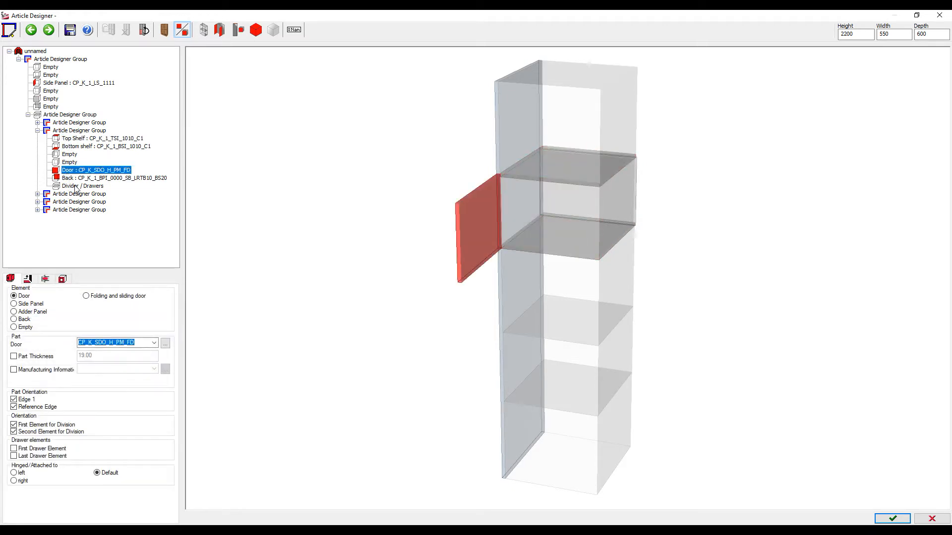
# Copy the compartment's division entry and expand the lower compartment group
pyautogui.click(75, 186)
pyautogui.rightClick(78, 189)
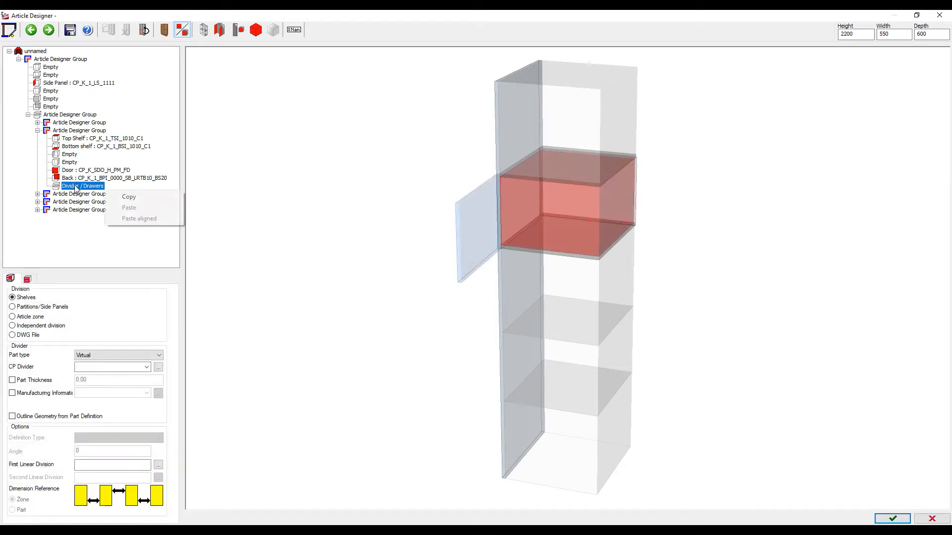
pyautogui.click(128, 197)
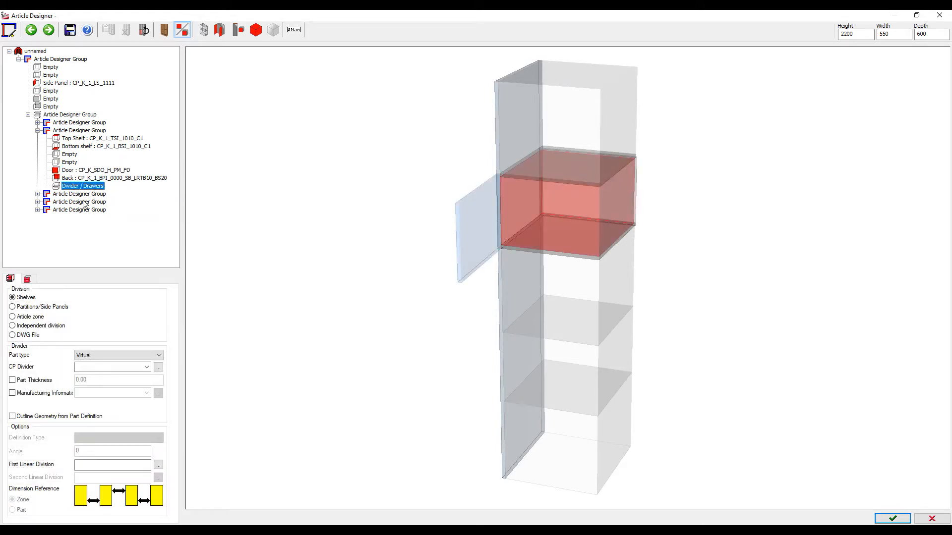
pyautogui.click(84, 203)
pyautogui.rightClick(85, 203)
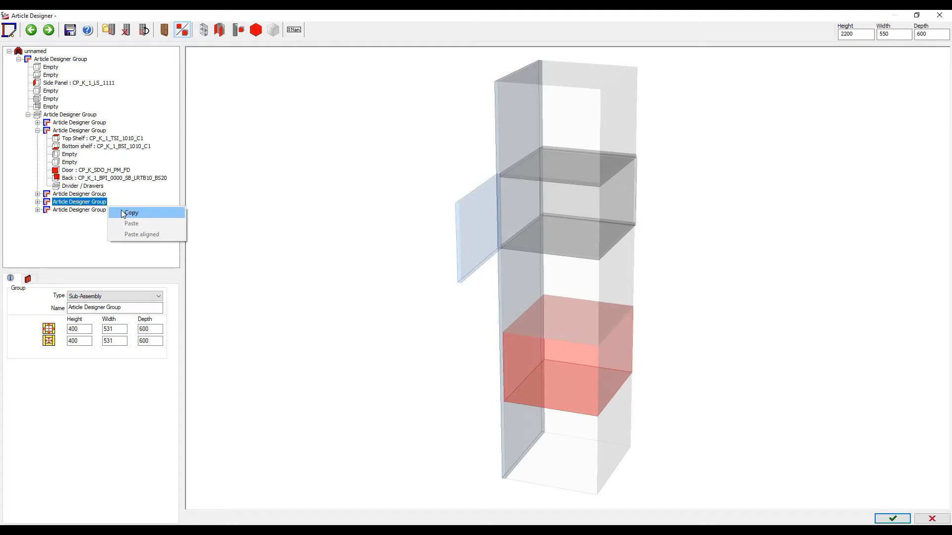
pyautogui.click(37, 202)
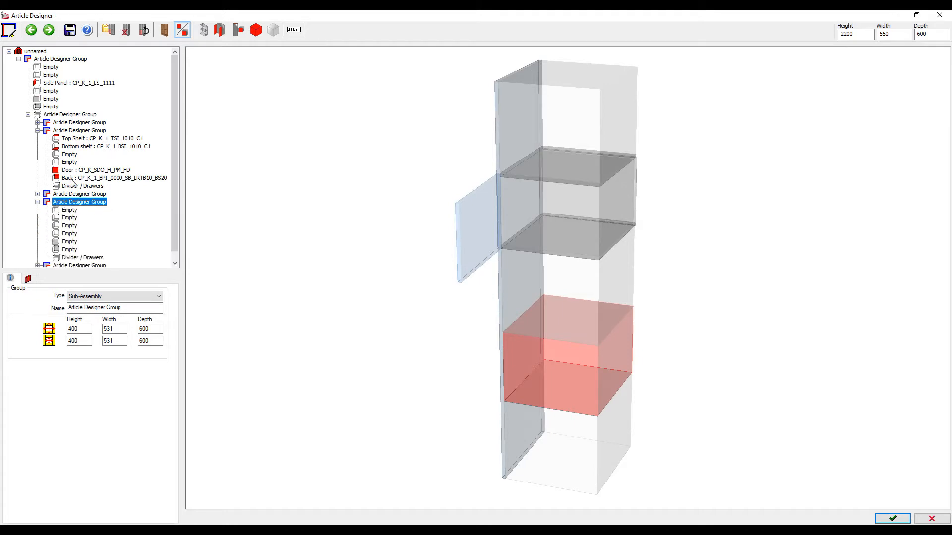
# Paste the fitted compartment into the lower compartment, then finish and keep the changes
pyautogui.click(72, 130)
pyautogui.rightClick(72, 132)
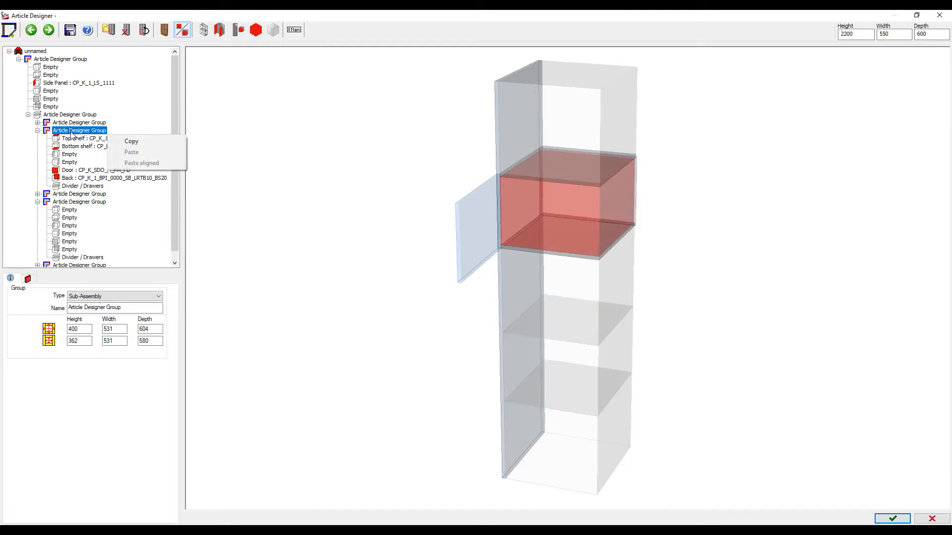
pyautogui.click(130, 141)
pyautogui.click(70, 203)
pyautogui.rightClick(70, 203)
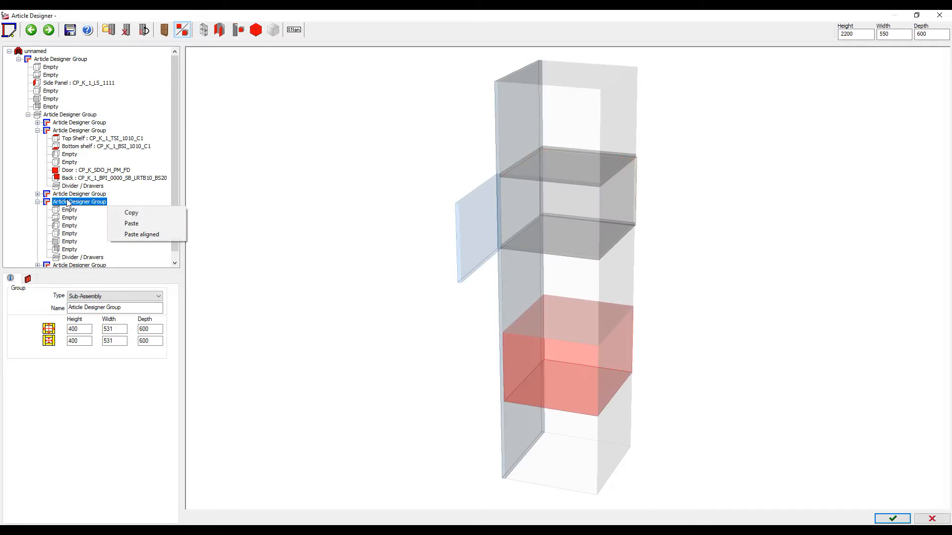
pyautogui.click(128, 222)
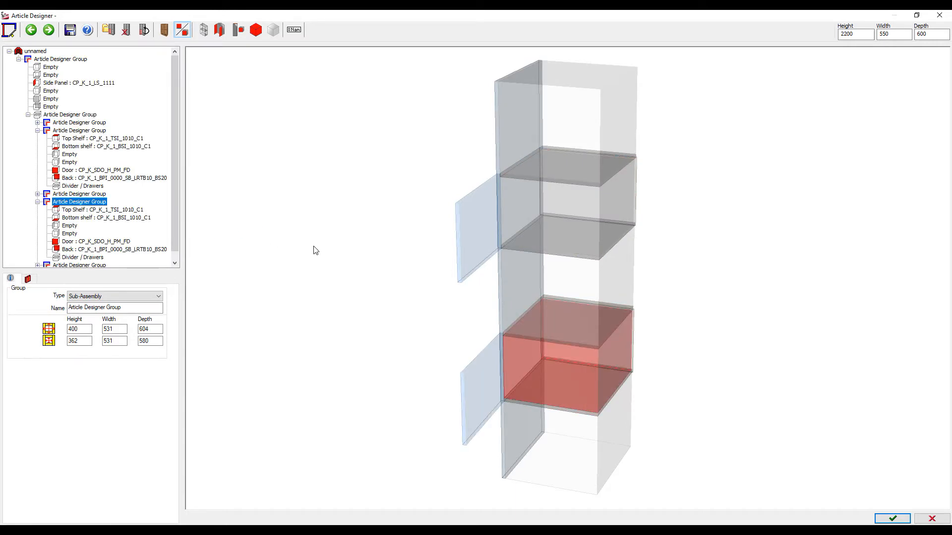
pyautogui.click(887, 518)
pyautogui.click(436, 293)
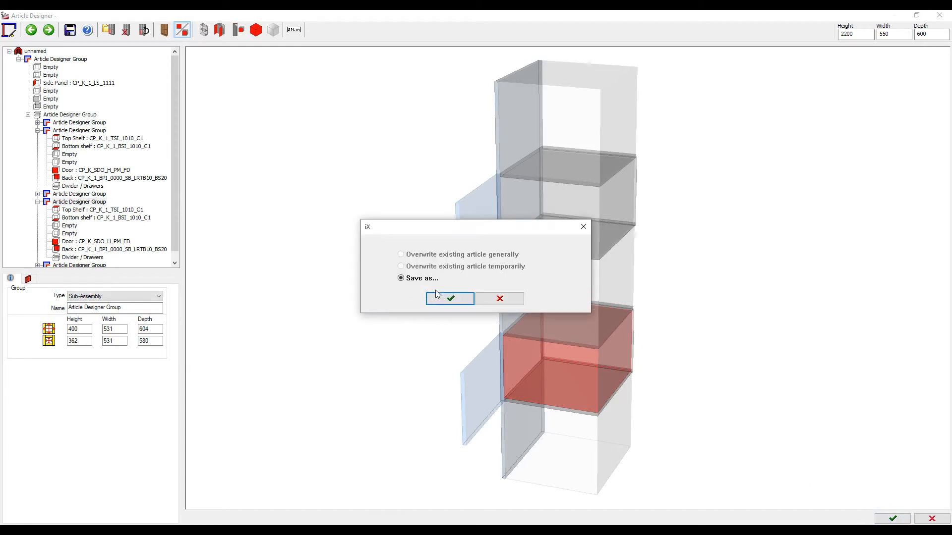
# Save the shelf unit as new article Element_27 and place it left of the TV unit
pyautogui.click(441, 299)
pyautogui.click(347, 309)
pyautogui.click(403, 180)
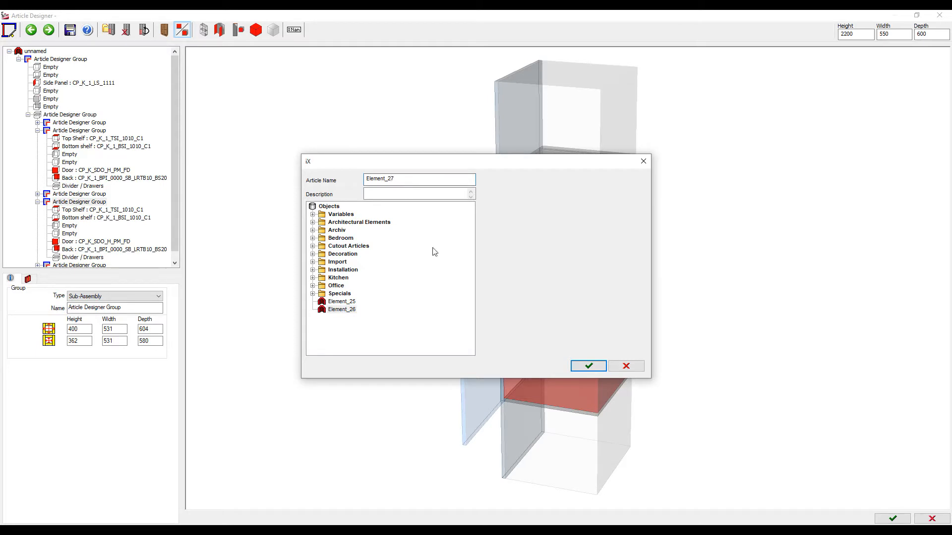
pyautogui.click(587, 365)
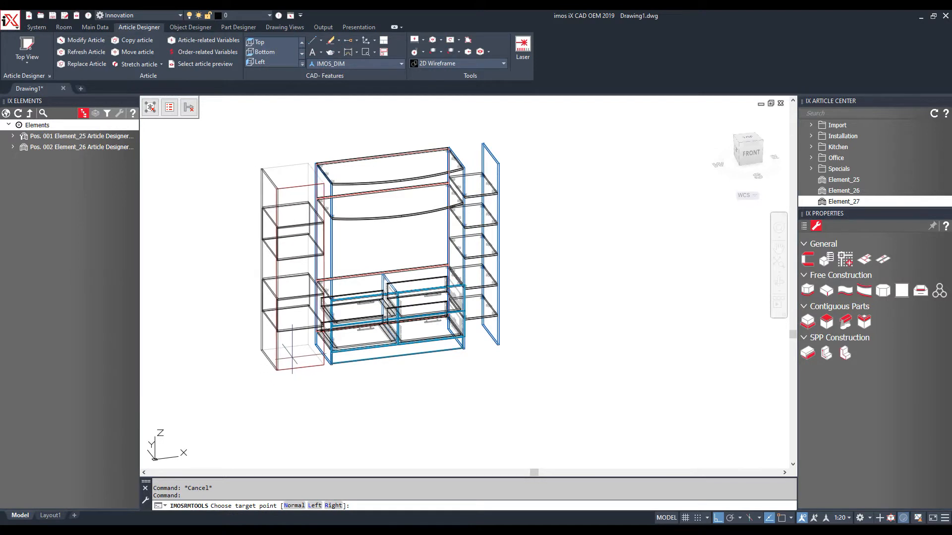
pyautogui.click(295, 357)
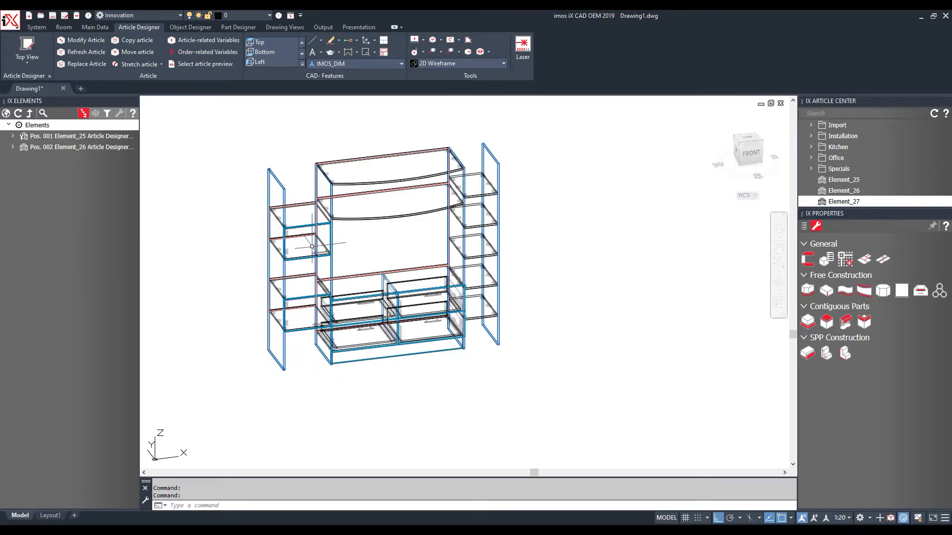
pyautogui.scroll(8, 312, 255)
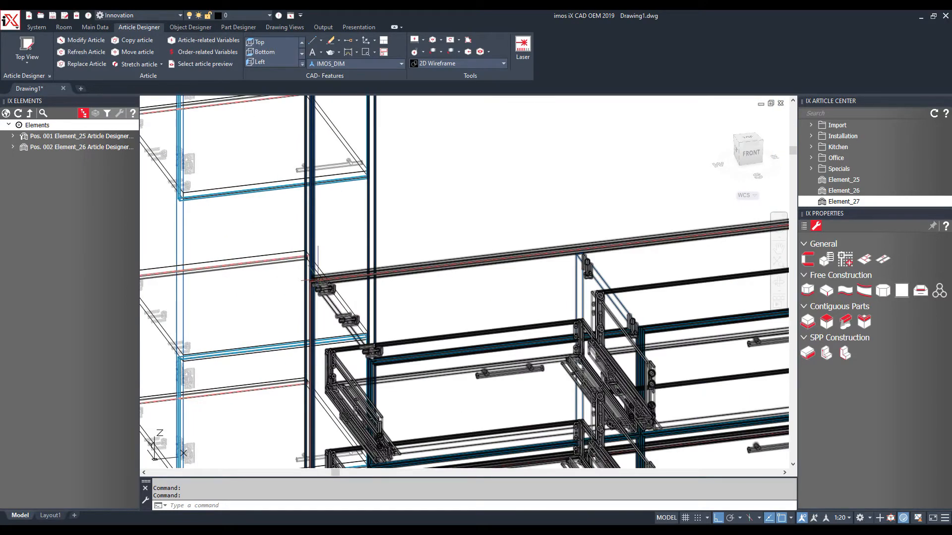
pyautogui.scroll(-8, 324, 270)
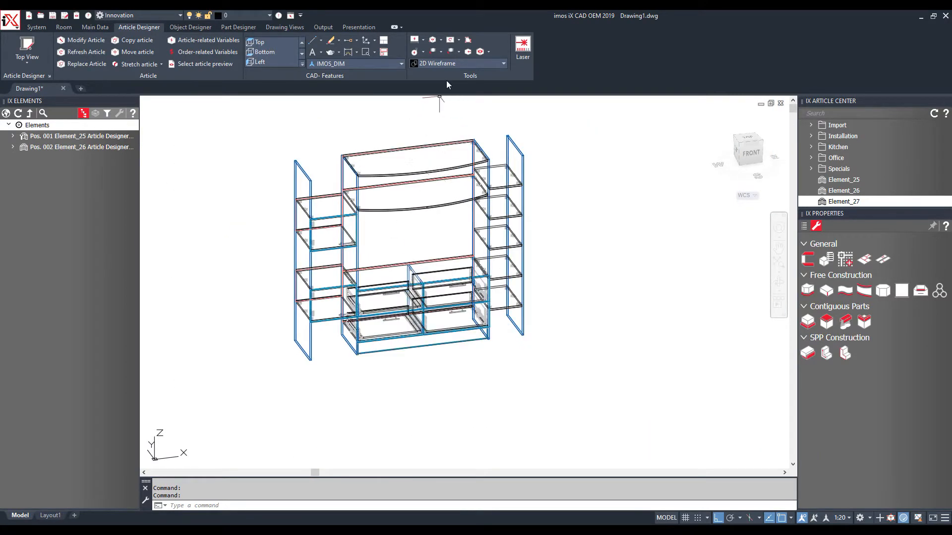
pyautogui.click(449, 64)
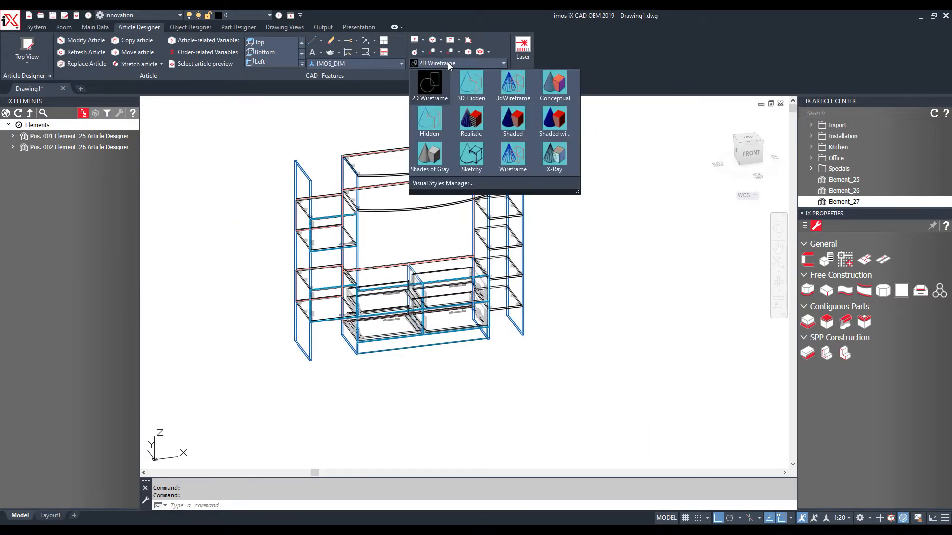
# Switch to Realistic style, orbit to the front, and animate the left doors opening
pyautogui.click(477, 119)
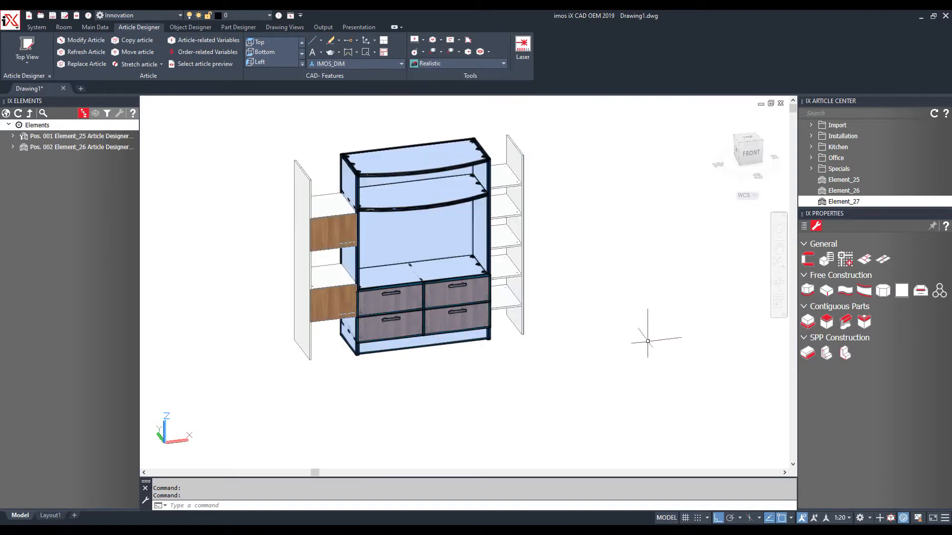
pyautogui.keyDown('shift'); pyautogui.moveTo(605, 329); pyautogui.dragTo(527, 314, button='middle'); pyautogui.keyUp('shift')
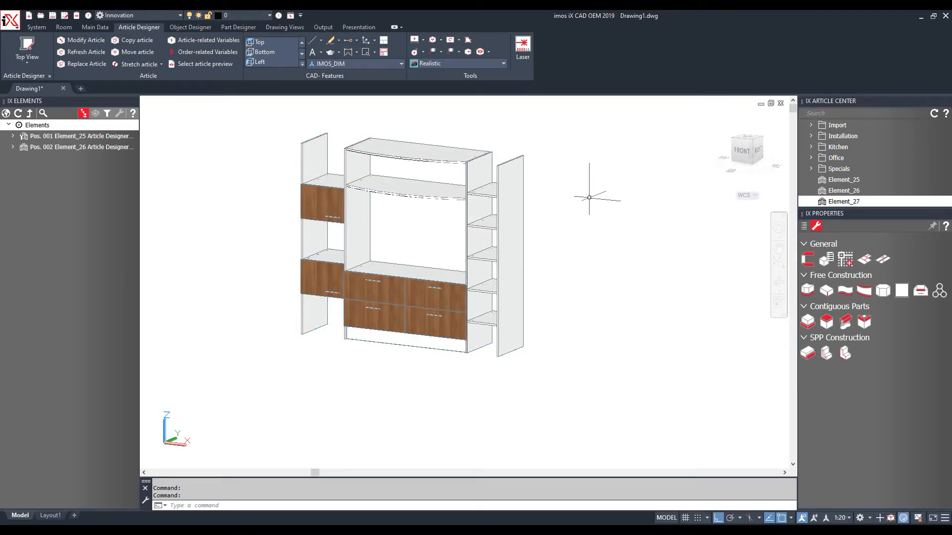
pyautogui.click(358, 27)
pyautogui.click(30, 46)
pyautogui.click(322, 201)
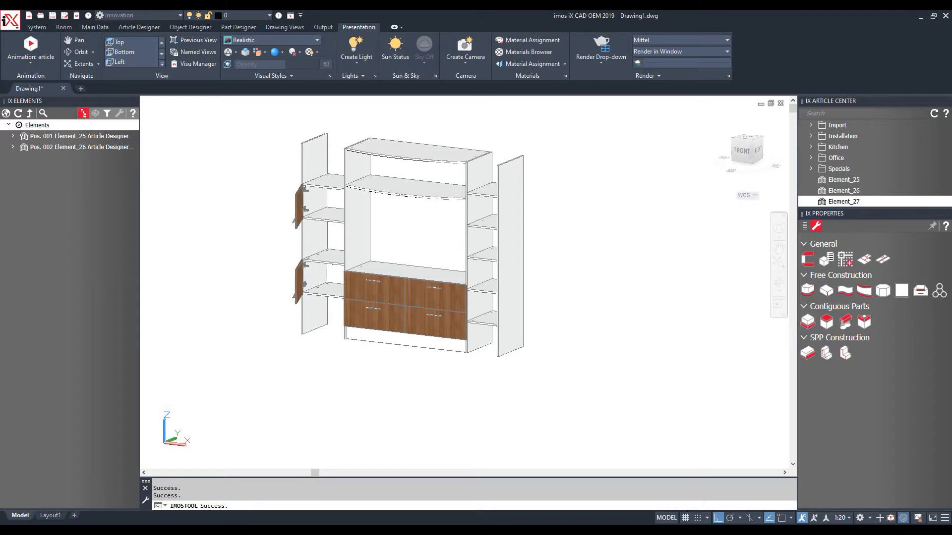
# Animate the upper-left and lower-right drawers sliding open
pyautogui.click(30, 46)
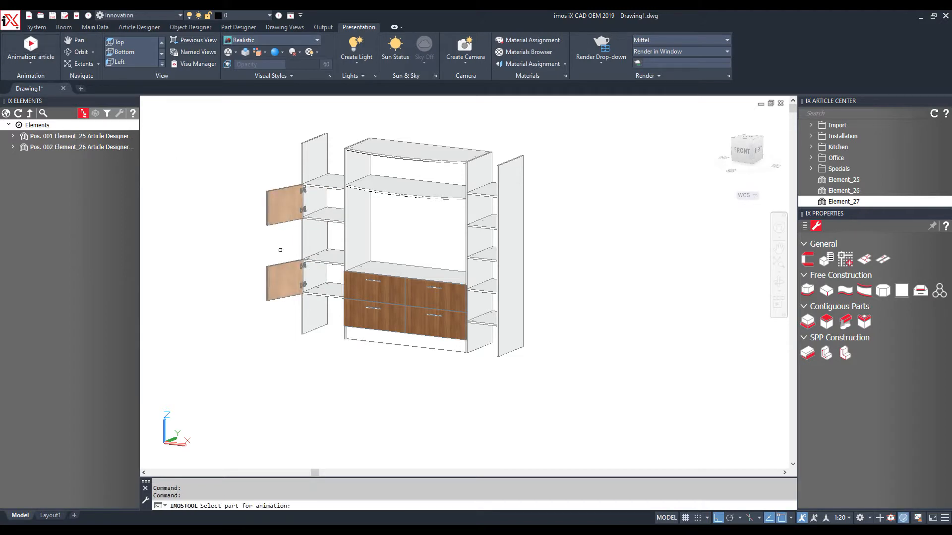
pyautogui.click(373, 289)
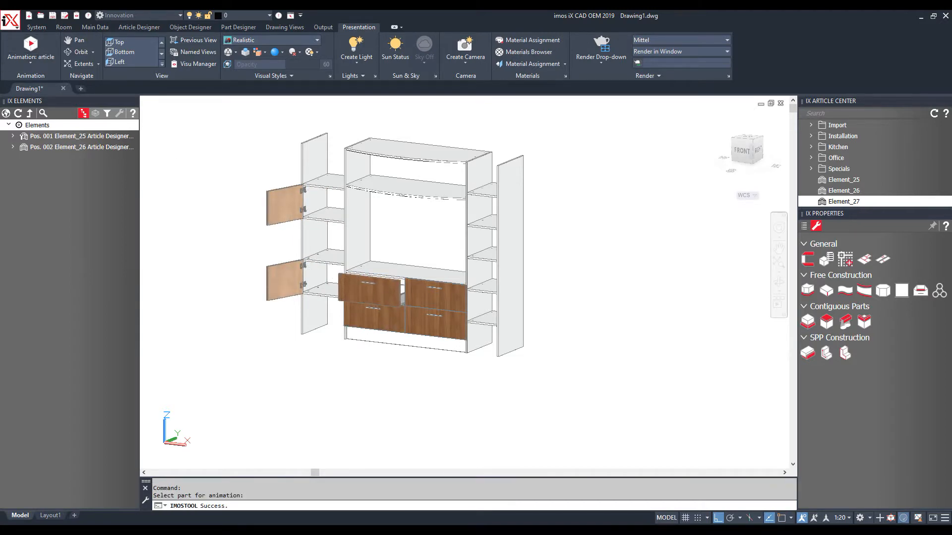
pyautogui.click(32, 50)
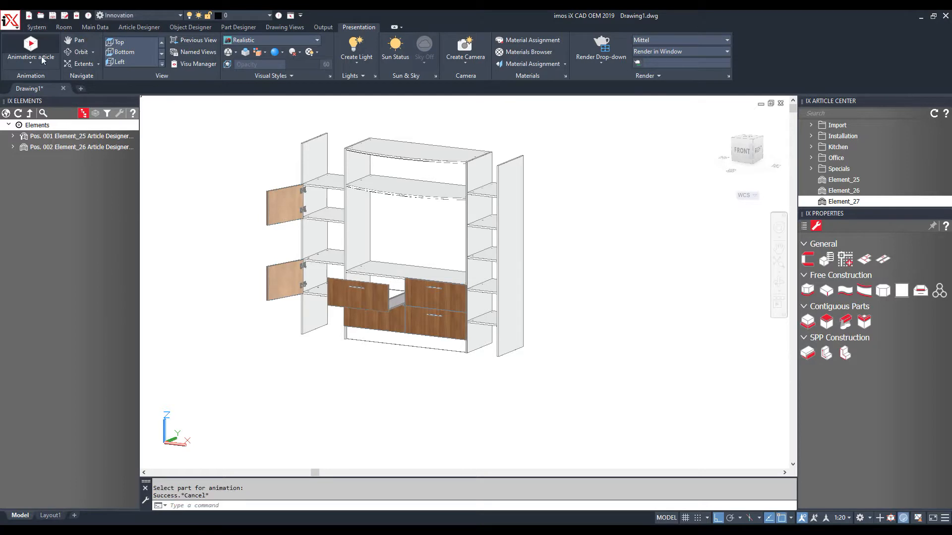
pyautogui.click(434, 324)
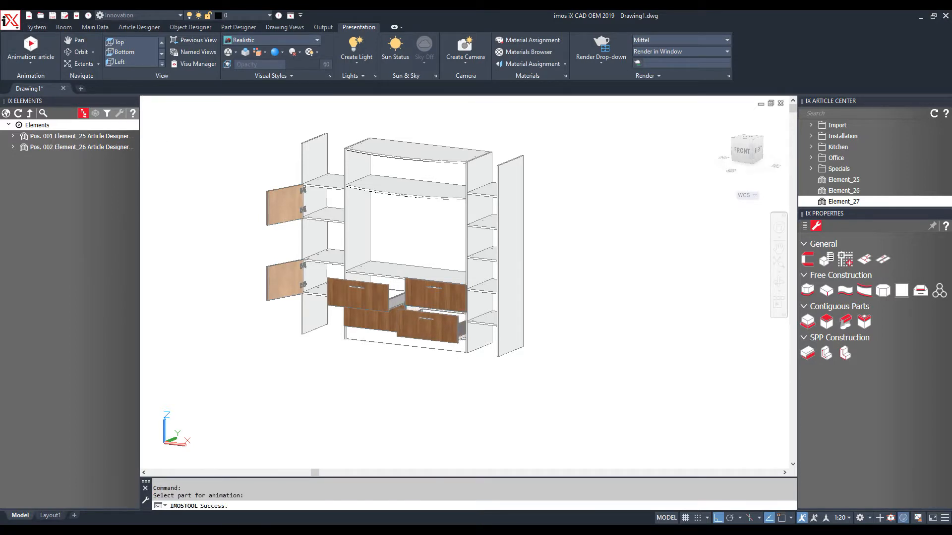
# Orbit and zoom to an isometric overview of the whole cabinet, then cancel the command
pyautogui.moveTo(619, 370)
pyautogui.keyDown('shift'); pyautogui.mouseDown(button='middle')
pyautogui.moveTo(597, 340)
pyautogui.moveTo(533, 365)
pyautogui.moveTo(362, 308)
pyautogui.mouseUp(button='middle'); pyautogui.keyUp('shift')
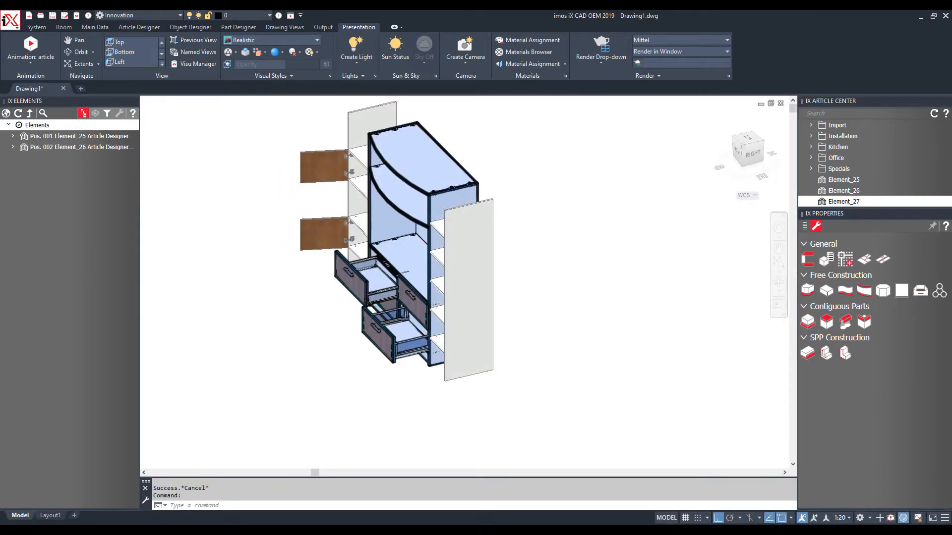
pyautogui.scroll(10, 414, 336)
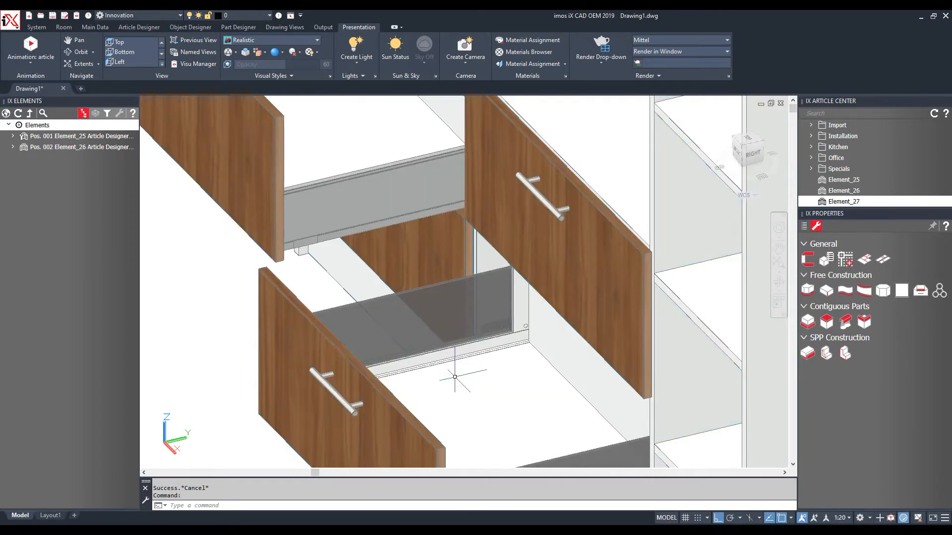
pyautogui.moveTo(452, 378)
pyautogui.keyDown('shift'); pyautogui.mouseDown(button='middle')
pyautogui.moveTo(417, 385)
pyautogui.moveTo(401, 370)
pyautogui.moveTo(417, 336)
pyautogui.moveTo(410, 344)
pyautogui.mouseUp(button='middle'); pyautogui.keyUp('shift')
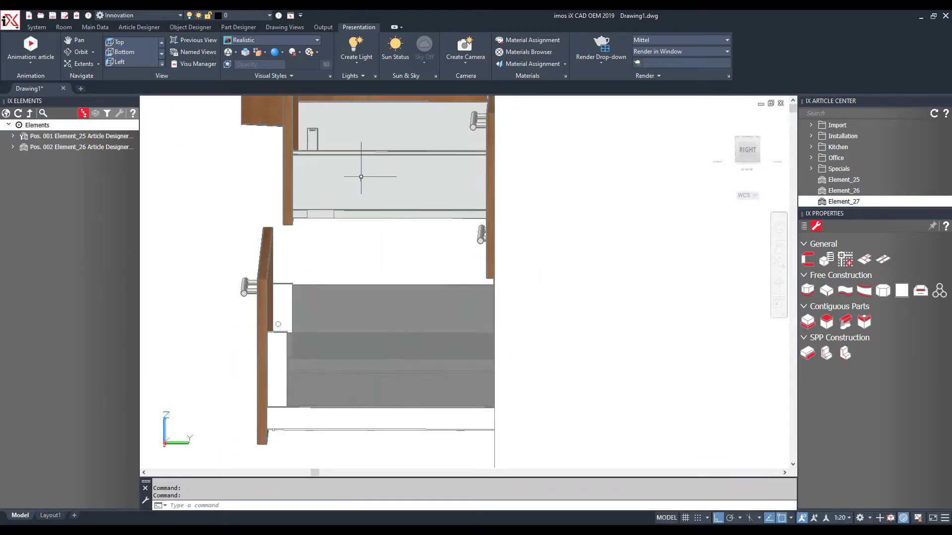
pyautogui.scroll(2, 312, 105)
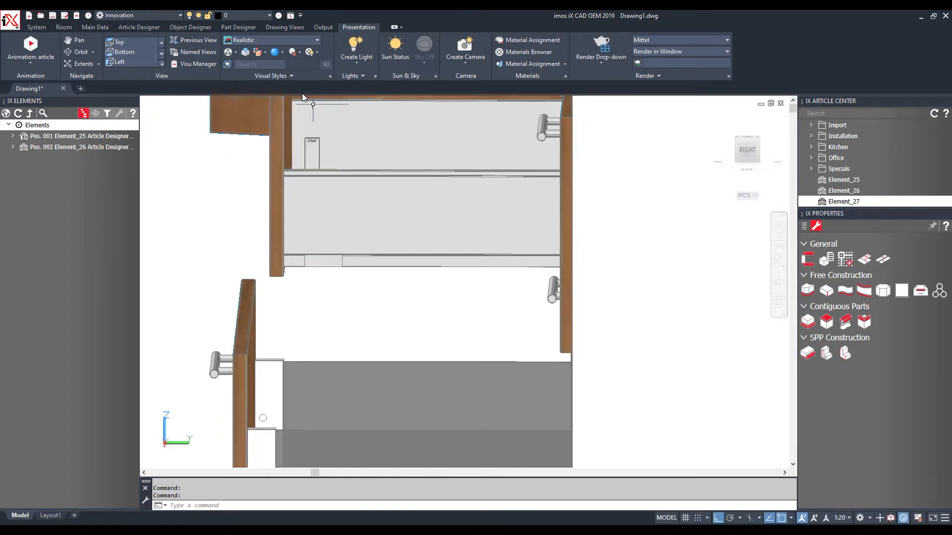
pyautogui.scroll(4, 303, 103)
pyautogui.scroll(3, 305, 99)
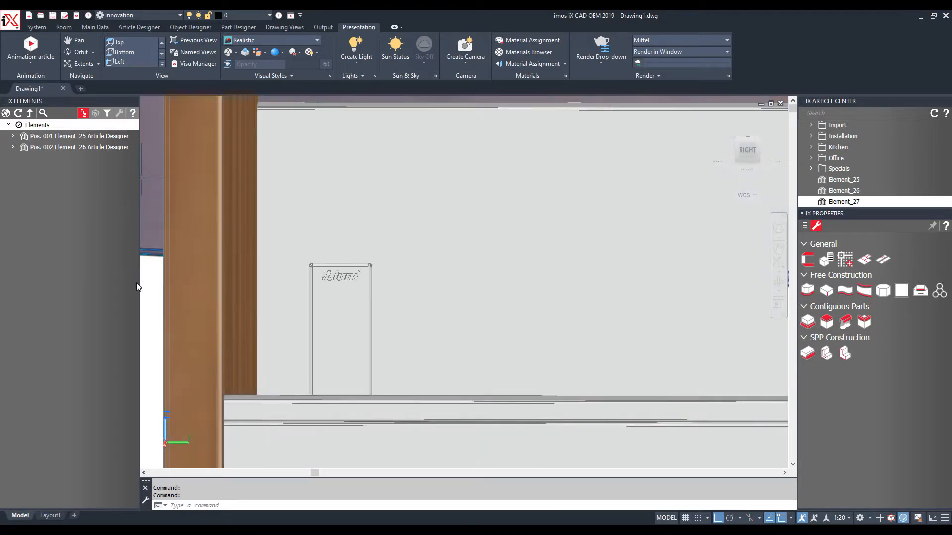
pyautogui.scroll(-10, 238, 300)
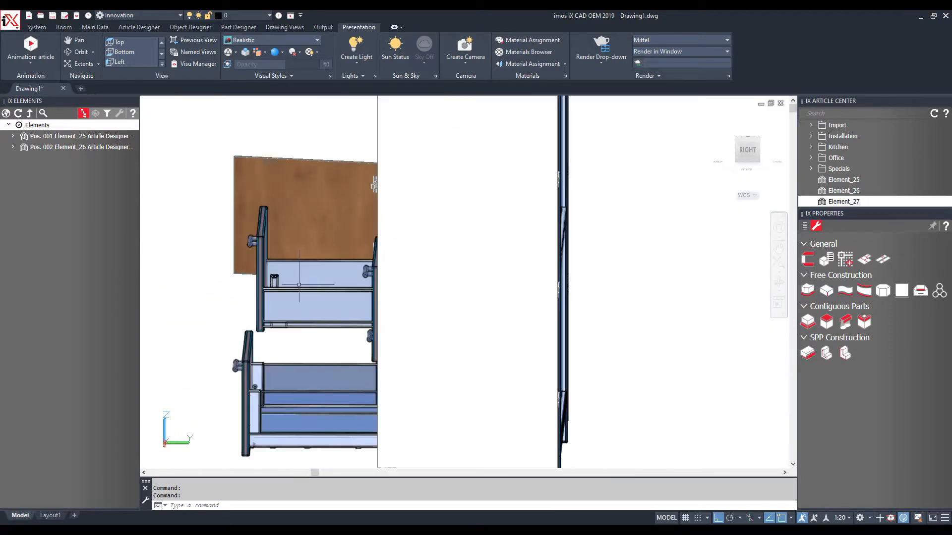
pyautogui.keyDown('shift'); pyautogui.moveTo(239, 300); pyautogui.dragTo(320, 333, button='middle'); pyautogui.keyUp('shift')
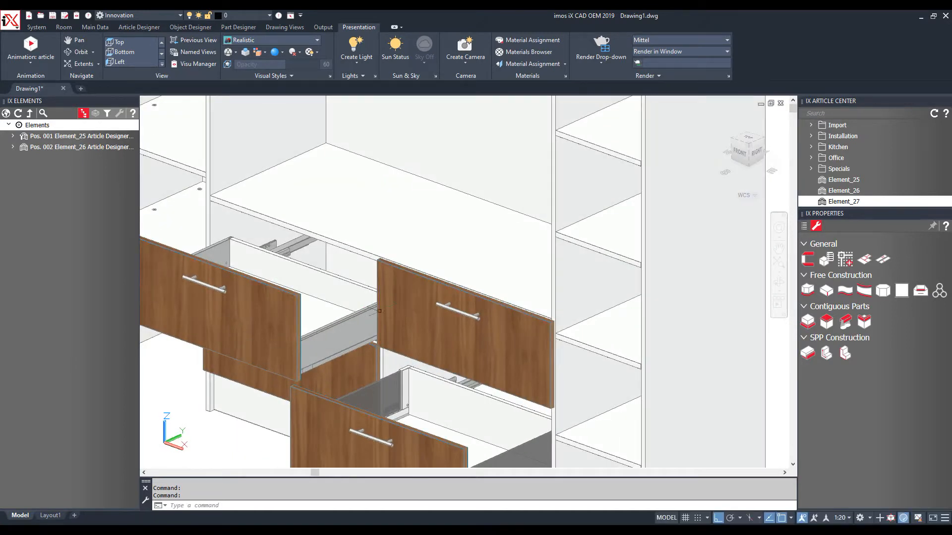
pyautogui.scroll(-5, 380, 311)
pyautogui.scroll(3, 249, 276)
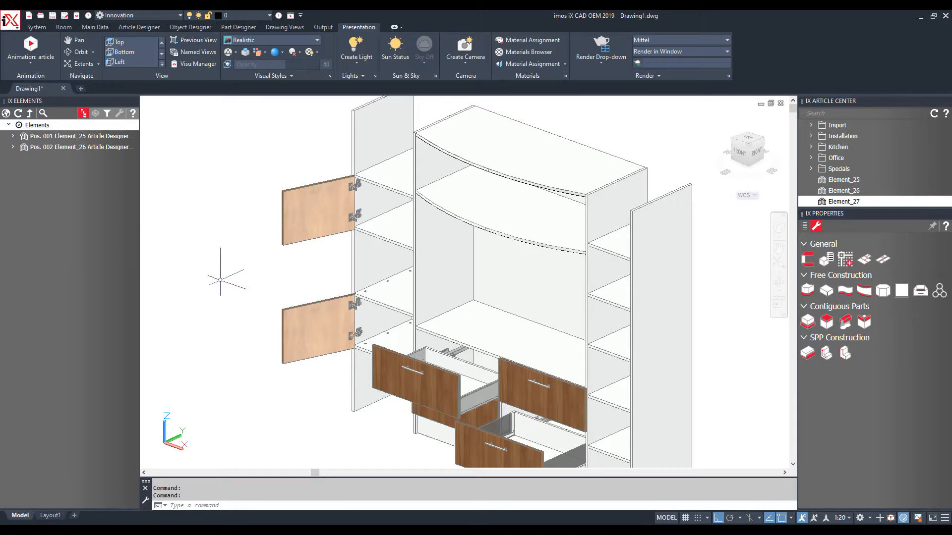
pyautogui.scroll(-2, 220, 279)
pyautogui.press('Escape')
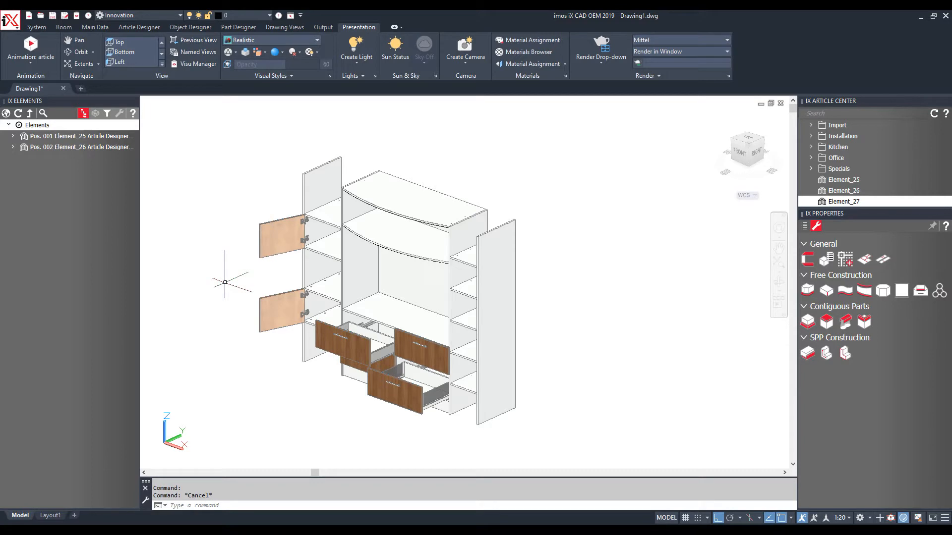
# Save as order 'TV Unit' with CNC data, price calculation, basket and process data transfer enabled
pyautogui.click(65, 16)
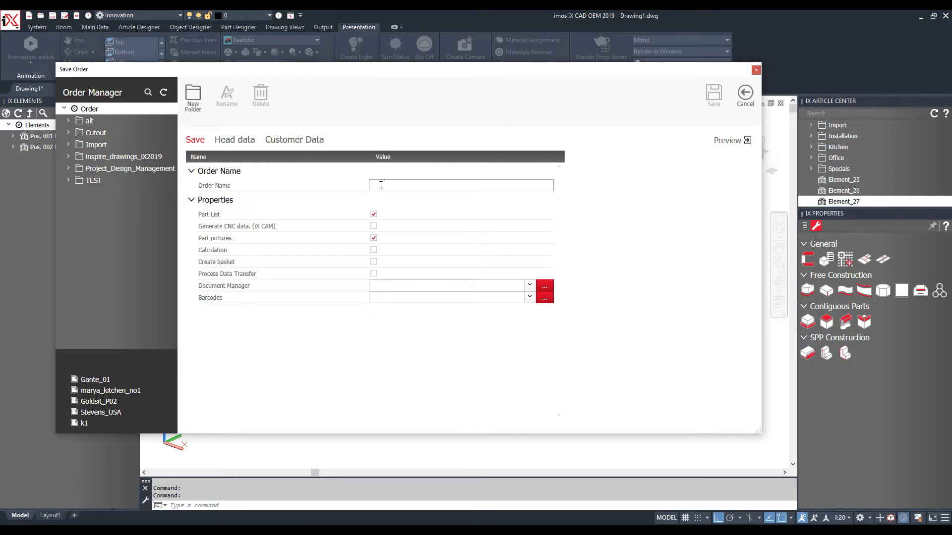
pyautogui.write('TV Unit')
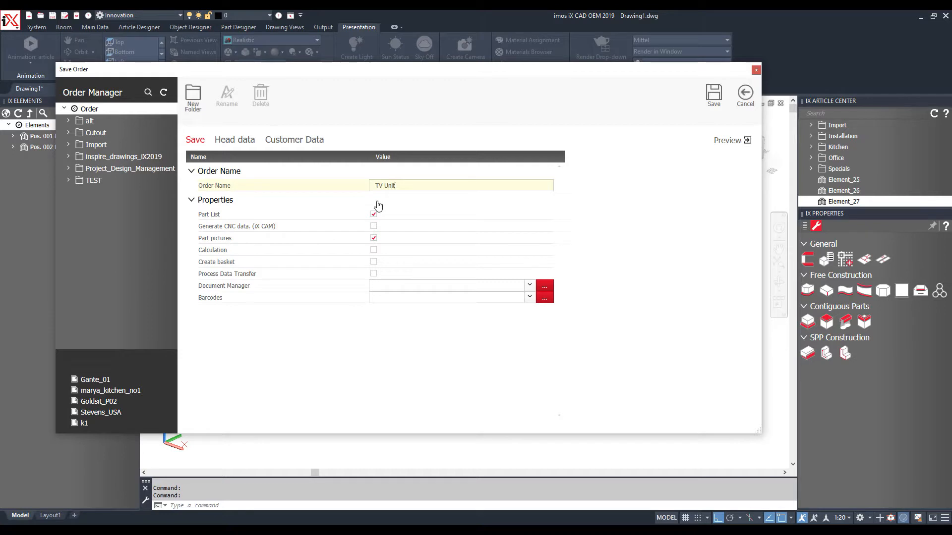
pyautogui.click(373, 226)
pyautogui.click(373, 238)
pyautogui.click(373, 250)
pyautogui.click(373, 274)
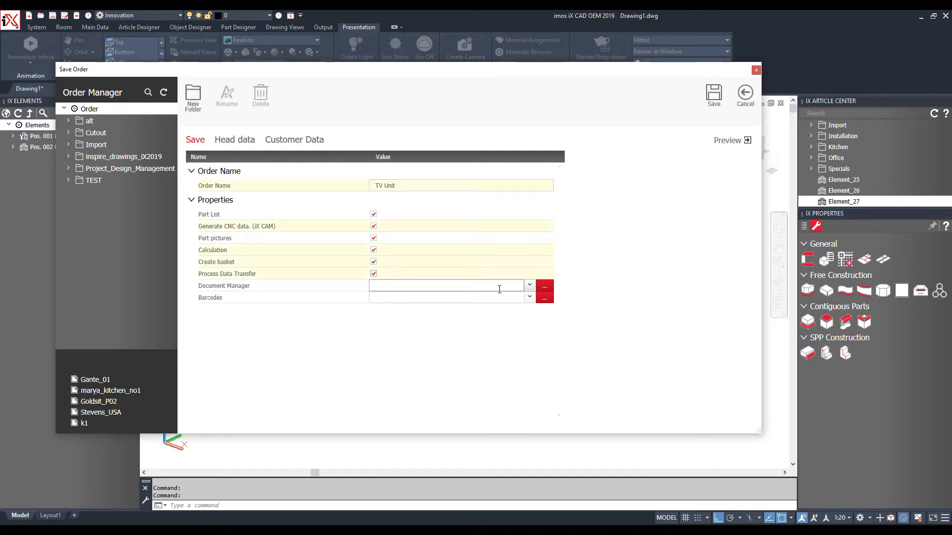
# Choose MSPDF_Article_Info_Render documents and iX_Part_NCNO12_QRCODE barcodes, then save the order
pyautogui.click(530, 286)
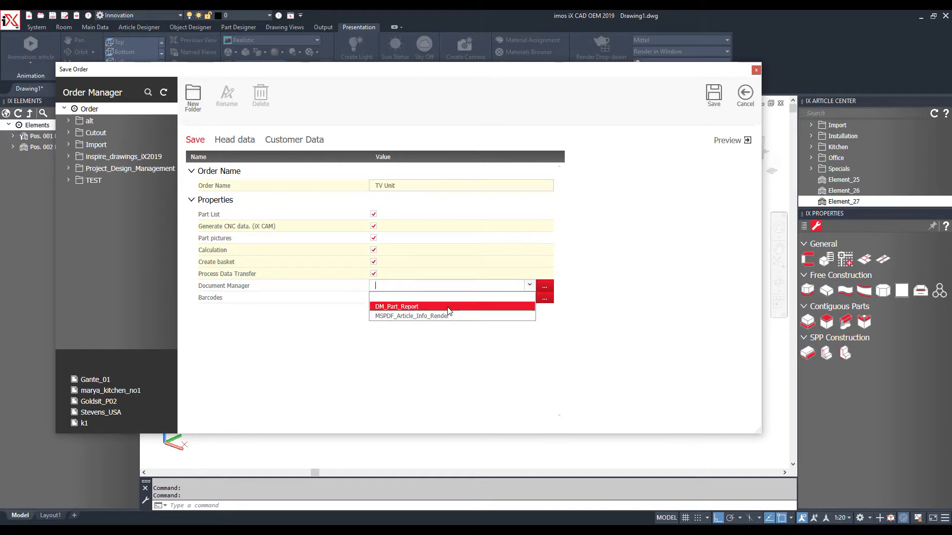
pyautogui.click(447, 315)
pyautogui.click(529, 297)
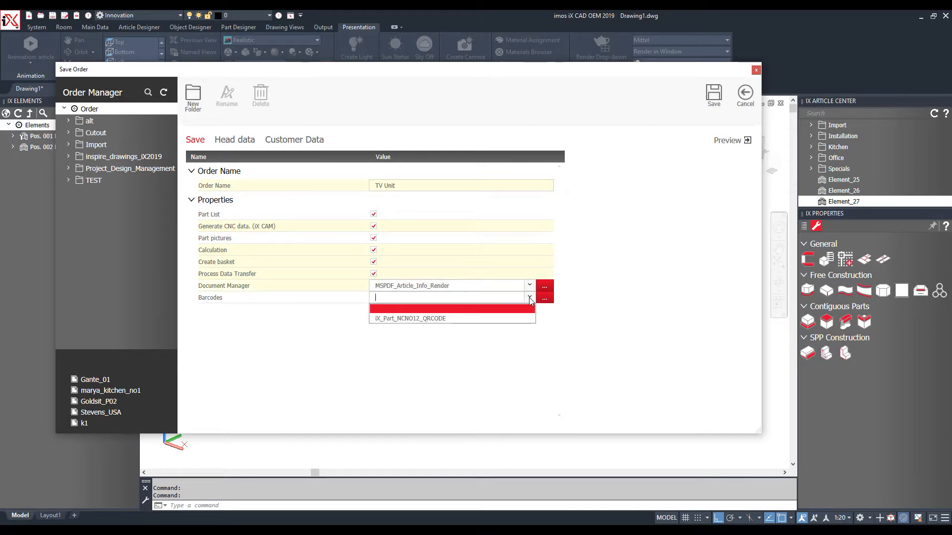
pyautogui.click(438, 319)
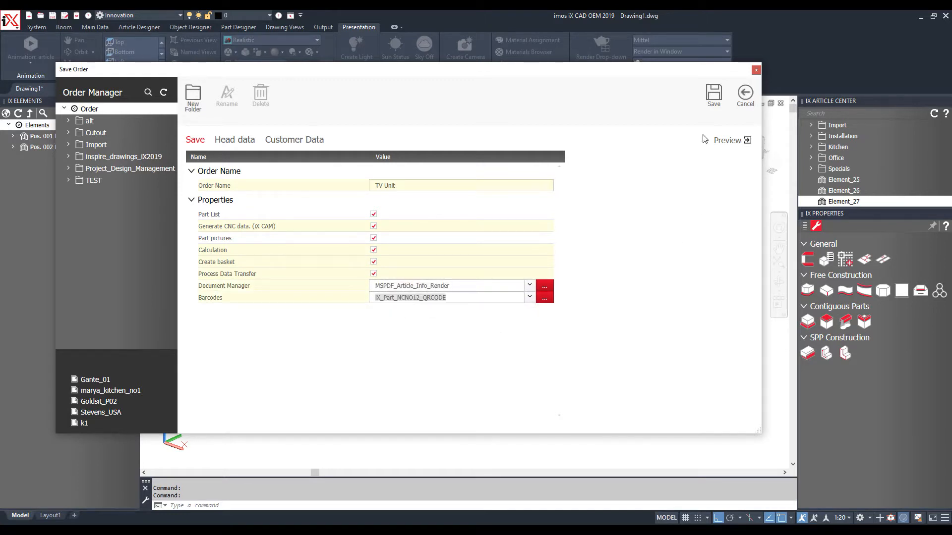
pyautogui.click(714, 95)
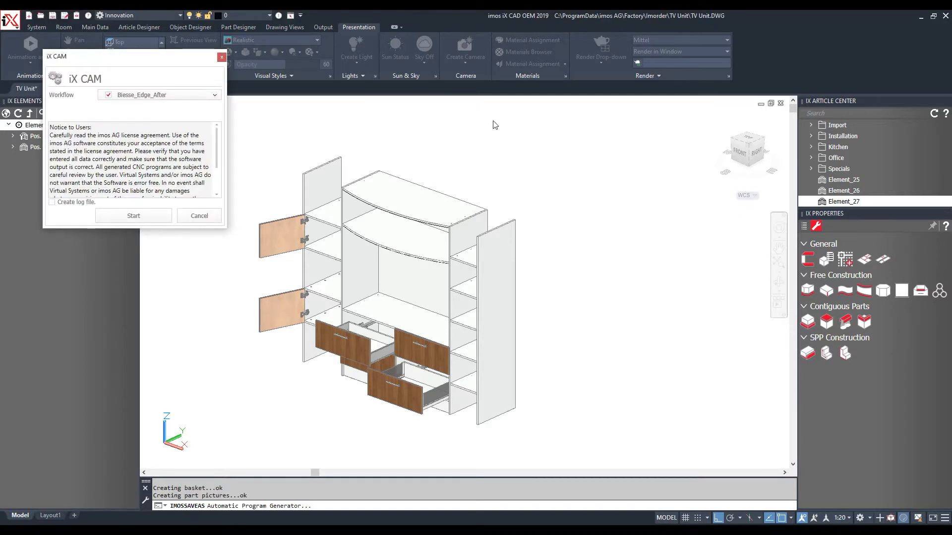
# Swap the Biesse_Edge_After workflow for Homag_Edge_After and start generating the CNC data
pyautogui.click(180, 95)
pyautogui.click(109, 122)
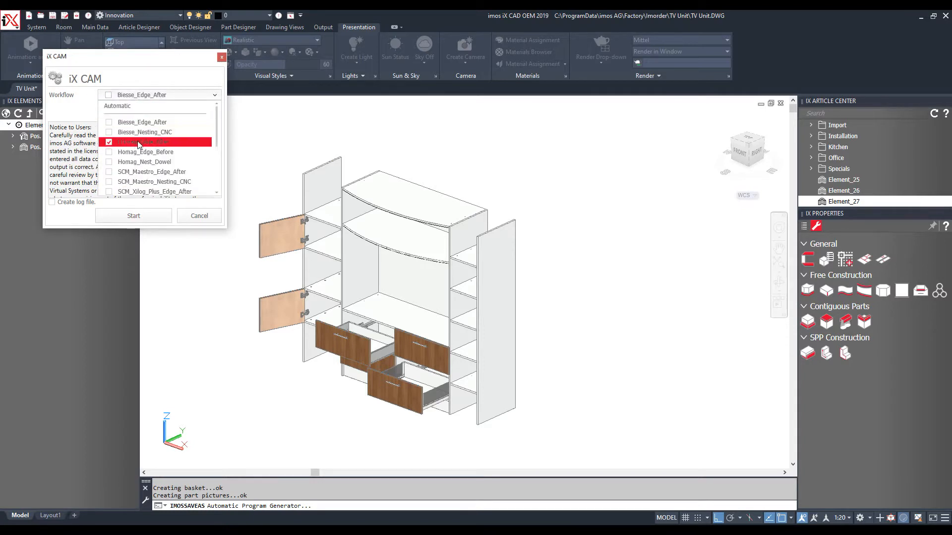
pyautogui.scroll(-1, 151, 173)
pyautogui.scroll(-3, 155, 156)
pyautogui.click(157, 165)
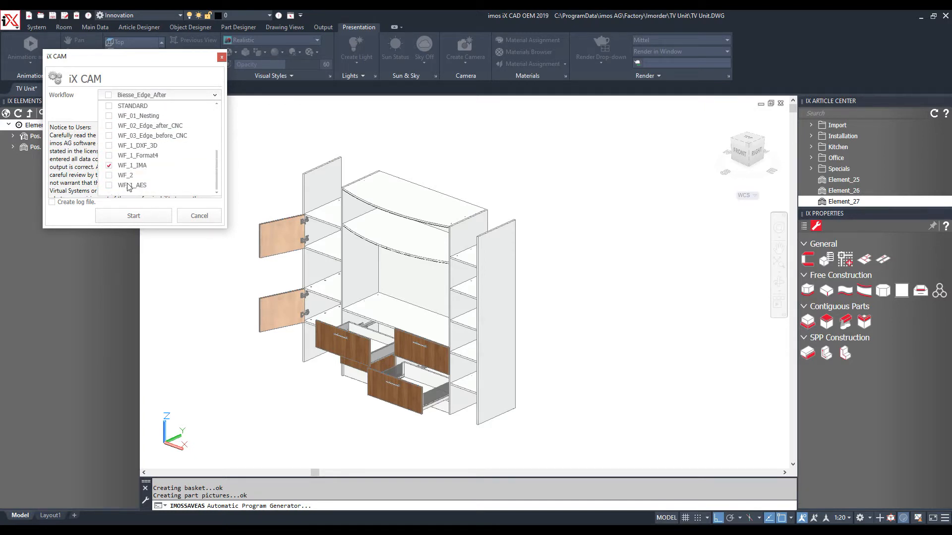
pyautogui.click(113, 166)
pyautogui.scroll(5, 142, 191)
pyautogui.click(143, 144)
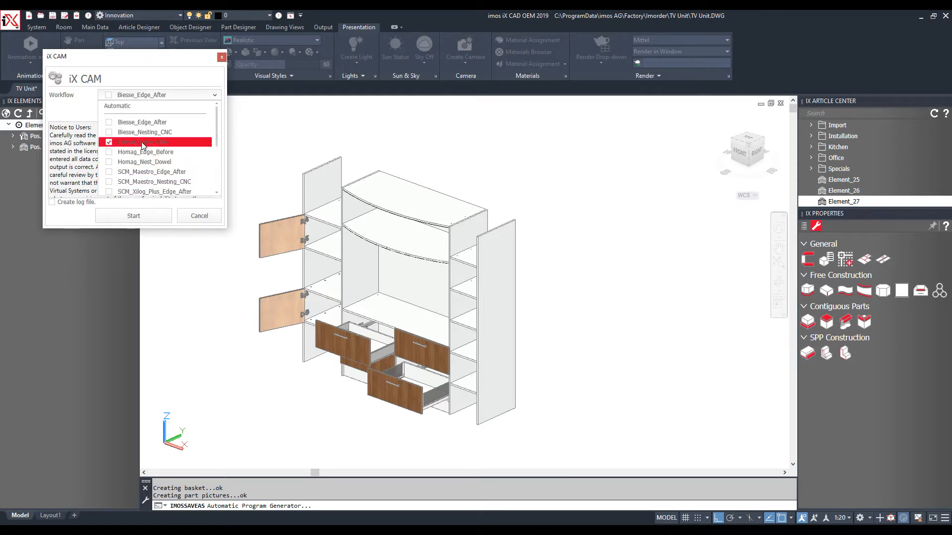
pyautogui.click(148, 216)
pyautogui.click(148, 216)
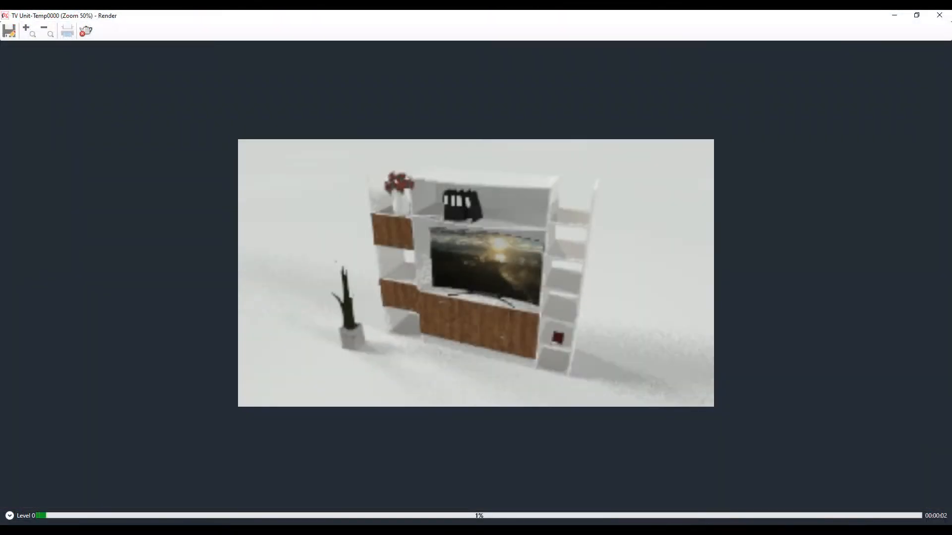
# Wait for the document processing and the TV unit render to finish
pyautogui.scroll(1, 504, 232)
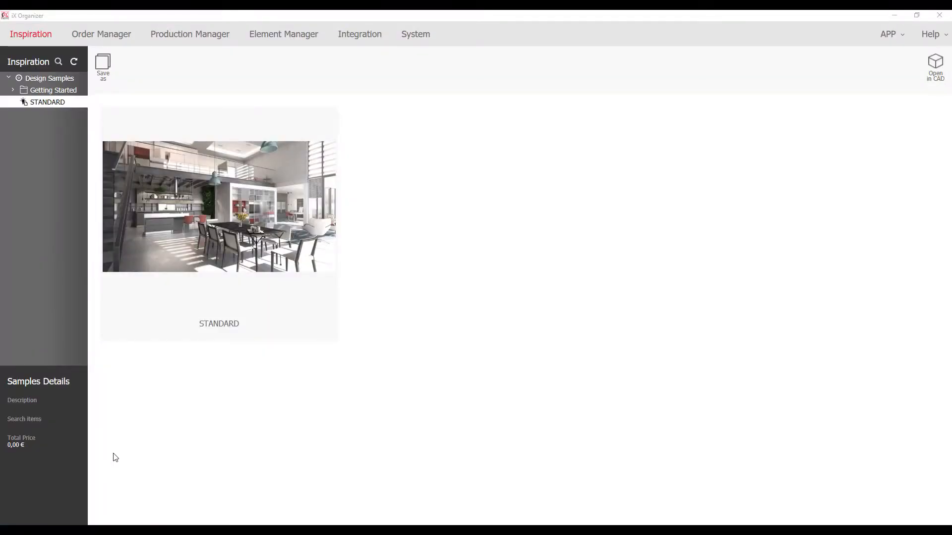
# Open the TV Unit order from Order Manager and display its Head data tab
pyautogui.click(107, 35)
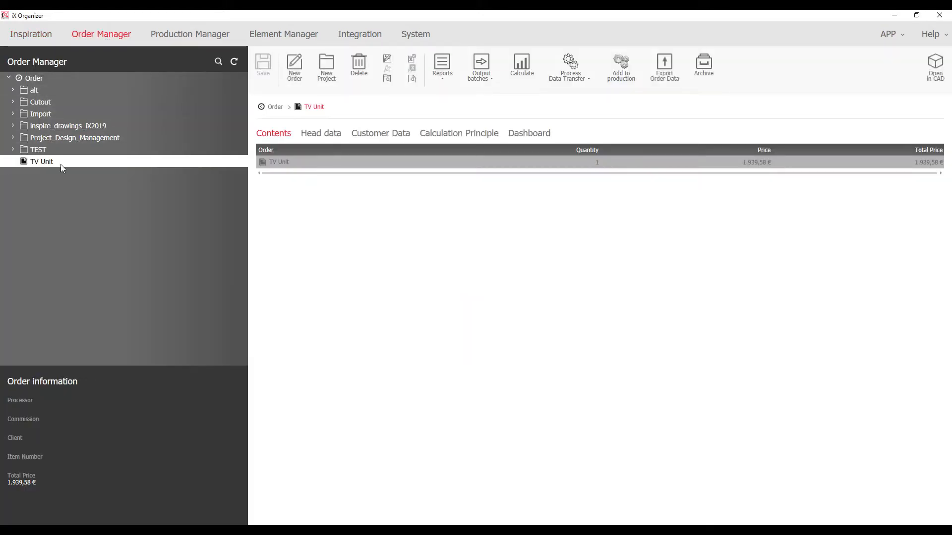
pyautogui.doubleClick(334, 166)
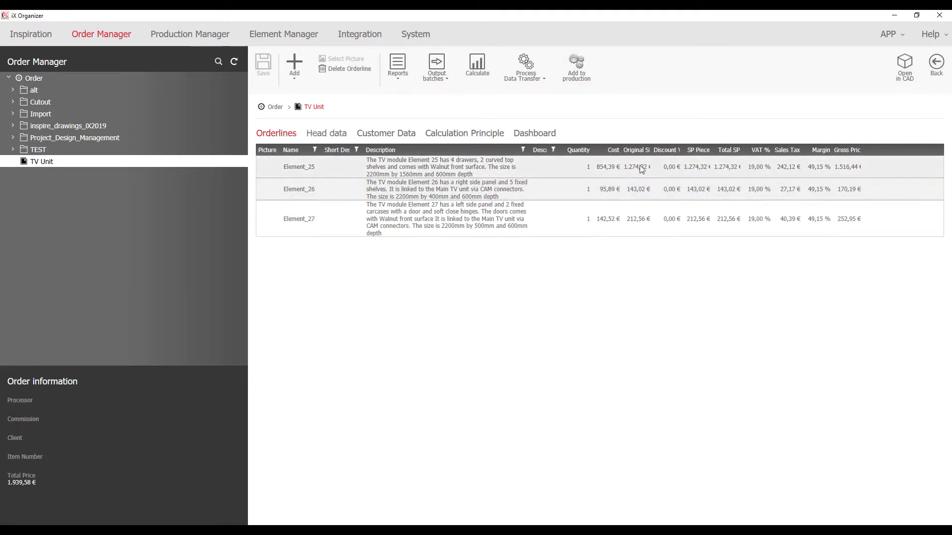
pyautogui.click(322, 134)
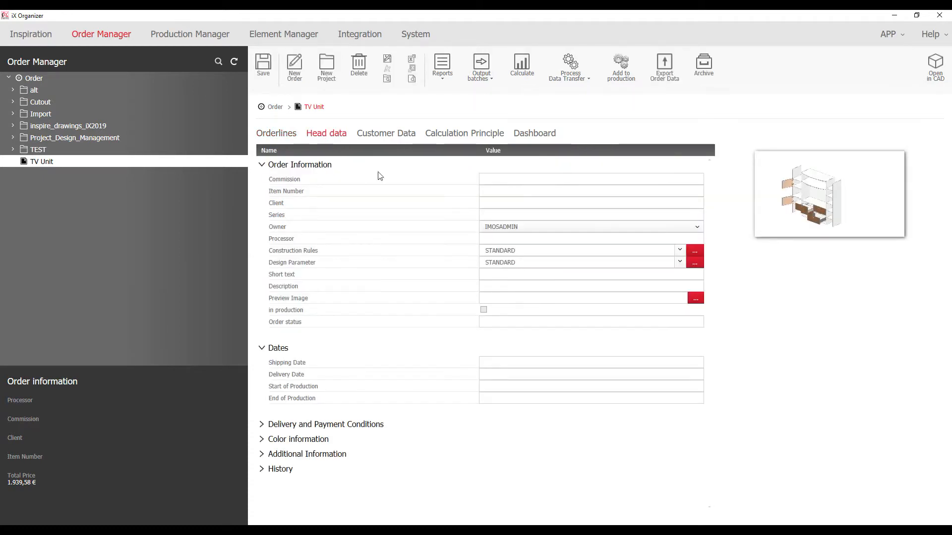
# Enter commission 16112020, series Walnut, and the client and processor names in the head data
pyautogui.click(488, 181)
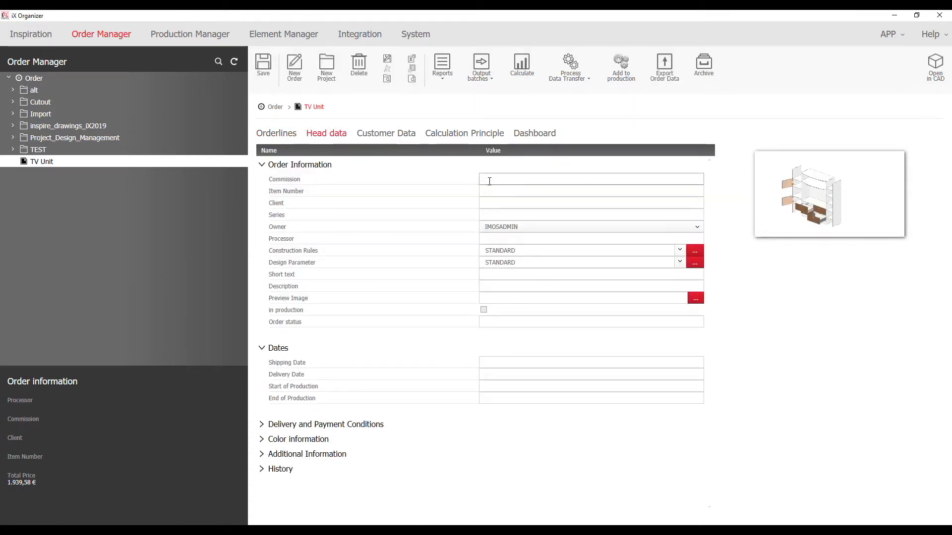
pyautogui.write('16112020')
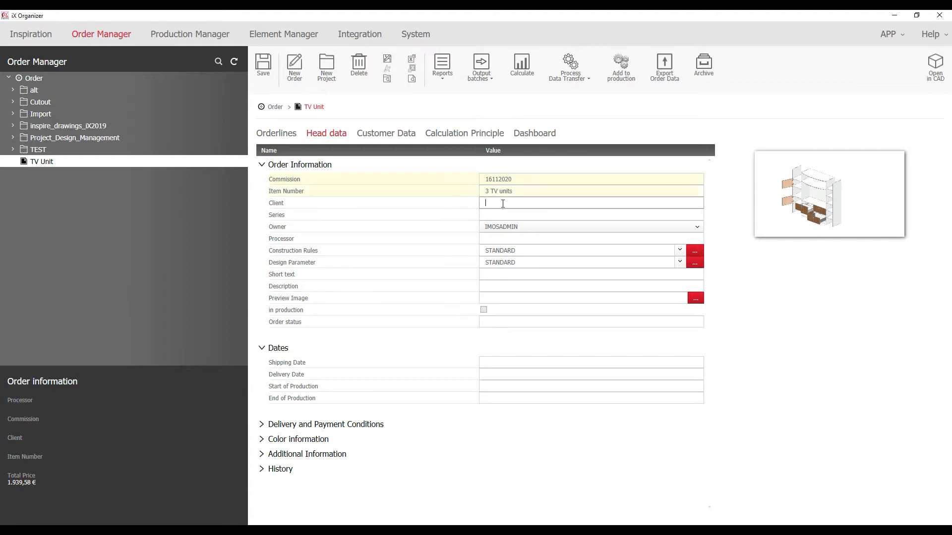
pyautogui.click(497, 218)
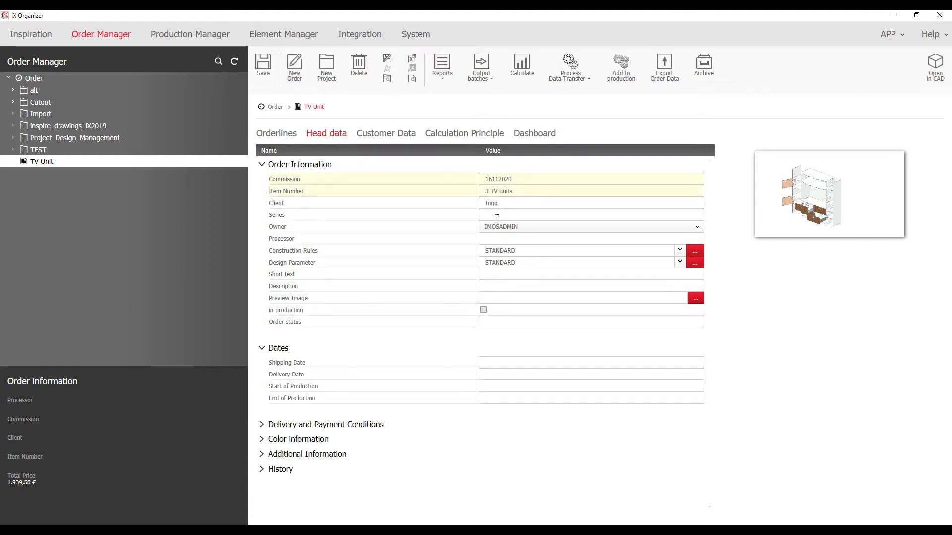
pyautogui.write('Walnut')
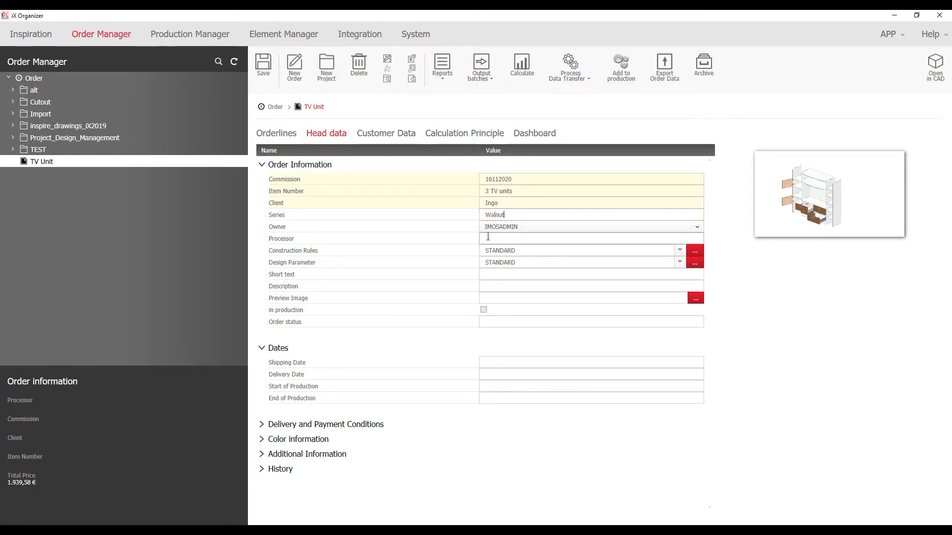
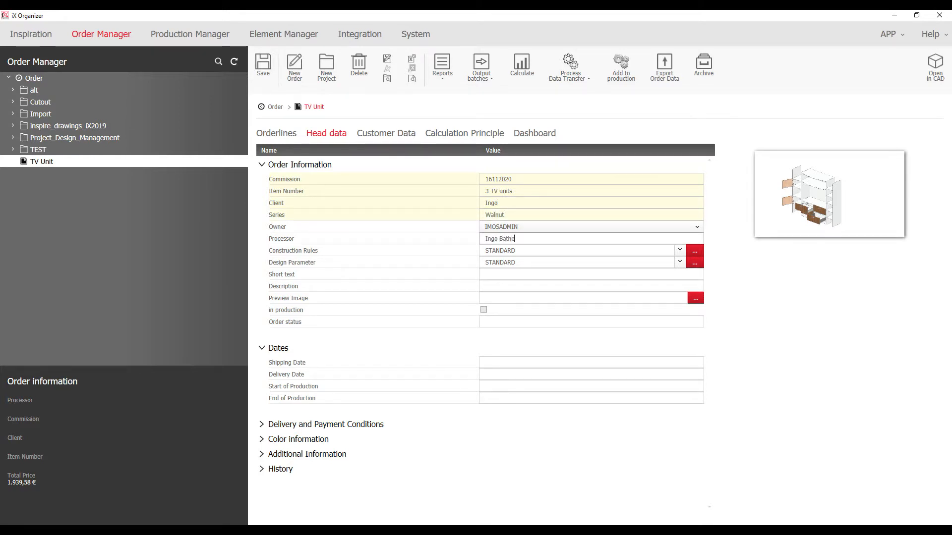
# Set TV Unit-Temp0000.png as the order's preview image and save the head data
pyautogui.click(696, 299)
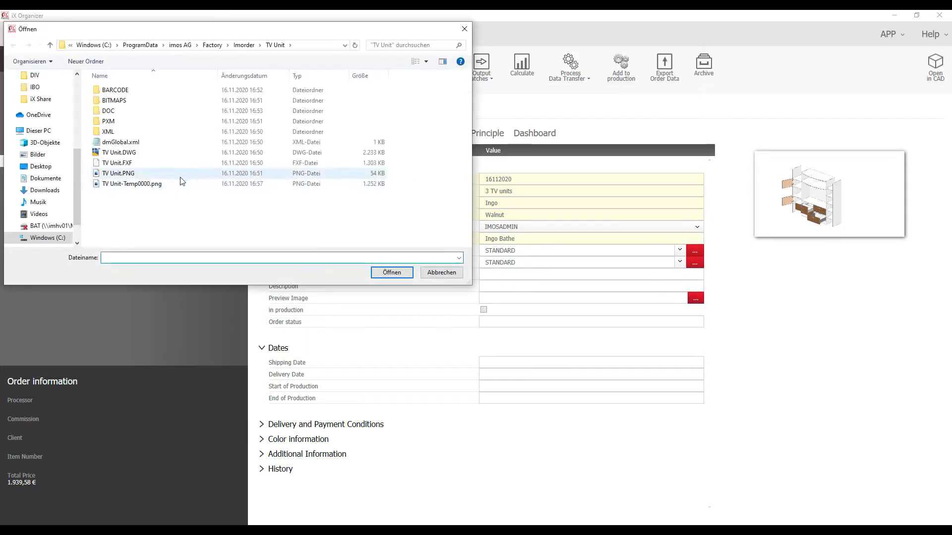
pyautogui.click(178, 184)
pyautogui.click(389, 273)
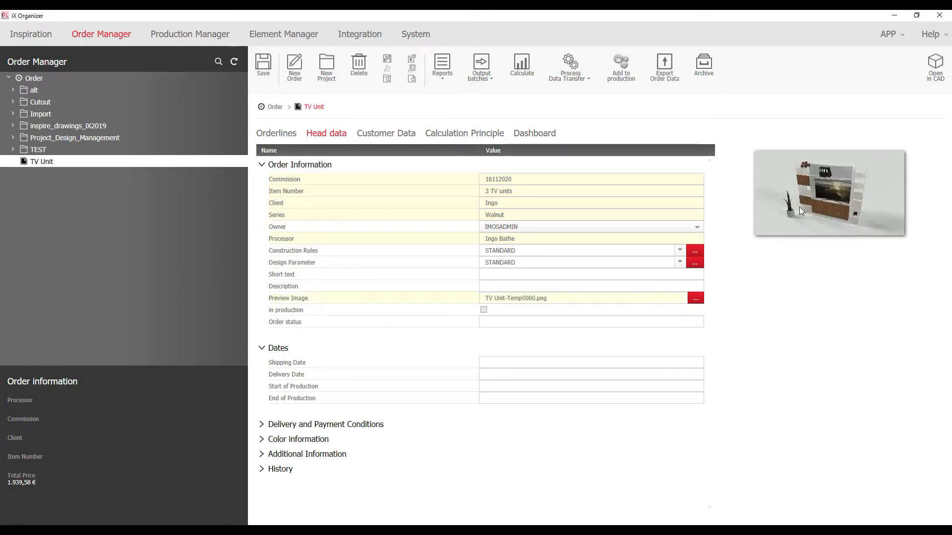
pyautogui.click(267, 66)
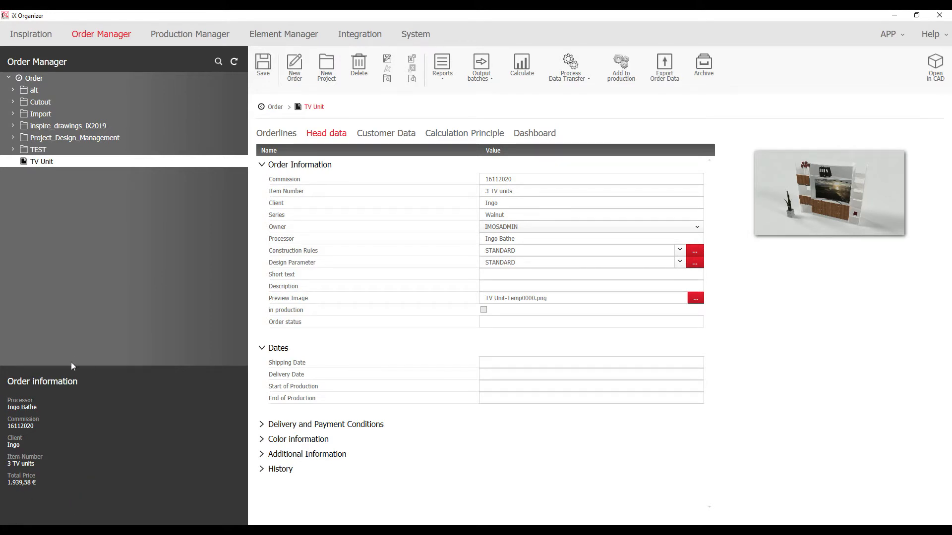
pyautogui.click(413, 134)
# Assign a different customer to the TV Unit order and confirm the change
pyautogui.click(358, 149)
pyautogui.click(280, 189)
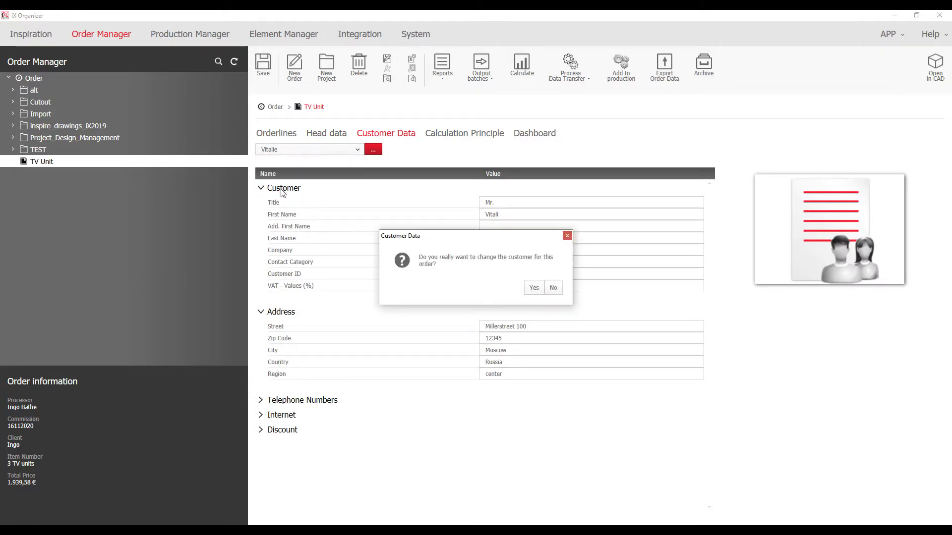
pyautogui.click(530, 291)
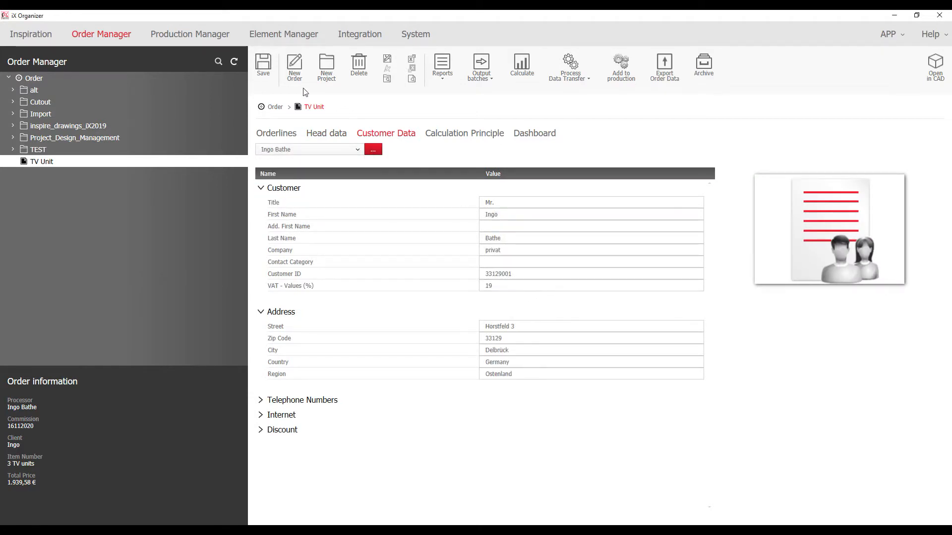
# Set the calculation principle to Profit 55 and Commission 15, then recalculate and save
pyautogui.click(437, 135)
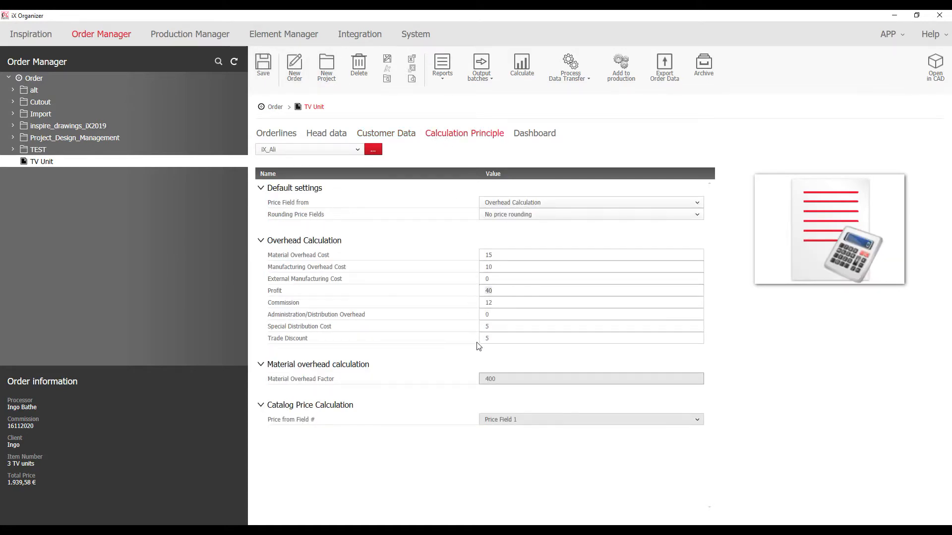
pyautogui.click(497, 291)
pyautogui.doubleClick(486, 294)
pyautogui.write('55')
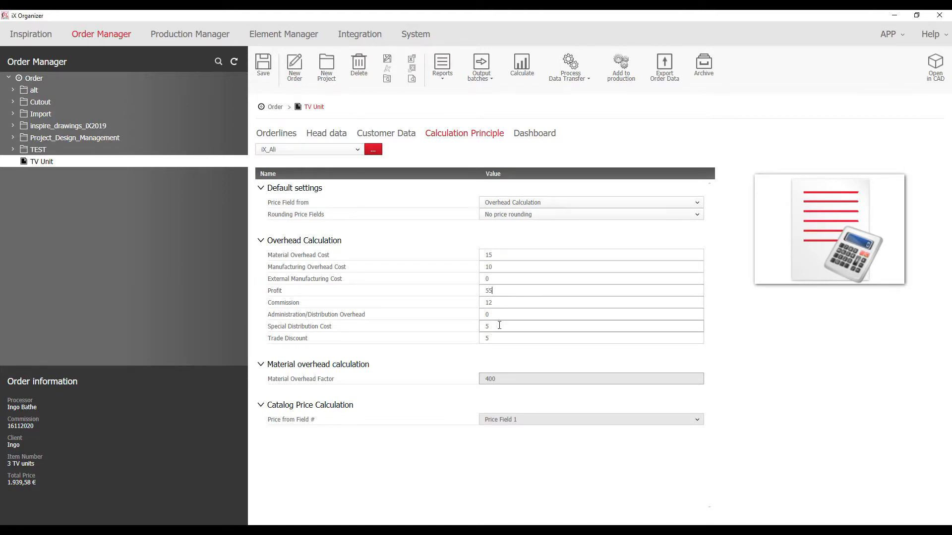
pyautogui.click(498, 303)
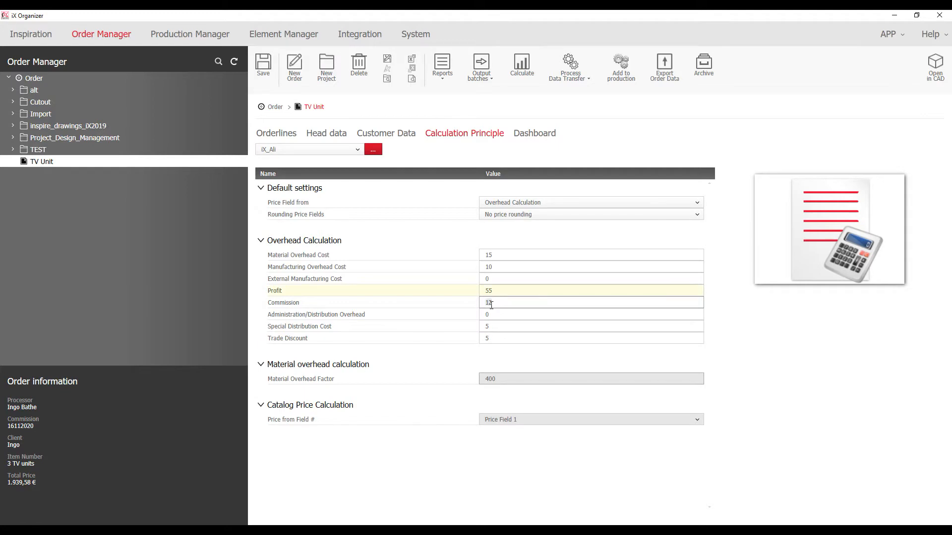
pyautogui.press('Return')
pyautogui.click(539, 328)
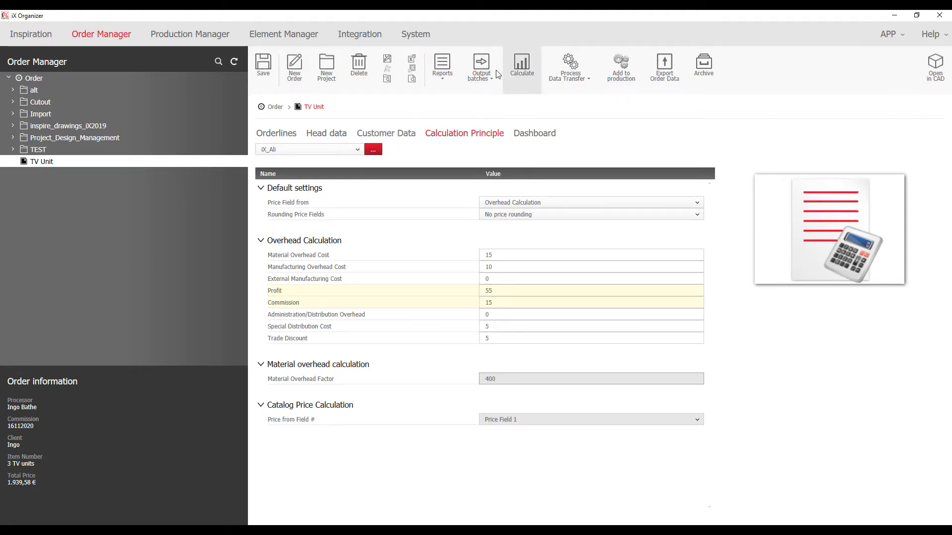
pyautogui.click(521, 64)
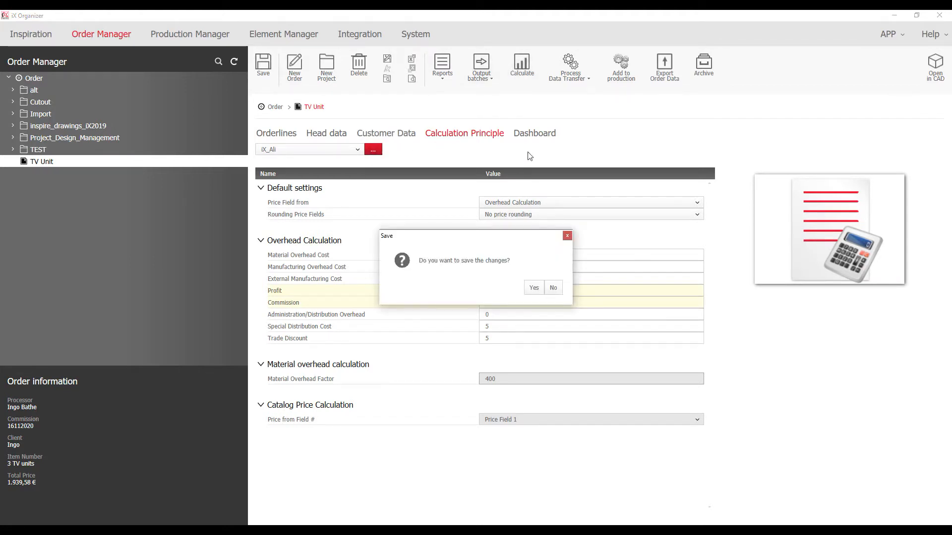
pyautogui.click(534, 288)
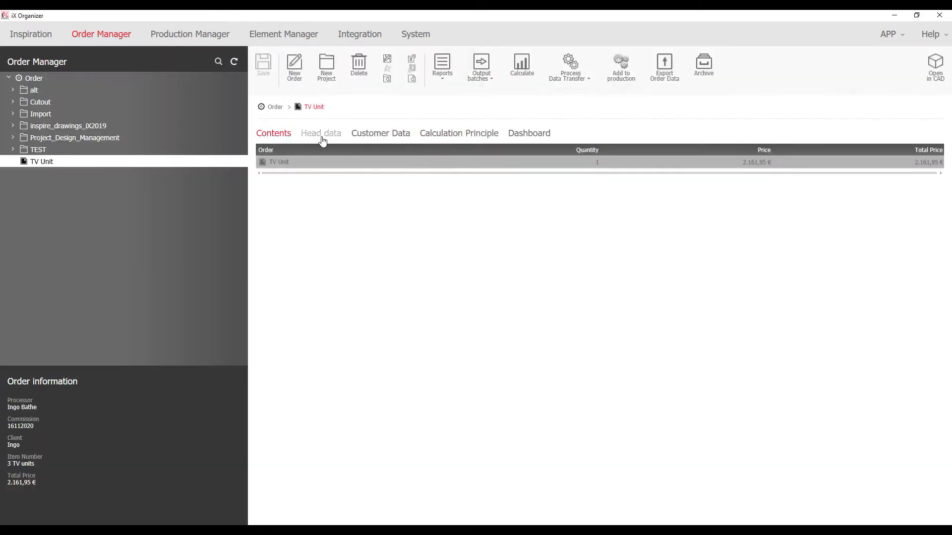
# Reopen the recalculated TV Unit order and show its Head data page
pyautogui.doubleClick(326, 163)
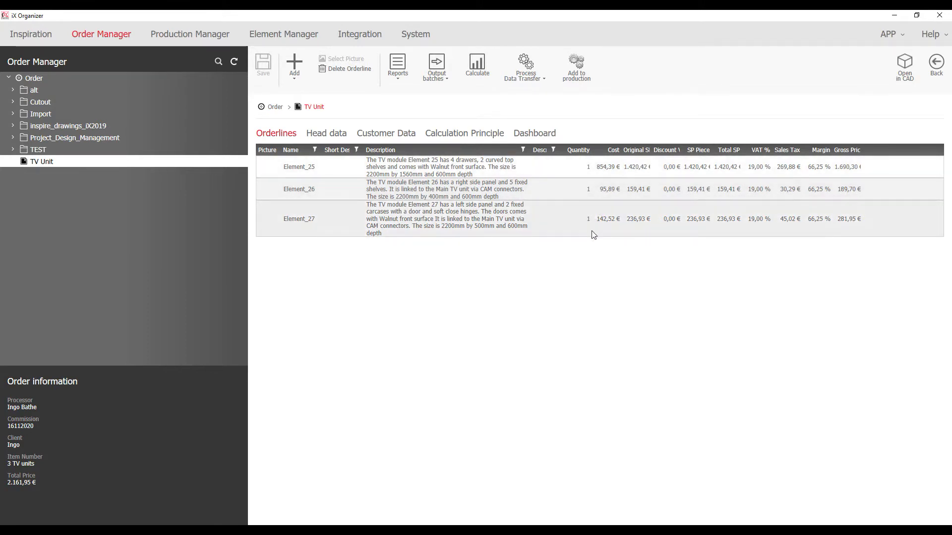
pyautogui.click(326, 132)
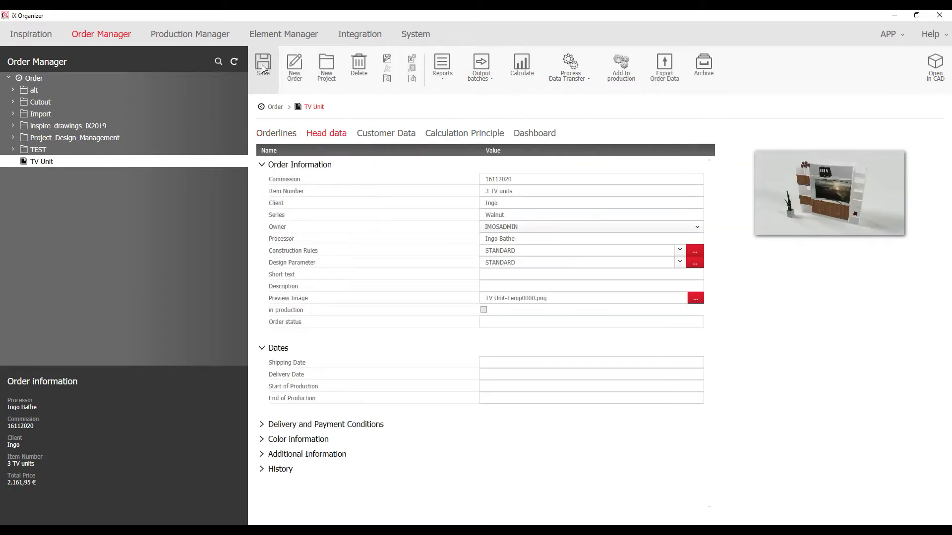
# Run the LoadingList, PurchParts_image, Cuttinglist_CoreMaterial, QuantitySurvey and Quotation_title_image reports
pyautogui.click(441, 78)
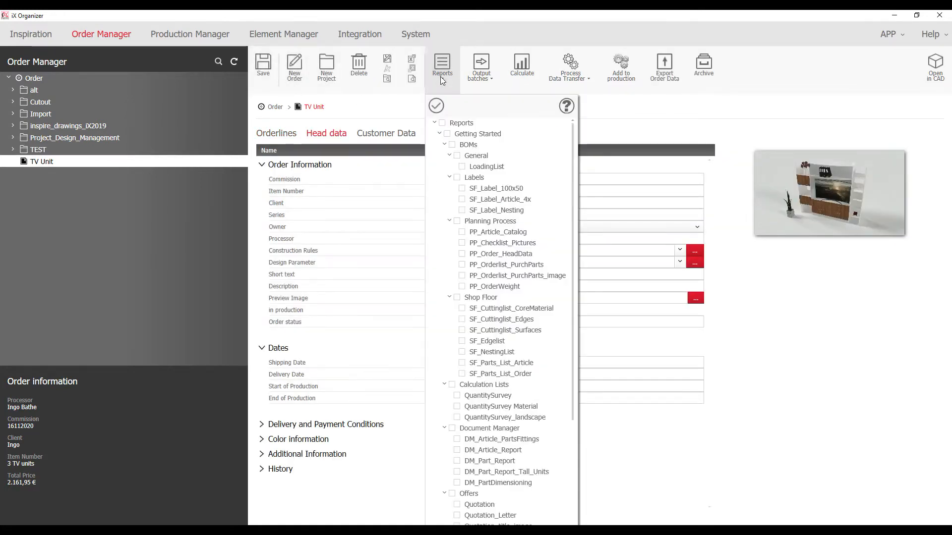
pyautogui.scroll(-5, 496, 317)
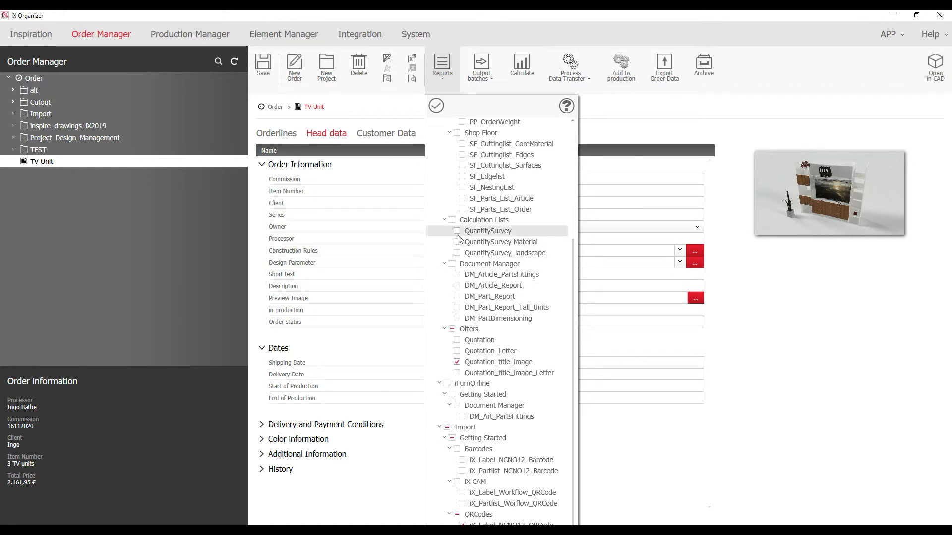
pyautogui.scroll(2, 460, 235)
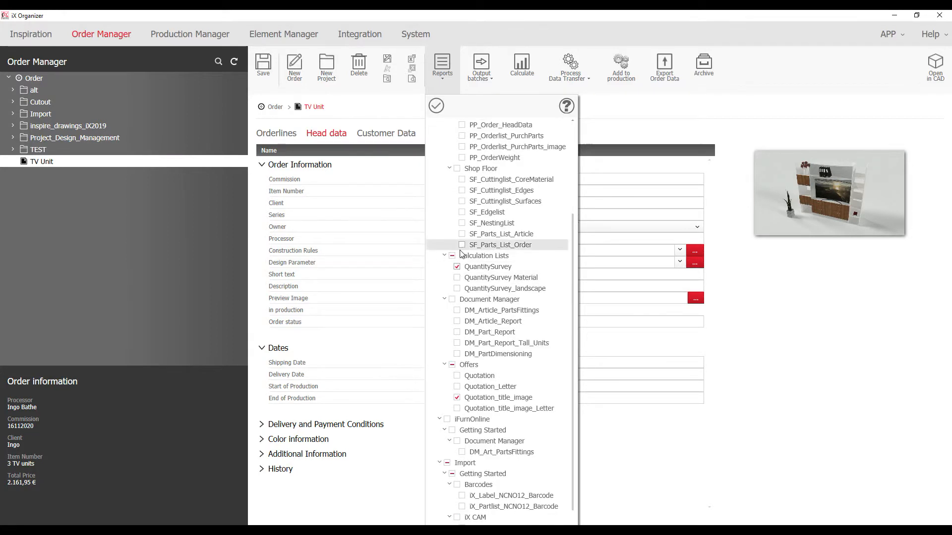
pyautogui.click(463, 217)
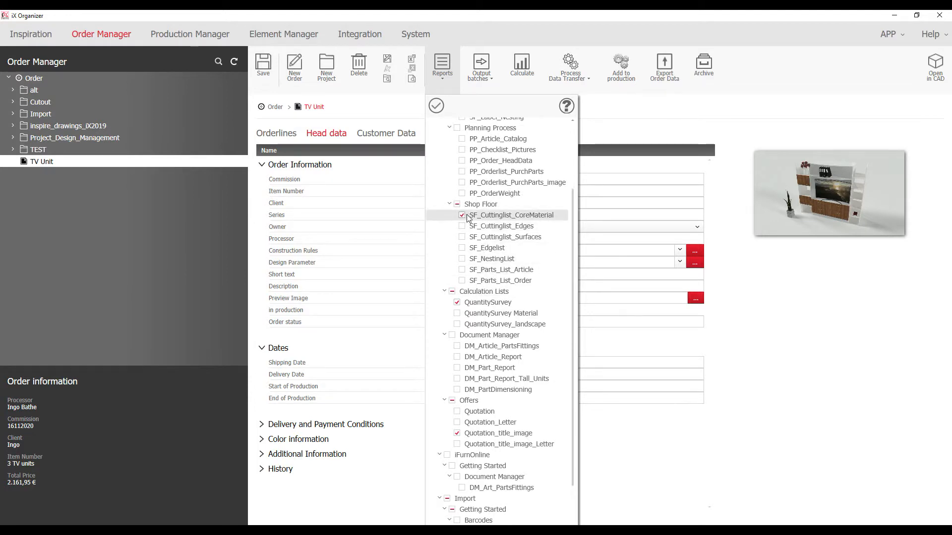
pyautogui.scroll(2, 463, 219)
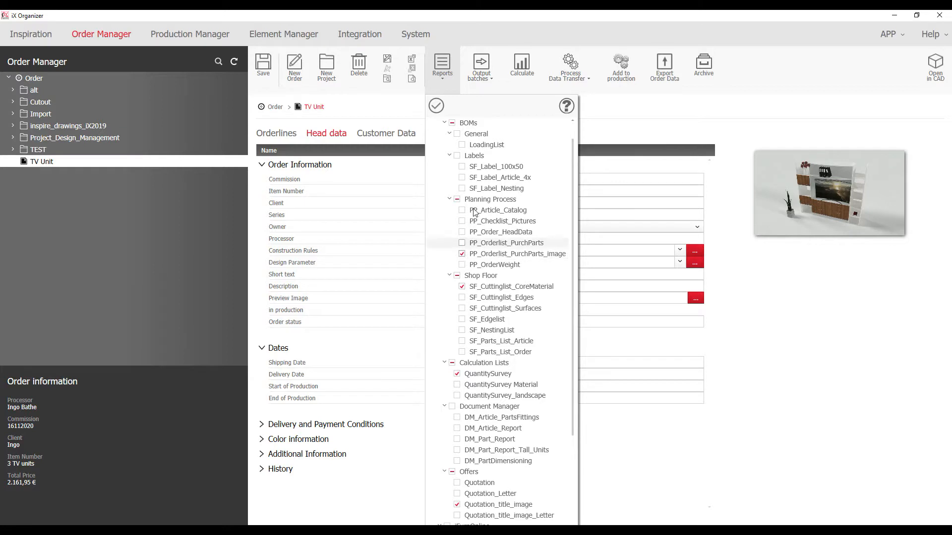
pyautogui.scroll(1, 466, 211)
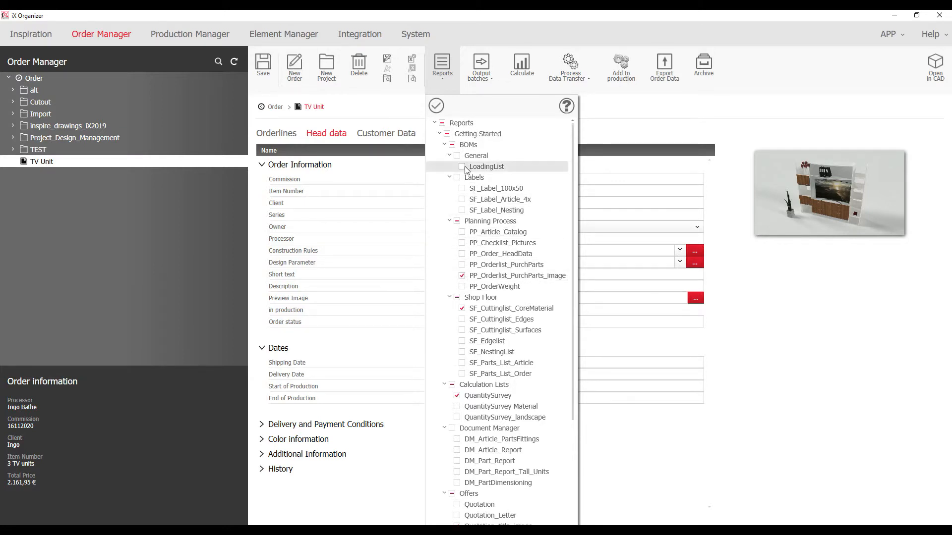
pyautogui.click(438, 109)
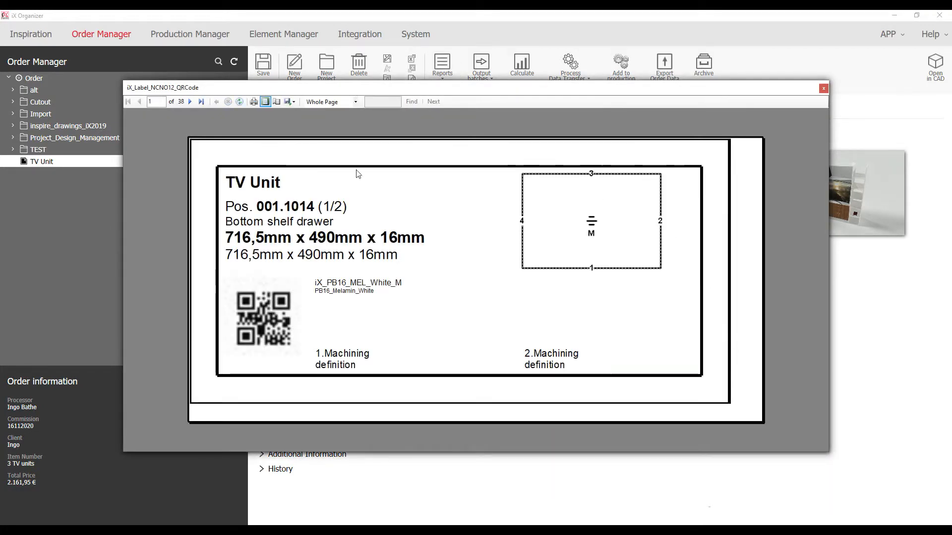
# Page forward through the QR-code labels to label 15 of 38, Side Panel_Le
pyautogui.click(190, 101)
pyautogui.click(190, 102)
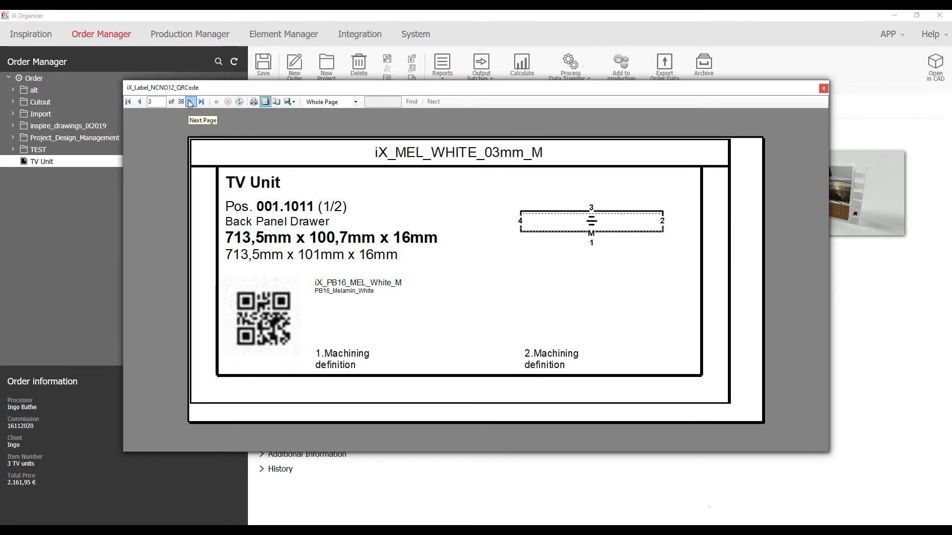
pyautogui.click(189, 102)
pyautogui.click(189, 102)
pyautogui.click(189, 103)
pyautogui.click(190, 102)
pyautogui.click(190, 102)
pyautogui.click(190, 102)
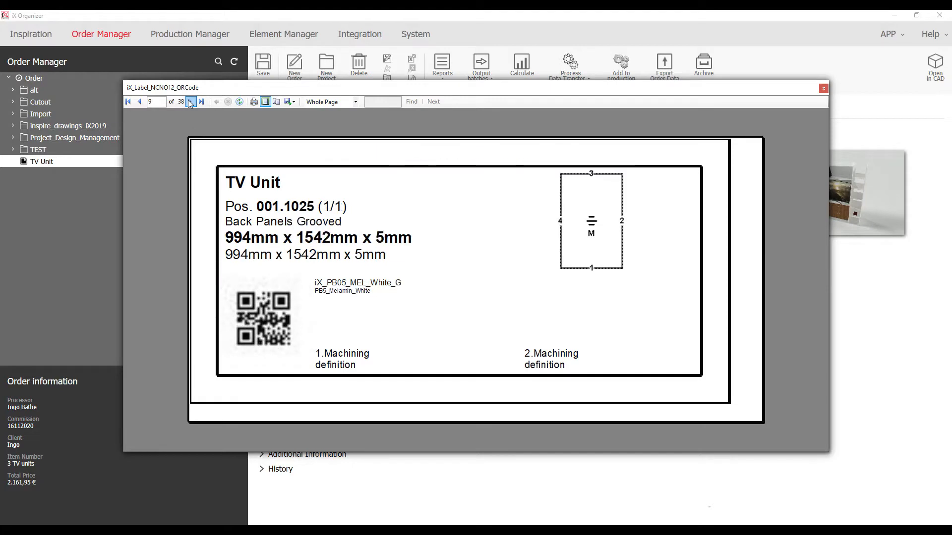
pyautogui.click(190, 102)
pyautogui.click(190, 102)
pyautogui.click(190, 102)
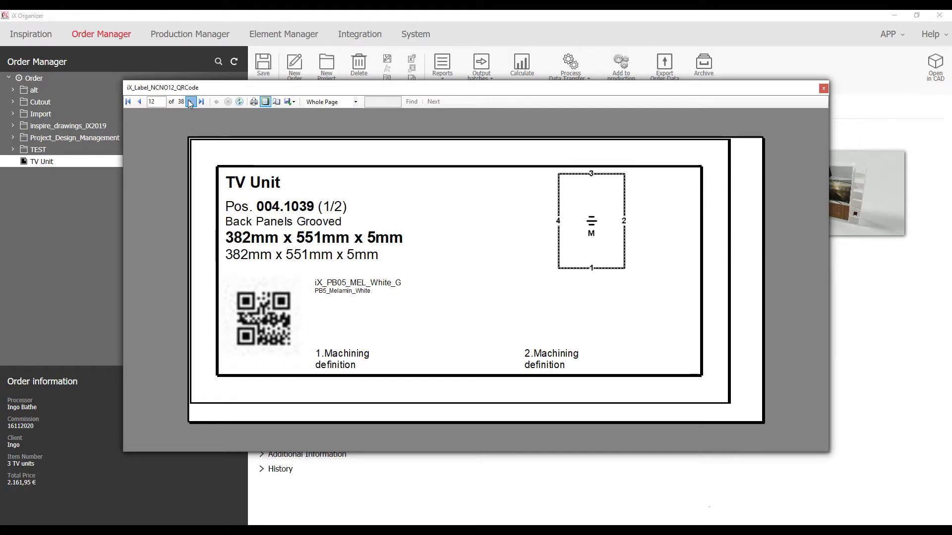
pyautogui.click(189, 102)
pyautogui.click(190, 103)
pyautogui.click(190, 102)
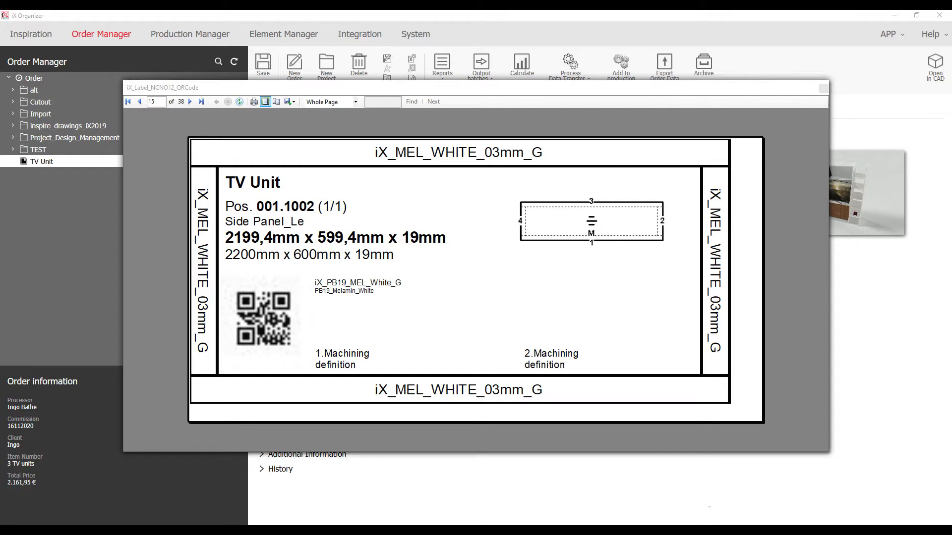
# Browse TV Unit > PXM > Homag_CENTATEQ_P500 > Homag_Edge_After and open P500_1002_1.mpr
pyautogui.moveTo(0, 219); pyautogui.dragTo(445, 78)
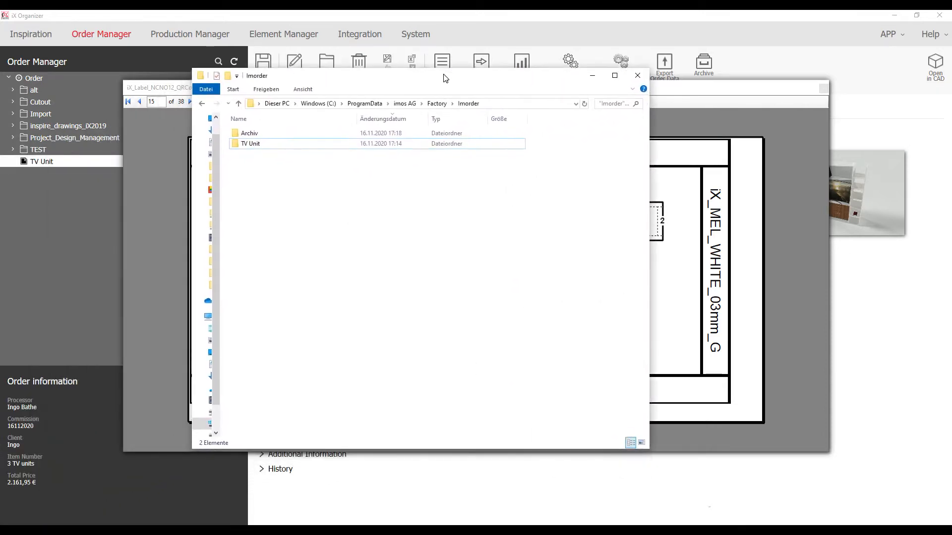
pyautogui.doubleClick(250, 144)
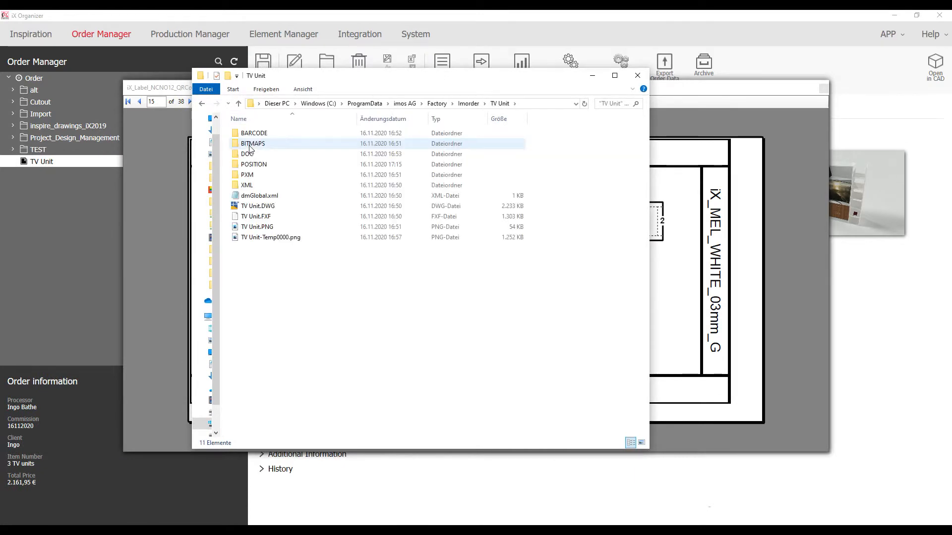
pyautogui.doubleClick(248, 175)
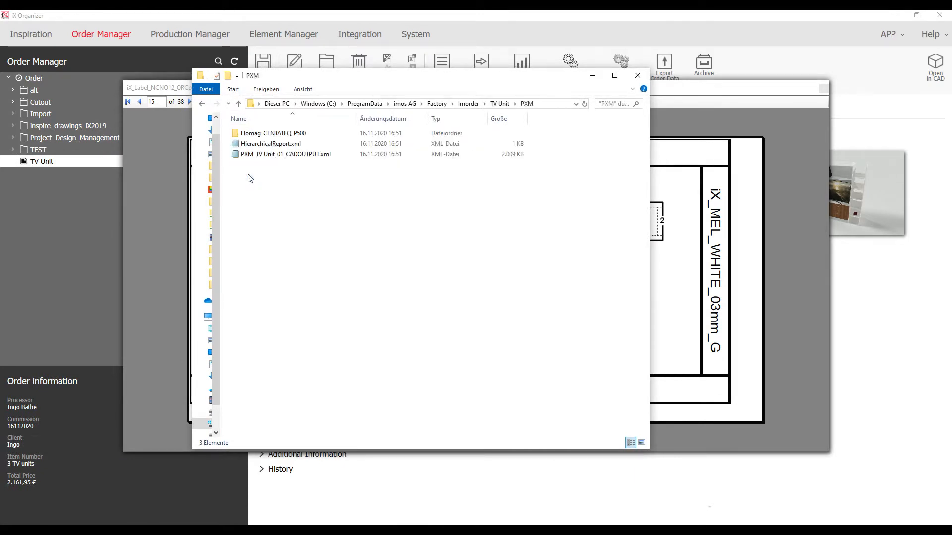
pyautogui.doubleClick(254, 134)
pyautogui.click(253, 134)
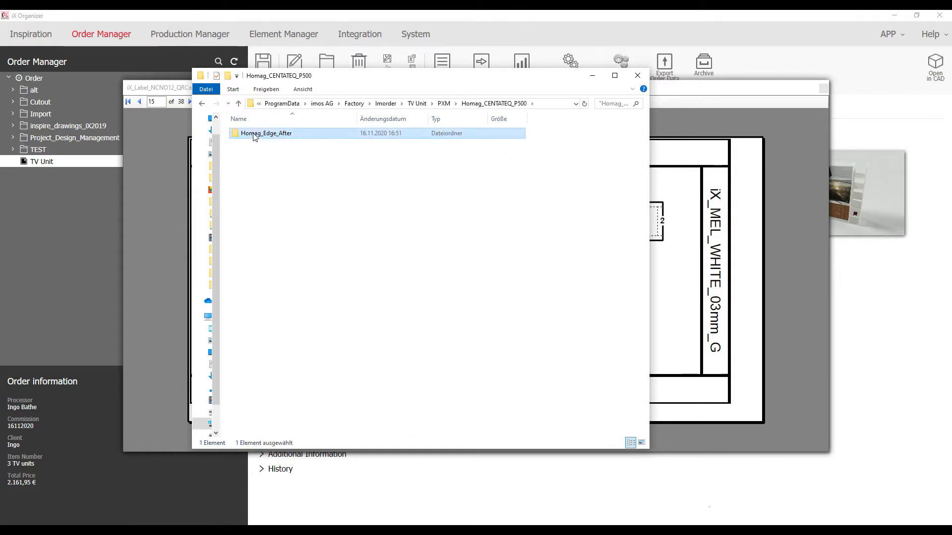
pyautogui.doubleClick(254, 133)
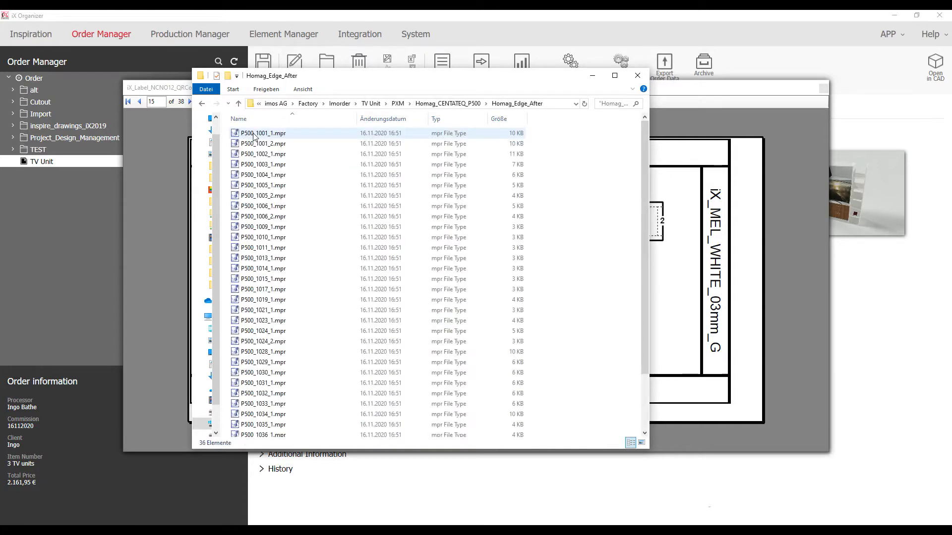
pyautogui.doubleClick(267, 156)
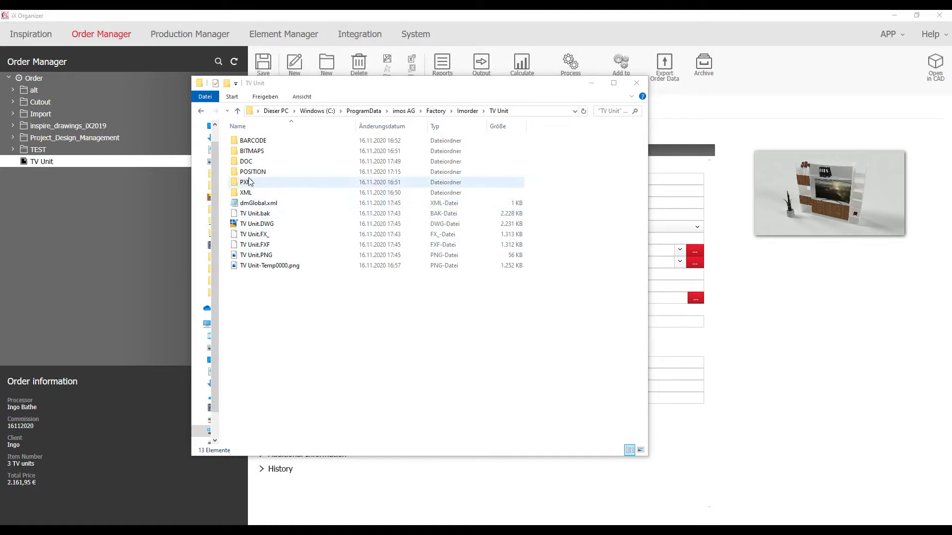
# Open TV Unit_MSPDF_ArtInfoPartDim_Render.pdf from the order's DOC folder
pyautogui.doubleClick(247, 162)
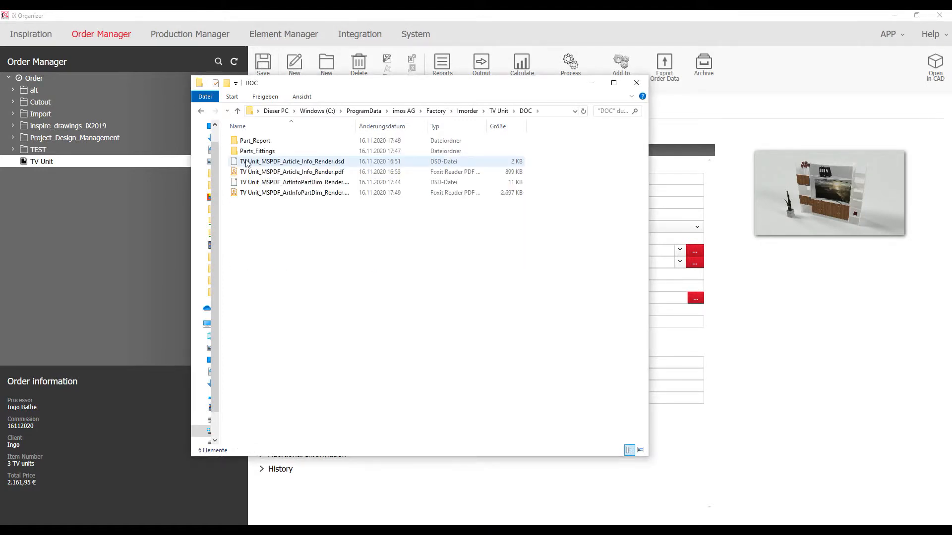
pyautogui.click(260, 195)
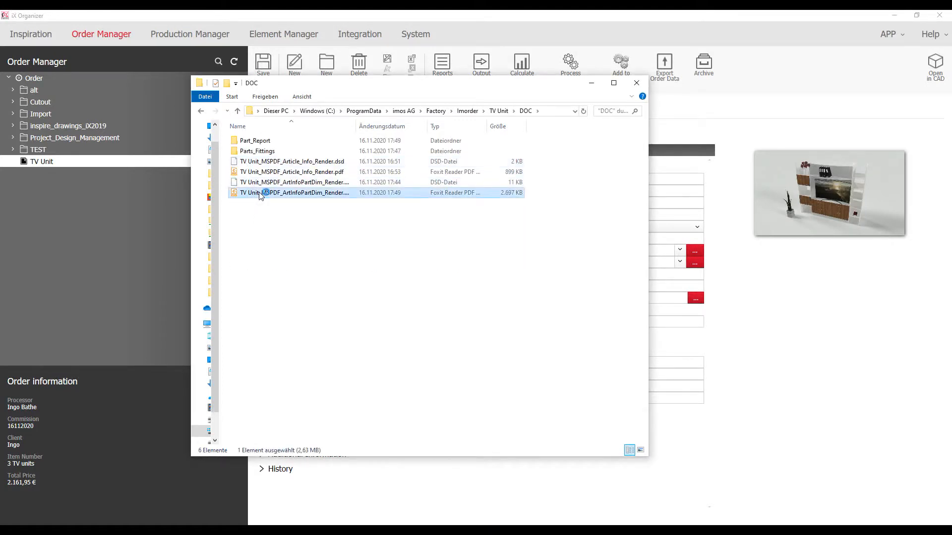
pyautogui.doubleClick(259, 193)
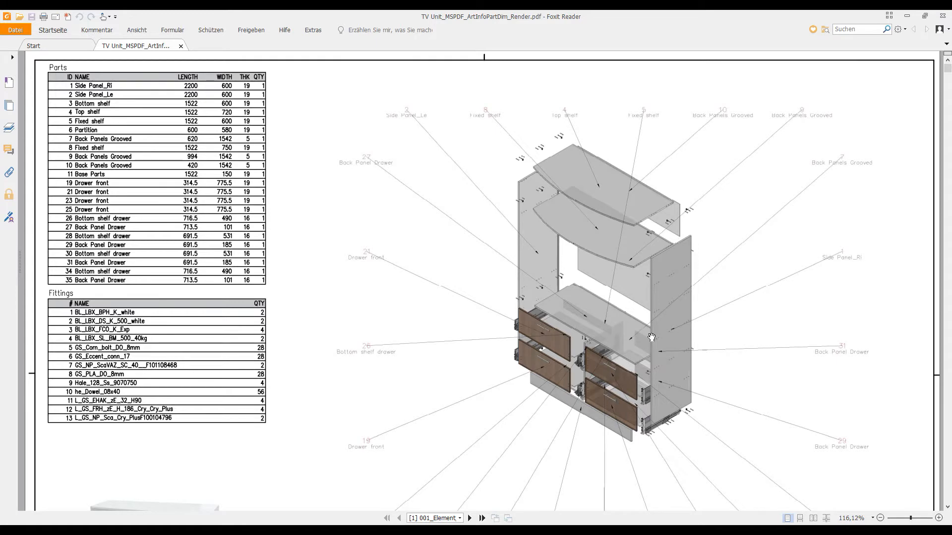
# Scroll through the part drawings in the ArtInfoPartDim render PDF, then close Foxit Reader
pyautogui.scroll(-3, 652, 337)
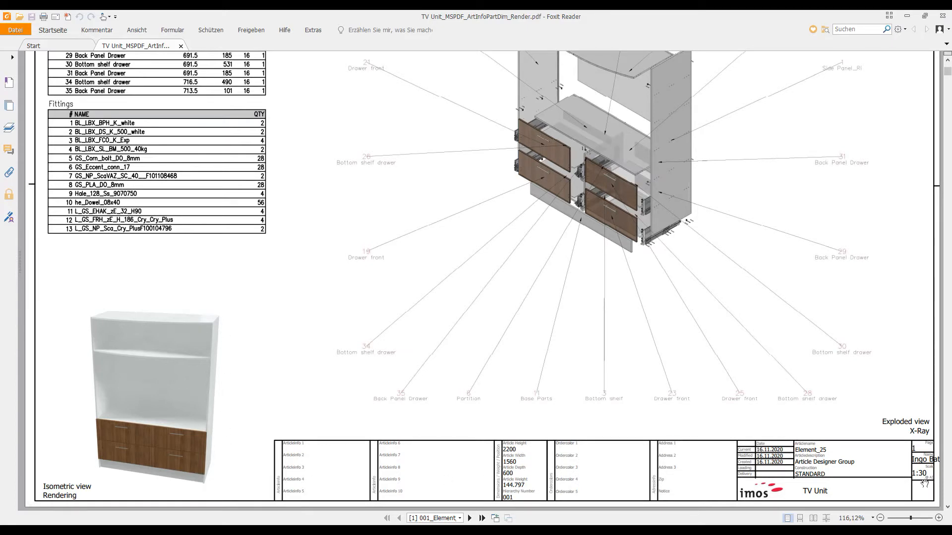
pyautogui.scroll(-10, 776, 431)
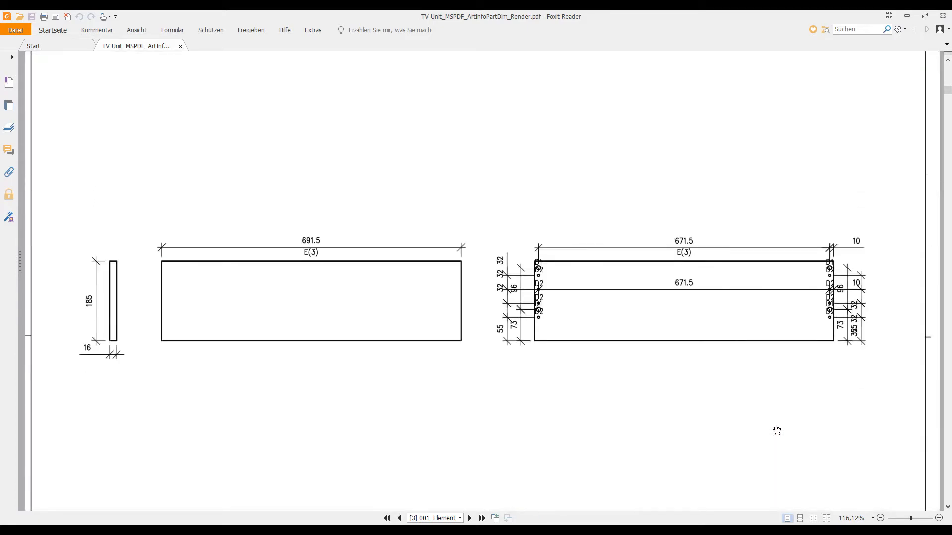
pyautogui.scroll(-15, 777, 430)
pyautogui.scroll(-15, 776, 431)
pyautogui.scroll(-15, 777, 431)
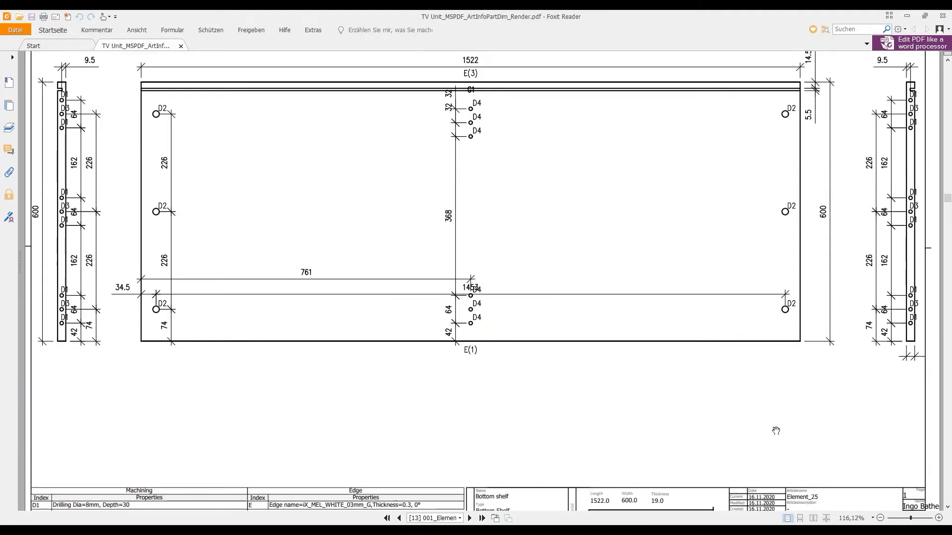
pyautogui.scroll(-10, 776, 431)
pyautogui.scroll(-15, 776, 430)
pyautogui.scroll(-10, 776, 431)
pyautogui.scroll(-10, 776, 430)
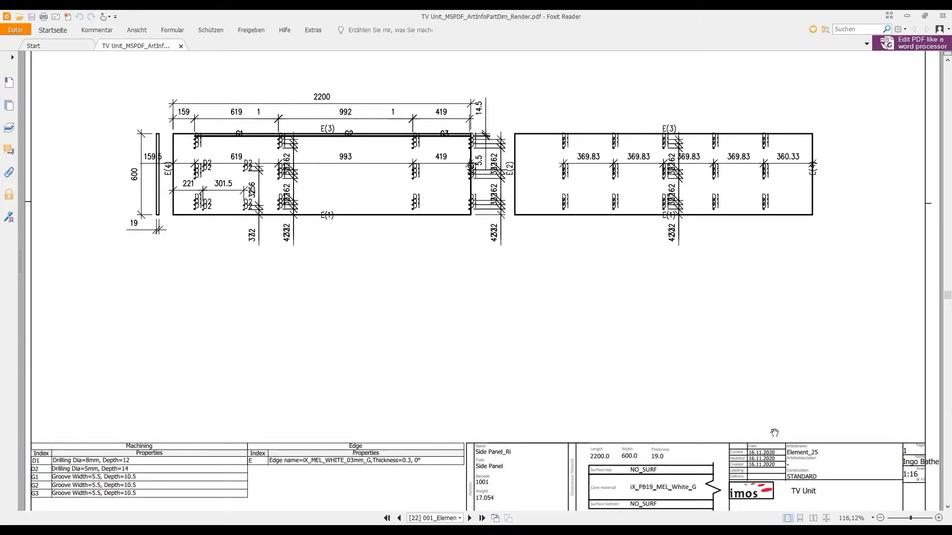
pyautogui.scroll(-10, 557, 449)
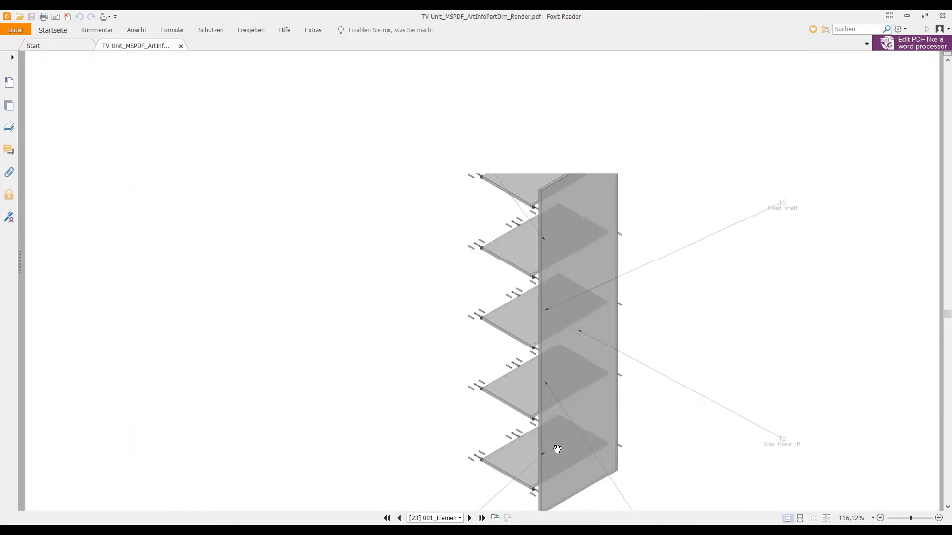
pyautogui.scroll(-3, 557, 449)
pyautogui.scroll(-2, 557, 449)
pyautogui.scroll(6, 557, 449)
pyautogui.scroll(-5, 557, 449)
pyautogui.keyDown('ctrl'); pyautogui.scroll(-2, 557, 449); pyautogui.keyUp('ctrl')
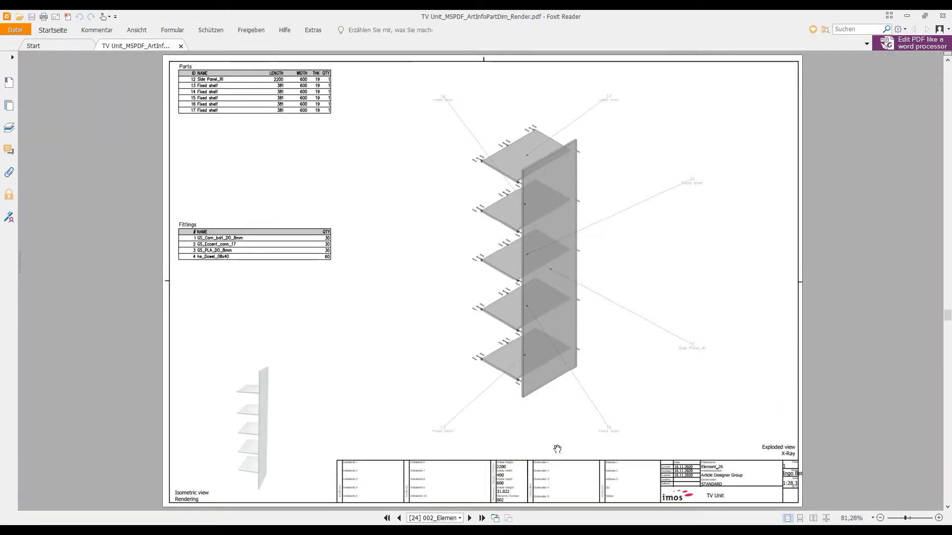
pyautogui.scroll(-10, 557, 449)
pyautogui.scroll(-15, 557, 449)
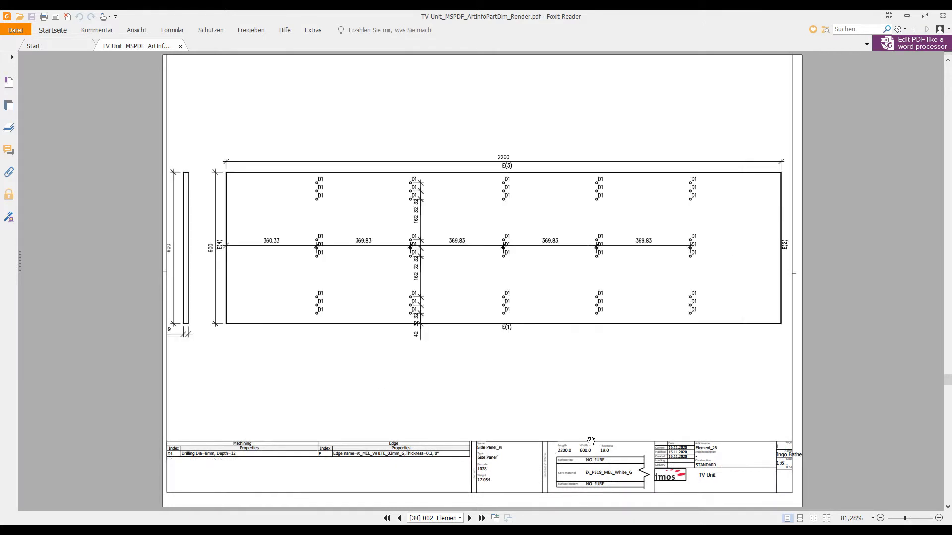
pyautogui.scroll(-2, 591, 441)
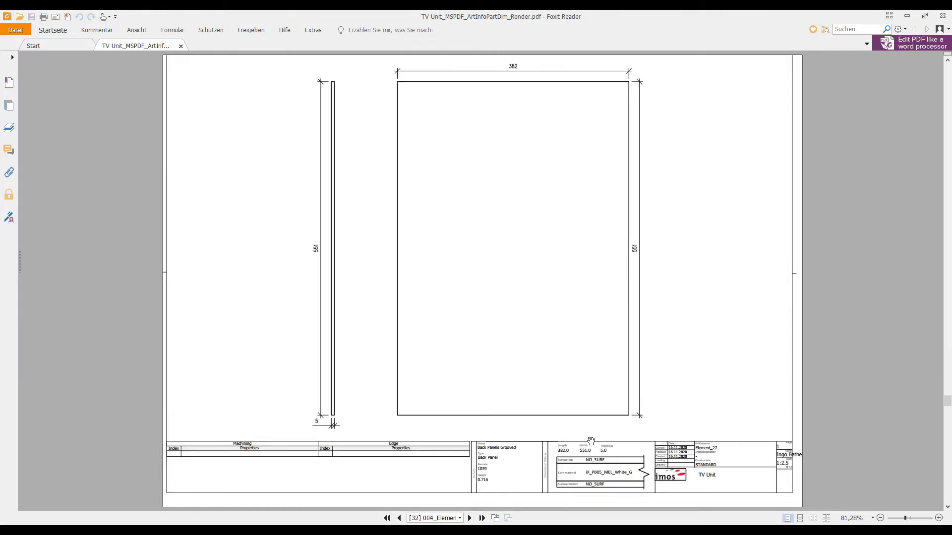
pyautogui.scroll(1, 590, 441)
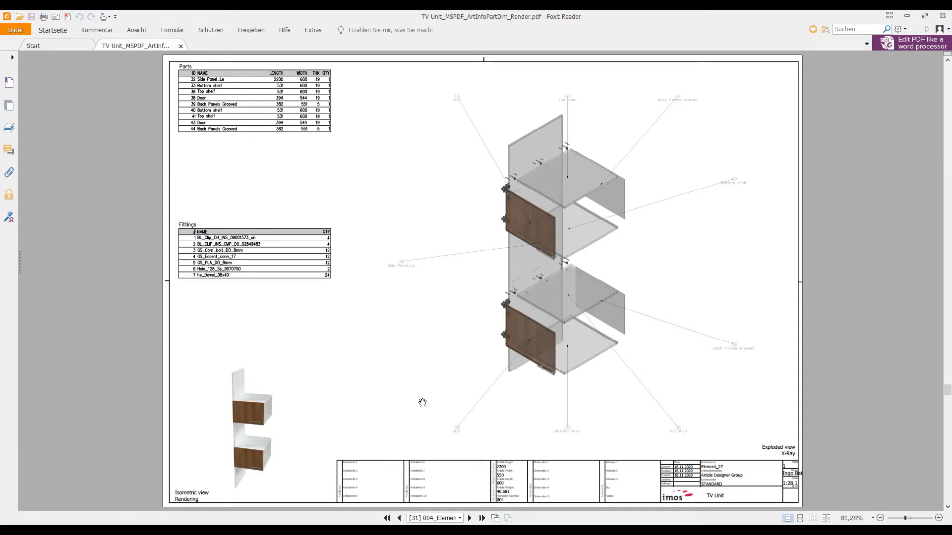
pyautogui.scroll(-2, 429, 401)
pyautogui.scroll(-8, 431, 400)
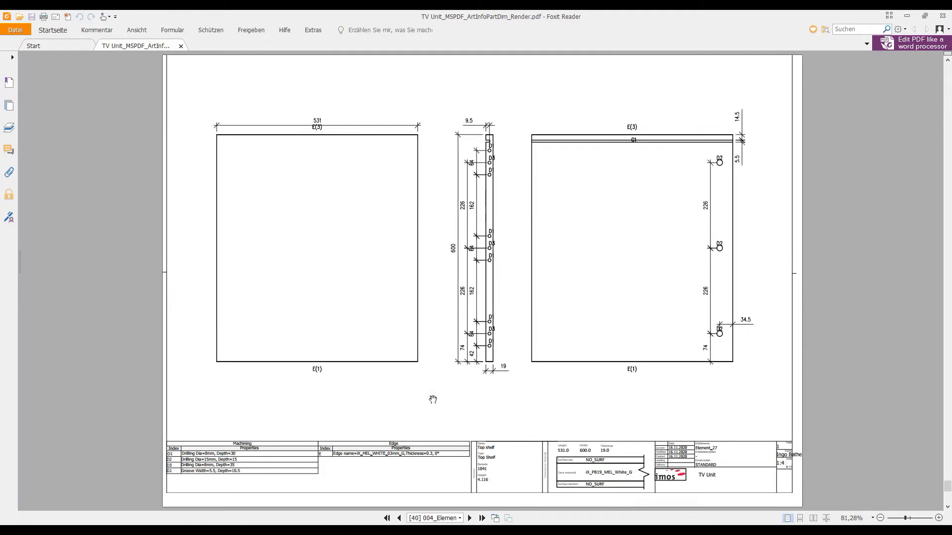
pyautogui.scroll(3, 433, 399)
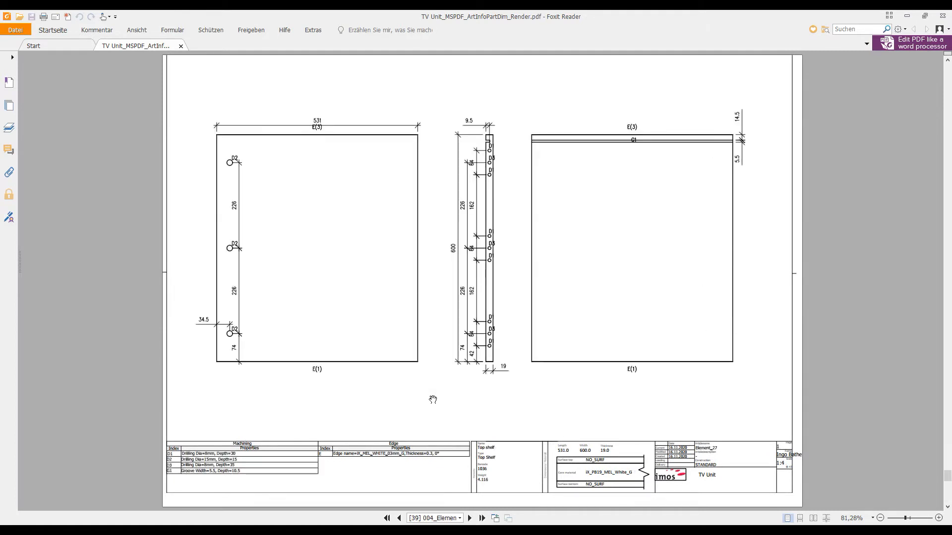
pyautogui.scroll(1, 433, 399)
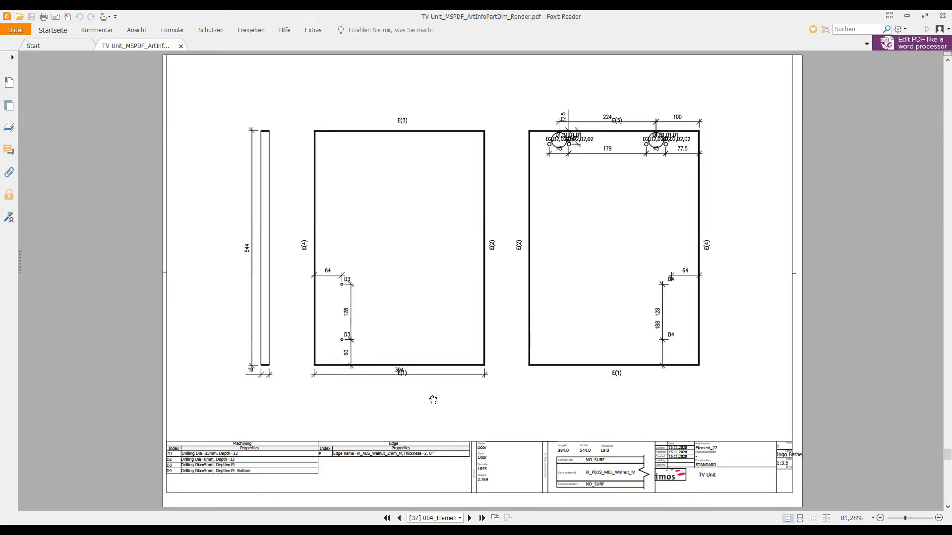
pyautogui.scroll(1, 433, 400)
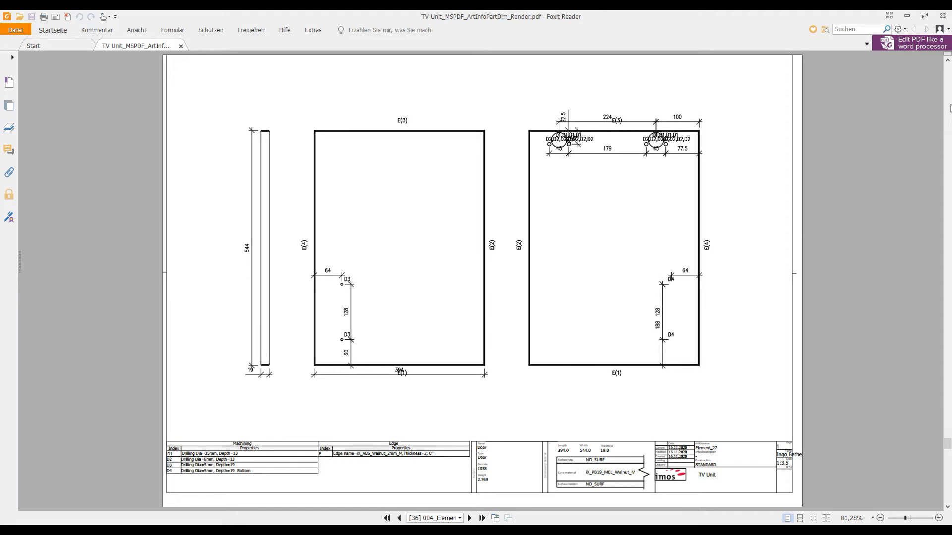
pyautogui.click(943, 16)
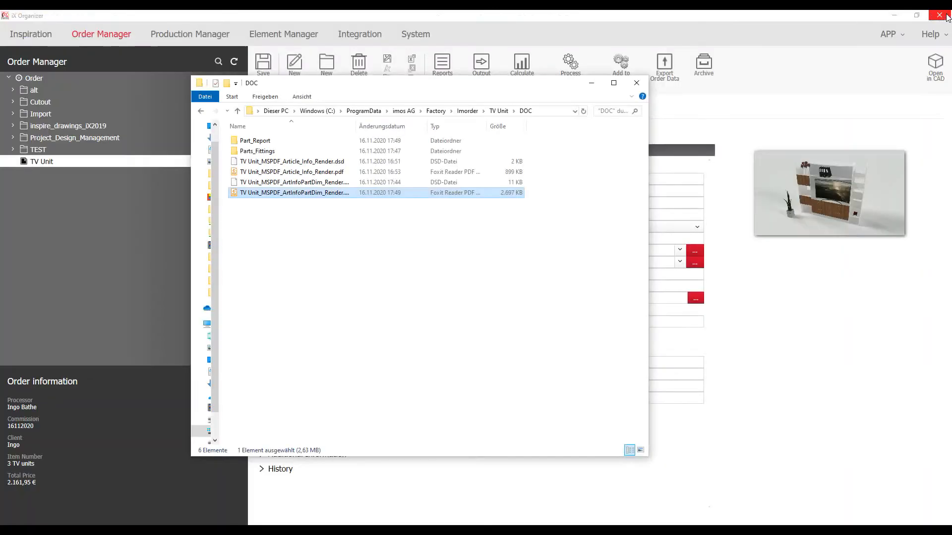
# Open 49153.png from Part_Report > 49153_Element_25 in Windows Photos
pyautogui.click(267, 141)
pyautogui.doubleClick(267, 140)
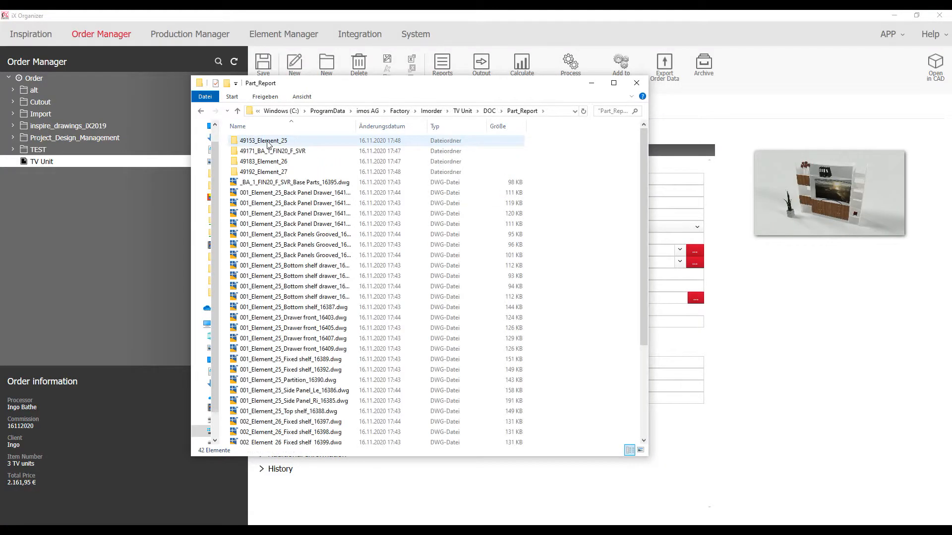
pyautogui.doubleClick(267, 143)
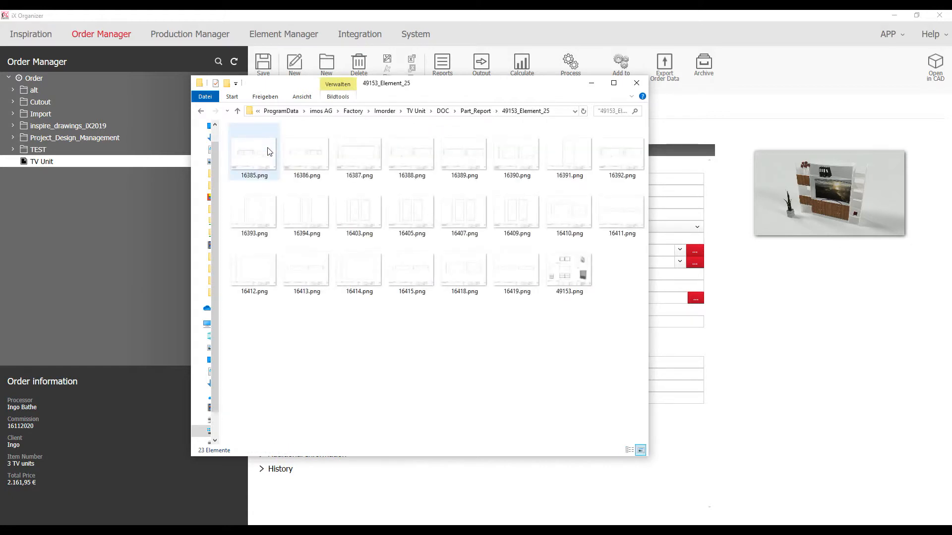
pyautogui.doubleClick(560, 272)
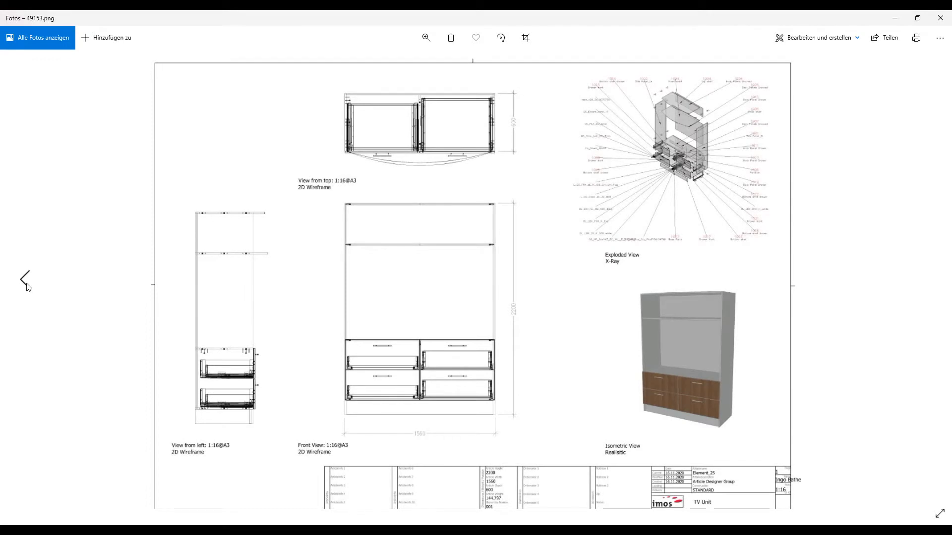
# Step back through the part drawings to the side panel drawing, then close Photos and the Element_25 folder
pyautogui.click(26, 280)
pyautogui.click(27, 286)
pyautogui.click(28, 286)
pyautogui.click(27, 286)
pyautogui.click(27, 286)
pyautogui.click(26, 280)
pyautogui.click(26, 281)
pyautogui.click(26, 280)
pyautogui.click(25, 280)
pyautogui.click(26, 280)
pyautogui.click(26, 280)
pyautogui.click(26, 280)
pyautogui.click(26, 280)
pyautogui.click(26, 280)
pyautogui.click(26, 280)
pyautogui.click(26, 280)
pyautogui.click(25, 280)
pyautogui.click(26, 280)
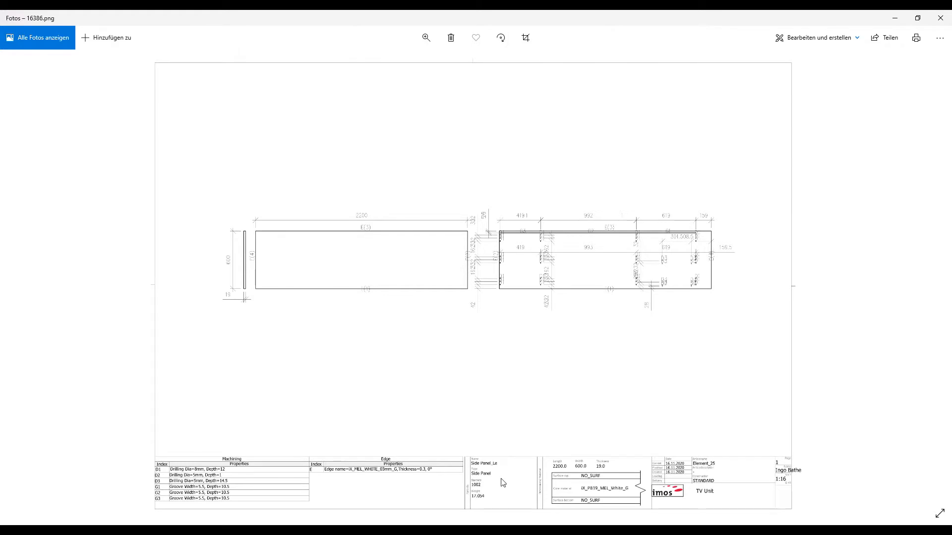
pyautogui.click(936, 19)
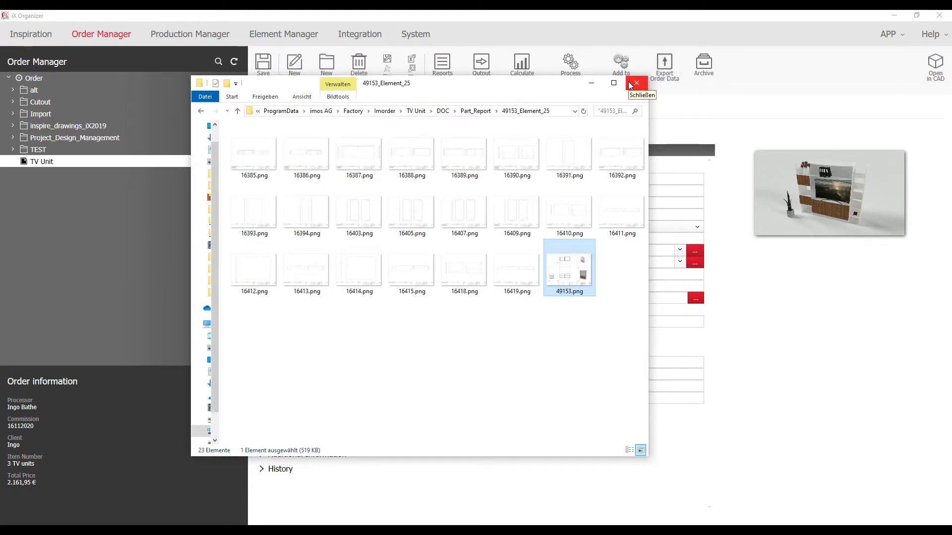
pyautogui.click(630, 85)
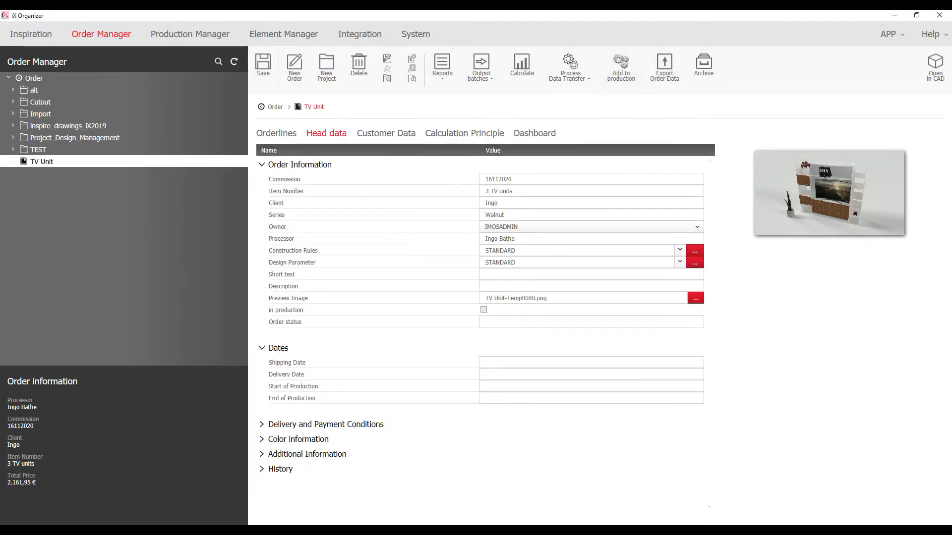
# View the SF_Cuttinglist_CoreMaterial report at 200%, scroll the table, check export formats, then close it
pyautogui.click(842, 488)
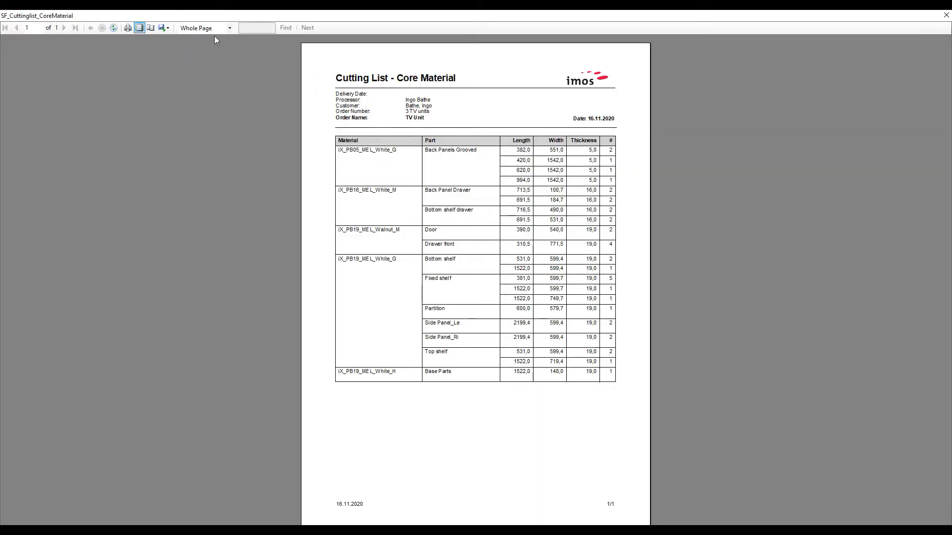
pyautogui.click(216, 28)
pyautogui.click(206, 58)
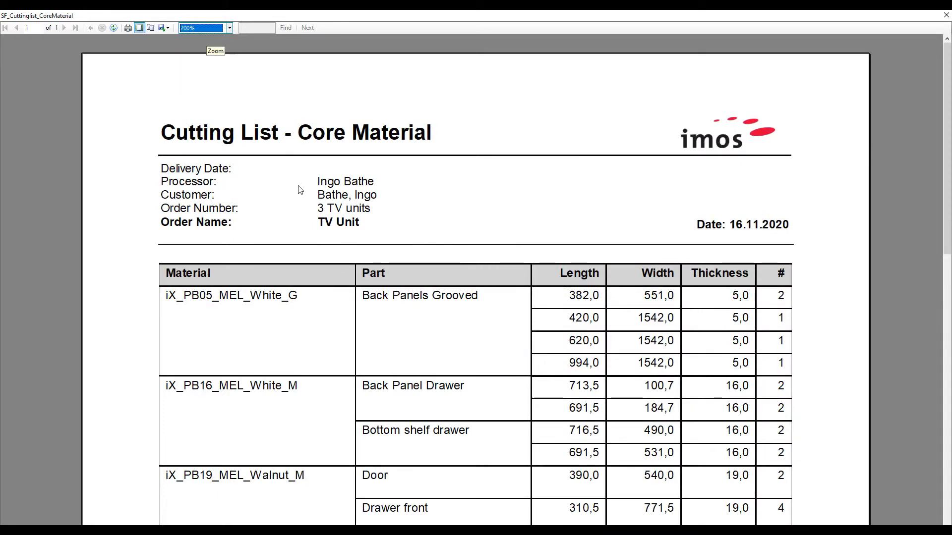
pyautogui.scroll(-4, 300, 190)
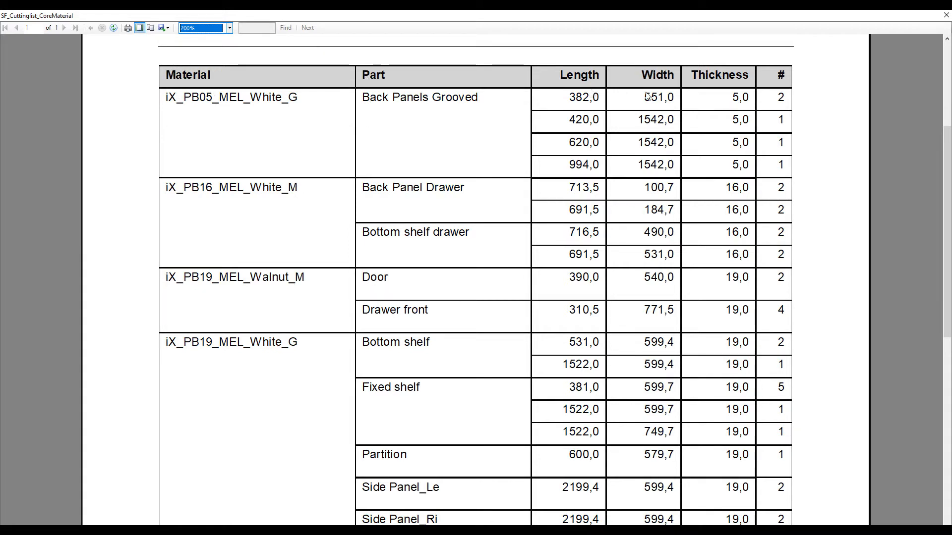
pyautogui.scroll(-4, 780, 95)
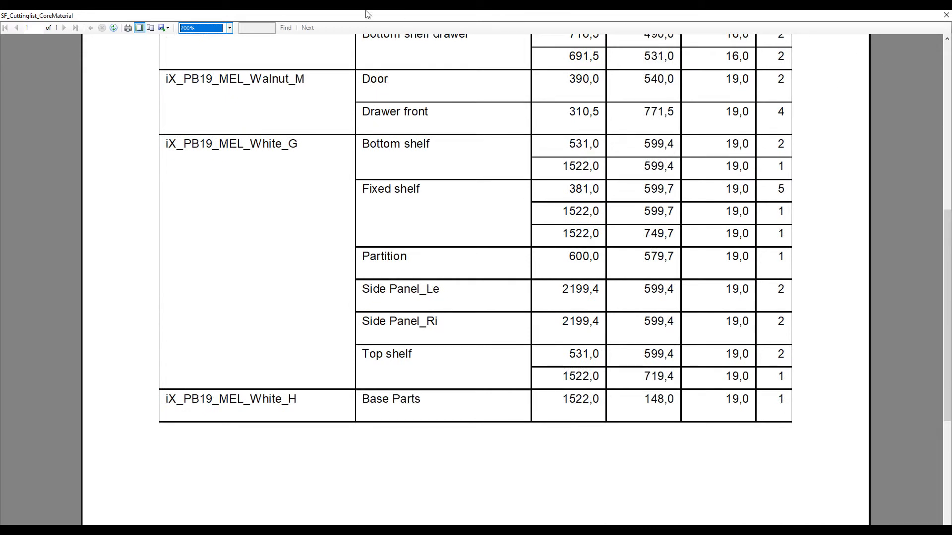
pyautogui.click(167, 30)
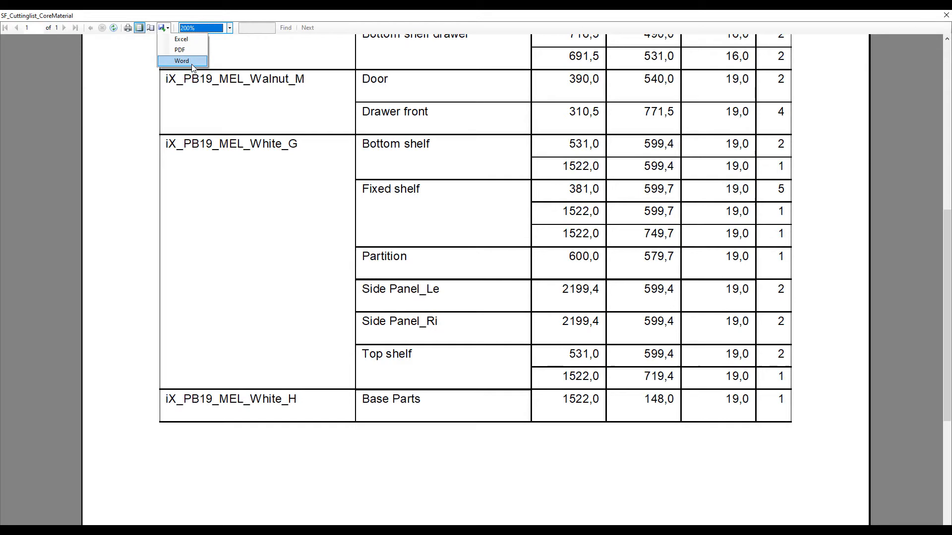
pyautogui.click(946, 15)
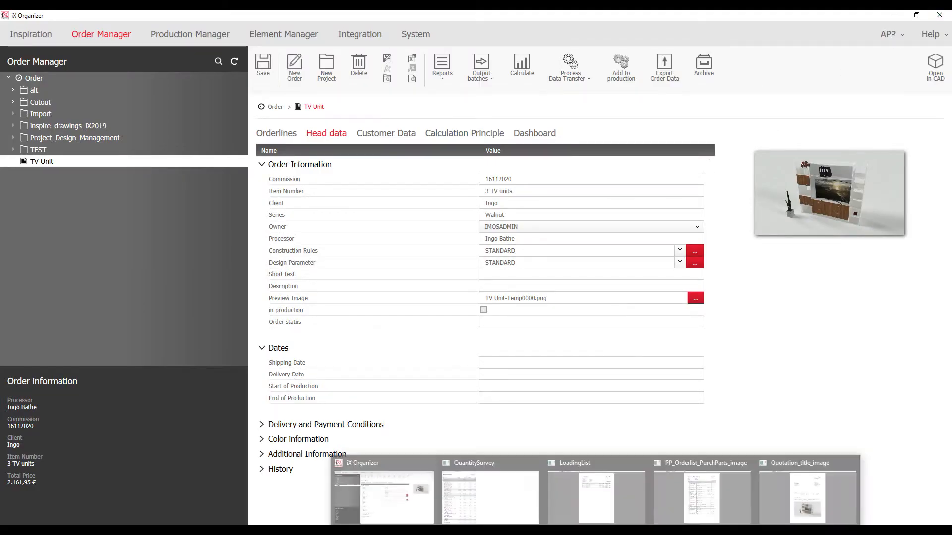
# Scroll through the PP_Orderlist_PurchParts_image report at 200% zoom, then close it
pyautogui.click(702, 490)
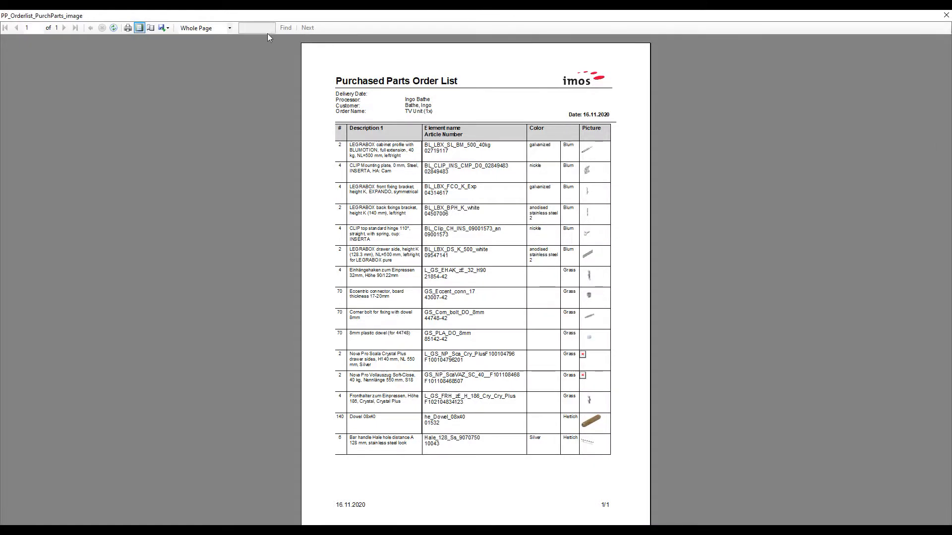
pyautogui.click(209, 28)
pyautogui.click(198, 66)
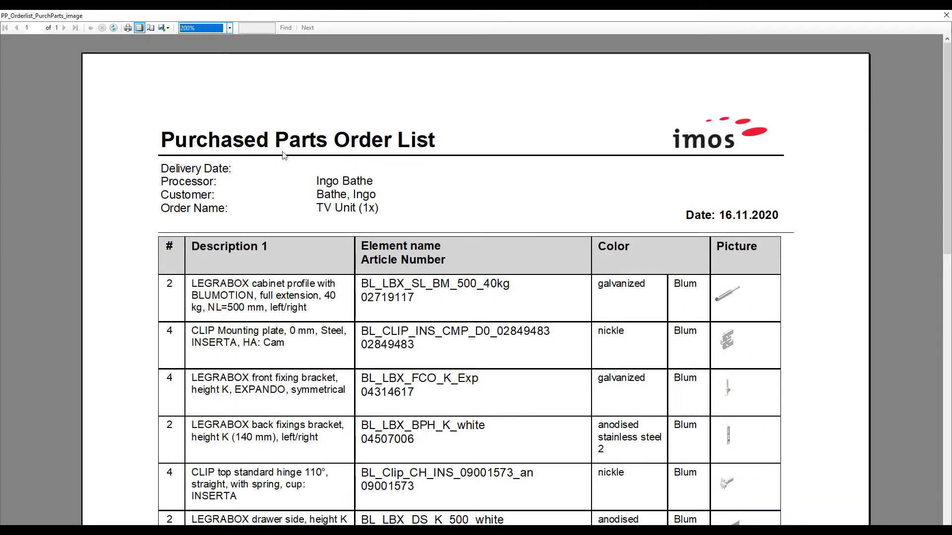
pyautogui.scroll(-3, 462, 159)
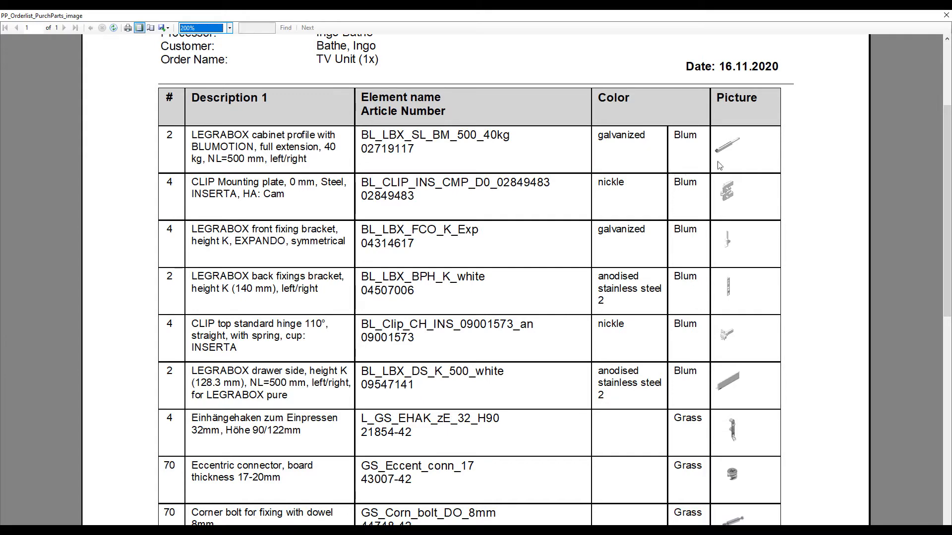
pyautogui.scroll(-2, 760, 180)
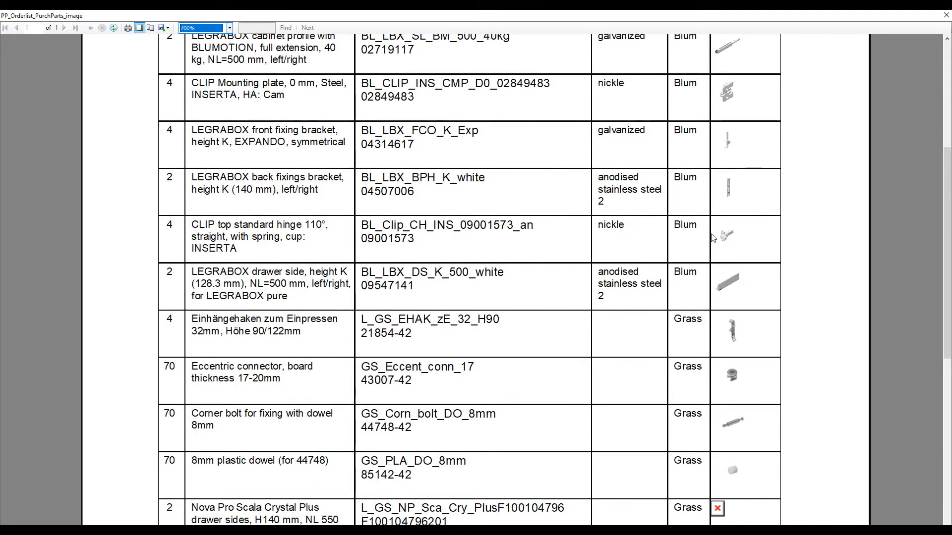
pyautogui.scroll(-5, 714, 237)
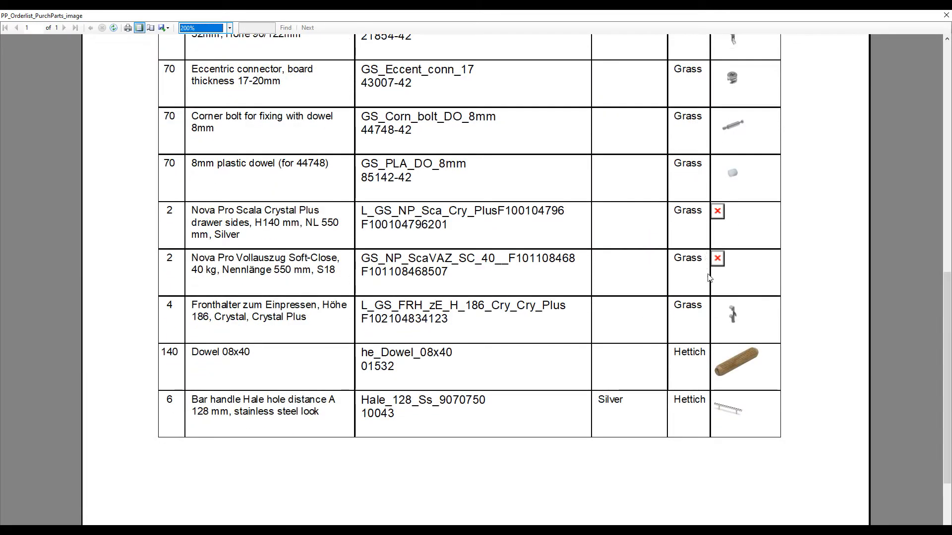
pyautogui.scroll(-2, 708, 262)
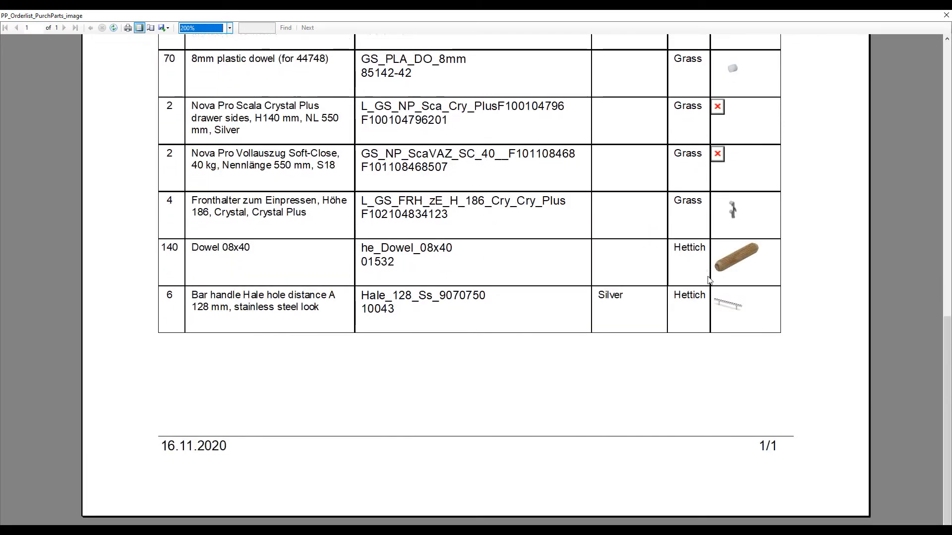
pyautogui.click(946, 15)
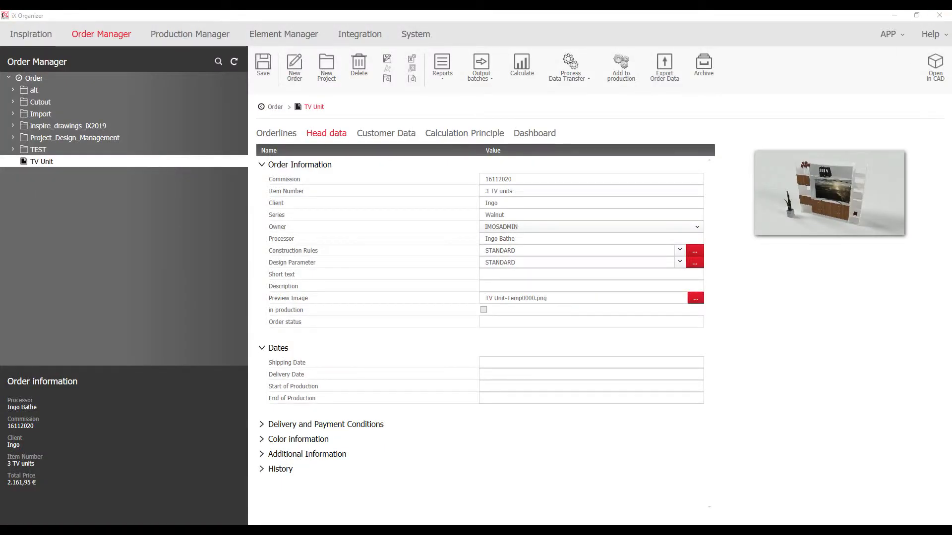
# Check the LoadingList for Element_25 to Element_27 at 200% zoom, then close it
pyautogui.moveTo(595, 531)
pyautogui.click(648, 494)
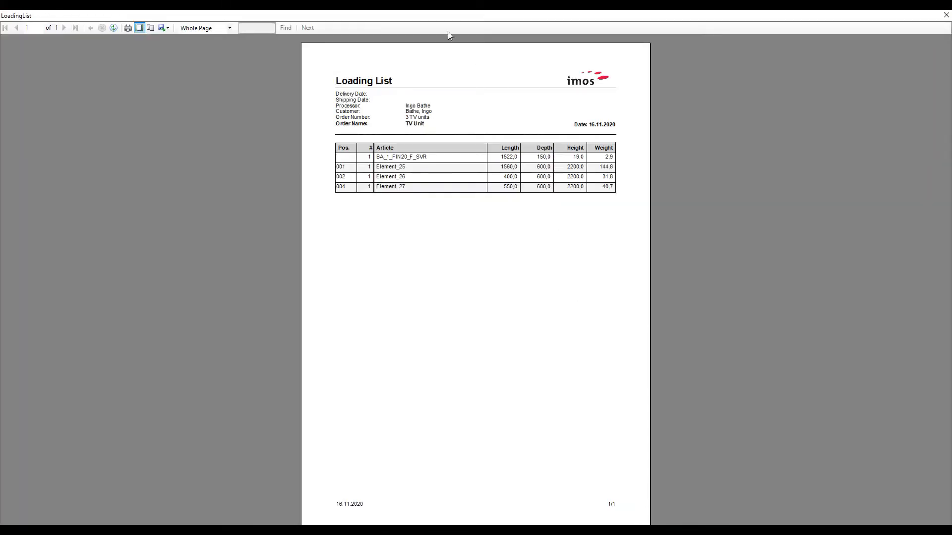
pyautogui.click(207, 28)
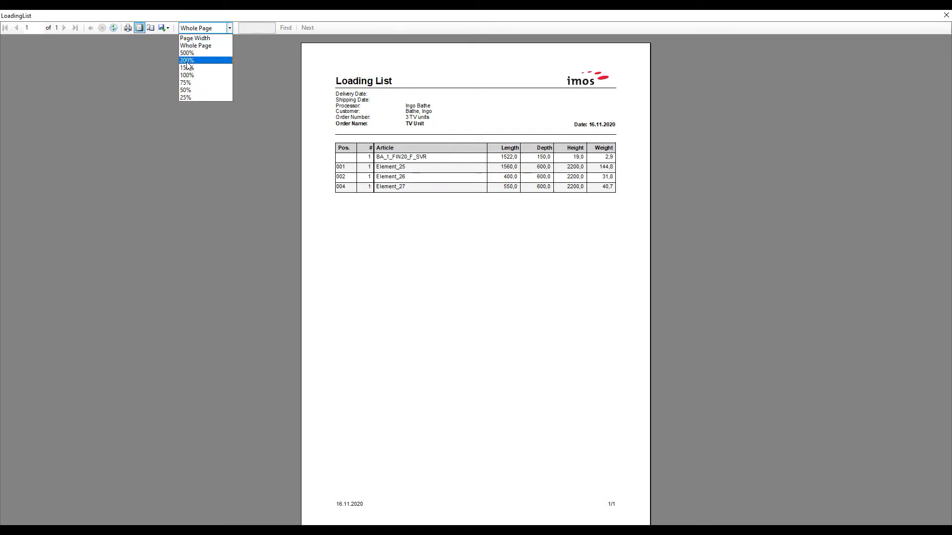
pyautogui.click(187, 57)
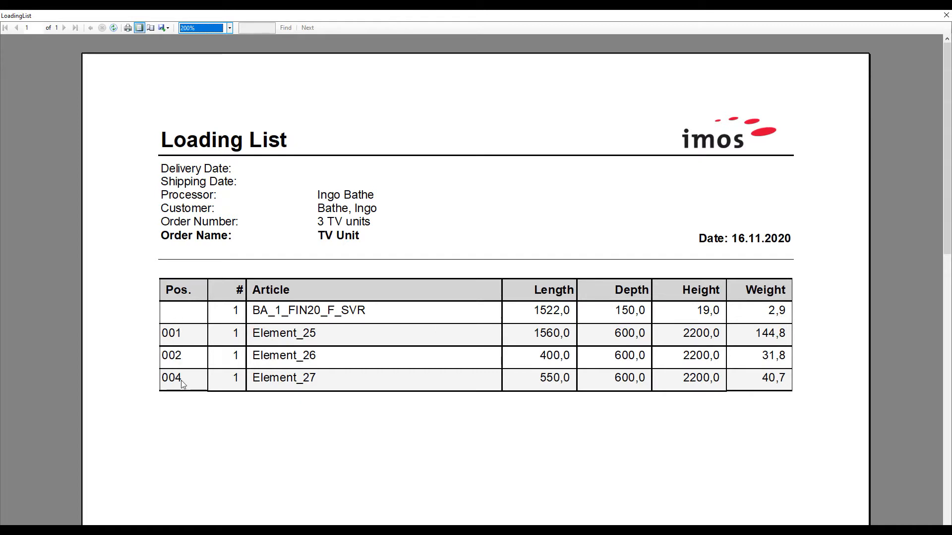
pyautogui.click(946, 16)
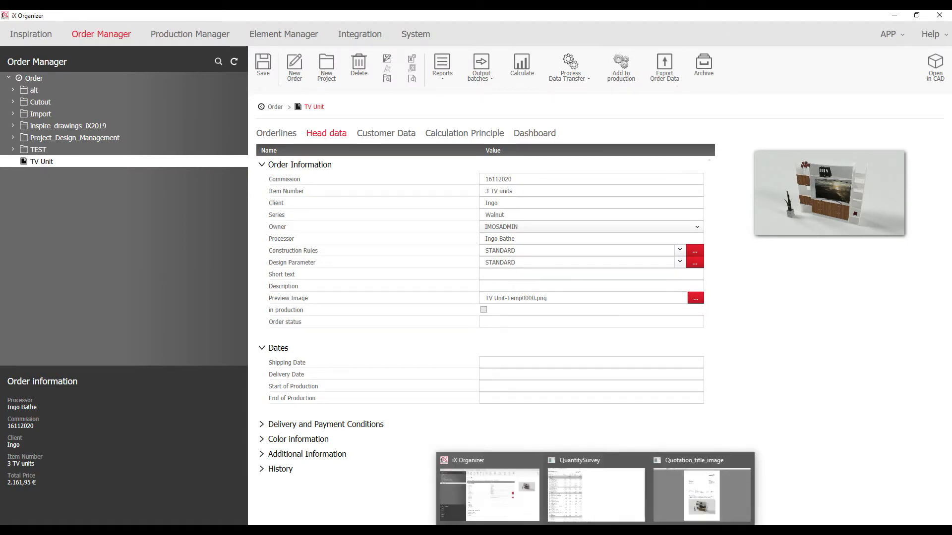
# Scroll both pages of the QuantitySurvey report at 200%, check export formats, then close it
pyautogui.click(598, 488)
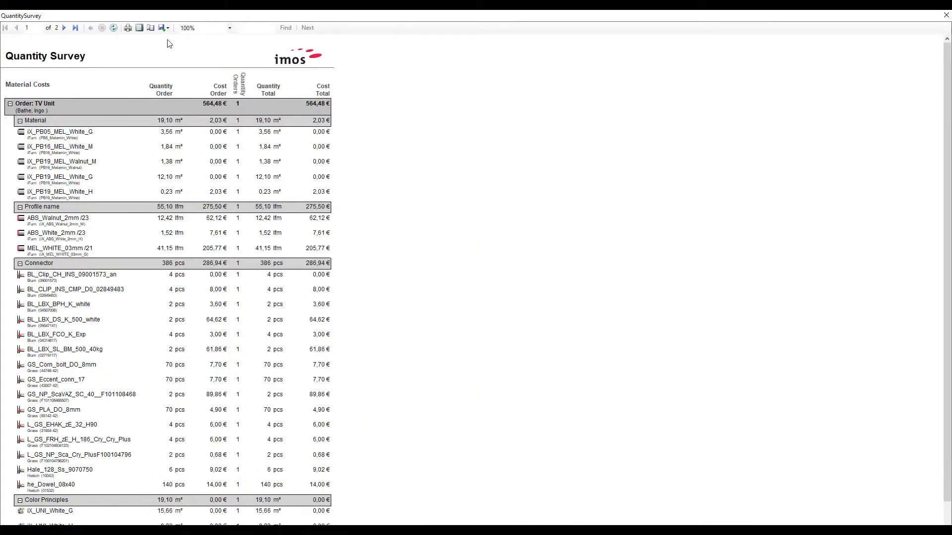
pyautogui.click(187, 28)
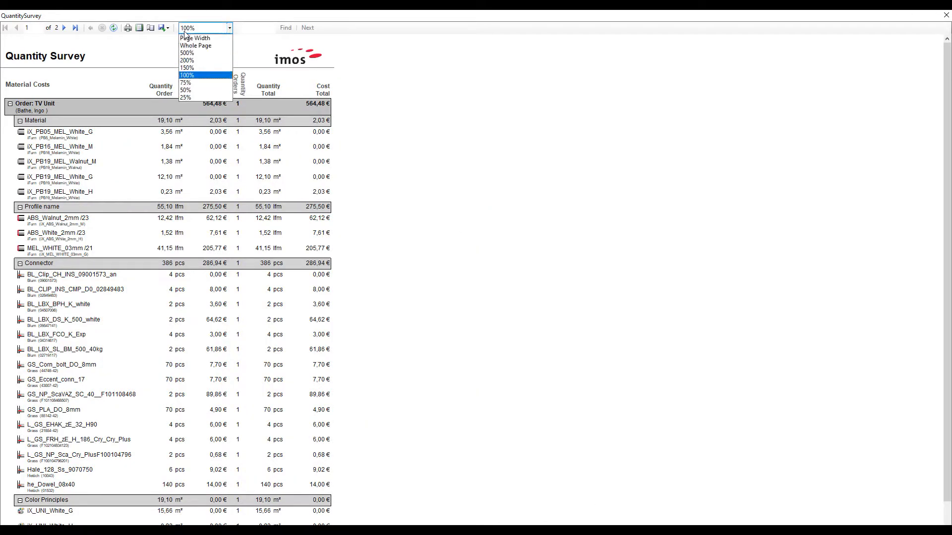
pyautogui.click(184, 61)
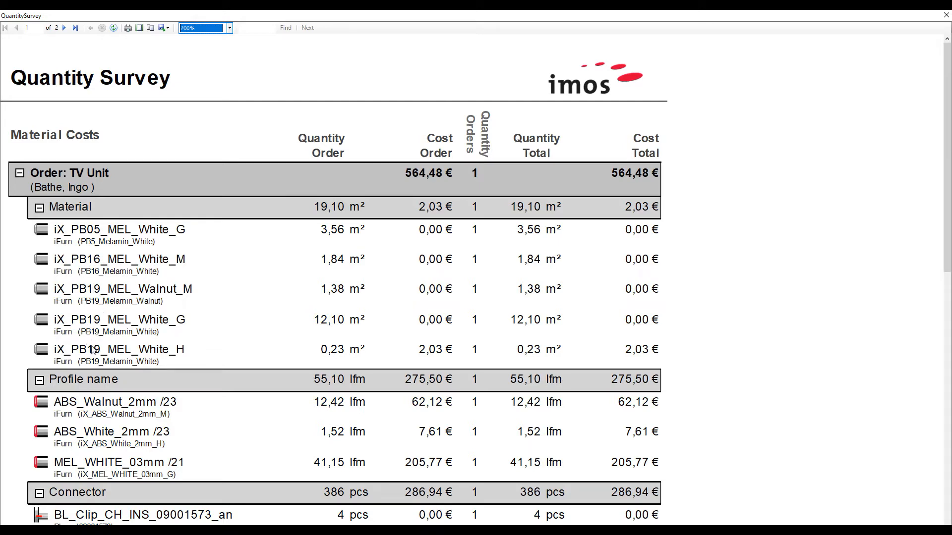
pyautogui.scroll(-2, 179, 337)
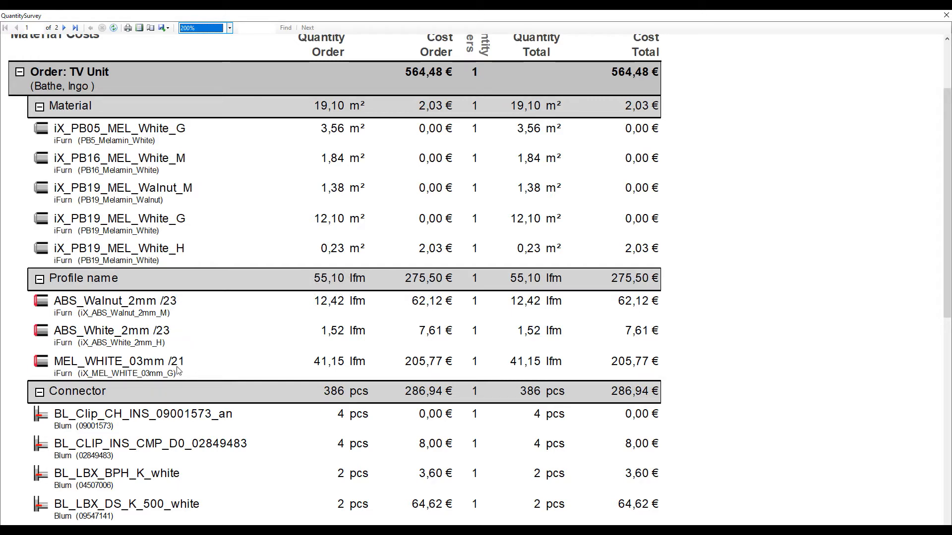
pyautogui.scroll(-5, 248, 317)
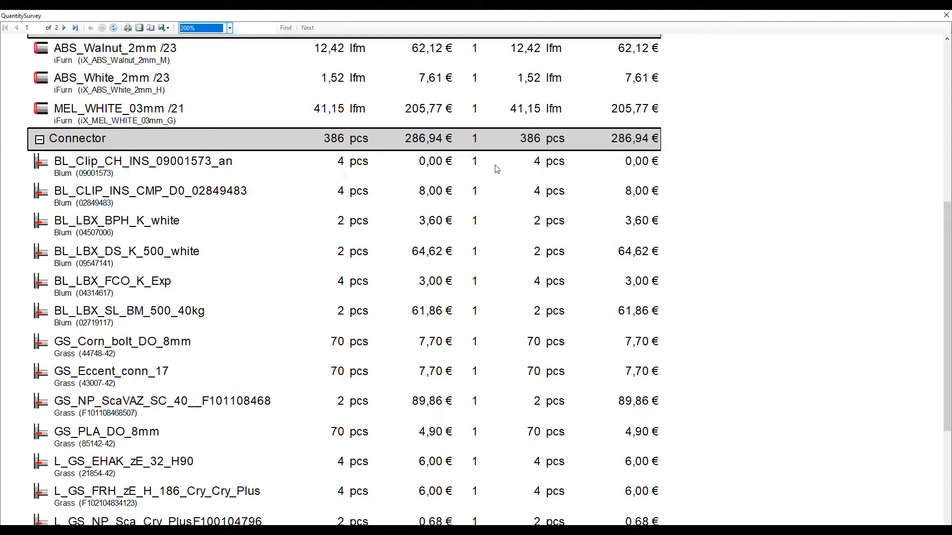
pyautogui.scroll(-5, 497, 170)
pyautogui.scroll(-5, 371, 217)
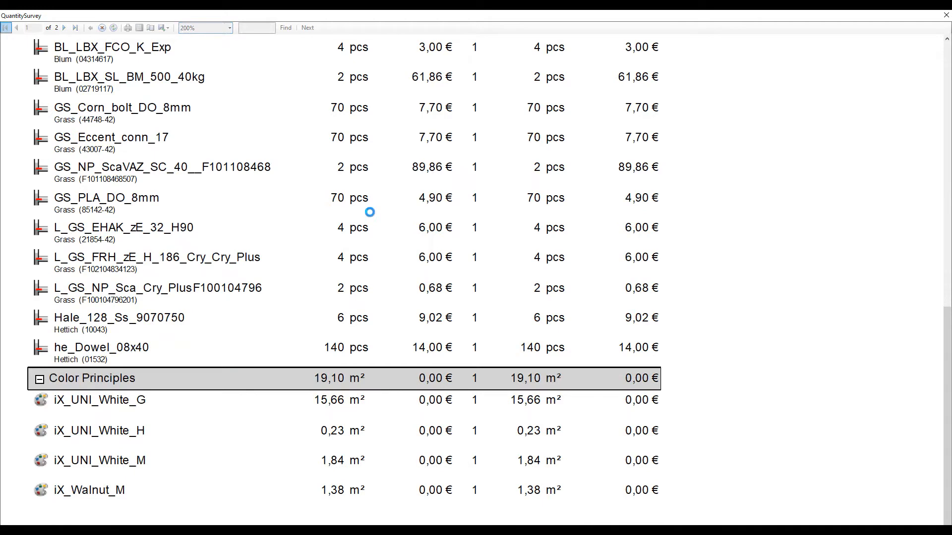
pyautogui.scroll(-1, 176, 135)
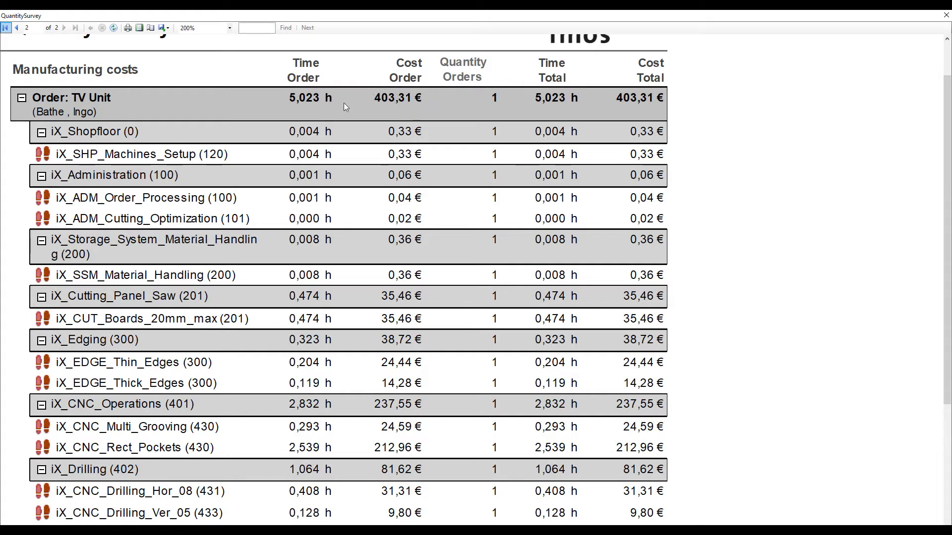
pyautogui.scroll(-5, 145, 152)
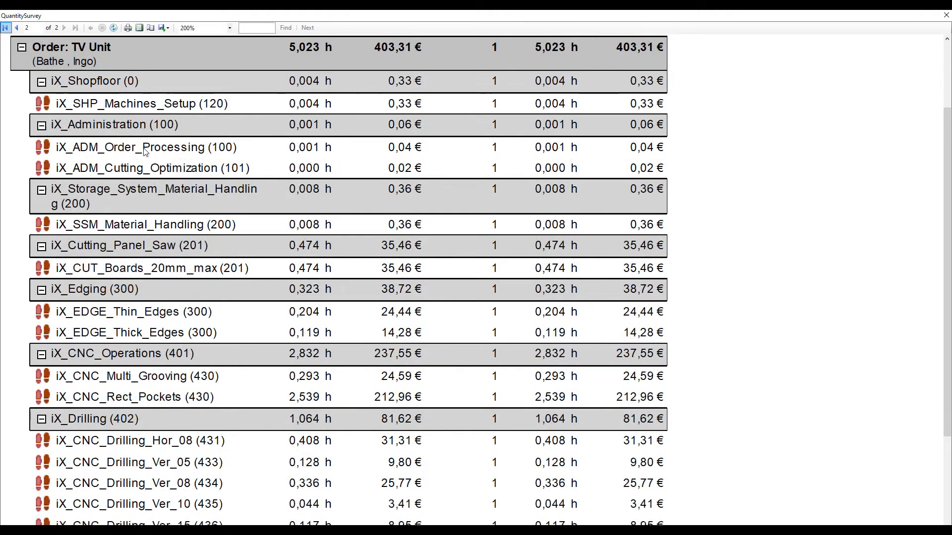
pyautogui.scroll(-2, 144, 151)
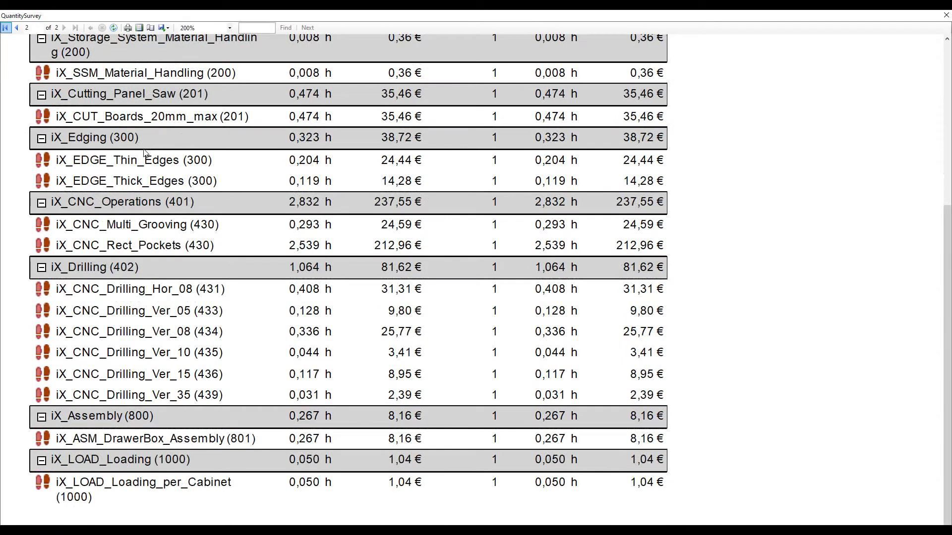
pyautogui.scroll(-1, 144, 152)
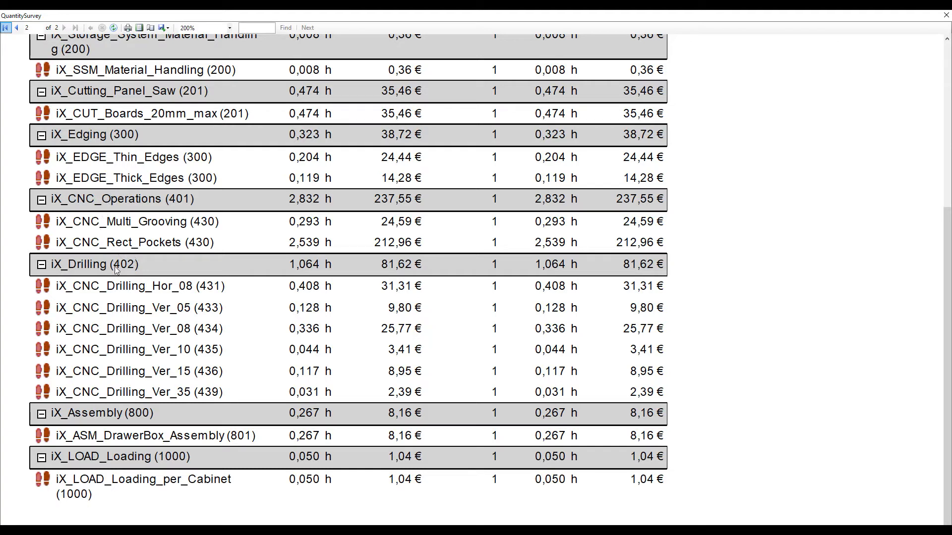
pyautogui.click(164, 28)
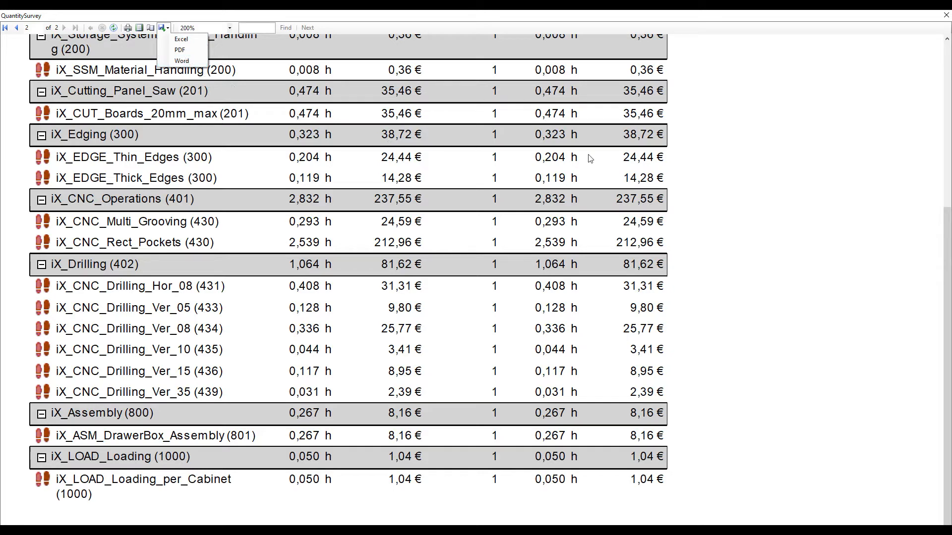
pyautogui.click(945, 16)
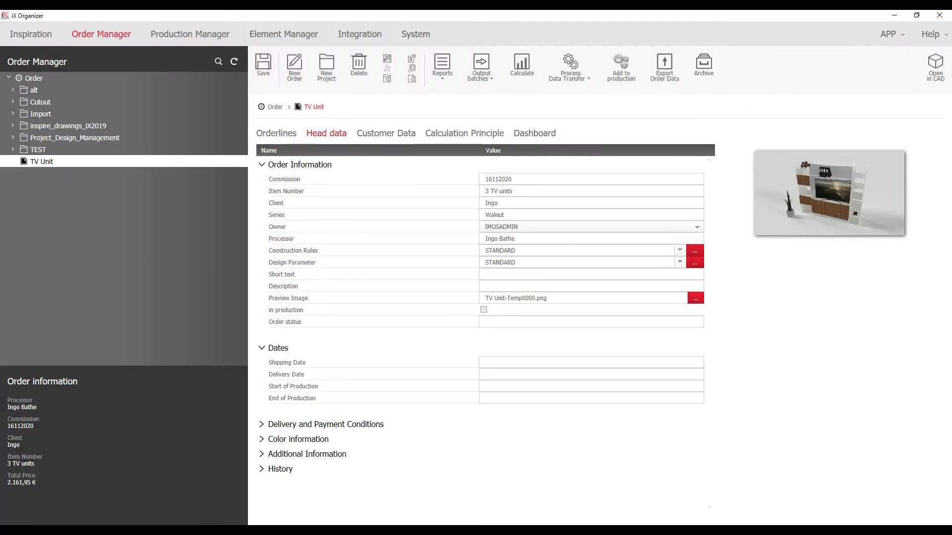
pyautogui.click(645, 496)
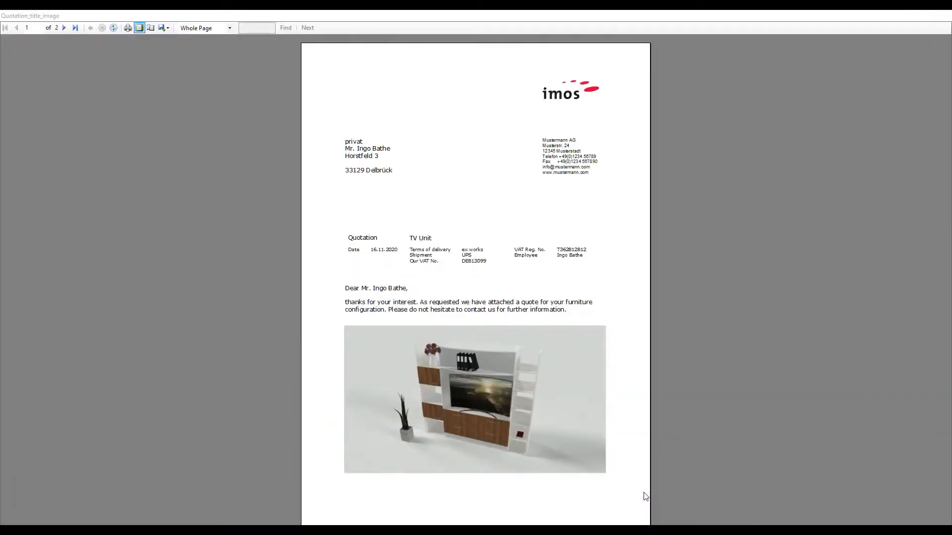
pyautogui.click(206, 30)
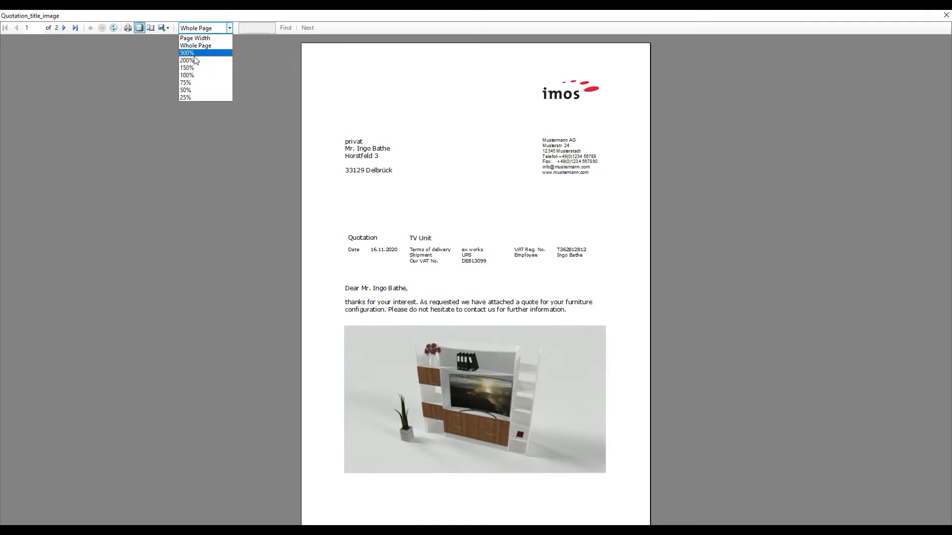
pyautogui.click(195, 60)
pyautogui.scroll(-5, 391, 178)
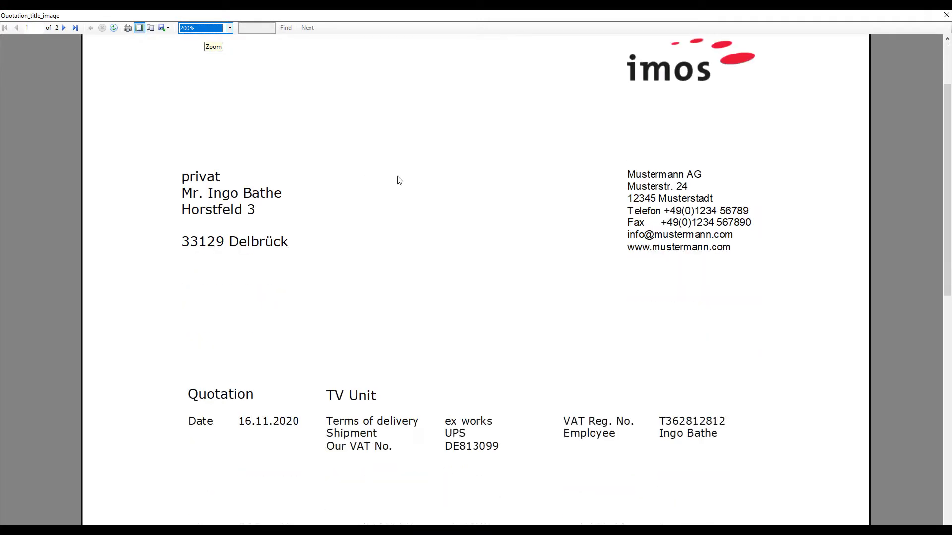
pyautogui.scroll(-1, 395, 169)
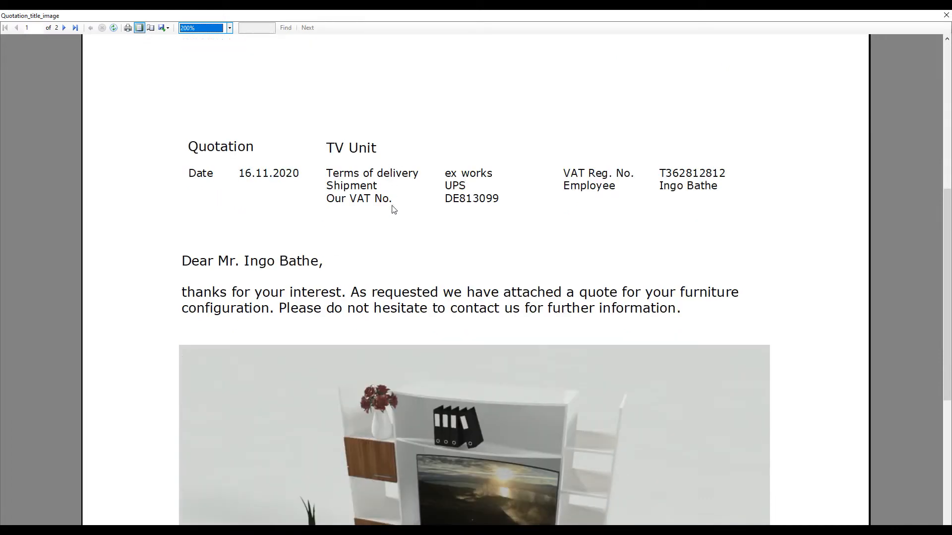
pyautogui.scroll(-3, 393, 206)
pyautogui.scroll(-1, 393, 209)
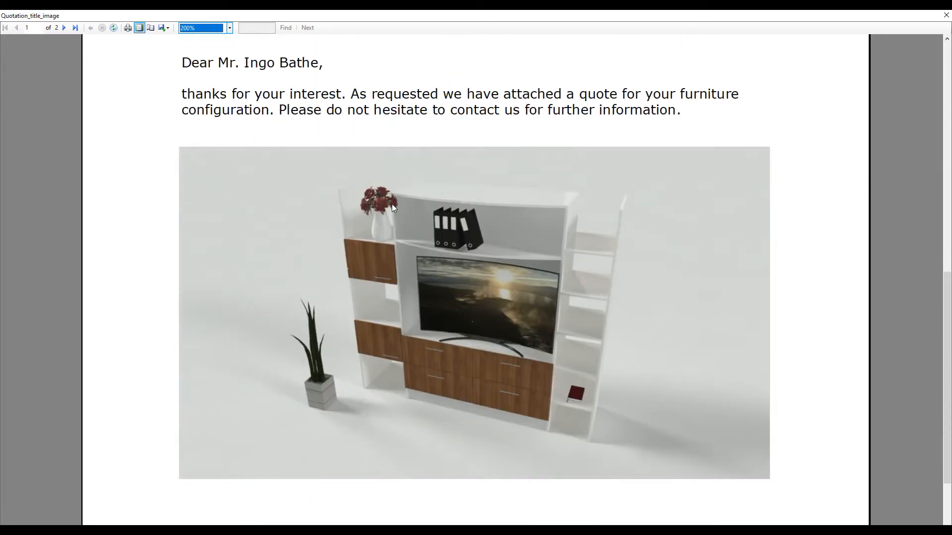
pyautogui.scroll(-8, 378, 198)
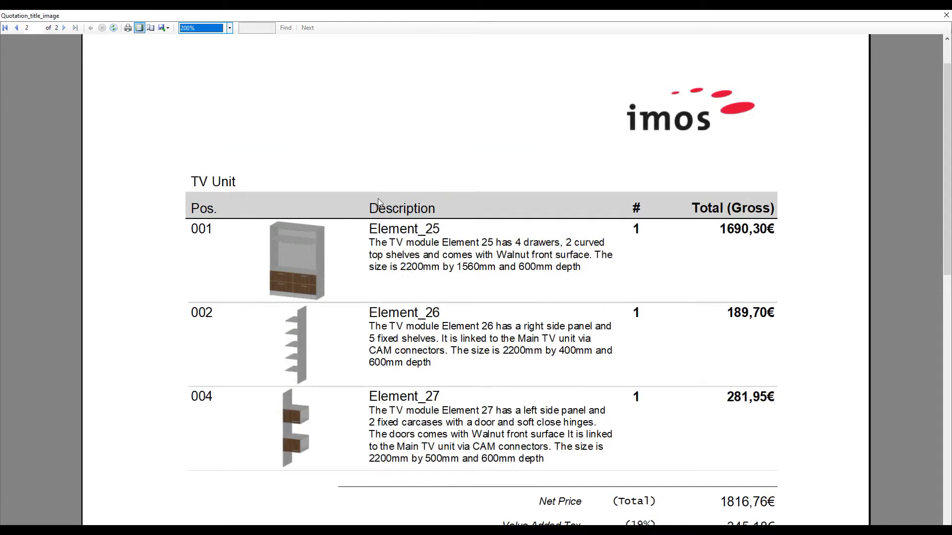
pyautogui.scroll(-2, 377, 198)
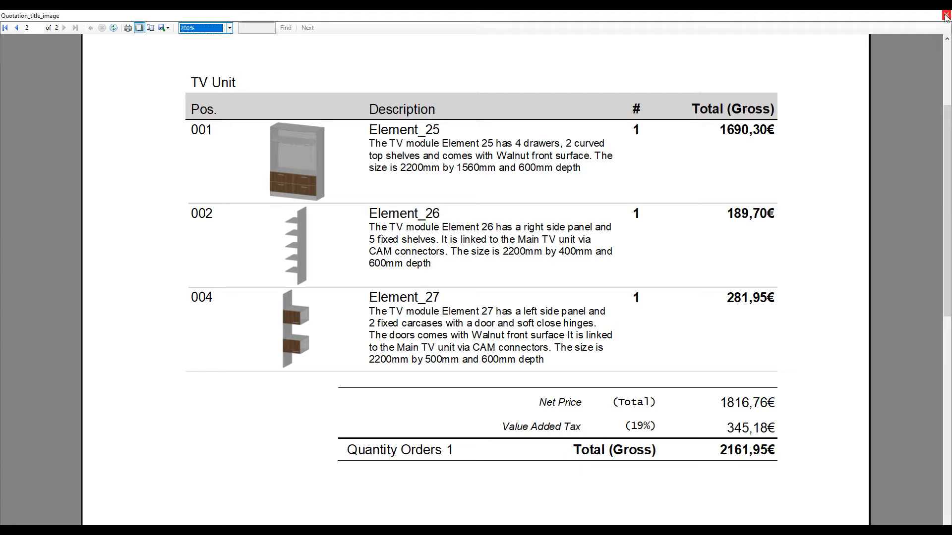
pyautogui.scroll(-1, 826, 129)
pyautogui.scroll(-1, 795, 170)
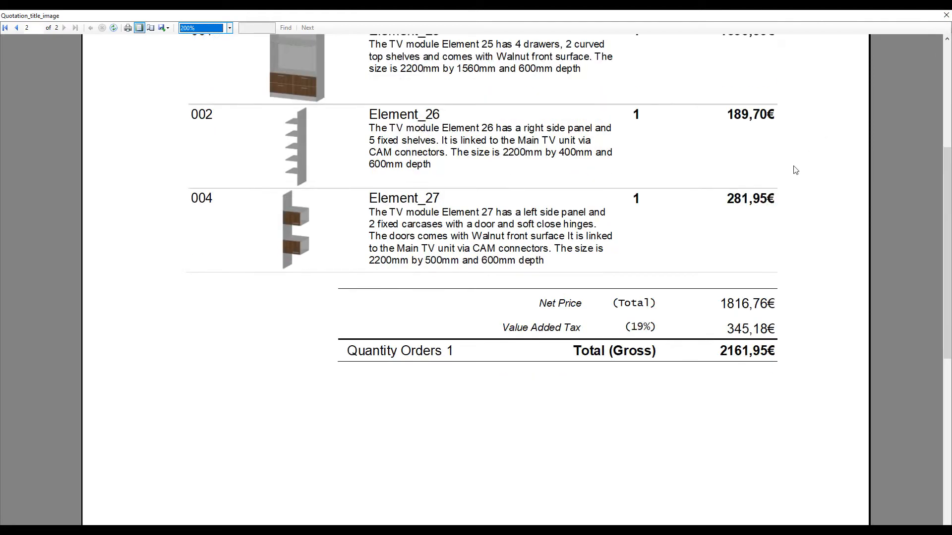
pyautogui.scroll(2, 761, 207)
pyautogui.click(230, 28)
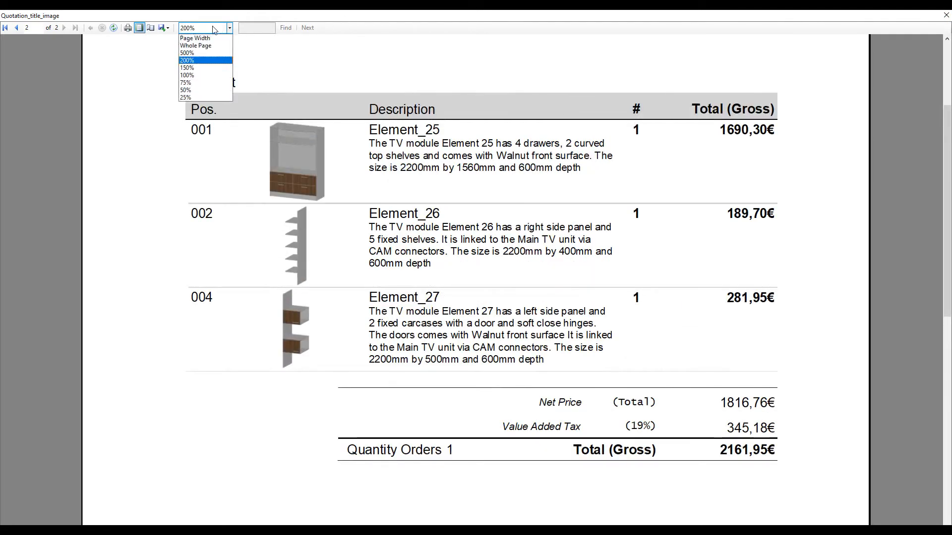
pyautogui.click(196, 46)
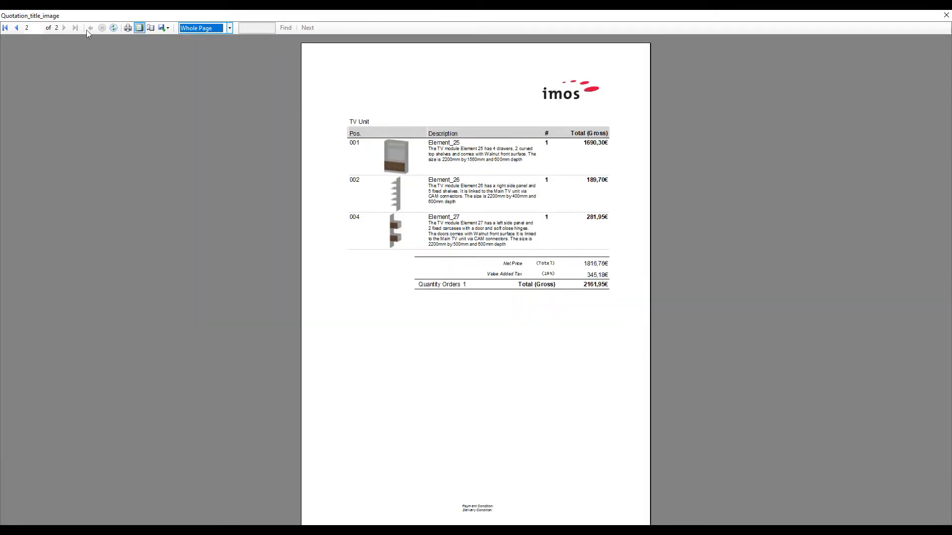
pyautogui.click(19, 29)
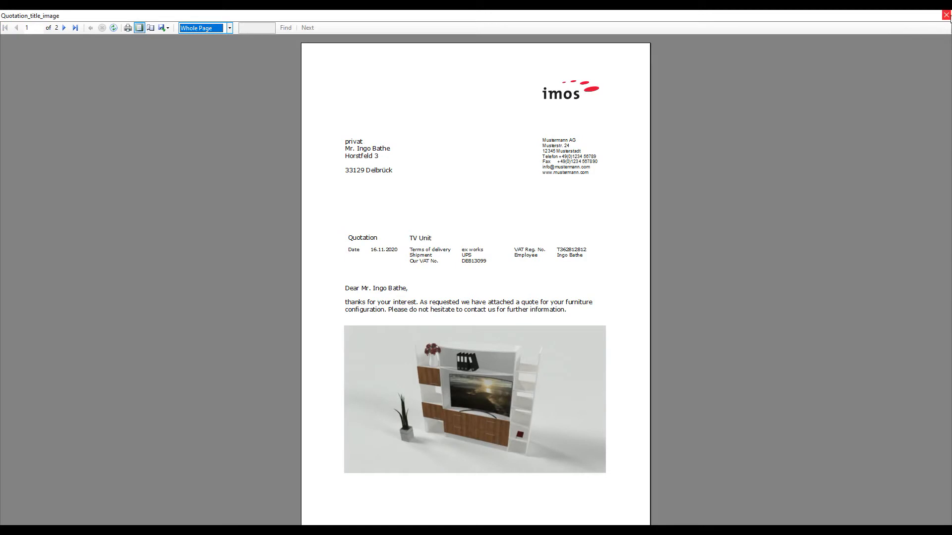
pyautogui.click(946, 15)
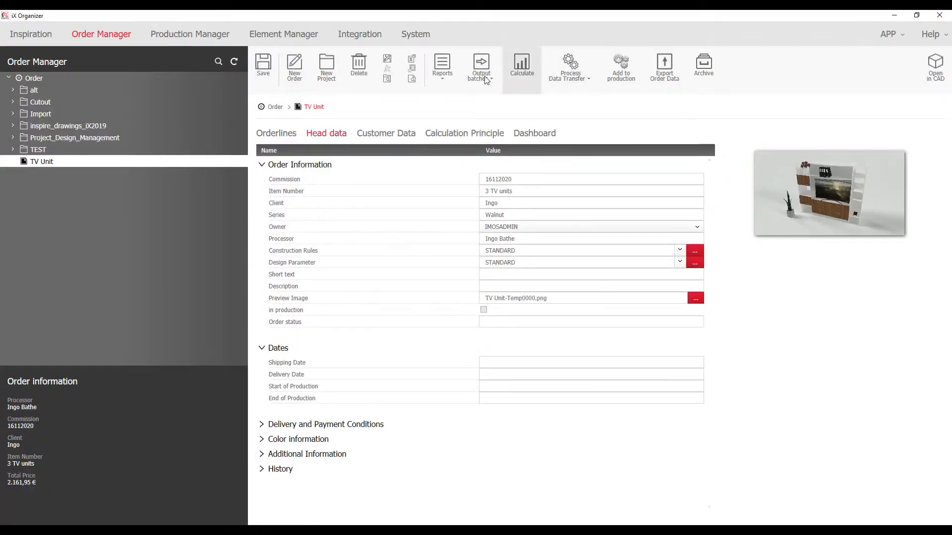
# Add the TV Unit order to production from its Orderlines and confirm with Yes
pyautogui.click(292, 137)
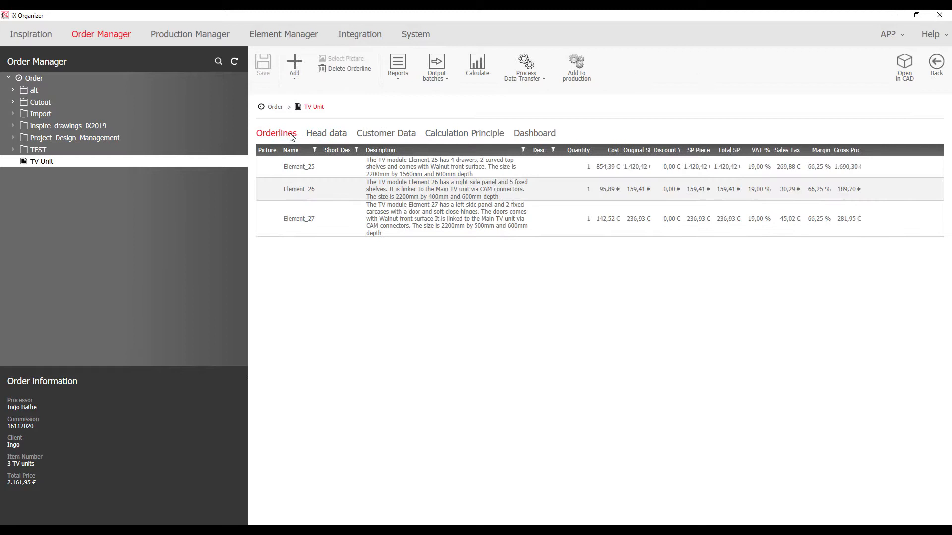
pyautogui.click(585, 71)
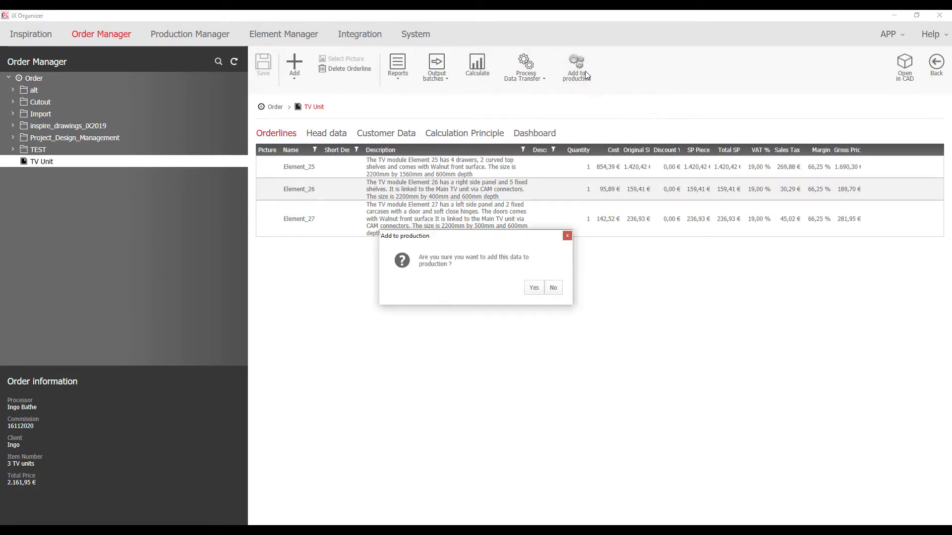
pyautogui.click(533, 288)
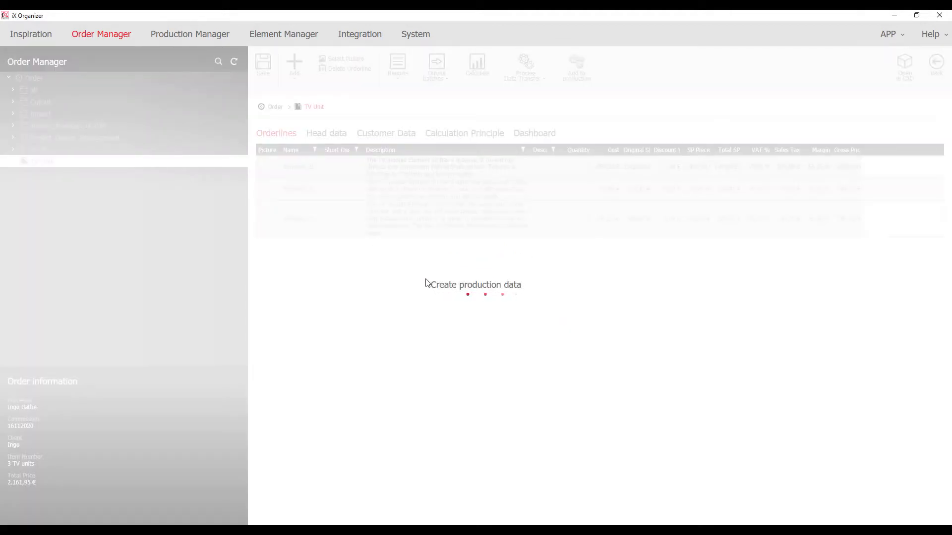
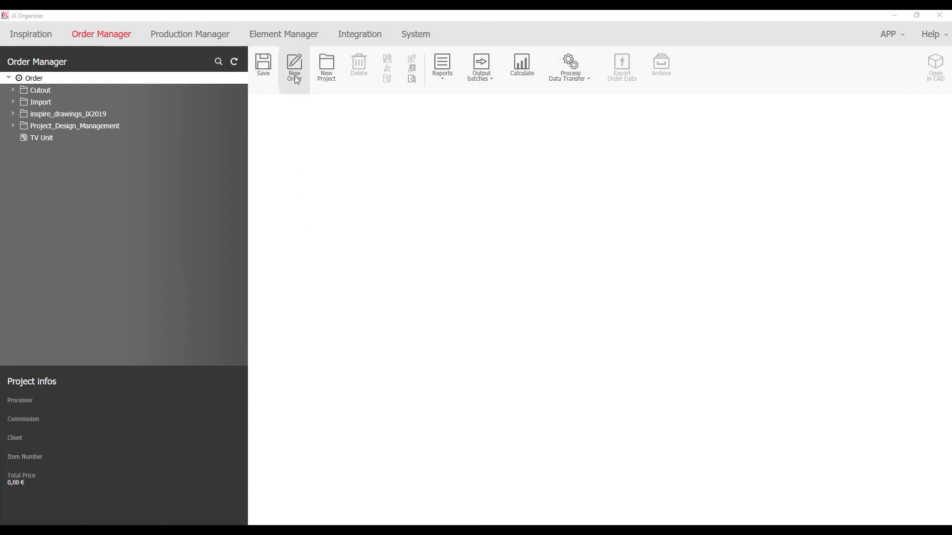
# Start a new order, name it Kitchen_No1 and insert it
pyautogui.click(296, 77)
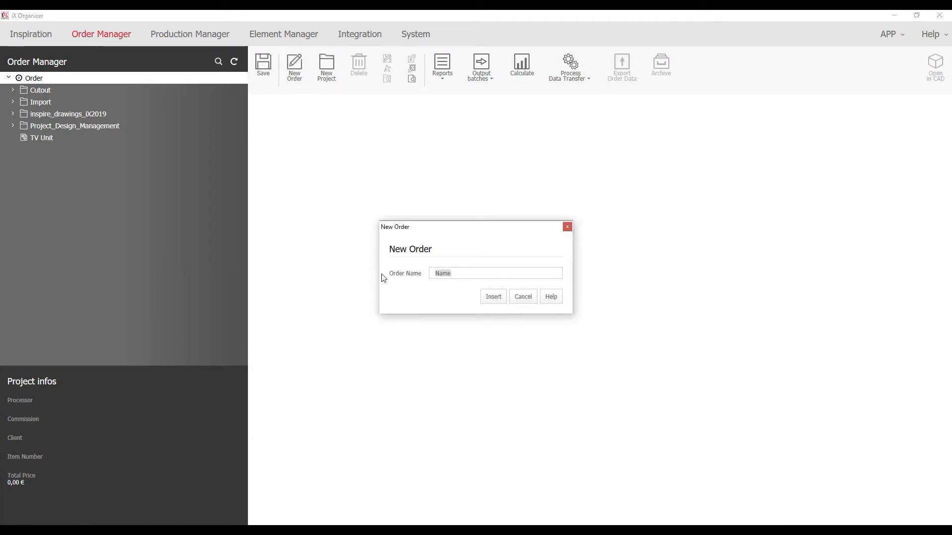
pyautogui.write('Kitchen_No1')
pyautogui.click(492, 296)
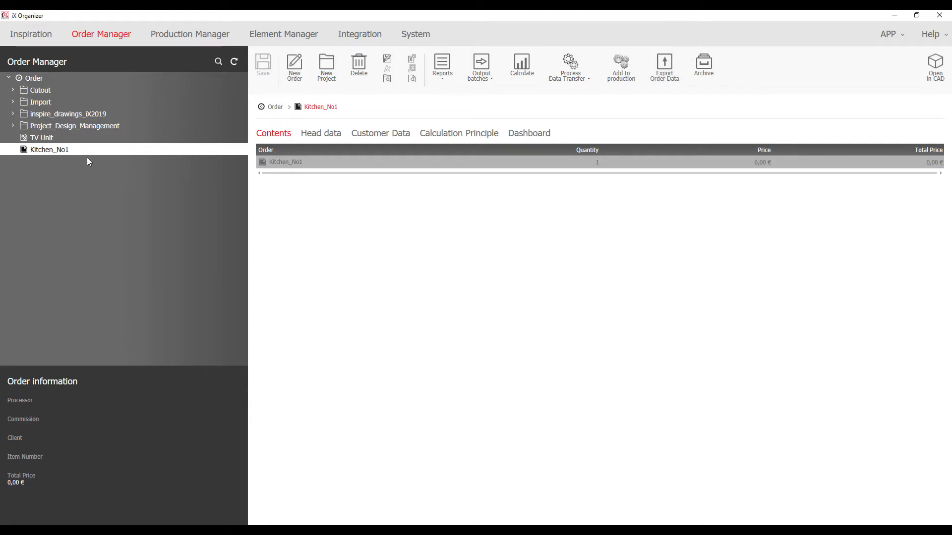
# Fill in the head data (commission 17112020, item number No1, series HG, processor's name) and save
pyautogui.click(321, 133)
pyautogui.click(505, 180)
pyautogui.write('17112020')
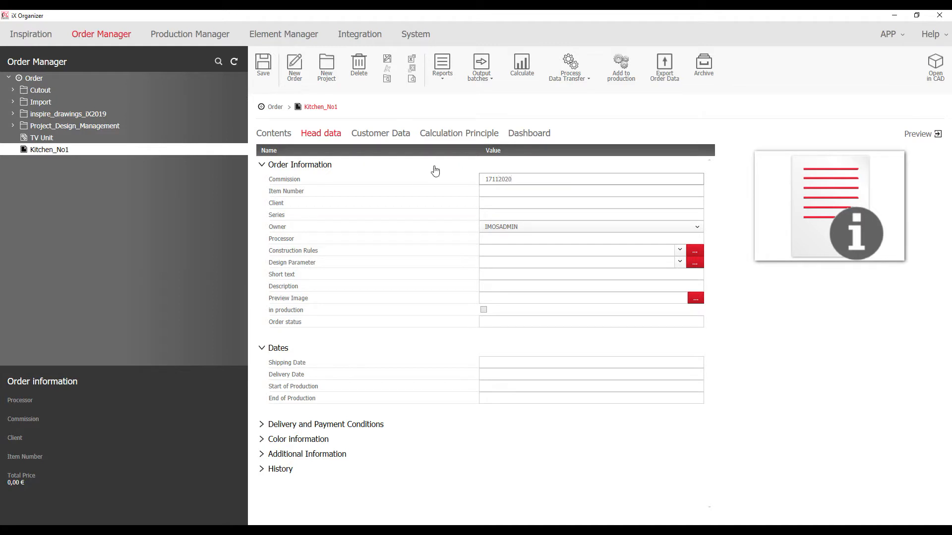
pyautogui.click(504, 194)
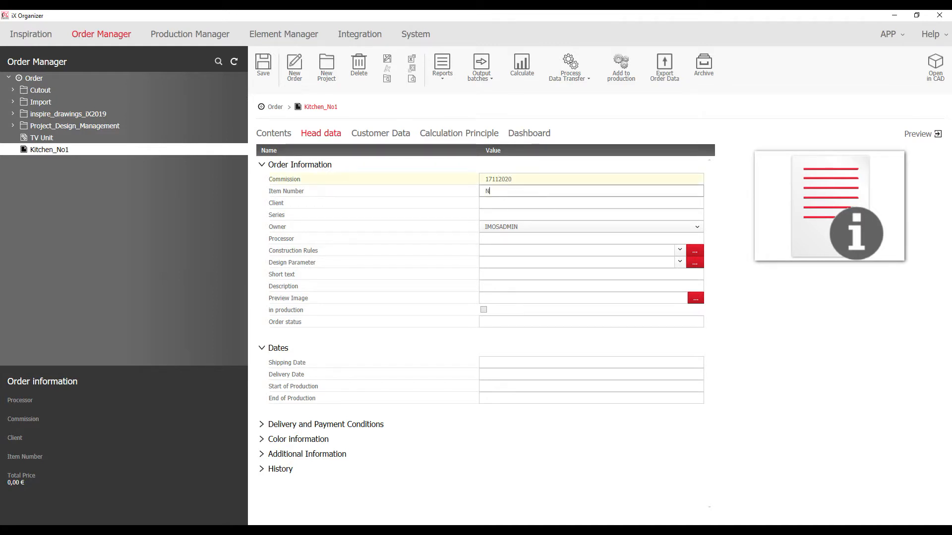
pyautogui.write('ingo')
pyautogui.click(504, 216)
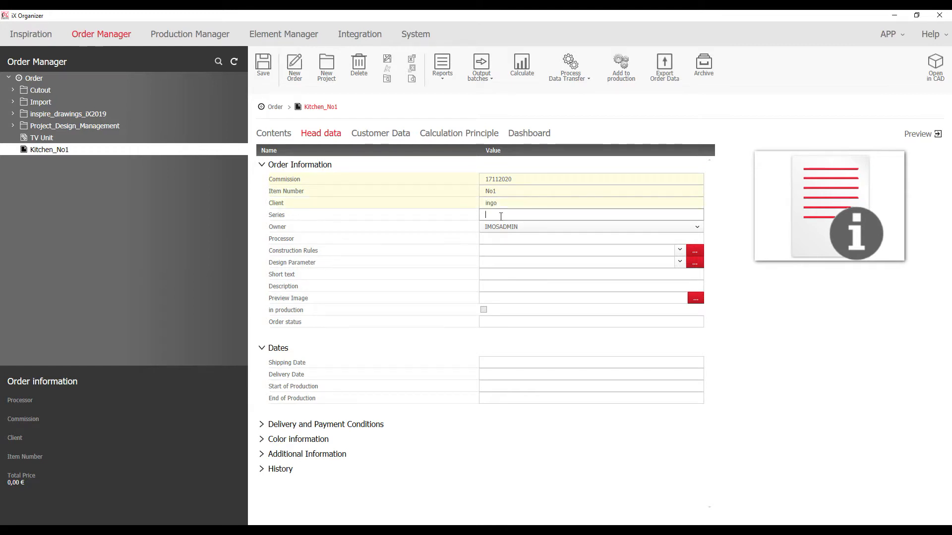
pyautogui.click(512, 236)
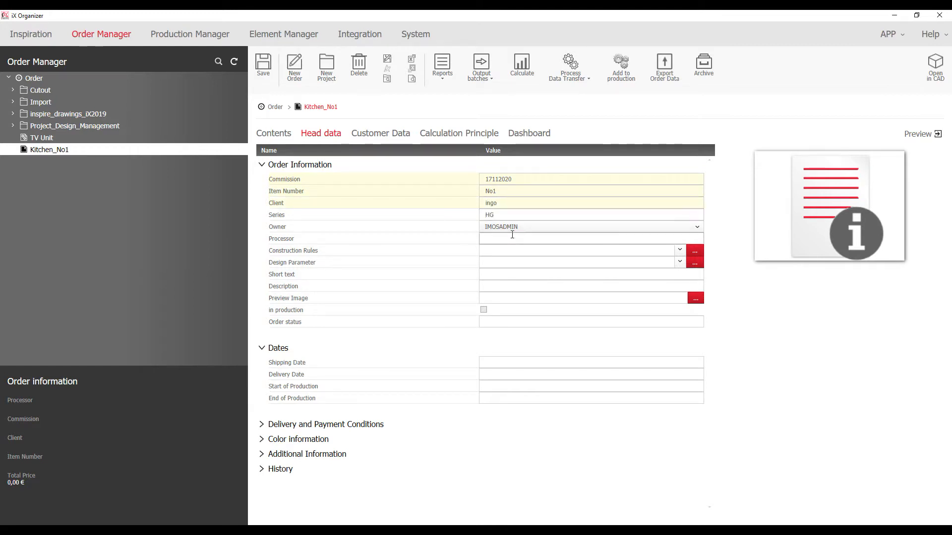
pyautogui.click(265, 61)
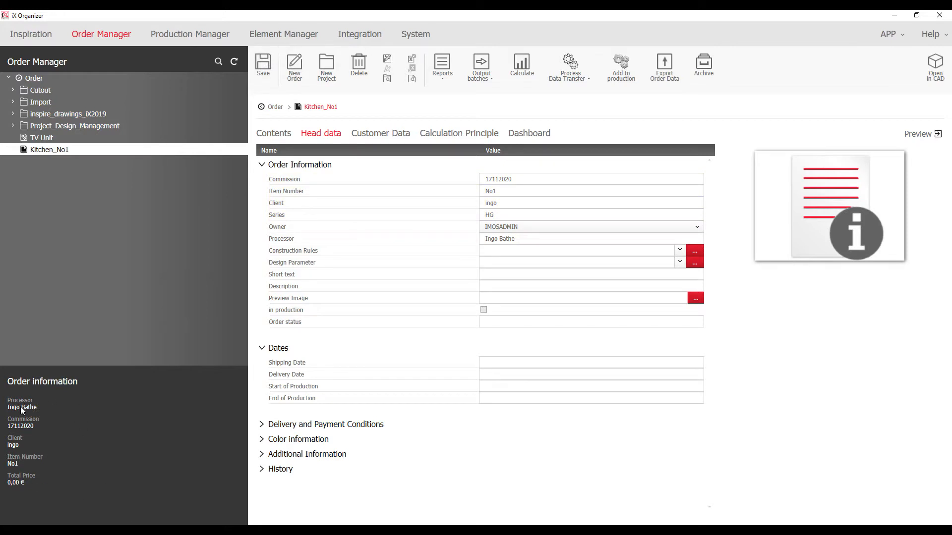
# Assign an existing customer to the order under Customer Data
pyautogui.click(393, 134)
pyautogui.click(347, 150)
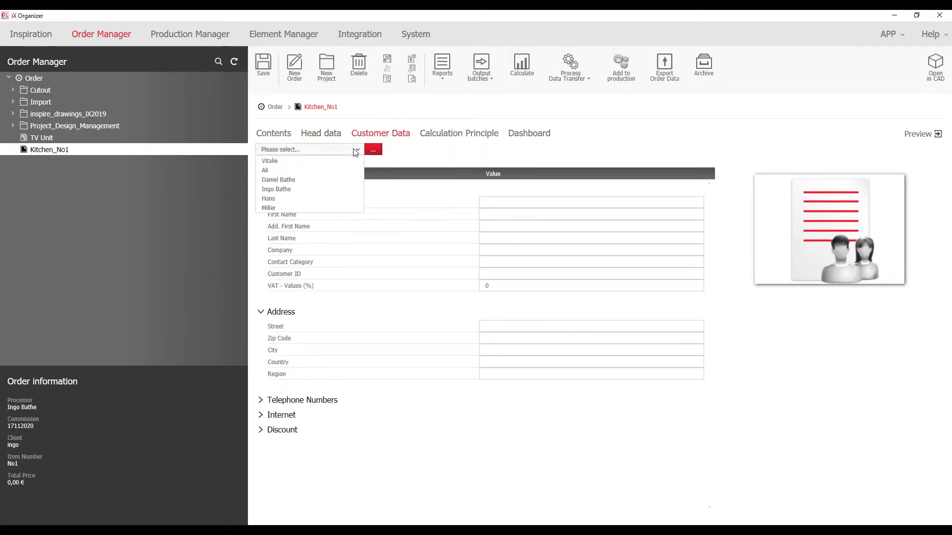
pyautogui.click(271, 190)
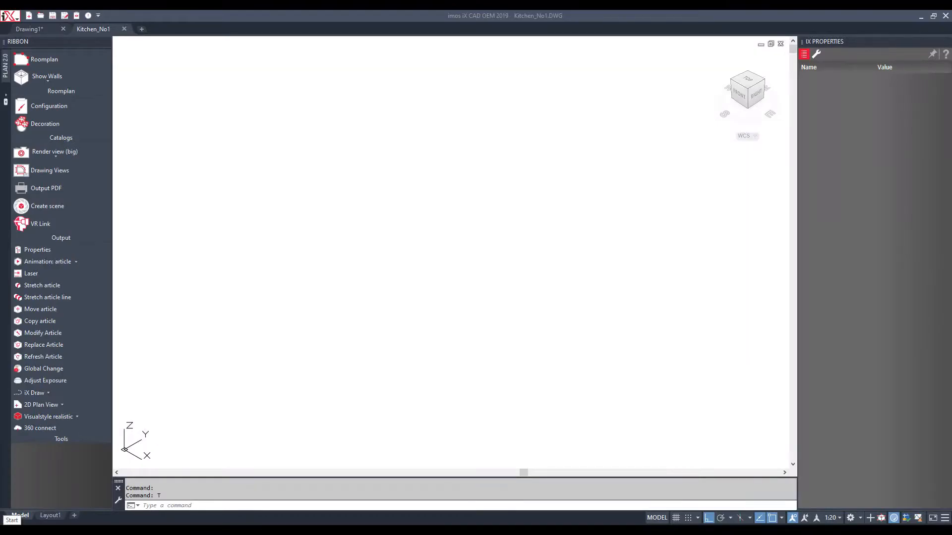
# Switch to the top view and create a new rectangular room from the ROOMPLAN palette
pyautogui.click(749, 84)
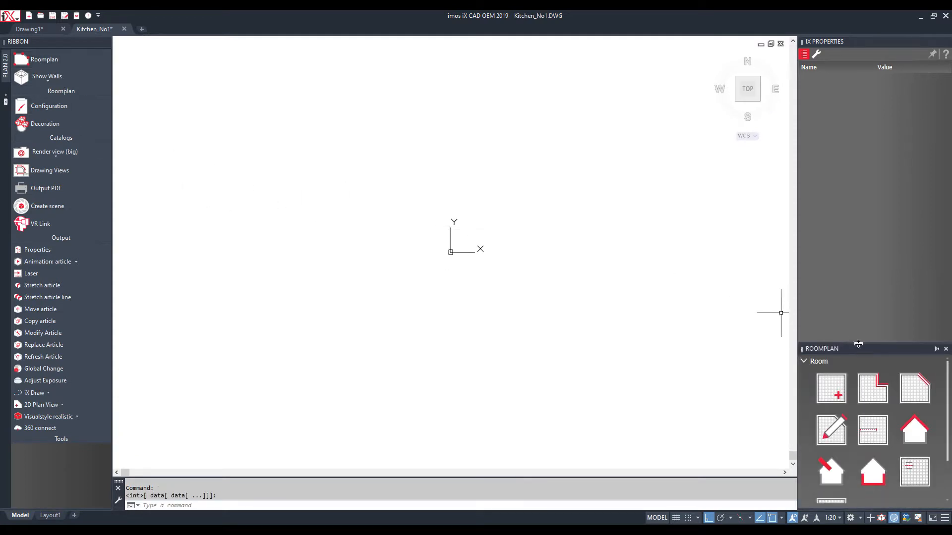
pyautogui.moveTo(863, 297); pyautogui.dragTo(864, 156)
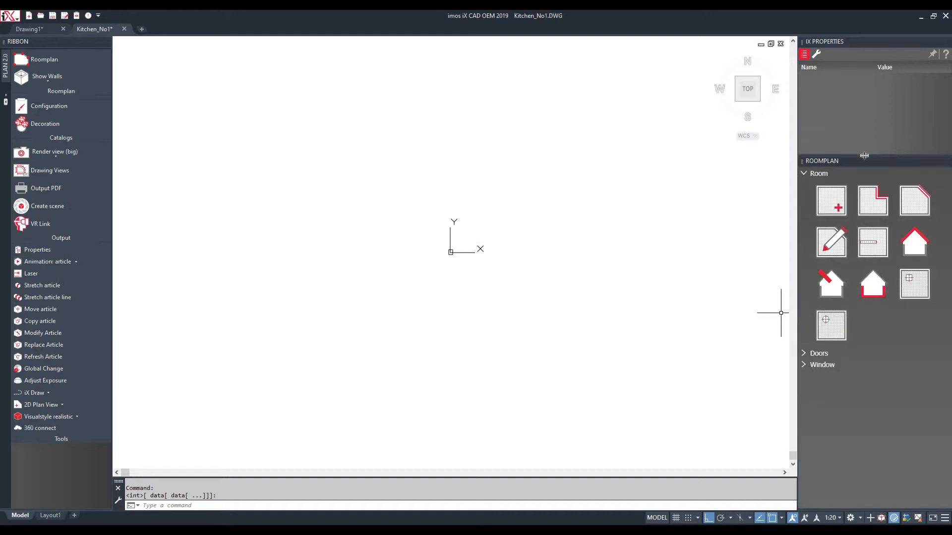
pyautogui.click(823, 205)
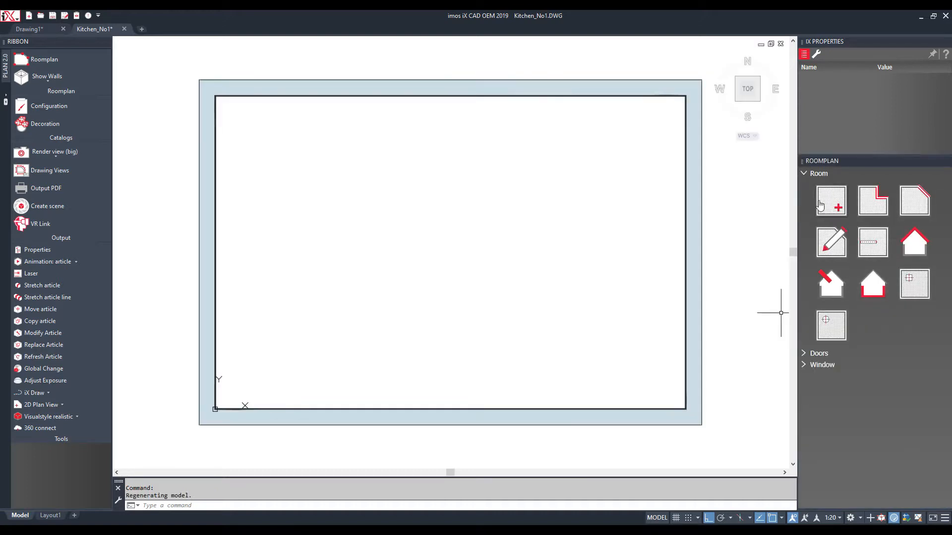
# Show the room in Realistic visual style and select the left wall's length
pyautogui.click(34, 418)
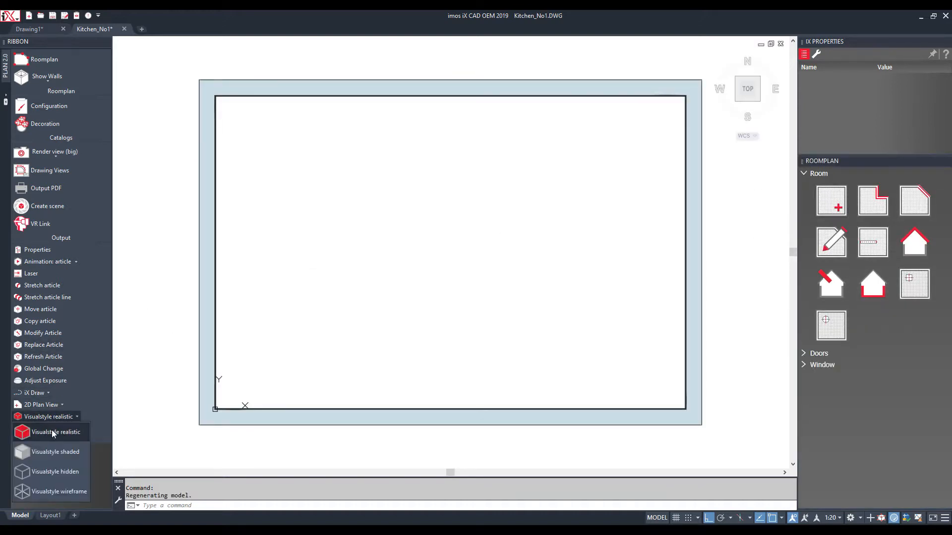
pyautogui.click(52, 432)
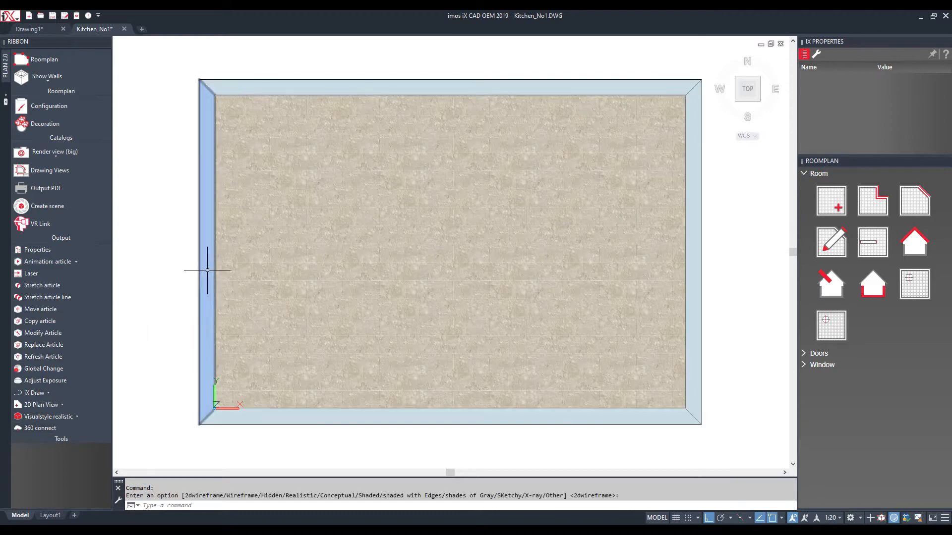
pyautogui.click(208, 262)
pyautogui.click(891, 103)
# Set the left wall length to 4600 and the top wall to 7850, then return to top view
pyautogui.write('4600')
pyautogui.press('Return')
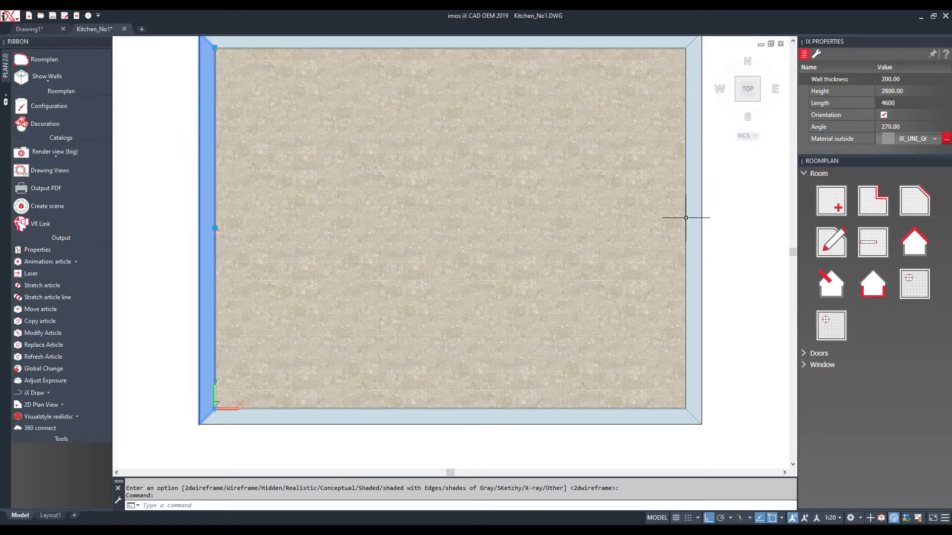
pyautogui.scroll(-2, 650, 226)
pyautogui.press('Escape')
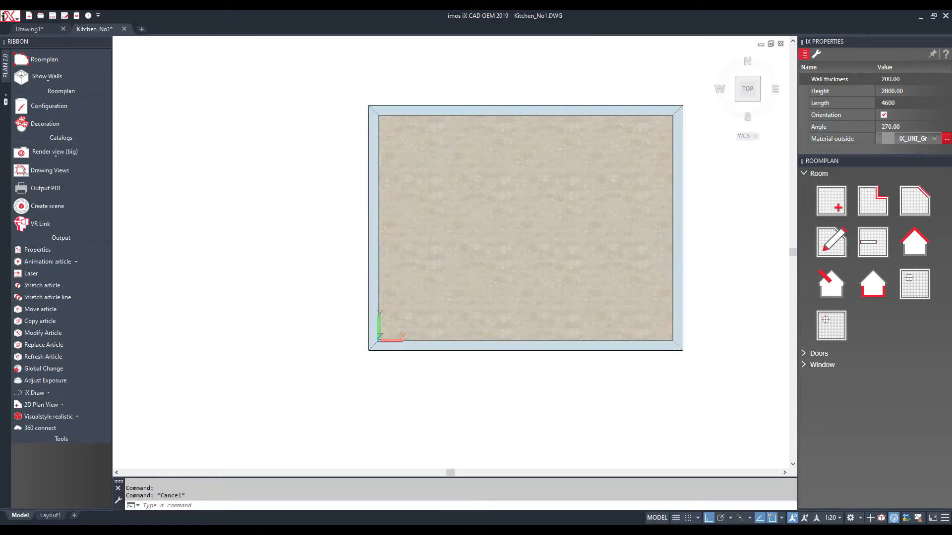
pyautogui.click(606, 111)
pyautogui.click(868, 101)
pyautogui.write('7850')
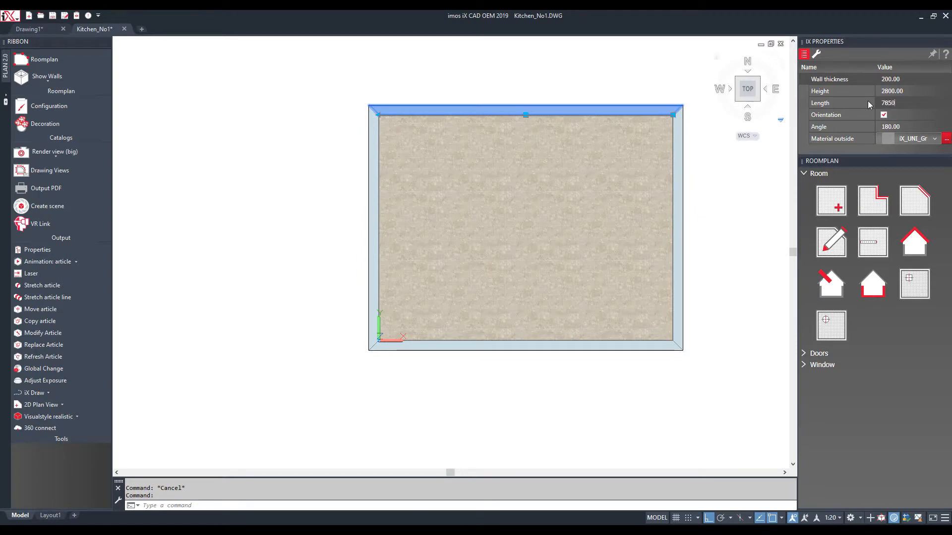
pyautogui.press('Return')
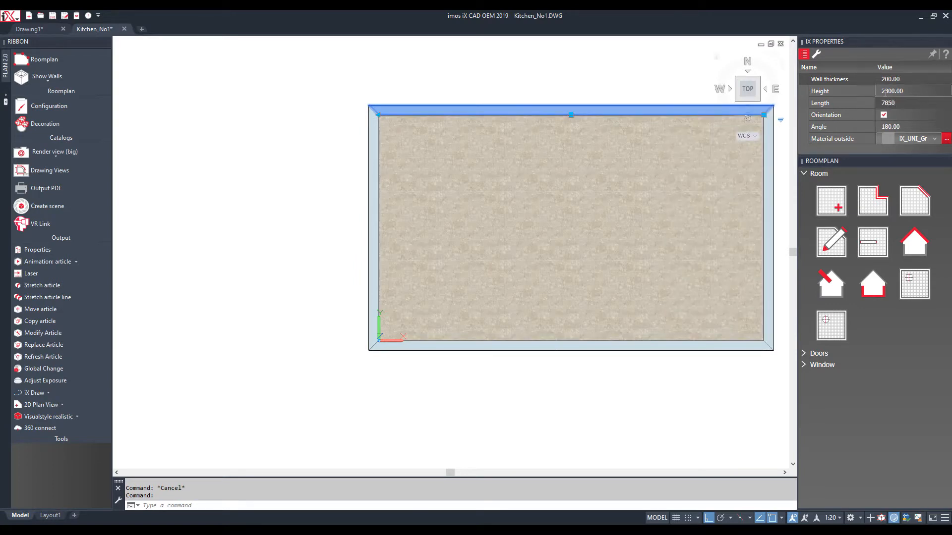
pyautogui.press('Escape')
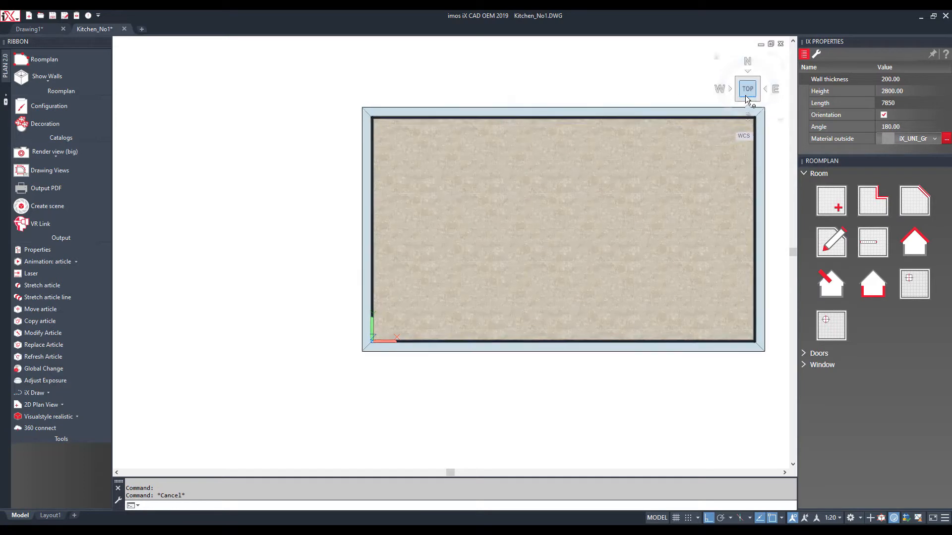
pyautogui.click(747, 90)
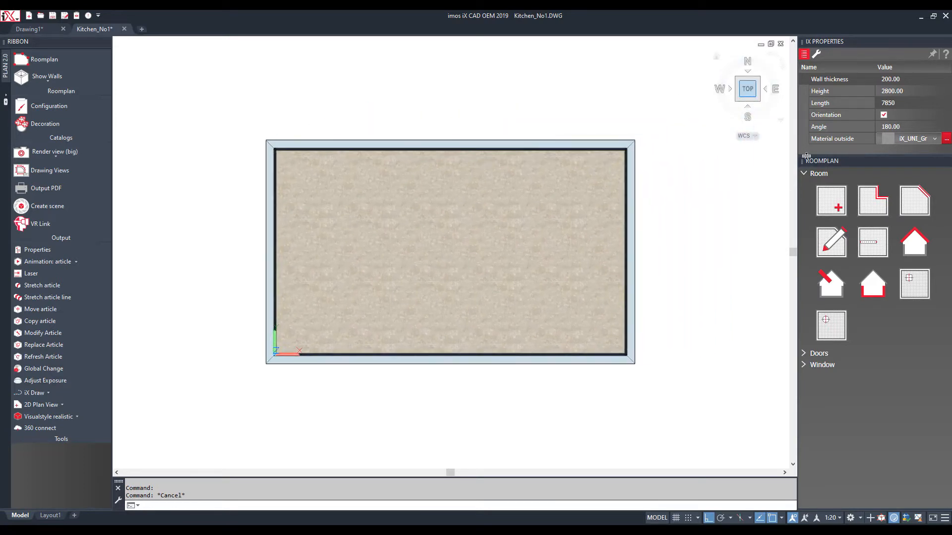
# Insert a Double Hinged Glas Filling door into the top wall
pyautogui.click(817, 354)
pyautogui.scroll(-5, 839, 324)
pyautogui.scroll(-6, 839, 324)
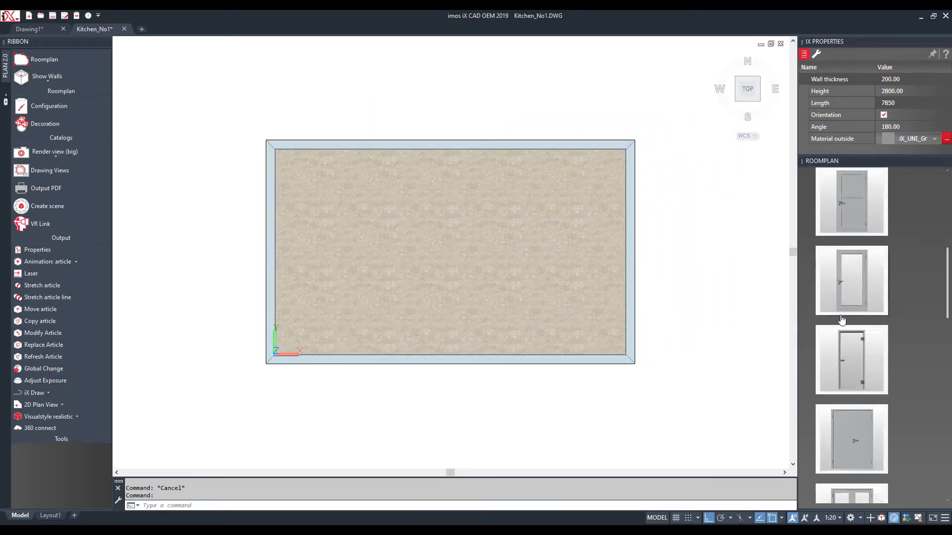
pyautogui.scroll(-1, 889, 342)
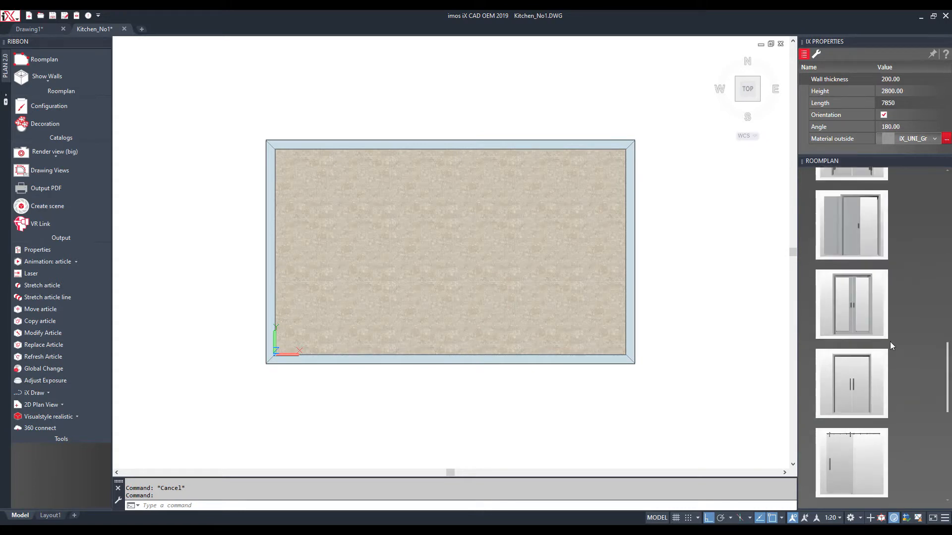
pyautogui.scroll(2, 888, 340)
pyautogui.scroll(1, 888, 340)
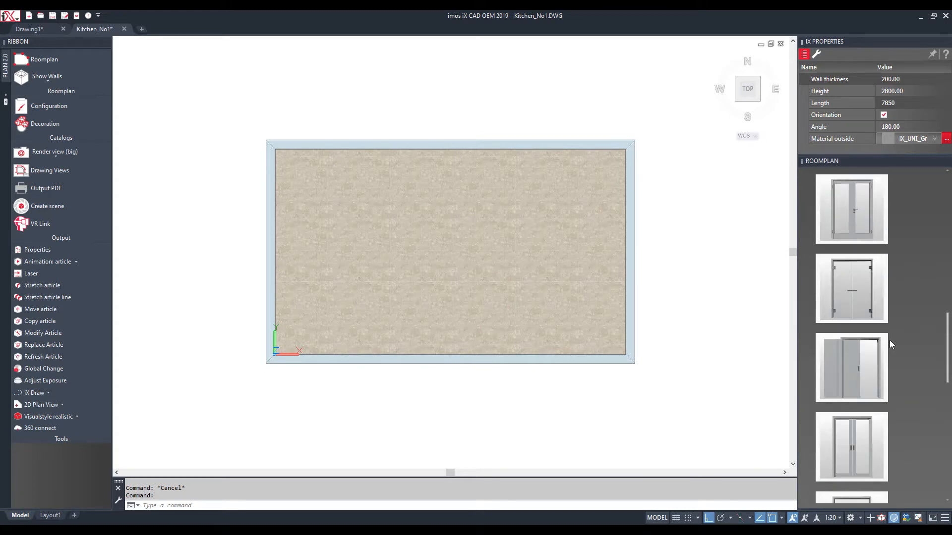
pyautogui.scroll(2, 860, 261)
pyautogui.click(859, 259)
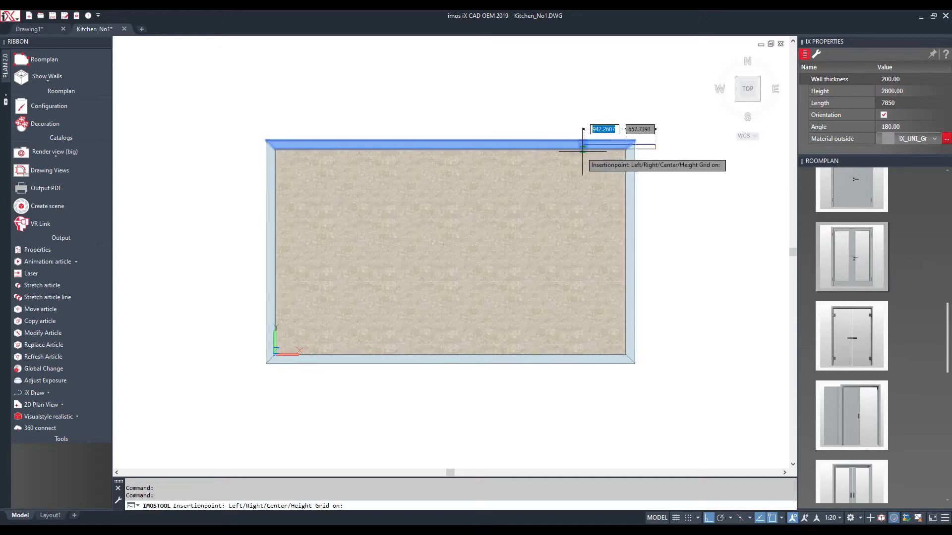
pyautogui.click(539, 165)
pyautogui.press('Escape')
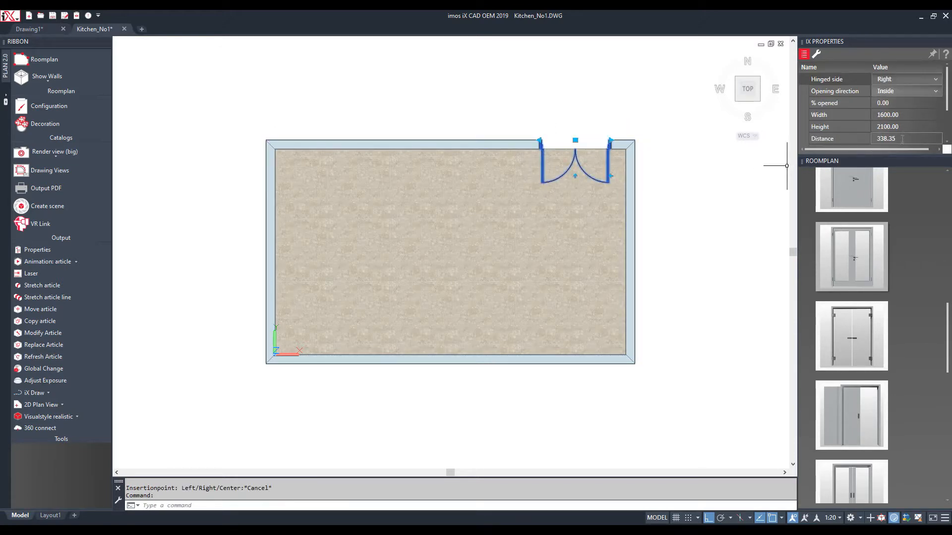
# Set the door's distance to 400 and width to 1650, then collapse the Doors list
pyautogui.click(867, 140)
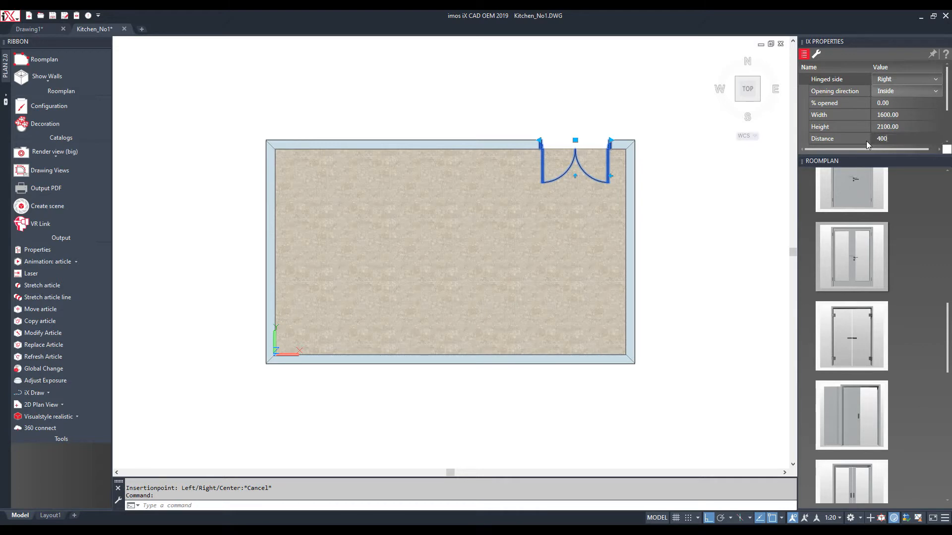
pyautogui.press('Return')
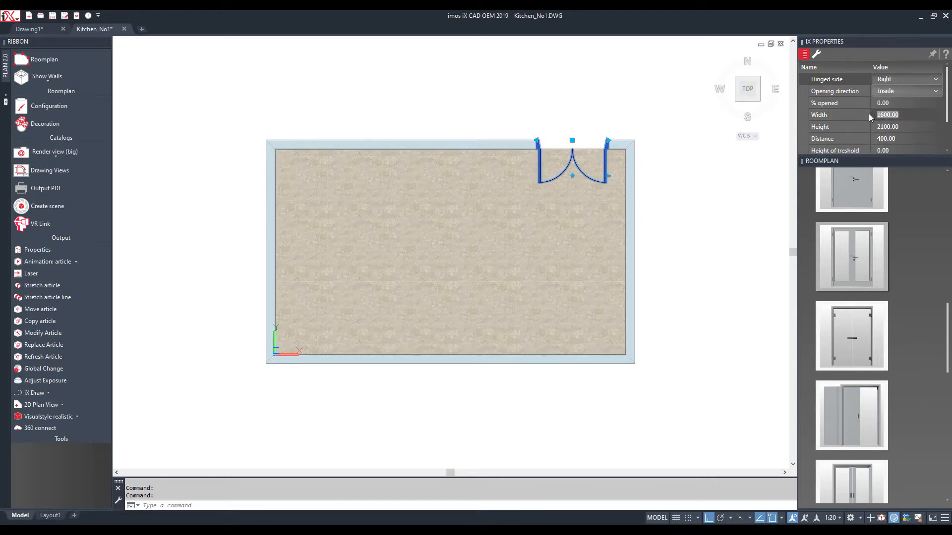
pyautogui.click(869, 114)
pyautogui.write('1650')
pyautogui.press('Return')
pyautogui.press('Escape')
pyautogui.scroll(10, 826, 222)
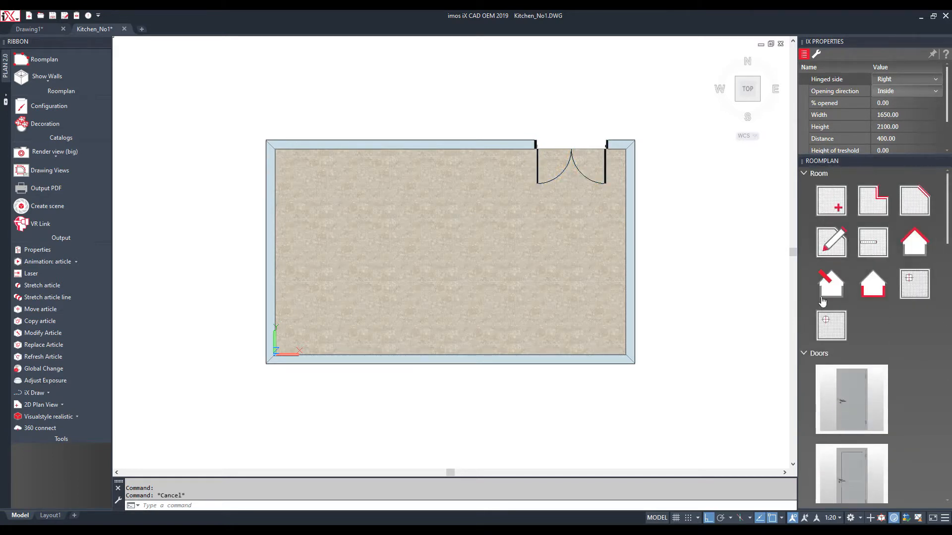
pyautogui.click(805, 354)
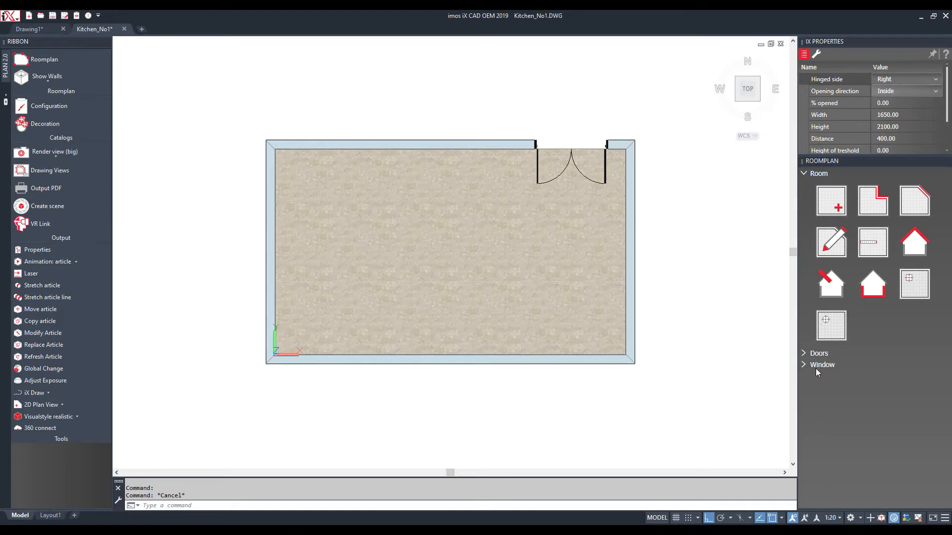
# Insert a double-casement window in the left wall at a distance of 200
pyautogui.click(818, 365)
pyautogui.scroll(-5, 838, 327)
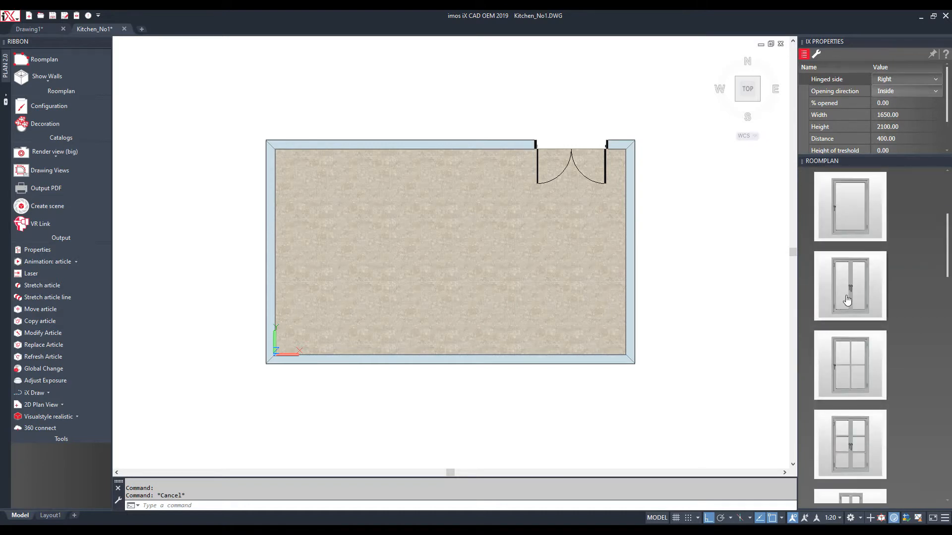
pyautogui.scroll(-8, 845, 318)
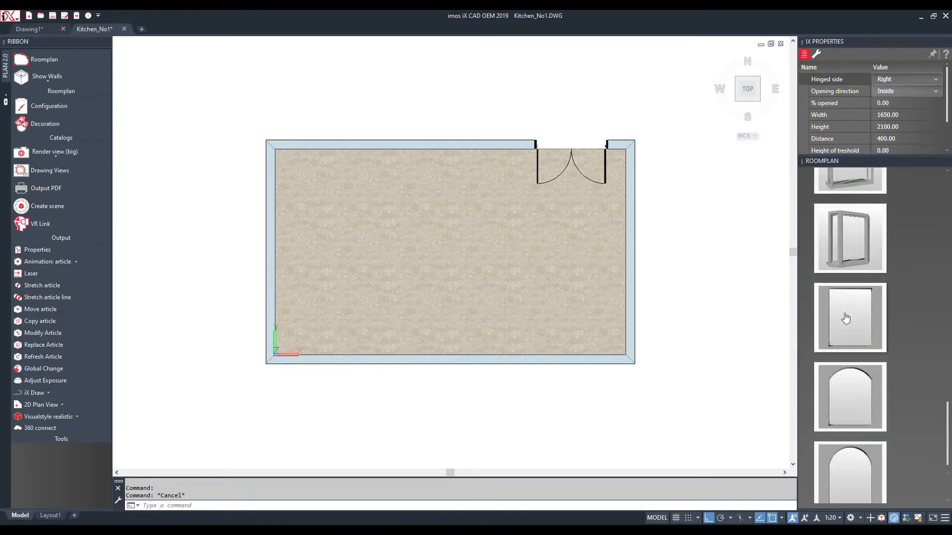
pyautogui.click(850, 458)
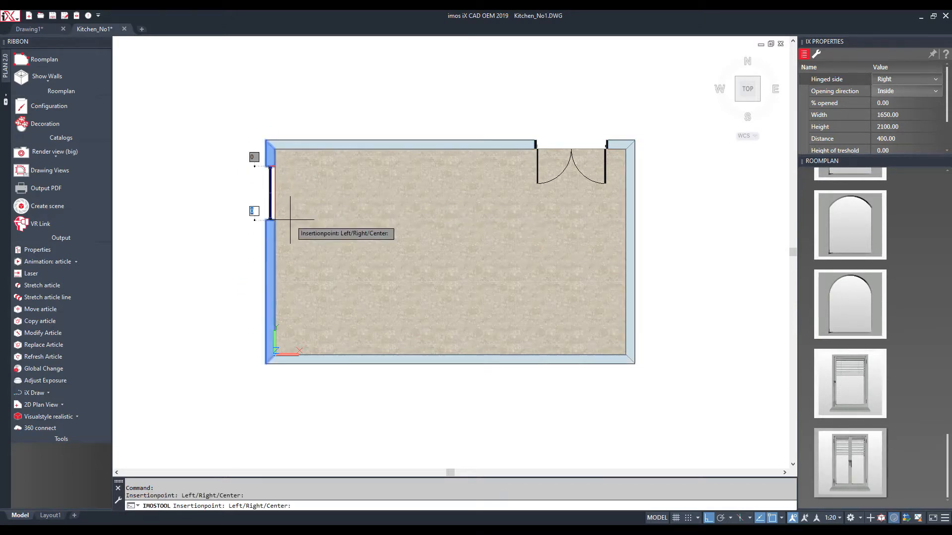
pyautogui.click(270, 196)
pyautogui.press('Escape')
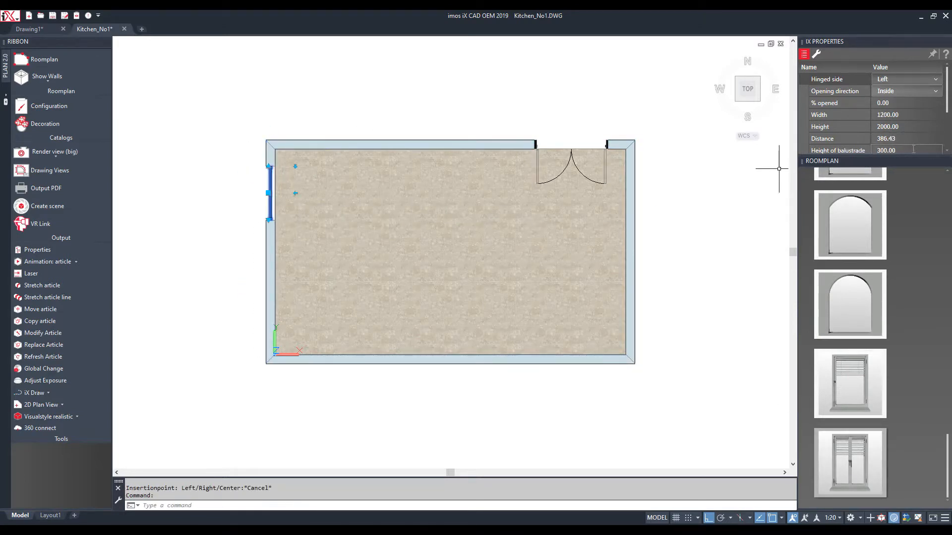
pyautogui.click(910, 139)
pyautogui.write('200')
pyautogui.press('Return')
pyautogui.press('Escape')
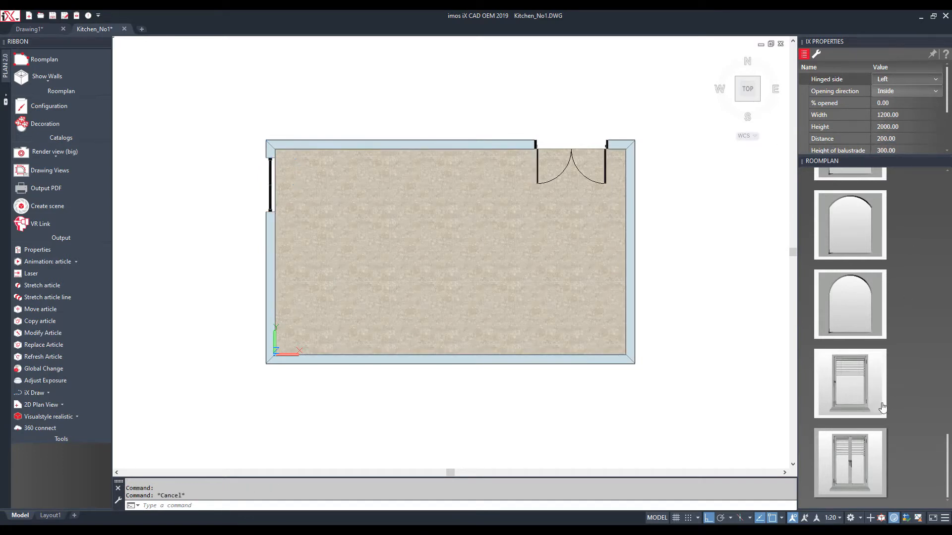
# Place three shuttered windows along the bottom wall and switch to the isometric 3D view
pyautogui.click(849, 450)
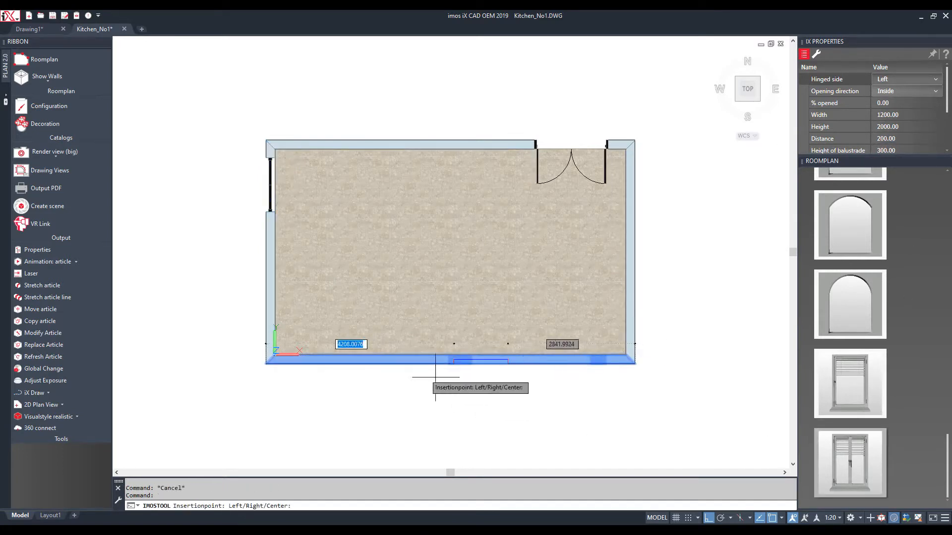
pyautogui.click(369, 323)
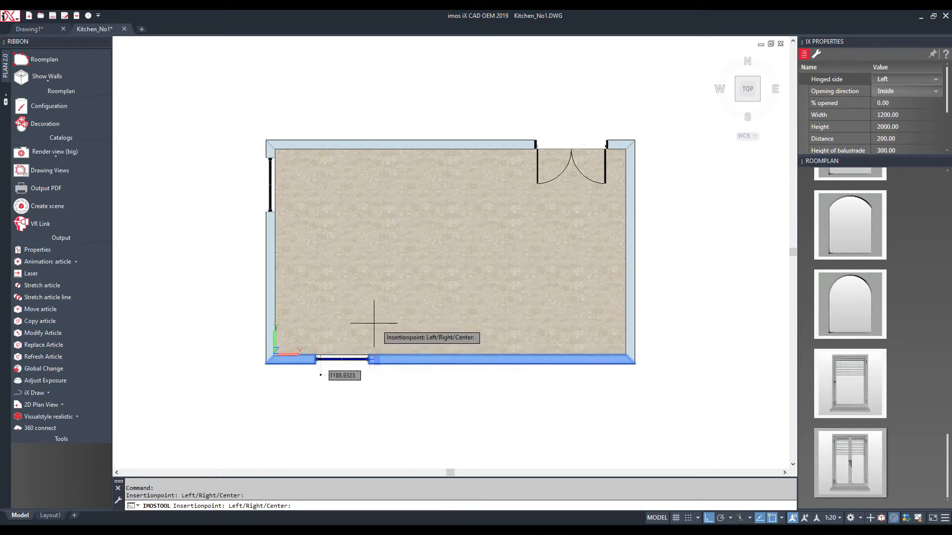
pyautogui.click(459, 327)
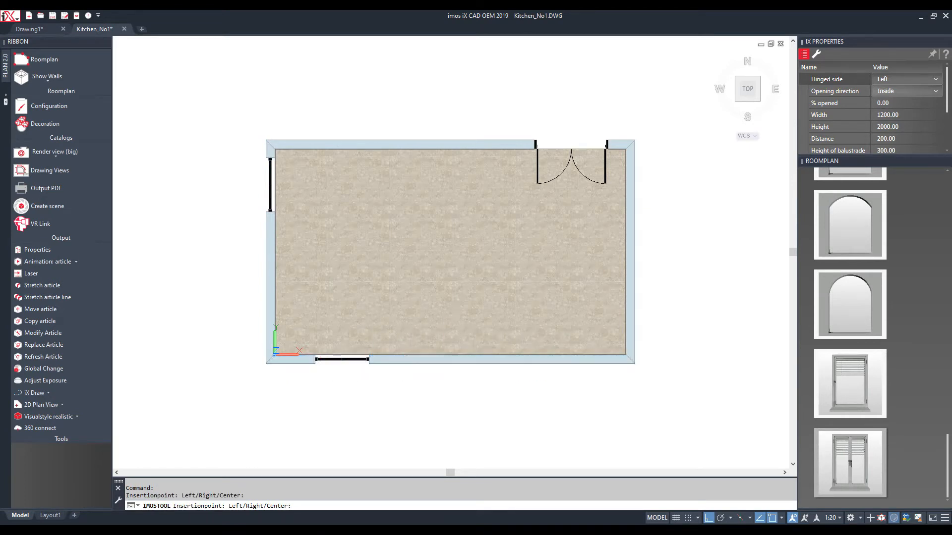
pyautogui.click(542, 332)
pyautogui.press('Escape')
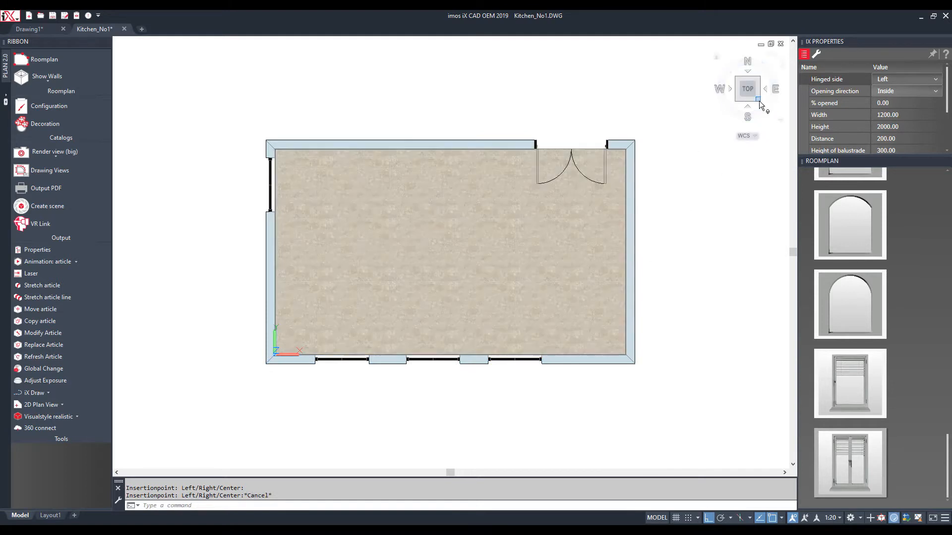
pyautogui.click(757, 99)
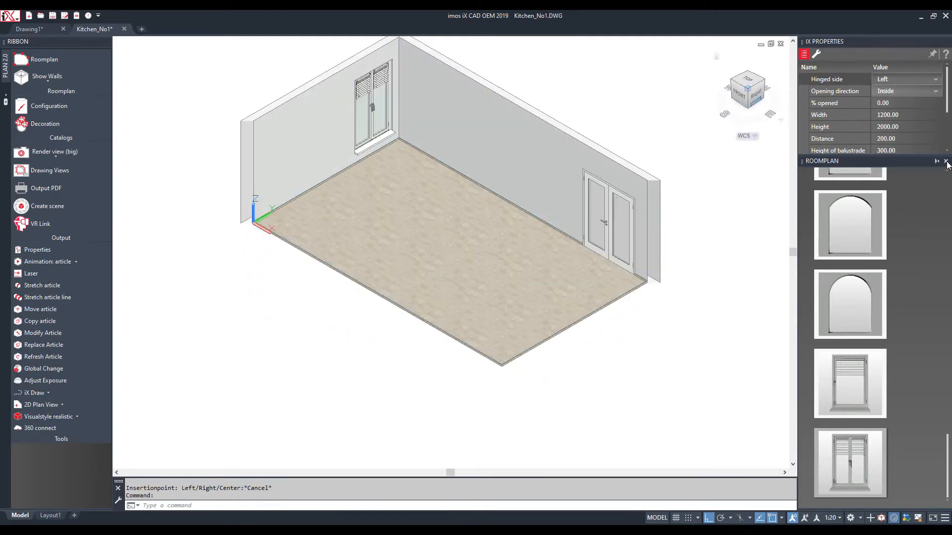
# Give the door wall the dark iX_UNI Lava outside material
pyautogui.click(548, 159)
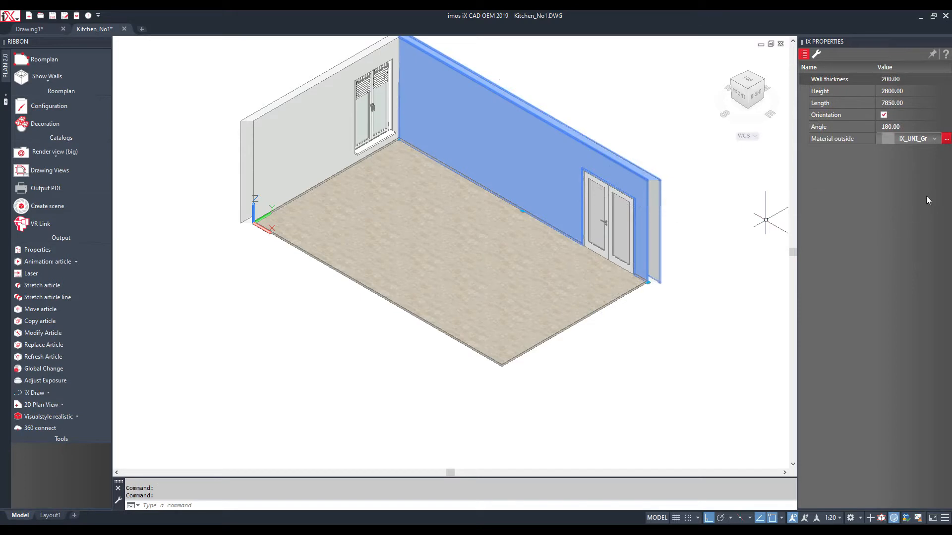
pyautogui.click(935, 138)
pyautogui.scroll(-5, 910, 208)
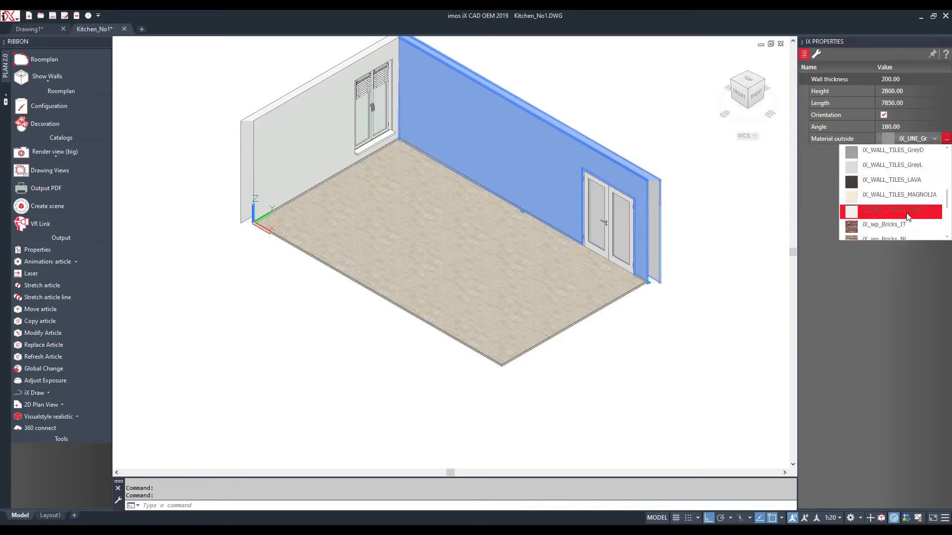
pyautogui.scroll(3, 905, 209)
pyautogui.moveTo(895, 197)
pyautogui.scroll(2, 895, 194)
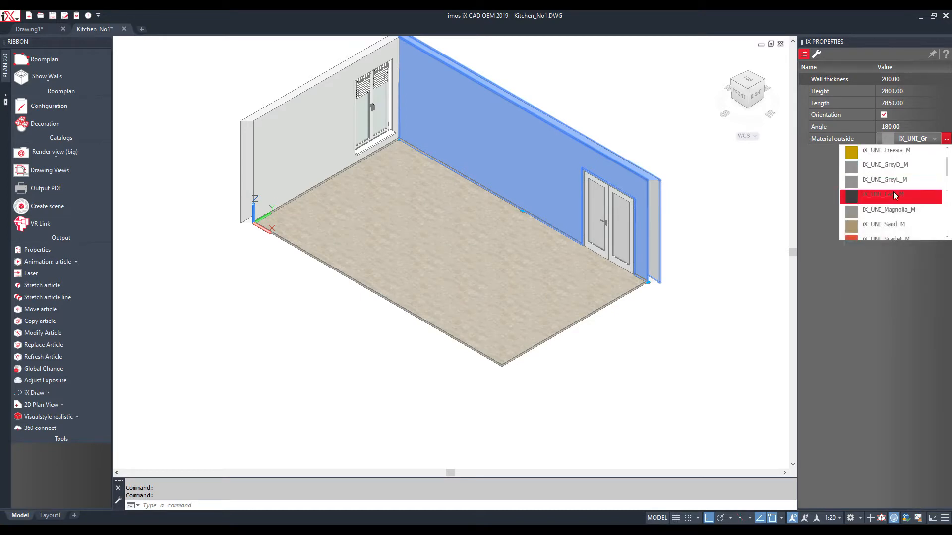
pyautogui.click(890, 196)
pyautogui.click(732, 233)
pyautogui.press('Escape')
pyautogui.press('Escape')
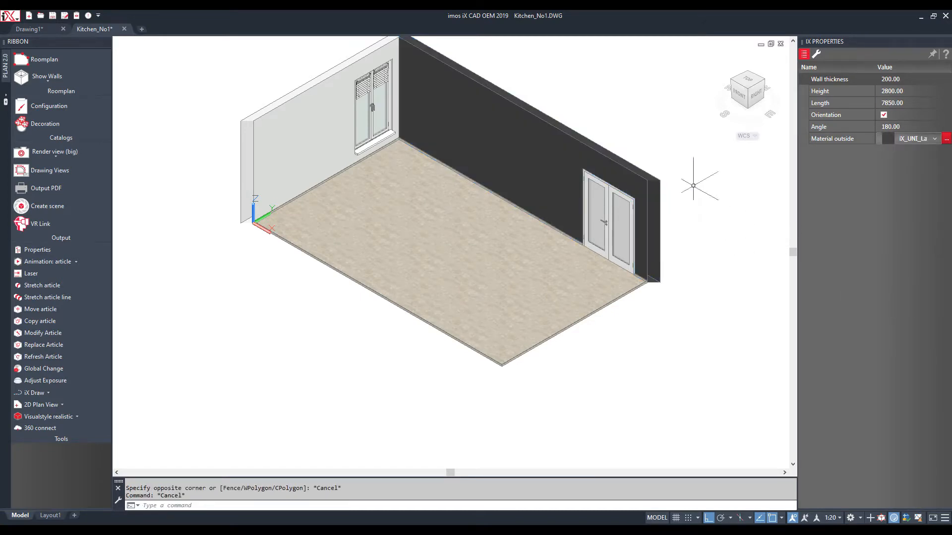
# Open Configuration and the Kitchen catalog's global settings
pyautogui.scroll(2, 378, 100)
pyautogui.scroll(4, 642, 113)
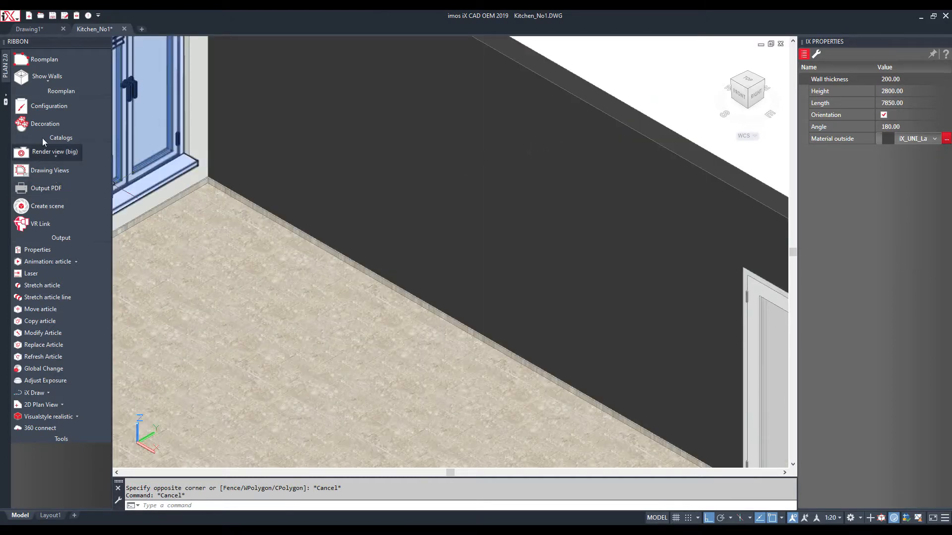
pyautogui.click(49, 108)
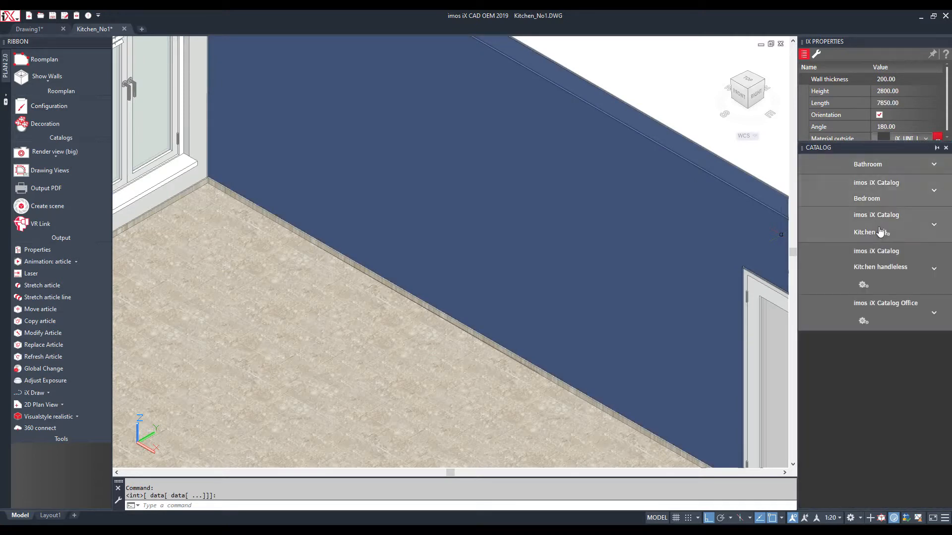
pyautogui.click(885, 234)
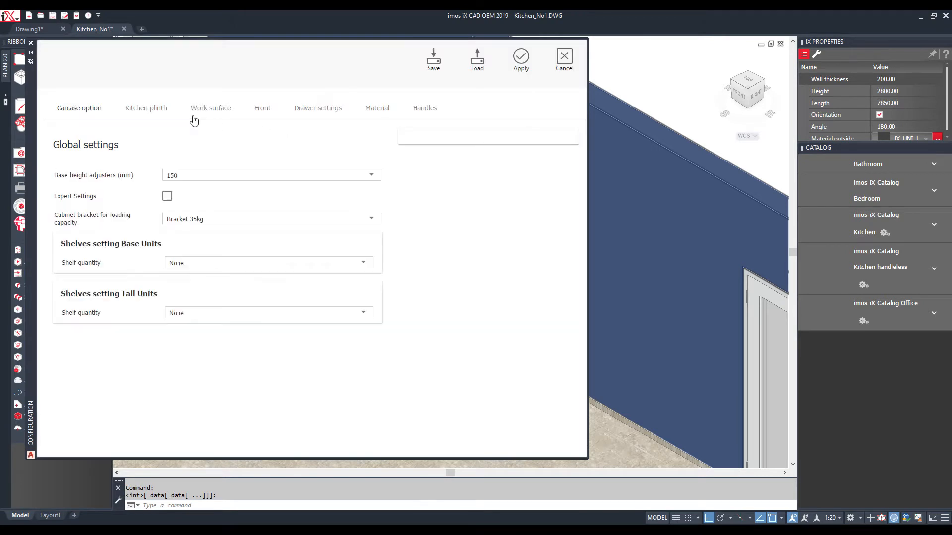
# Set the plinth to White HighGloss and the work surface to Cement Matt
pyautogui.click(156, 114)
pyautogui.scroll(-3, 196, 258)
pyautogui.click(197, 259)
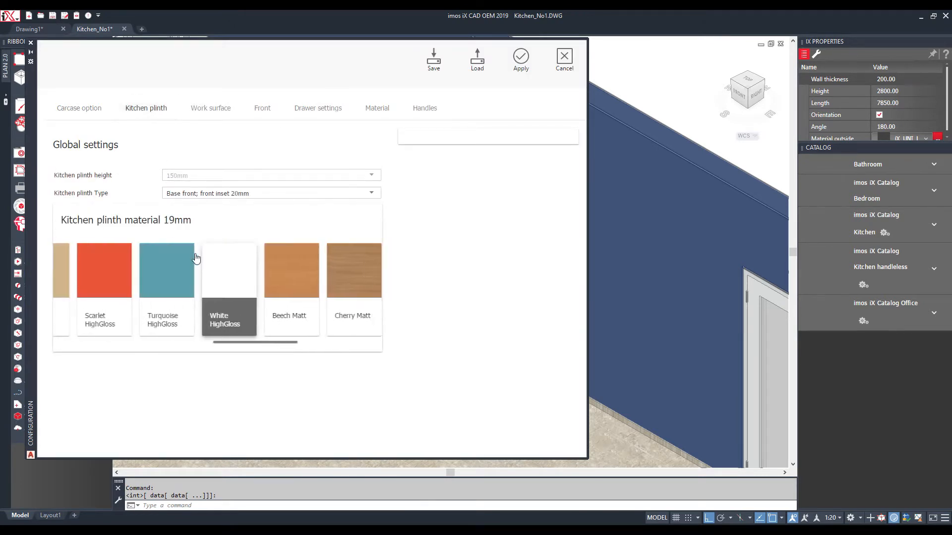
pyautogui.click(211, 108)
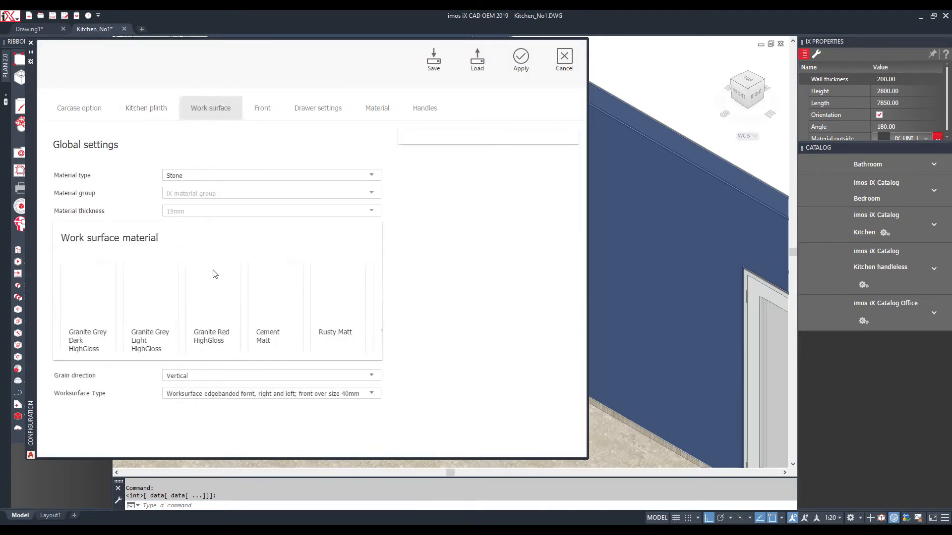
pyautogui.scroll(-10, 211, 306)
pyautogui.click(211, 307)
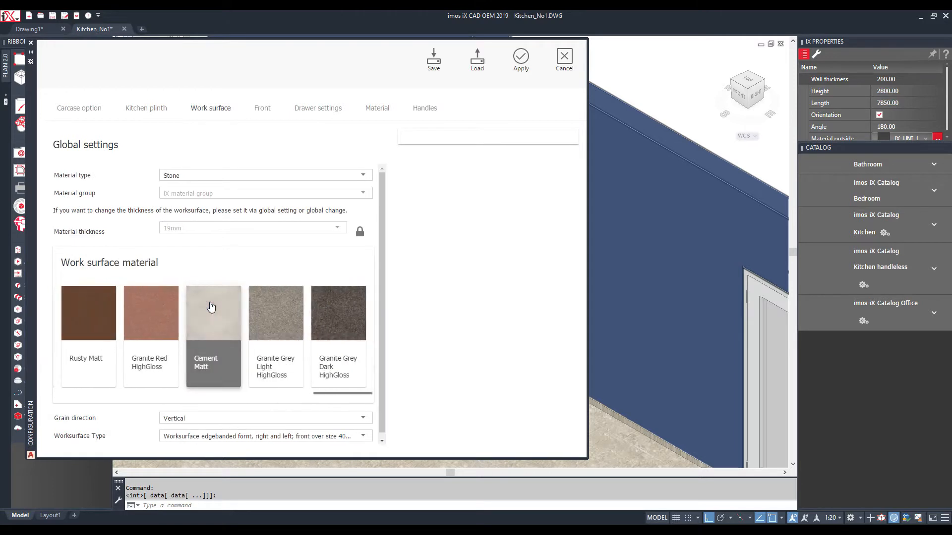
# Choose uni colour Magnolia HighGloss fronts and Handle 352, then apply the global settings
pyautogui.click(263, 109)
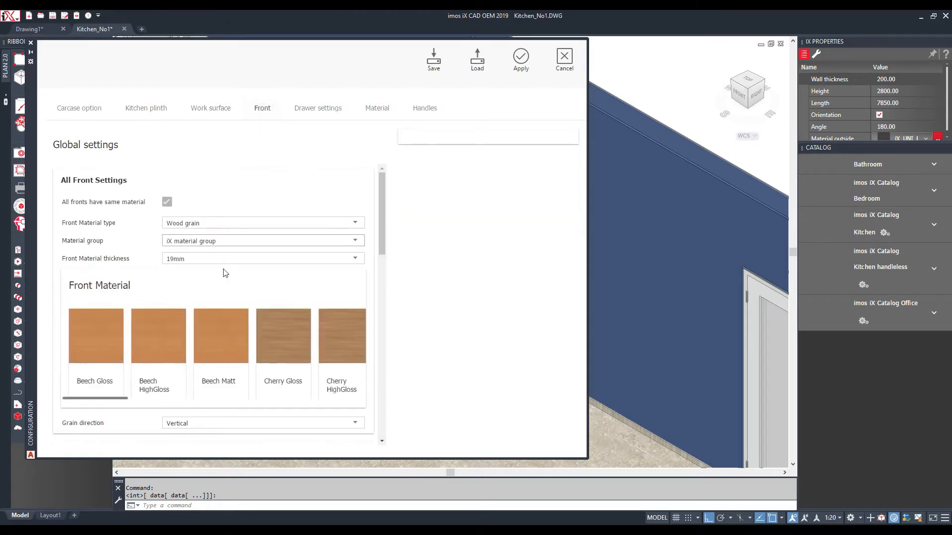
pyautogui.click(217, 224)
pyautogui.click(188, 224)
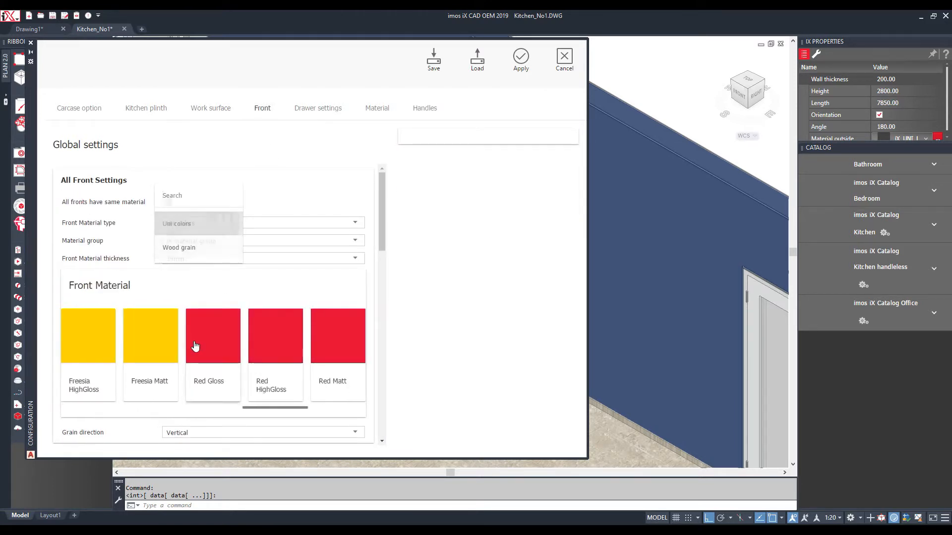
pyautogui.scroll(-3, 194, 345)
pyautogui.scroll(-10, 194, 344)
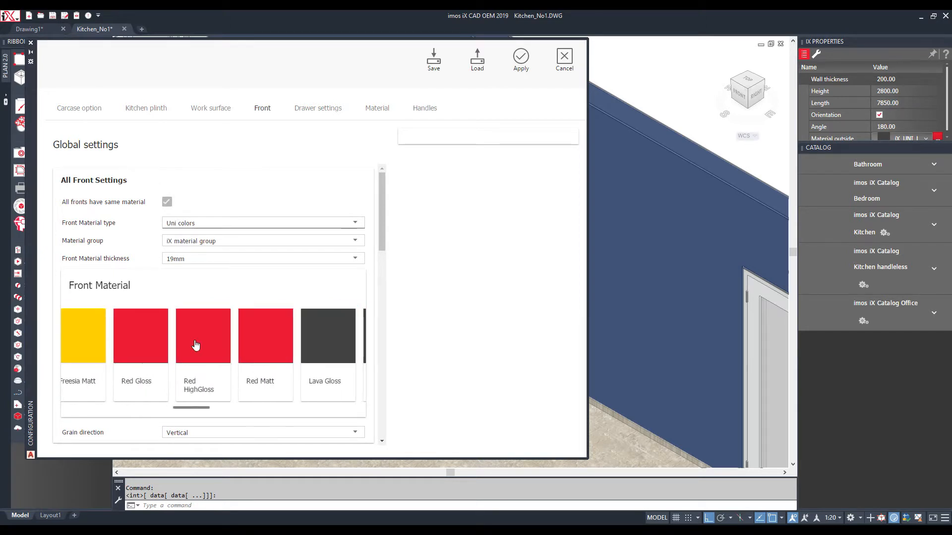
pyautogui.click(194, 345)
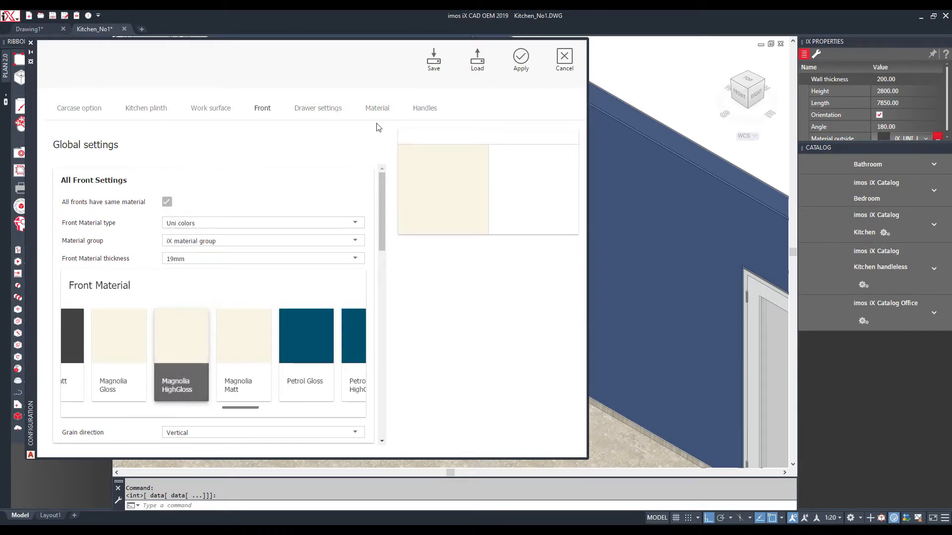
pyautogui.click(425, 109)
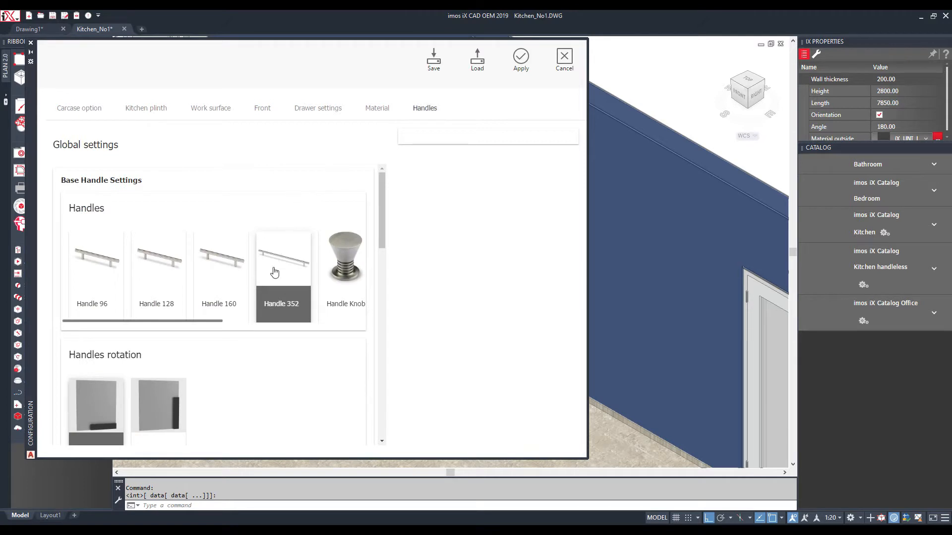
pyautogui.click(228, 269)
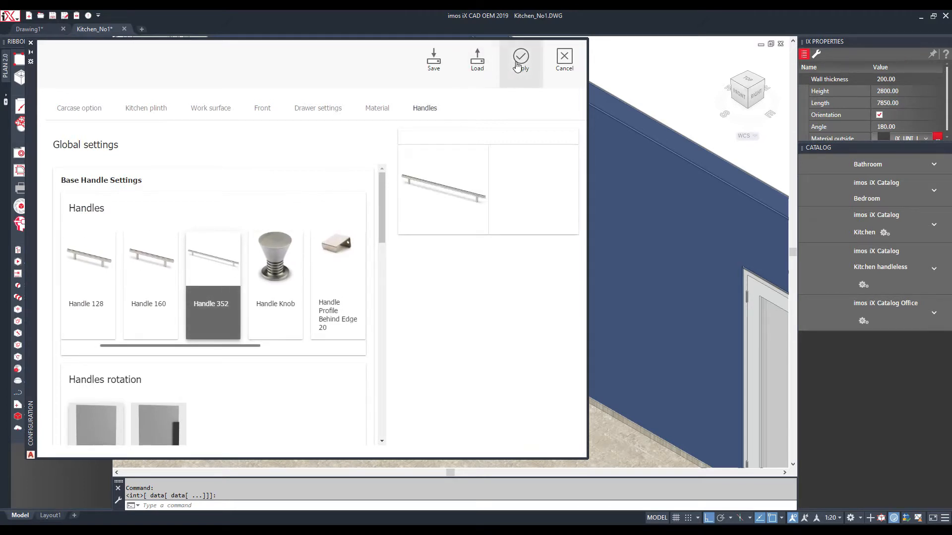
pyautogui.click(517, 65)
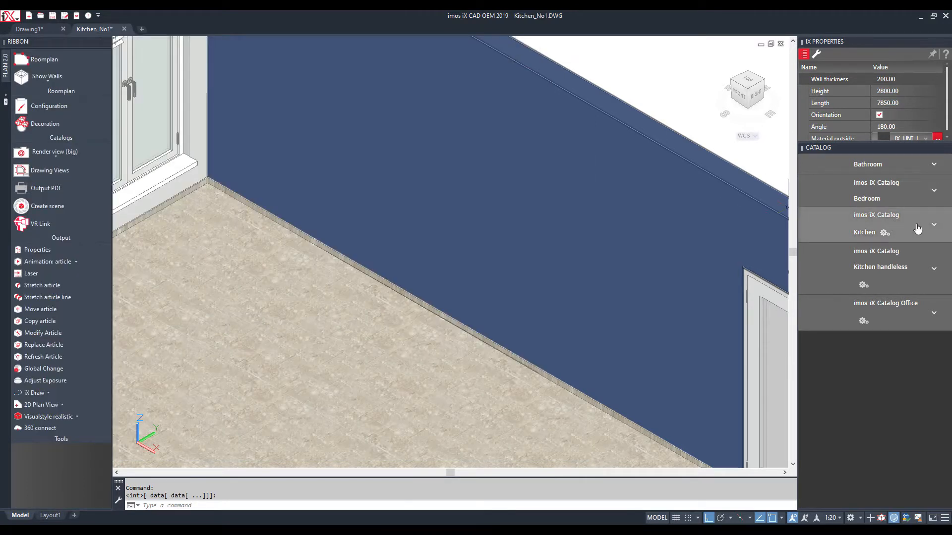
# Open the two-drawer base unit from the Kitchen catalog's base units with drawers
pyautogui.click(933, 229)
pyautogui.click(896, 282)
pyautogui.scroll(-3, 891, 273)
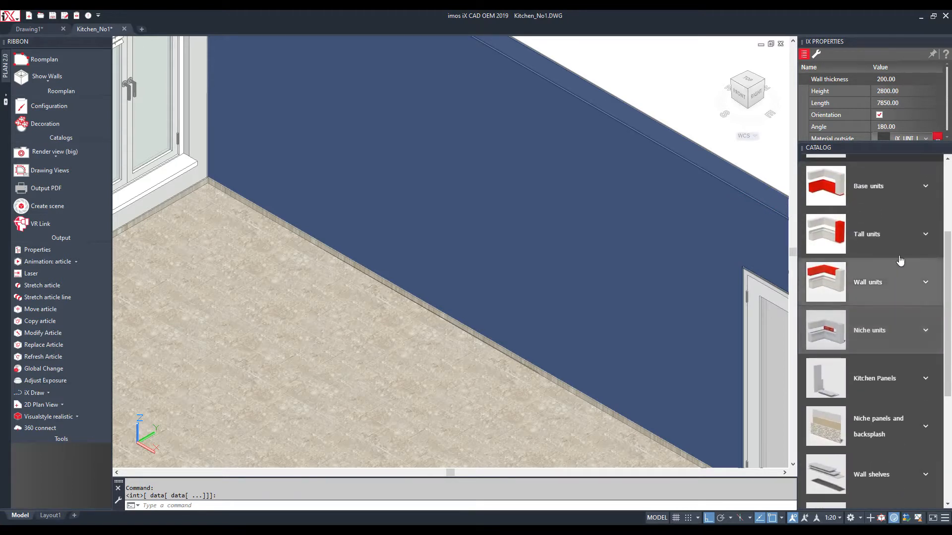
pyautogui.scroll(1, 893, 267)
pyautogui.moveTo(846, 186)
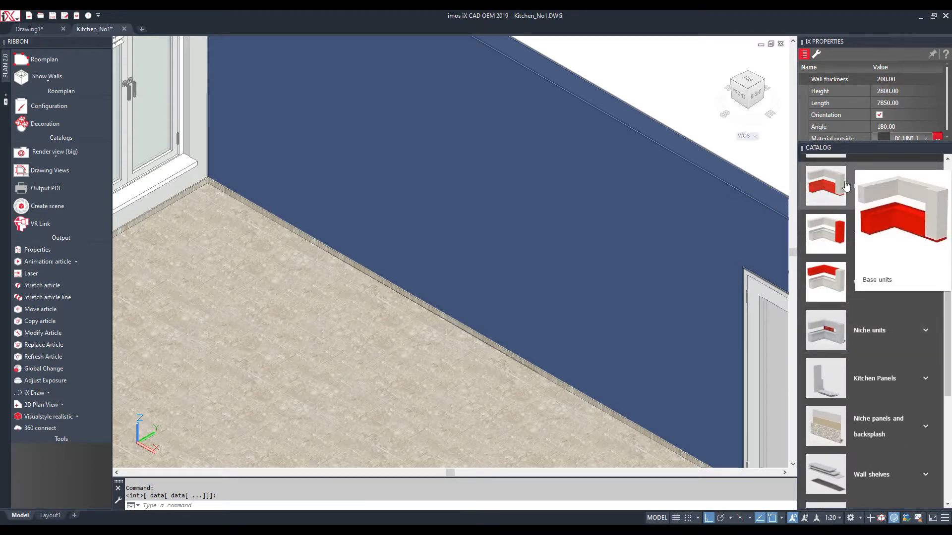
pyautogui.click(925, 187)
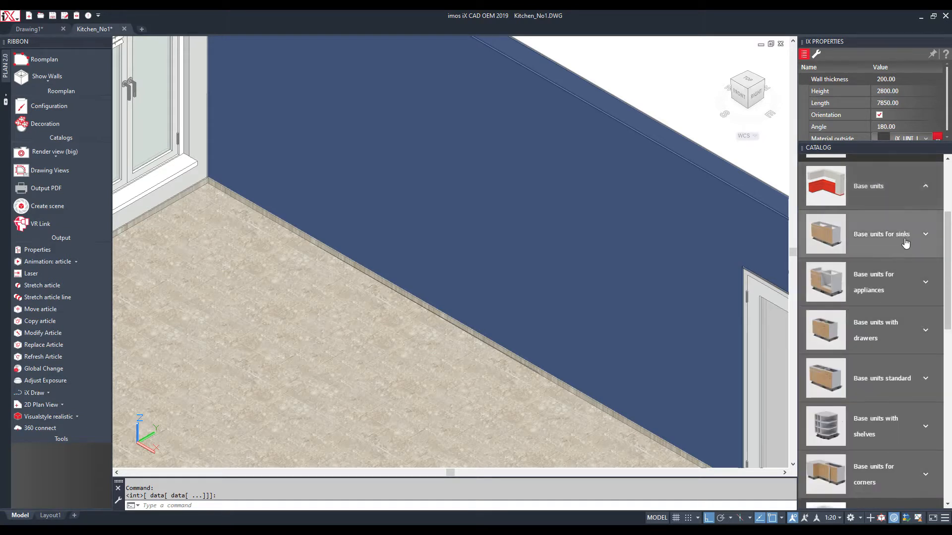
pyautogui.click(925, 332)
pyautogui.scroll(-2, 901, 252)
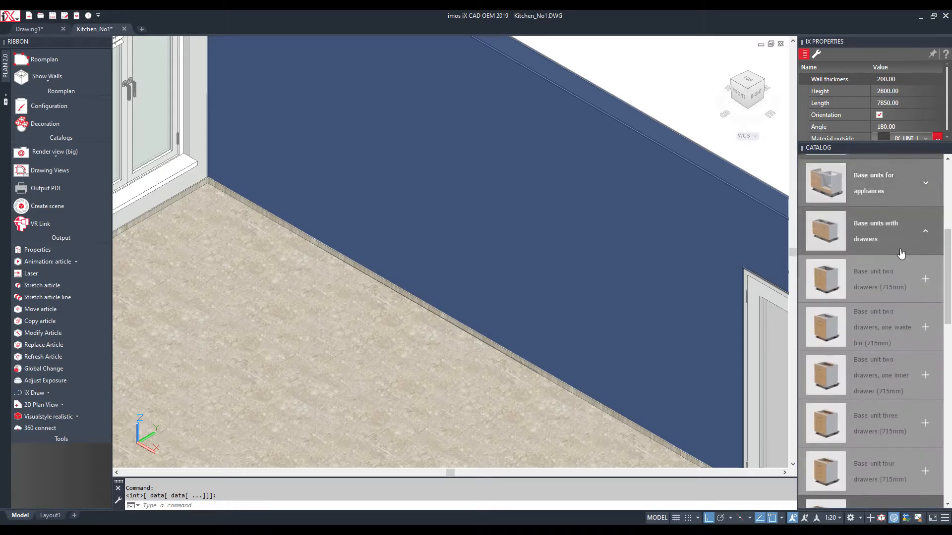
pyautogui.click(873, 275)
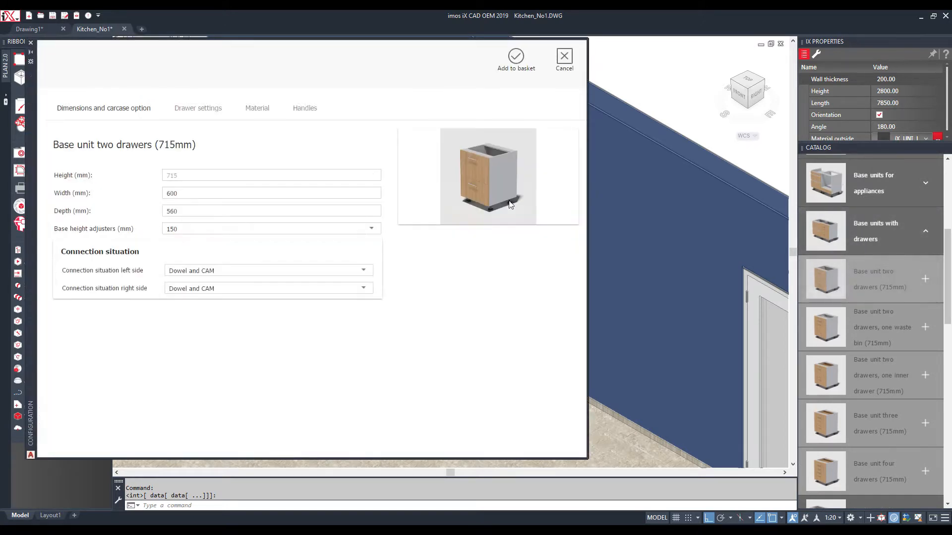
# Set the unit's width to 900 and place it against the back wall beside the door
pyautogui.moveTo(192, 191); pyautogui.dragTo(162, 195)
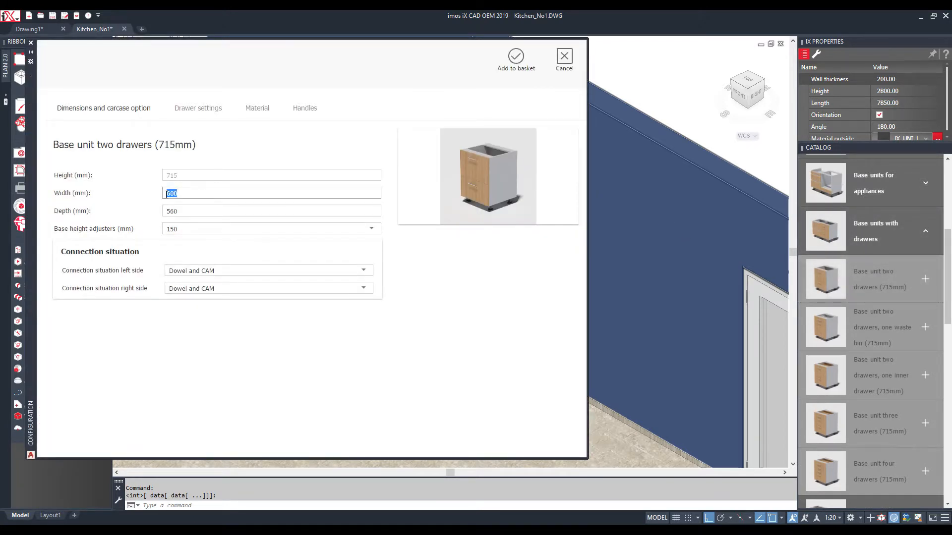
pyautogui.click(516, 56)
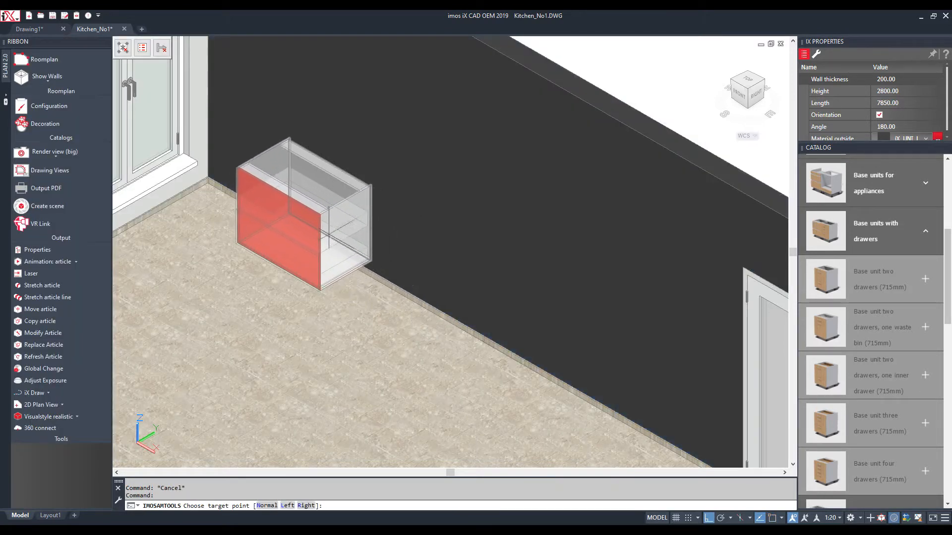
pyautogui.press('Escape')
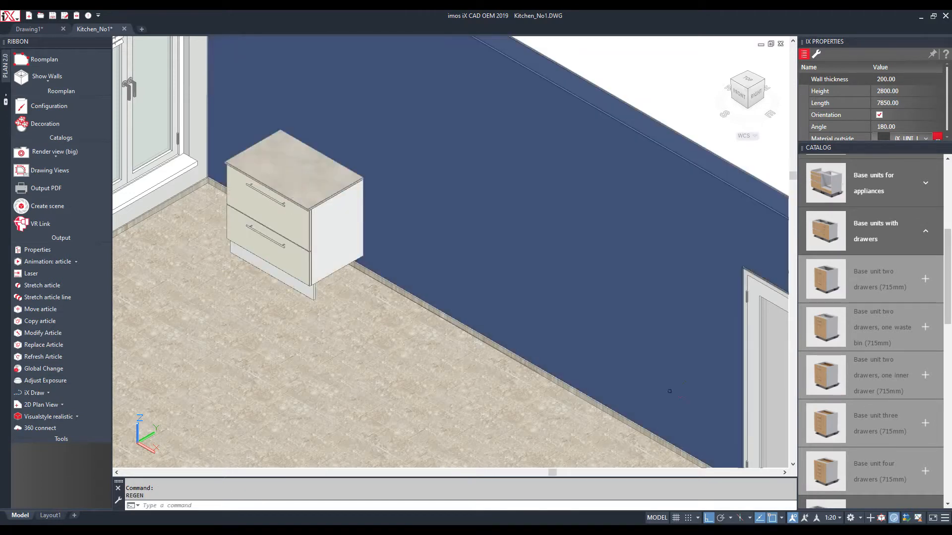
# Search 'coo' and configure the 900mm cooker unit with Gaggenau oven, Jenn Air gas cooktop and Miele hood
pyautogui.scroll(5, 855, 248)
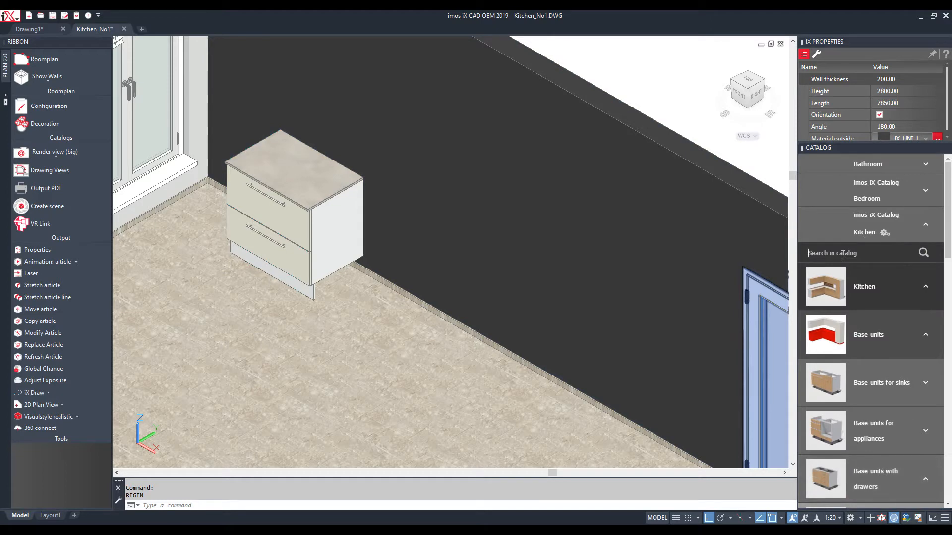
pyautogui.press('Return')
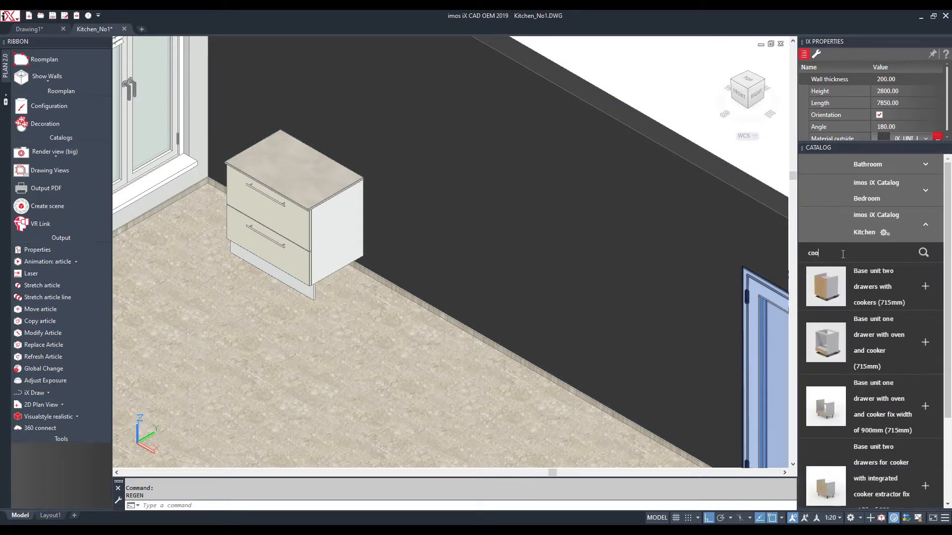
pyautogui.click(823, 406)
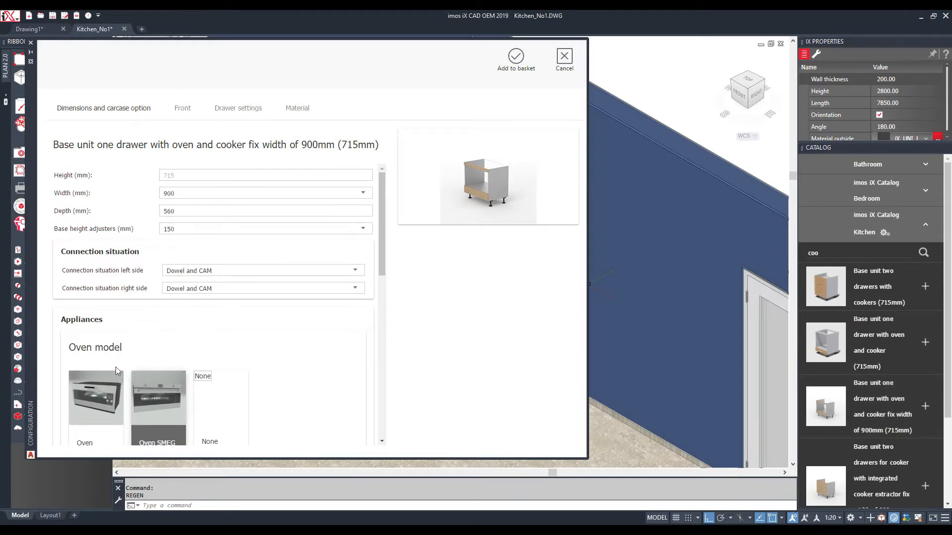
pyautogui.click(109, 391)
pyautogui.scroll(-5, 303, 276)
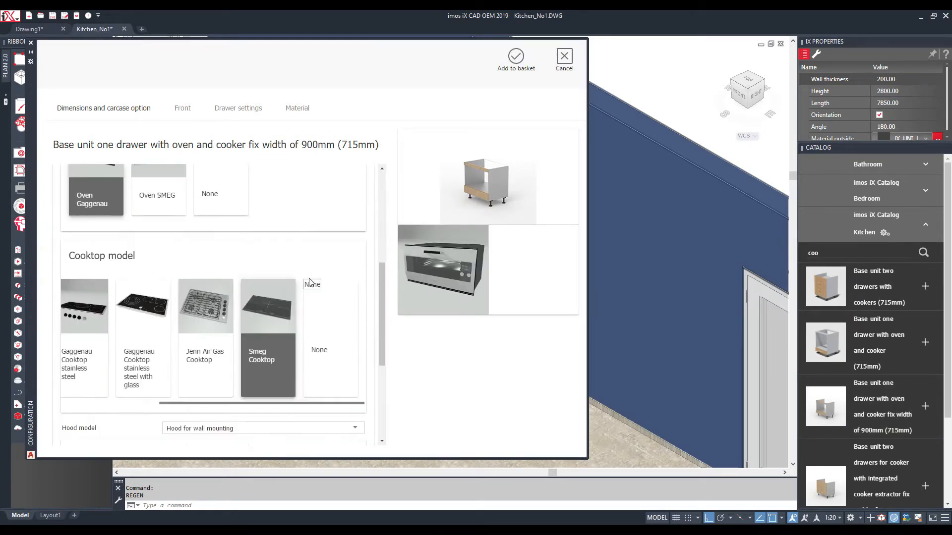
pyautogui.click(210, 301)
pyautogui.scroll(-3, 209, 301)
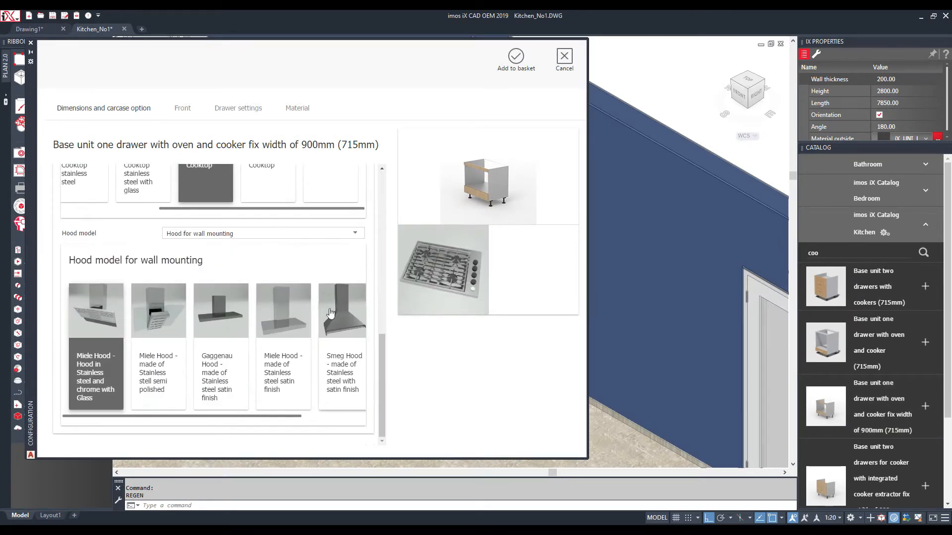
pyautogui.click(289, 313)
# Place the cooker unit beside the drawer unit and accept the C-construction update
pyautogui.click(516, 58)
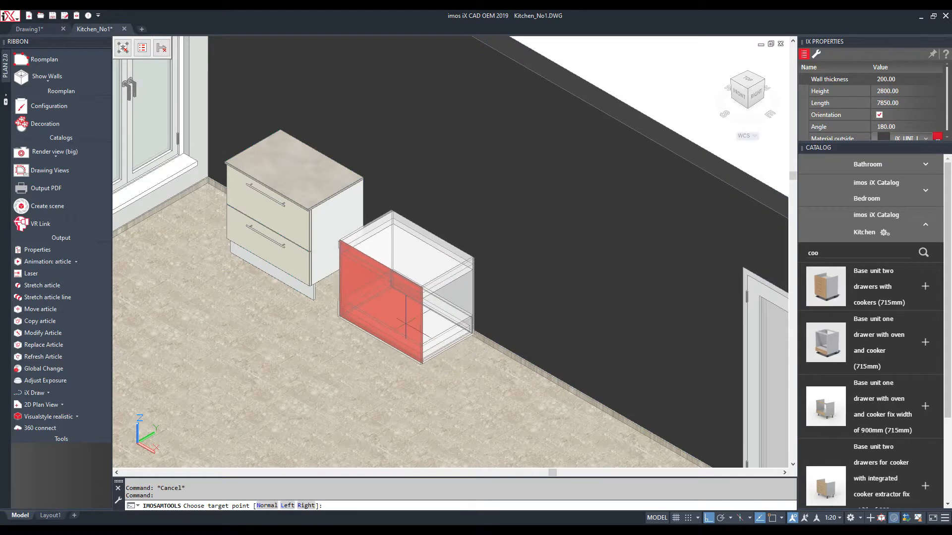
pyautogui.click(389, 292)
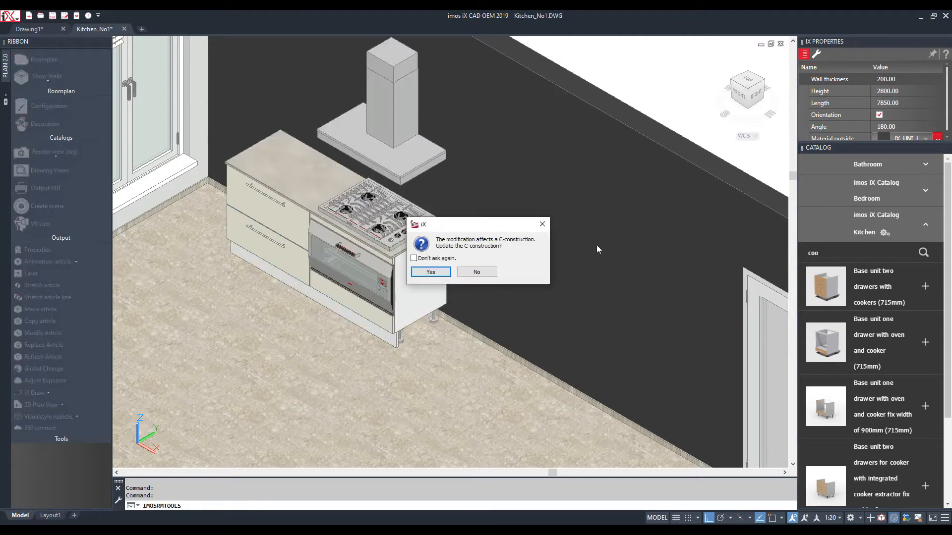
pyautogui.click(443, 271)
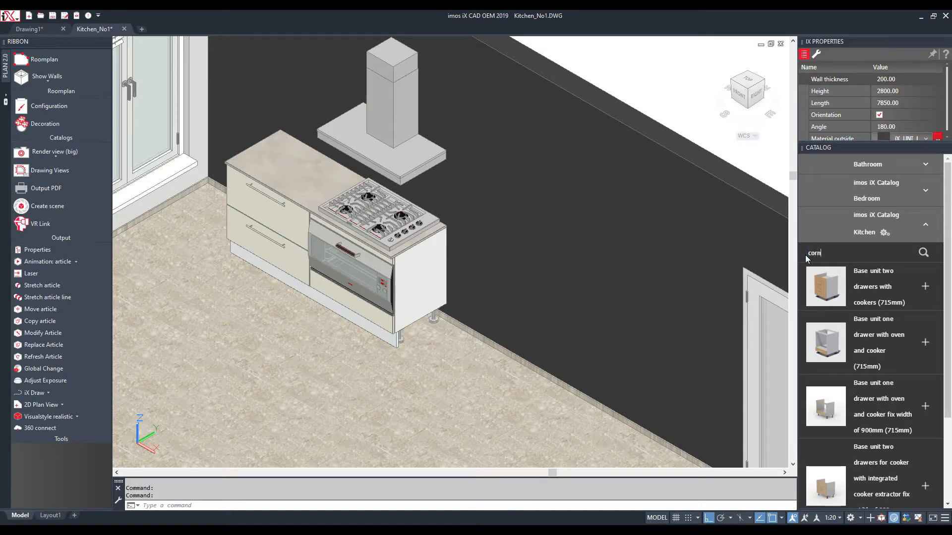
# Find a Base blind corner unit under 'corner' and place it next to the oven unit
pyautogui.press('Return')
pyautogui.scroll(-6, 848, 338)
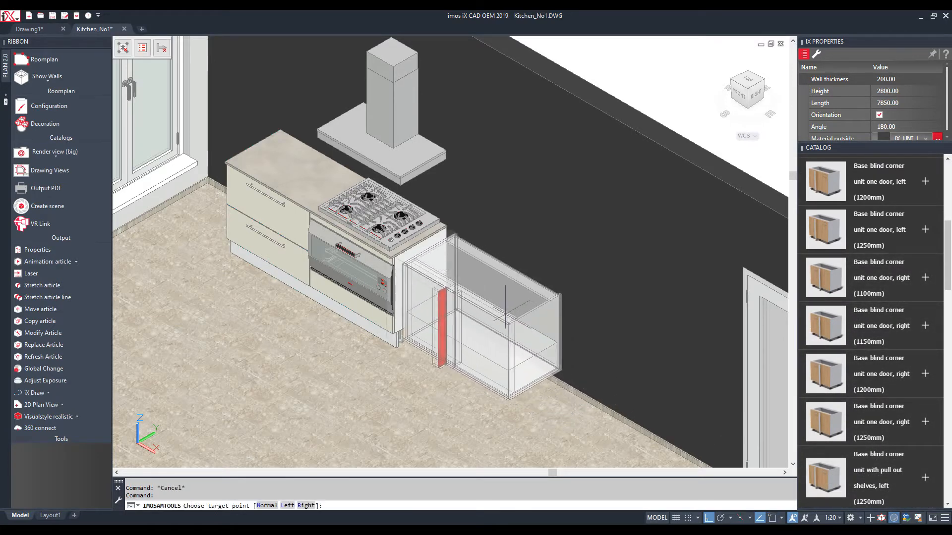
pyautogui.click(443, 313)
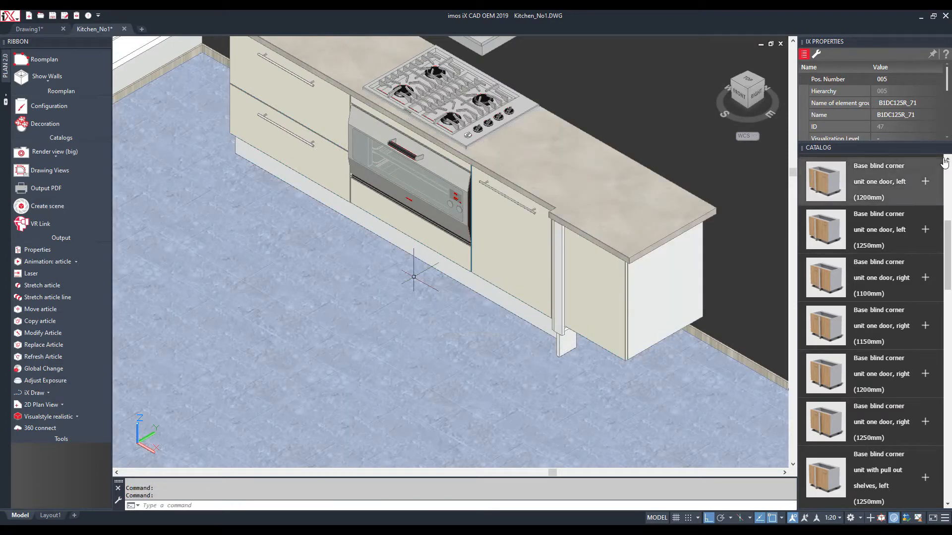
pyautogui.scroll(6, 873, 170)
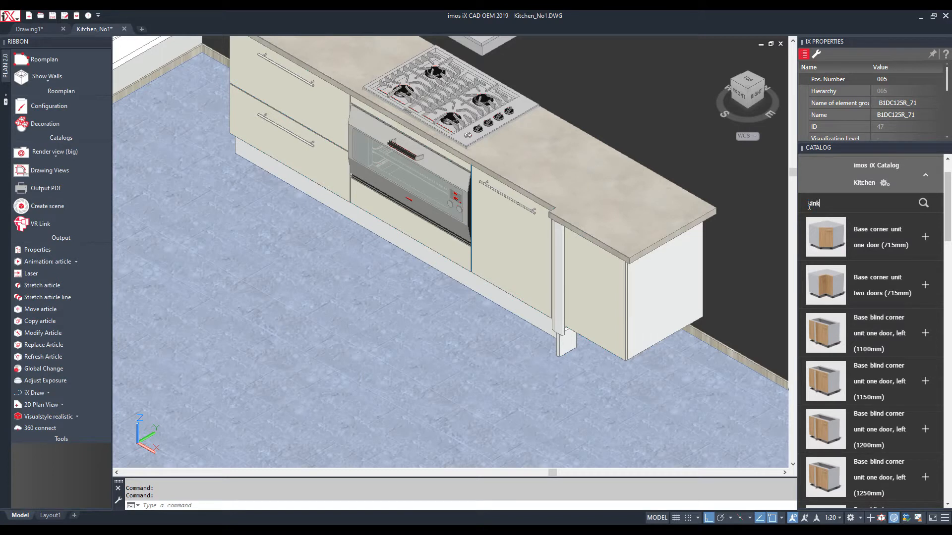
# Add a 900 mm wide Base unit one drawer for sink at the worktop corner
pyautogui.press('Return')
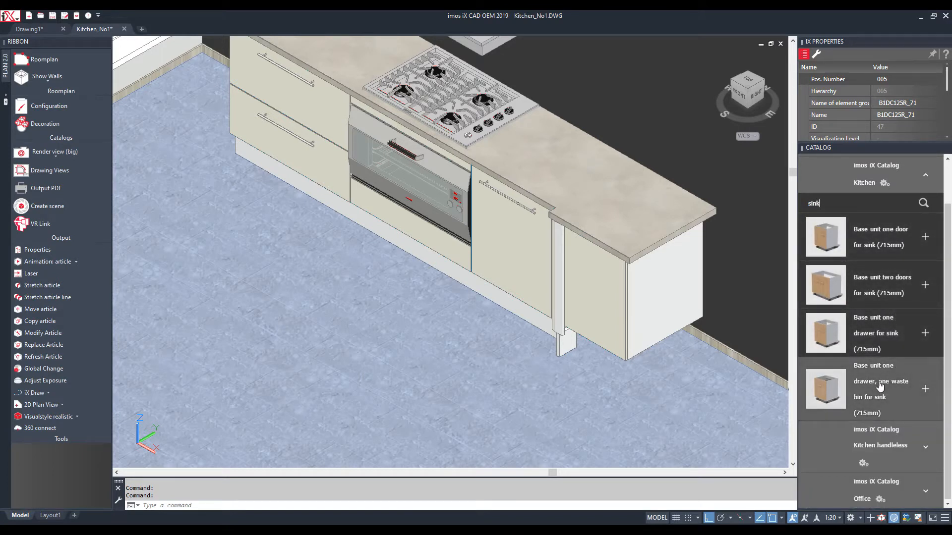
pyautogui.doubleClick(877, 339)
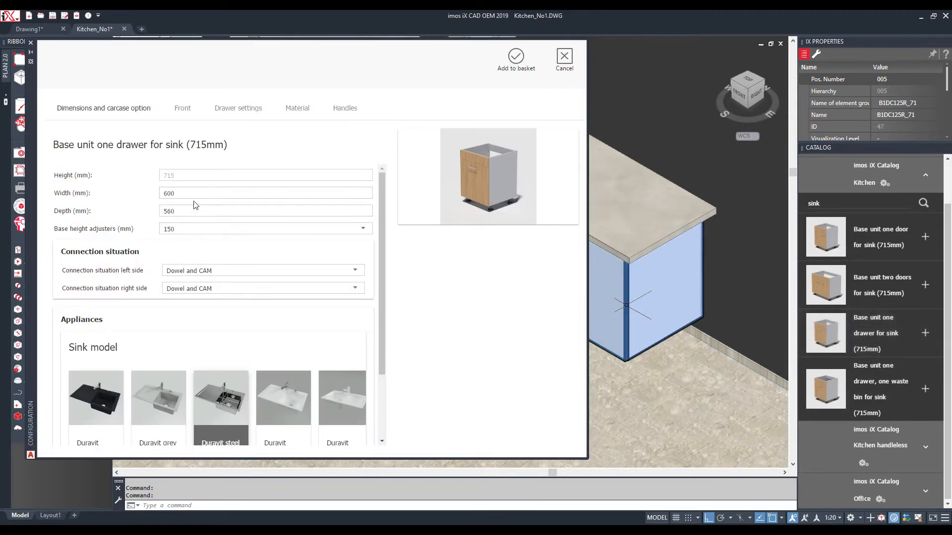
pyautogui.click(194, 195)
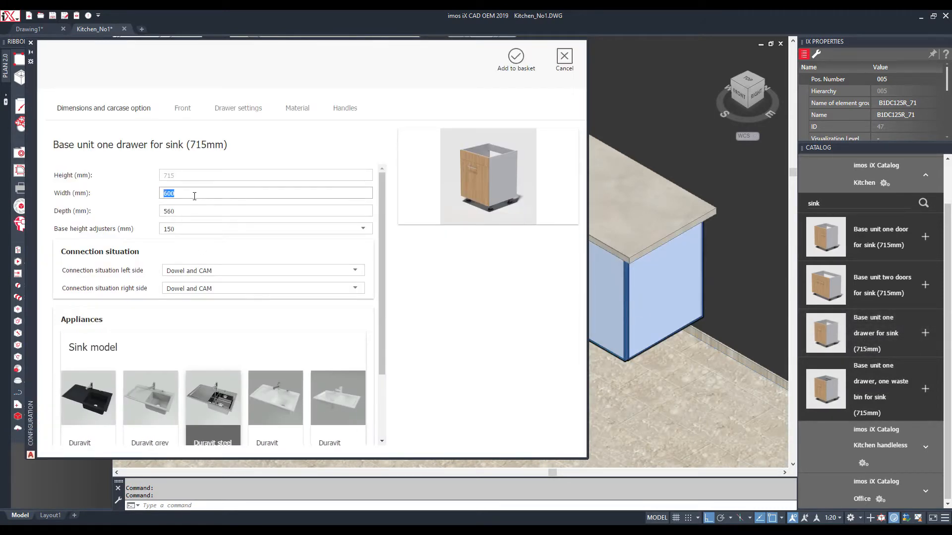
pyautogui.write('900')
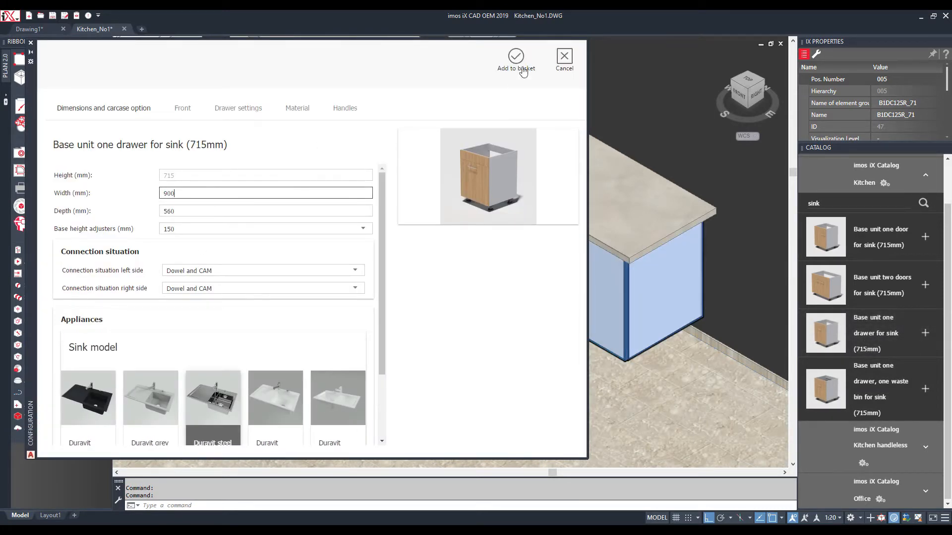
pyautogui.click(515, 57)
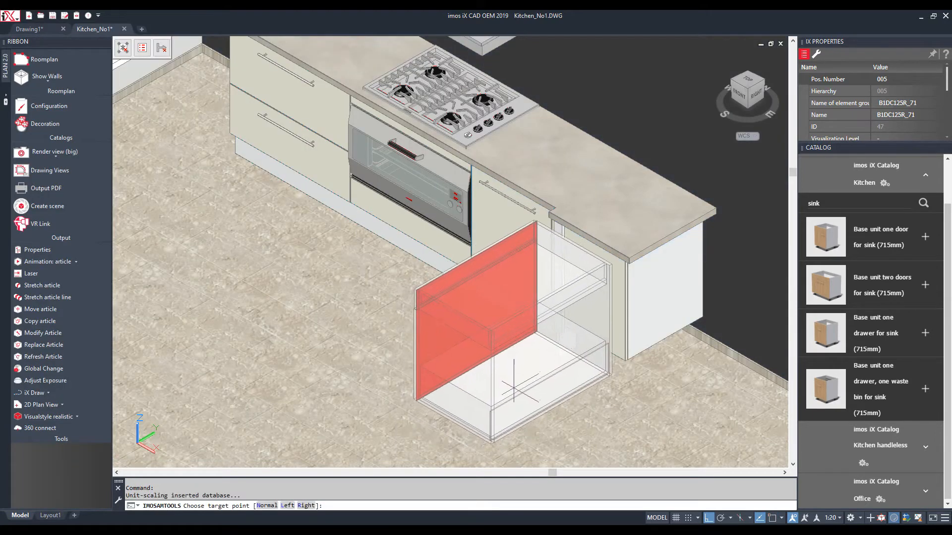
pyautogui.click(523, 382)
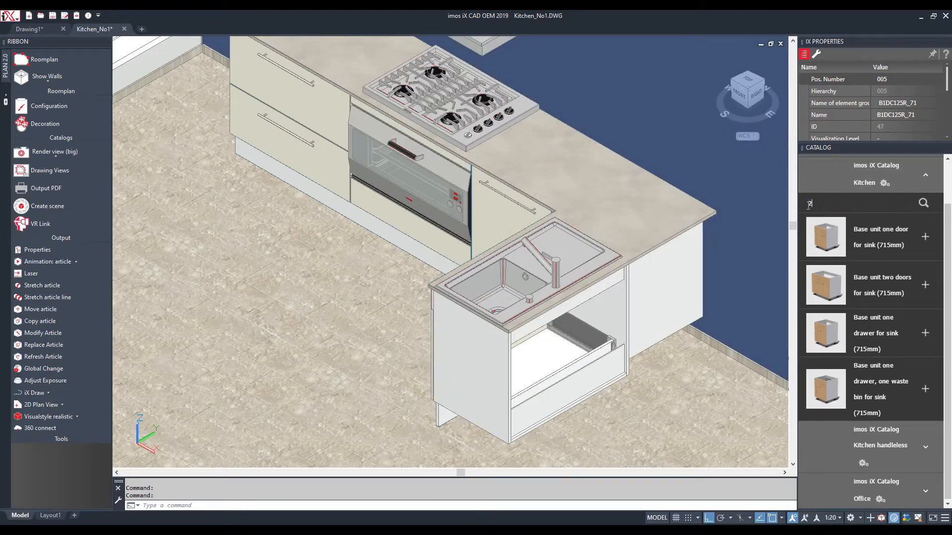
# Place a Base unit two drawers from the '2dr' search left of the sink
pyautogui.press('Return')
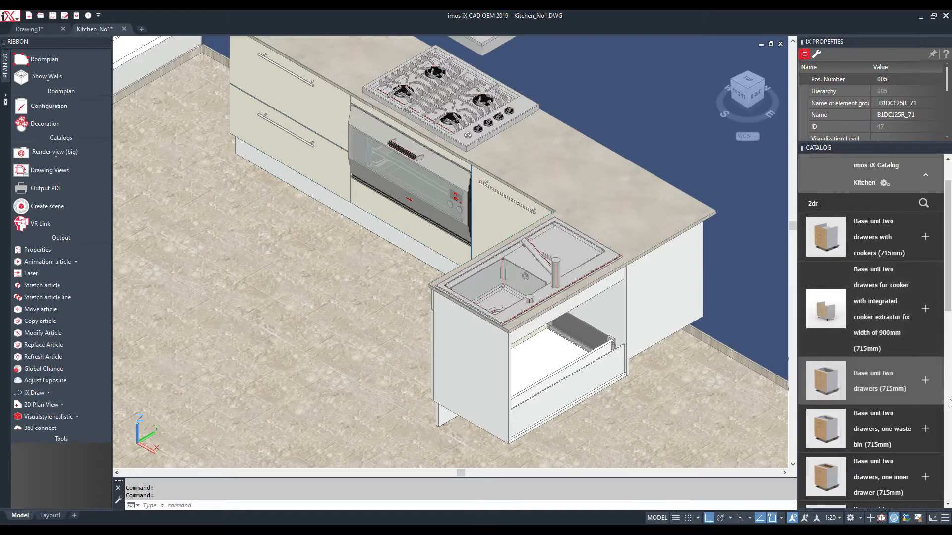
pyautogui.click(926, 381)
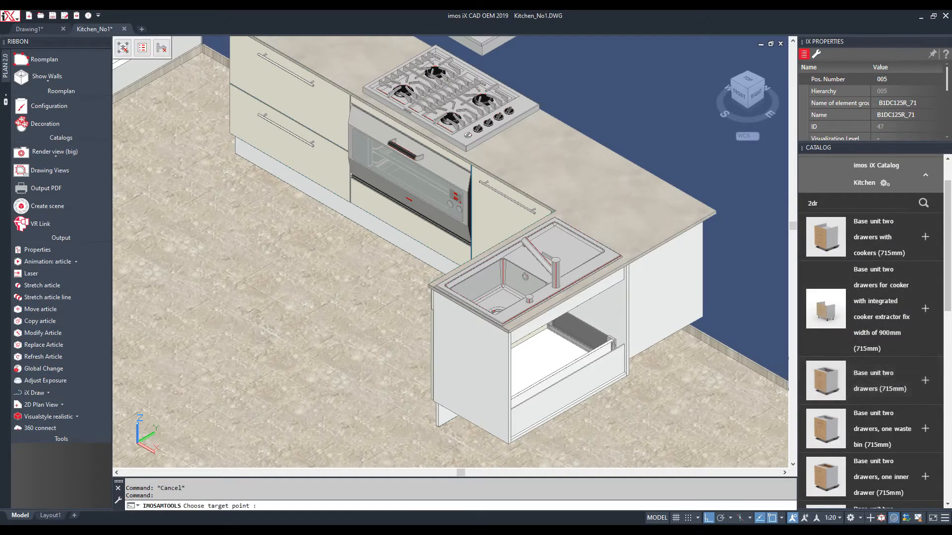
pyautogui.click(436, 442)
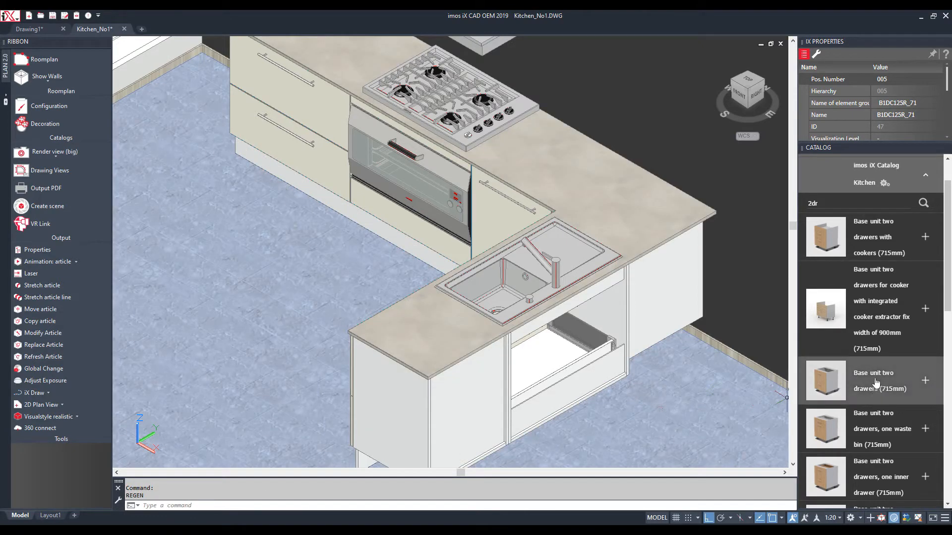
# Place a second two-drawer base unit, 700 mm wide, right of the sink
pyautogui.click(875, 379)
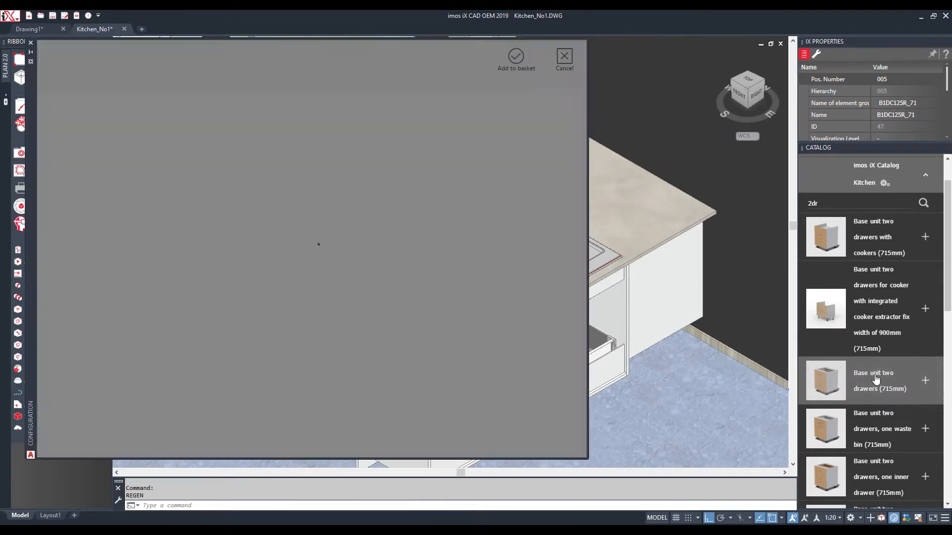
pyautogui.doubleClick(187, 193)
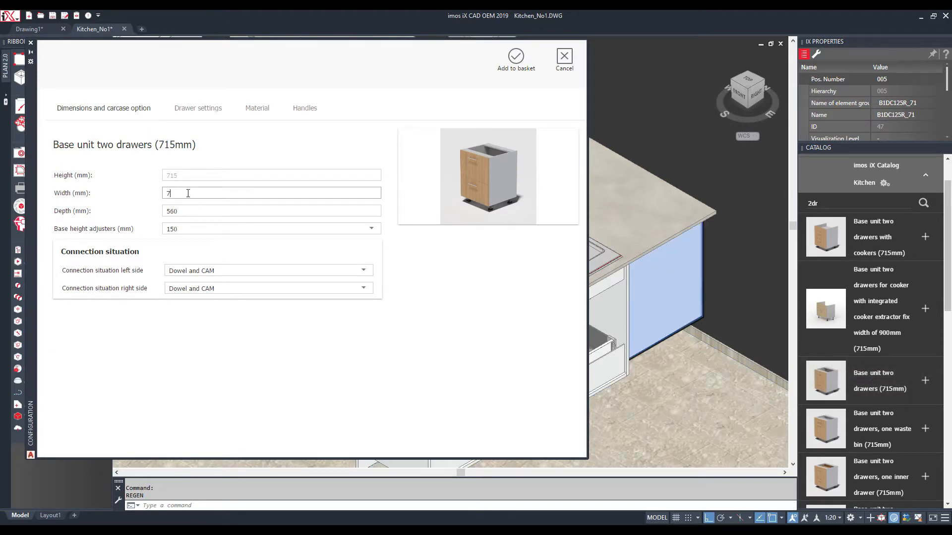
pyautogui.write('700')
pyautogui.doubleClick(187, 211)
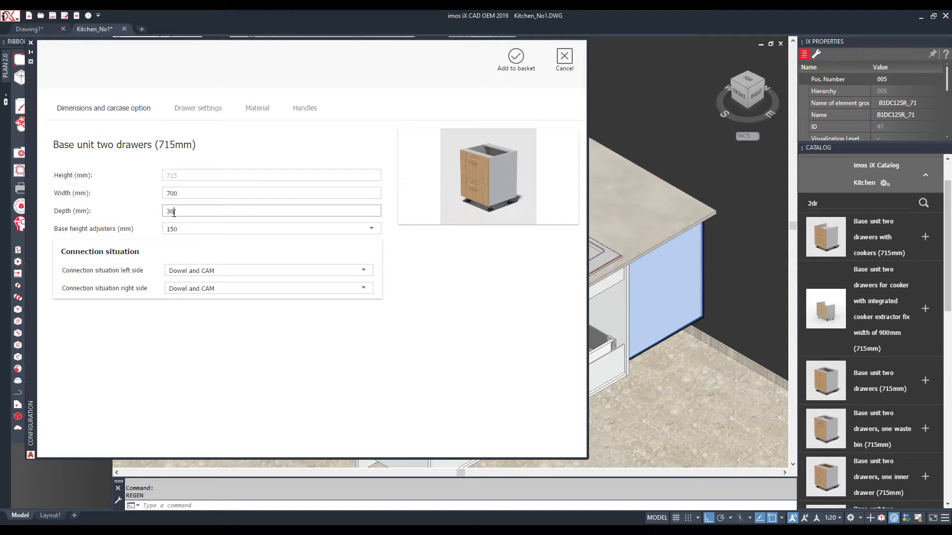
pyautogui.click(516, 57)
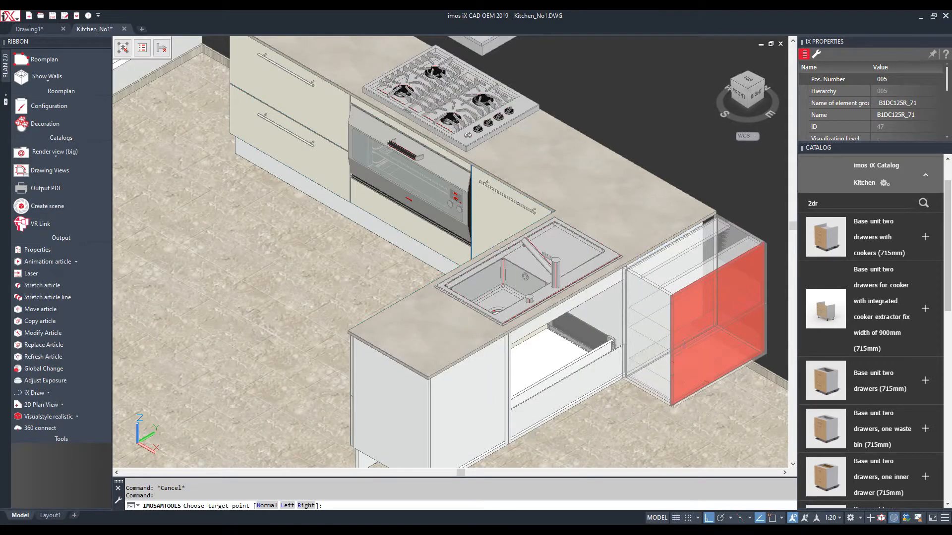
pyautogui.click(684, 369)
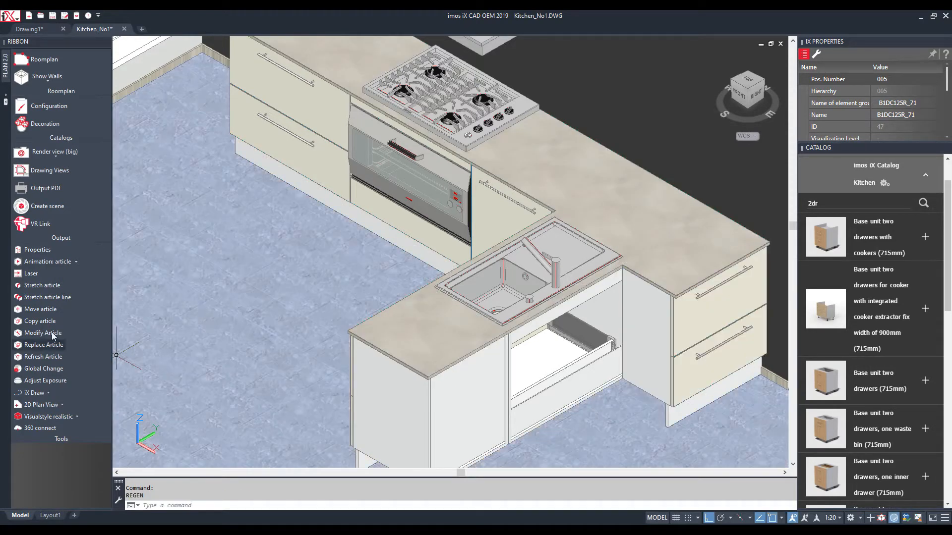
# Copy the right-hand two-drawer unit and place the copy further along the run
pyautogui.click(40, 321)
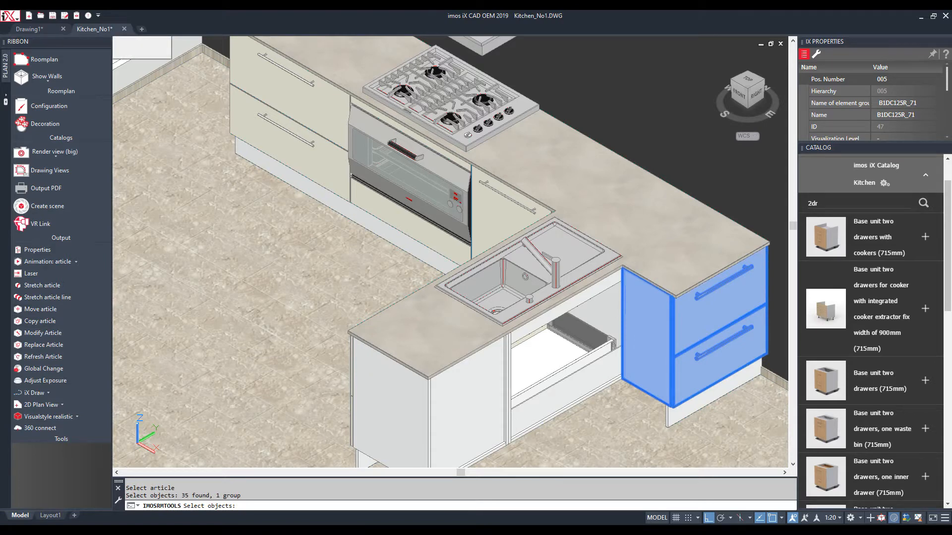
pyautogui.press('Return')
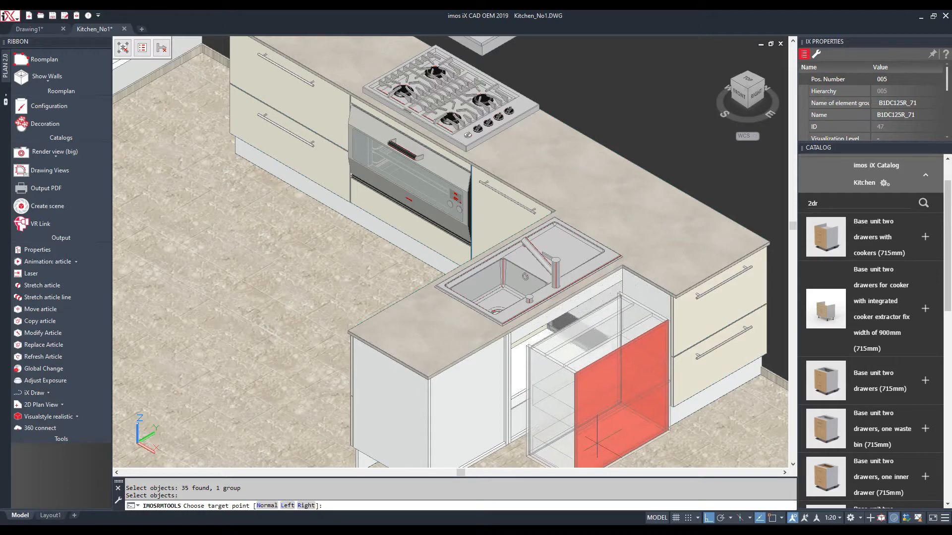
pyautogui.click(595, 423)
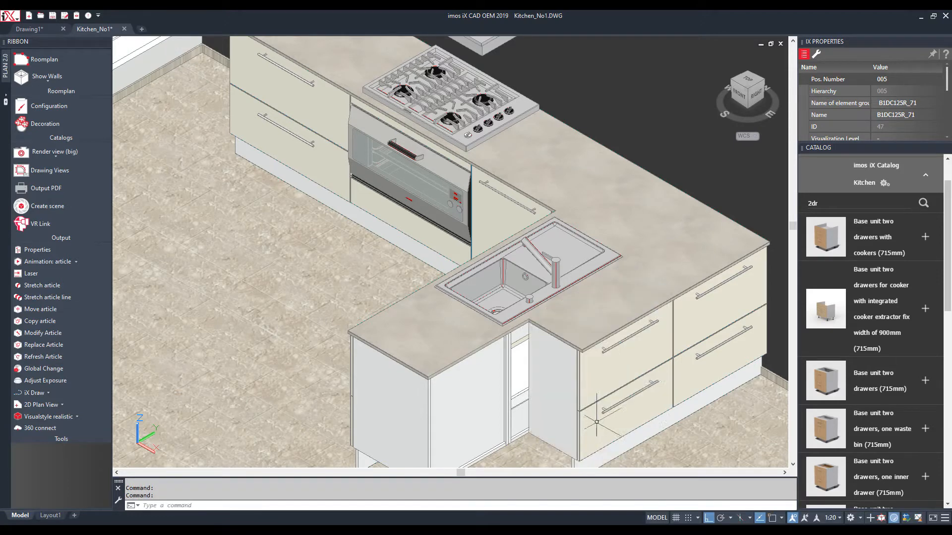
# Move the two-drawer base unit to a new position beside the sink
pyautogui.click(40, 321)
pyautogui.click(550, 373)
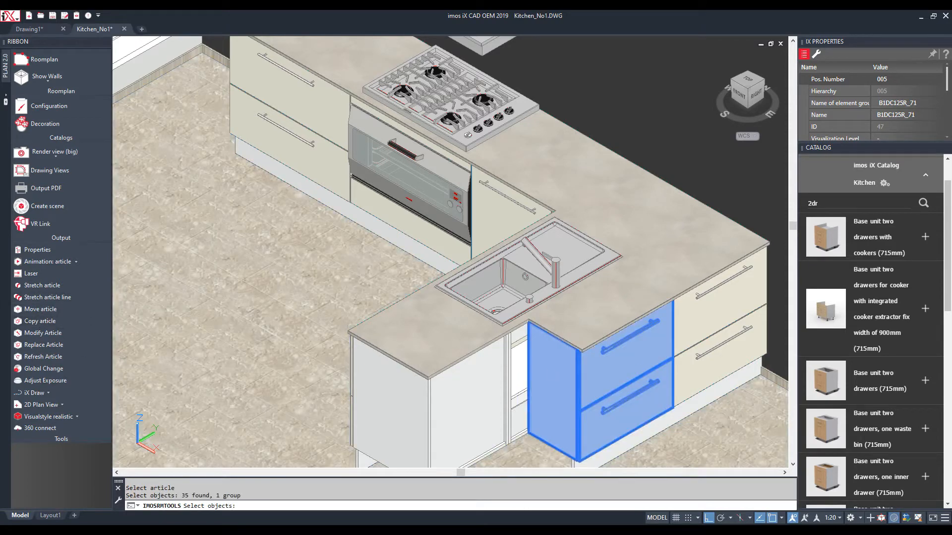
pyautogui.press('Return')
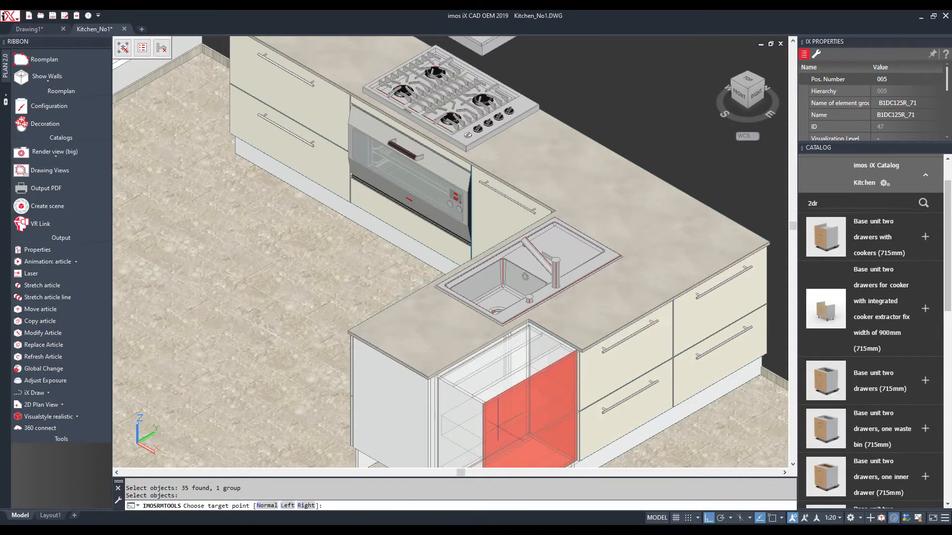
pyautogui.click(496, 426)
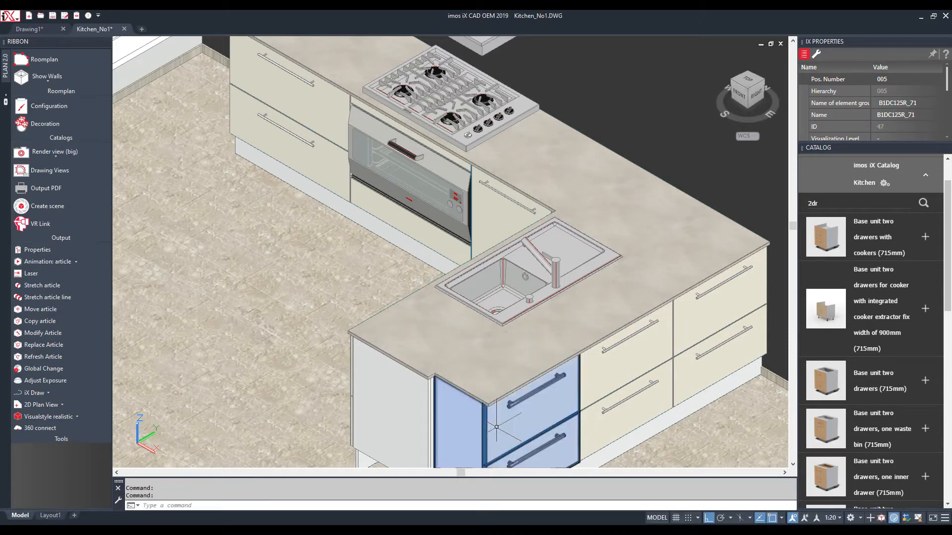
# Stretch the island-end cabinet to a narrower width so it fits the gap
pyautogui.scroll(2, 427, 449)
pyautogui.scroll(4, 430, 437)
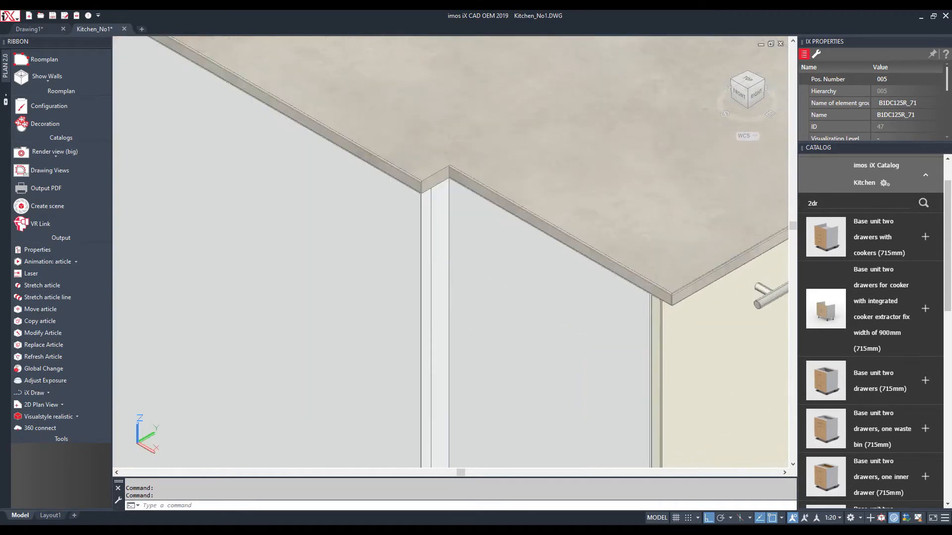
pyautogui.click(28, 289)
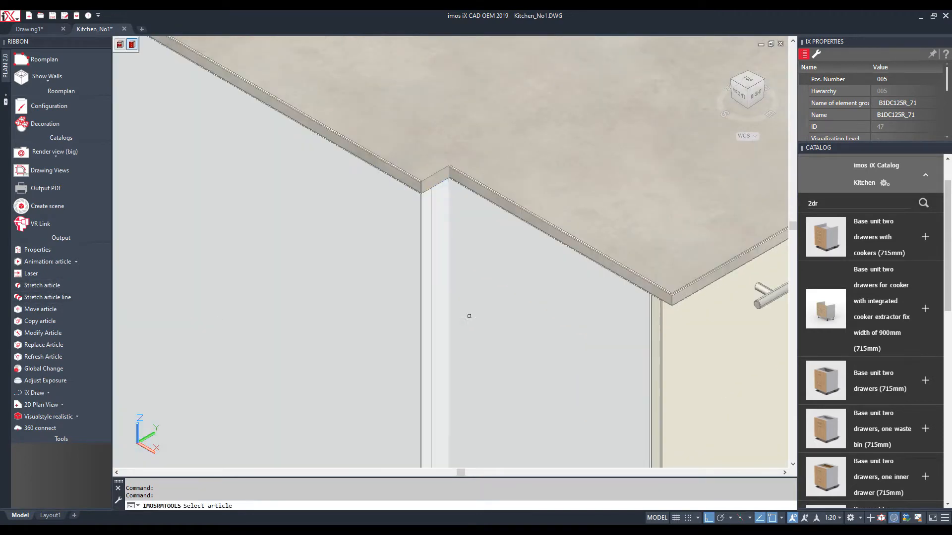
pyautogui.scroll(-1, 464, 311)
pyautogui.scroll(-2, 462, 311)
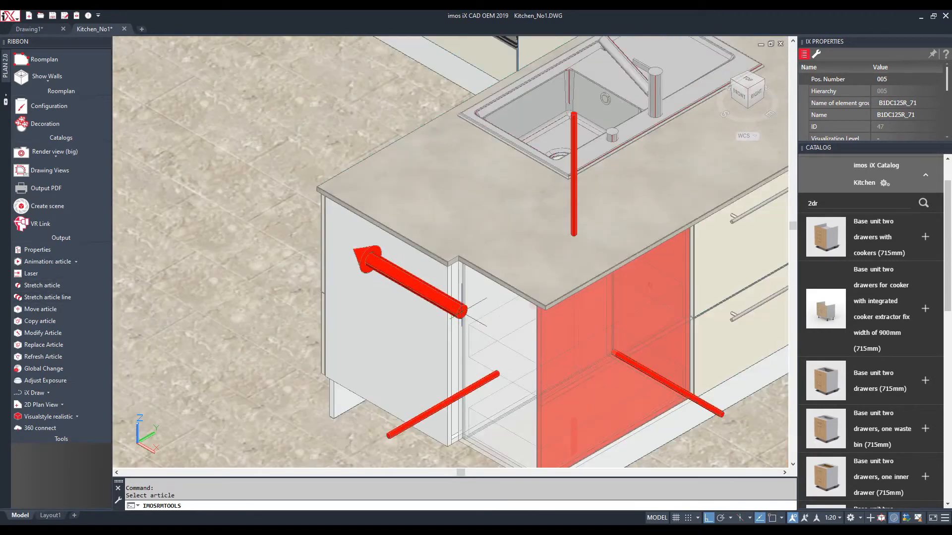
pyautogui.click(371, 431)
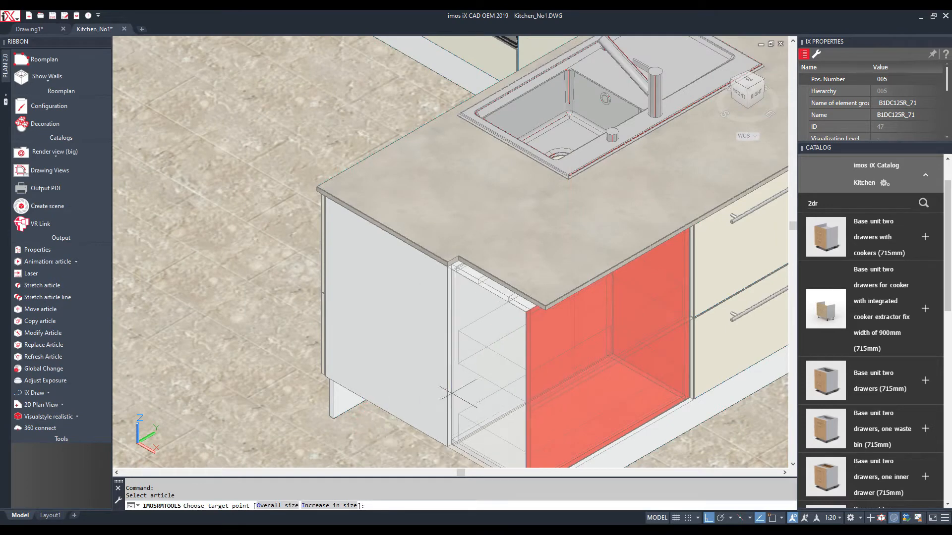
pyautogui.click(411, 416)
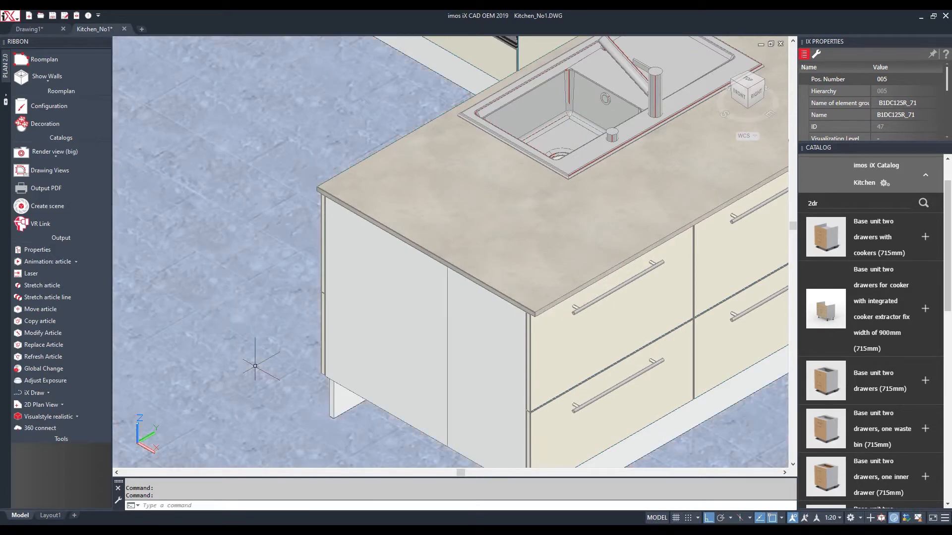
# Place a 920 mm deep Vertical panel for Base cabinets at the island end
pyautogui.moveTo(825, 226)
pyautogui.doubleClick(808, 205)
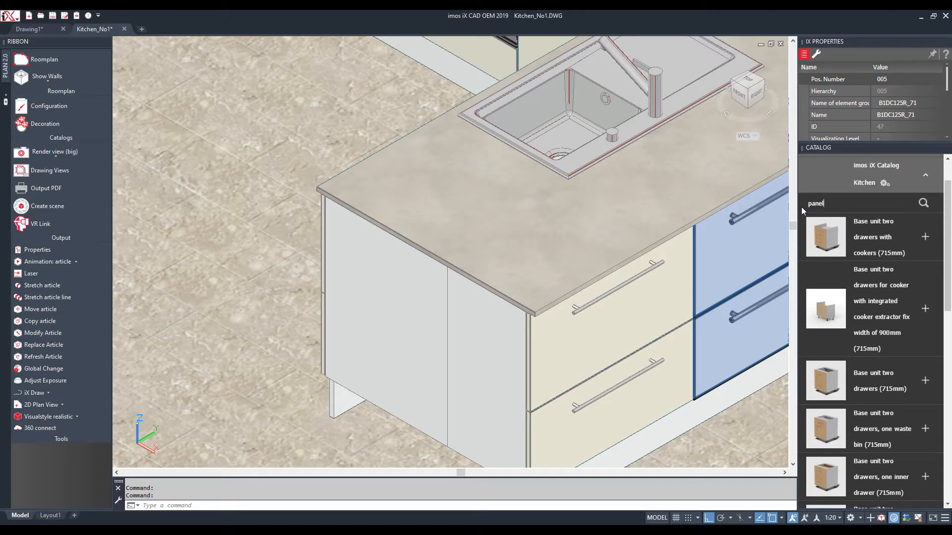
pyautogui.press('Return')
pyautogui.click(850, 335)
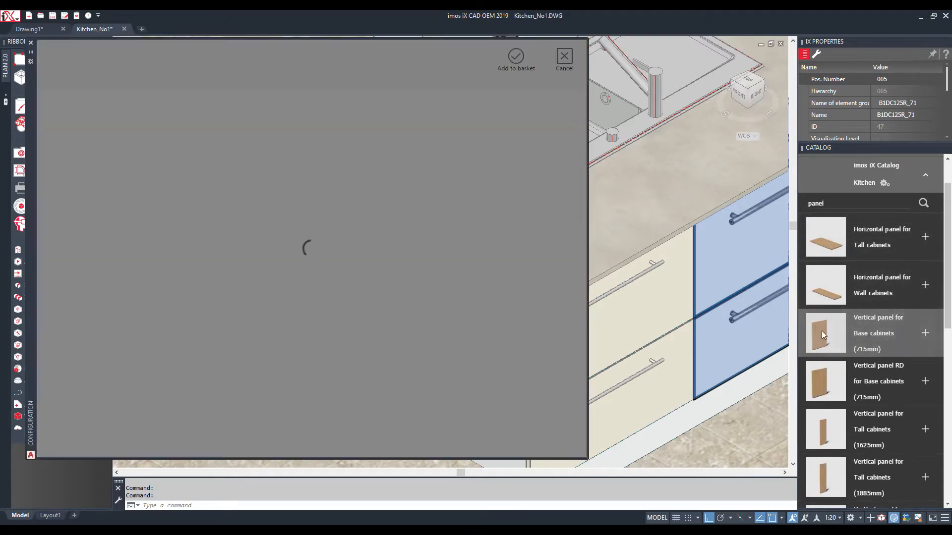
pyautogui.doubleClick(178, 211)
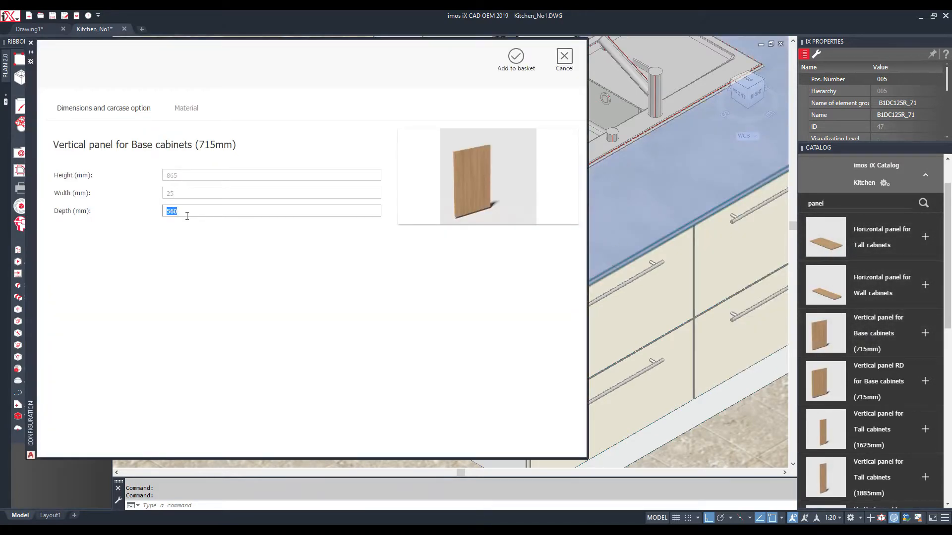
pyautogui.write('920')
pyautogui.click(516, 57)
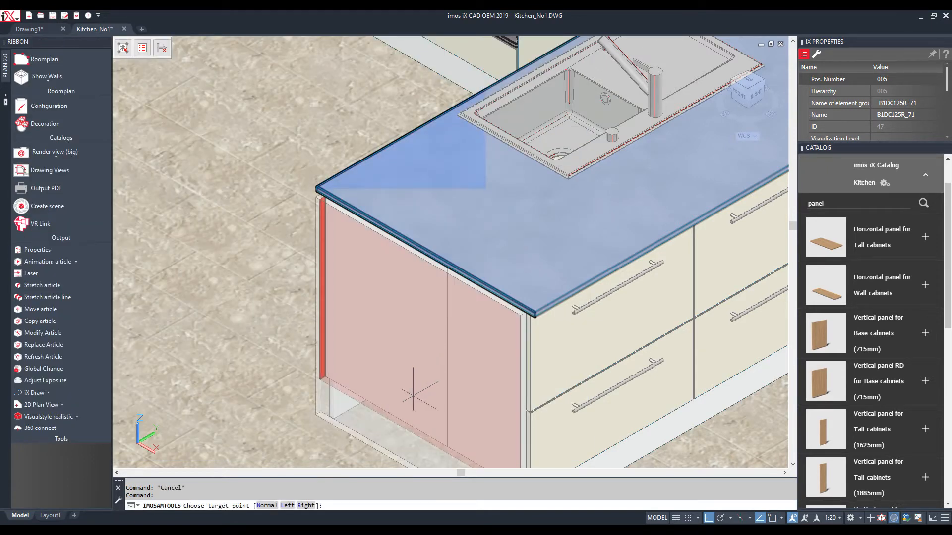
pyautogui.click(415, 432)
pyautogui.press('Escape')
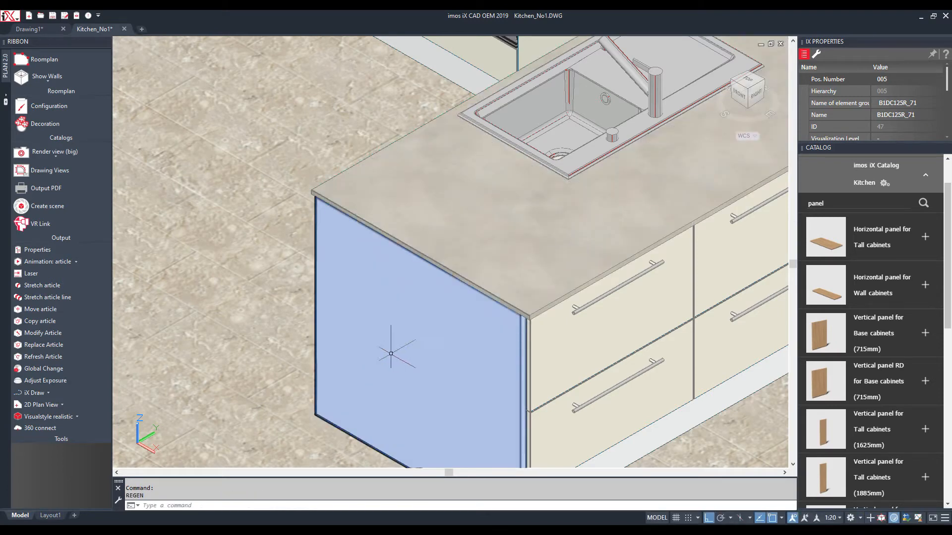
# Add another base-cabinet vertical panel at the left end of the run
pyautogui.scroll(-5, 329, 404)
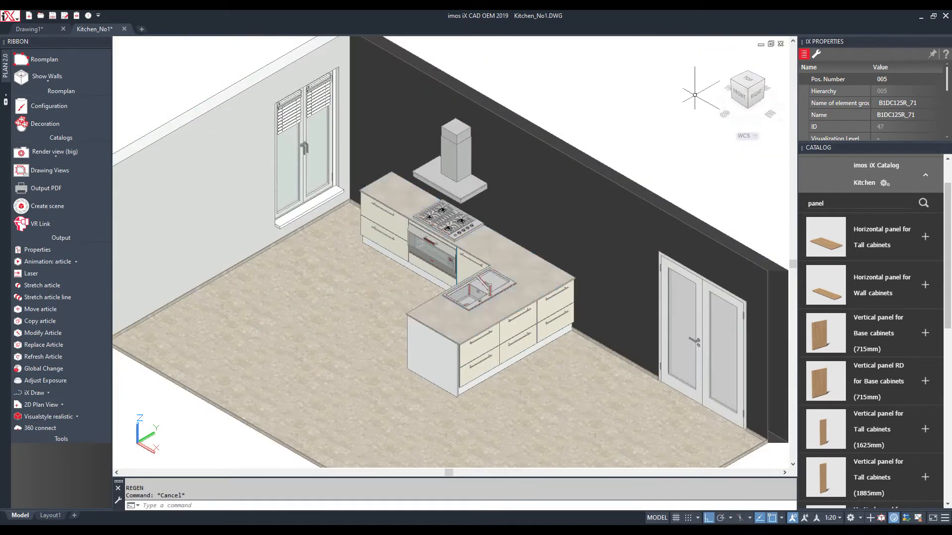
pyautogui.click(733, 87)
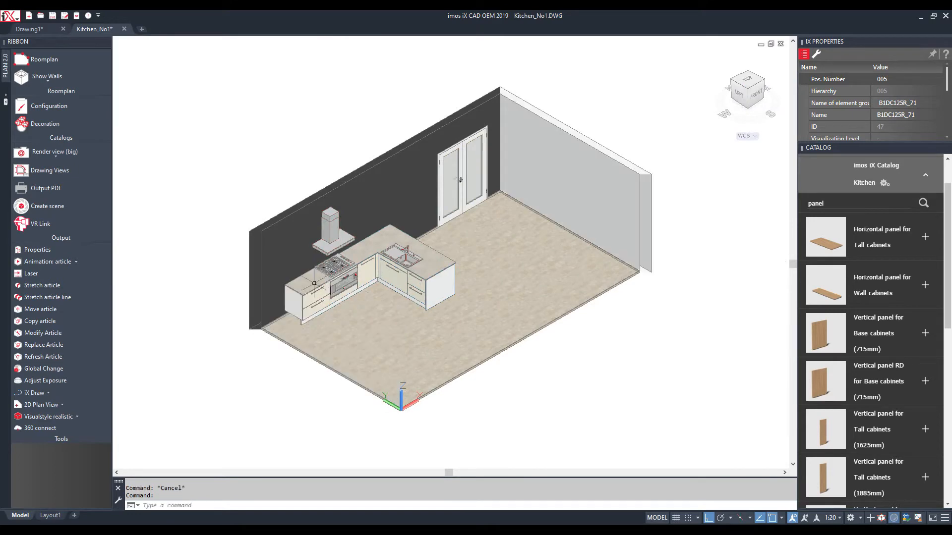
pyautogui.scroll(5, 307, 288)
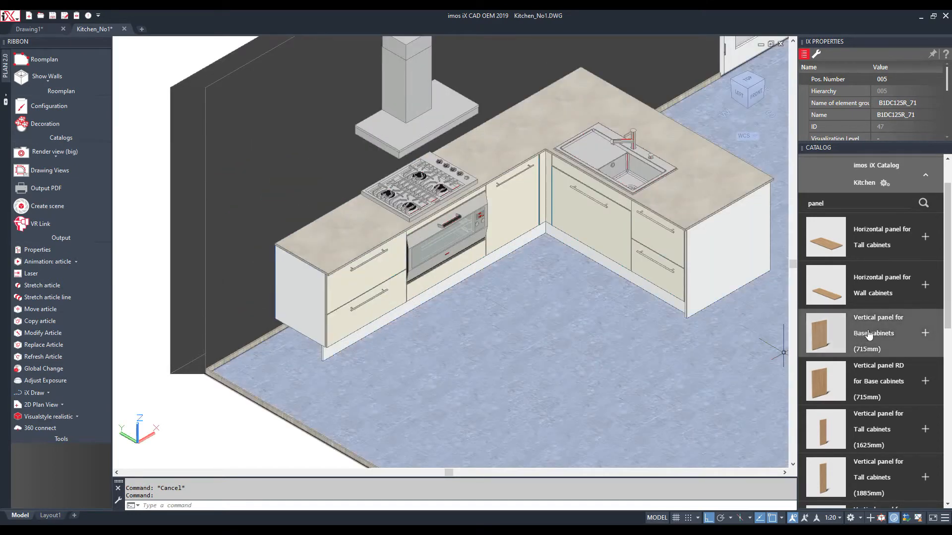
pyautogui.click(925, 333)
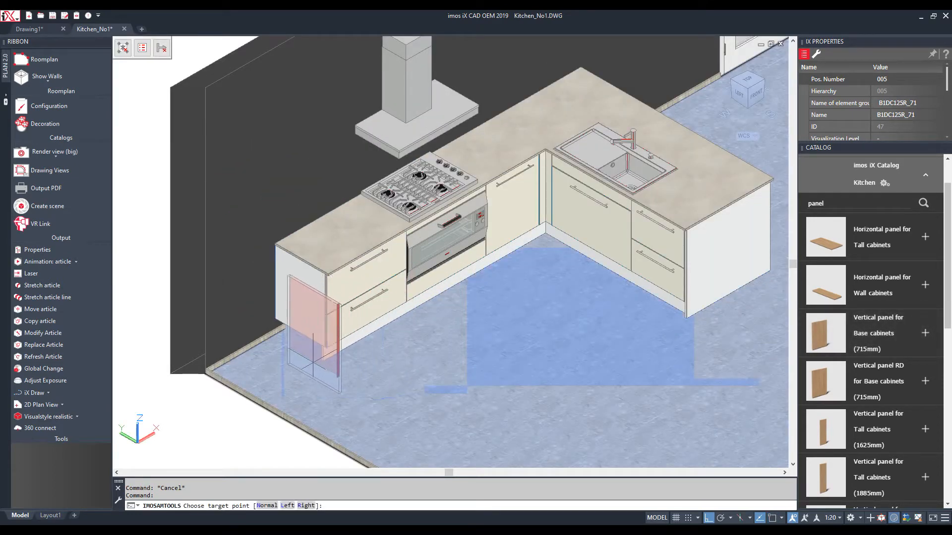
pyautogui.click(294, 335)
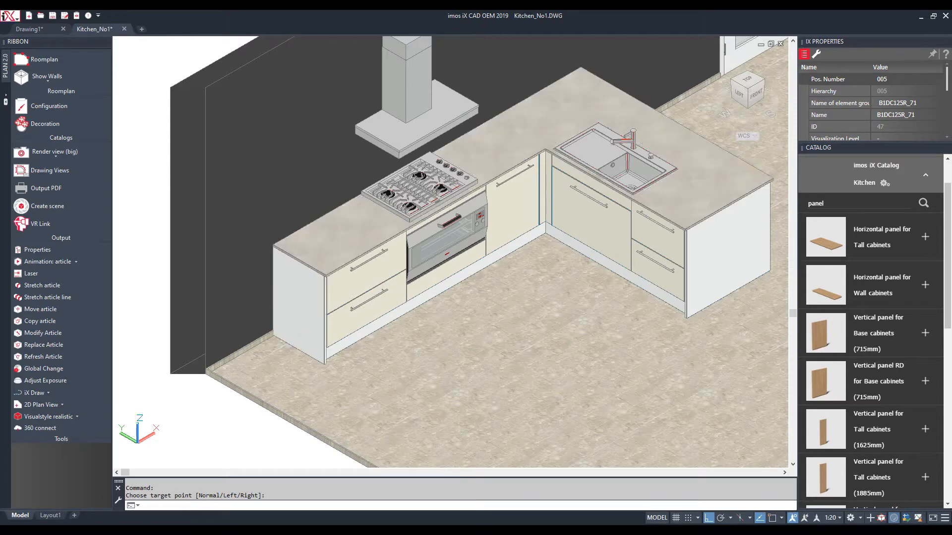
# Select the L-shaped countertop as a single part
pyautogui.scroll(3, 581, 113)
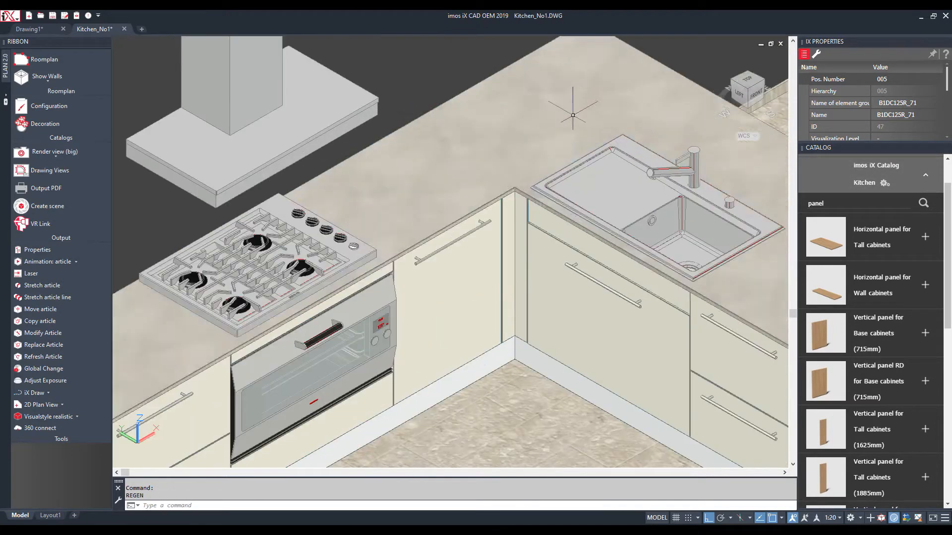
pyautogui.press('Escape')
pyautogui.rightClick(528, 134)
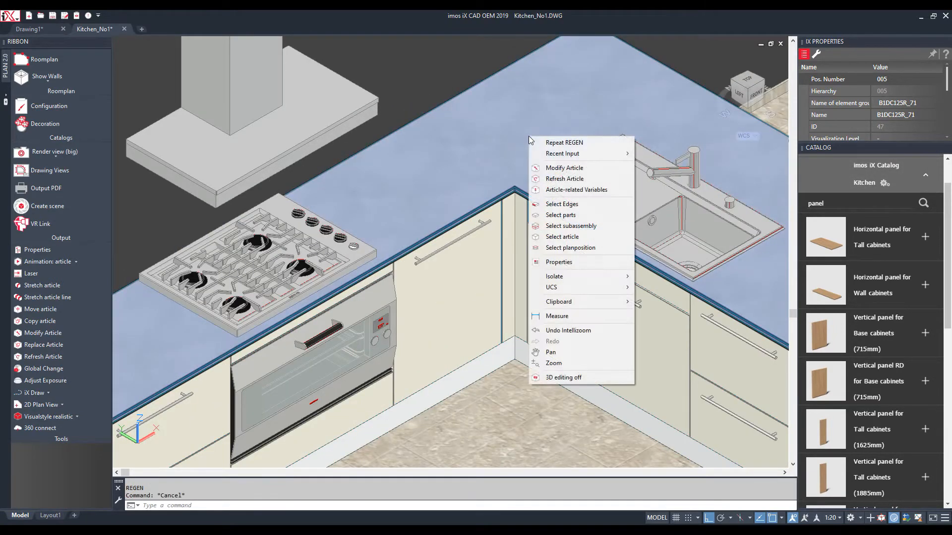
pyautogui.click(558, 215)
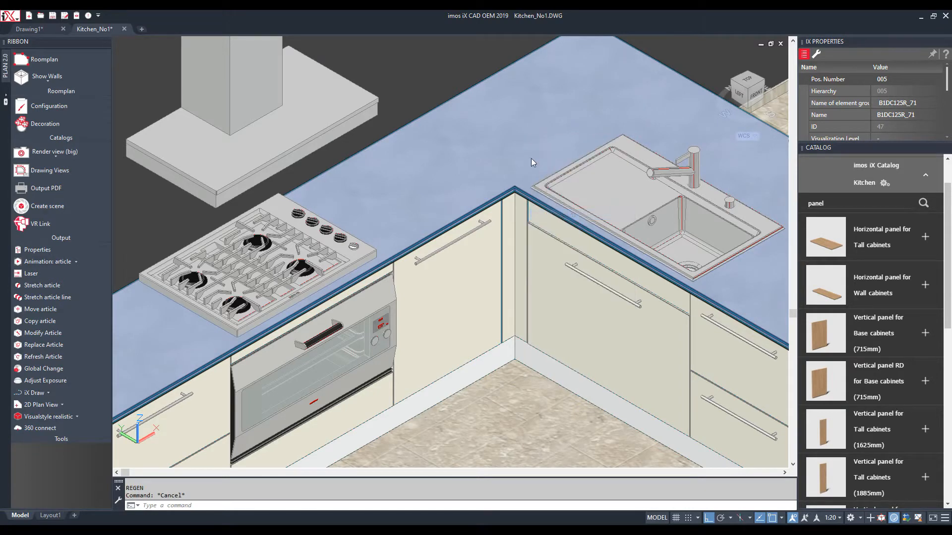
pyautogui.click(531, 158)
pyautogui.press('Return')
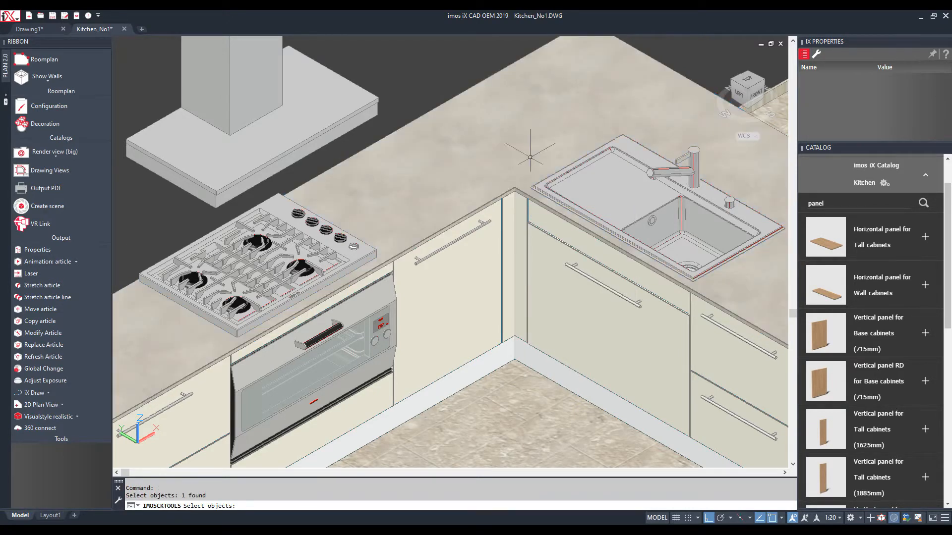
# Split the countertop with Splitting Principles along the corner cutting line
pyautogui.click(815, 54)
pyautogui.scroll(-3, 837, 114)
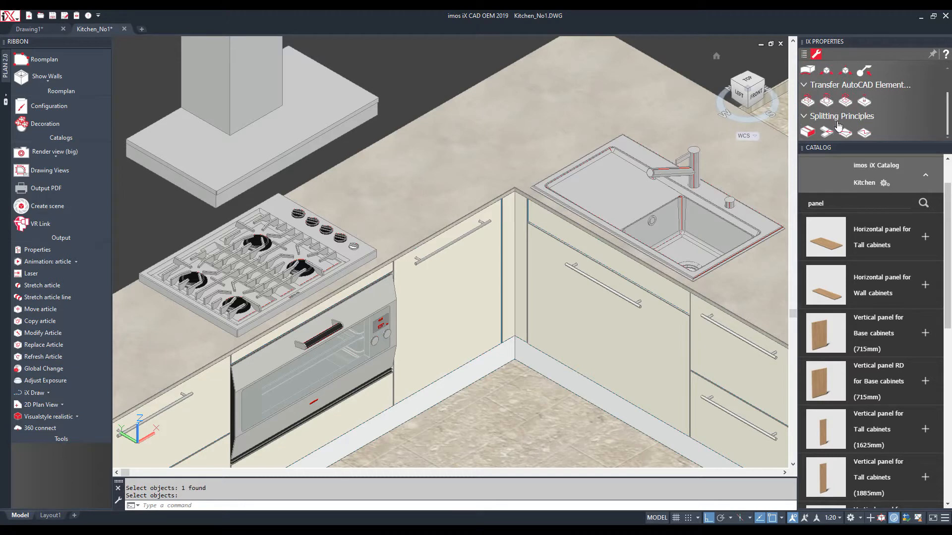
pyautogui.click(807, 132)
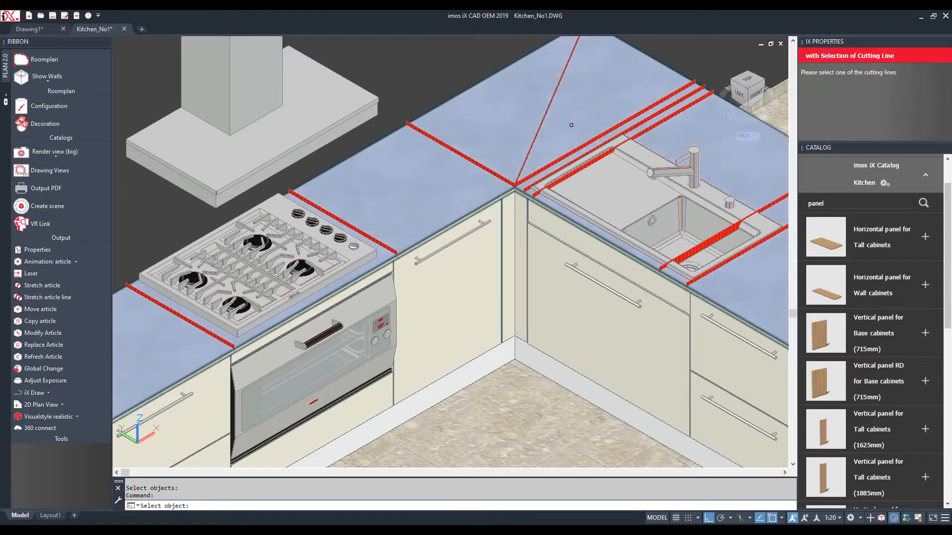
pyautogui.click(495, 173)
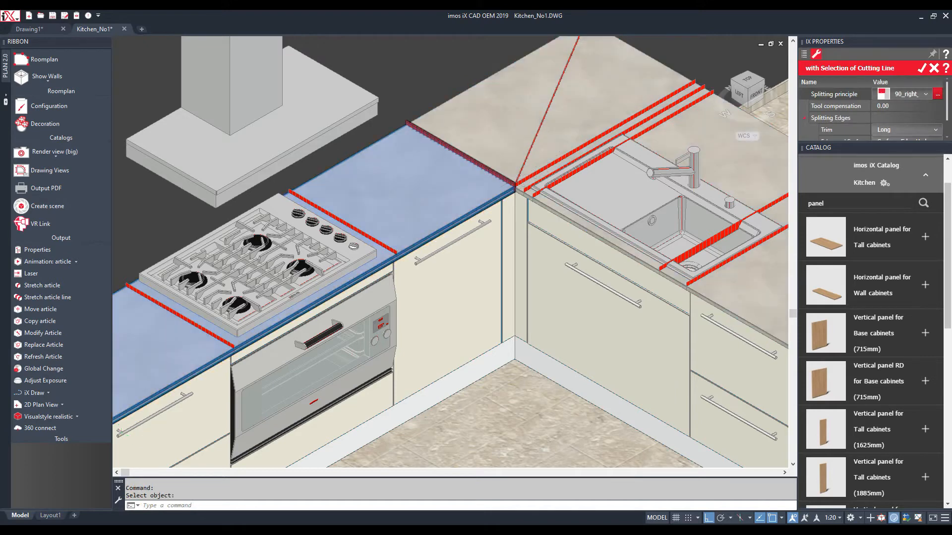
pyautogui.scroll(5, 516, 178)
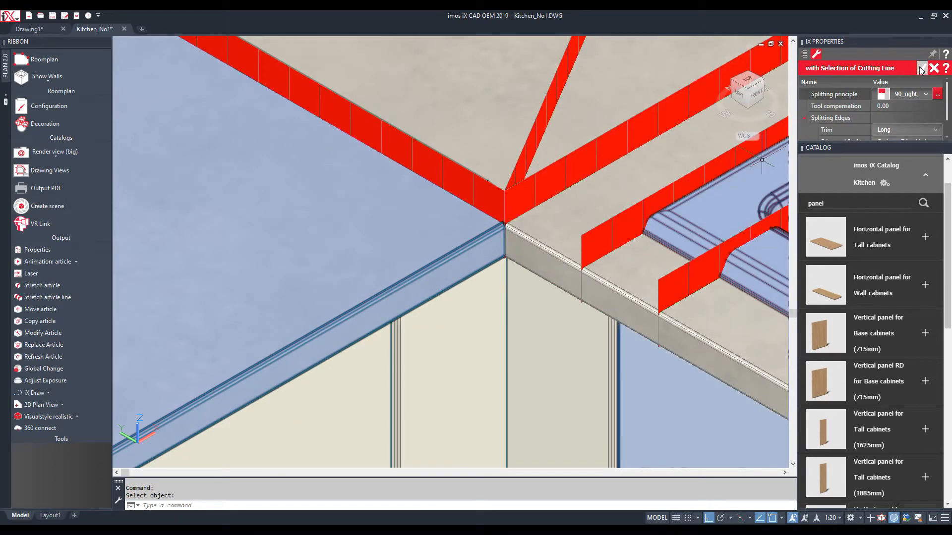
pyautogui.click(921, 68)
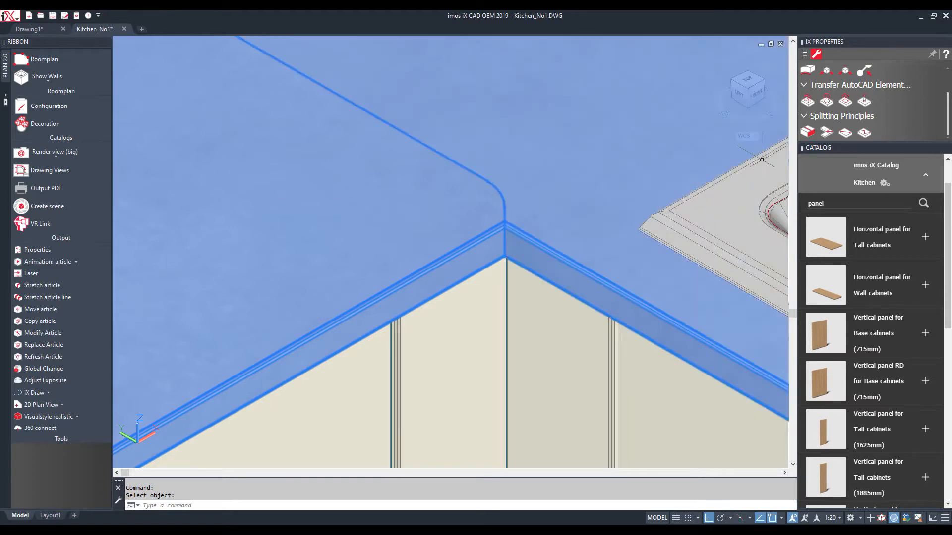
pyautogui.press('Escape')
pyautogui.scroll(-5, 556, 159)
pyautogui.scroll(-7, 514, 179)
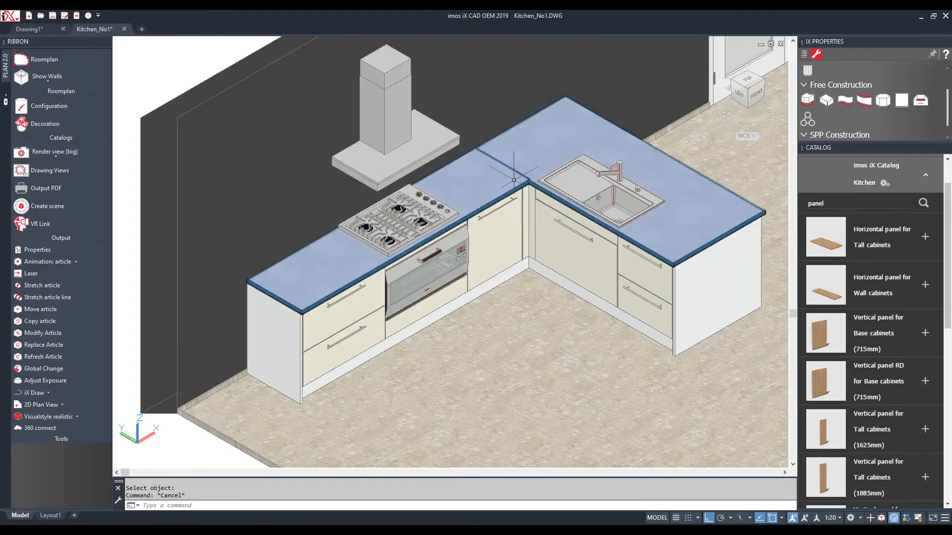
pyautogui.click(766, 79)
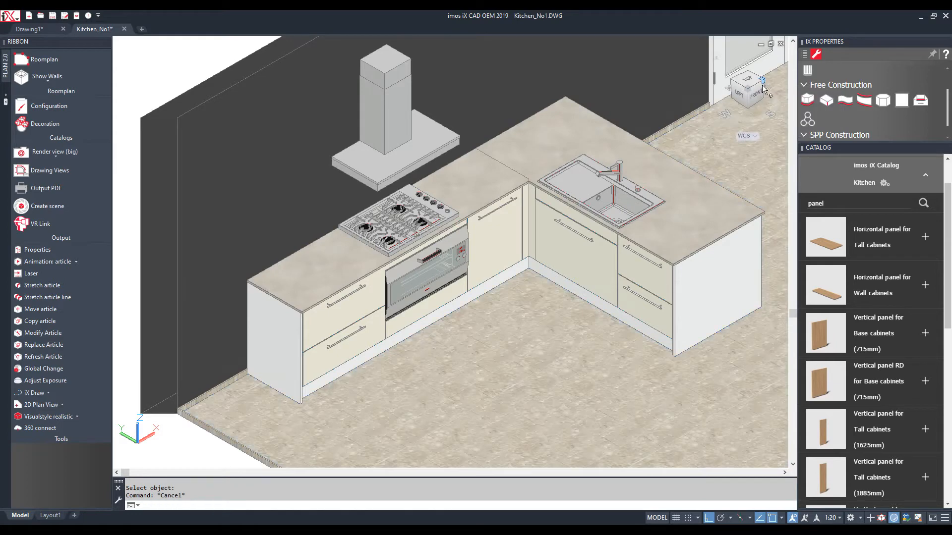
# Configure a Wall unit two doors (780mm) with Aluminium frame 19x19 glass fronts
pyautogui.scroll(3, 460, 161)
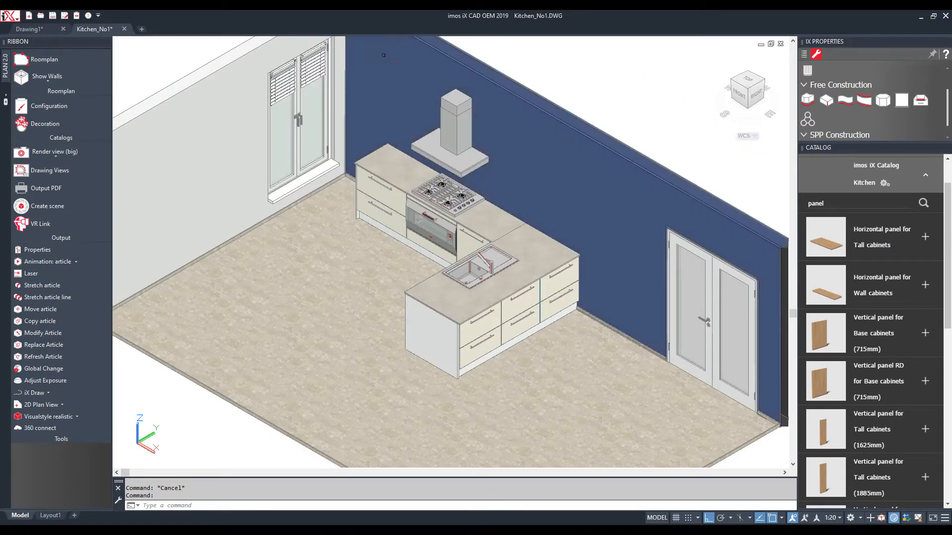
pyautogui.scroll(3, 392, 62)
pyautogui.click(832, 204)
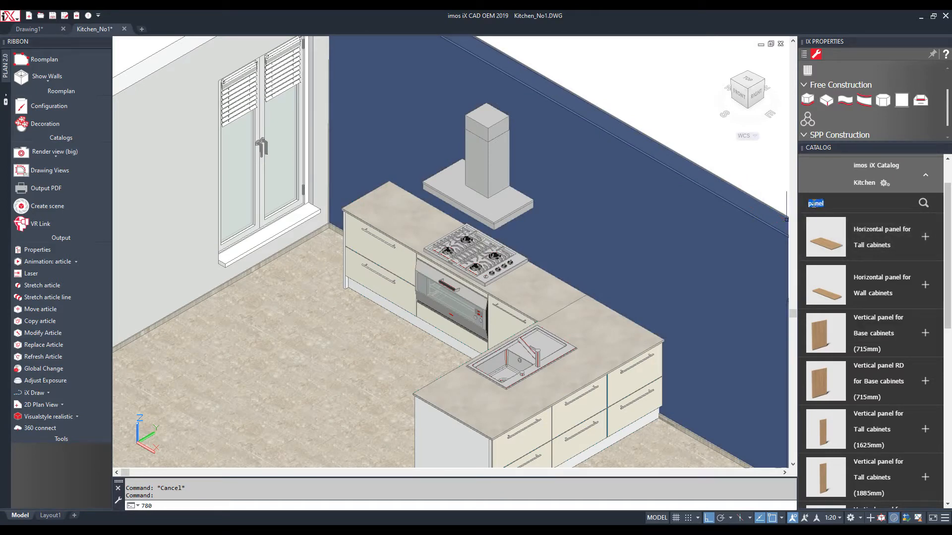
pyautogui.press('Return')
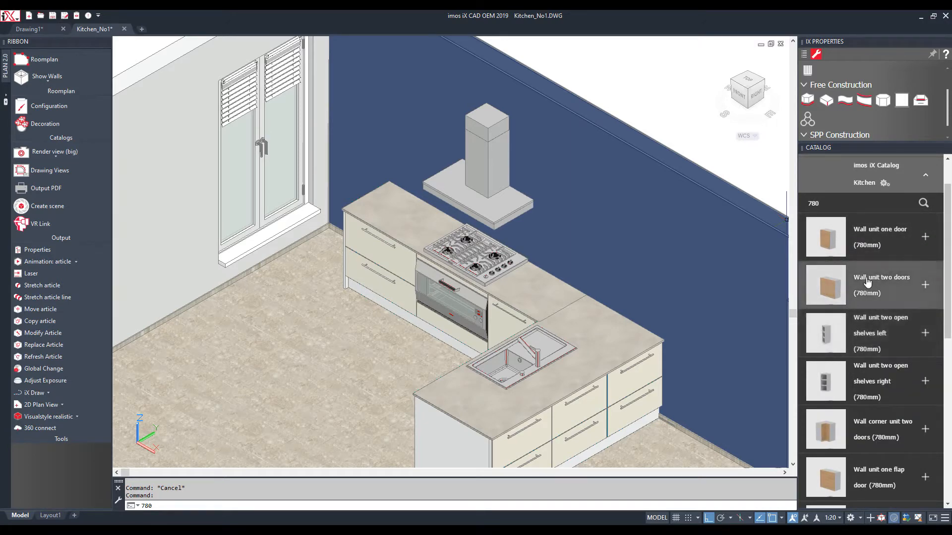
pyautogui.click(834, 283)
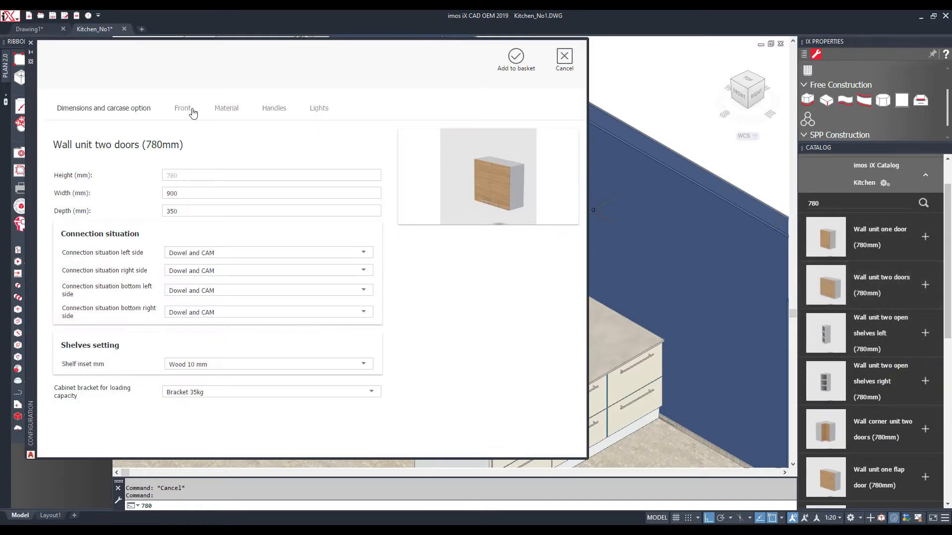
pyautogui.click(193, 113)
pyautogui.click(216, 271)
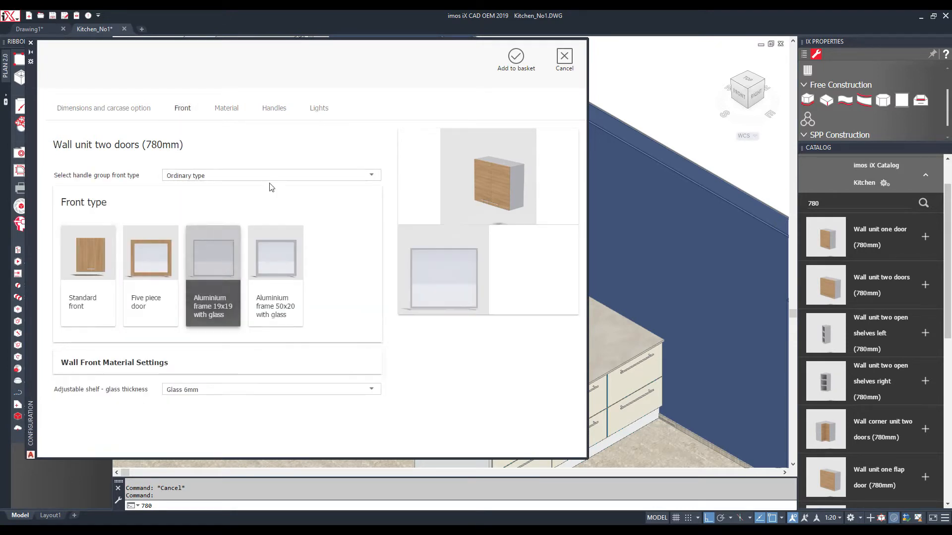
# Give the wall unit Spotlights and Uplights lighting and hang it left of the hood
pyautogui.click(319, 108)
pyautogui.click(304, 175)
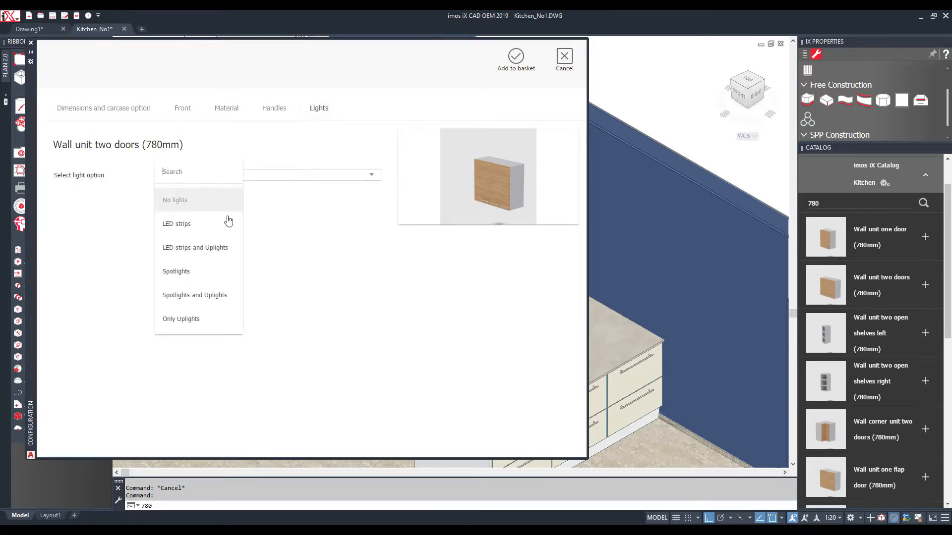
pyautogui.click(195, 296)
pyautogui.click(201, 298)
pyautogui.click(88, 414)
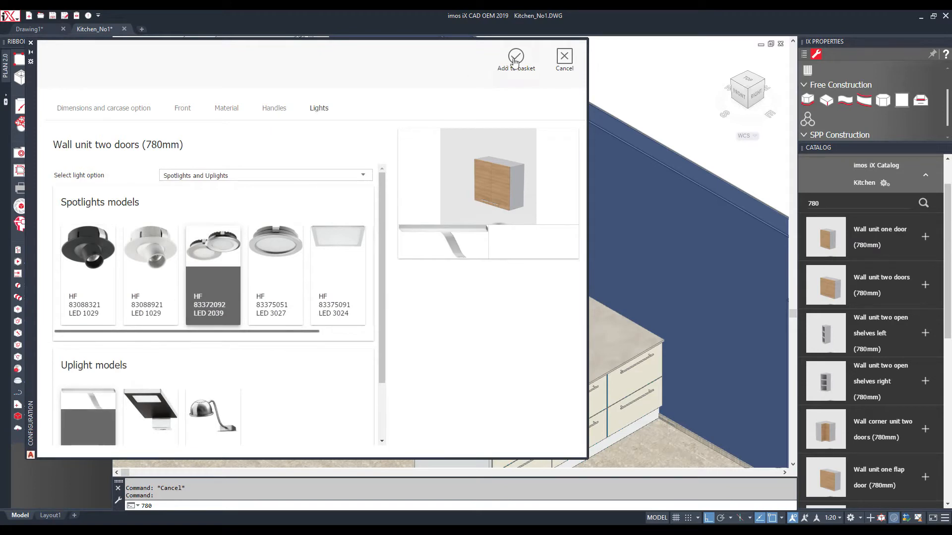
pyautogui.click(516, 57)
pyautogui.click(397, 124)
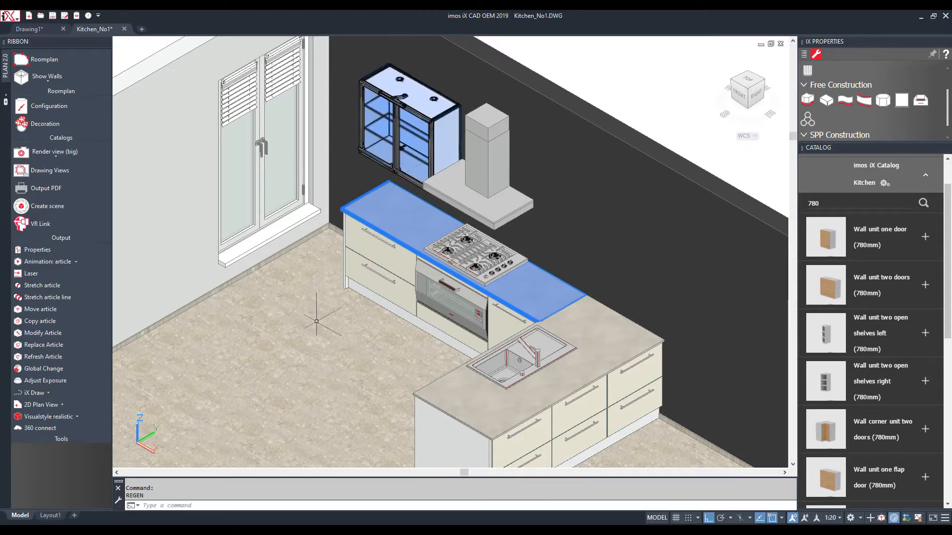
# Copy the glass wall unit twice, placing both copies right of the hood
pyautogui.click(44, 322)
pyautogui.click(452, 117)
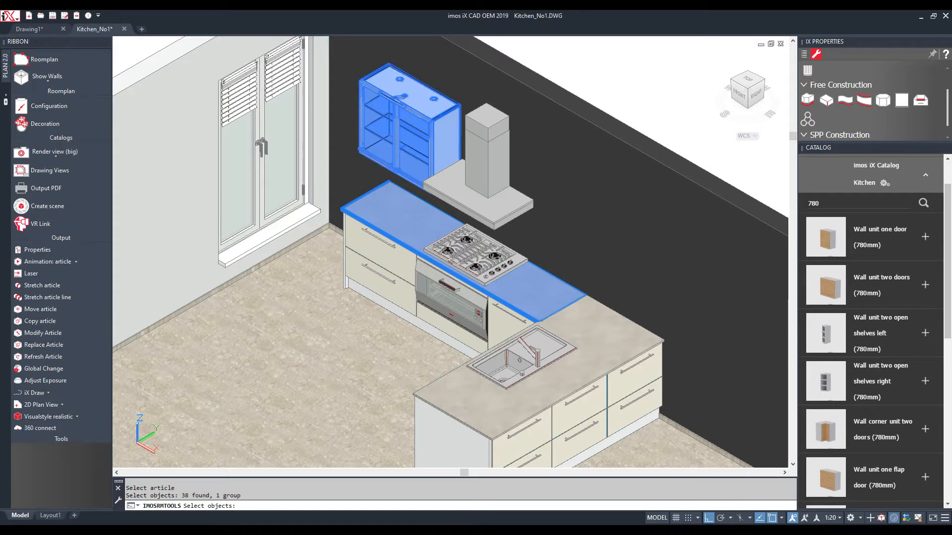
pyautogui.press('Return')
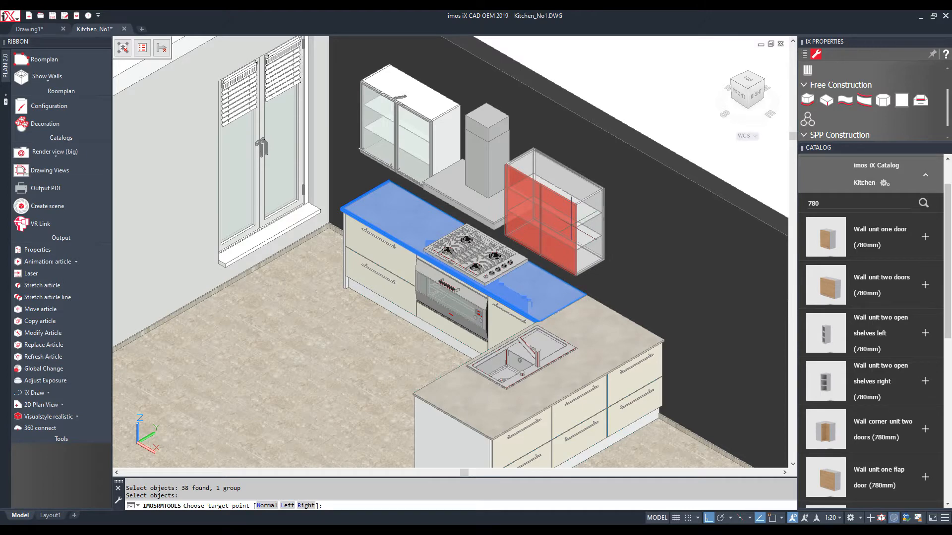
pyautogui.press('Escape')
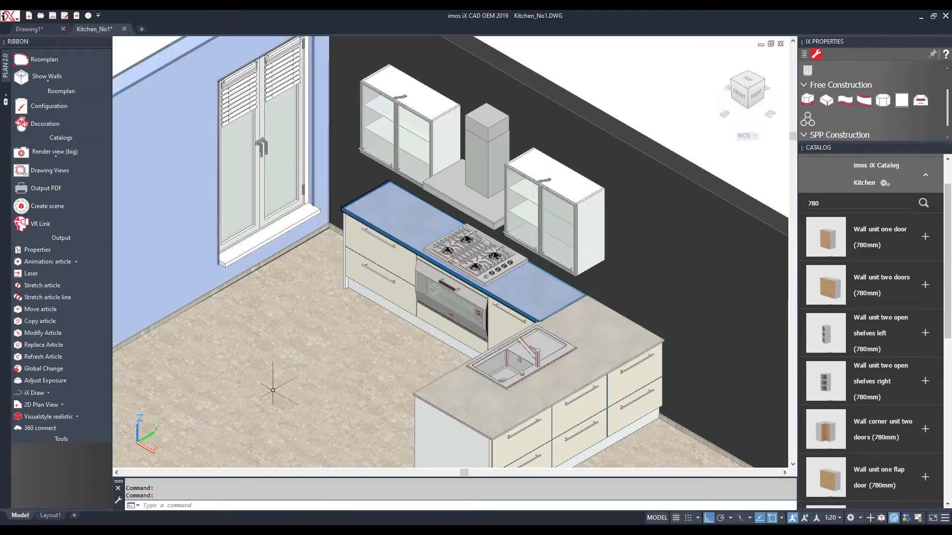
pyautogui.click(52, 322)
pyautogui.click(585, 229)
pyautogui.press('Return')
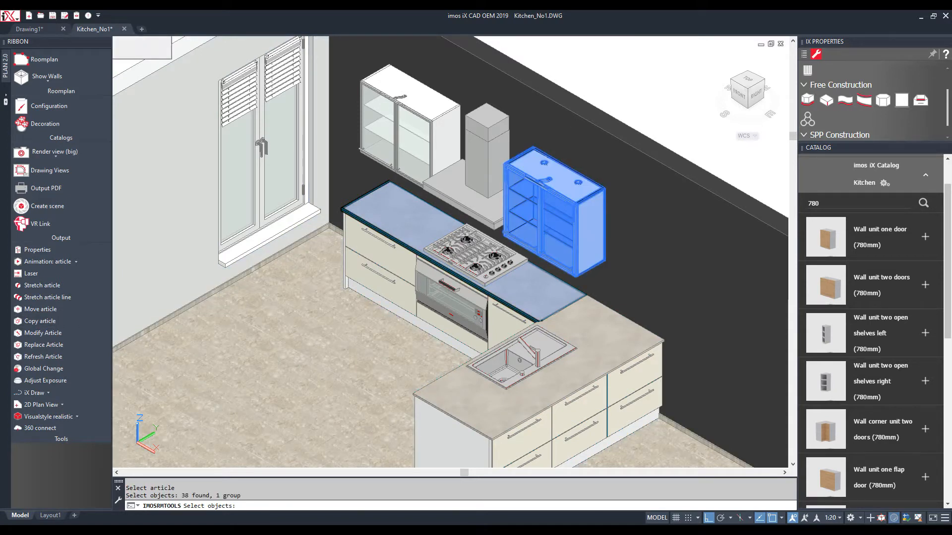
pyautogui.click(640, 279)
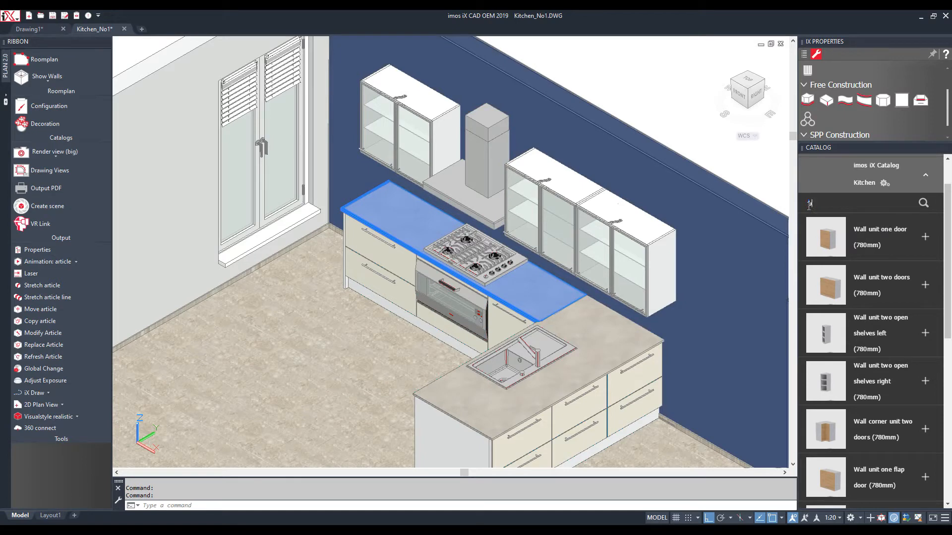
# Place a White Backsplash on the wall behind the worktop
pyautogui.press('Return')
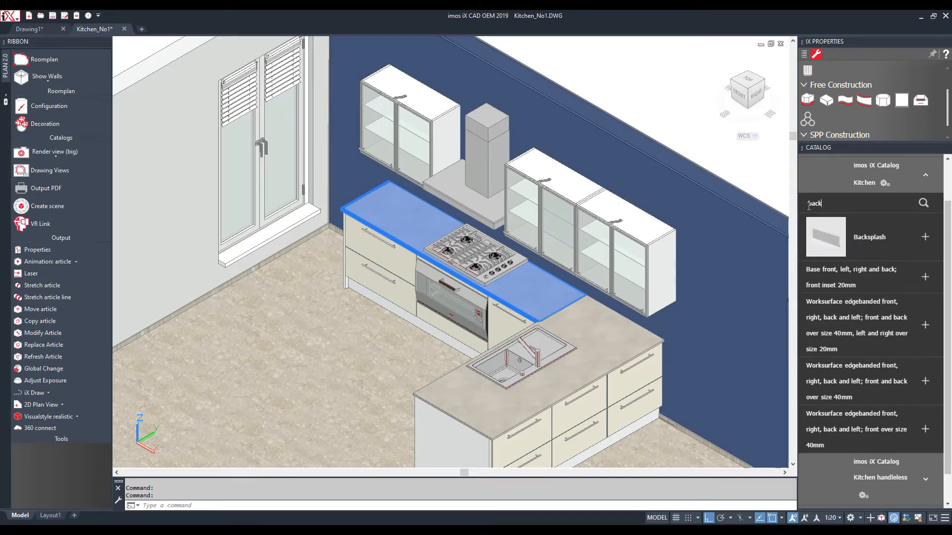
pyautogui.click(864, 240)
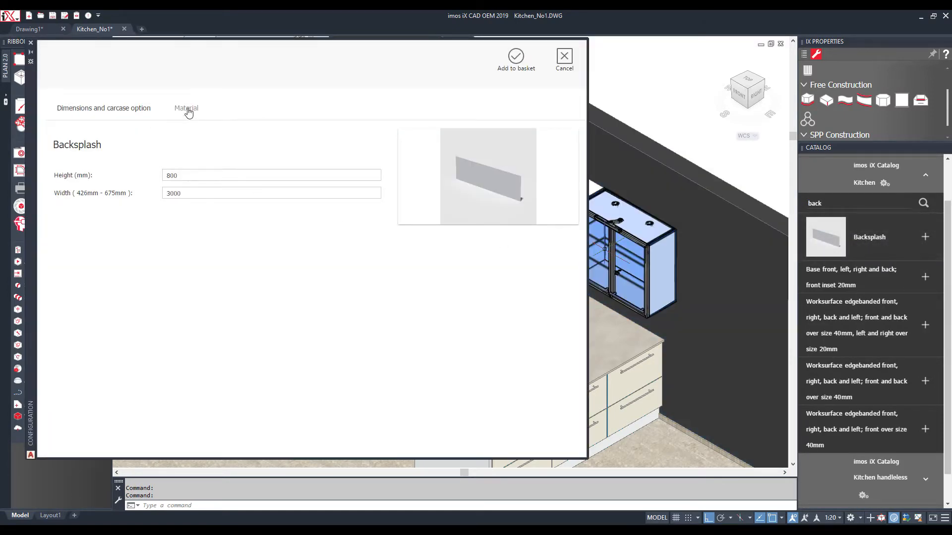
pyautogui.click(188, 110)
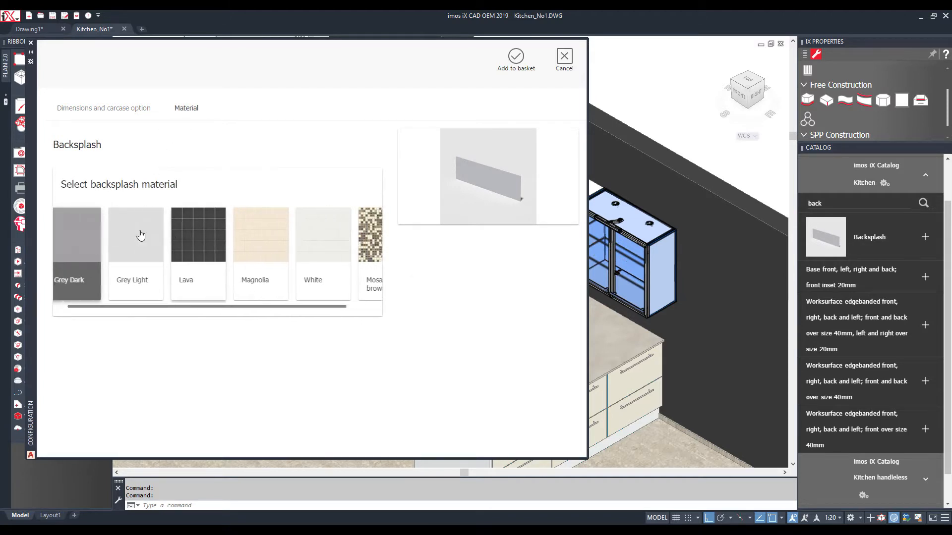
pyautogui.click(123, 112)
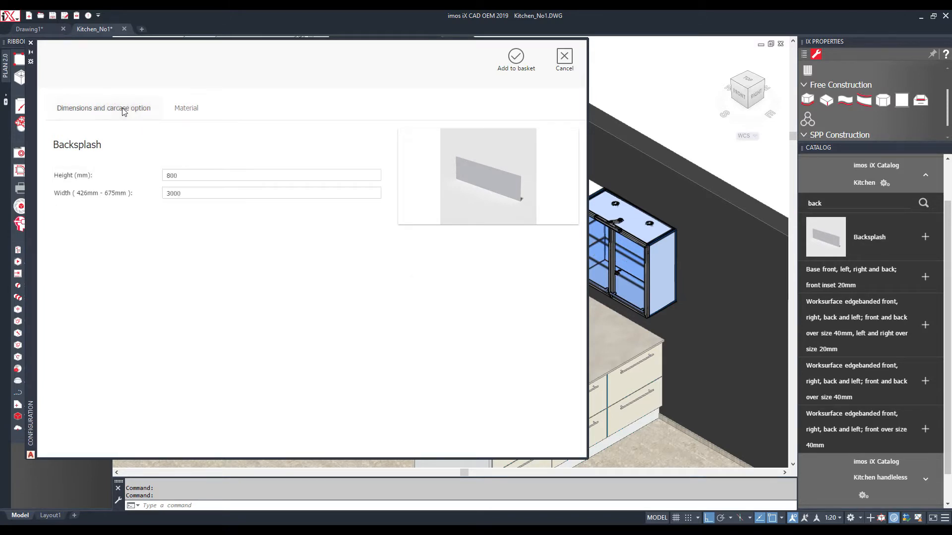
pyautogui.click(189, 111)
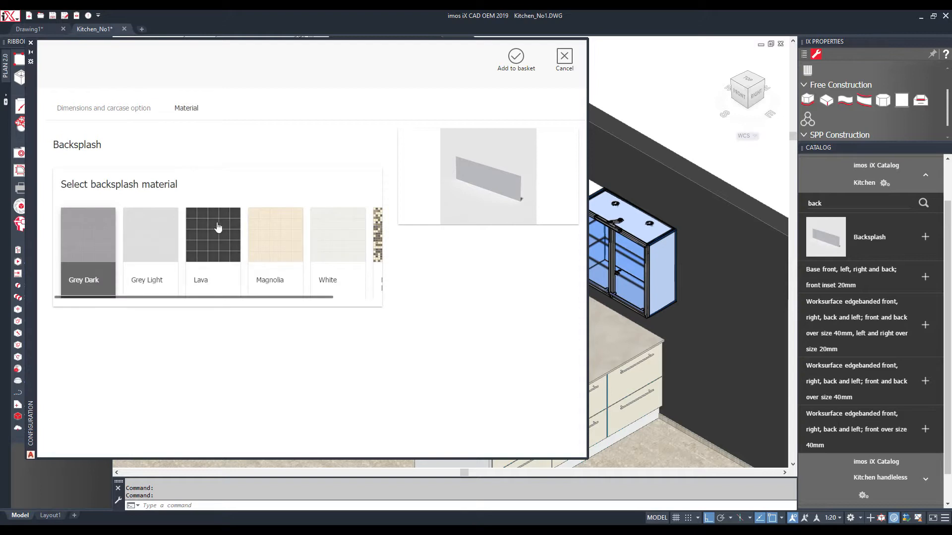
pyautogui.click(340, 249)
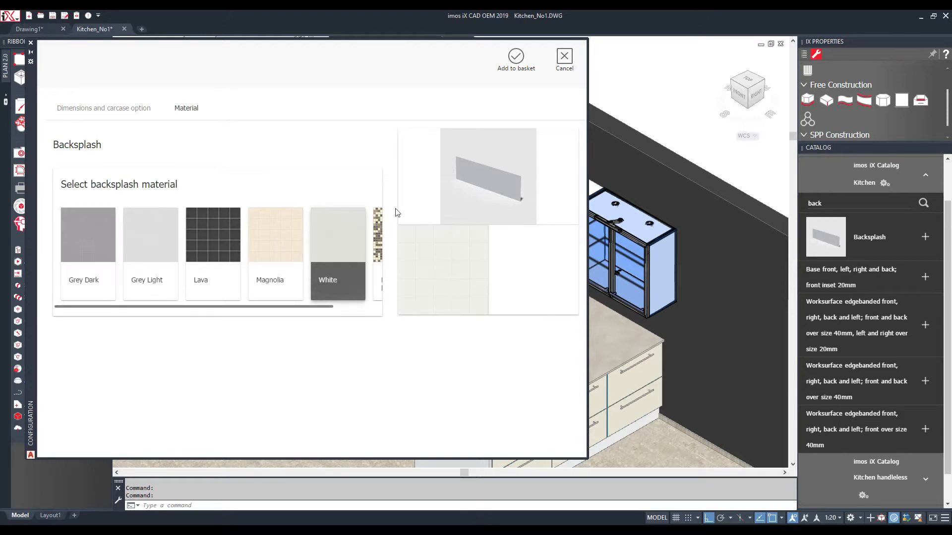
pyautogui.click(516, 57)
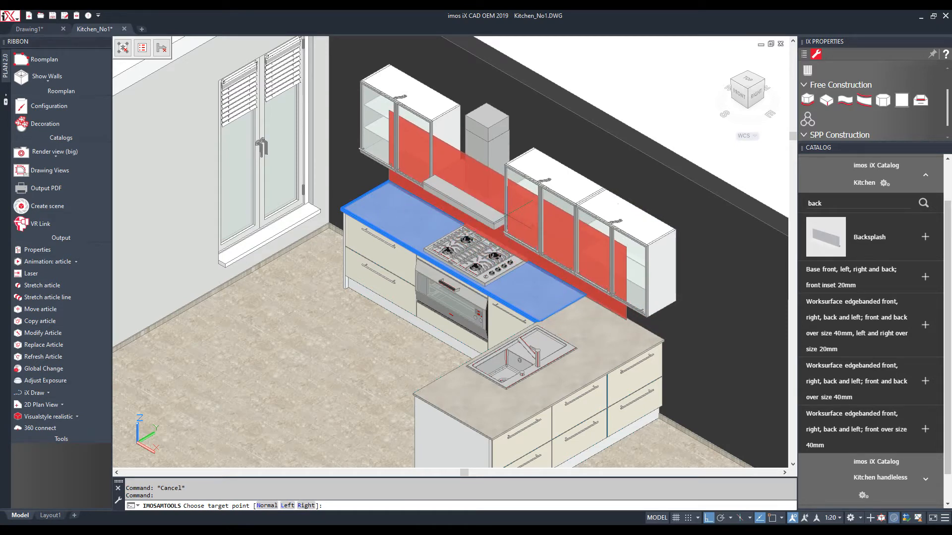
pyautogui.click(507, 242)
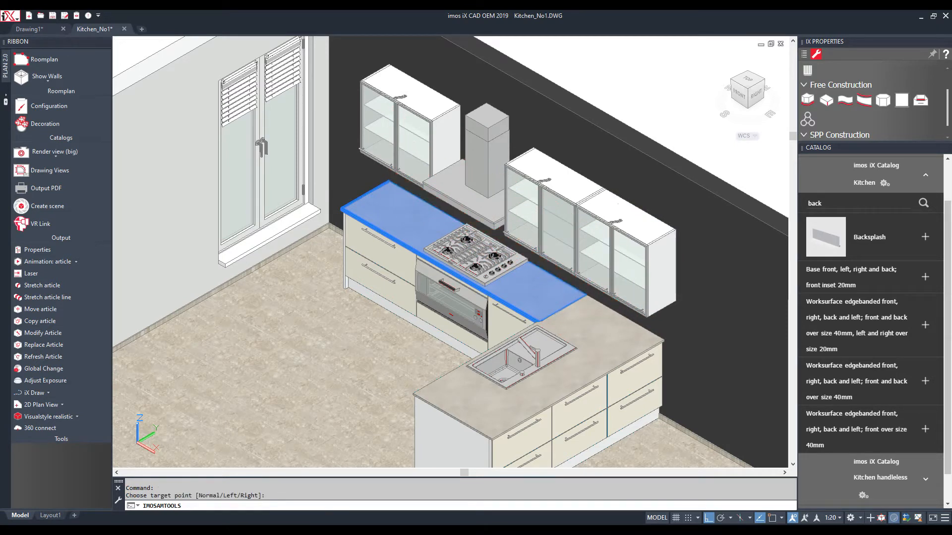
# Stretch the backsplash's right end to reach under the right-hand wall units
pyautogui.click(42, 285)
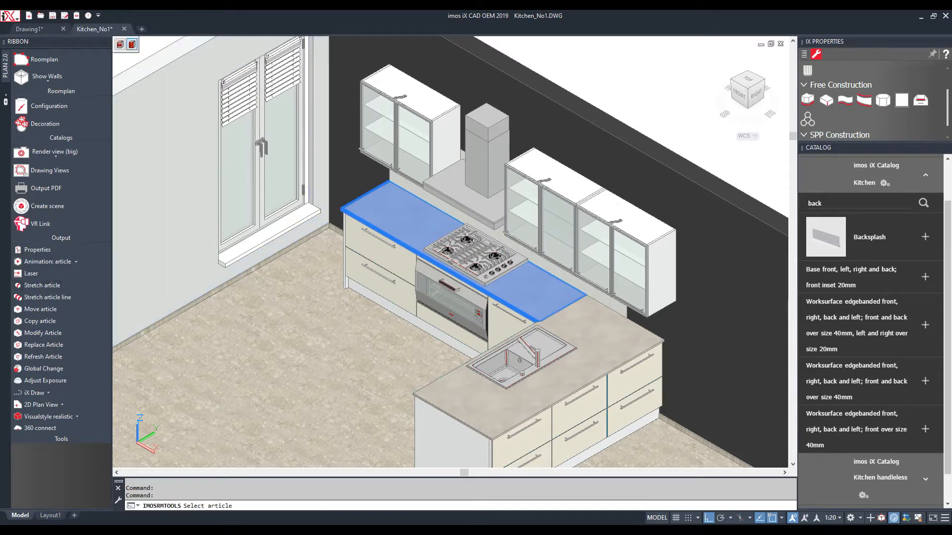
pyautogui.click(598, 295)
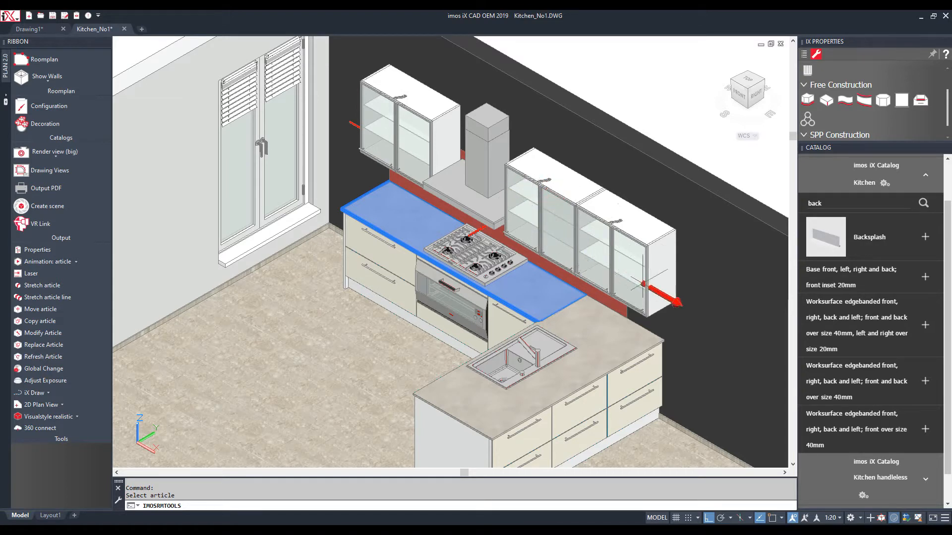
pyautogui.click(657, 292)
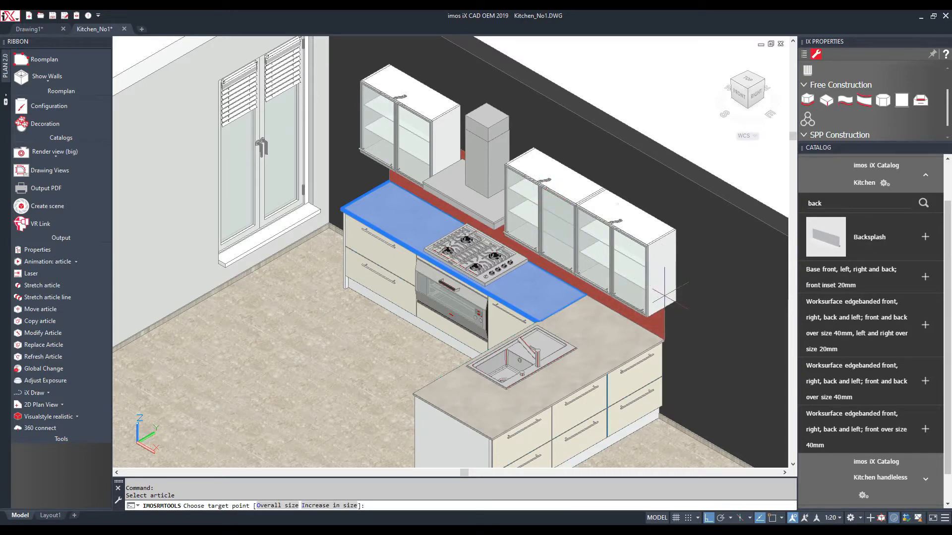
pyautogui.click(664, 296)
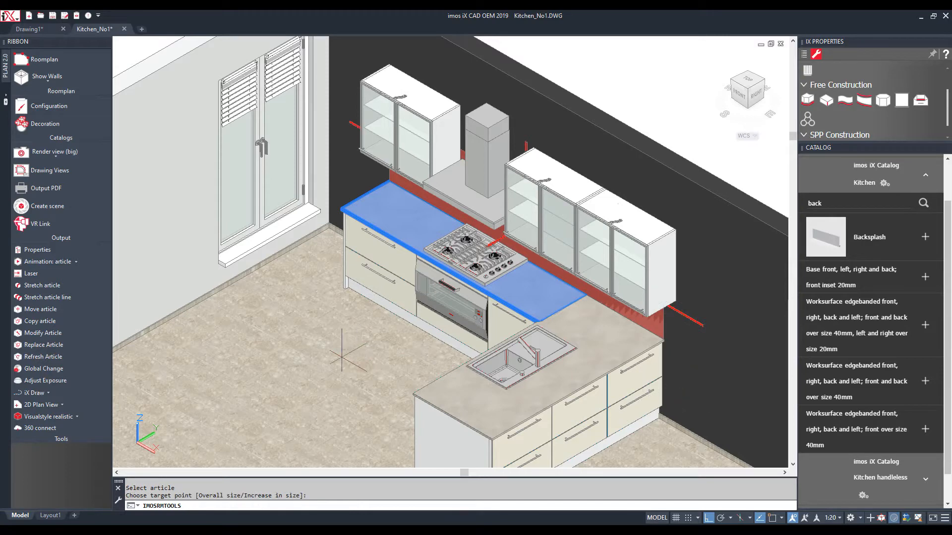
pyautogui.press('Escape')
pyautogui.scroll(-5, 409, 301)
pyautogui.press('Escape')
pyautogui.press('Escape')
pyautogui.scroll(3, 182, 240)
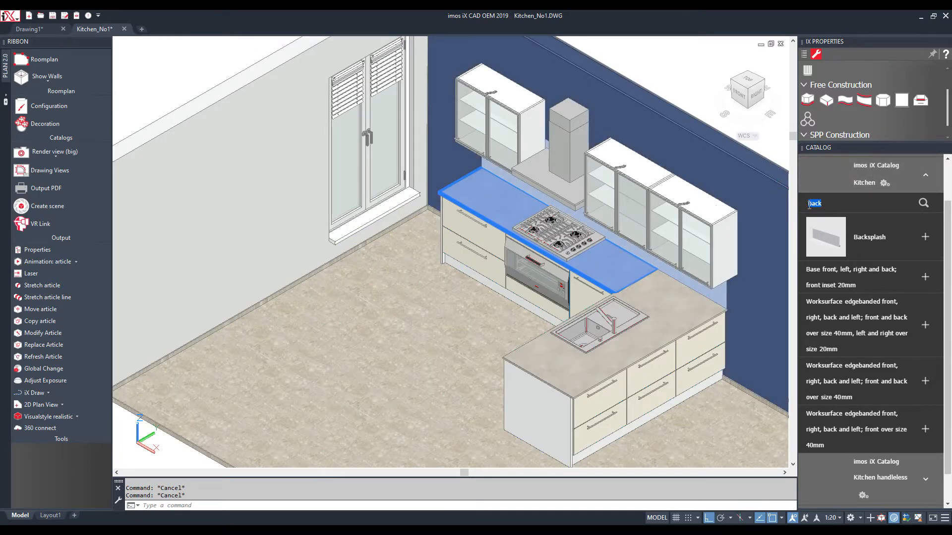
# In Kitchen global settings, set the front material type to Wood grain, Wenge Matt
pyautogui.write('5')
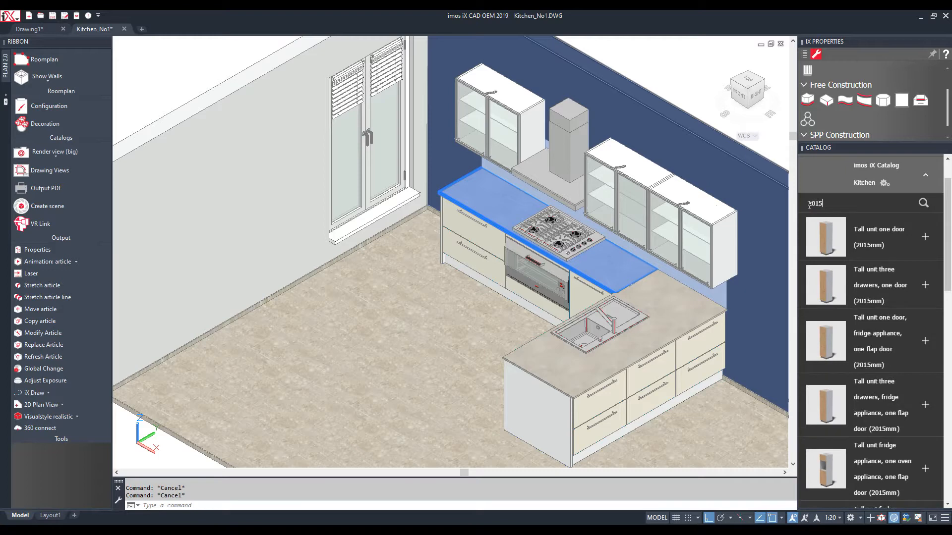
pyautogui.scroll(1, 896, 243)
pyautogui.click(884, 233)
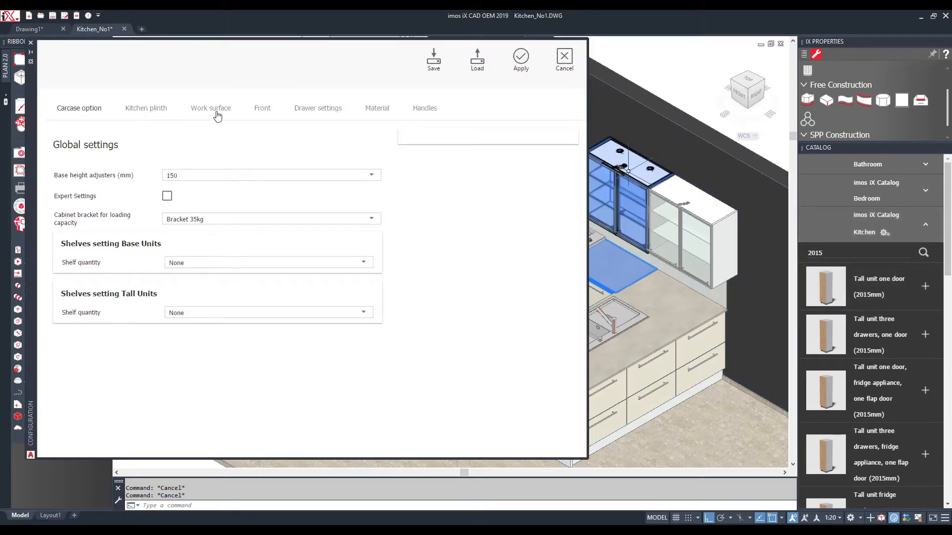
pyautogui.click(260, 107)
pyautogui.click(192, 222)
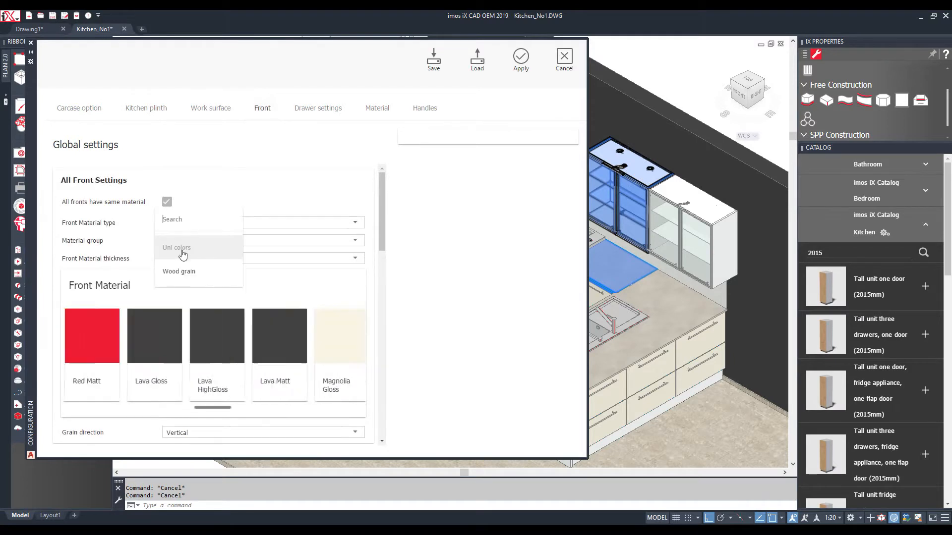
pyautogui.click(179, 271)
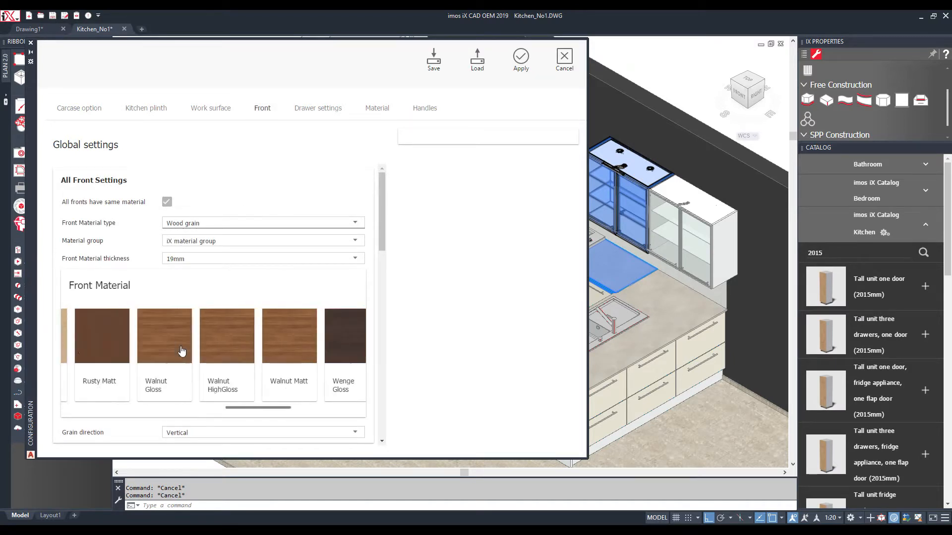
pyautogui.scroll(-5, 182, 352)
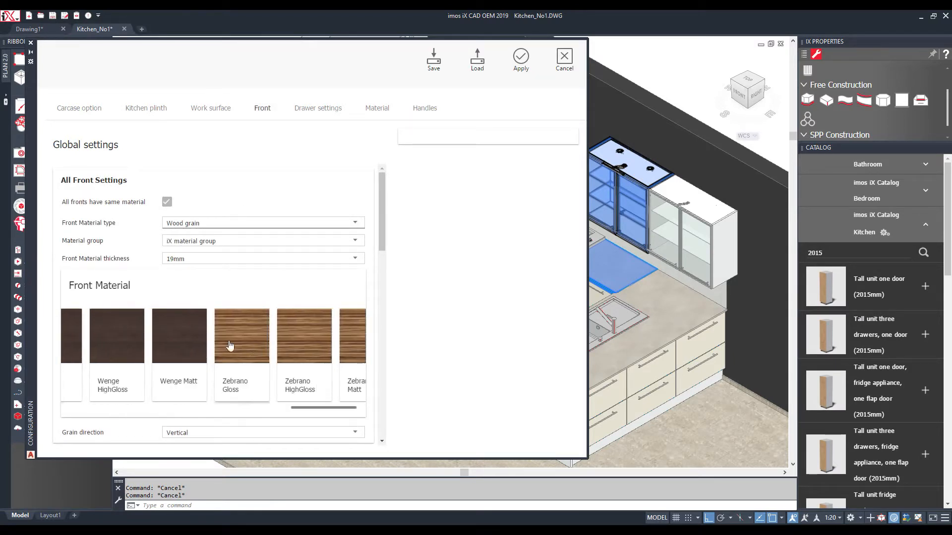
pyautogui.click(191, 345)
pyautogui.click(521, 58)
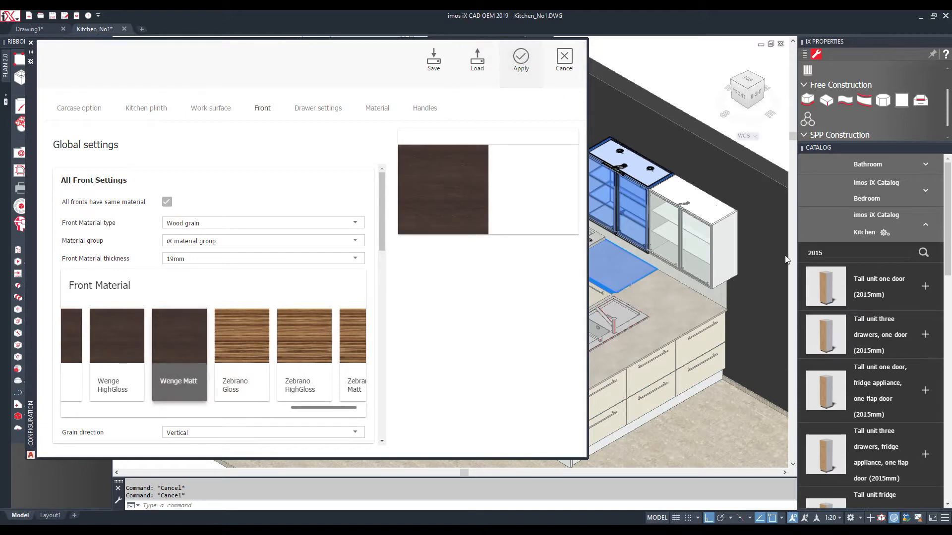
pyautogui.scroll(-10, 856, 308)
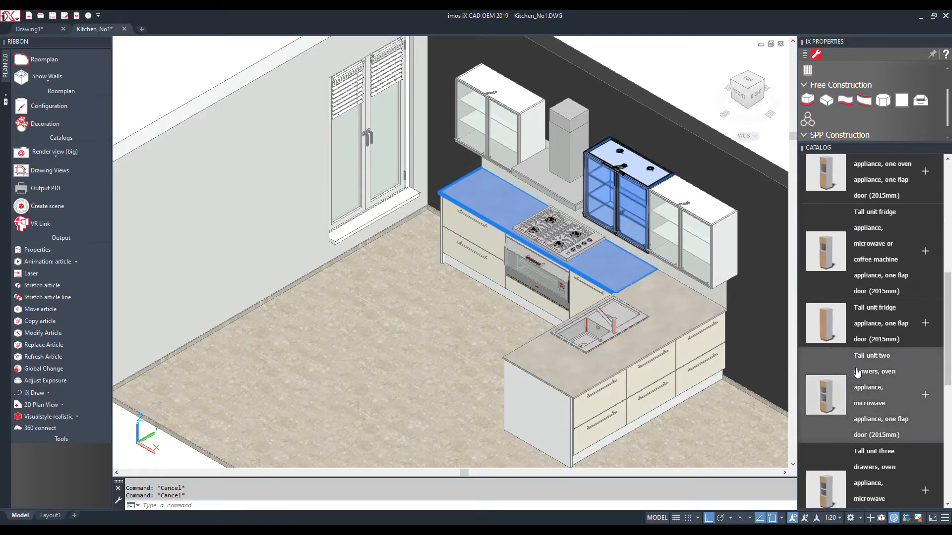
# Place a vertical panel beside the window, then a 'Tall unit three drawers, one door' with Only Uplights next to it
pyautogui.click(900, 270)
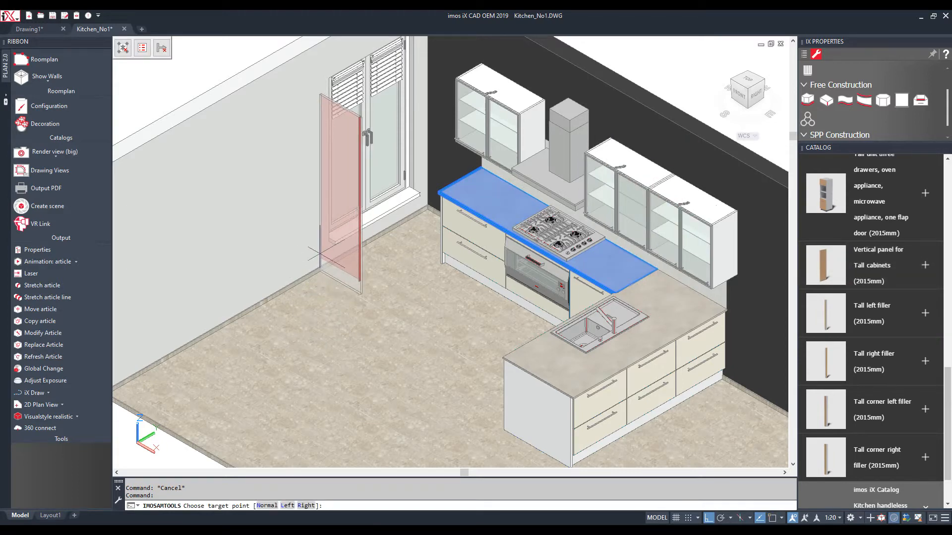
pyautogui.click(341, 272)
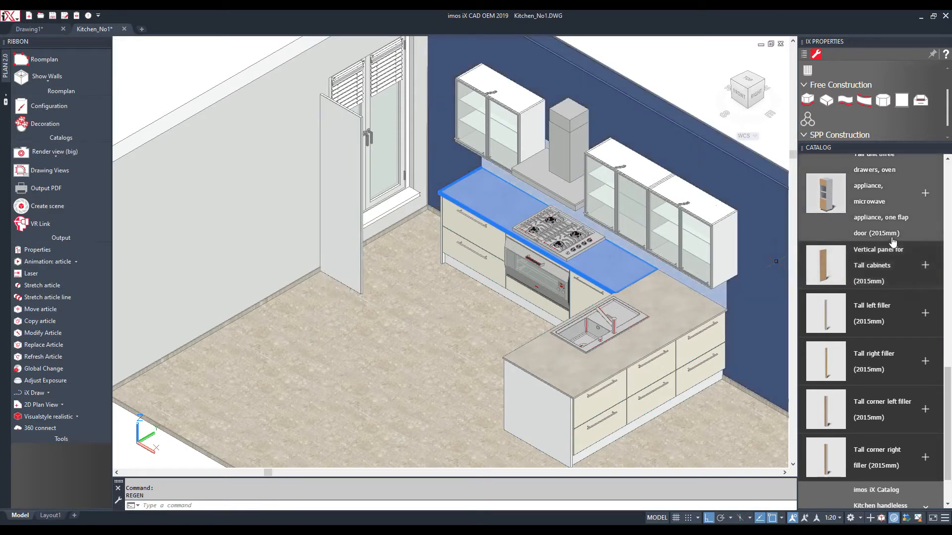
pyautogui.scroll(10, 892, 242)
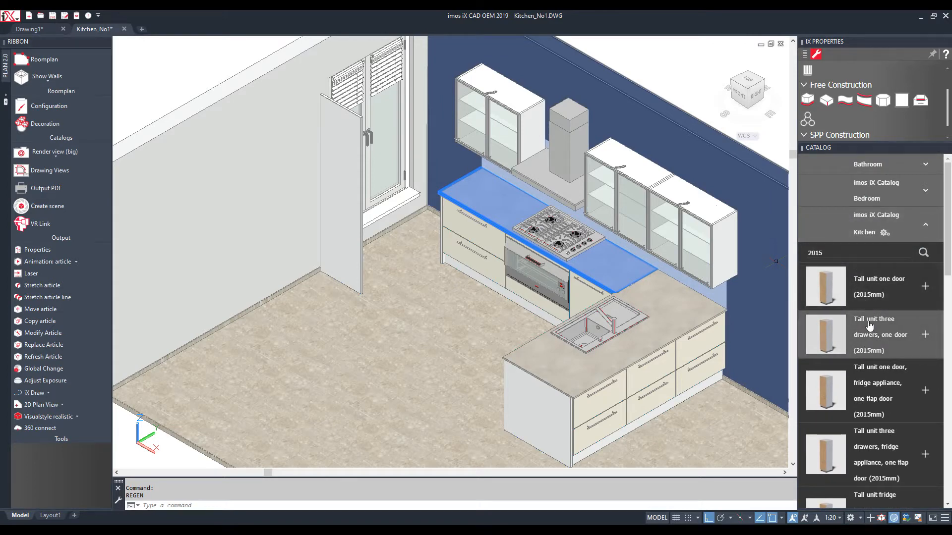
pyautogui.click(868, 325)
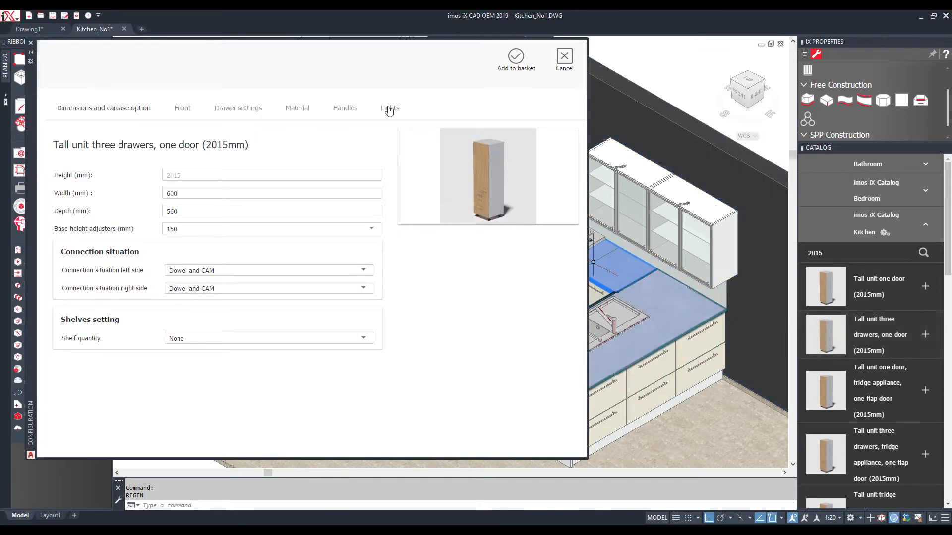
pyautogui.click(390, 108)
pyautogui.click(221, 176)
pyautogui.click(174, 223)
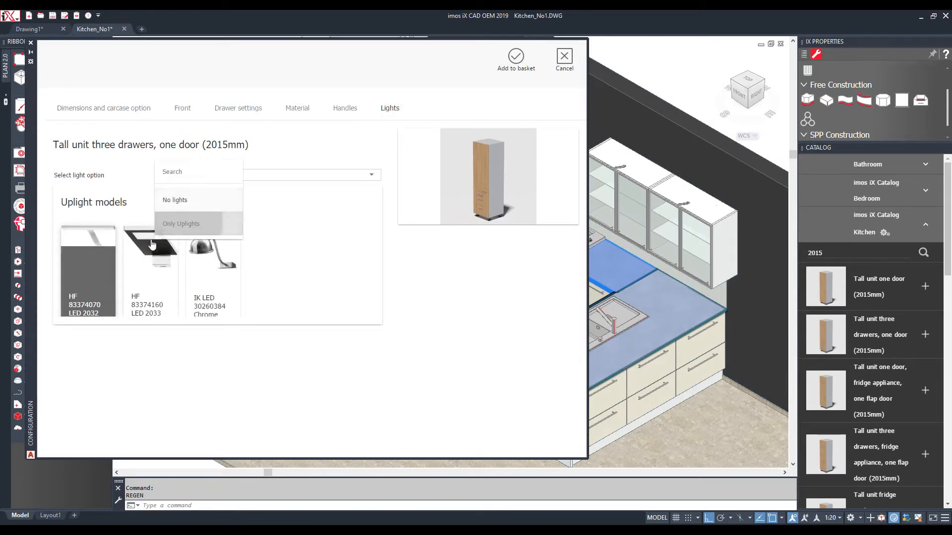
pyautogui.click(515, 57)
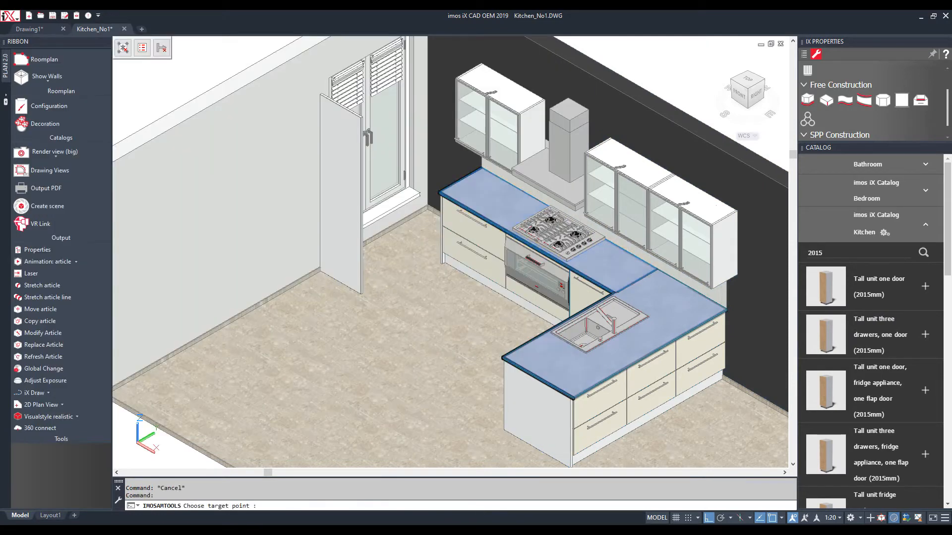
pyautogui.click(301, 276)
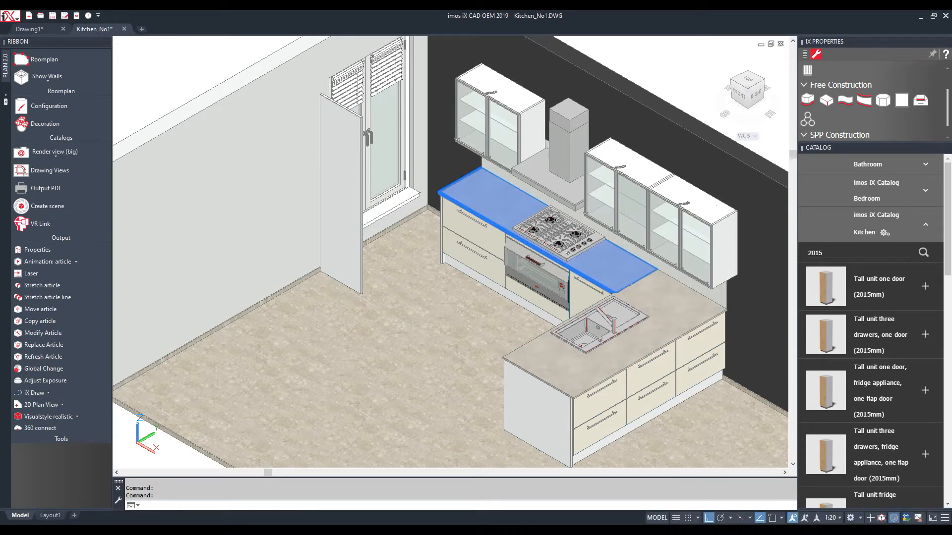
pyautogui.scroll(-7, 858, 340)
# Place a tall oven unit with Miele coffee machine, Gaggenau steam oven and only uplights beside the tall cabinets
pyautogui.click(852, 396)
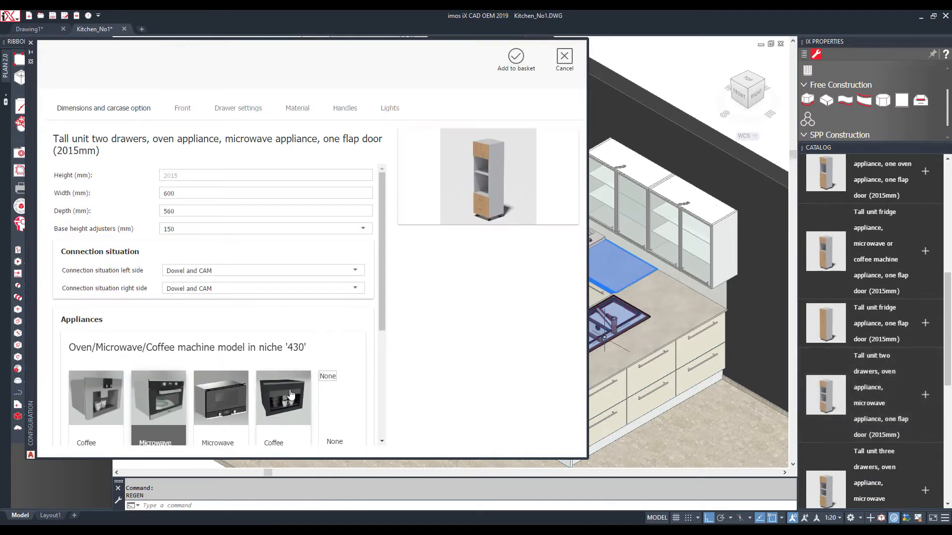
pyautogui.click(291, 394)
pyautogui.scroll(-4, 290, 394)
pyautogui.click(337, 377)
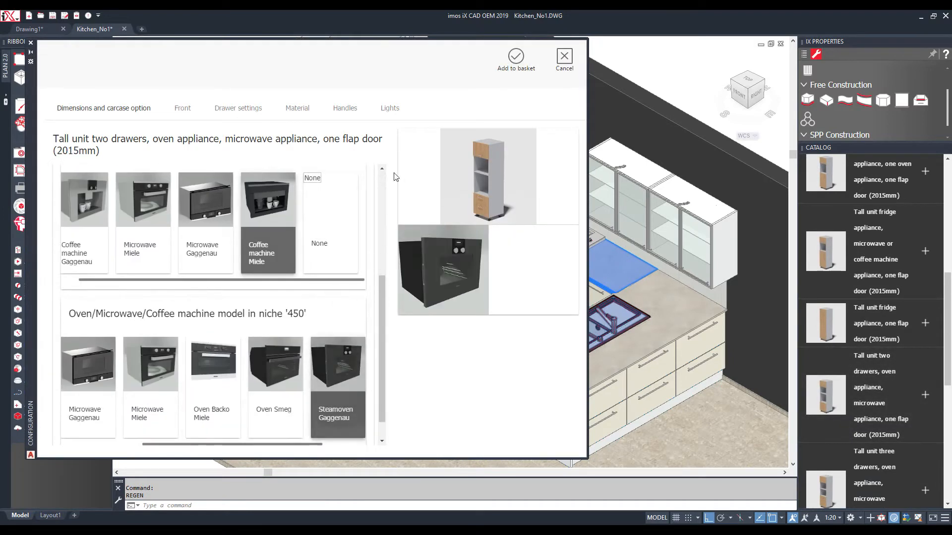
pyautogui.click(395, 110)
pyautogui.click(314, 176)
pyautogui.click(181, 224)
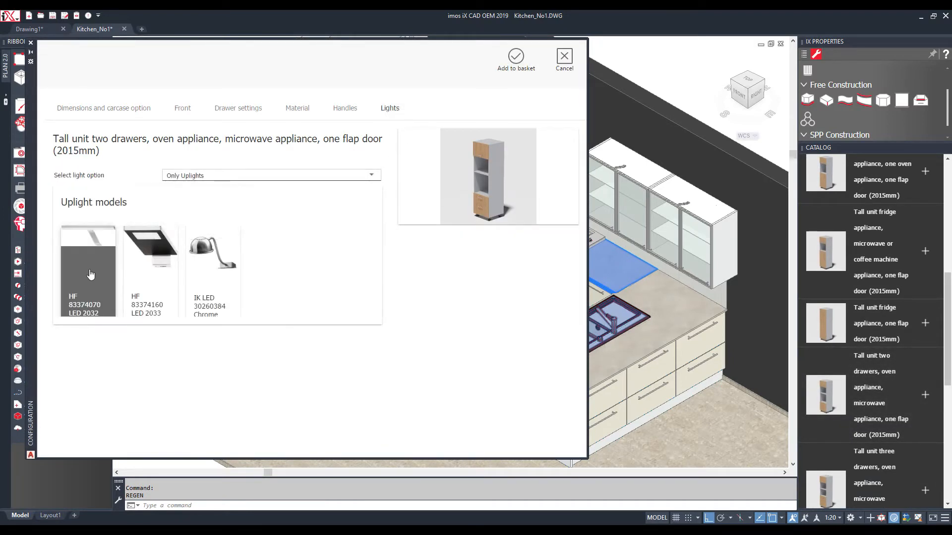
pyautogui.click(515, 58)
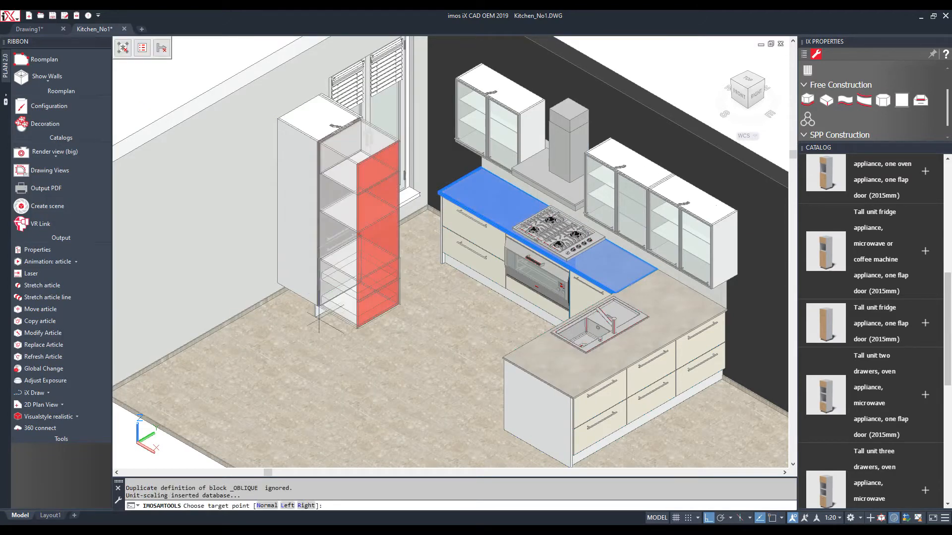
pyautogui.click(259, 299)
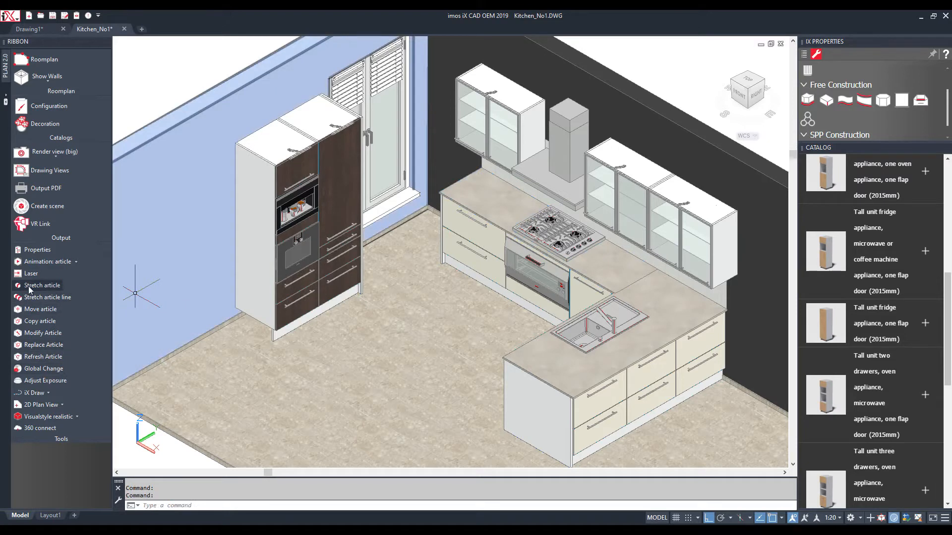
# Copy the tall drawer cabinet, and copy the tall end panel to the left end of the tall units
pyautogui.click(38, 311)
pyautogui.click(348, 203)
pyautogui.rightClick(348, 202)
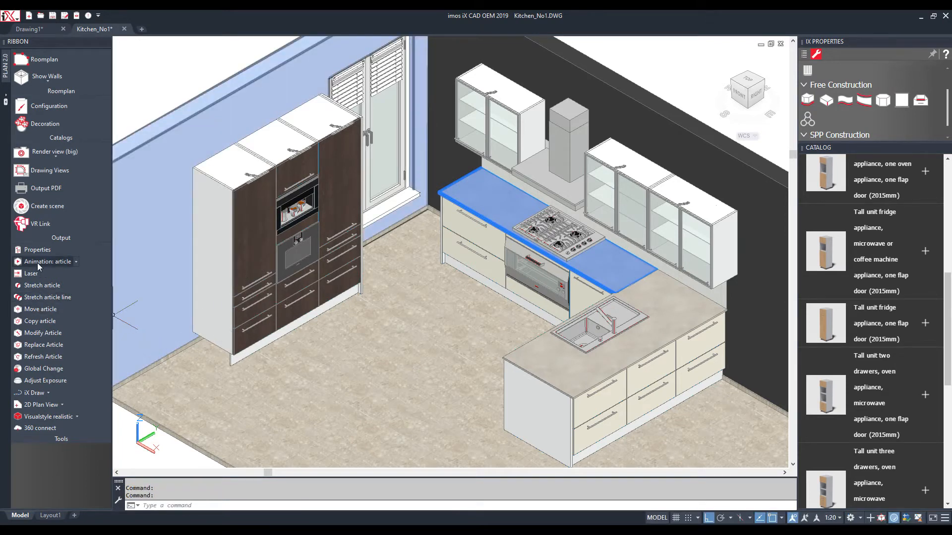
pyautogui.click(43, 322)
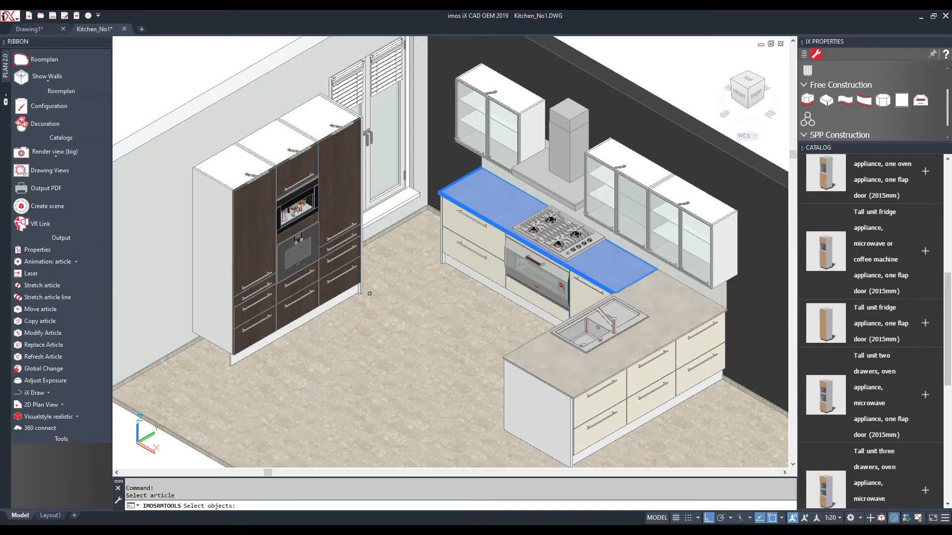
pyautogui.click(361, 290)
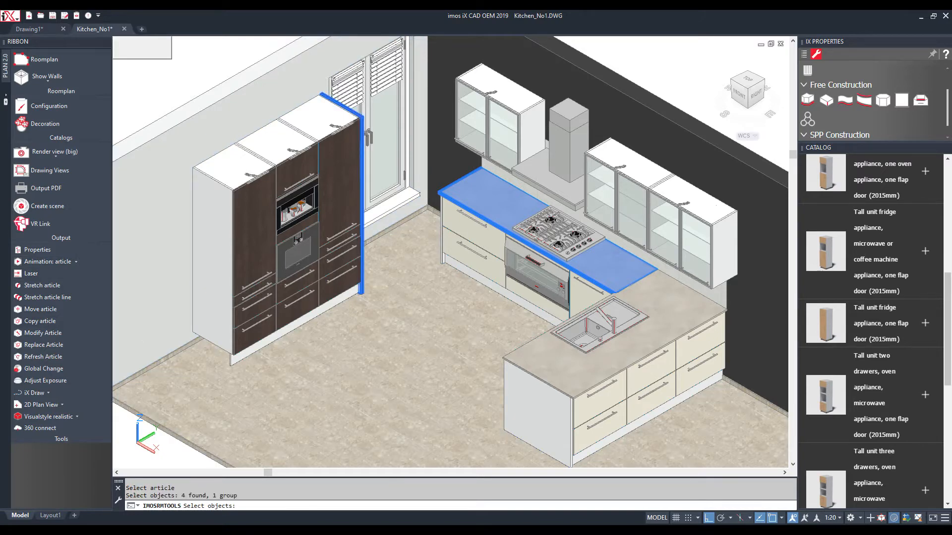
pyautogui.press('Return')
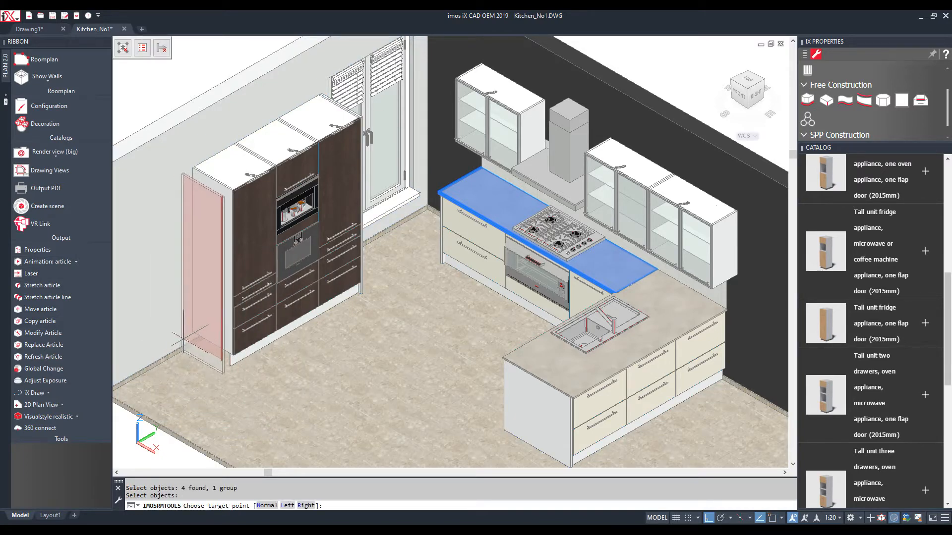
pyautogui.click(199, 342)
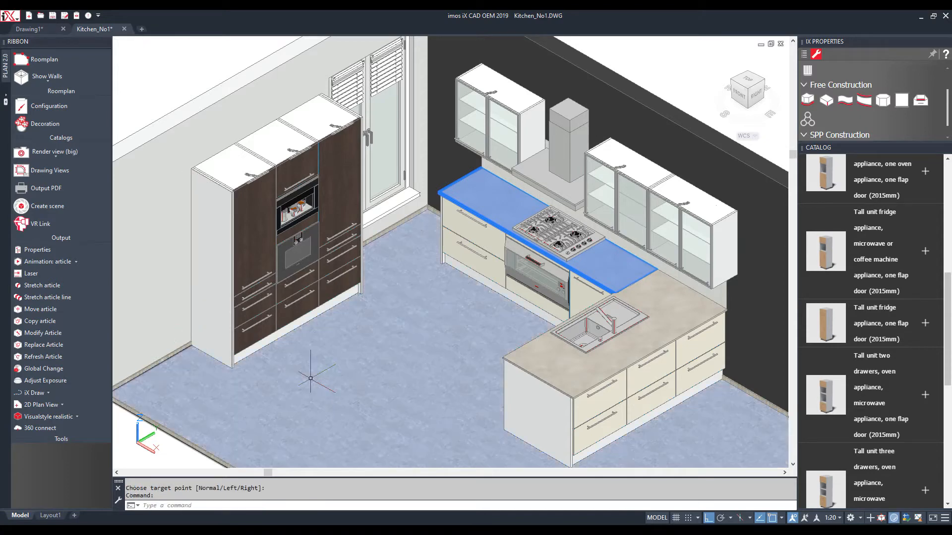
pyautogui.scroll(-3, 392, 315)
pyautogui.scroll(2, 442, 351)
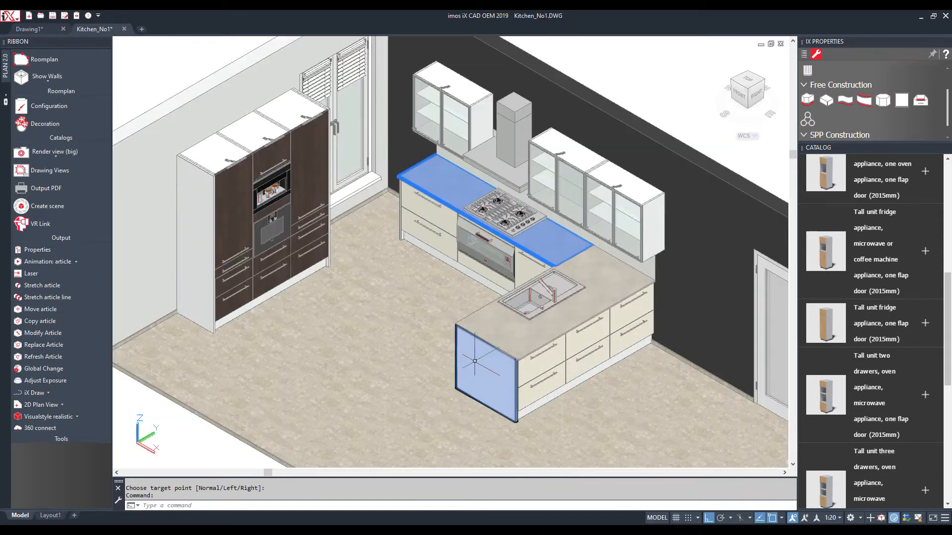
pyautogui.scroll(3, 461, 378)
# Move the island worktop's end edge out by 400 mm to form an overhang
pyautogui.press('Escape')
pyautogui.rightClick(359, 252)
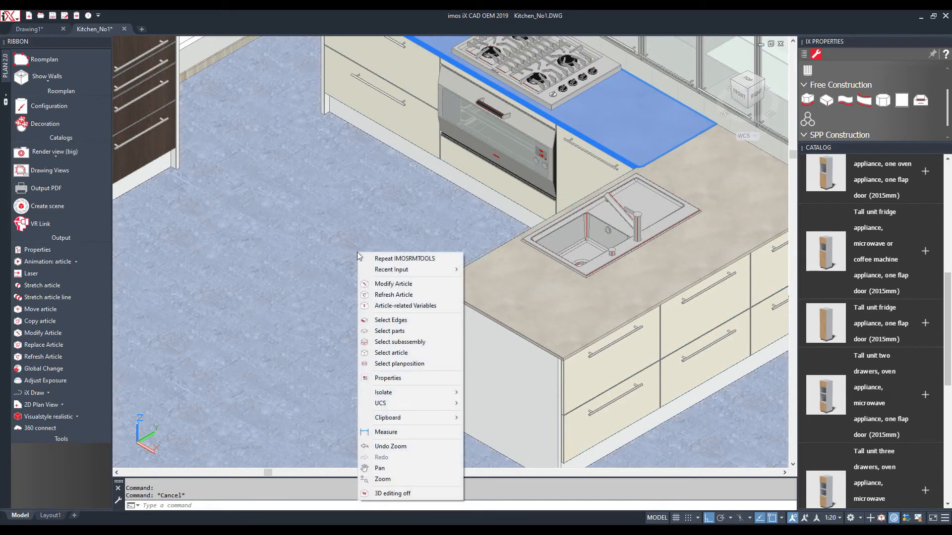
pyautogui.click(392, 320)
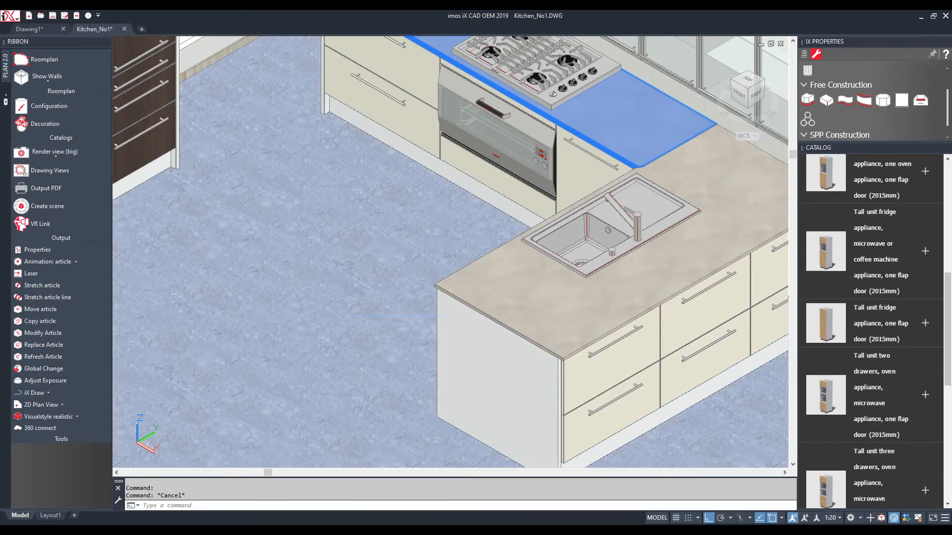
pyautogui.scroll(5, 518, 332)
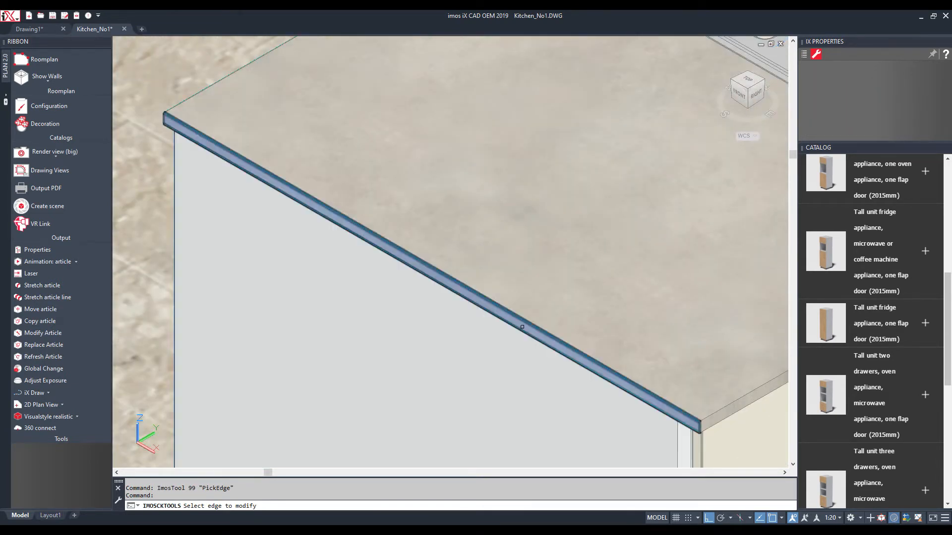
pyautogui.click(524, 322)
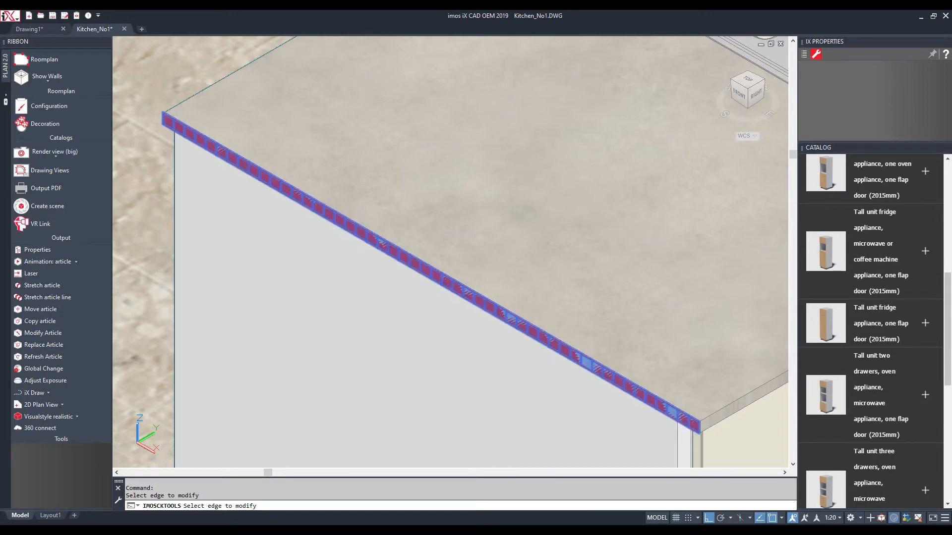
pyautogui.click(808, 112)
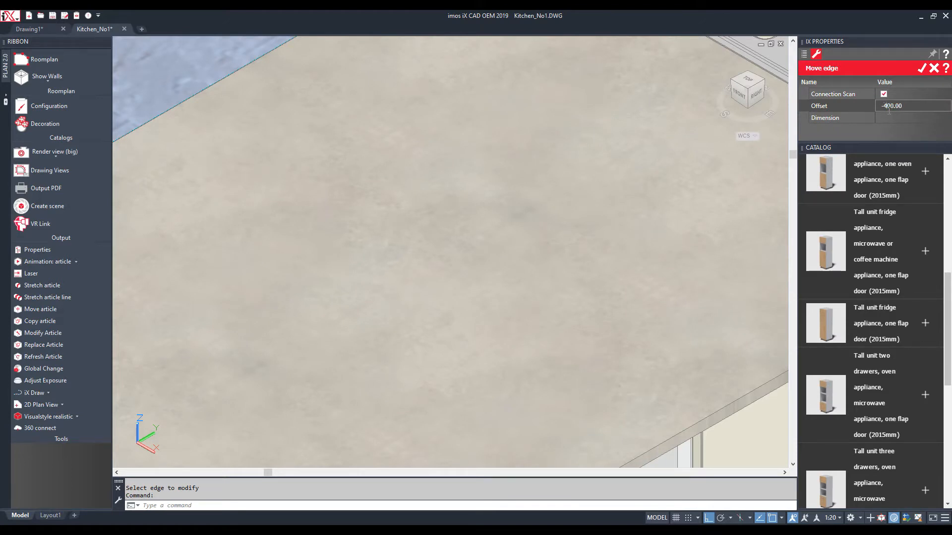
pyautogui.click(920, 69)
pyautogui.scroll(-5, 594, 198)
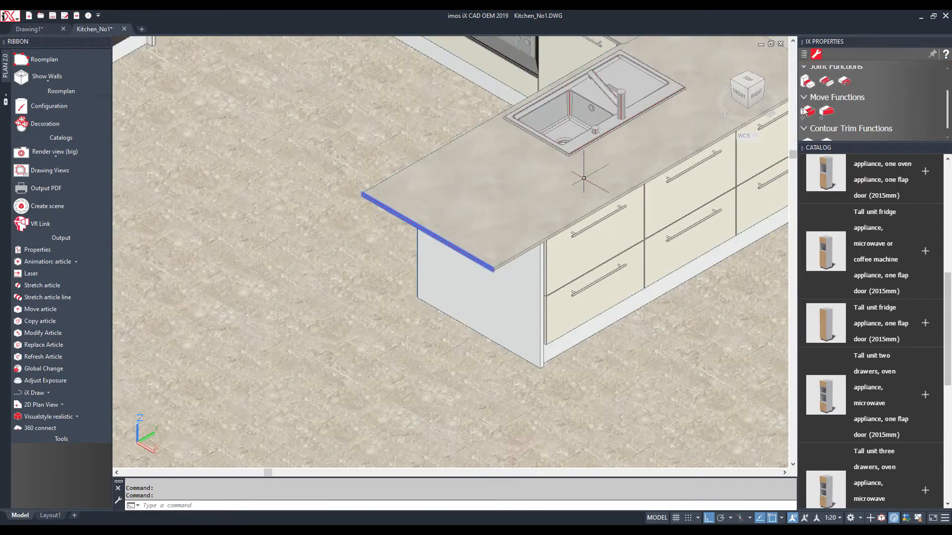
# Set the moved edge's contour to OC_Segmental and delete the leftover straight edge strip
pyautogui.click(804, 54)
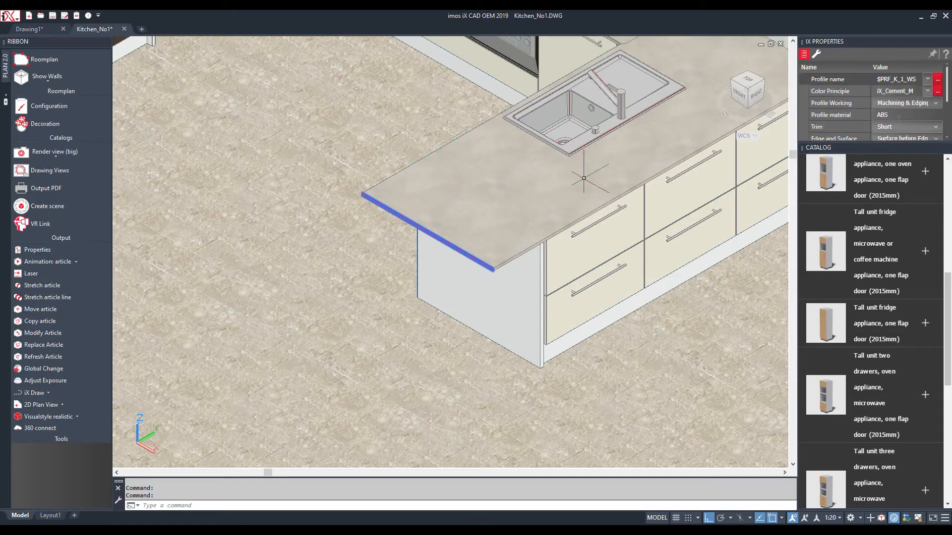
pyautogui.scroll(-3, 919, 122)
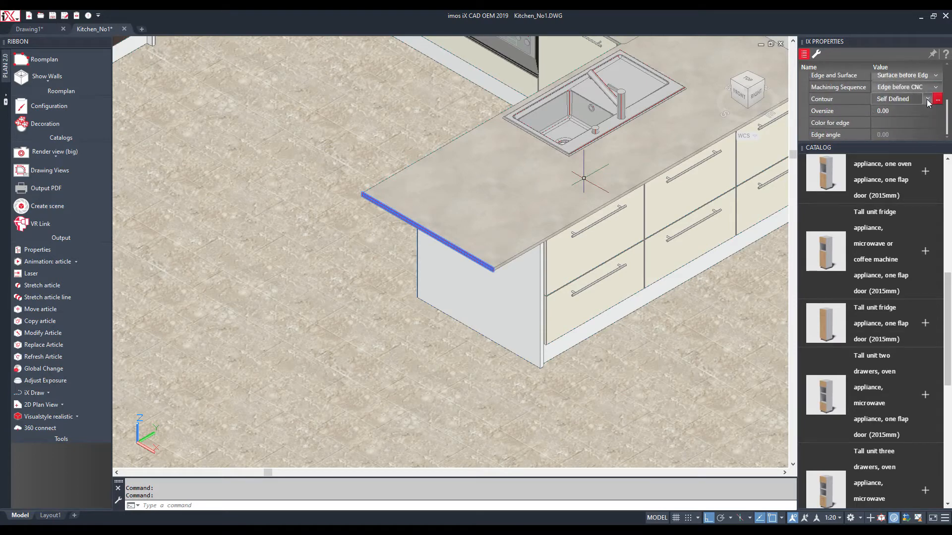
pyautogui.click(927, 100)
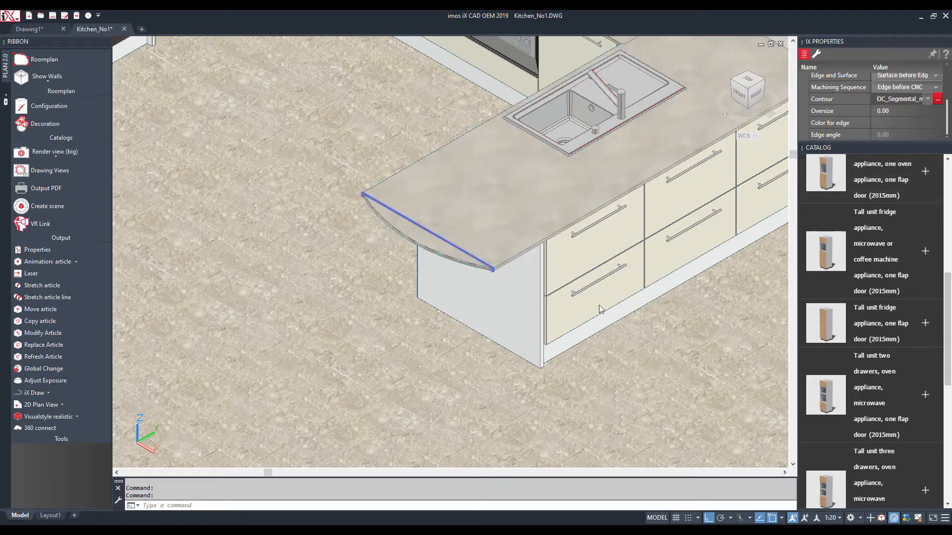
pyautogui.click(490, 268)
pyautogui.press('Delete')
pyautogui.press('Escape')
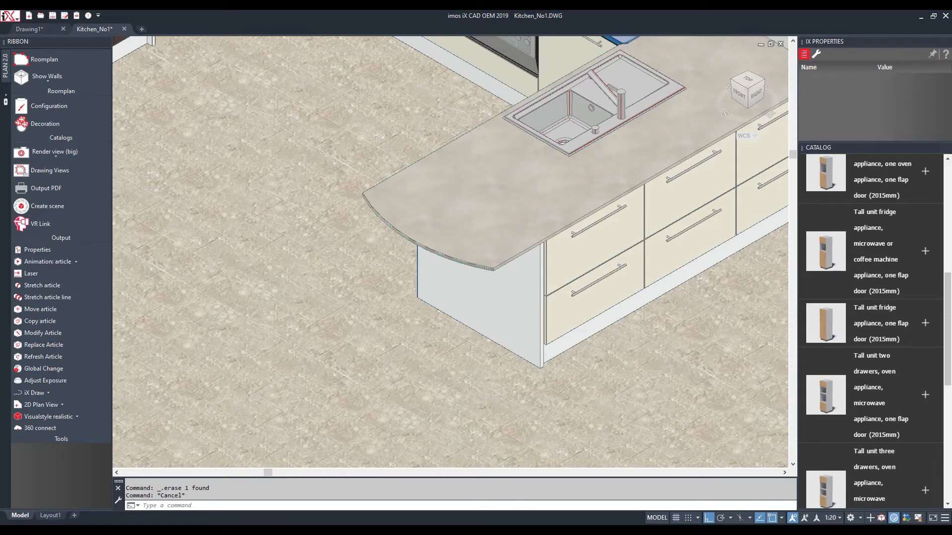
pyautogui.scroll(-4, 480, 356)
# Swap the cabinet catalog for the Decoration catalog and close the properties panel
pyautogui.scroll(2, 427, 102)
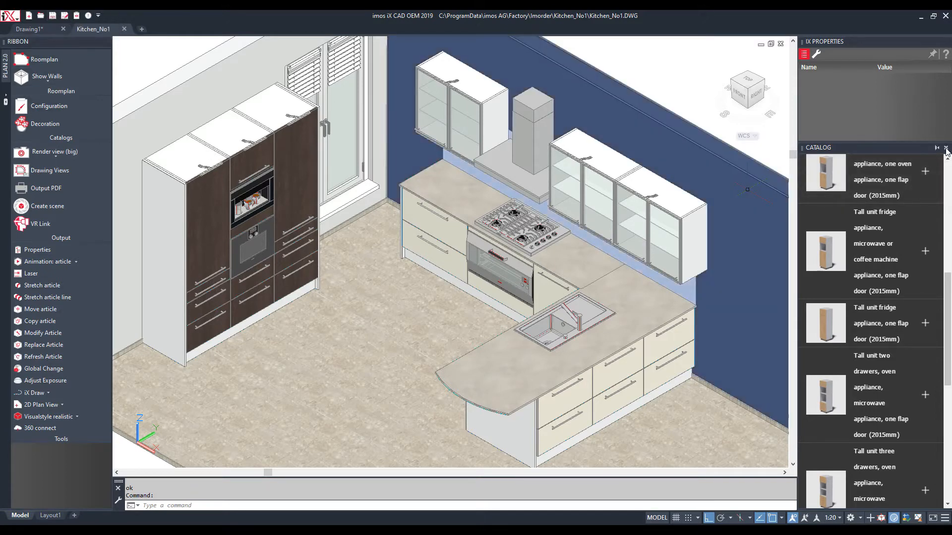
pyautogui.click(945, 148)
pyautogui.click(47, 124)
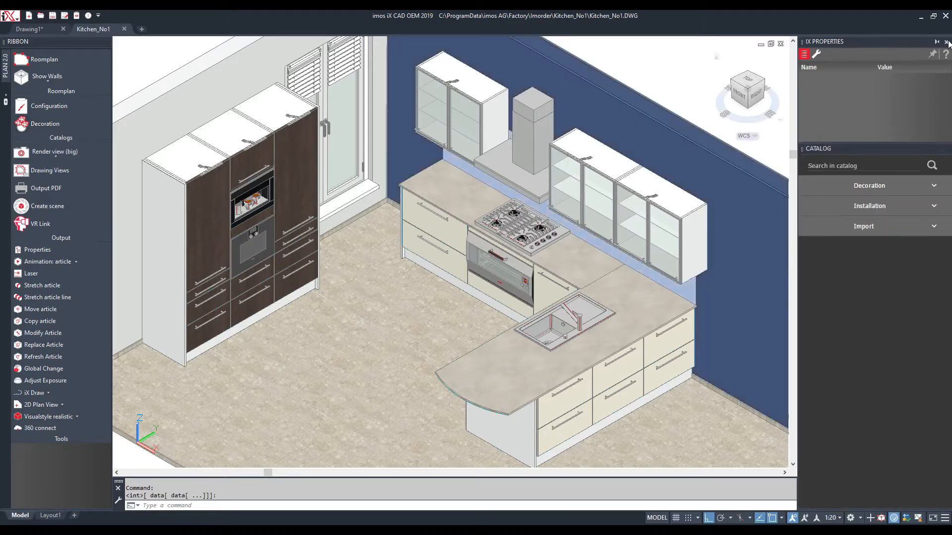
pyautogui.click(946, 41)
# From Installation's white switches and sockets, place three double power sockets above the tall cabinets
pyautogui.click(935, 100)
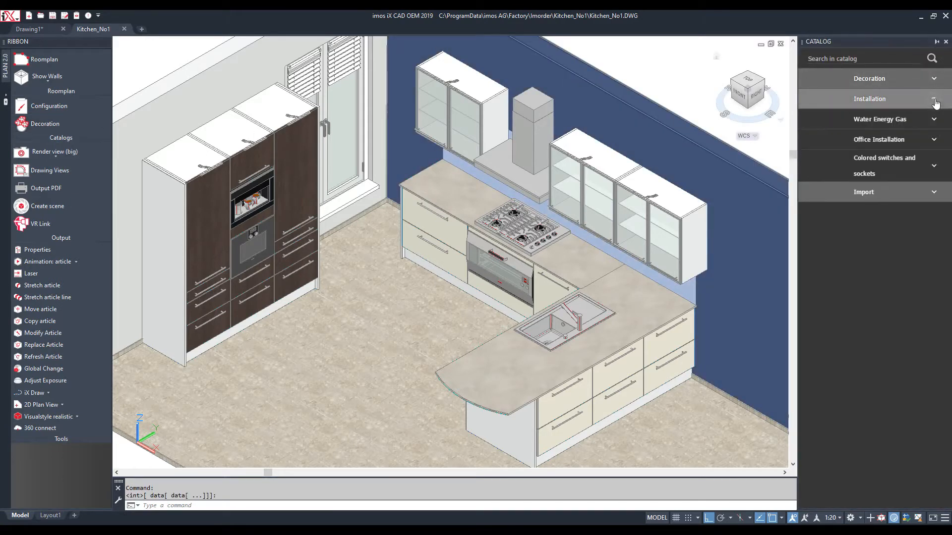
pyautogui.click(935, 166)
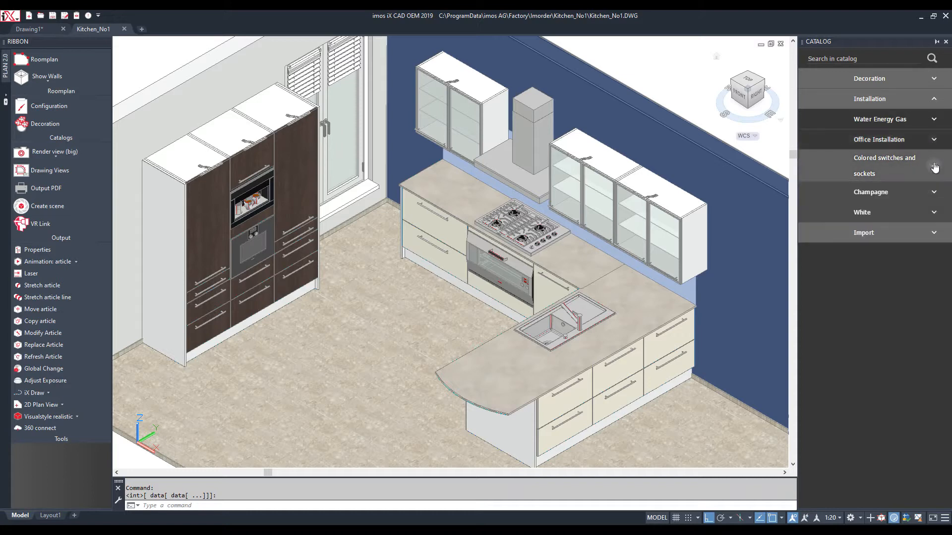
pyautogui.click(936, 213)
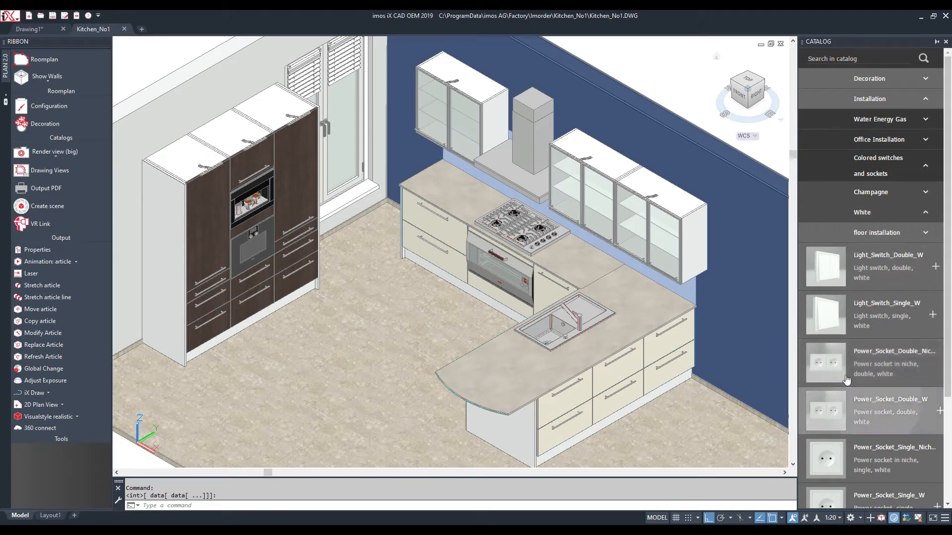
pyautogui.click(882, 410)
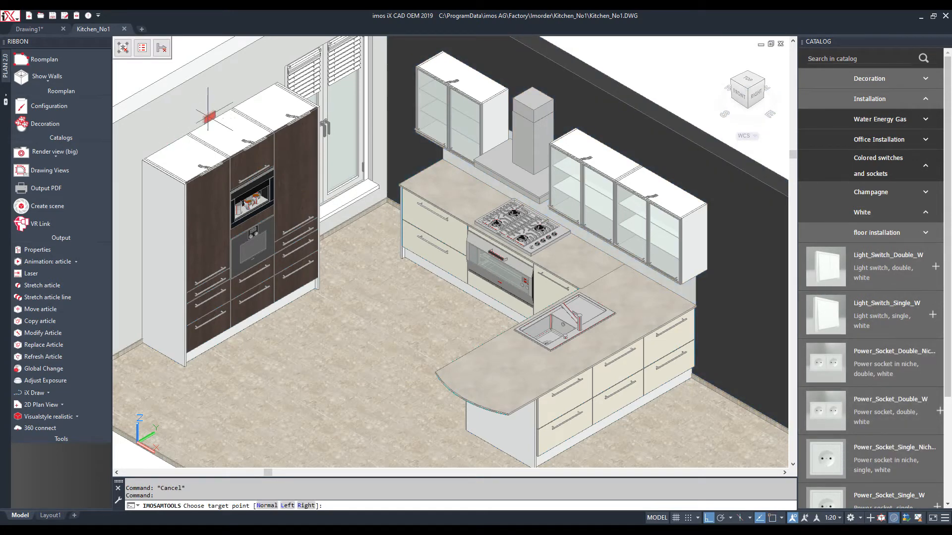
pyautogui.click(168, 135)
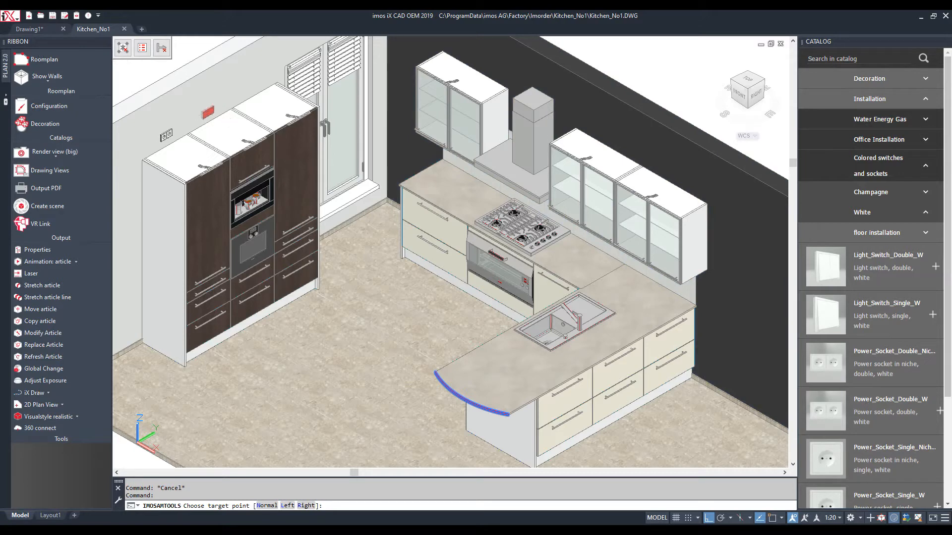
pyautogui.click(208, 113)
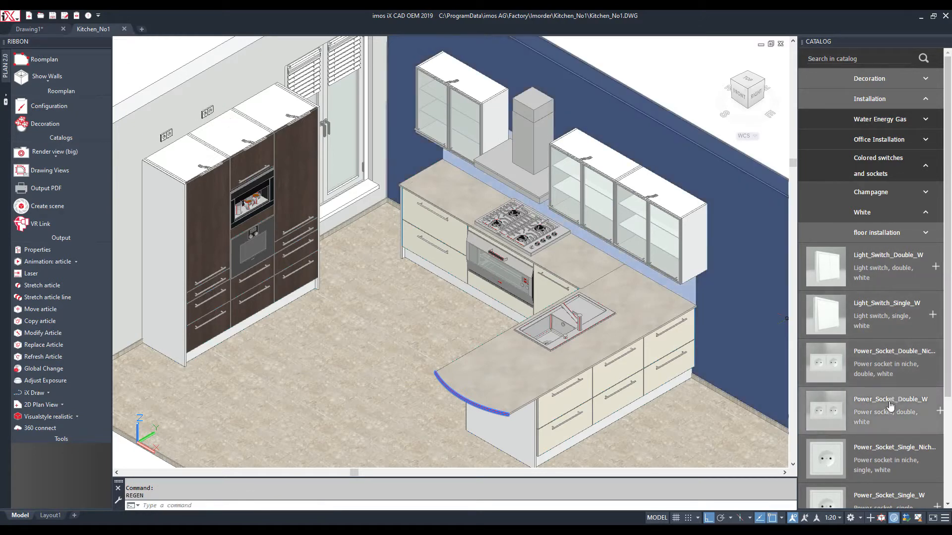
pyautogui.click(891, 405)
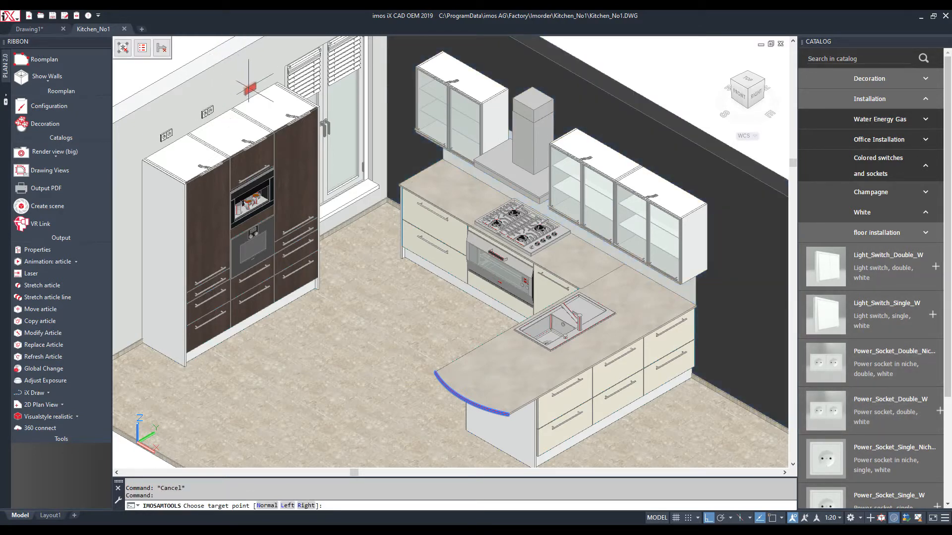
pyautogui.click(248, 89)
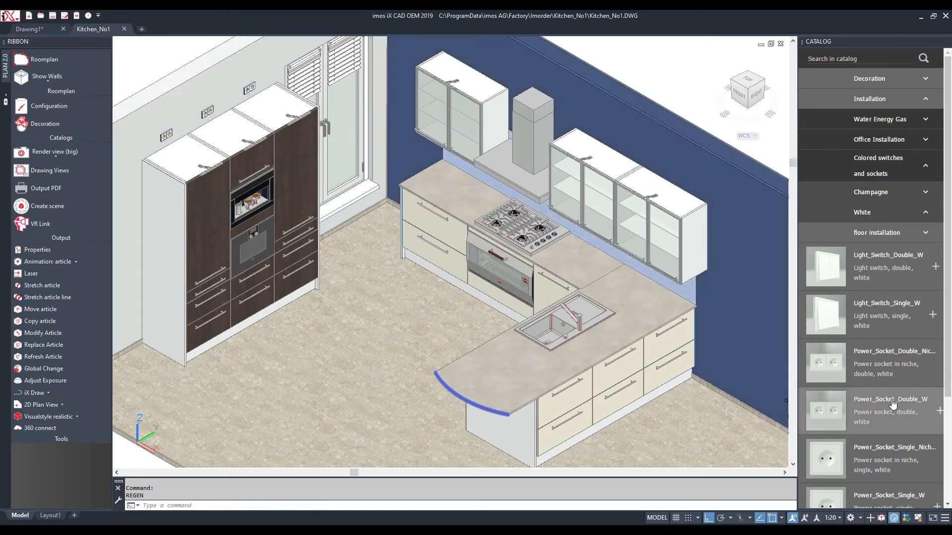
# Add two double sockets and a single niche socket on the back wall, plus one beside the corner worktop
pyautogui.click(892, 404)
pyautogui.click(671, 175)
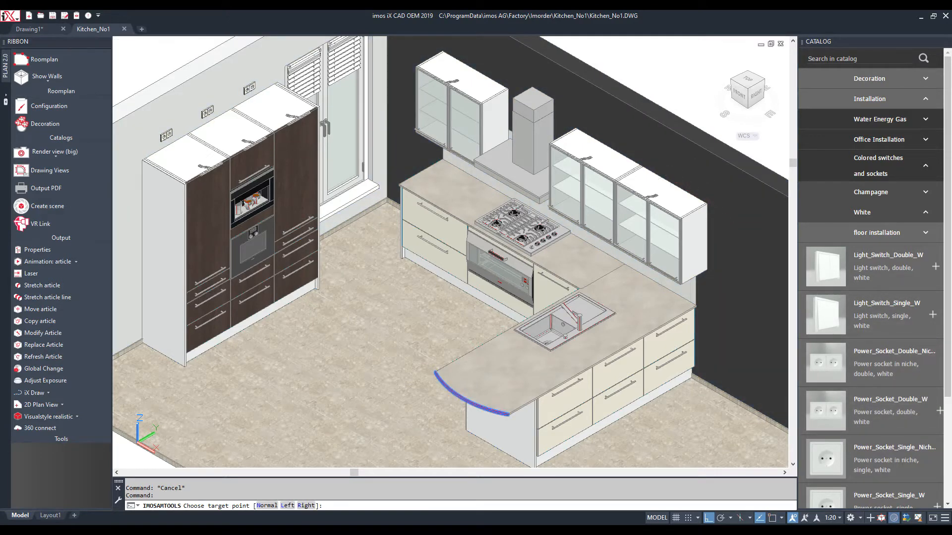
pyautogui.click(886, 403)
pyautogui.click(604, 141)
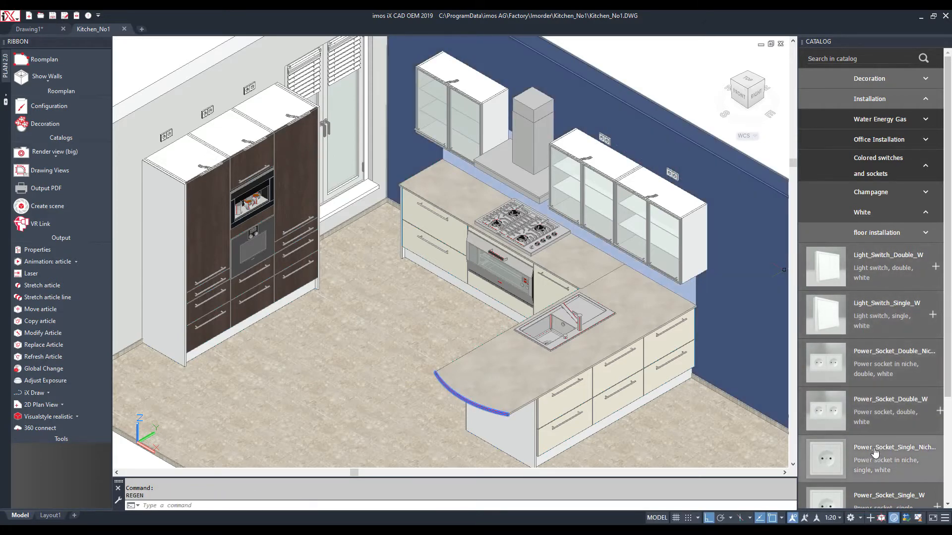
pyautogui.click(875, 452)
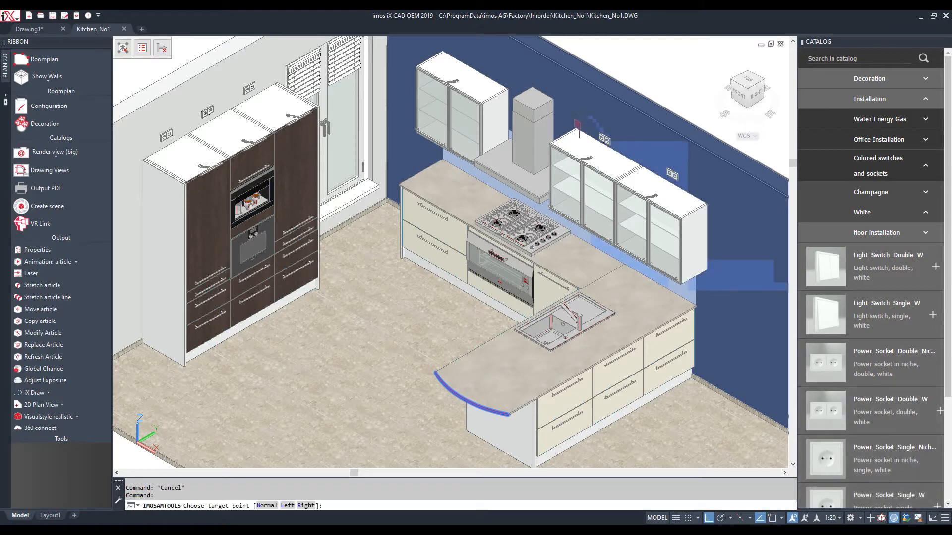
pyautogui.click(543, 88)
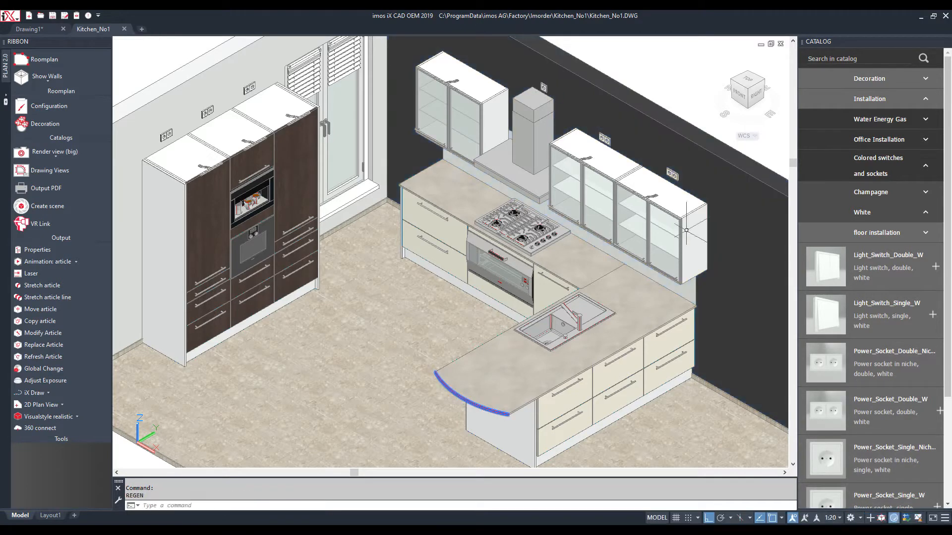
pyautogui.click(876, 401)
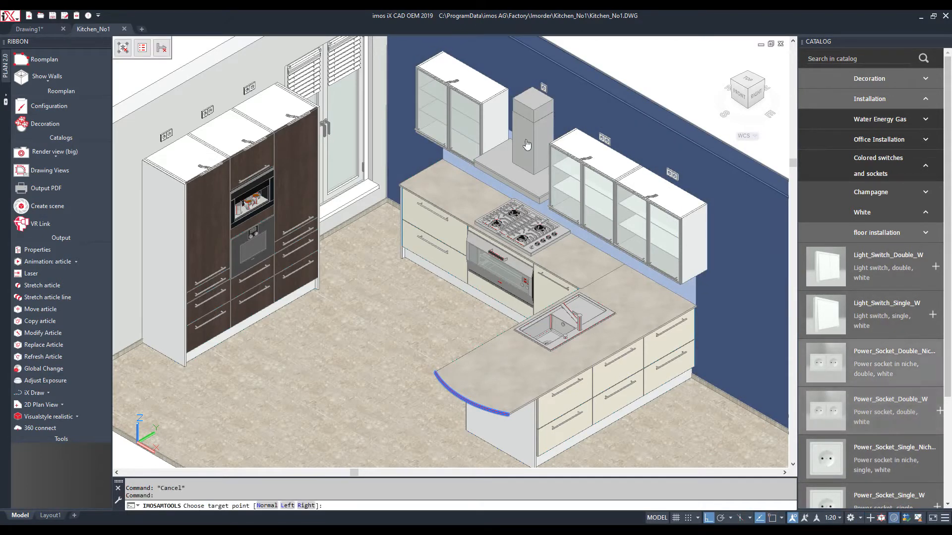
pyautogui.click(666, 286)
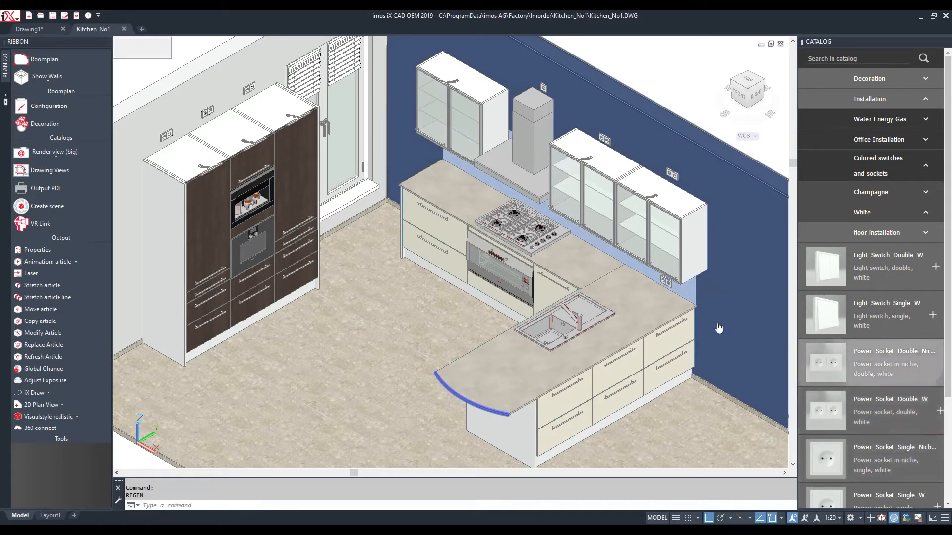
pyautogui.click(883, 362)
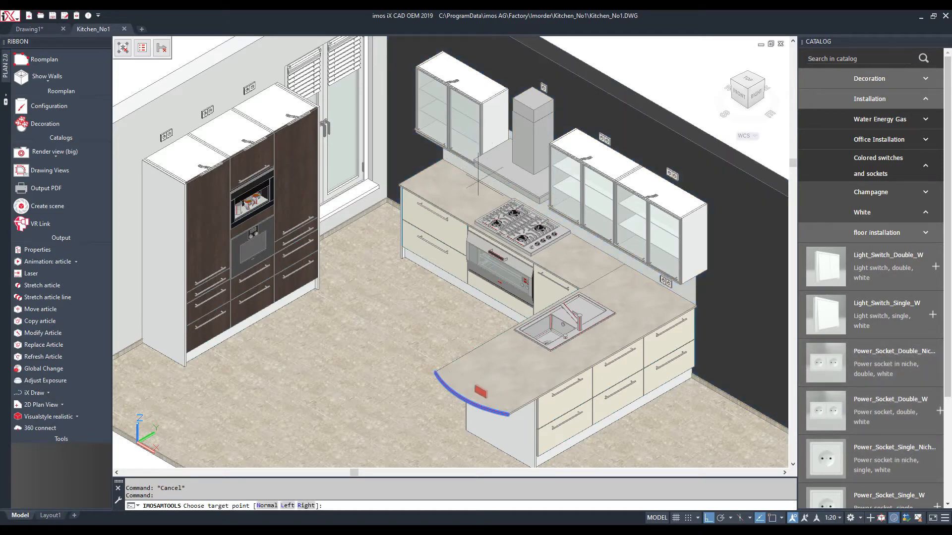
# Turn to the hob and set the double socket on the backsplash tiles to its left
pyautogui.scroll(4, 469, 179)
pyautogui.scroll(3, 475, 176)
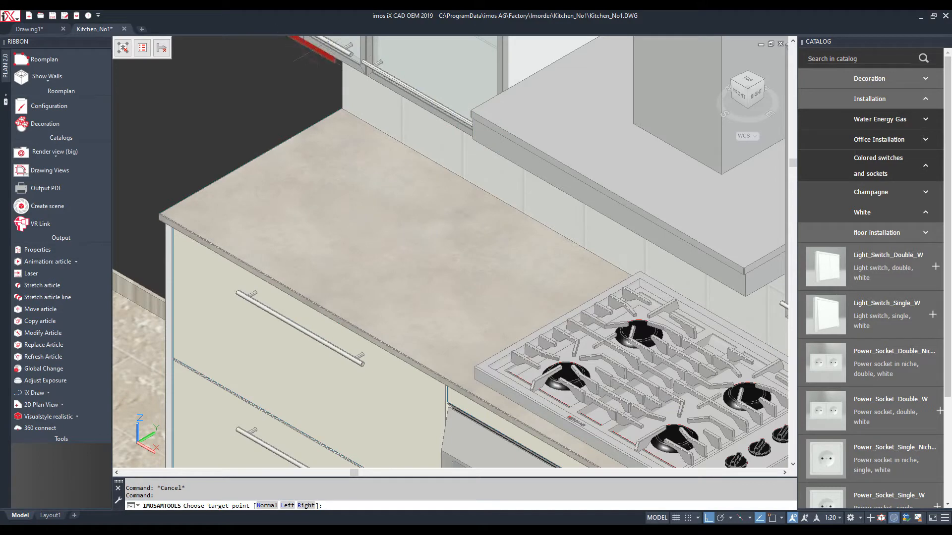
pyautogui.keyDown('shift'); pyautogui.moveTo(307, 204); pyautogui.dragTo(392, 166, button='middle'); pyautogui.keyUp('shift')
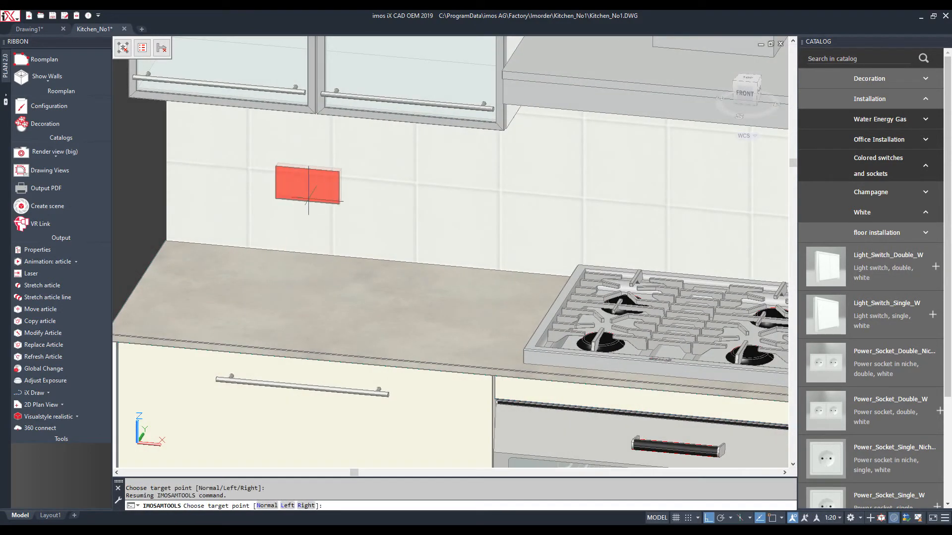
pyautogui.click(342, 193)
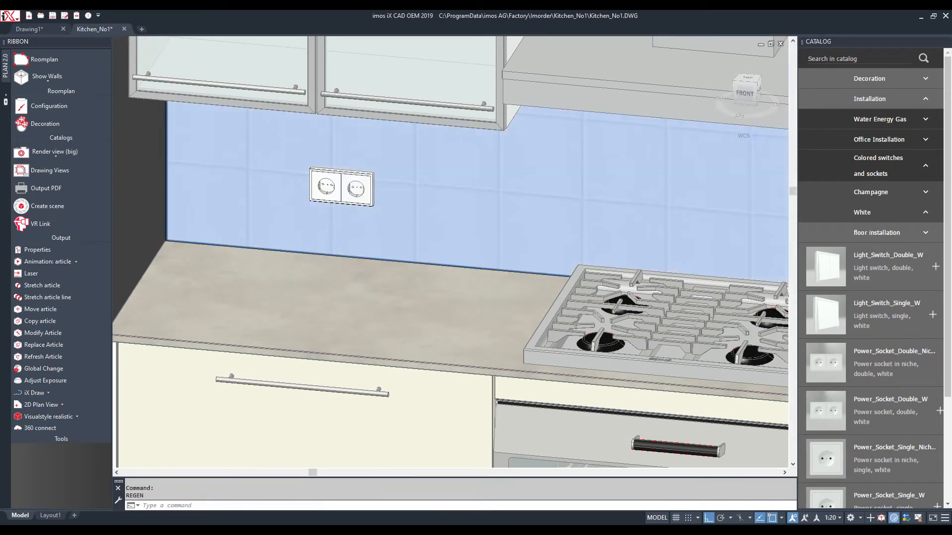
pyautogui.scroll(-3, 314, 196)
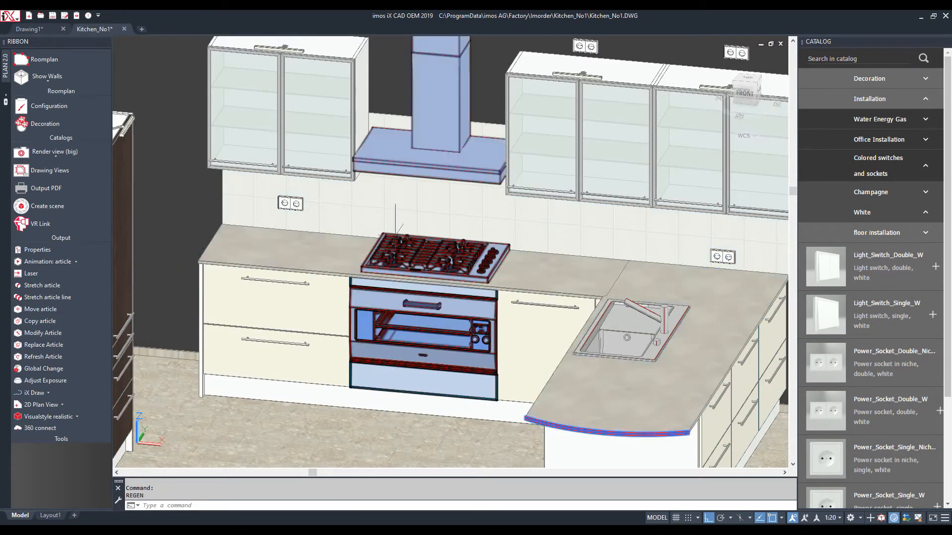
pyautogui.scroll(-3, 431, 322)
pyautogui.scroll(4, 434, 323)
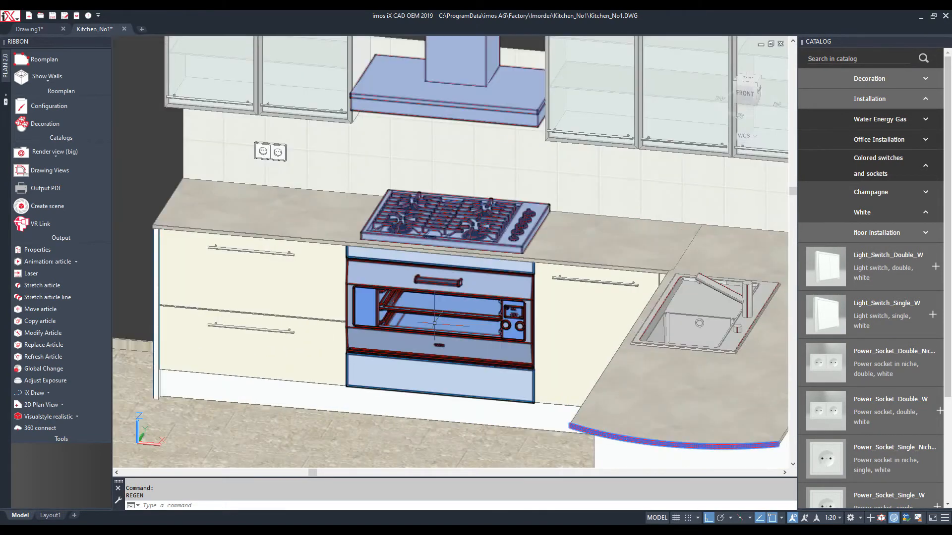
pyautogui.press('Escape')
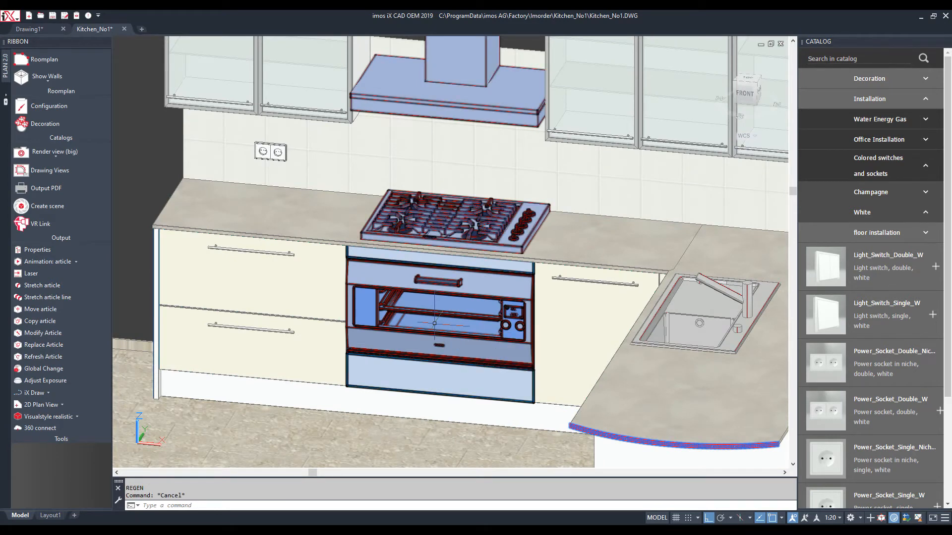
# Hide the oven, hob and hood to expose the oven niche
pyautogui.click(434, 323)
pyautogui.rightClick(434, 323)
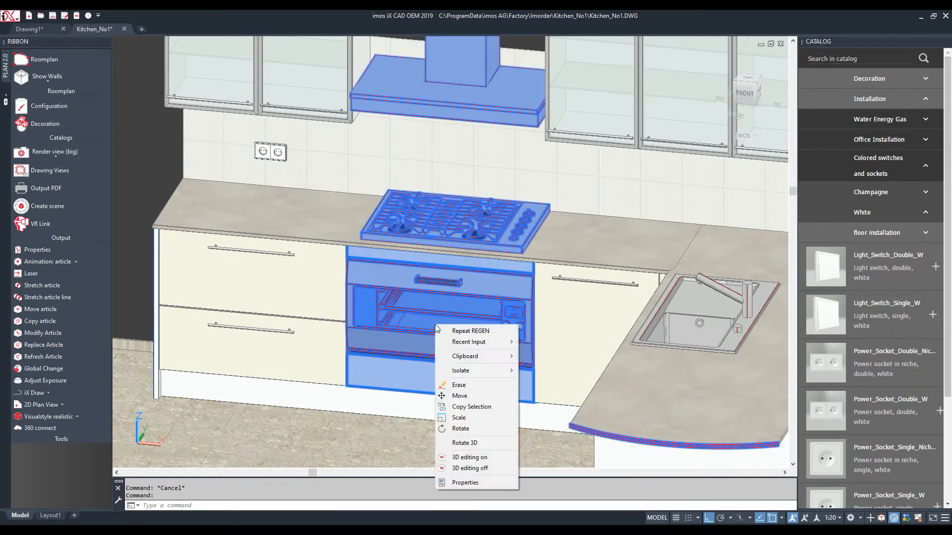
pyautogui.moveTo(493, 371)
pyautogui.click(550, 381)
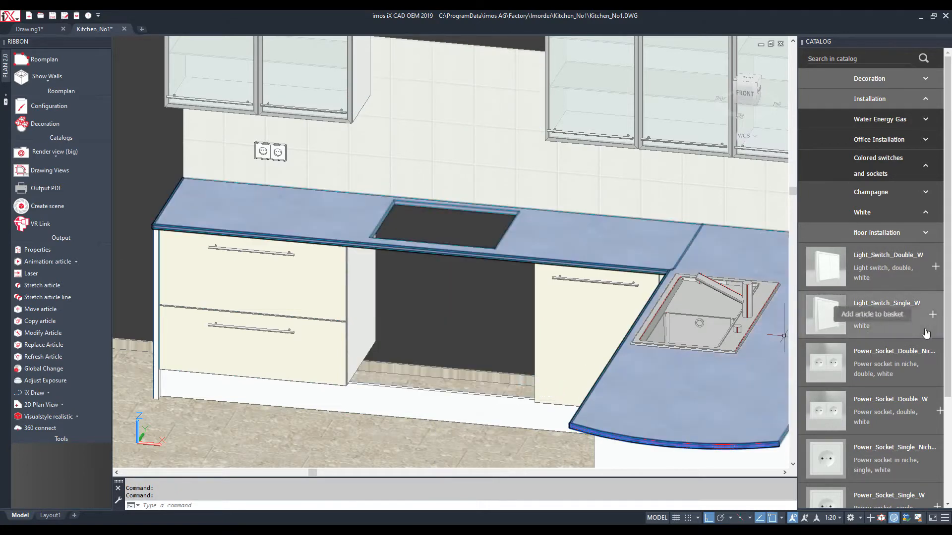
# Place a hot and cold water connection and a Gas_Socket_half_inch inside the oven niche
pyautogui.click(925, 119)
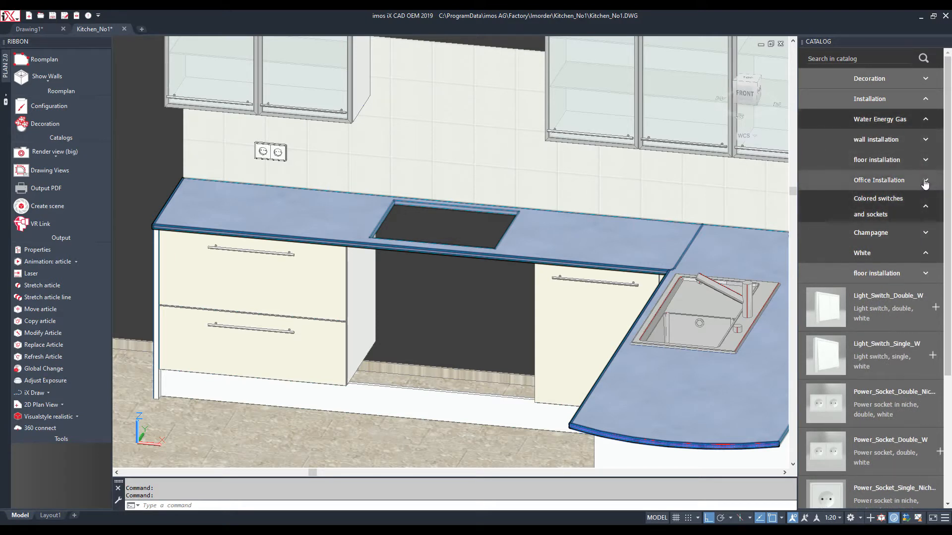
pyautogui.click(926, 141)
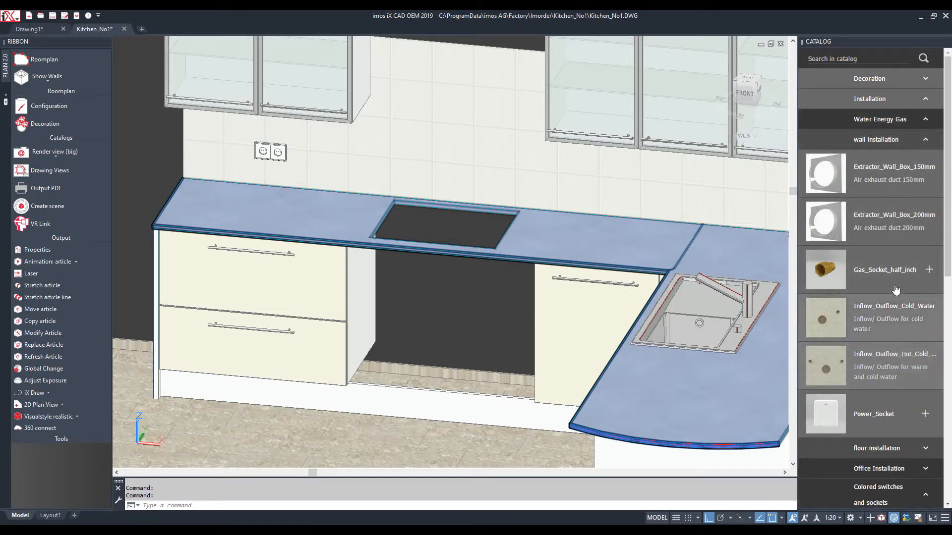
pyautogui.click(903, 355)
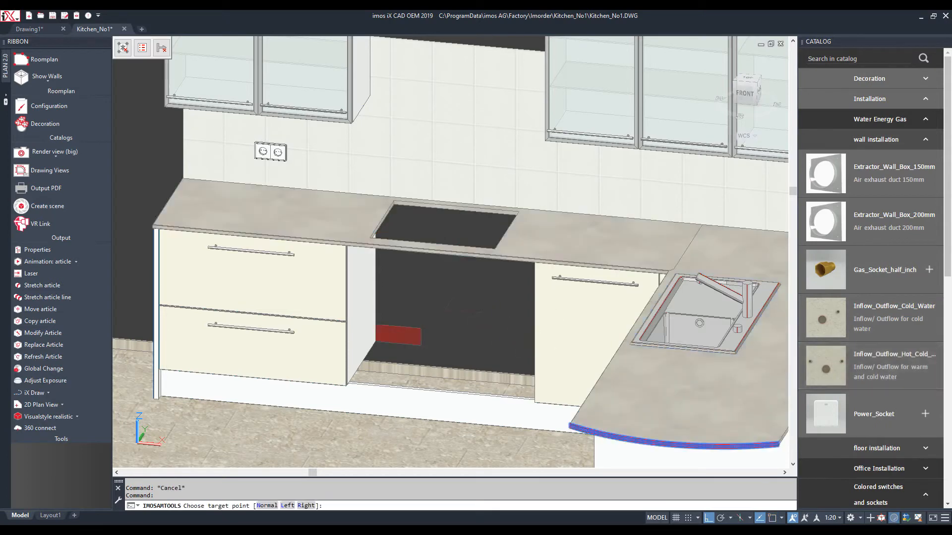
pyautogui.click(466, 342)
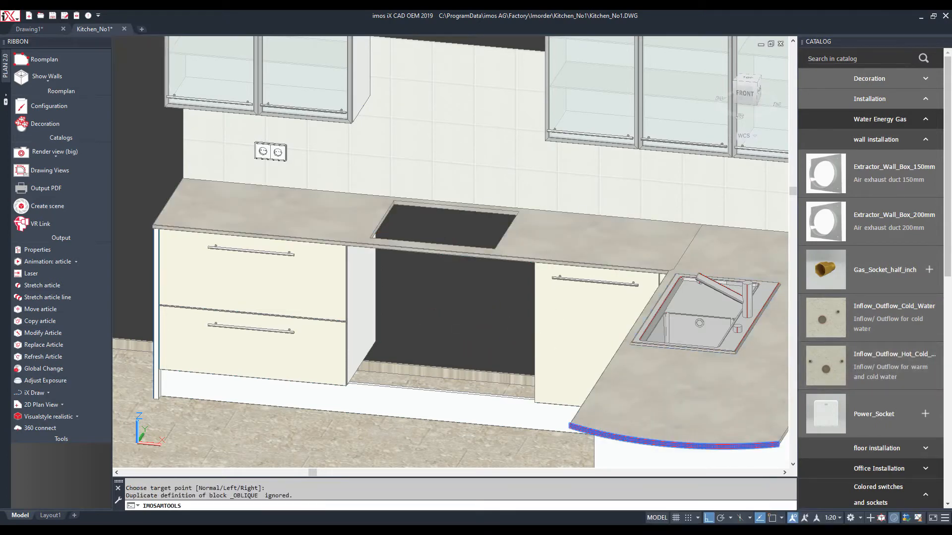
pyautogui.click(928, 272)
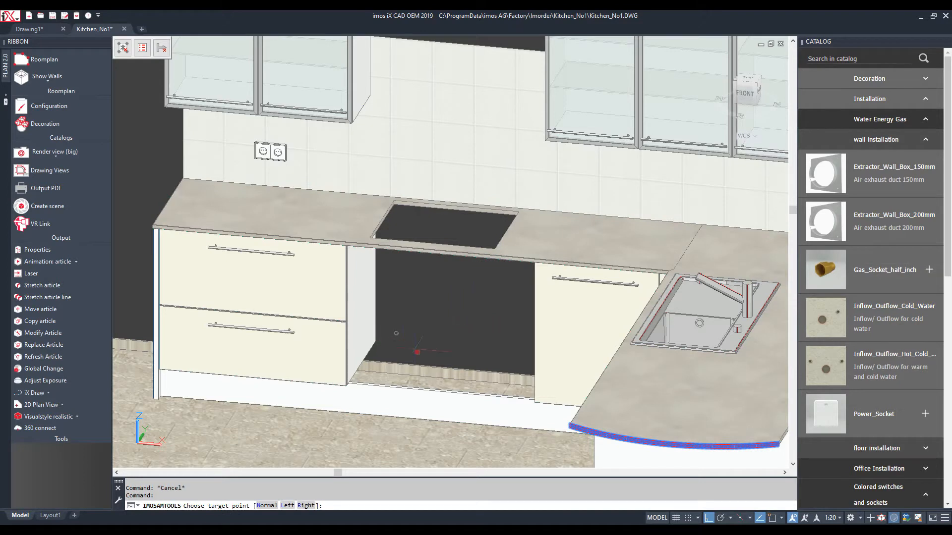
pyautogui.click(421, 354)
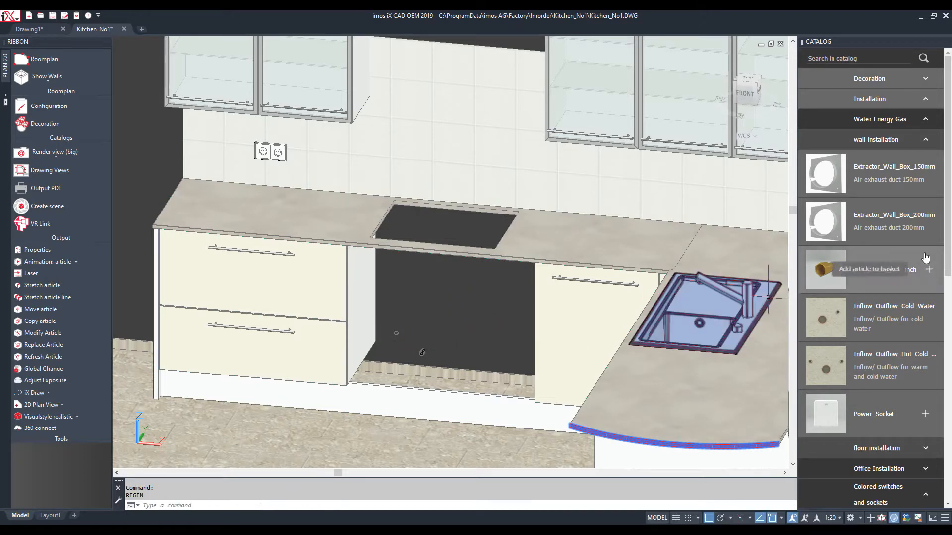
# Drop the extractor wall box and place a Power_Socket inside the oven niche instead
pyautogui.click(921, 219)
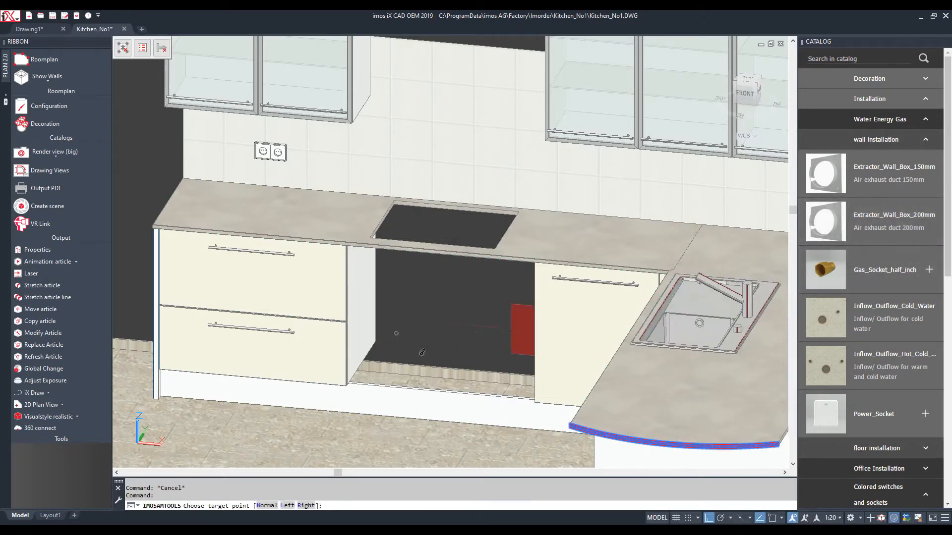
pyautogui.press('Escape')
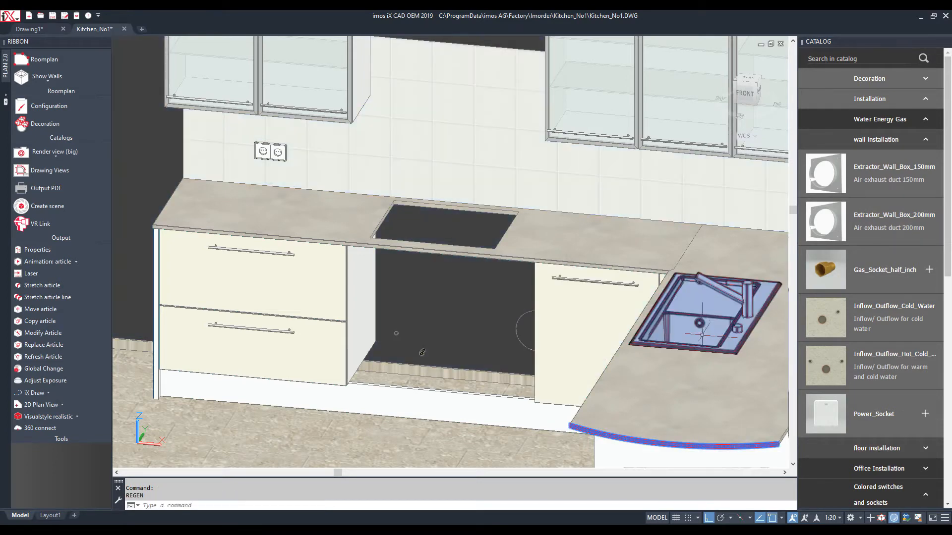
pyautogui.scroll(-4, 835, 306)
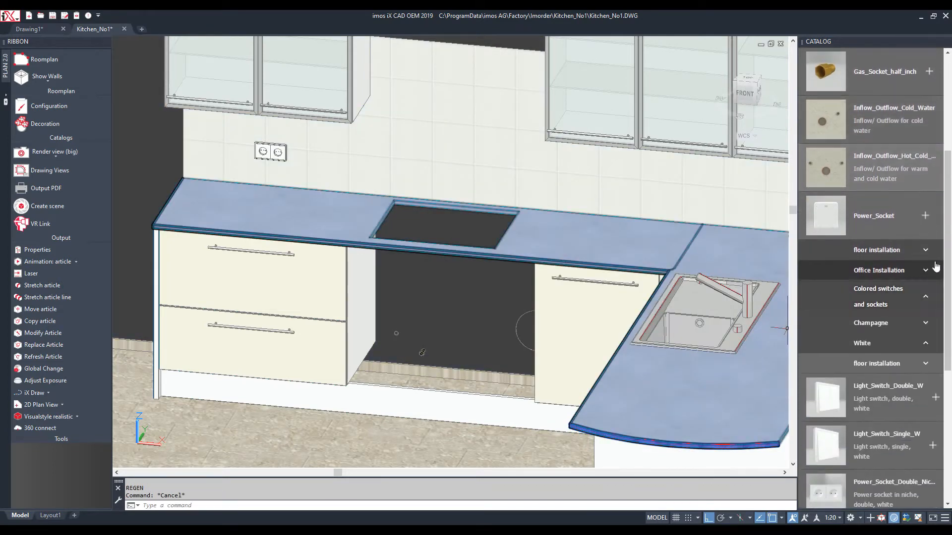
pyautogui.click(923, 218)
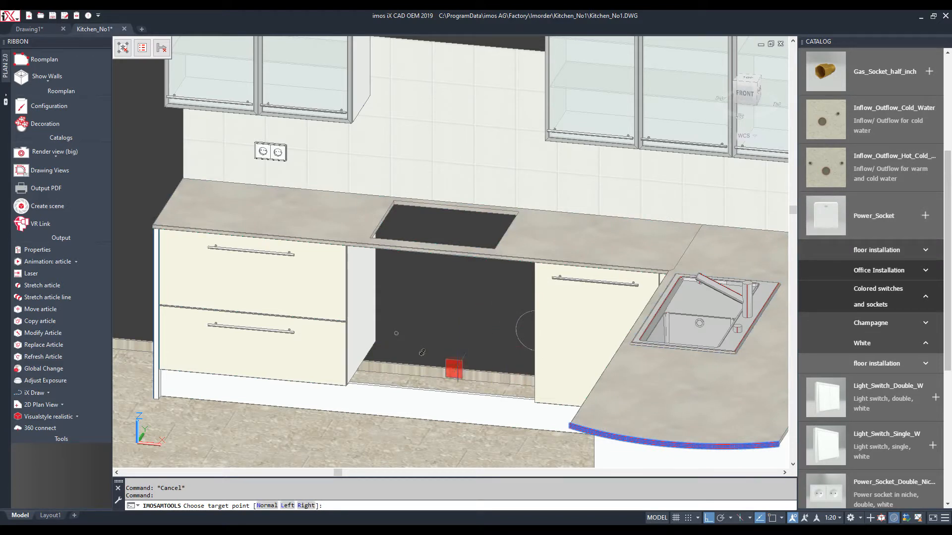
pyautogui.click(422, 352)
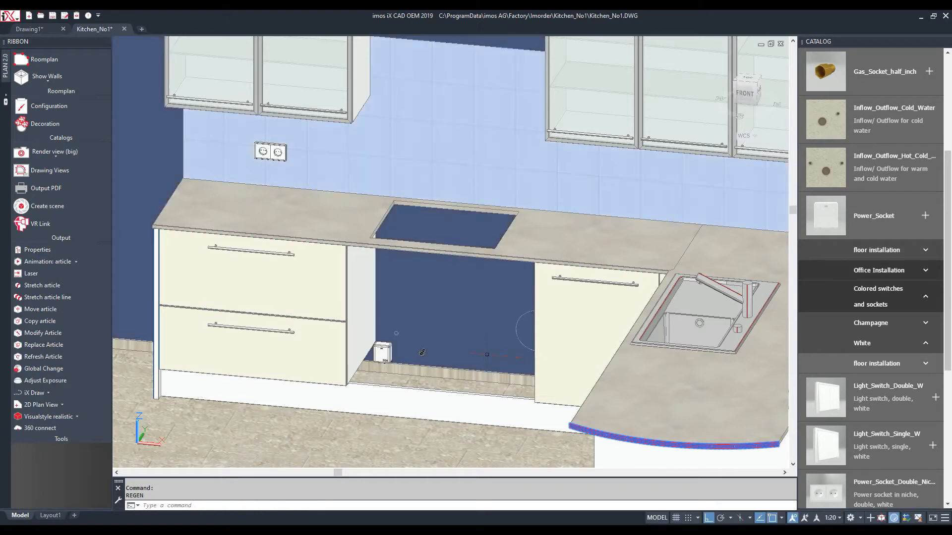
# Isolate the countertop, then end object isolation so all hidden objects reappear
pyautogui.rightClick(480, 318)
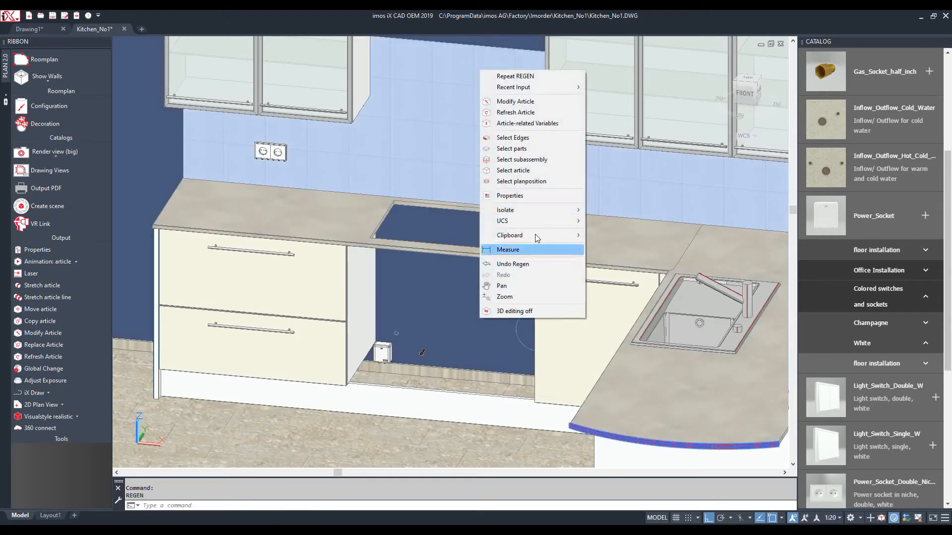
pyautogui.moveTo(541, 213)
pyautogui.click(608, 236)
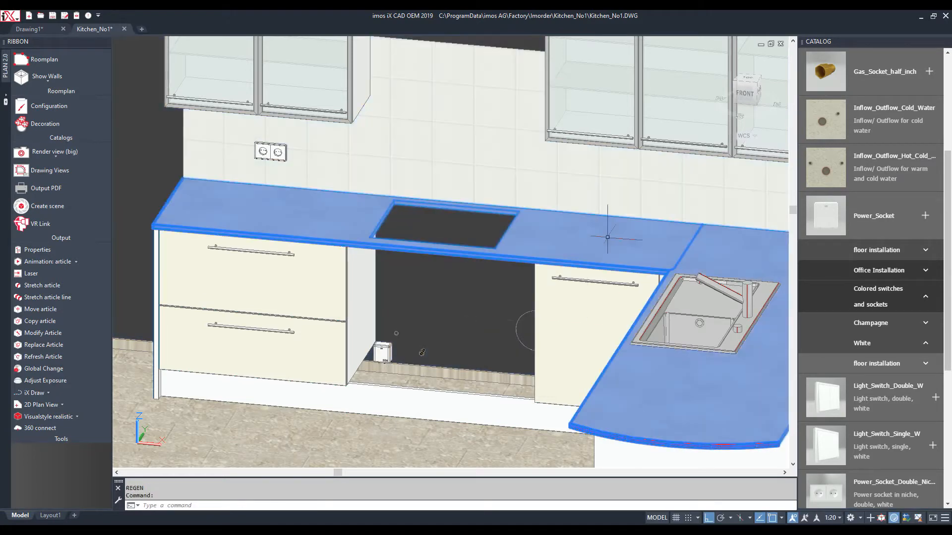
pyautogui.rightClick(602, 231)
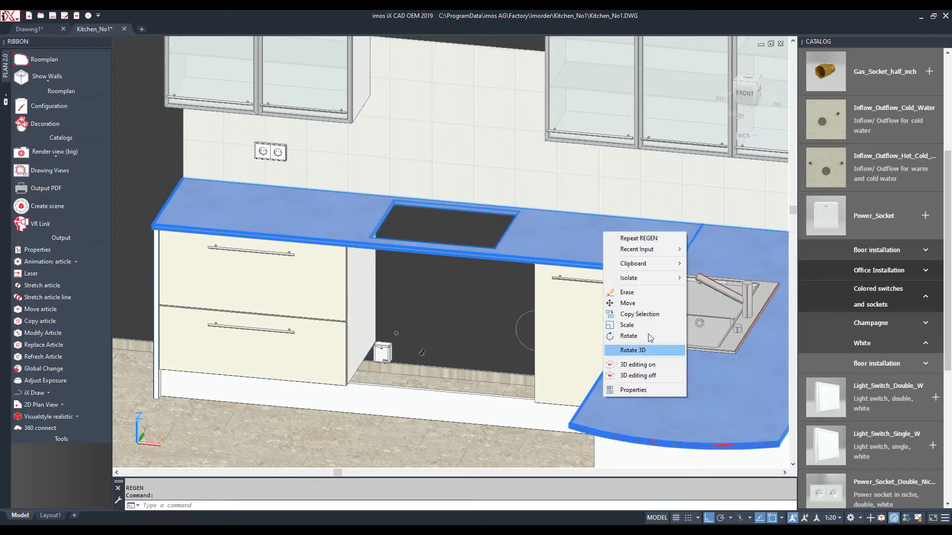
pyautogui.moveTo(644, 278)
pyautogui.click(721, 299)
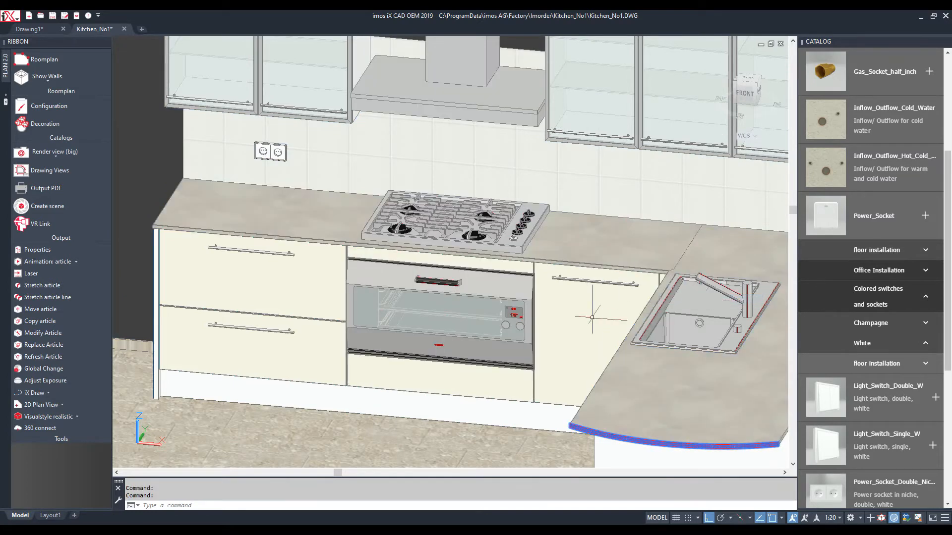
# Place Light_Switch_Double_W and Power_Socket_Double_W low on the wall left of the door
pyautogui.press('Escape')
pyautogui.scroll(-5, 334, 439)
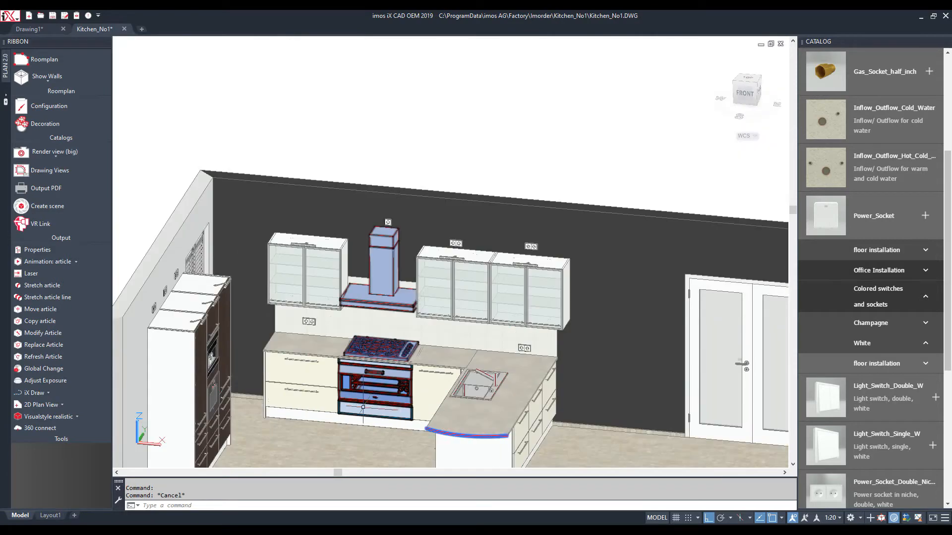
pyautogui.click(935, 397)
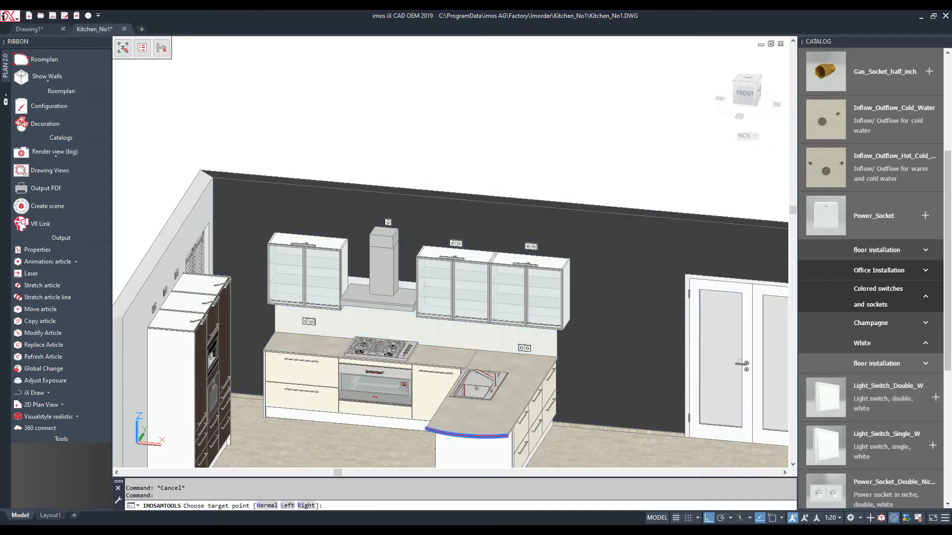
pyautogui.click(670, 436)
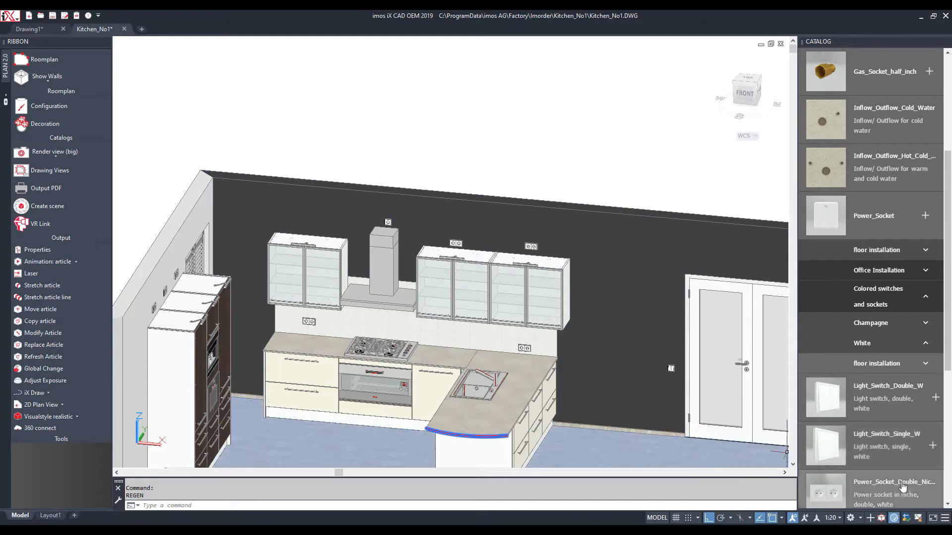
pyautogui.scroll(-3, 903, 489)
pyautogui.click(939, 393)
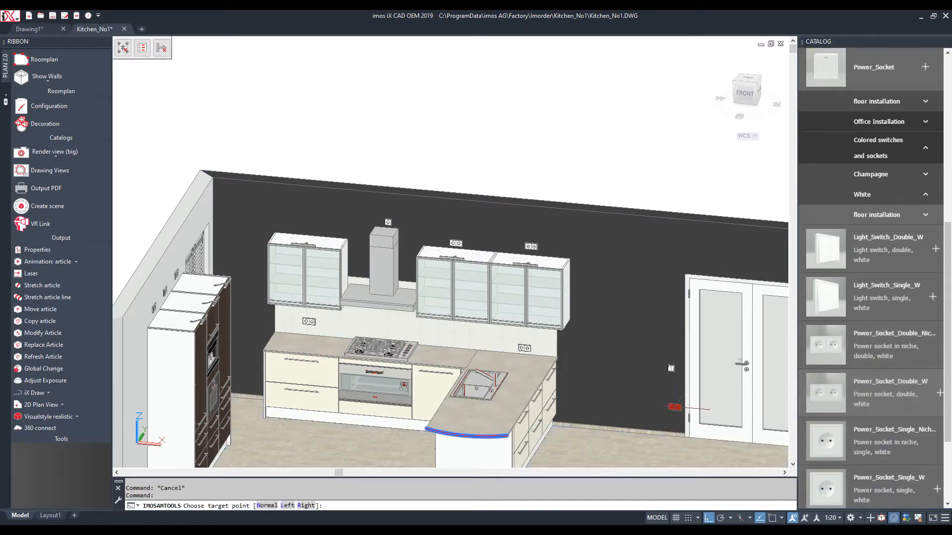
pyautogui.click(668, 407)
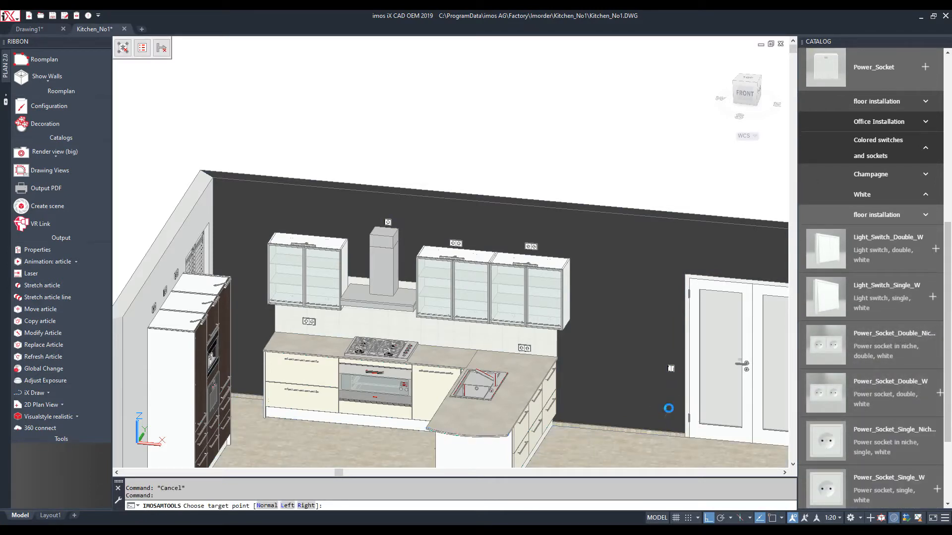
# Orbit the kitchen to a new angle and expand the catalog's Decoration category
pyautogui.scroll(-2, 591, 323)
pyautogui.keyDown('shift'); pyautogui.moveTo(591, 389); pyautogui.dragTo(682, 401, button='middle'); pyautogui.keyUp('shift')
pyautogui.scroll(3, 618, 417)
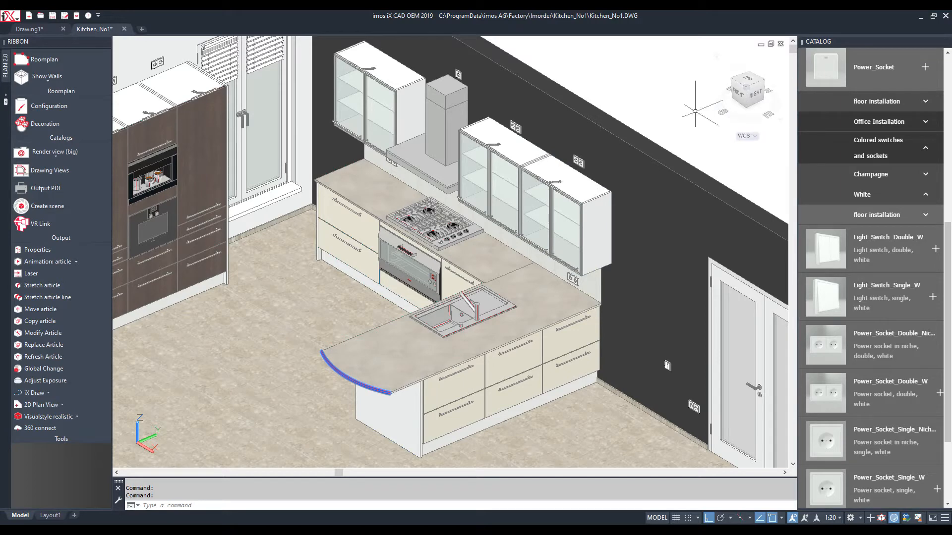
pyautogui.scroll(7, 922, 99)
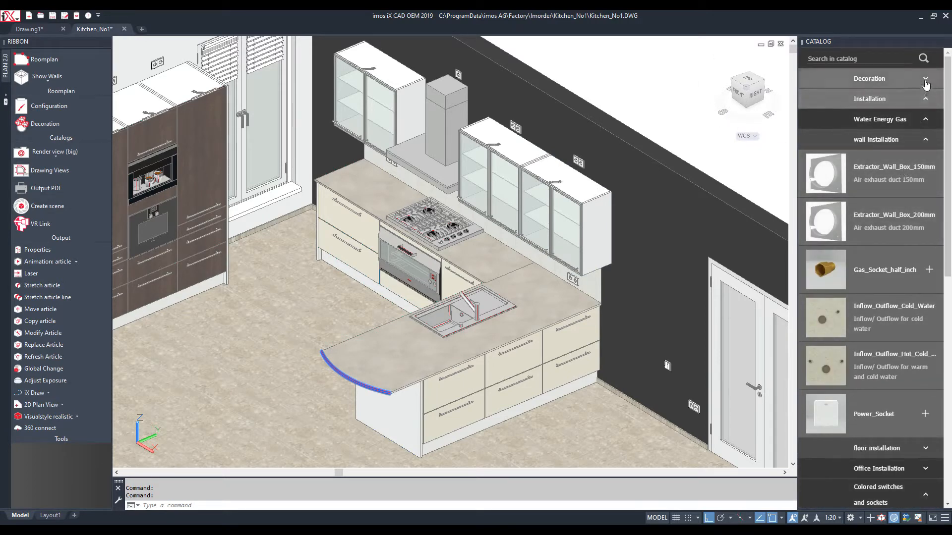
pyautogui.click(925, 81)
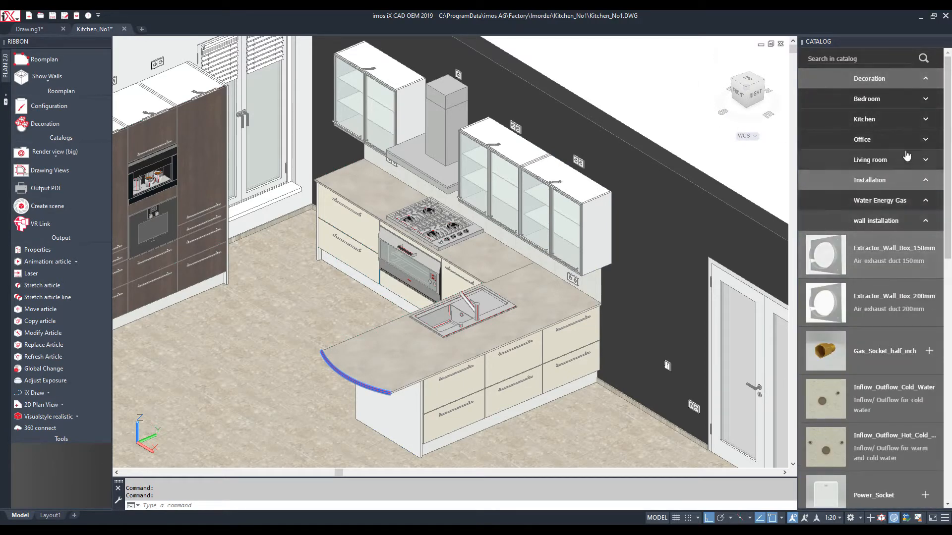
# From Kitchen mixed decoration, place a bread board on the bar, and jars and a utensil holder by the hob
pyautogui.click(925, 119)
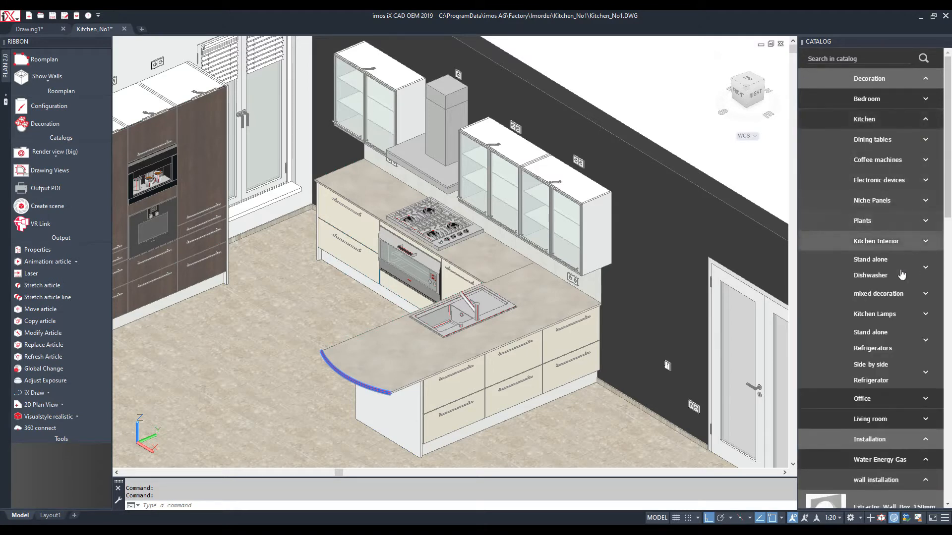
pyautogui.click(923, 297)
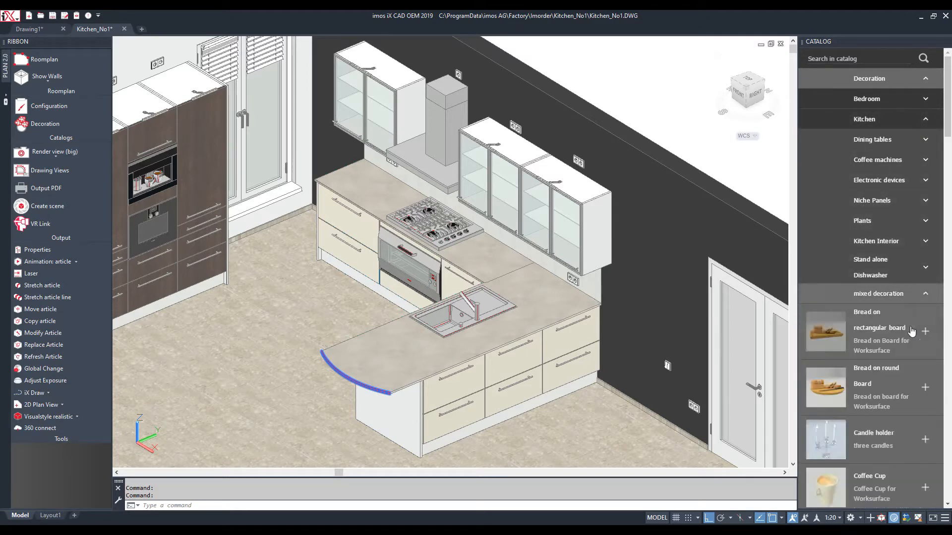
pyautogui.click(843, 387)
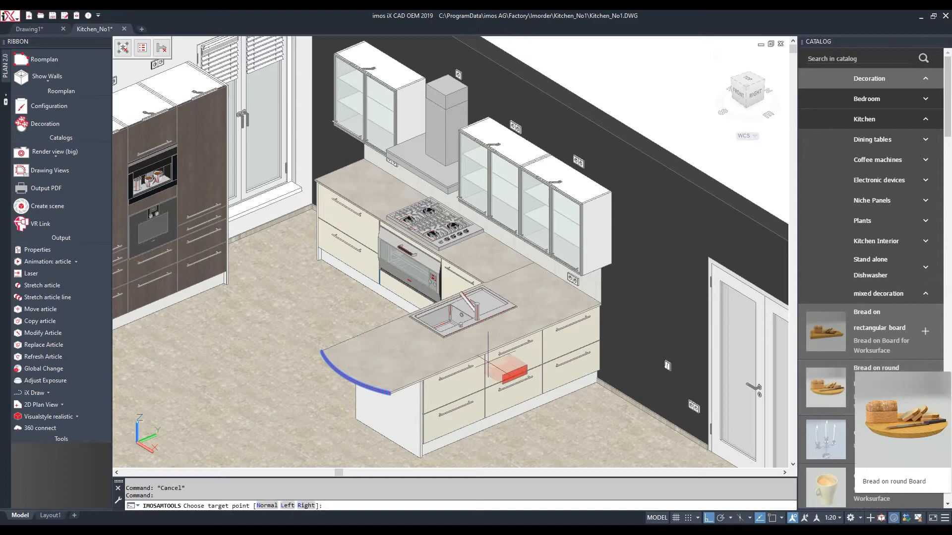
pyautogui.click(414, 357)
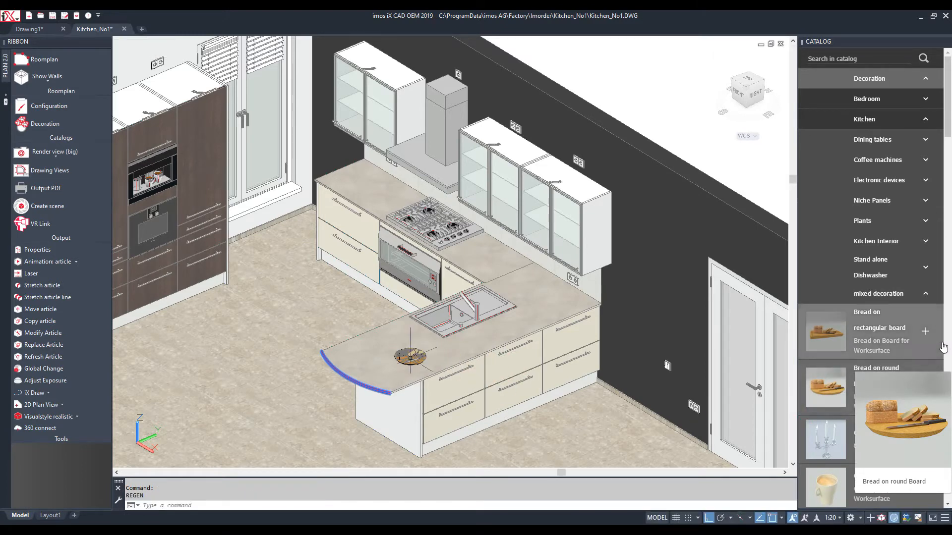
pyautogui.scroll(-3, 916, 356)
pyautogui.scroll(-5, 916, 357)
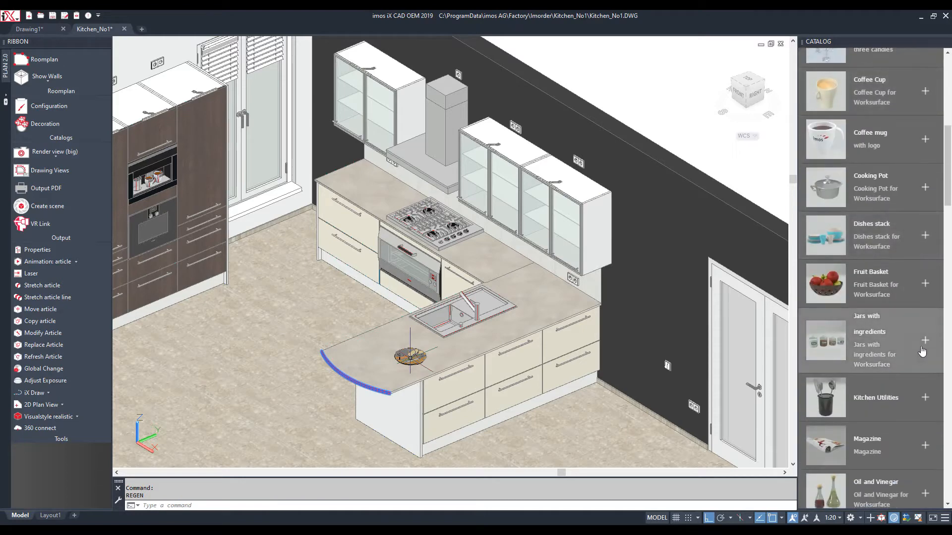
pyautogui.click(917, 347)
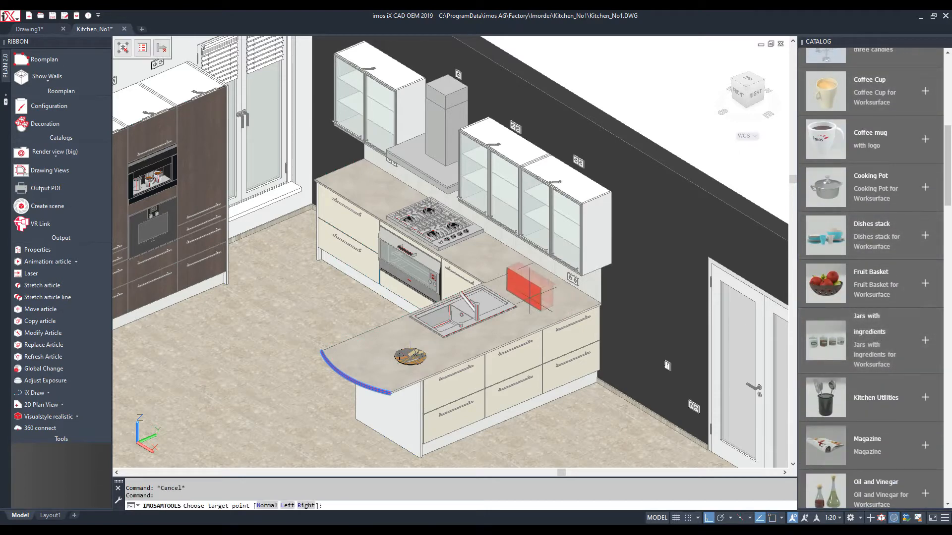
pyautogui.click(511, 281)
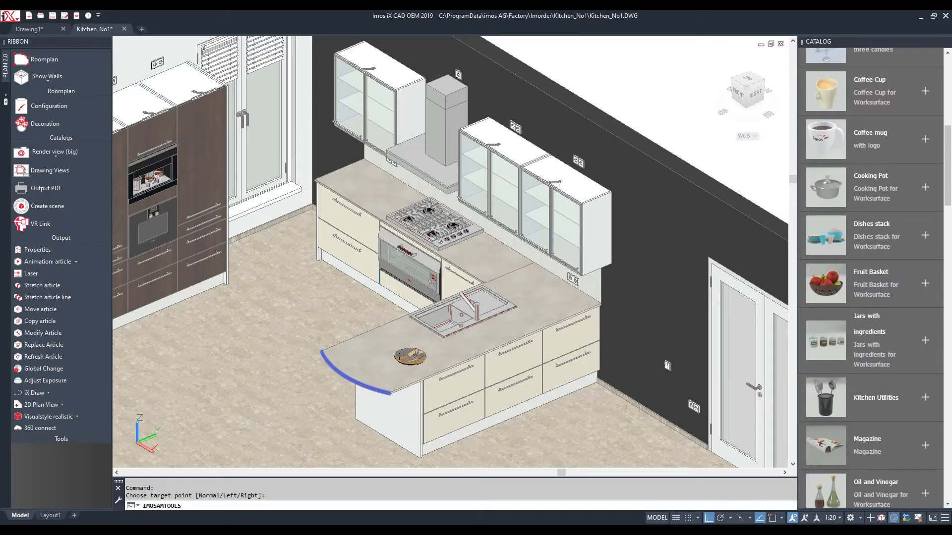
pyautogui.click(925, 397)
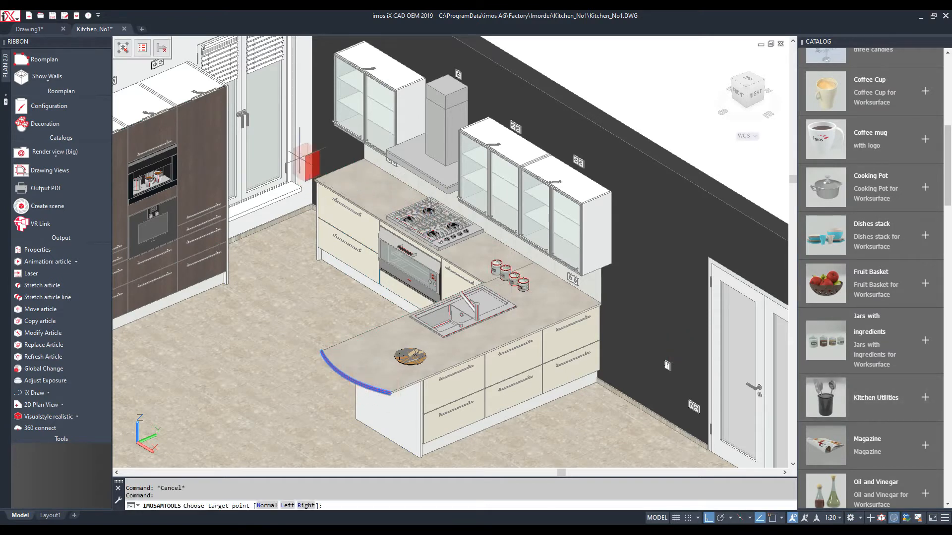
pyautogui.click(466, 245)
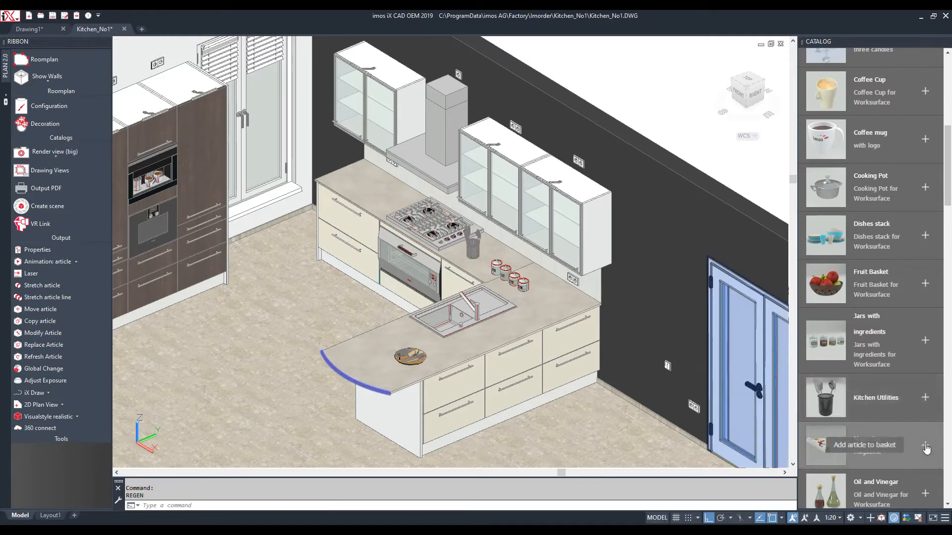
# Add a magazine by the sink, a fruit basket on the bar, a floor rose vase, and delete the door light switch
pyautogui.click(906, 441)
pyautogui.click(546, 309)
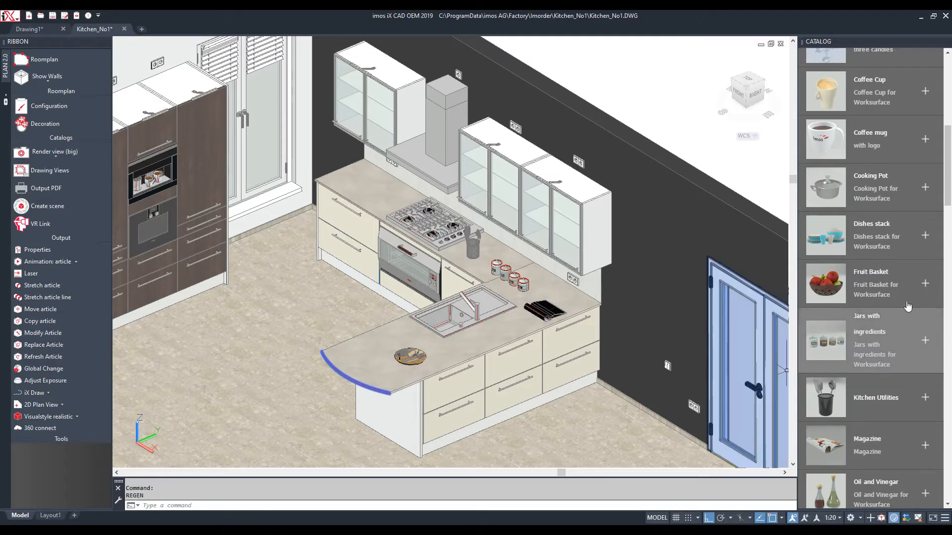
pyautogui.click(882, 283)
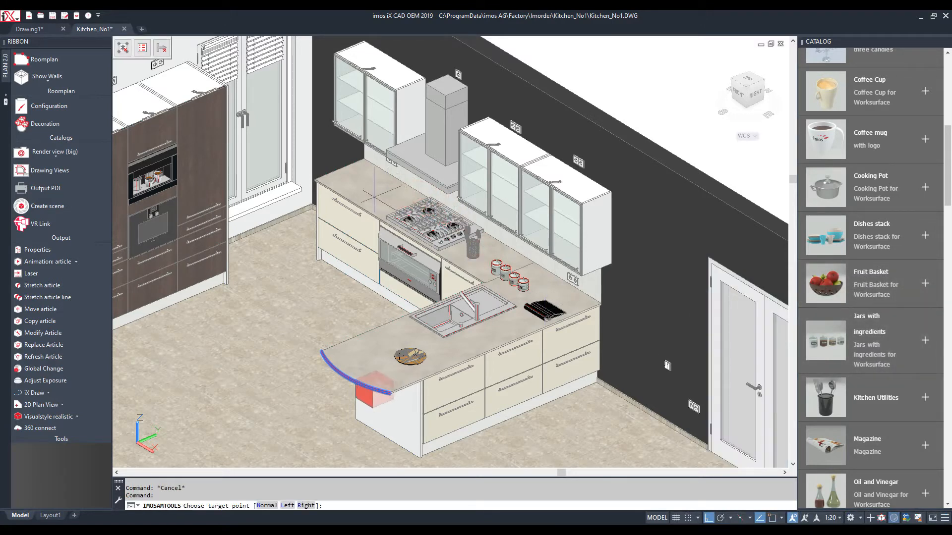
pyautogui.click(392, 329)
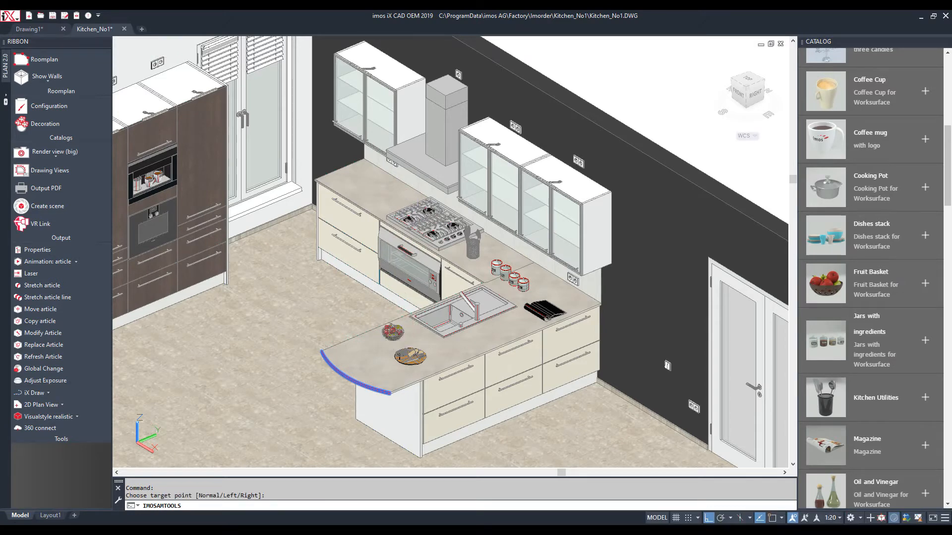
pyautogui.scroll(-2, 882, 248)
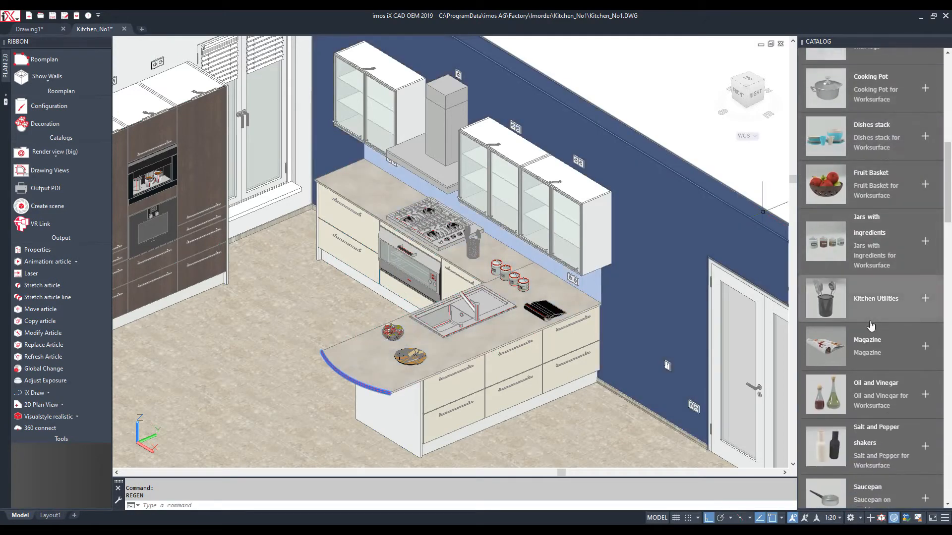
pyautogui.scroll(-10, 871, 326)
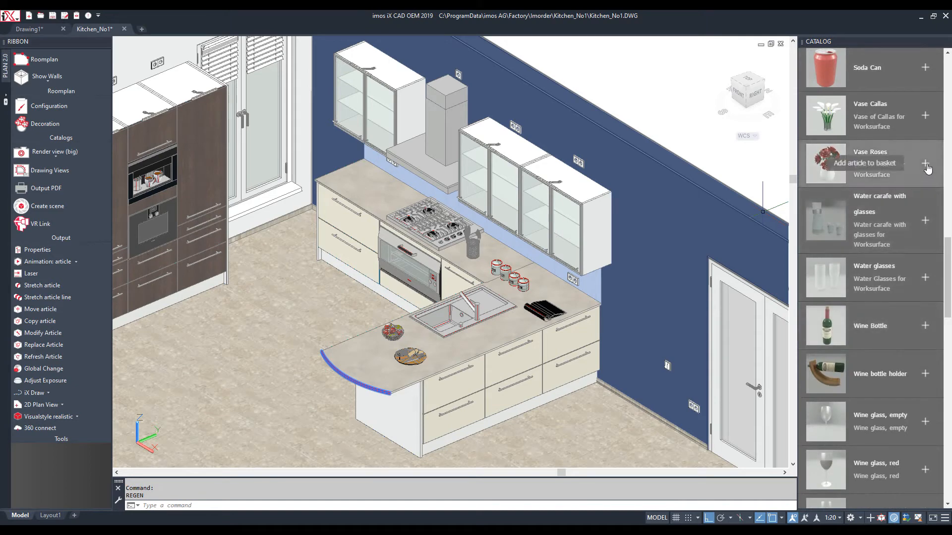
pyautogui.click(926, 164)
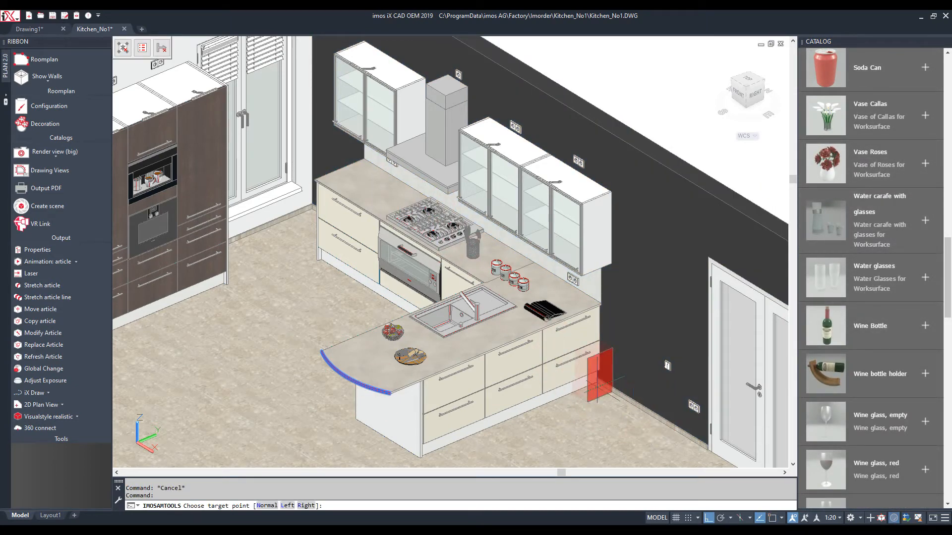
pyautogui.click(649, 420)
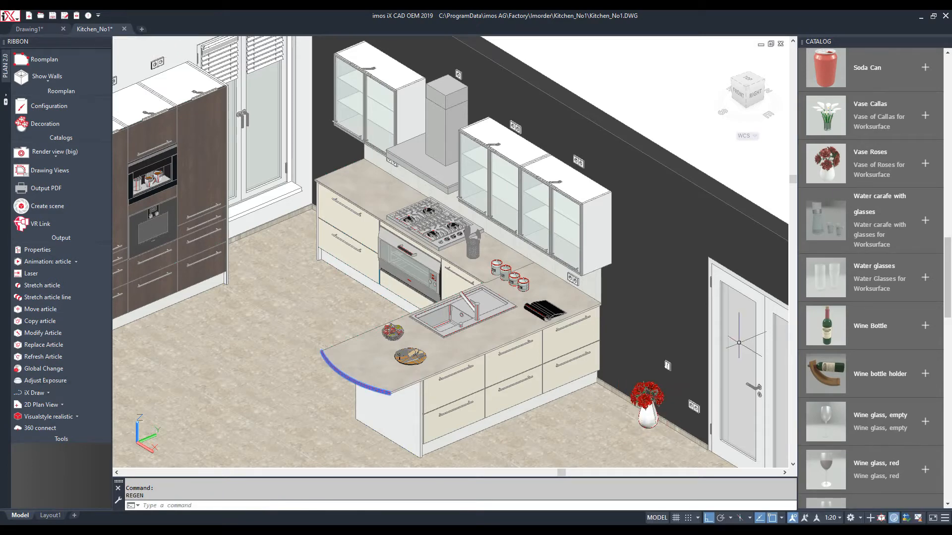
pyautogui.press('Delete')
# Search the catalog for 'bar' and place two Bar Chairs at the island's left end
pyautogui.scroll(-10, 841, 315)
pyautogui.scroll(15, 853, 223)
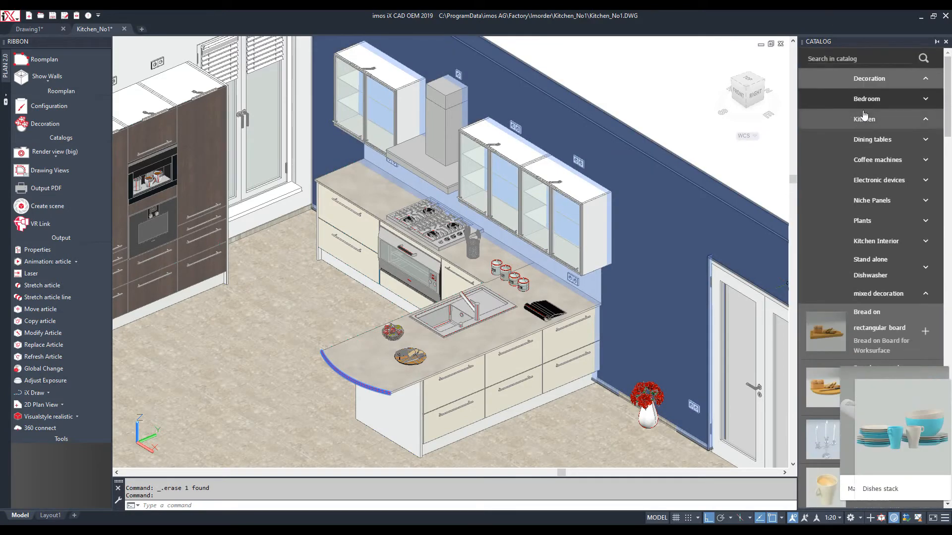
pyautogui.click(864, 58)
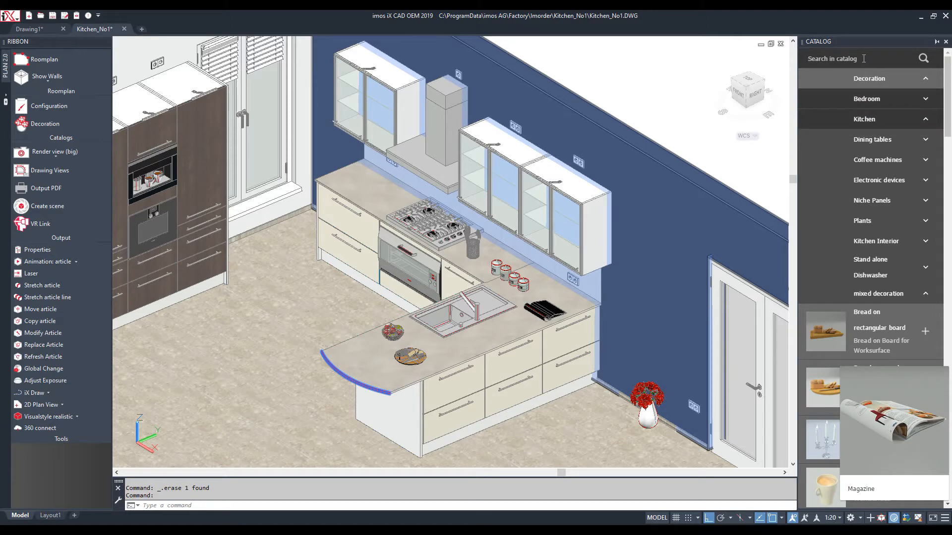
pyautogui.press('Return')
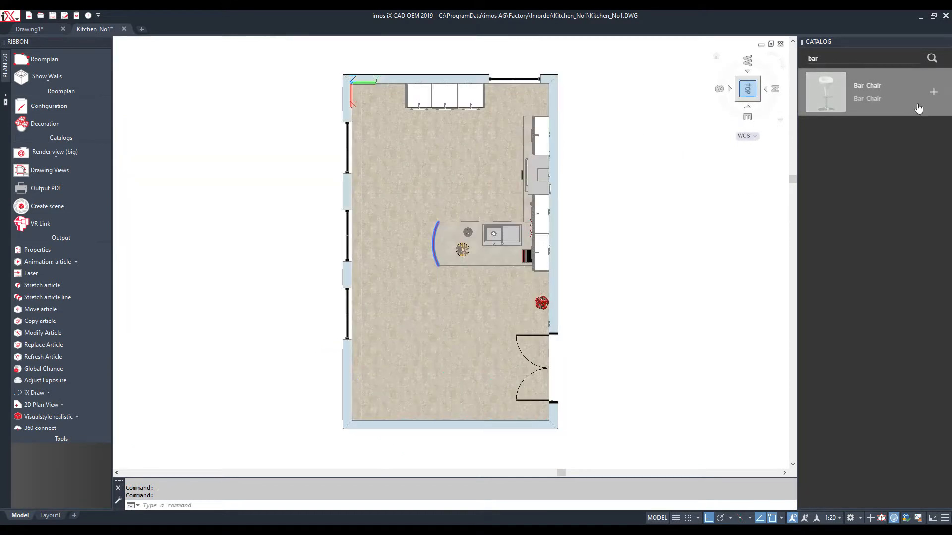
pyautogui.click(933, 93)
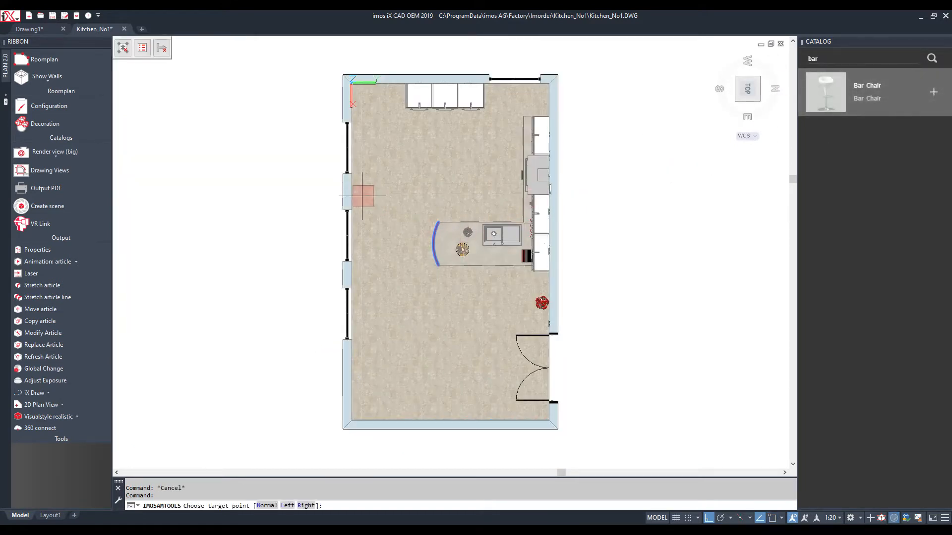
pyautogui.click(422, 232)
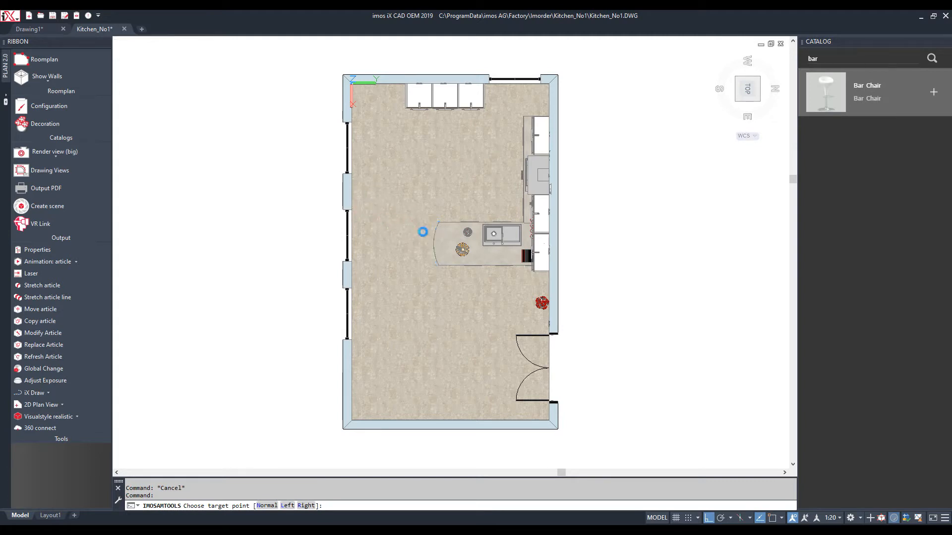
pyautogui.click(933, 92)
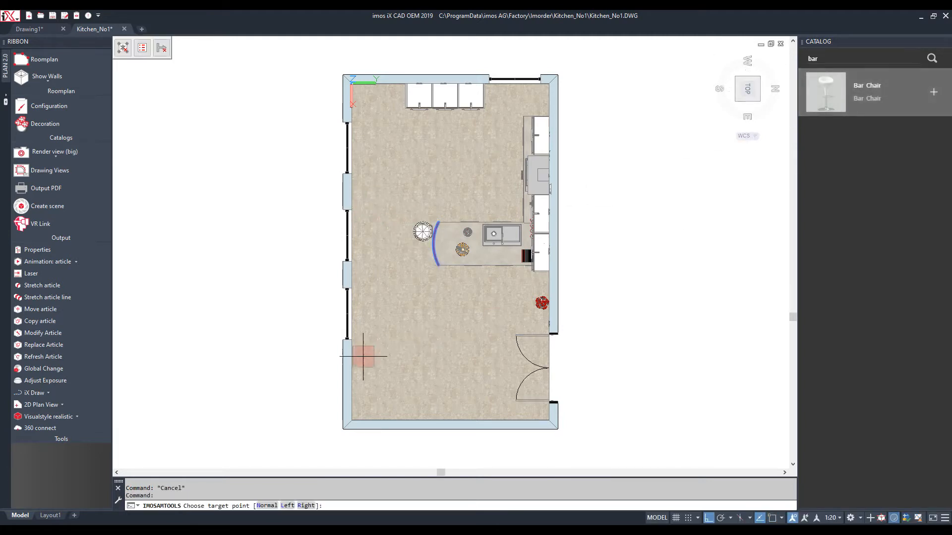
pyautogui.click(423, 258)
# Search 'fridge' and put the red SMEG fridge-freezer in the top-left corner
pyautogui.doubleClick(811, 59)
pyautogui.write('fridge')
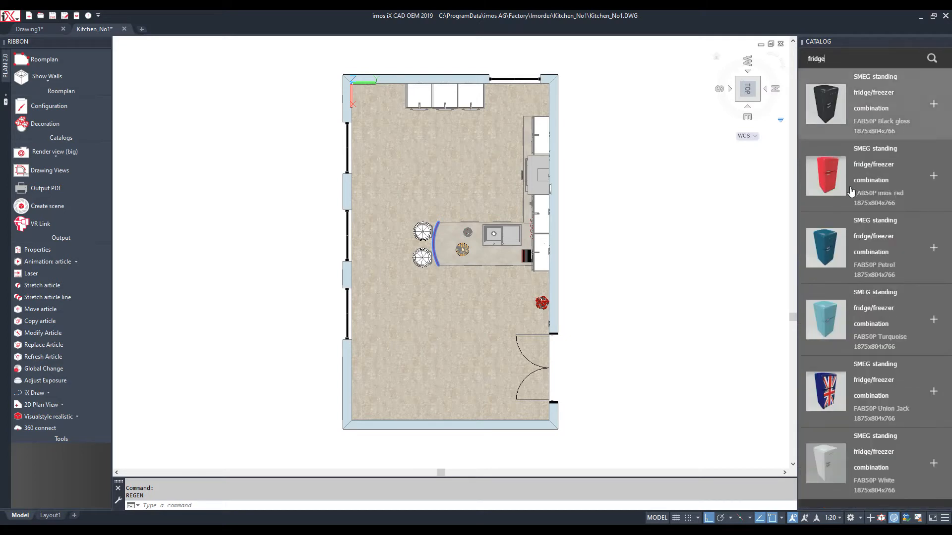
pyautogui.click(933, 177)
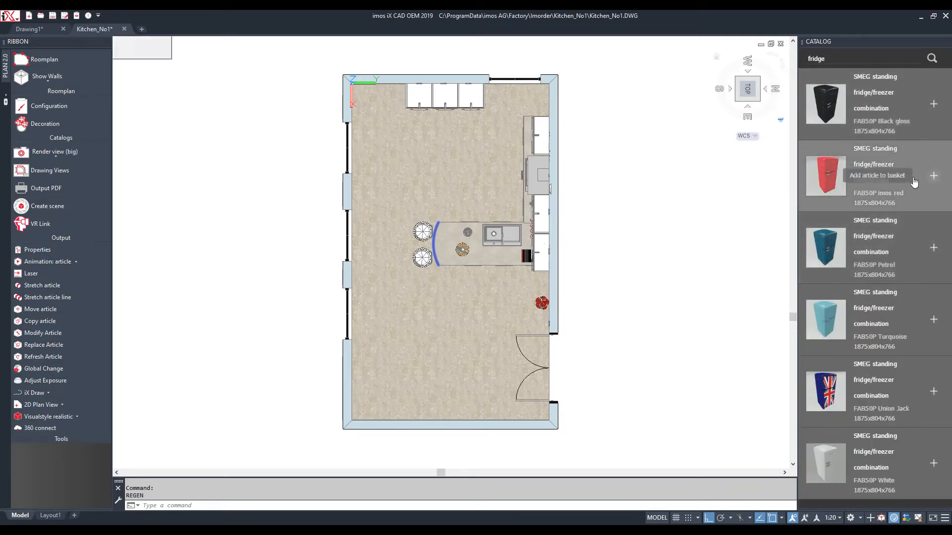
pyautogui.click(377, 93)
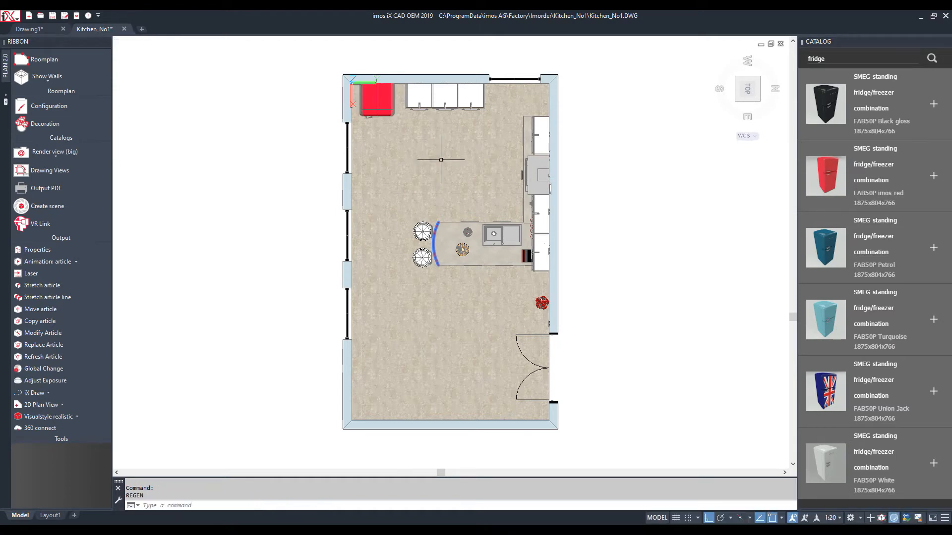
pyautogui.doubleClick(810, 59)
# Search the catalog for 'lamp' and hang the 1800 mm office pendant lamp over the island
pyautogui.press('Return')
pyautogui.scroll(-10, 876, 146)
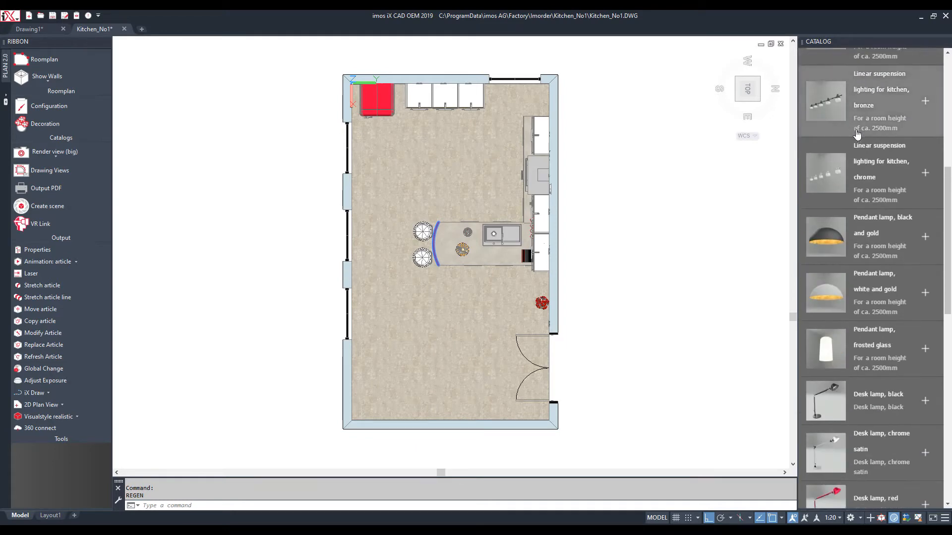
pyautogui.scroll(-1, 876, 146)
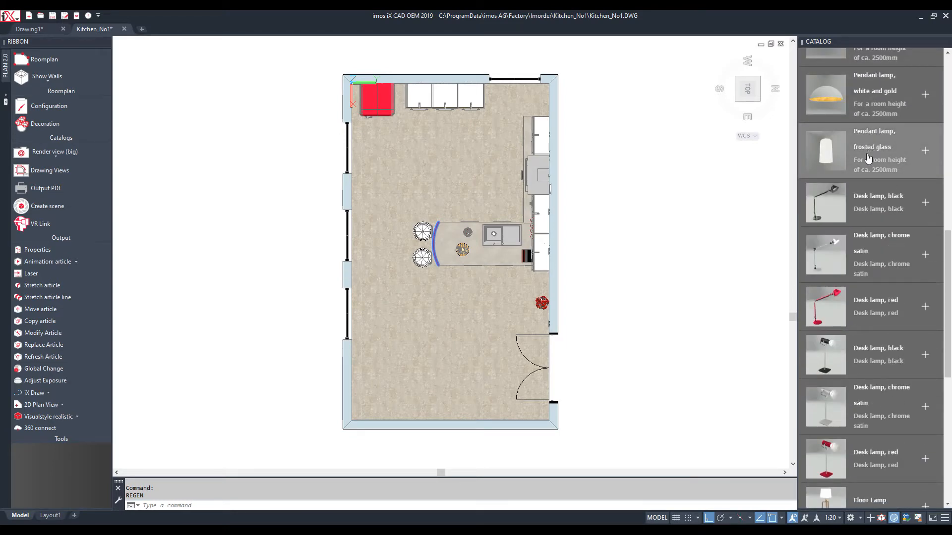
pyautogui.scroll(-8, 868, 157)
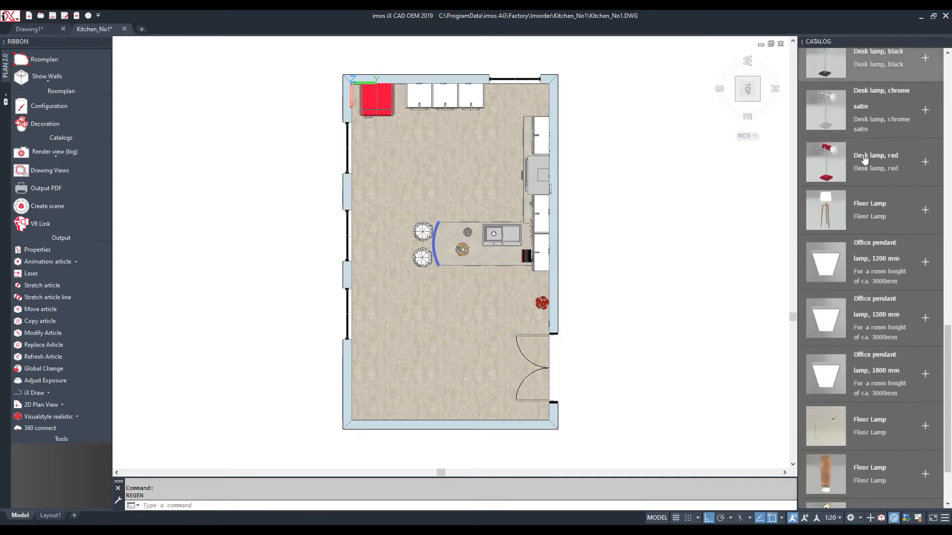
pyautogui.click(919, 377)
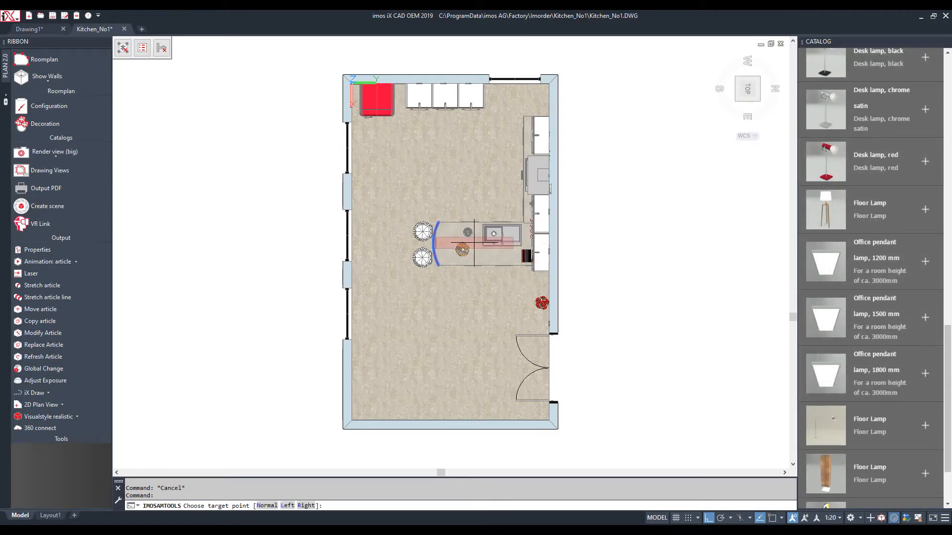
pyautogui.click(475, 243)
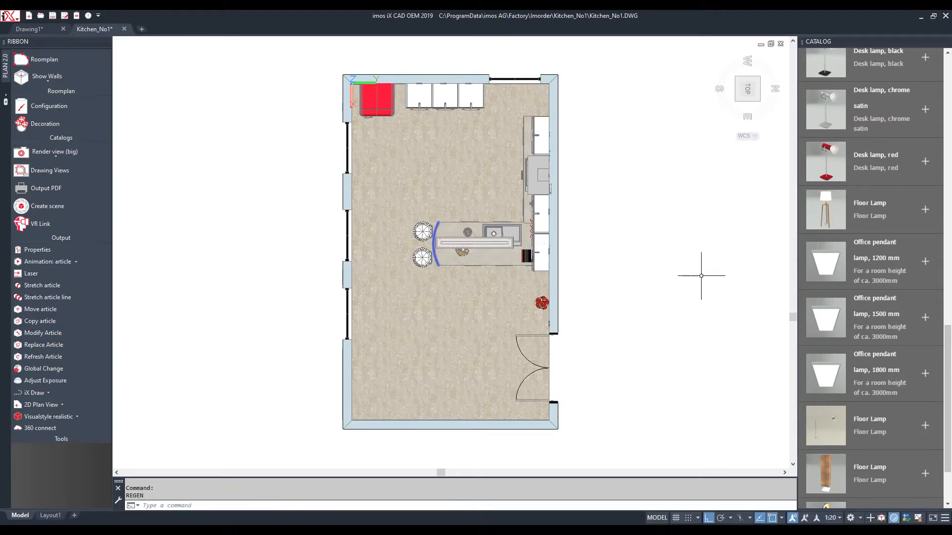
# Place a Floor Lamp near the lower-left wall
pyautogui.click(915, 219)
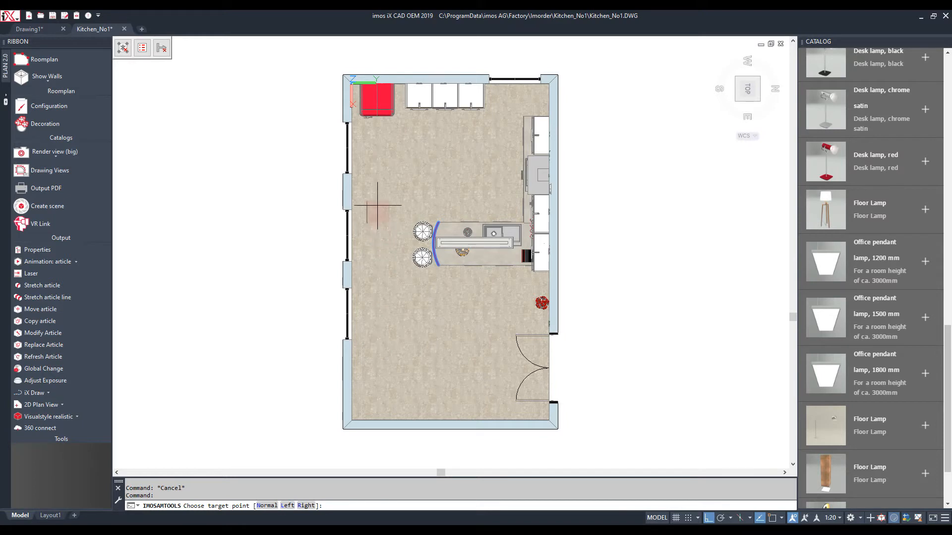
pyautogui.click(370, 361)
pyautogui.moveTo(839, 223)
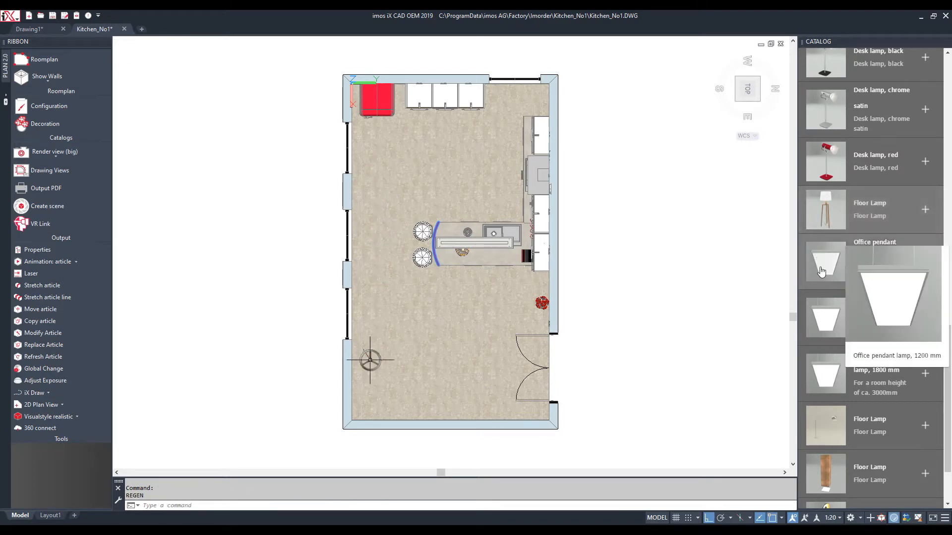
pyautogui.scroll(16, 825, 269)
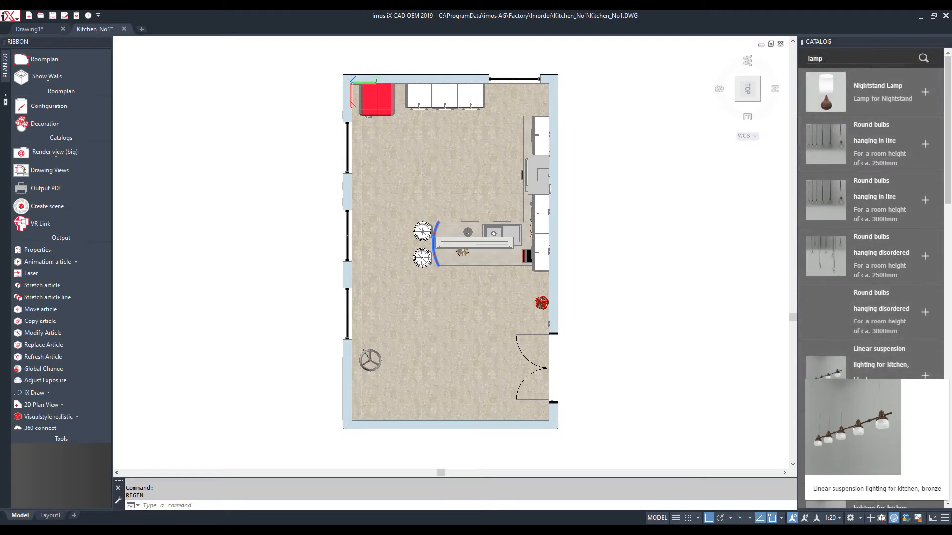
# Place two Succulent Plants along the top wall near the top-right corner
pyautogui.moveTo(819, 85)
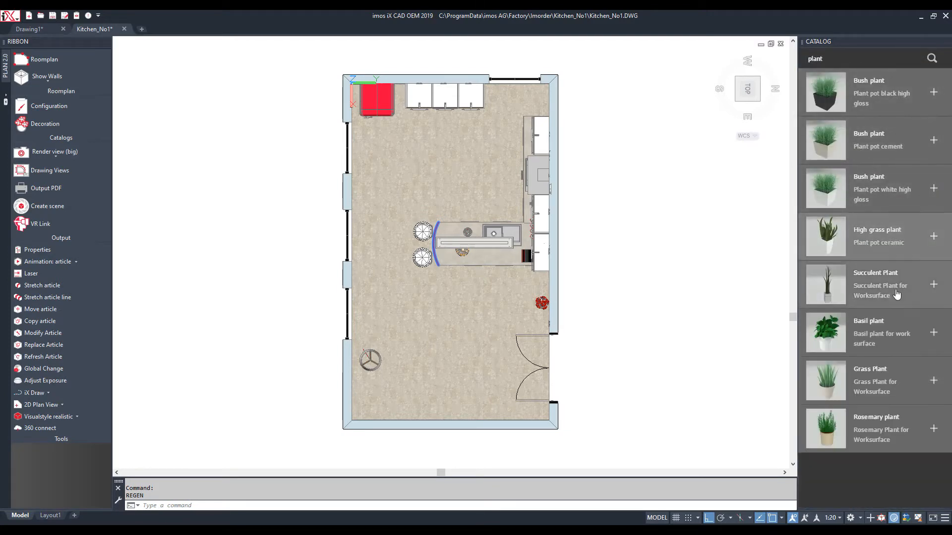
pyautogui.click(913, 277)
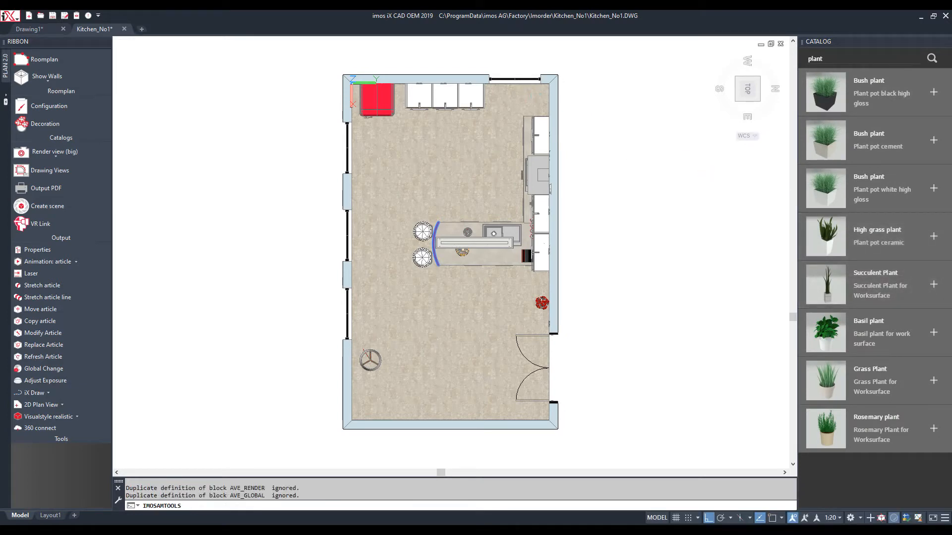
pyautogui.click(934, 284)
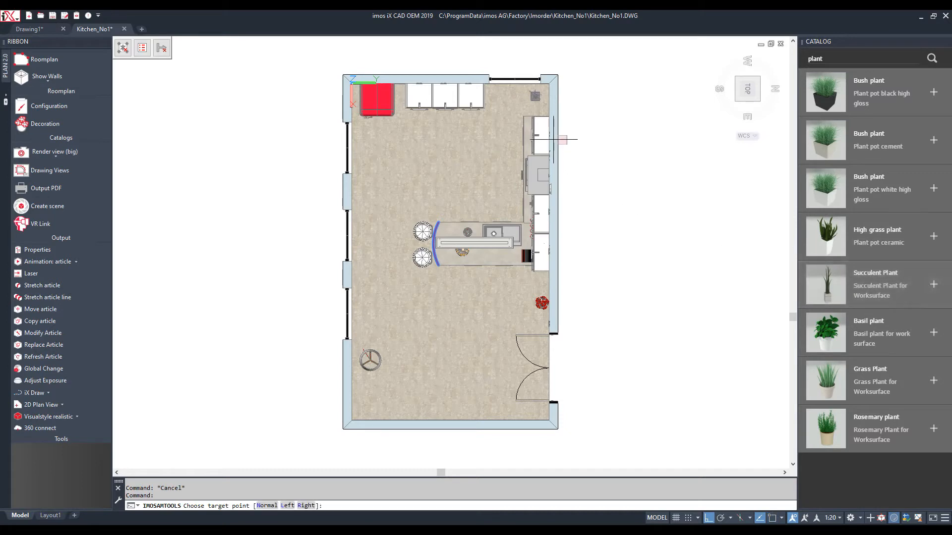
pyautogui.click(517, 97)
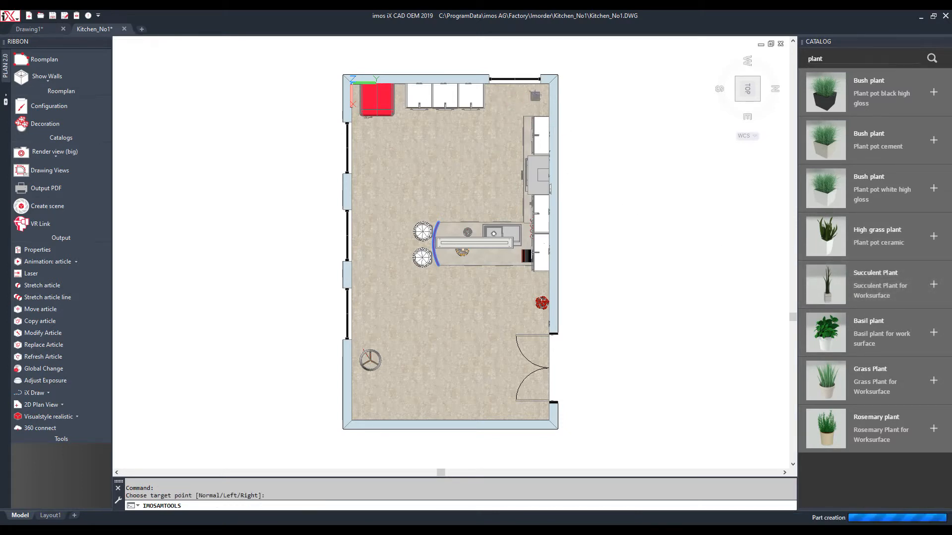
pyautogui.click(932, 287)
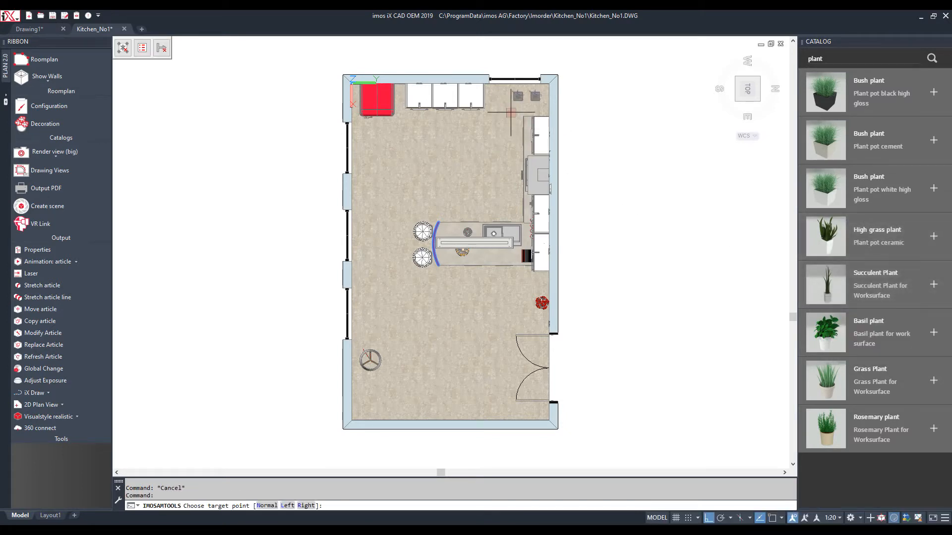
pyautogui.click(496, 97)
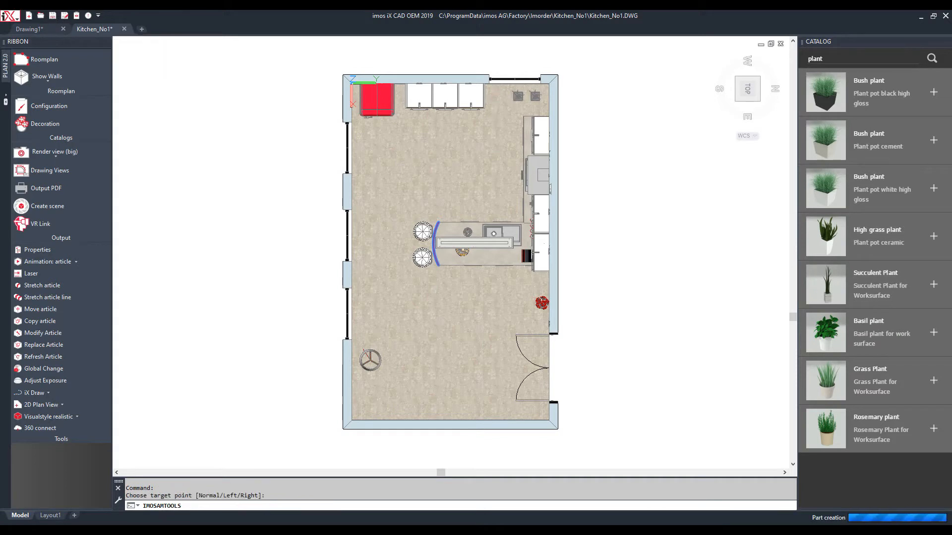
# Add a third Succulent Plant beside the left wall, then close the Catalog panel
pyautogui.click(933, 286)
pyautogui.click(362, 190)
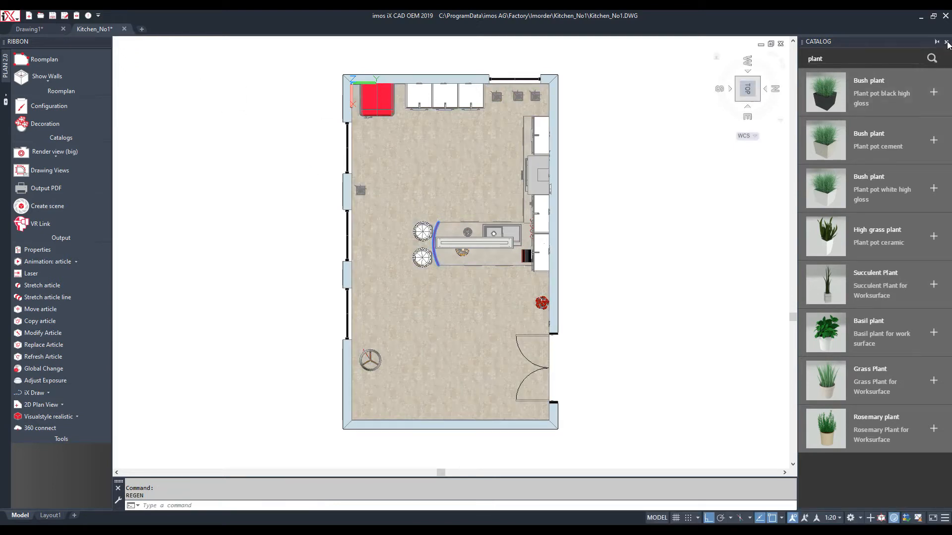
pyautogui.click(947, 42)
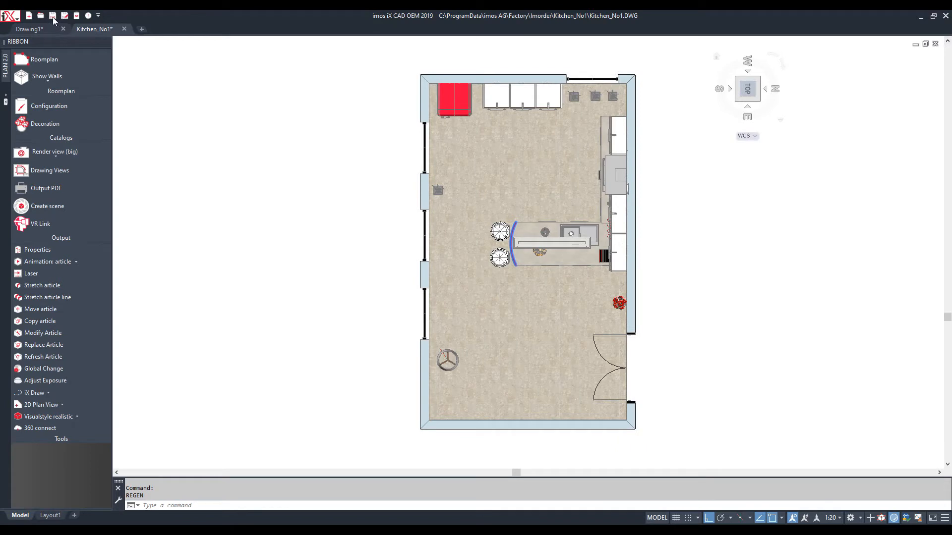
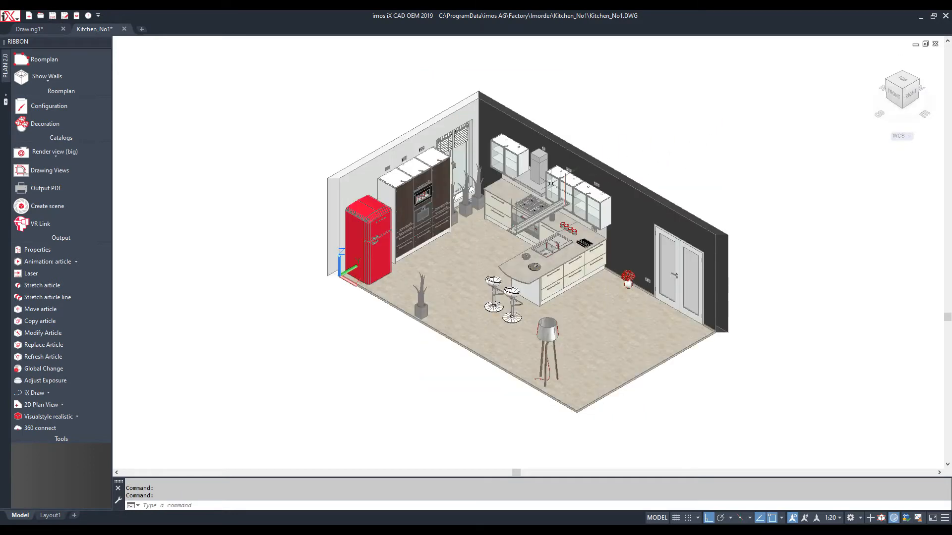
# Animate the tall cabinet's door and drawers and the cooktop drawer open
pyautogui.scroll(2, 528, 192)
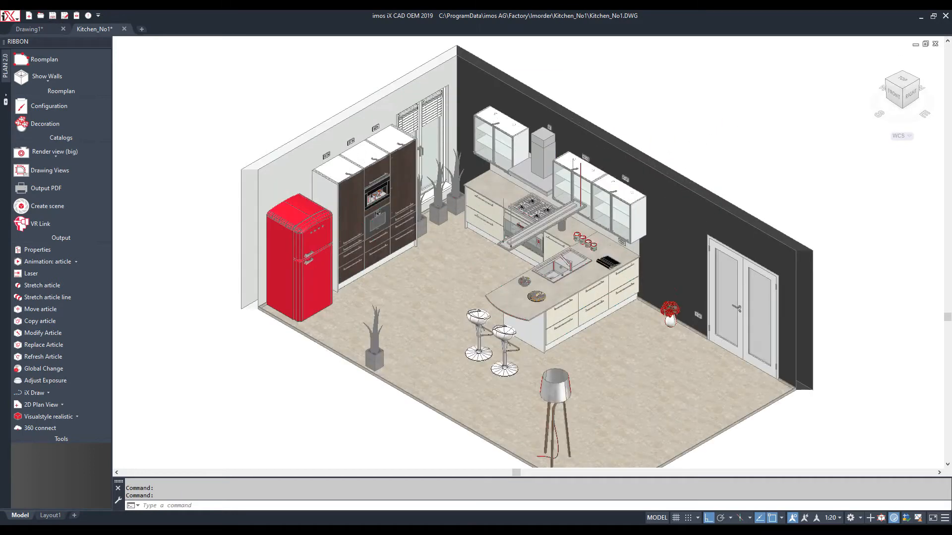
pyautogui.scroll(2, 518, 203)
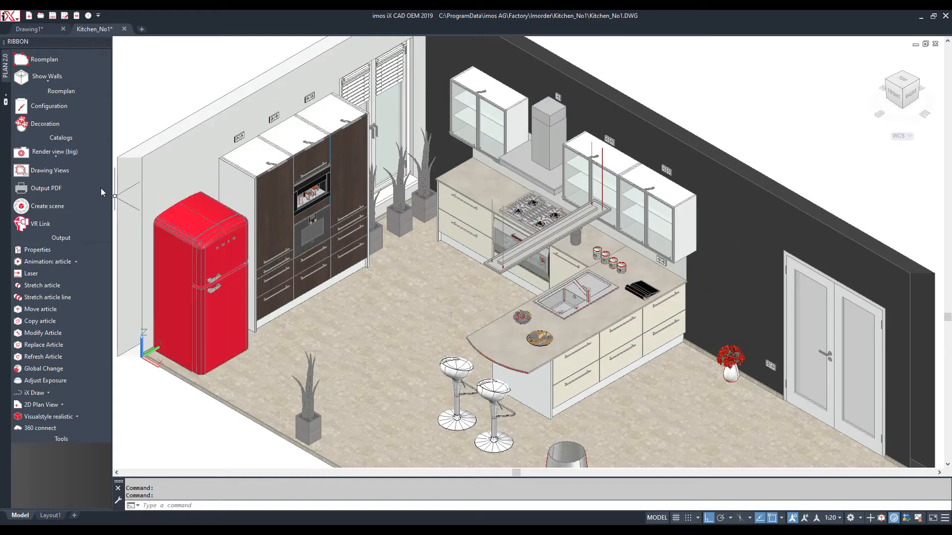
pyautogui.click(53, 260)
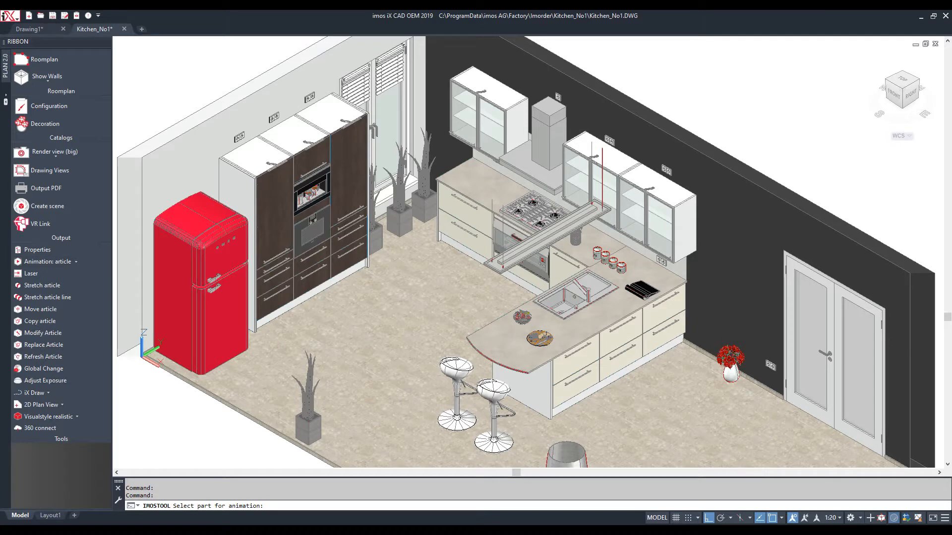
pyautogui.click(275, 226)
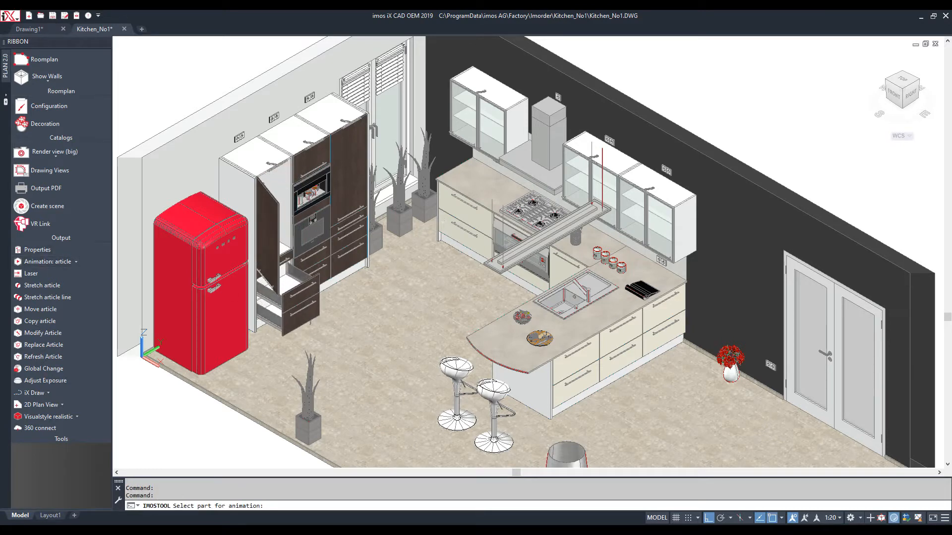
pyautogui.click(464, 238)
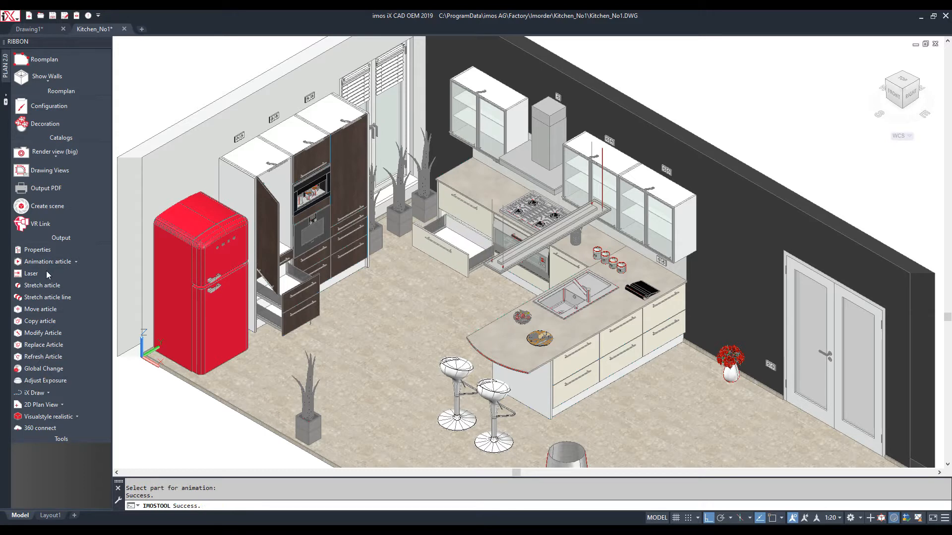
# Animate an island drawer open, then close all the opened doors and drawers
pyautogui.press('Return')
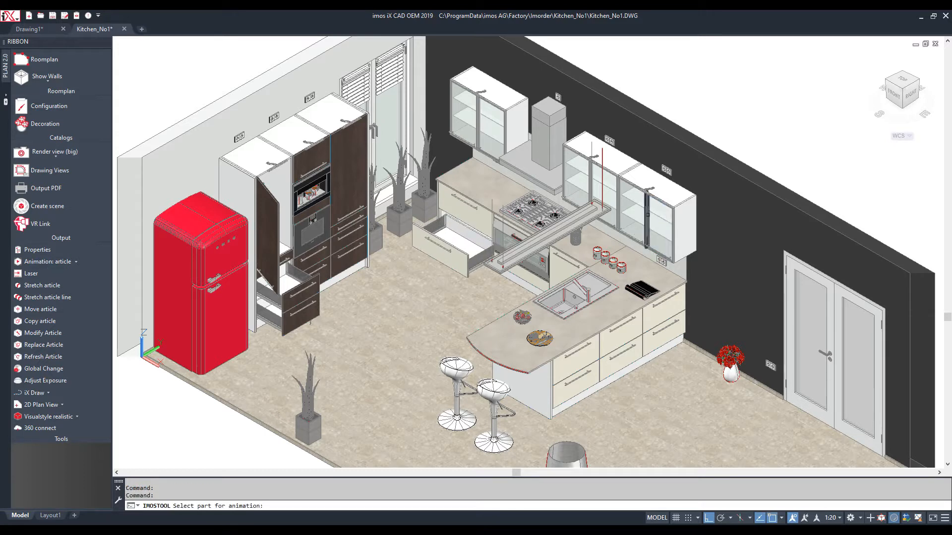
pyautogui.click(563, 256)
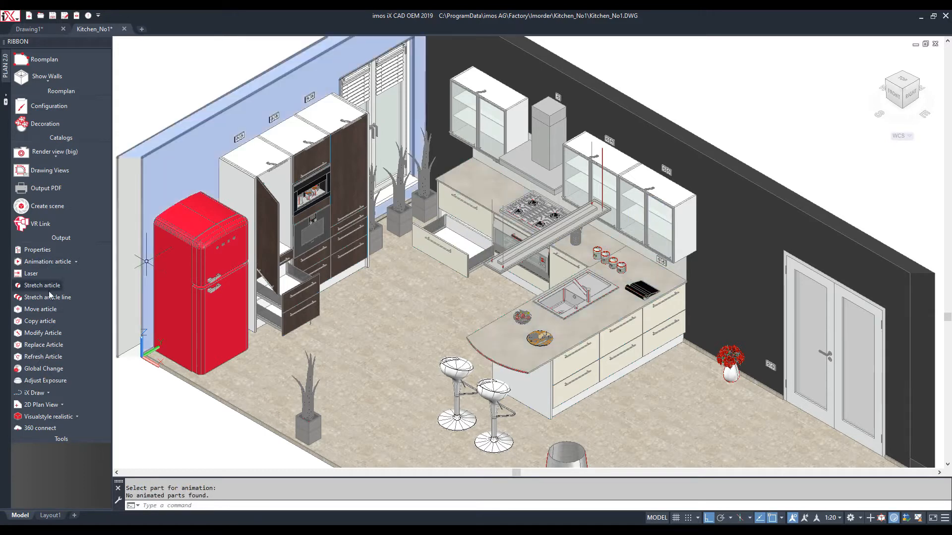
pyautogui.click(43, 262)
pyautogui.click(630, 340)
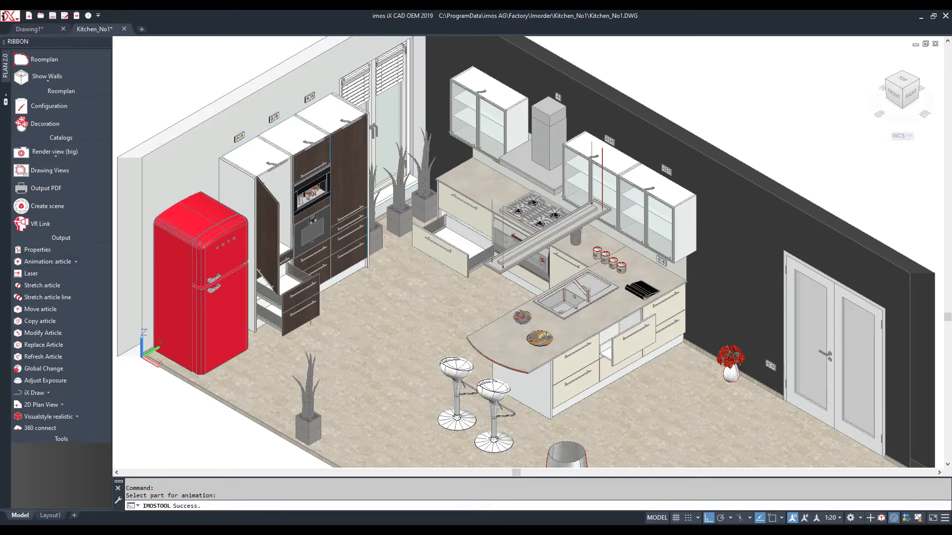
pyautogui.press('Escape')
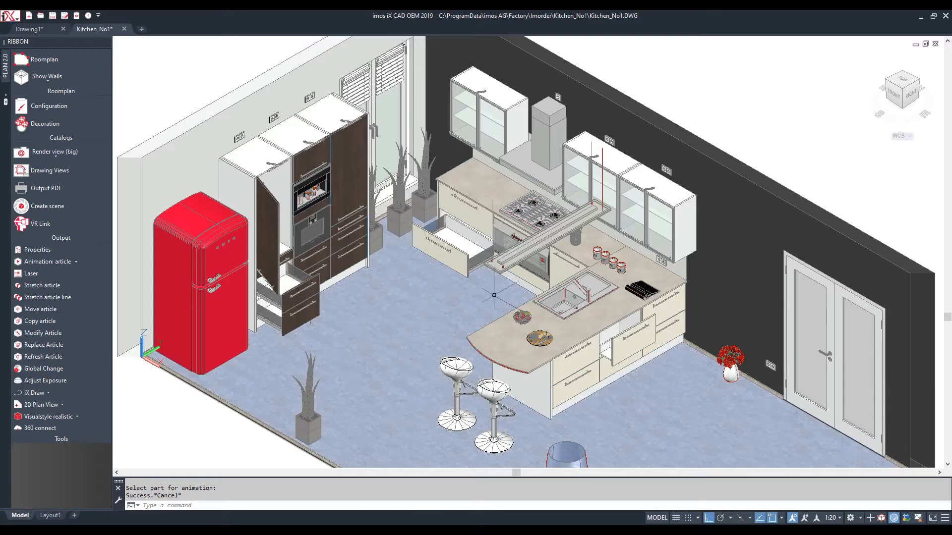
pyautogui.click(58, 264)
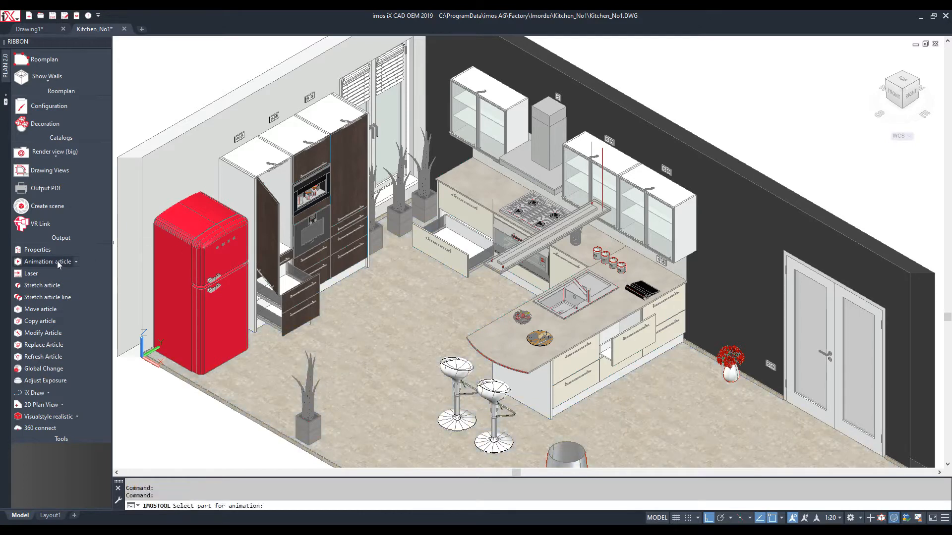
pyautogui.click(76, 262)
pyautogui.click(55, 298)
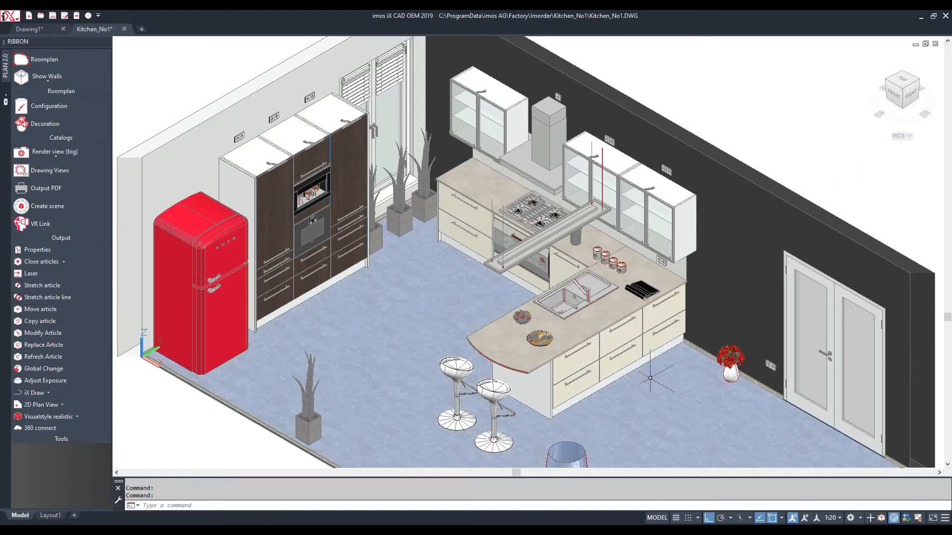
# Orbit to a low eye-level perspective view, then pick the bar counter's curved edge
pyautogui.scroll(-3, 637, 389)
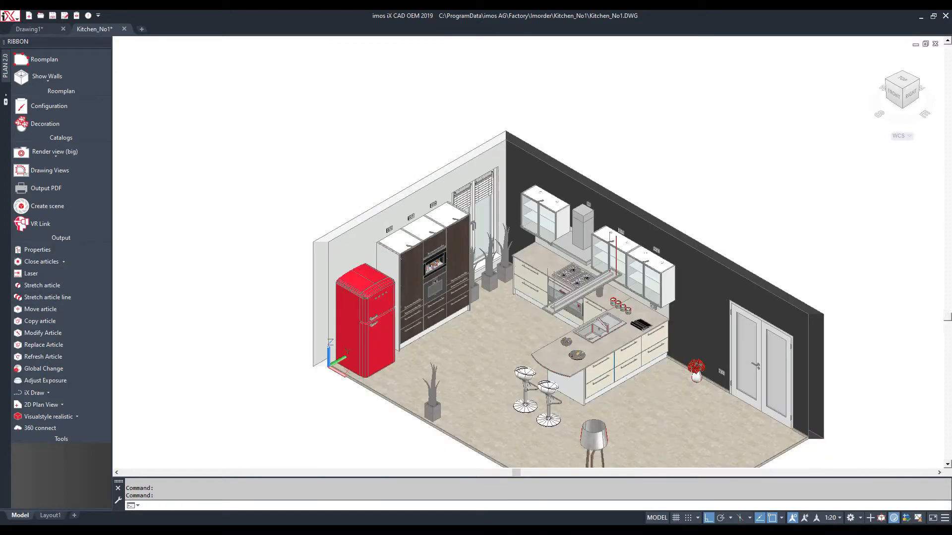
pyautogui.keyDown('shift'); pyautogui.moveTo(638, 388); pyautogui.dragTo(598, 340, button='middle'); pyautogui.keyUp('shift')
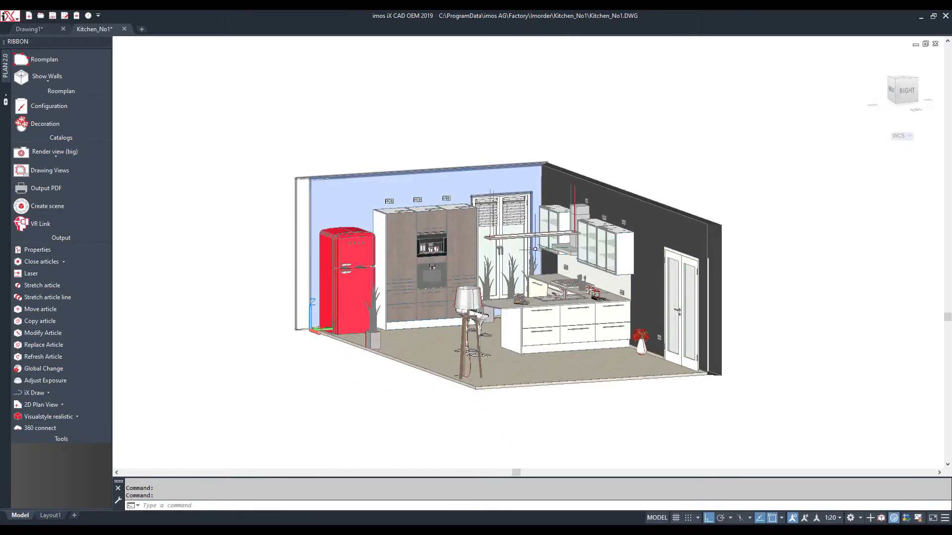
pyautogui.scroll(3, 532, 246)
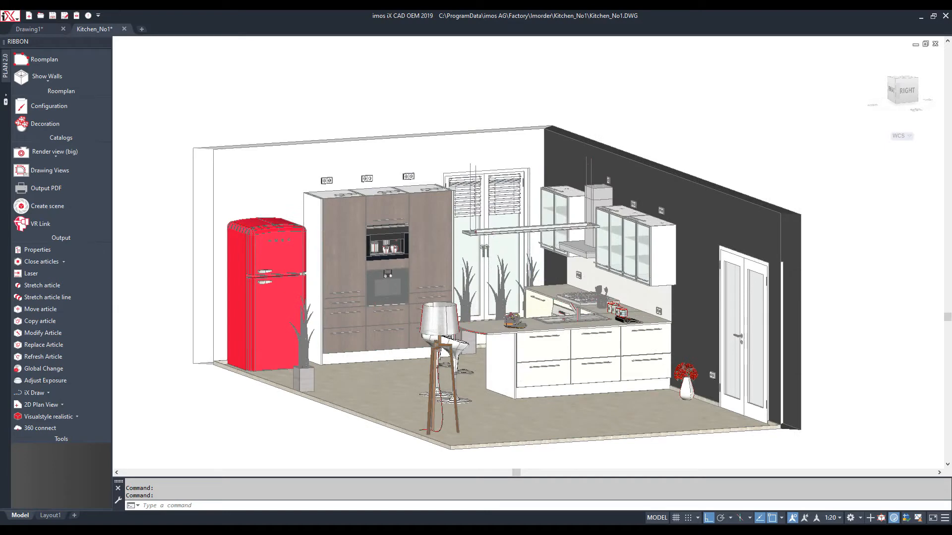
pyautogui.scroll(3, 528, 255)
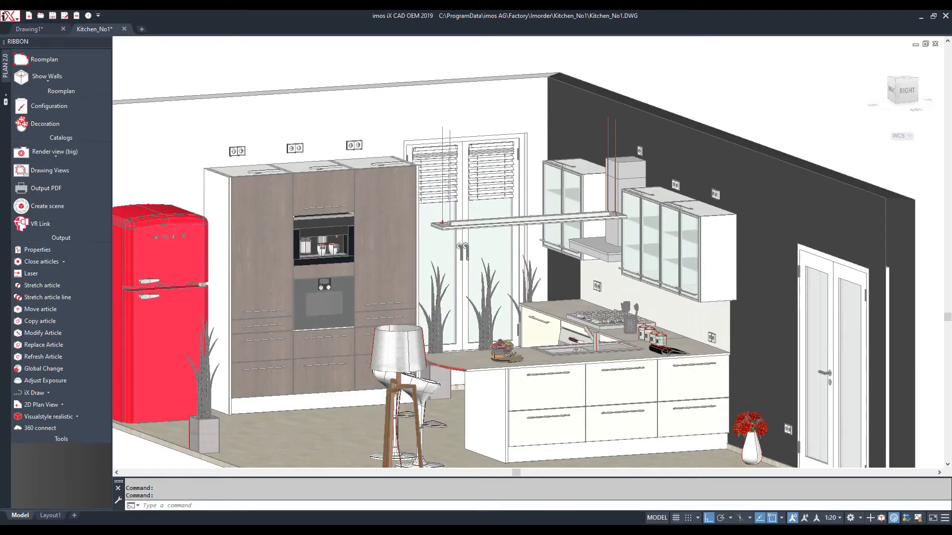
pyautogui.scroll(3, 524, 304)
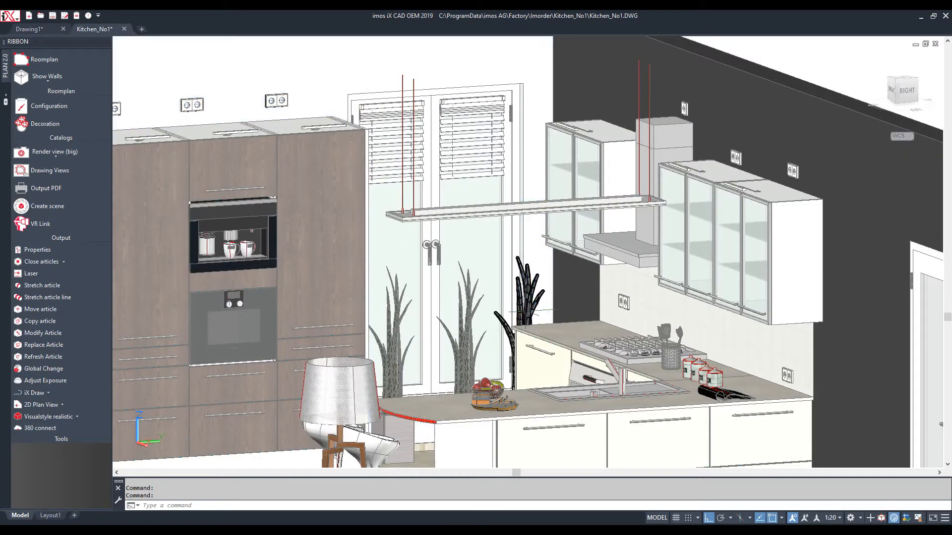
pyautogui.keyDown('shift'); pyautogui.moveTo(492, 334); pyautogui.dragTo(498, 311, button='middle'); pyautogui.keyUp('shift')
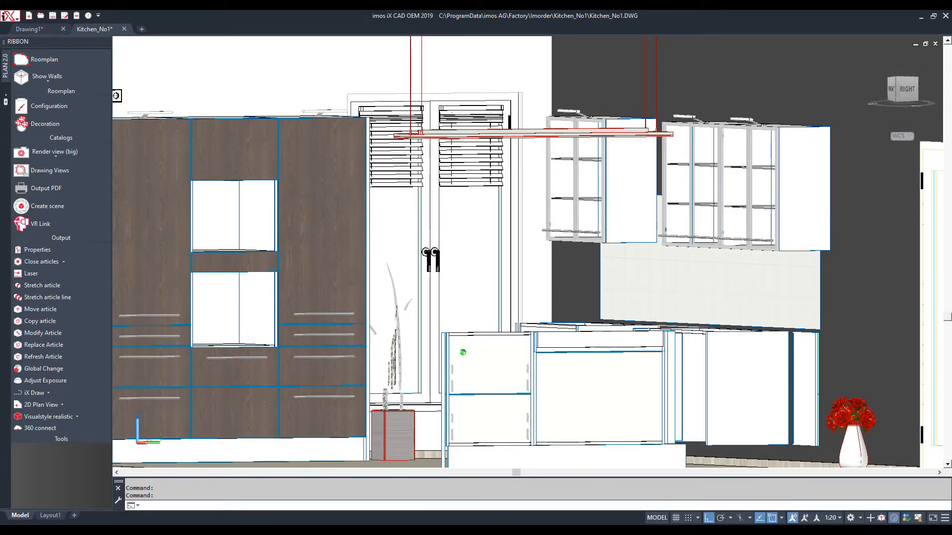
pyautogui.rightClick(906, 93)
pyautogui.click(860, 125)
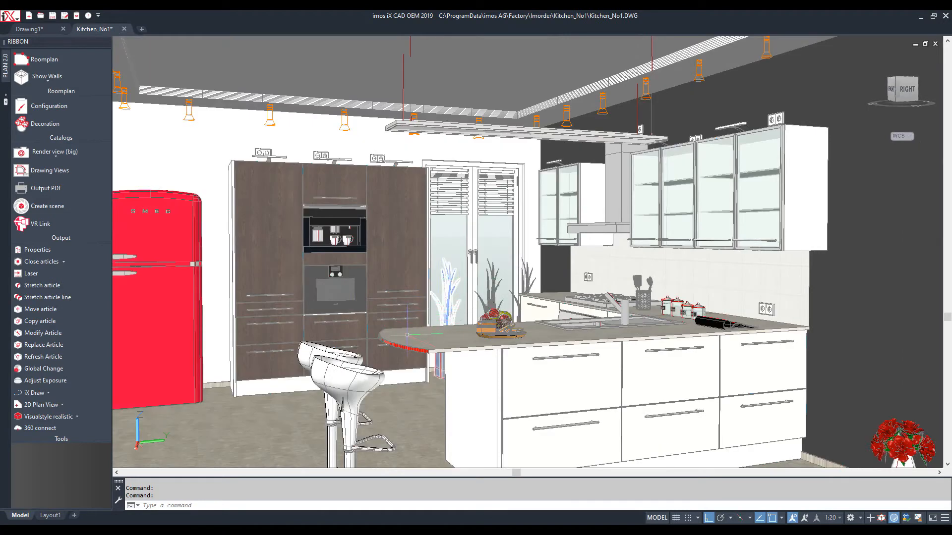
pyautogui.doubleClick(405, 347)
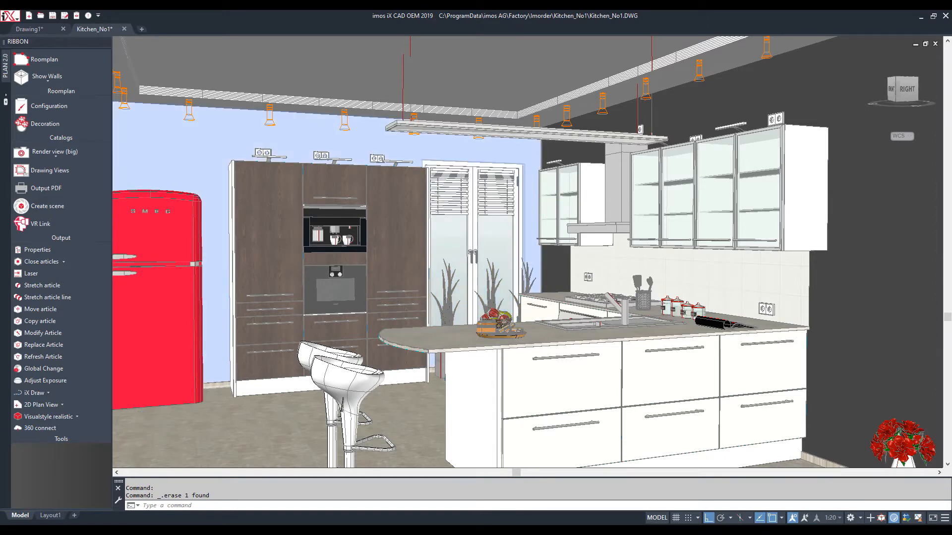
pyautogui.scroll(2, 527, 252)
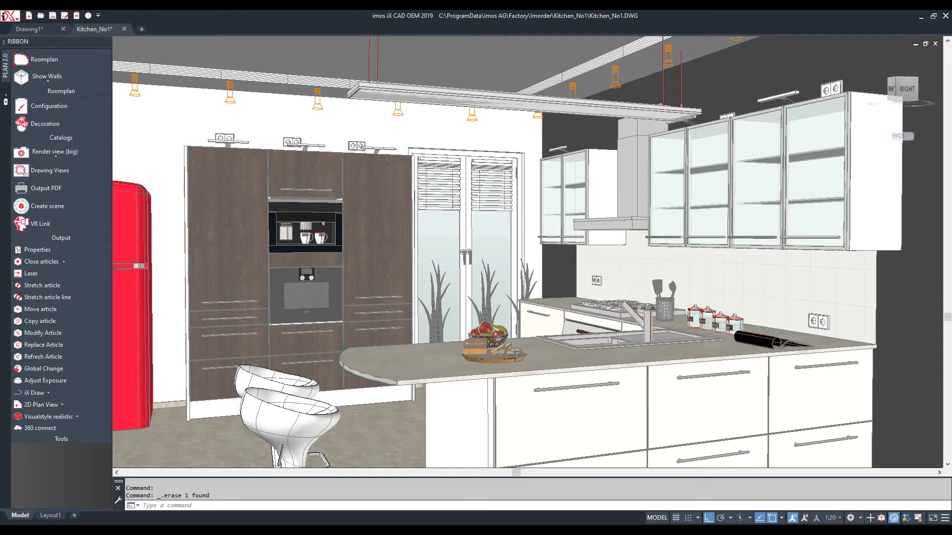
# Turn on the Plaza image-based lighting environment and set render exposure to 8.6
pyautogui.click(44, 381)
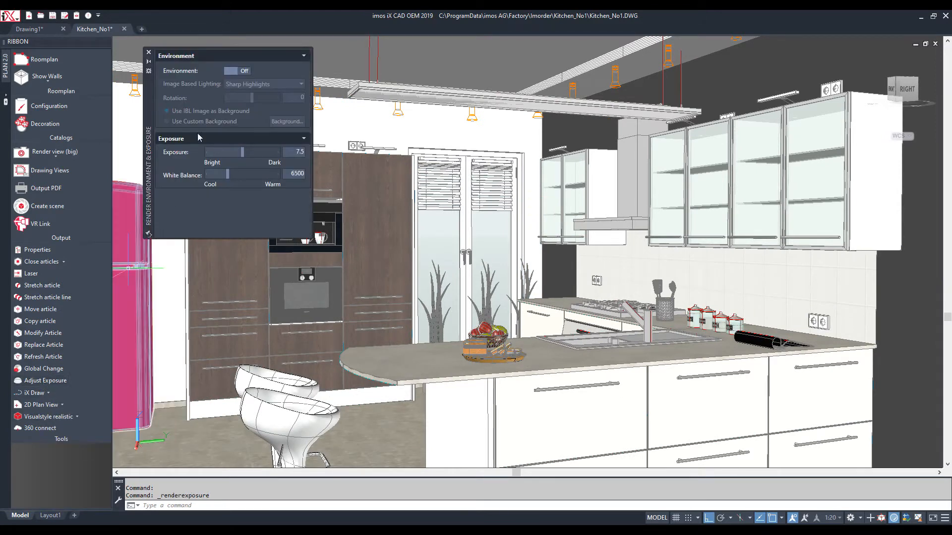
pyautogui.click(238, 71)
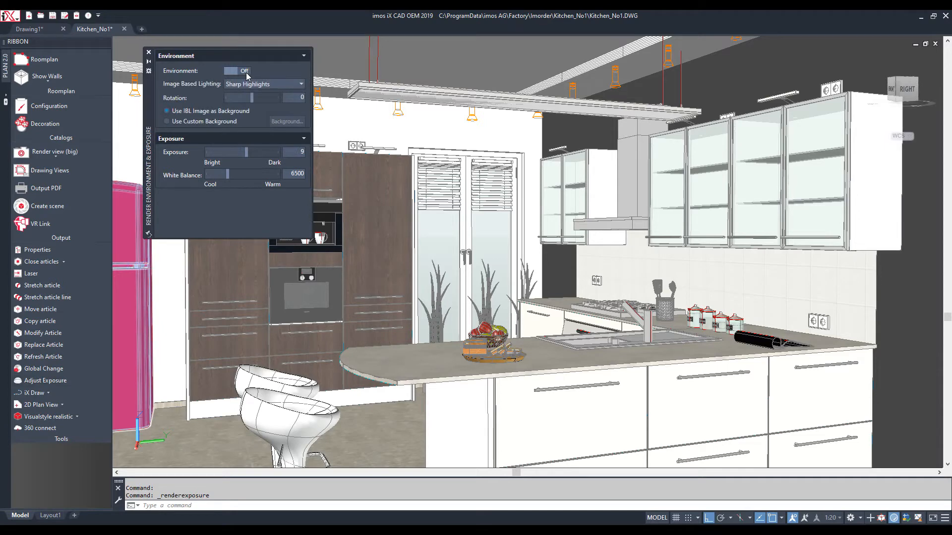
pyautogui.click(245, 76)
pyautogui.click(245, 73)
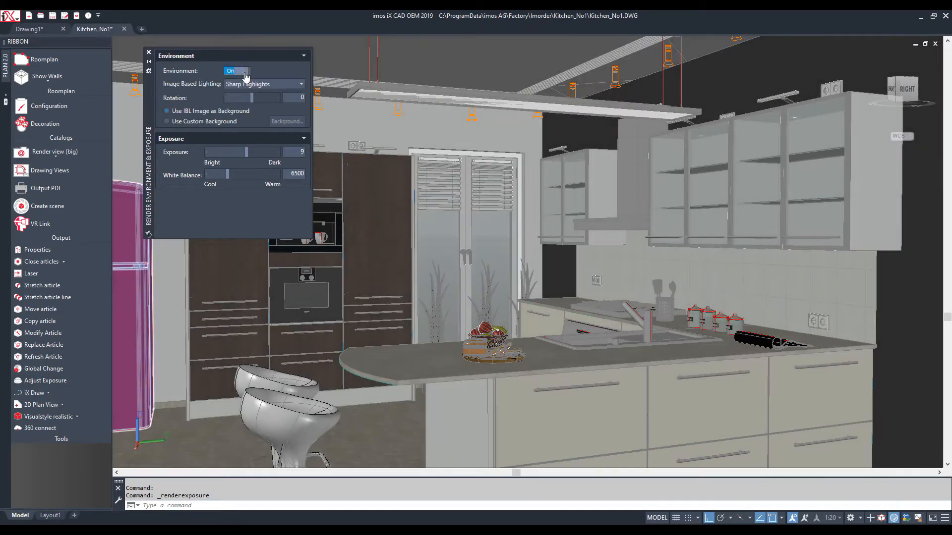
pyautogui.click(263, 84)
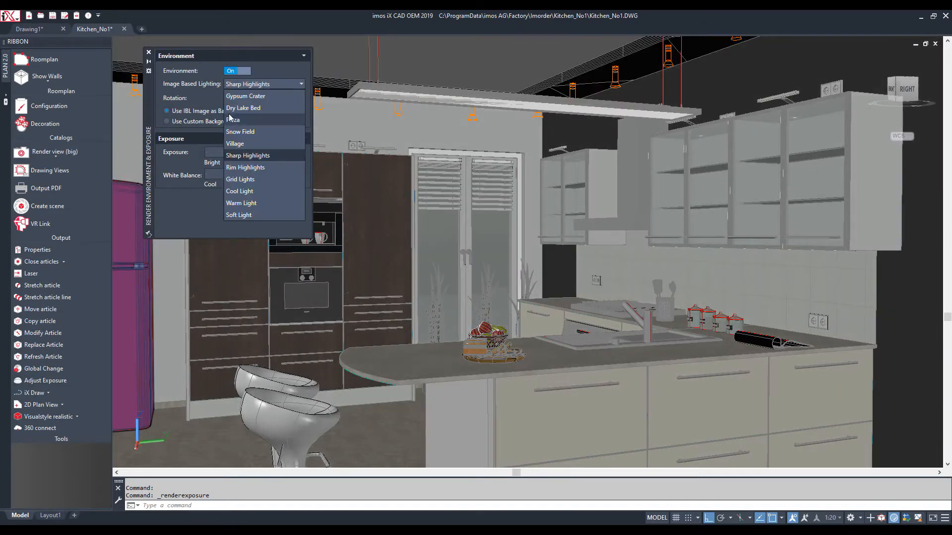
pyautogui.click(232, 130)
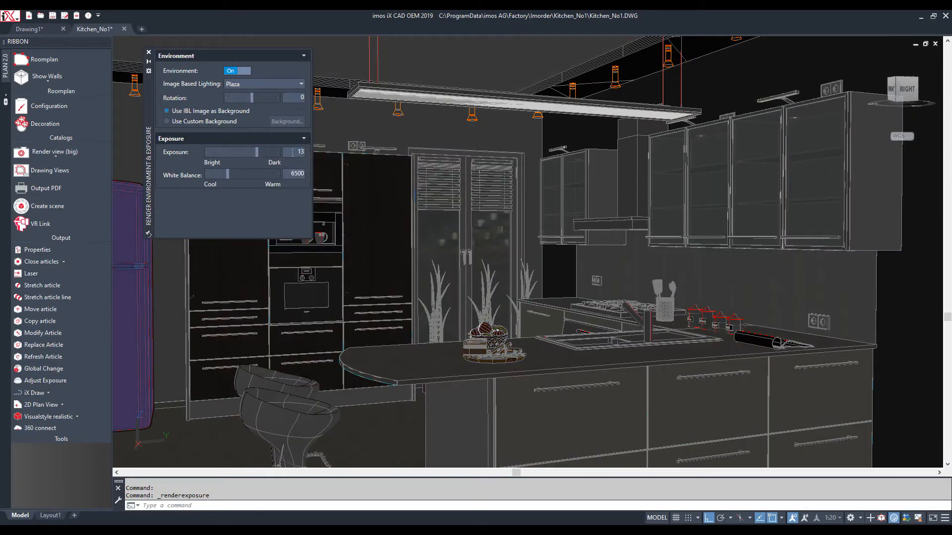
pyautogui.doubleClick(292, 152)
pyautogui.write('9')
pyautogui.press('Return')
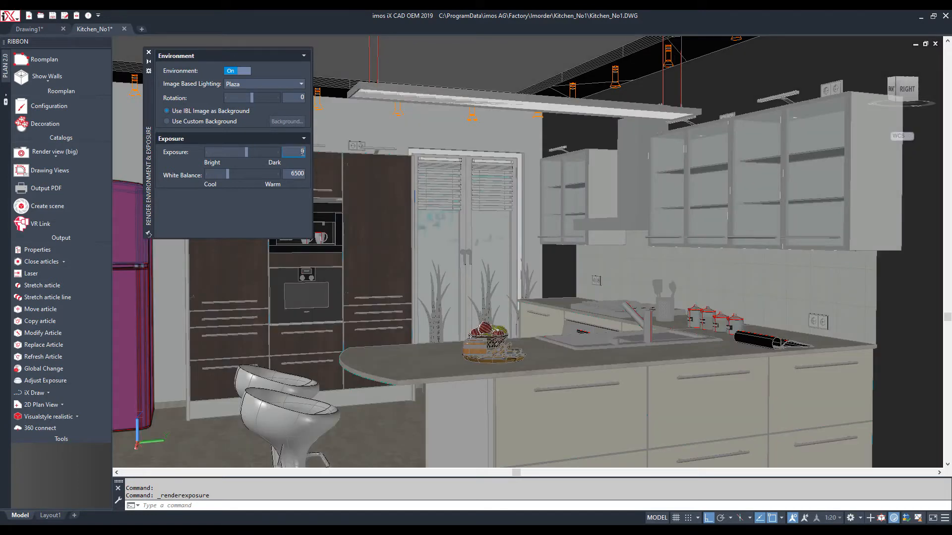
pyautogui.write('.6')
pyautogui.press('Return')
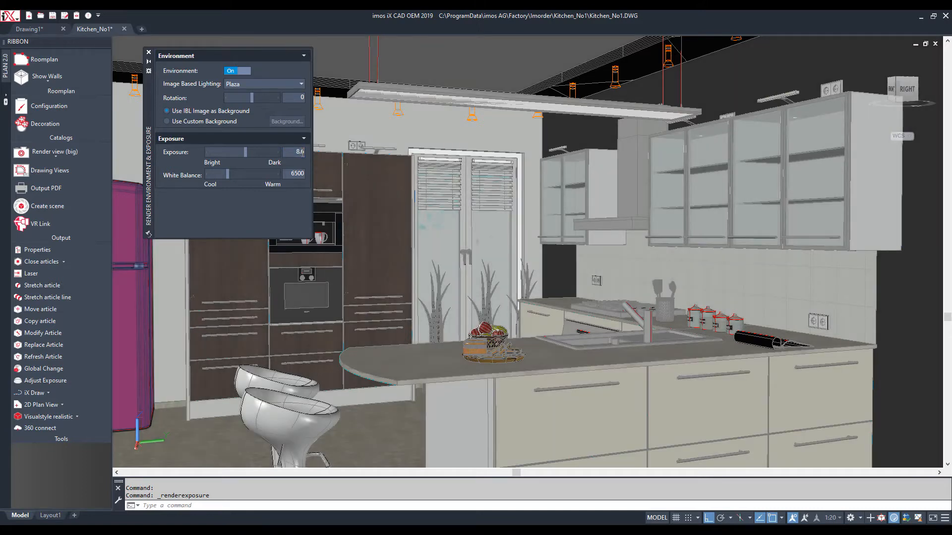
pyautogui.click(149, 53)
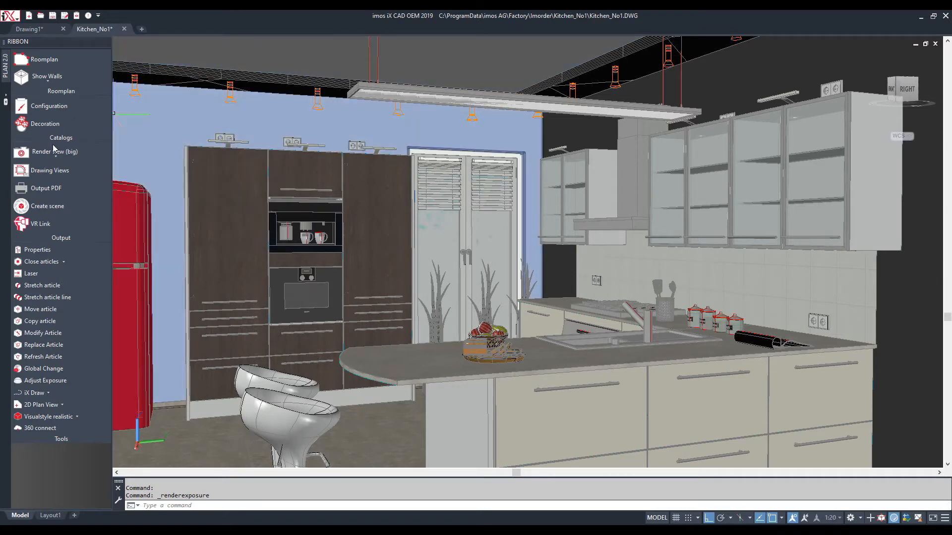
# Start a large-size render of the kitchen
pyautogui.click(56, 155)
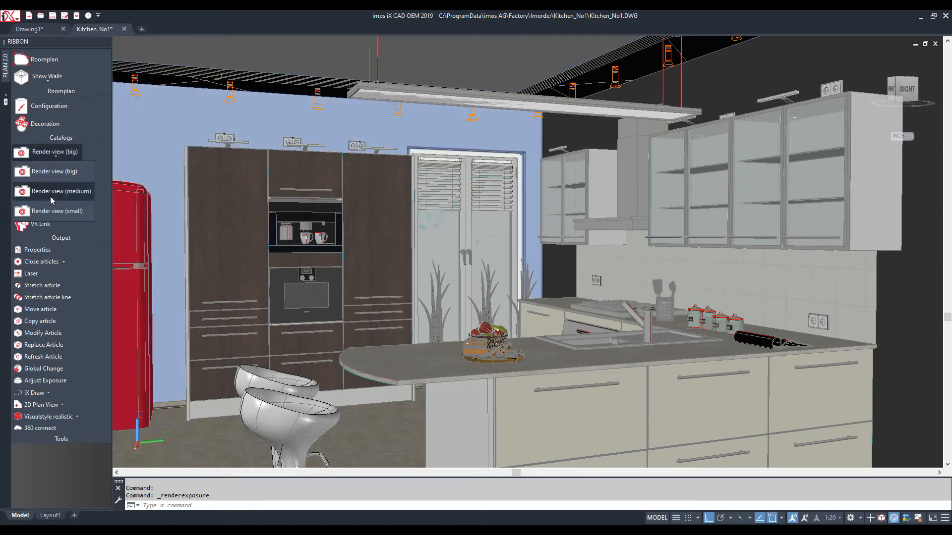
pyautogui.click(57, 175)
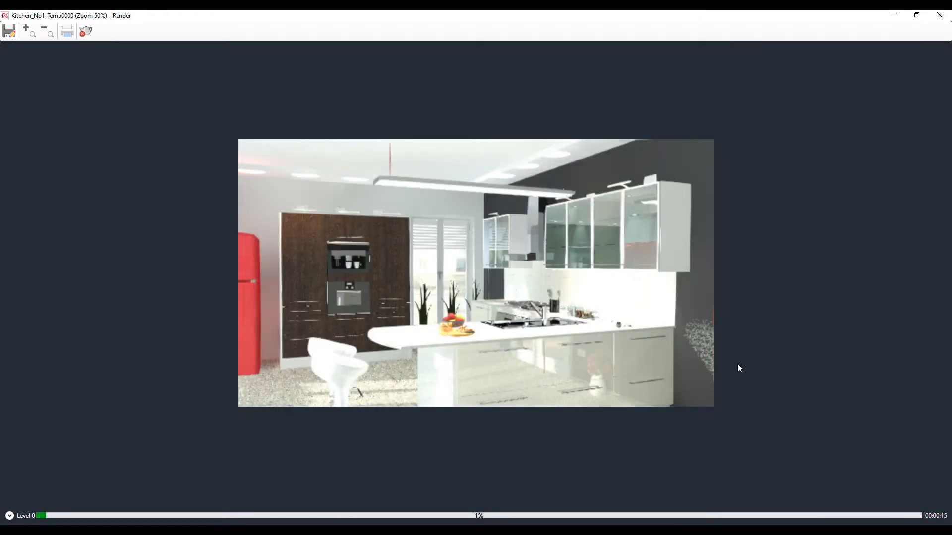
pyautogui.scroll(1, 736, 364)
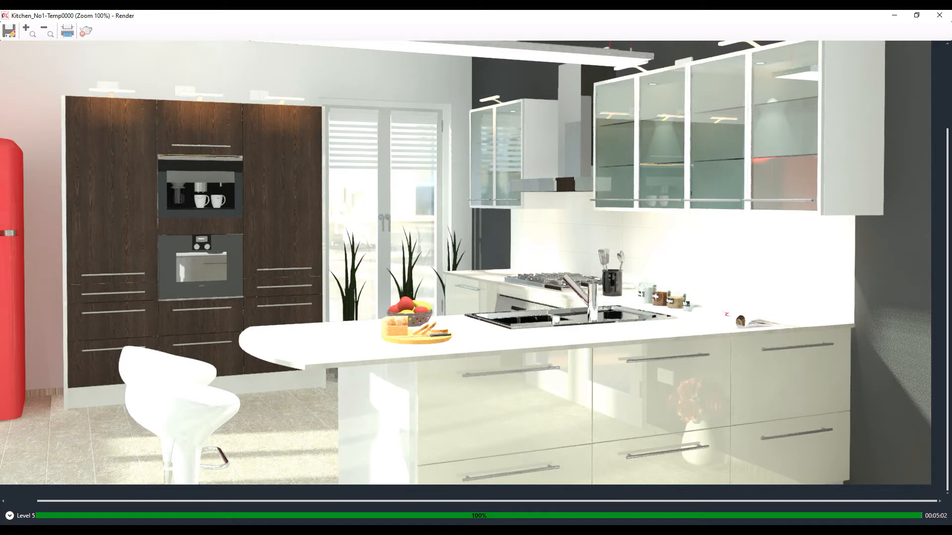
# Save the render as Kitchen_No1-Temp0000.png with default PNG options and close the Render window
pyautogui.click(9, 31)
pyautogui.click(607, 367)
pyautogui.click(462, 328)
pyautogui.click(940, 16)
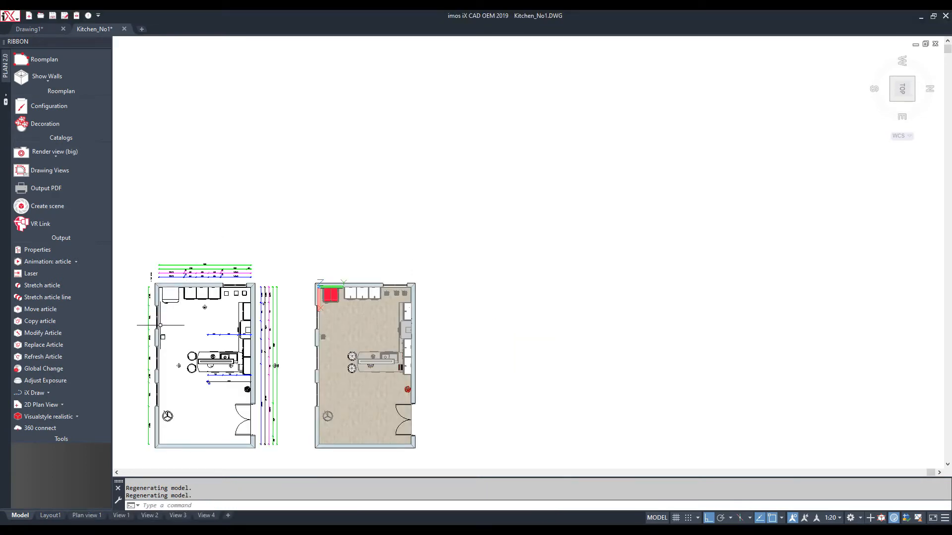
# Zoom into the model drawing and switch to the Plan view 1 layout sheet
pyautogui.scroll(2, 161, 326)
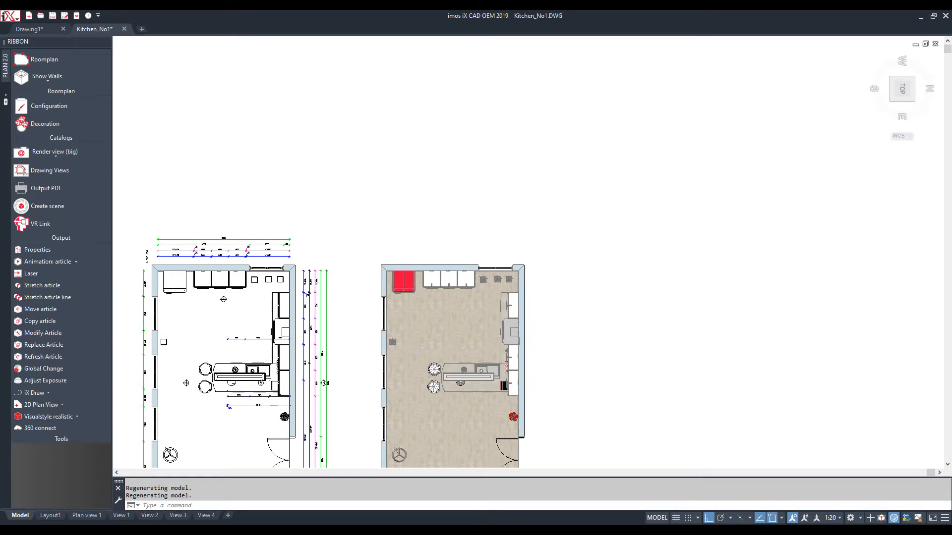
pyautogui.scroll(2, 161, 326)
pyautogui.scroll(2, 161, 325)
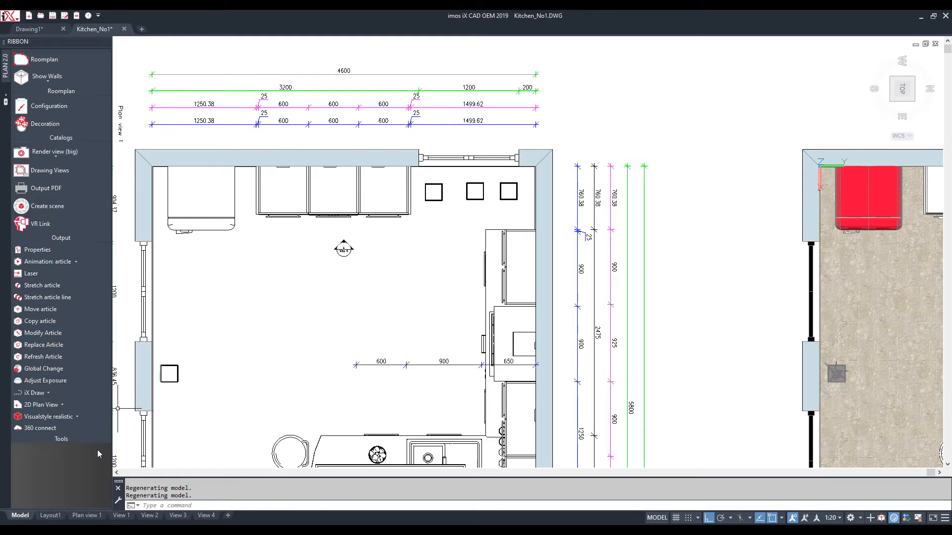
pyautogui.click(86, 516)
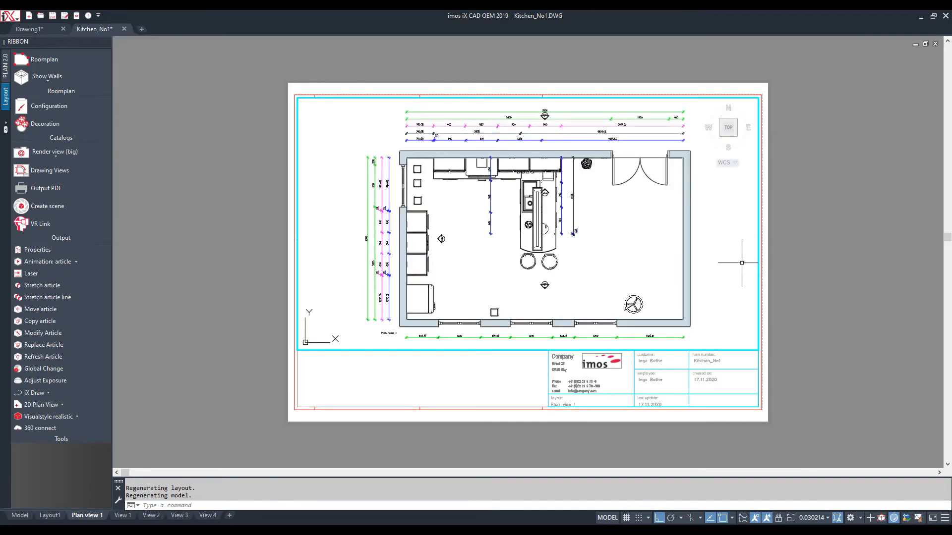
# Go to the View 2 elevation sheet and start Refresh View on its elevation viewport
pyautogui.click(122, 515)
pyautogui.click(148, 516)
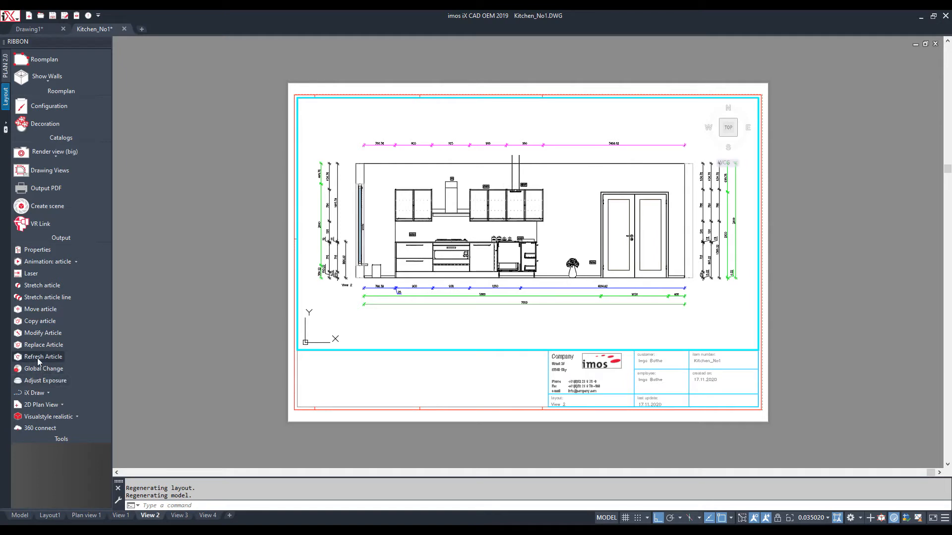
pyautogui.click(52, 406)
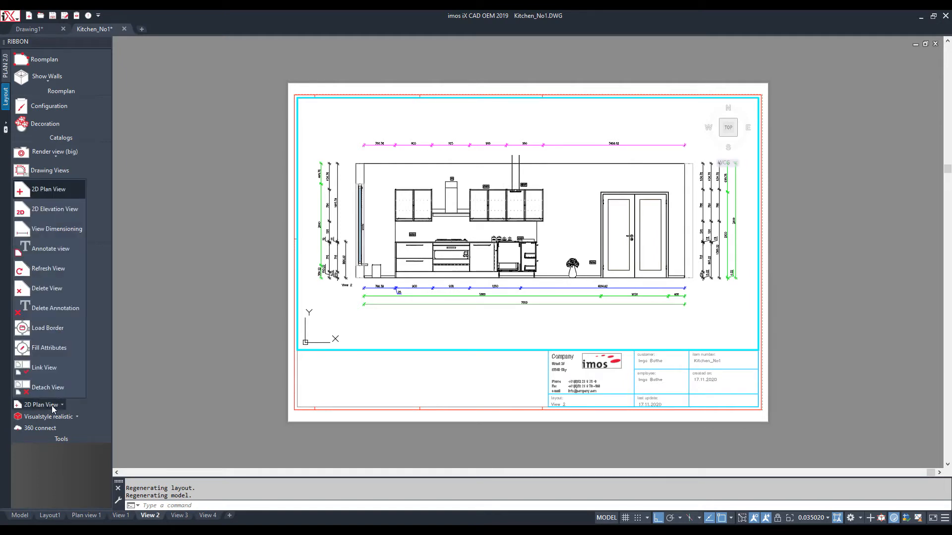
pyautogui.click(51, 267)
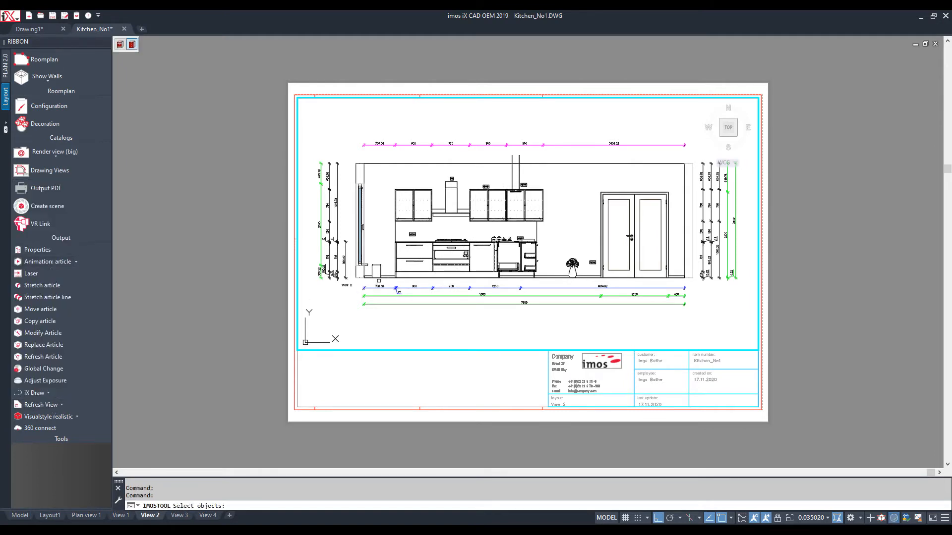
pyautogui.click(383, 283)
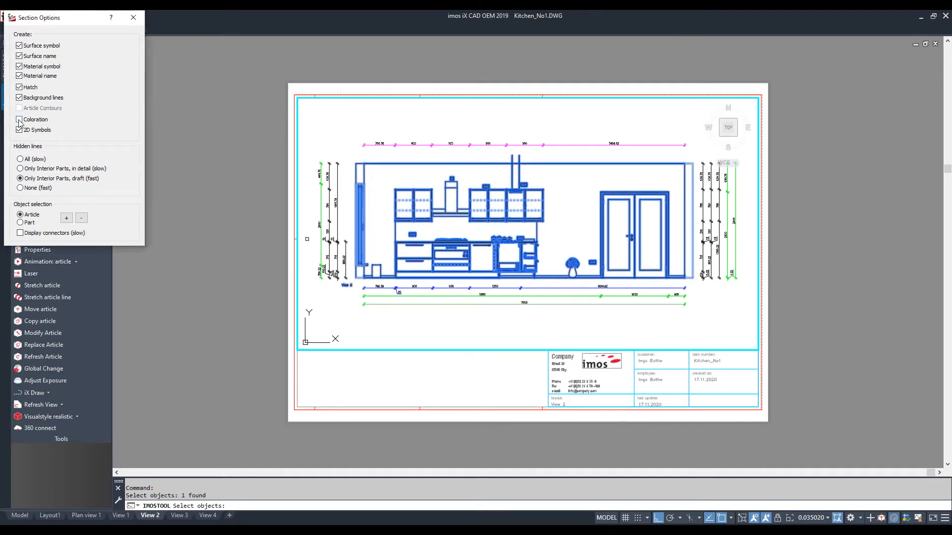
# Confirm the section options to refresh View 2 in colour, then switch through View 3 to View 4
pyautogui.press('Return')
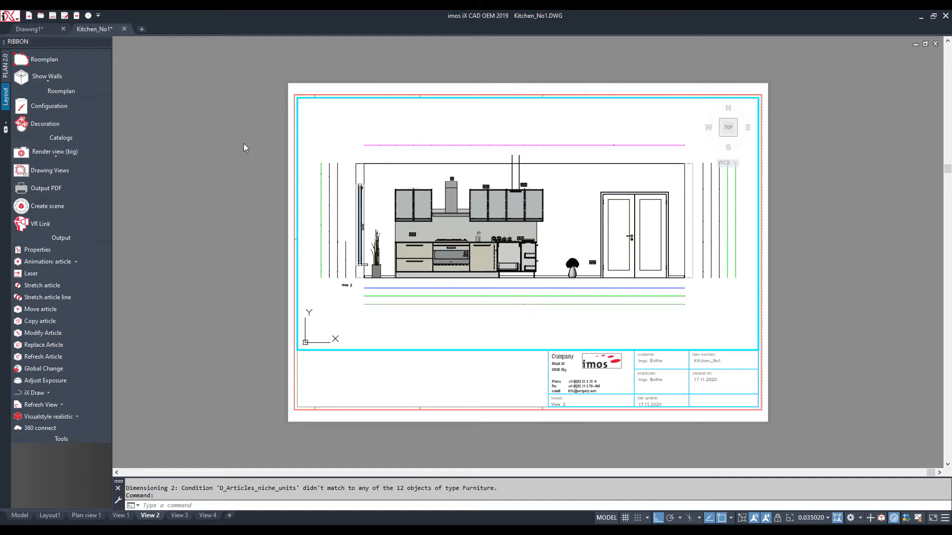
pyautogui.scroll(2, 248, 144)
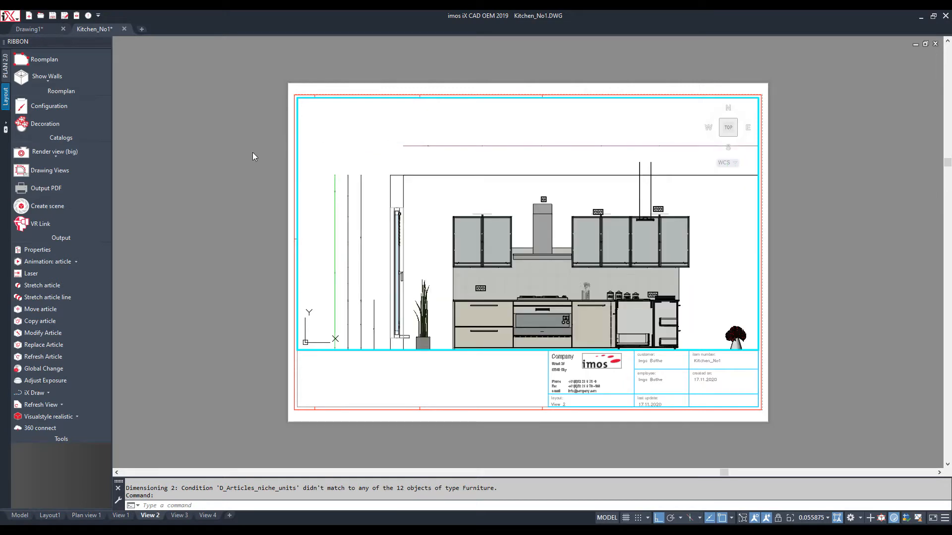
pyautogui.scroll(-2, 252, 152)
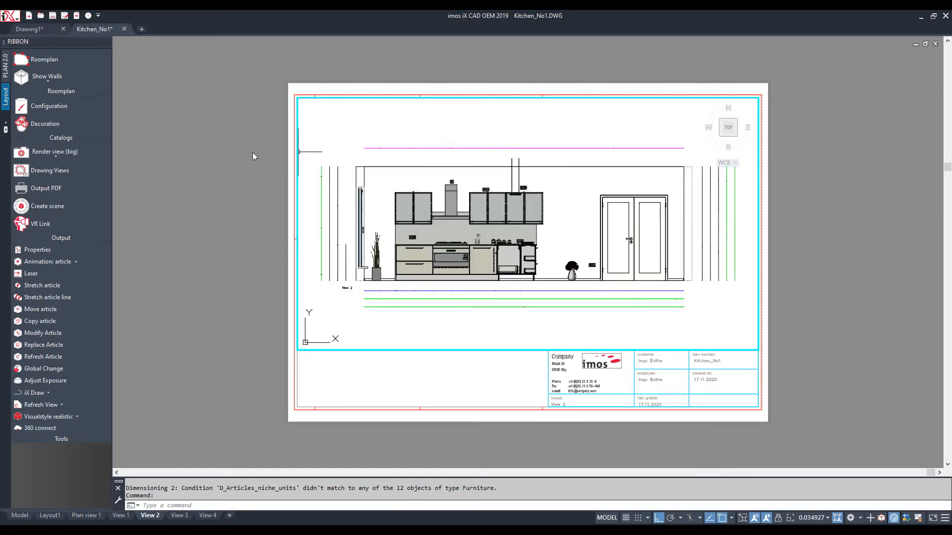
pyautogui.click(178, 516)
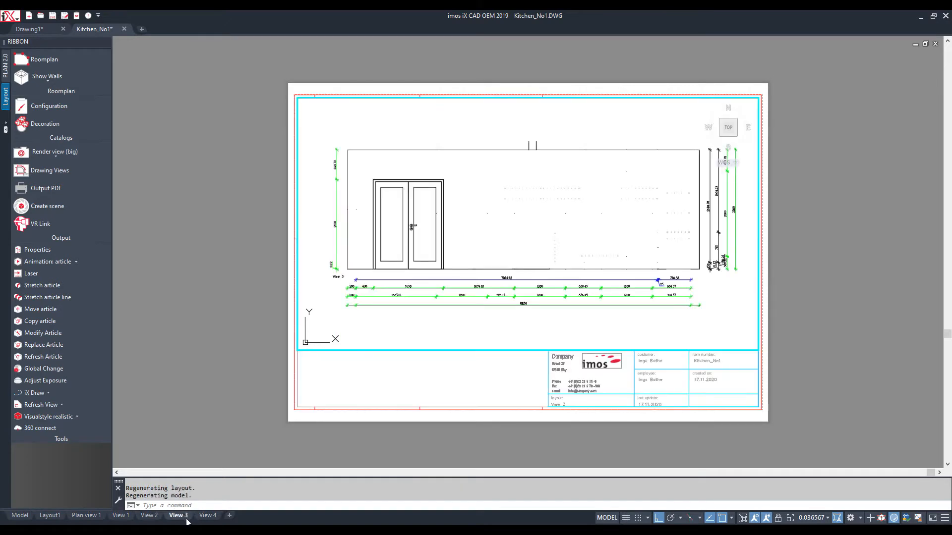
pyautogui.click(208, 515)
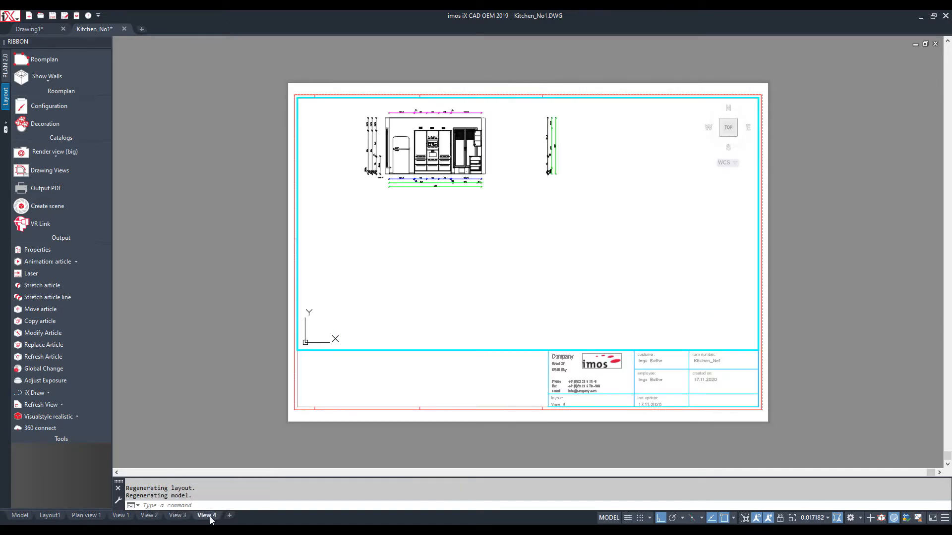
# Refresh the Order Manager list and display the Kitchen_No1 order's Head data and Contents
pyautogui.scroll(4, 384, 106)
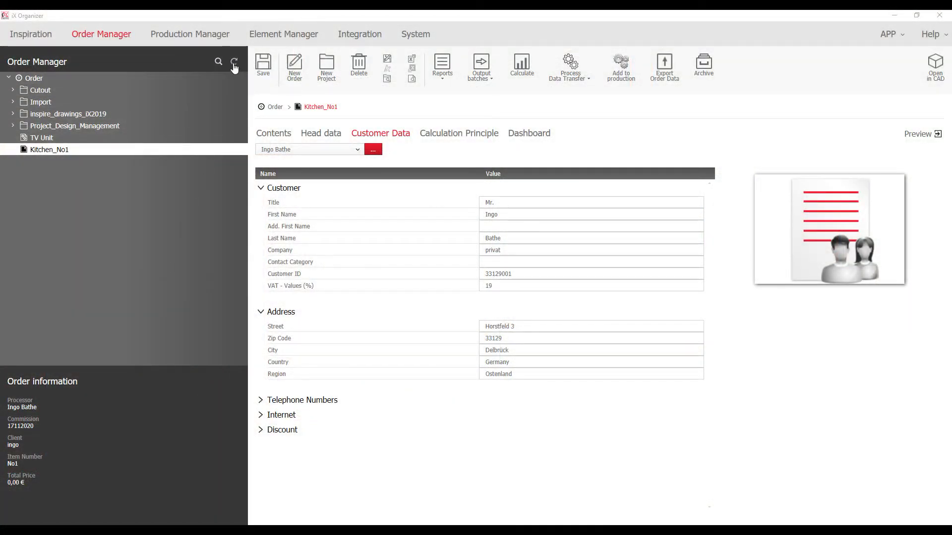
pyautogui.click(234, 63)
pyautogui.click(307, 140)
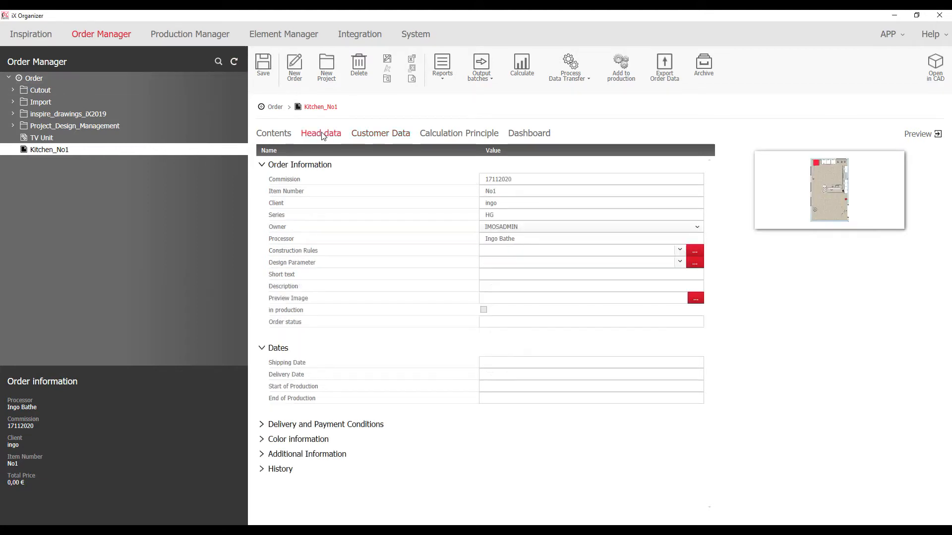
pyautogui.click(275, 134)
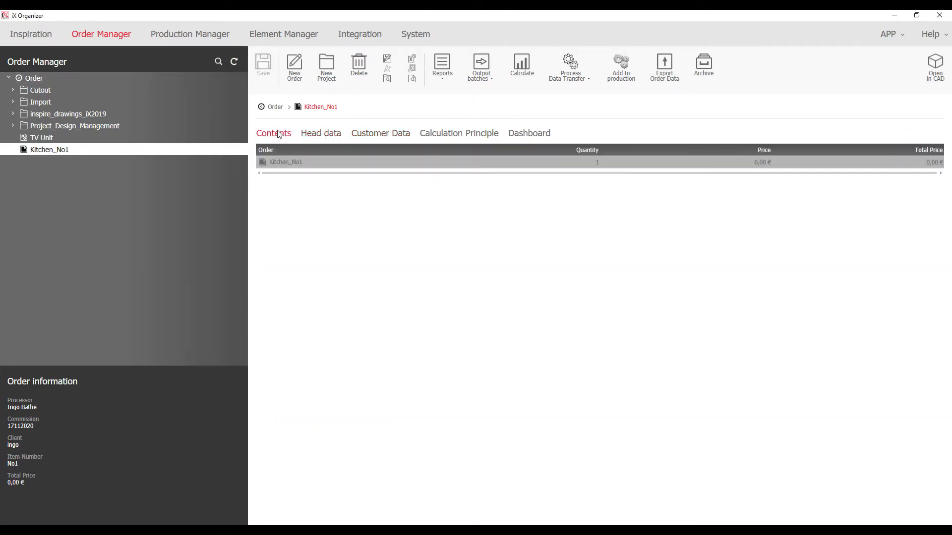
# Open the Kitchen_No1 order lines and calculate prices for the whole order
pyautogui.doubleClick(331, 164)
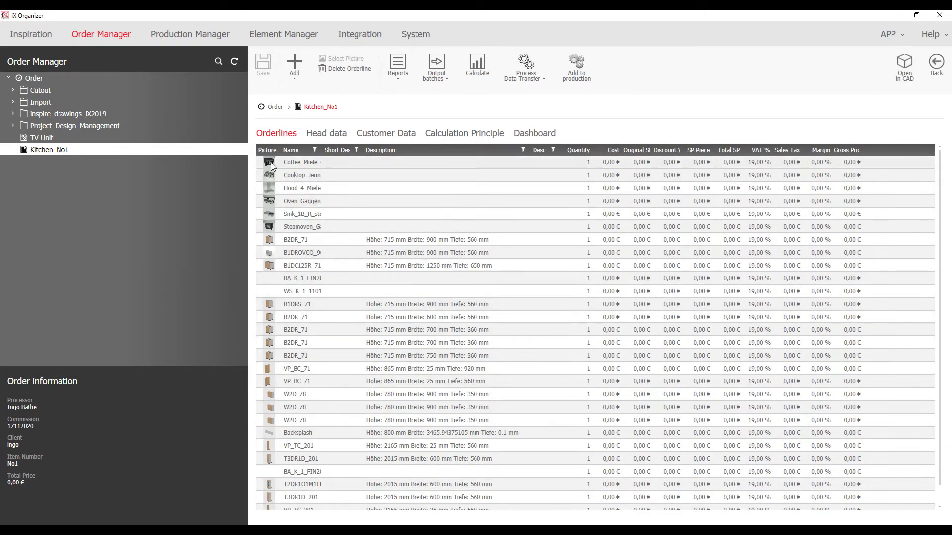
pyautogui.moveTo(271, 189)
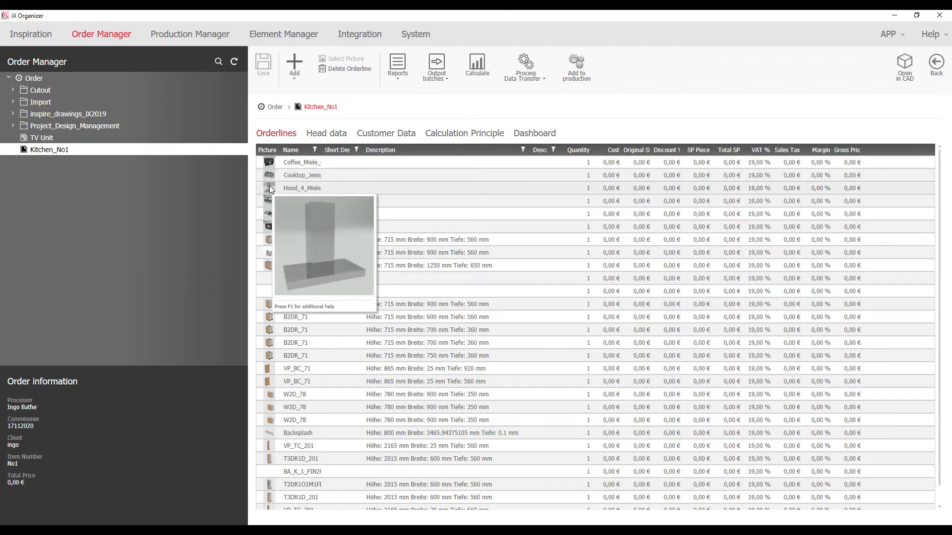
pyautogui.moveTo(280, 270)
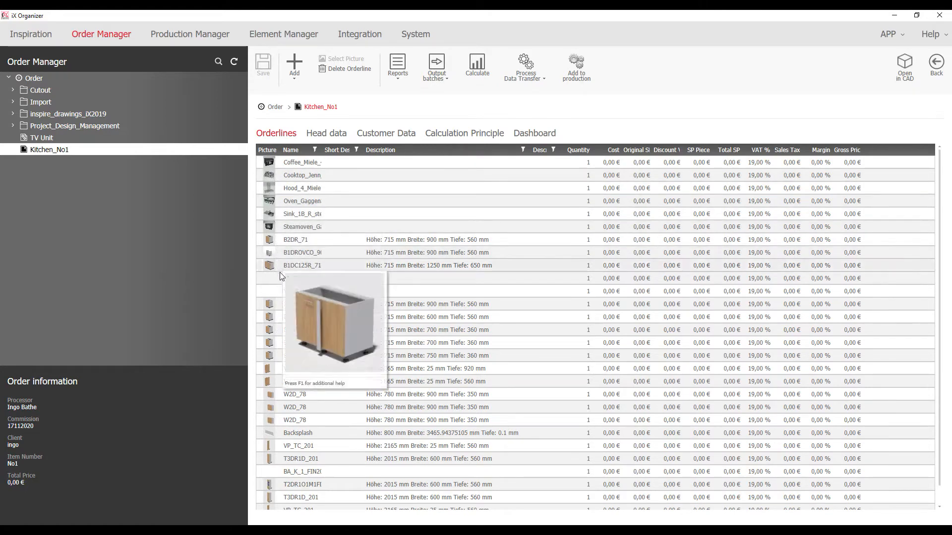
pyautogui.scroll(-1, 282, 285)
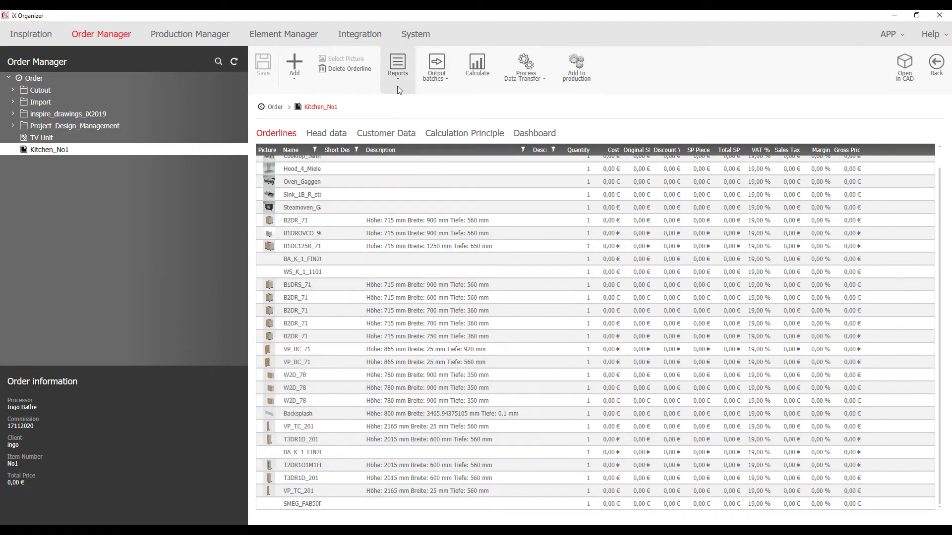
pyautogui.click(484, 70)
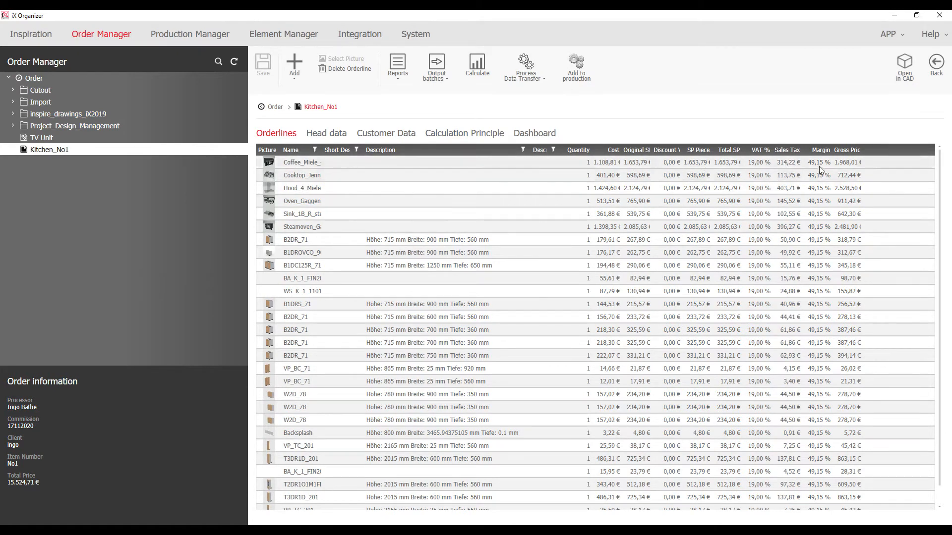
pyautogui.click(327, 134)
# Set Kitchen_No1-Temp0000.png as the order's preview image and save the order
pyautogui.click(695, 298)
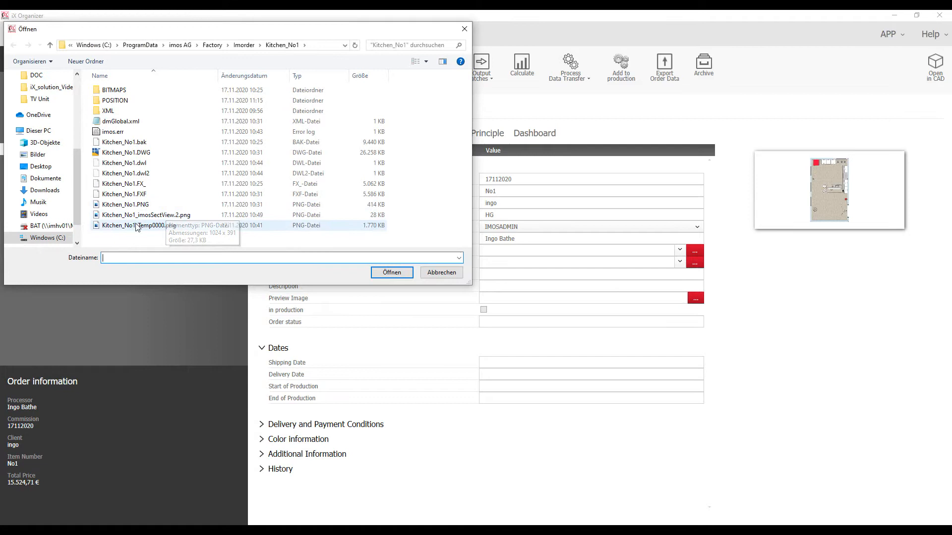
pyautogui.click(137, 226)
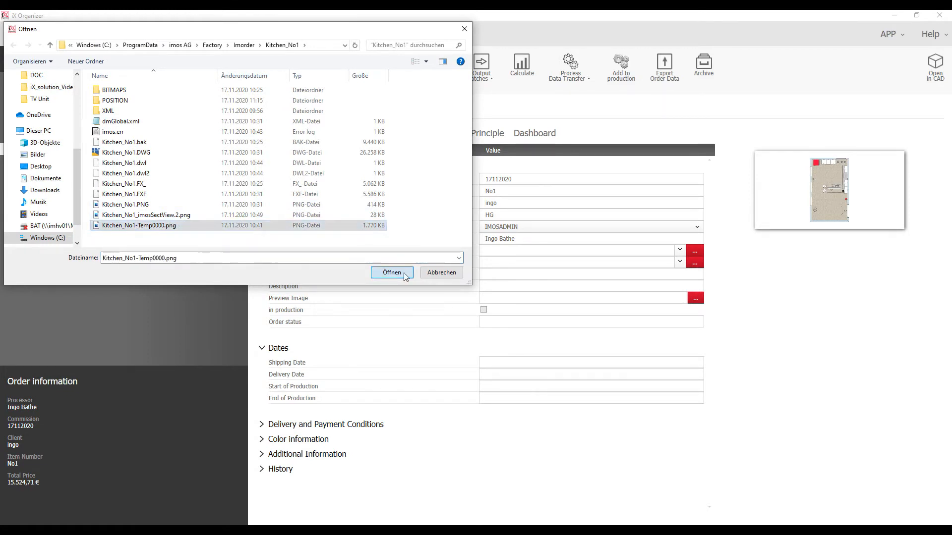
pyautogui.click(403, 272)
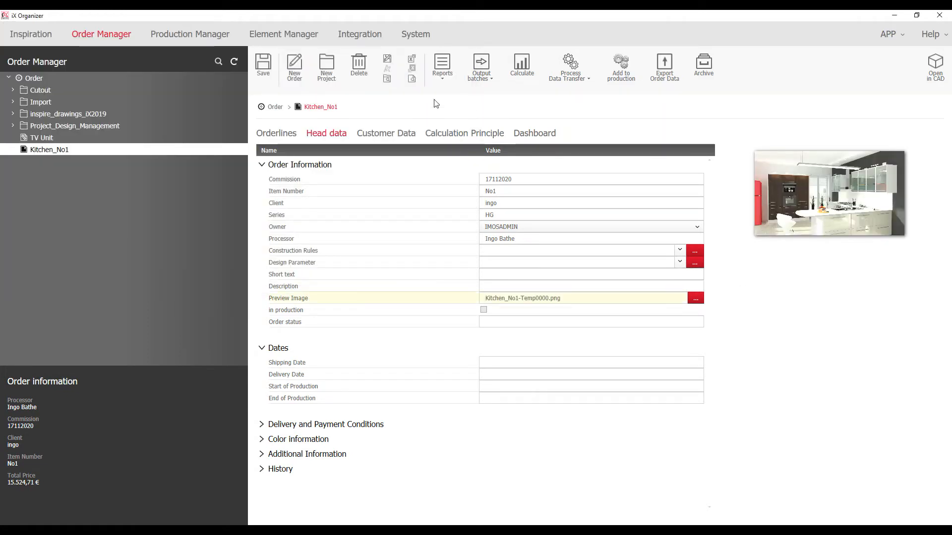
pyautogui.click(263, 63)
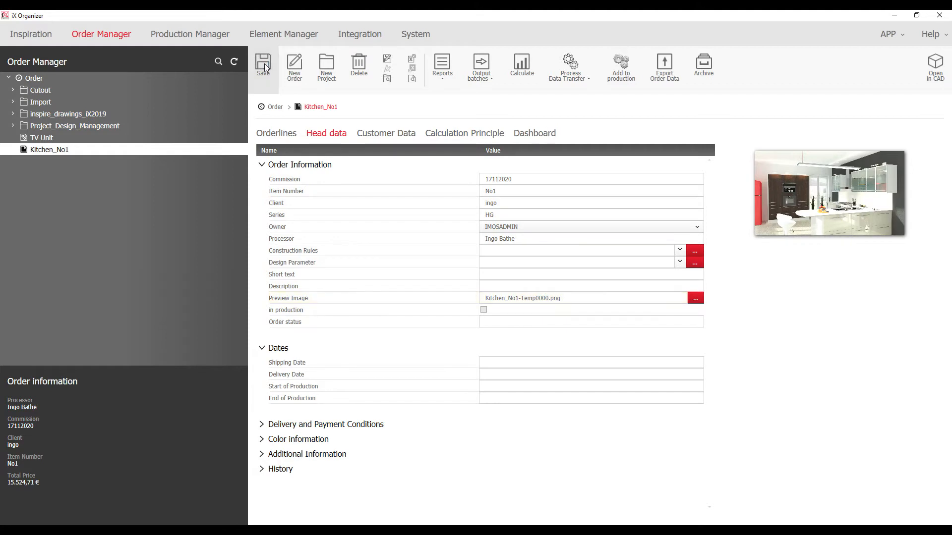
# Generate the Quotation_title_image report from the reports list
pyautogui.click(442, 69)
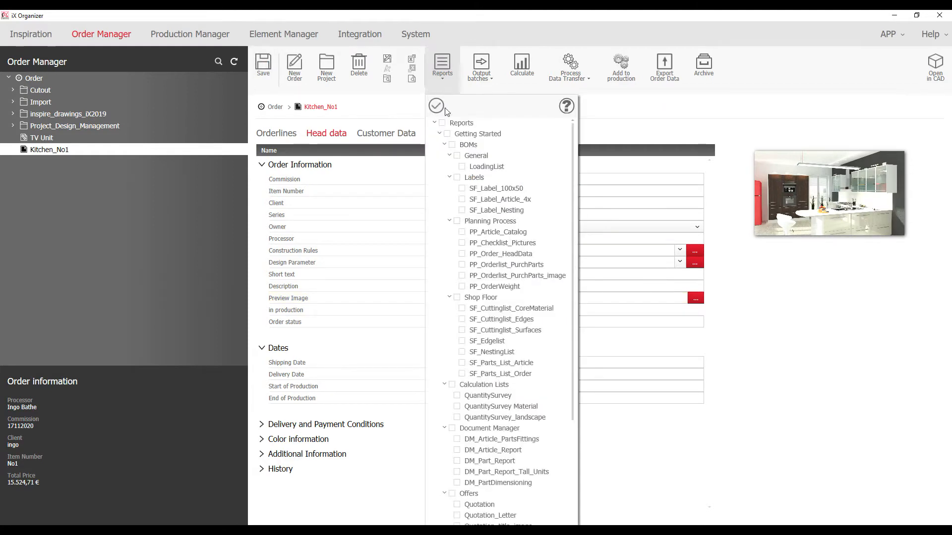
pyautogui.scroll(-6, 459, 429)
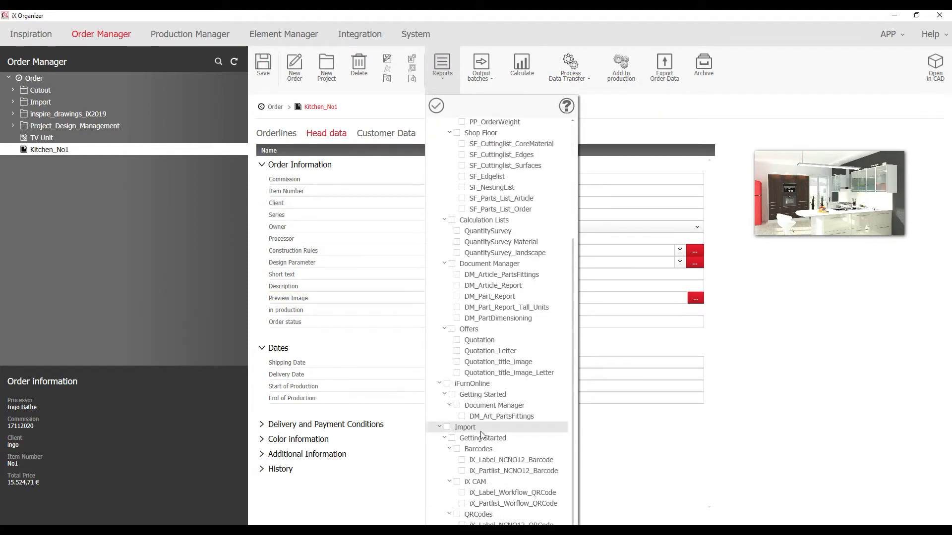
pyautogui.click(457, 362)
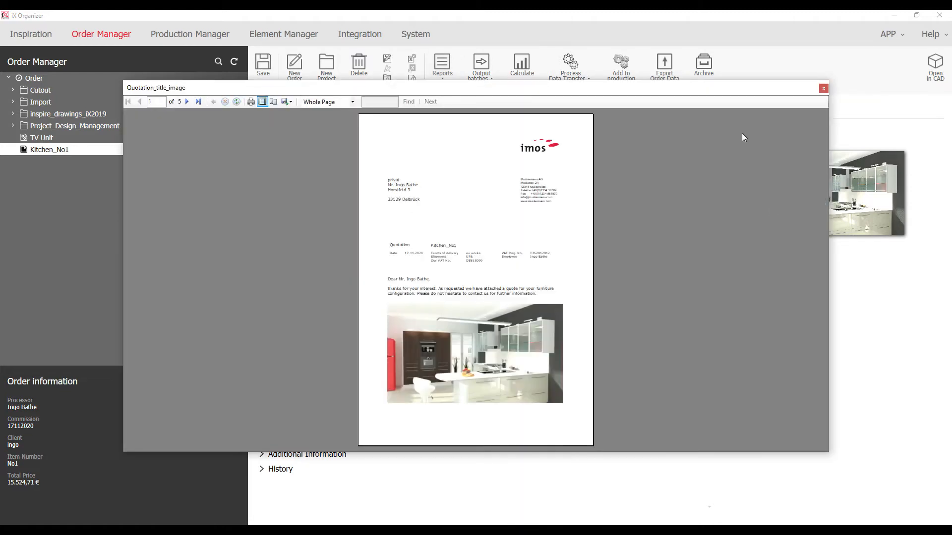
# Enlarge the report viewer and scroll through the quotation pages at 200% zoom
pyautogui.doubleClick(718, 89)
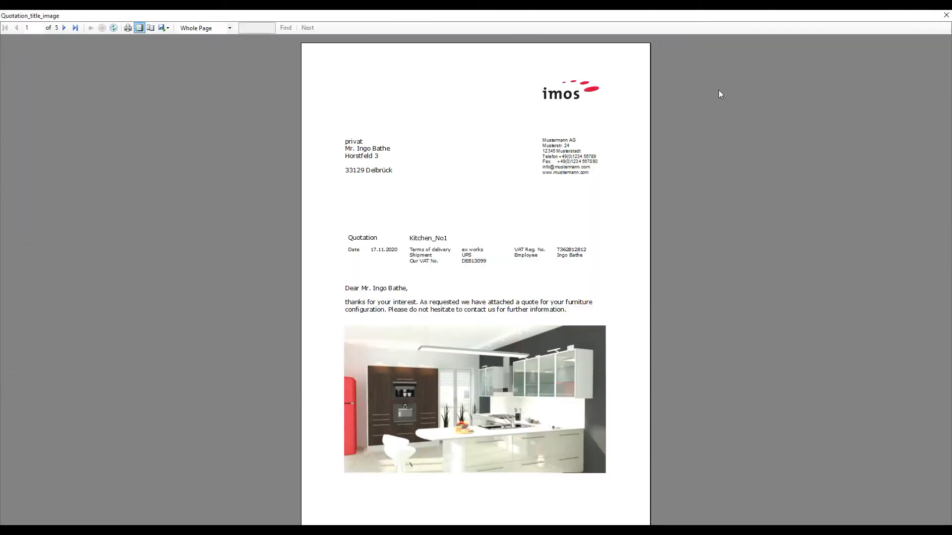
pyautogui.click(208, 28)
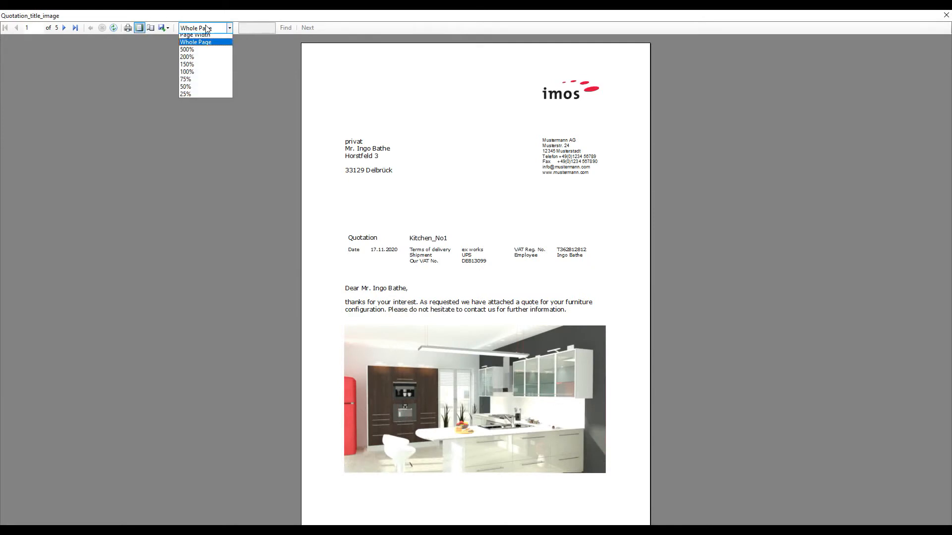
pyautogui.click(202, 60)
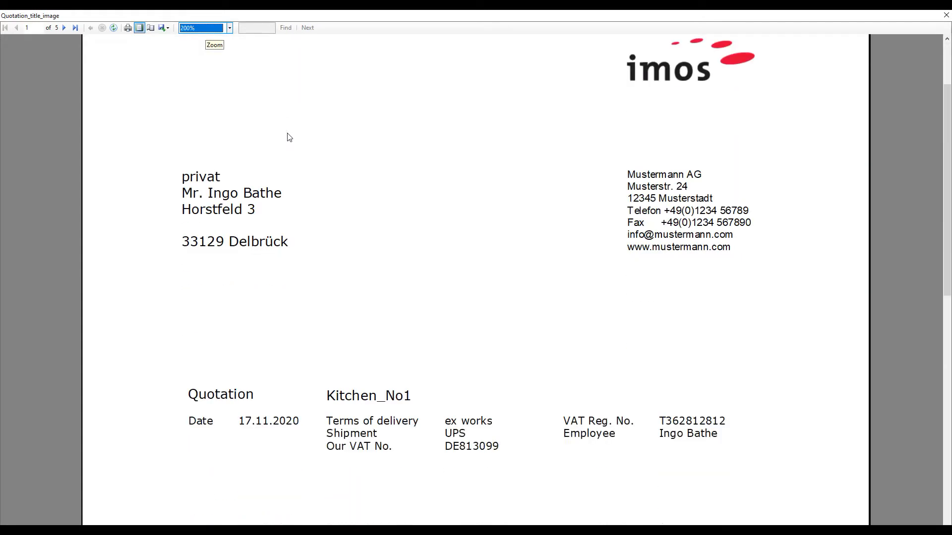
pyautogui.scroll(-8, 288, 137)
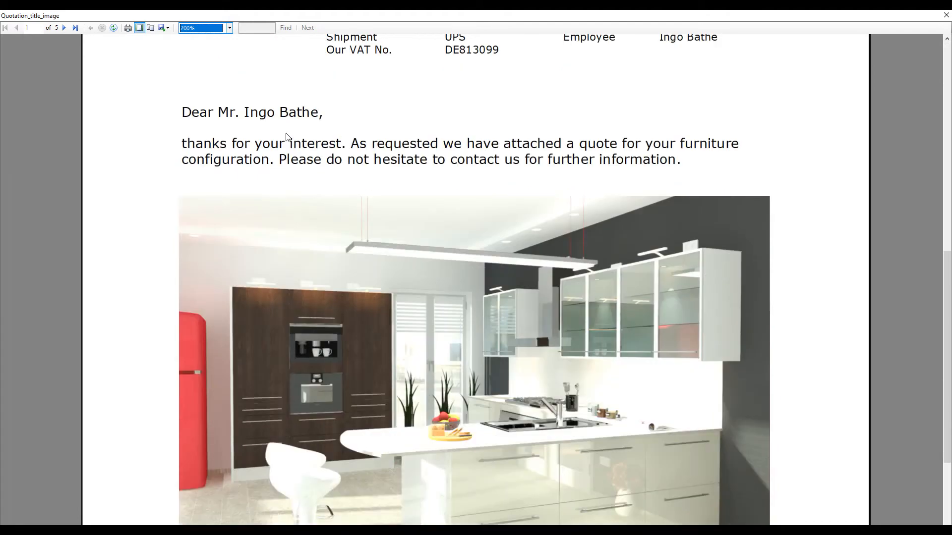
pyautogui.scroll(-1, 287, 137)
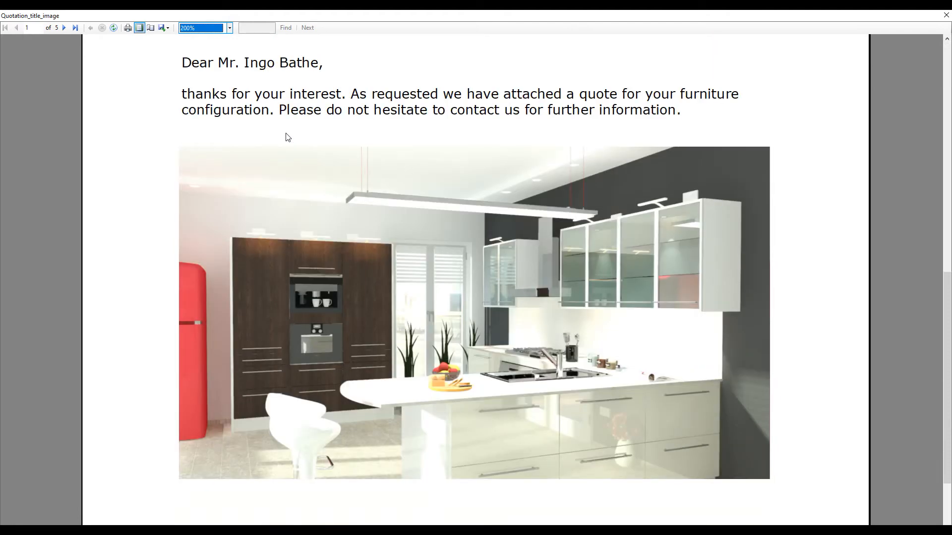
pyautogui.scroll(-15, 288, 138)
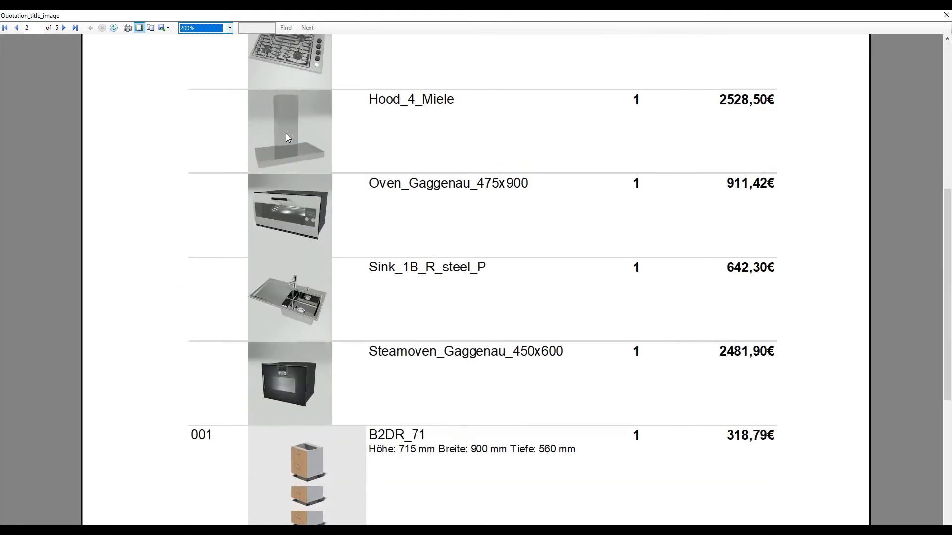
pyautogui.scroll(-12, 286, 133)
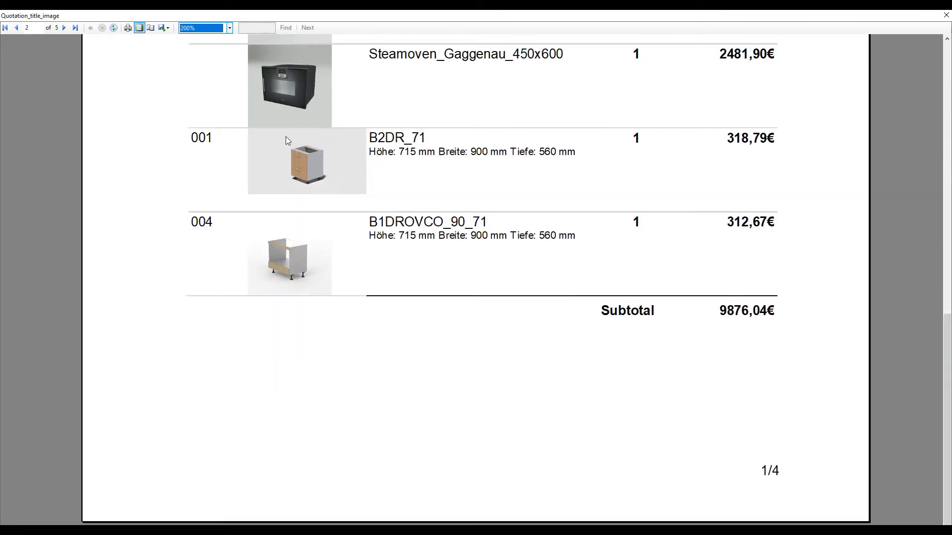
pyautogui.scroll(-12, 286, 142)
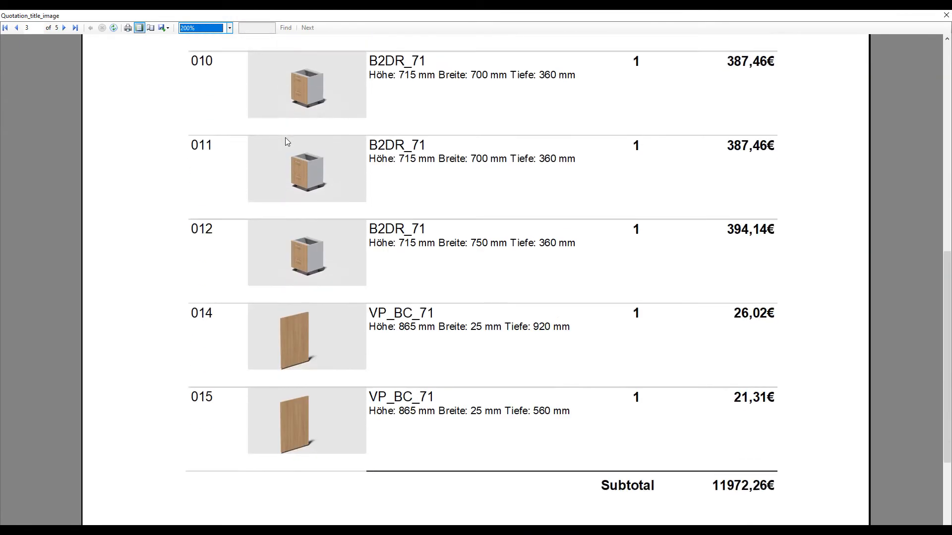
pyautogui.scroll(-12, 287, 142)
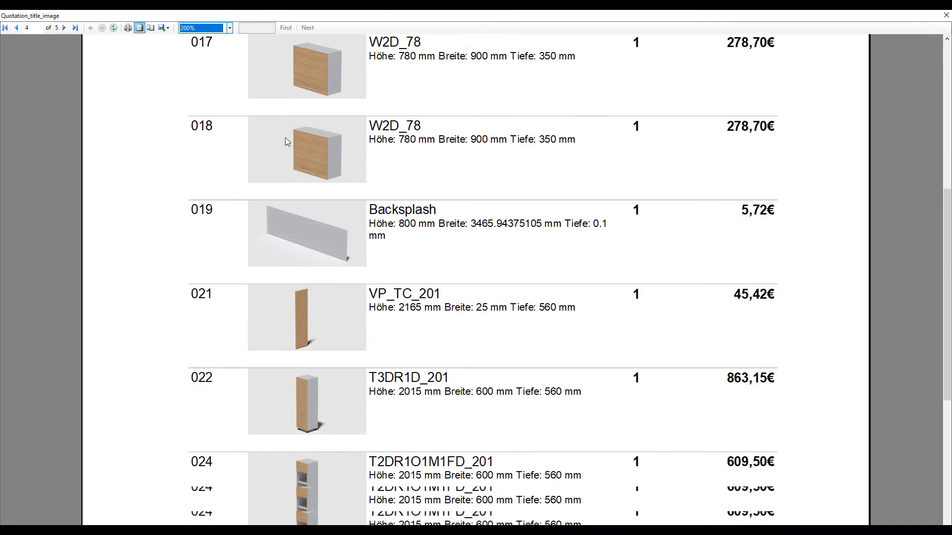
pyautogui.scroll(-10, 287, 142)
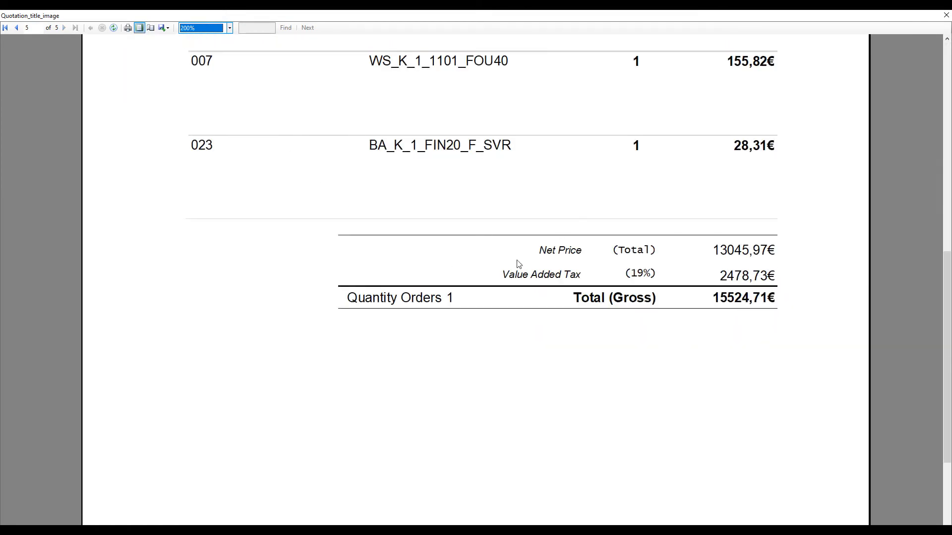
# Reset zoom to Whole Page, check the export formats, and close the quotation report
pyautogui.click(214, 28)
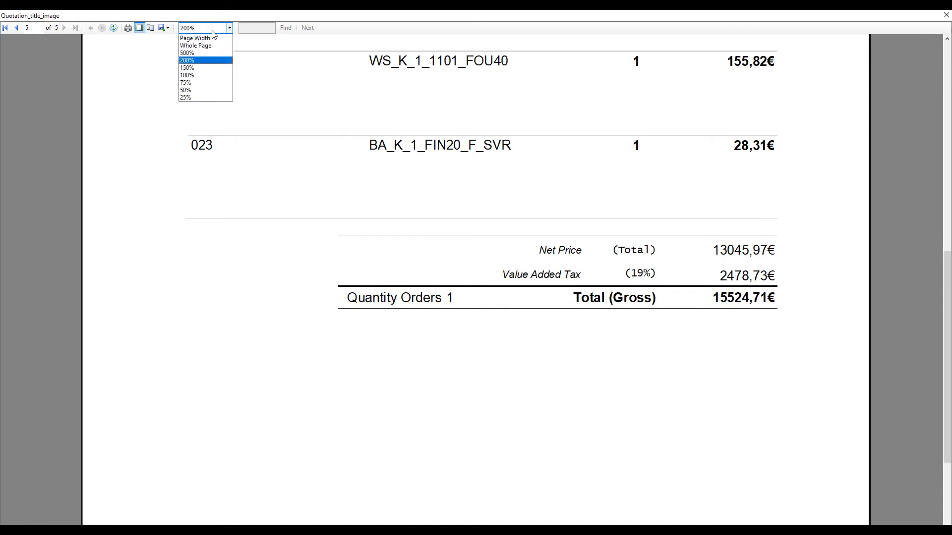
pyautogui.click(198, 47)
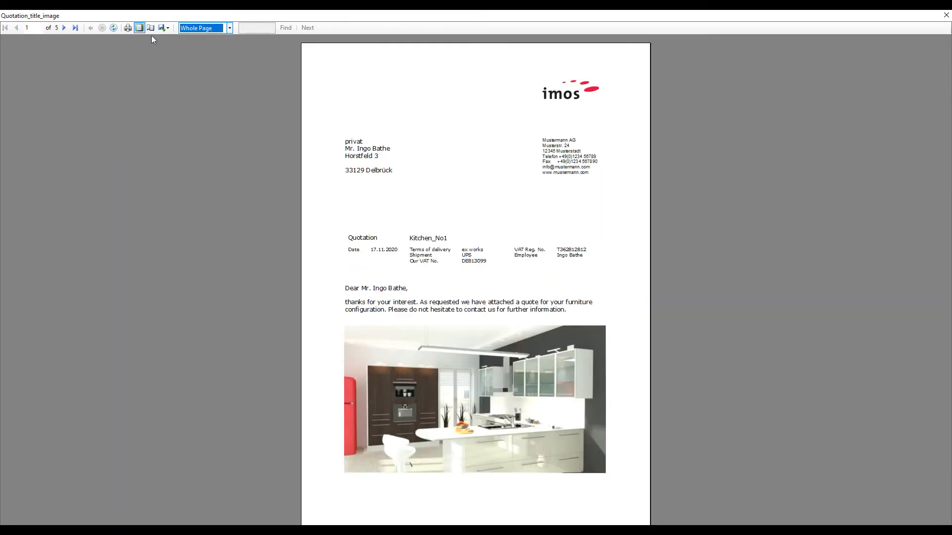
pyautogui.click(165, 28)
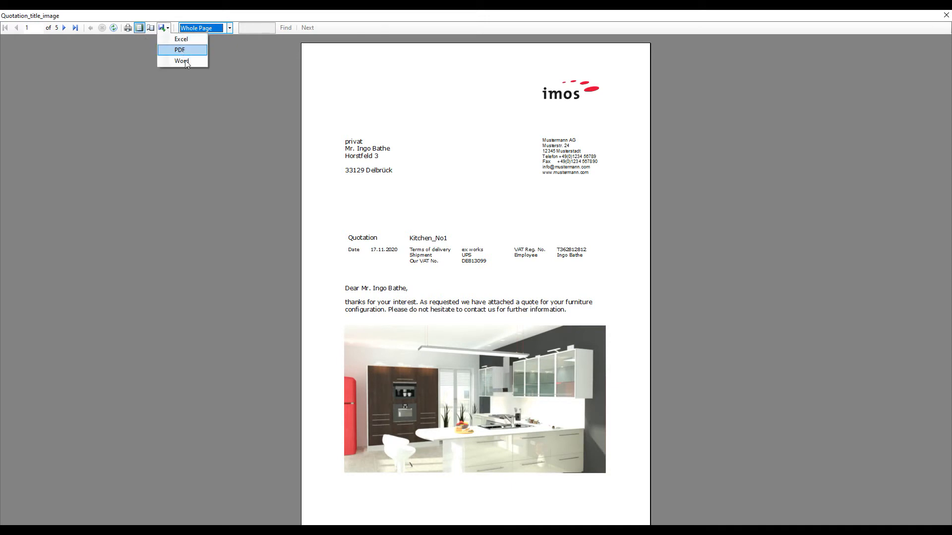
pyautogui.click(945, 15)
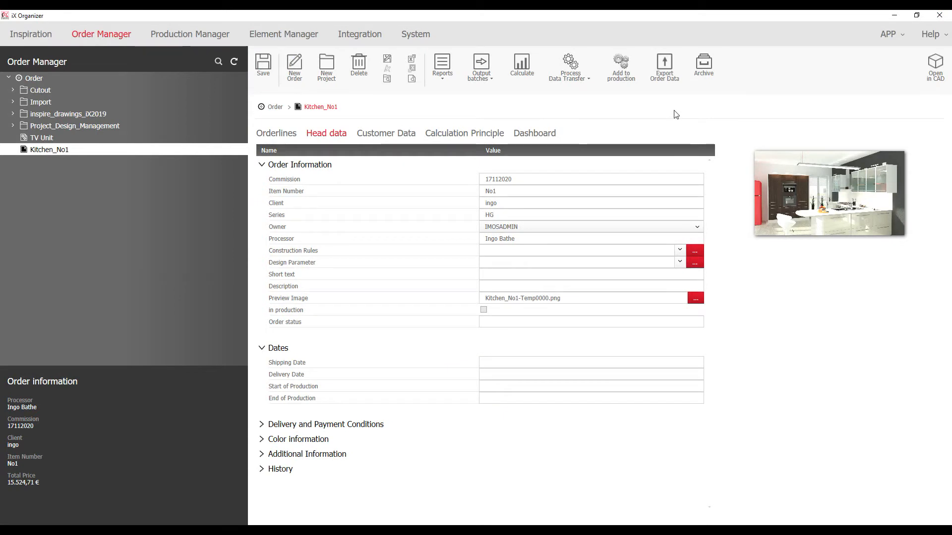
# Export the Kitchen_No1 order data and confirm the PLAN Link prompt with Yes
pyautogui.click(667, 74)
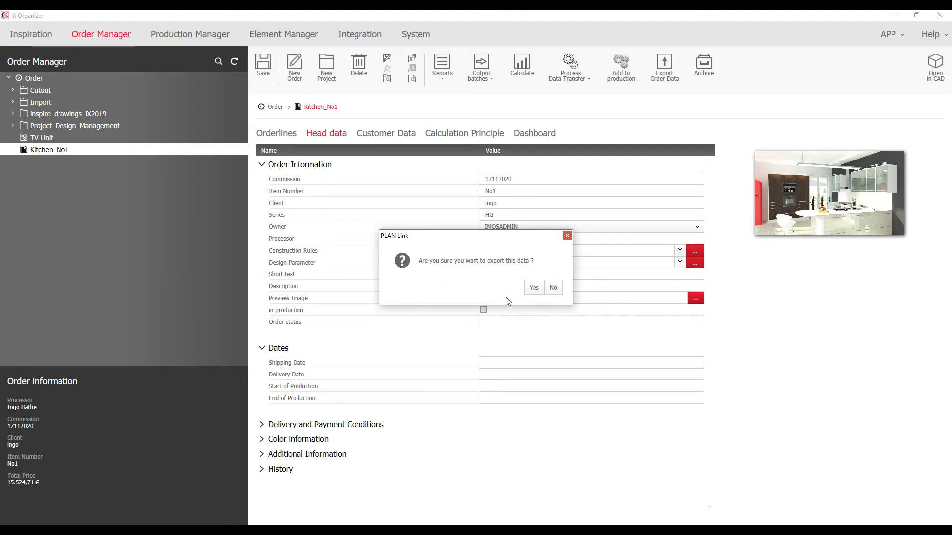
pyautogui.click(533, 287)
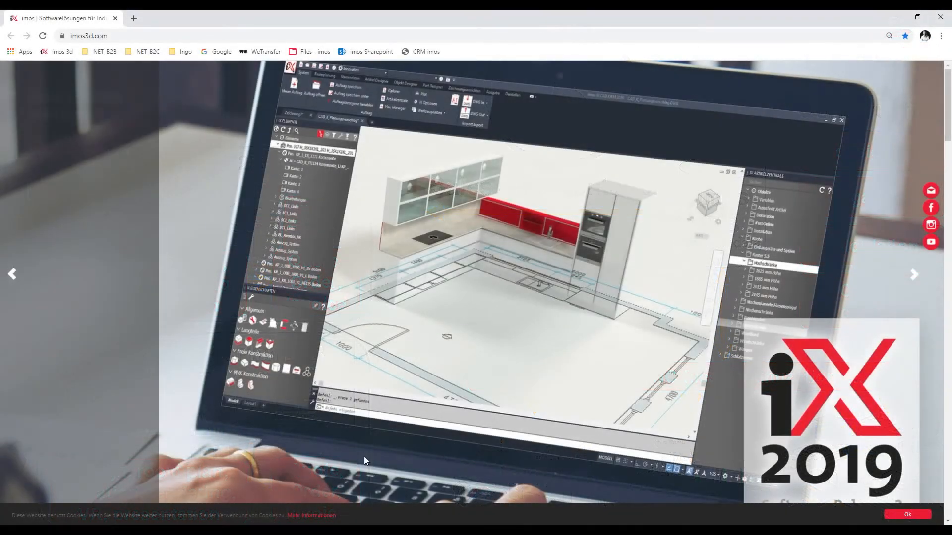
# Open the Designer imosNET bookmark and log in with the account password
pyautogui.click(92, 55)
pyautogui.click(99, 66)
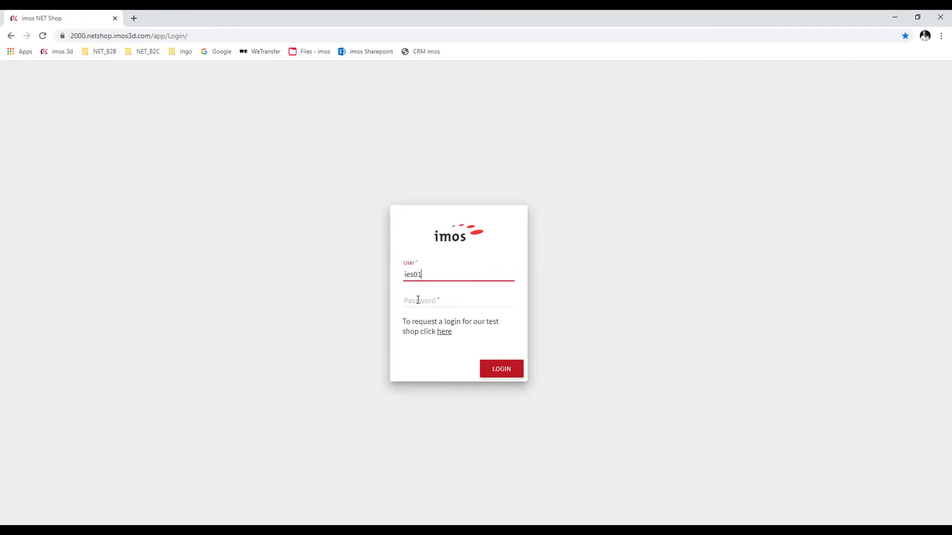
pyautogui.click(417, 300)
pyautogui.write('•••')
pyautogui.click(507, 371)
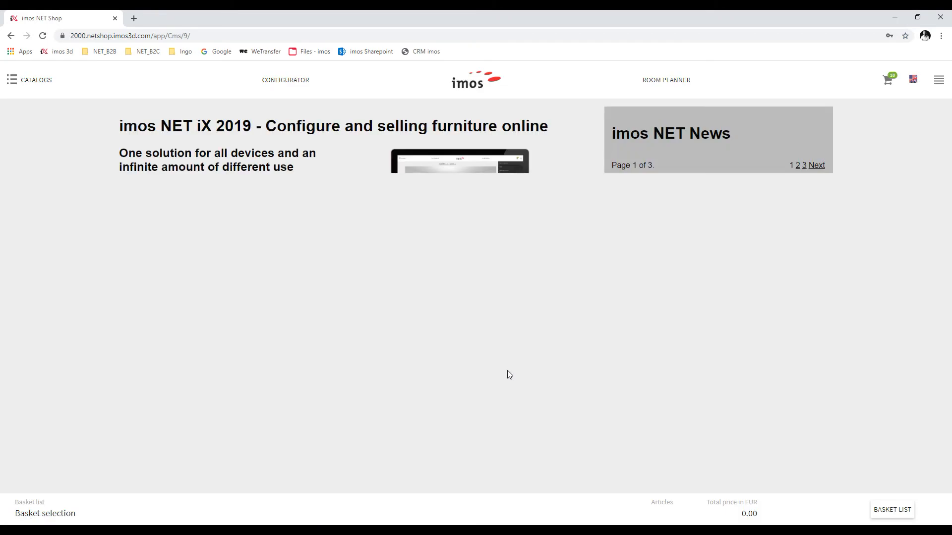
# Create a new basket named K1_kitchen and open its room planner
pyautogui.click(77, 515)
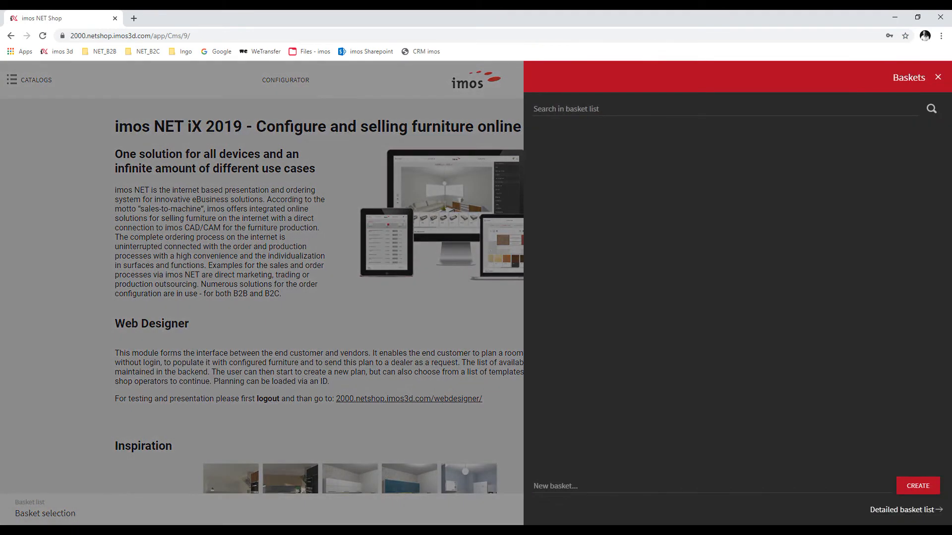
pyautogui.click(584, 488)
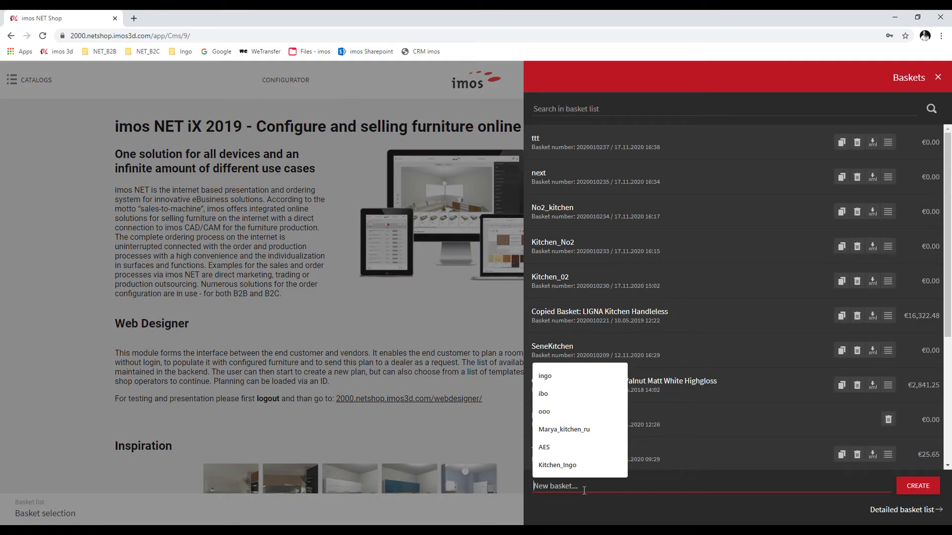
pyautogui.write('K1_kitchen')
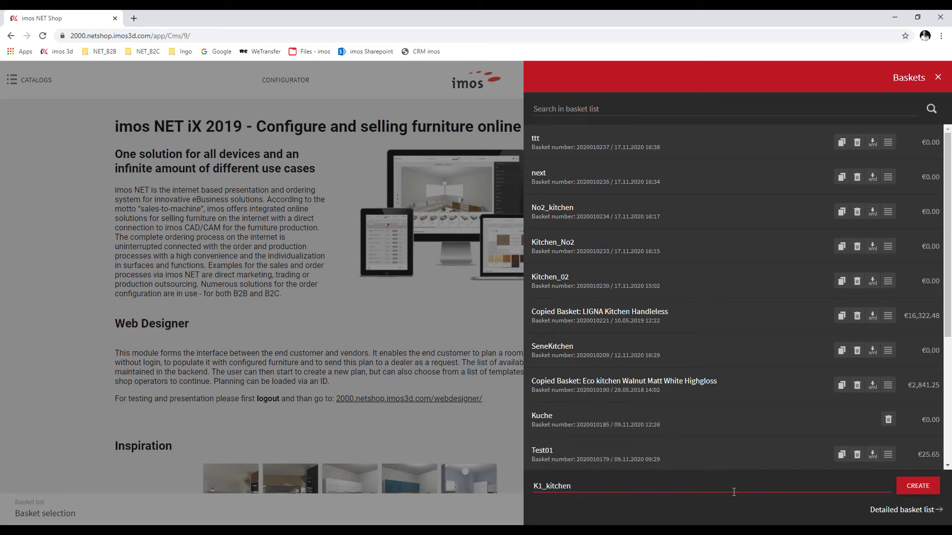
pyautogui.click(915, 485)
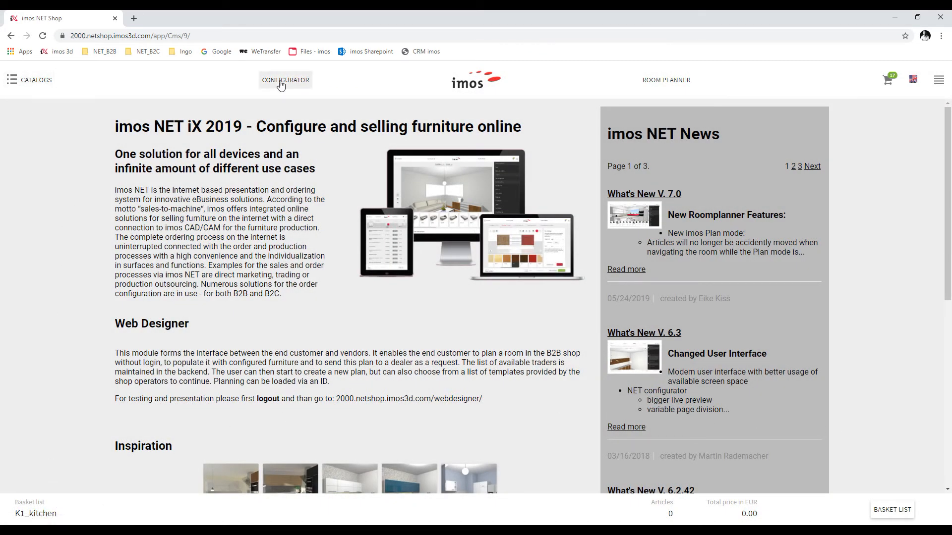
pyautogui.click(661, 83)
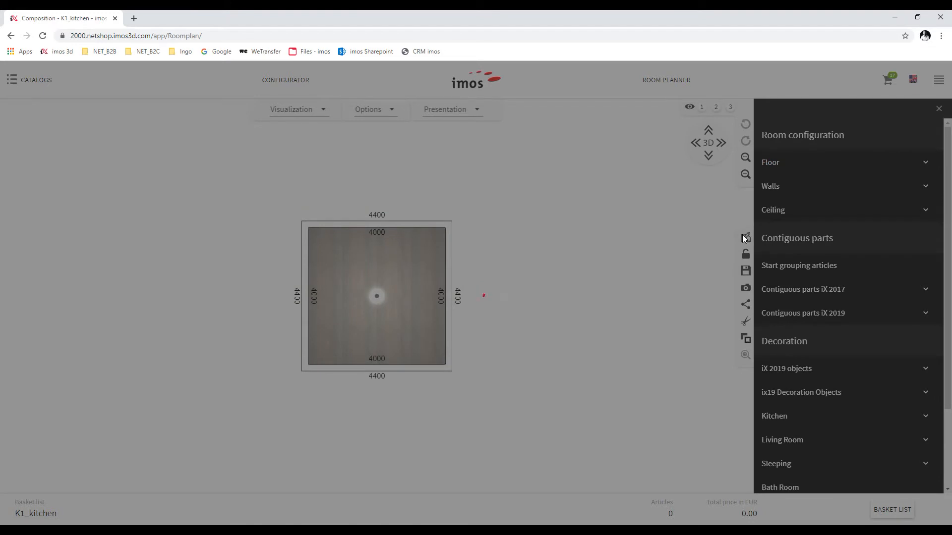
# Drag the walls to resize the room to 7370 mm wide by 5836 mm deep
pyautogui.click(745, 238)
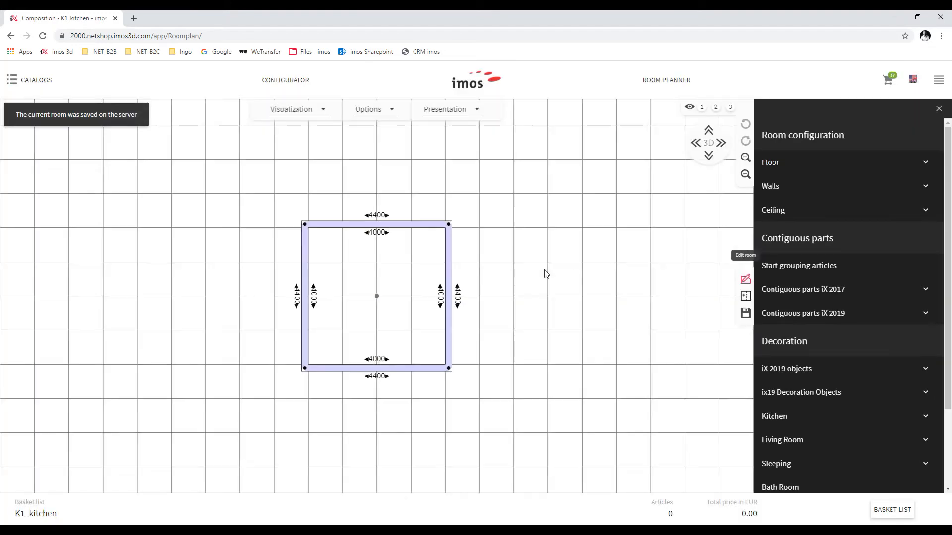
pyautogui.moveTo(449, 283); pyautogui.dragTo(529, 317)
pyautogui.moveTo(484, 371); pyautogui.dragTo(480, 403)
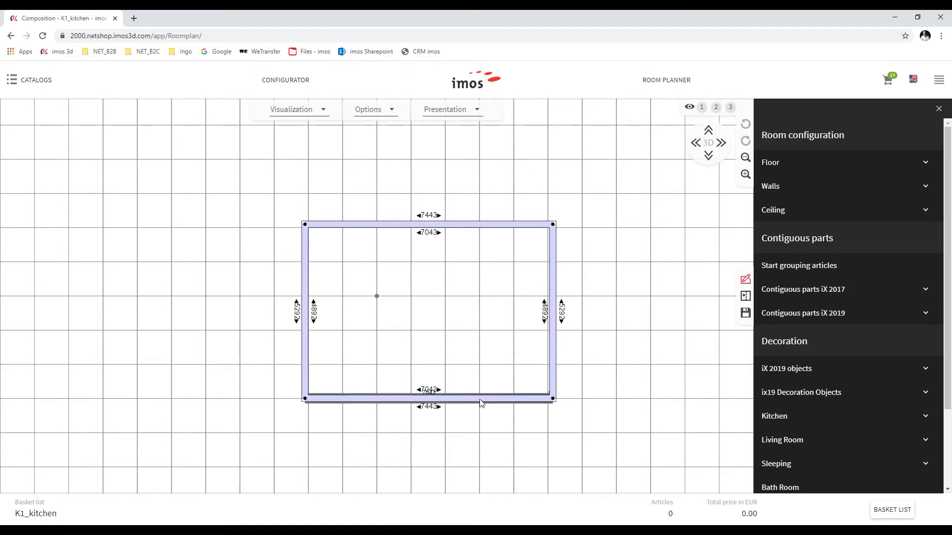
pyautogui.moveTo(308, 337); pyautogui.dragTo(198, 336)
pyautogui.moveTo(553, 319); pyautogui.dragTo(444, 319)
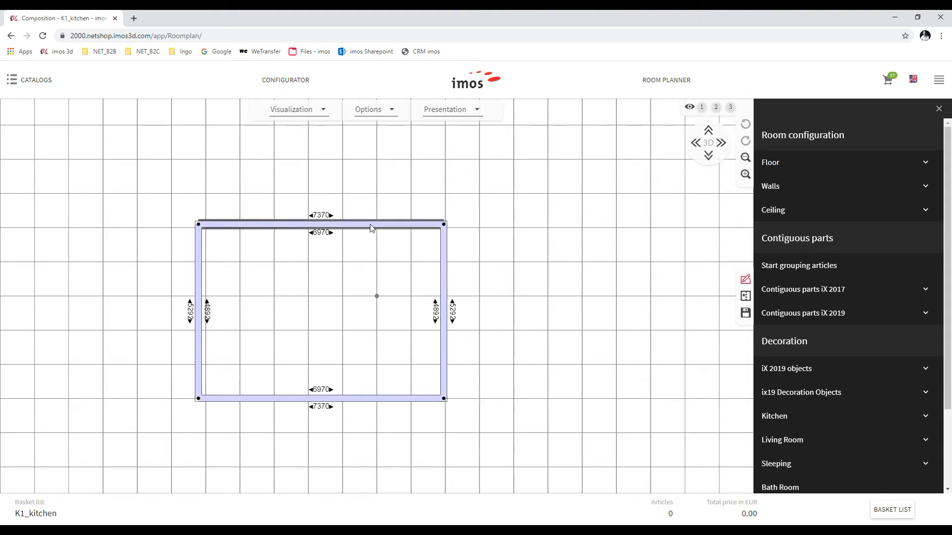
pyautogui.moveTo(390, 393); pyautogui.dragTo(388, 420)
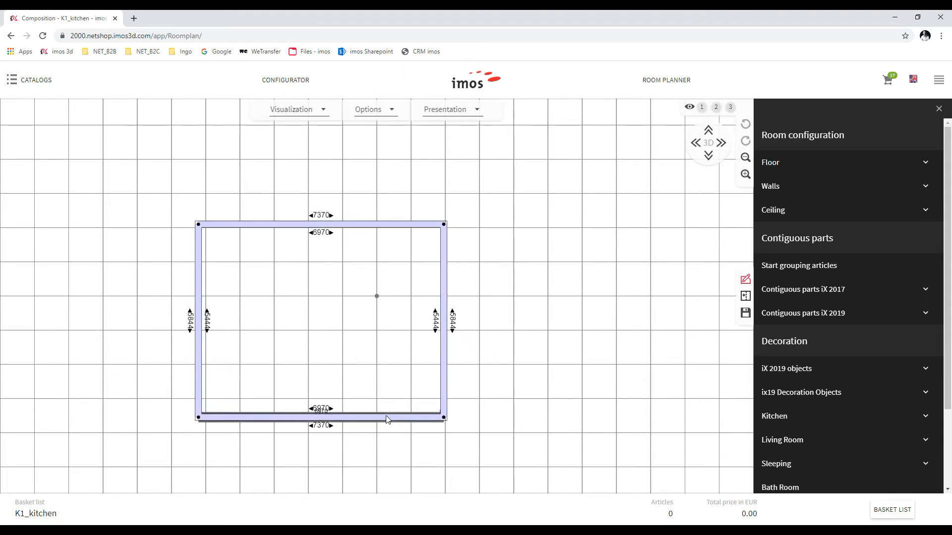
# Split the top wall and lower its left corner to form the angled 3836 wall
pyautogui.click(272, 222)
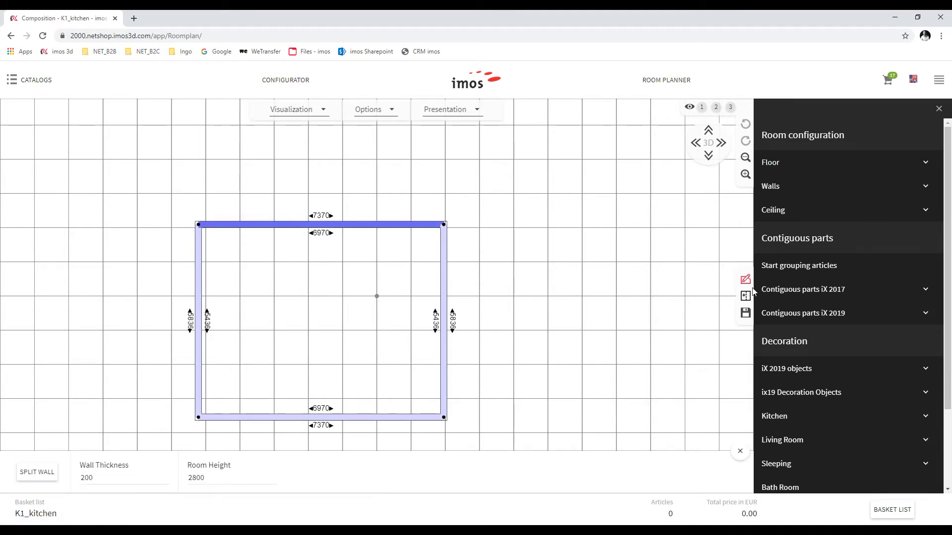
pyautogui.click(24, 477)
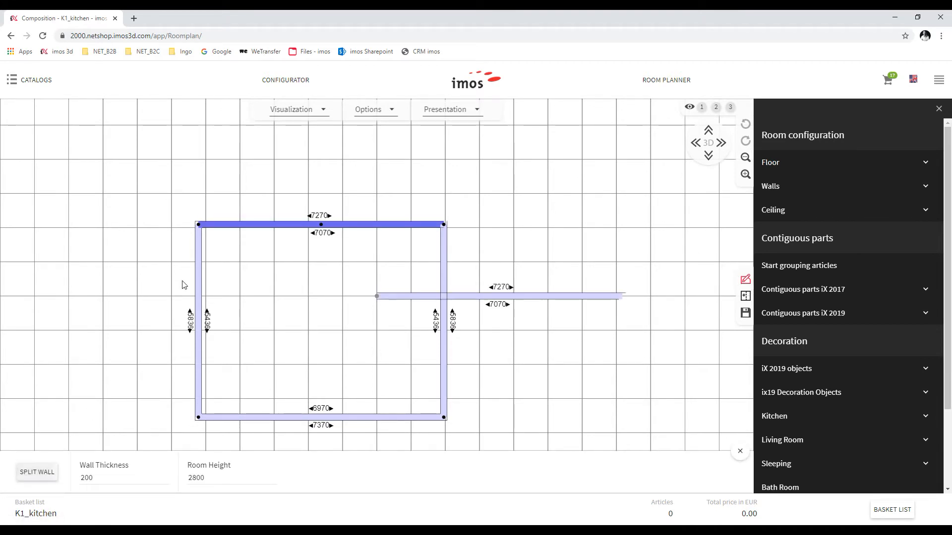
pyautogui.moveTo(198, 224); pyautogui.dragTo(198, 266)
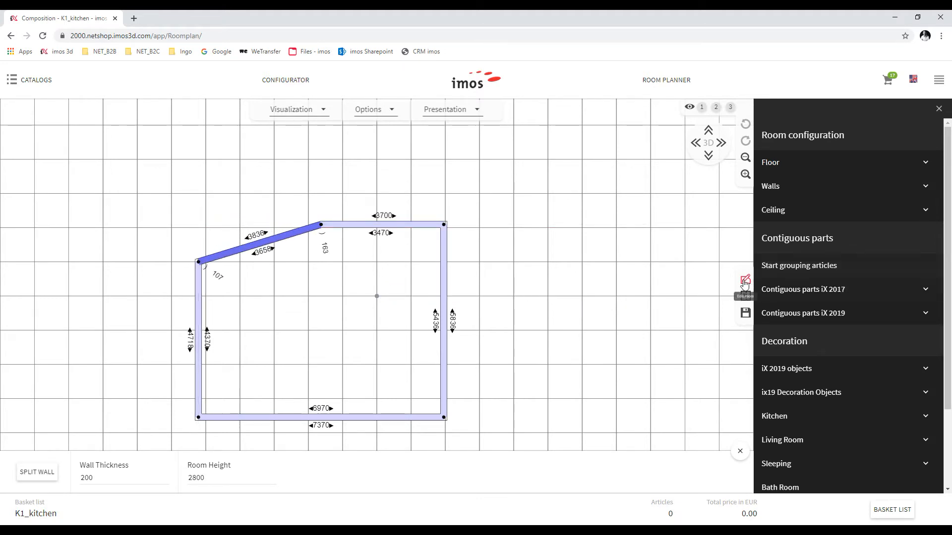
pyautogui.click(745, 296)
pyautogui.click(331, 367)
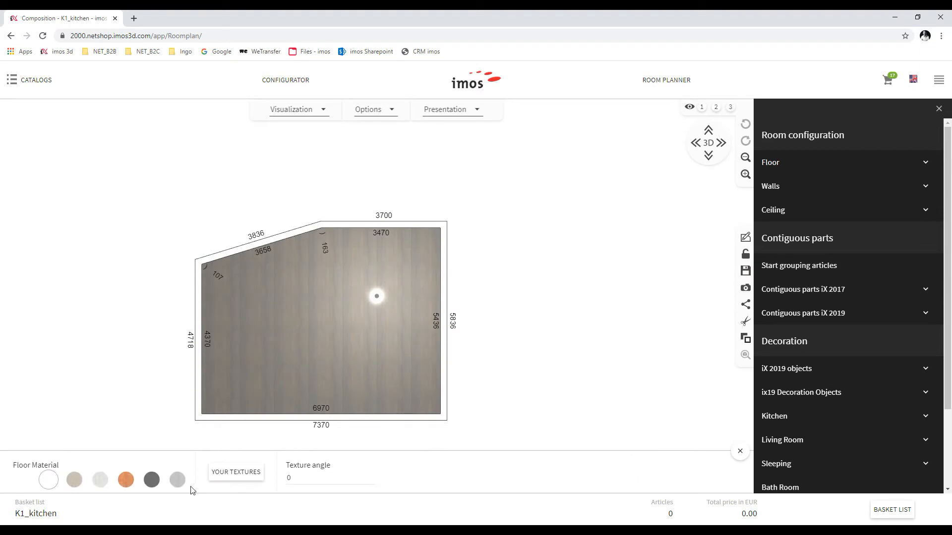
# Give the floor a wooden plank texture and paint the walls plain white
pyautogui.click(169, 481)
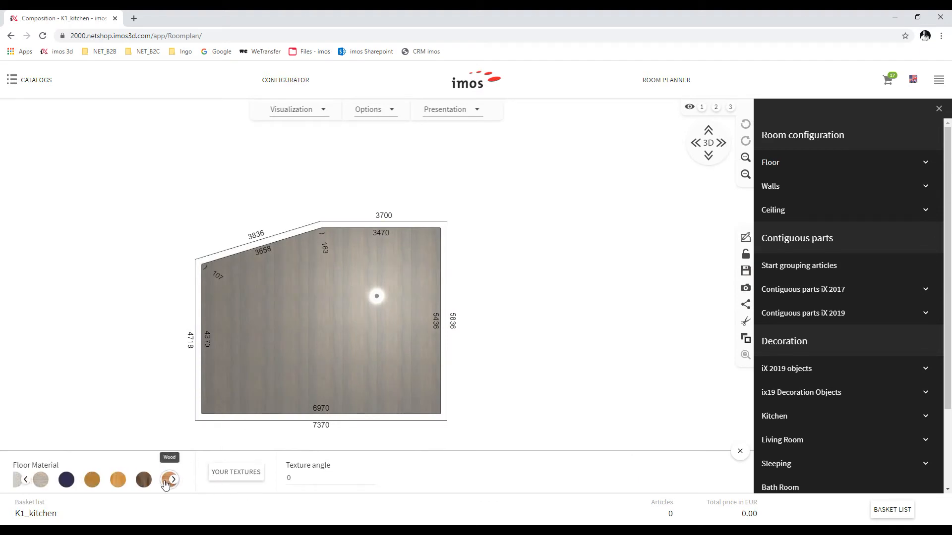
pyautogui.click(166, 482)
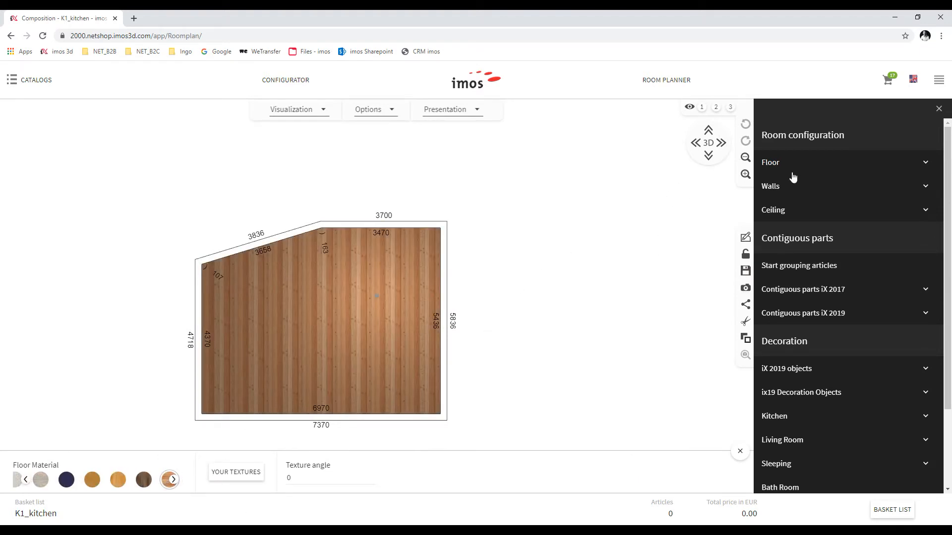
pyautogui.click(785, 187)
pyautogui.click(783, 210)
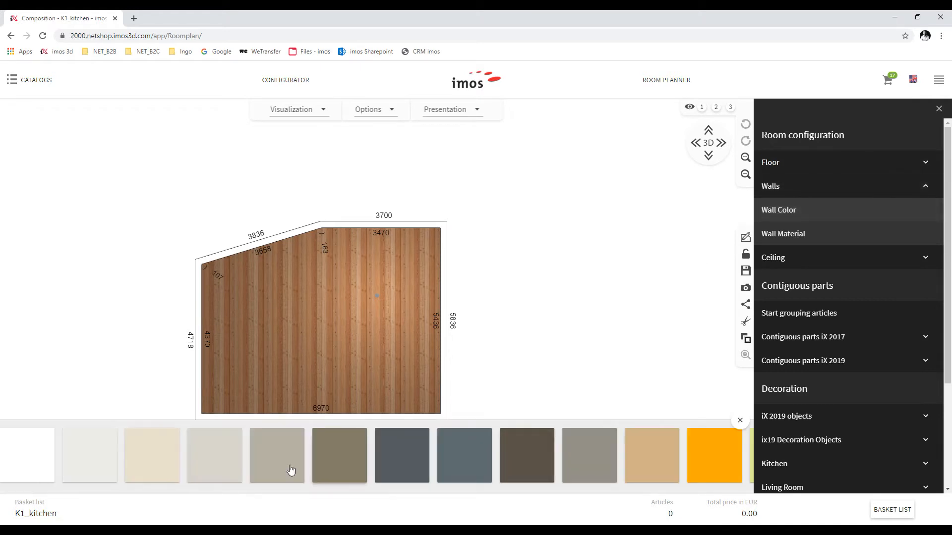
pyautogui.click(792, 237)
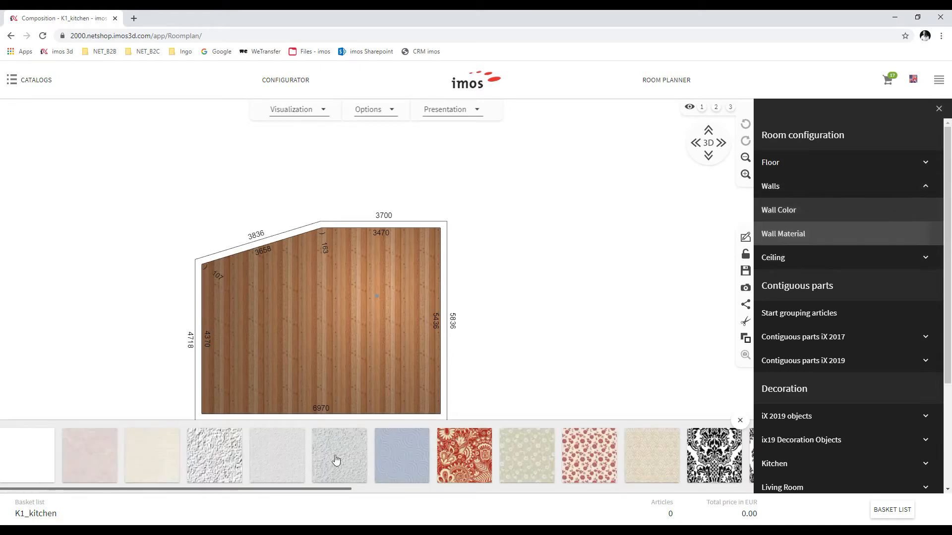
pyautogui.click(784, 210)
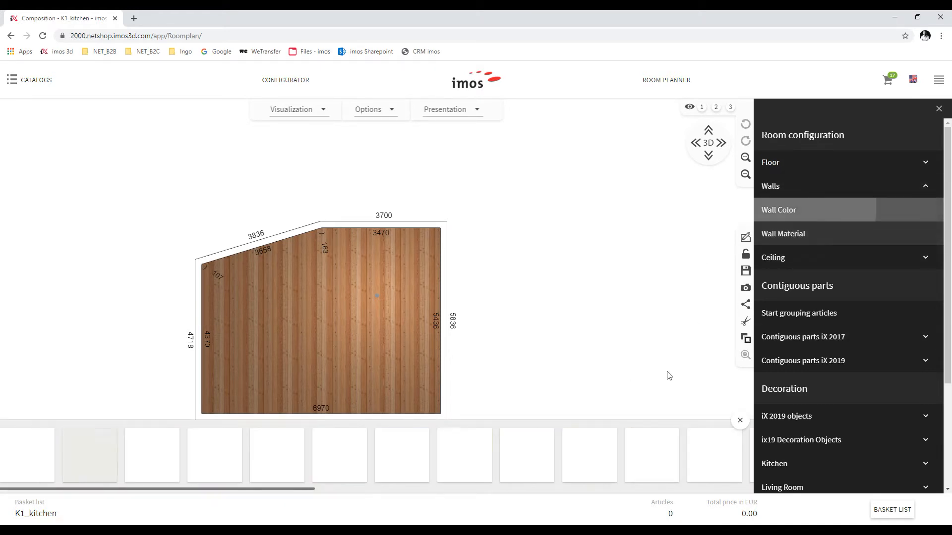
pyautogui.click(47, 457)
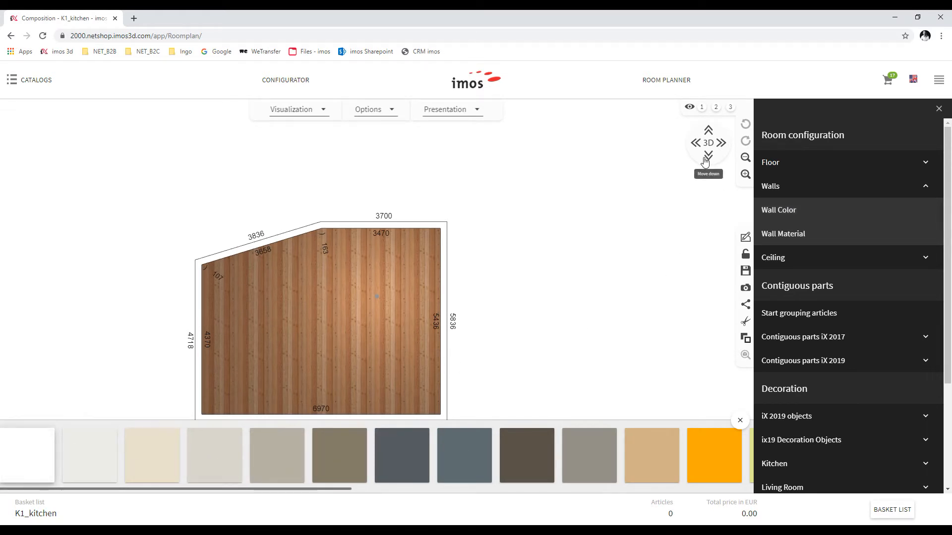
pyautogui.click(739, 422)
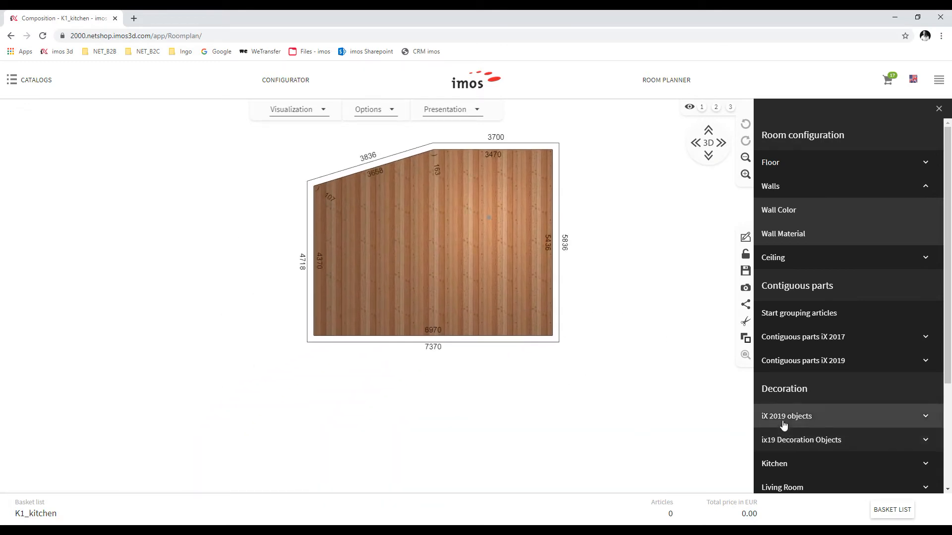
# From iX 2019 Basics, place a door on the top-left wall and a window on the bottom wall
pyautogui.click(782, 421)
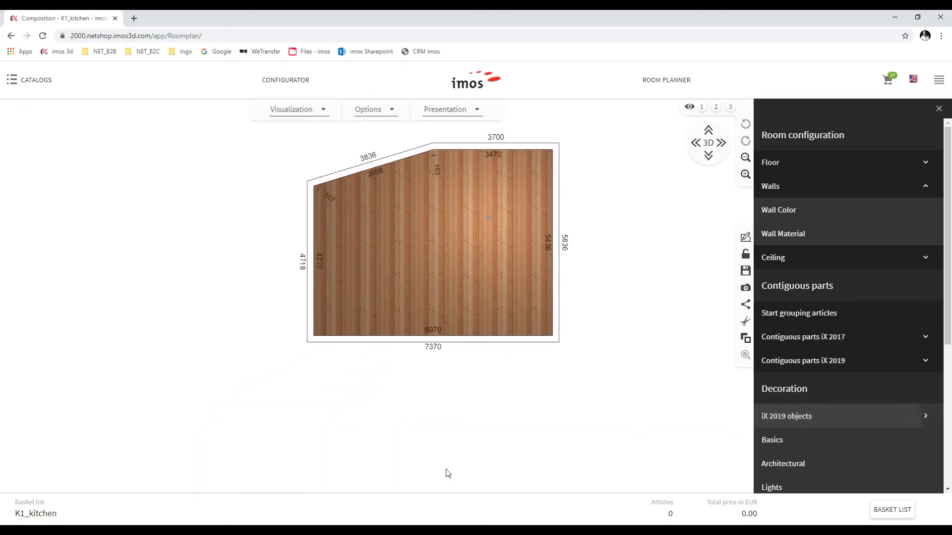
pyautogui.click(776, 442)
pyautogui.moveTo(216, 426); pyautogui.dragTo(364, 167)
pyautogui.moveTo(168, 433); pyautogui.dragTo(498, 339)
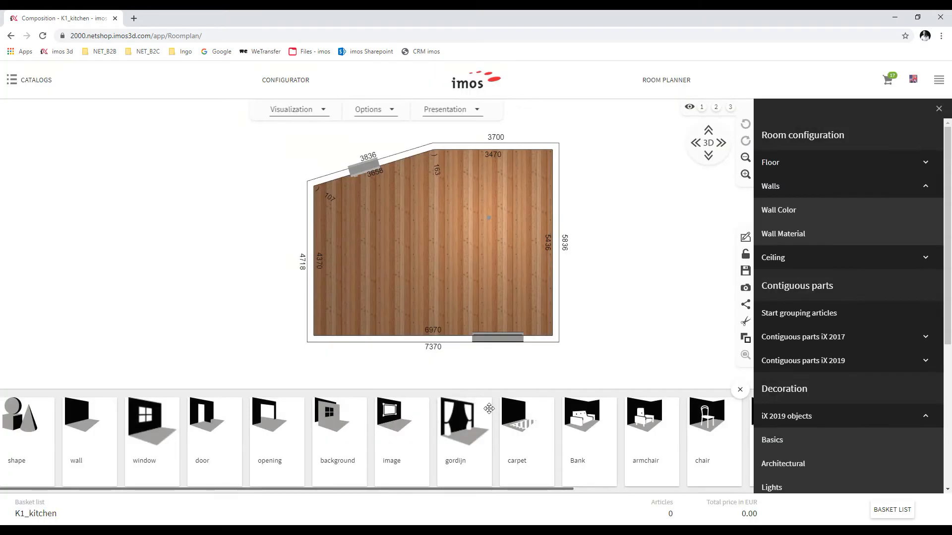
# Lay a 240 × 180 cm carpet, shift it down-left, and view the room in 3D
pyautogui.moveTo(523, 434); pyautogui.dragTo(370, 262)
pyautogui.click(404, 233)
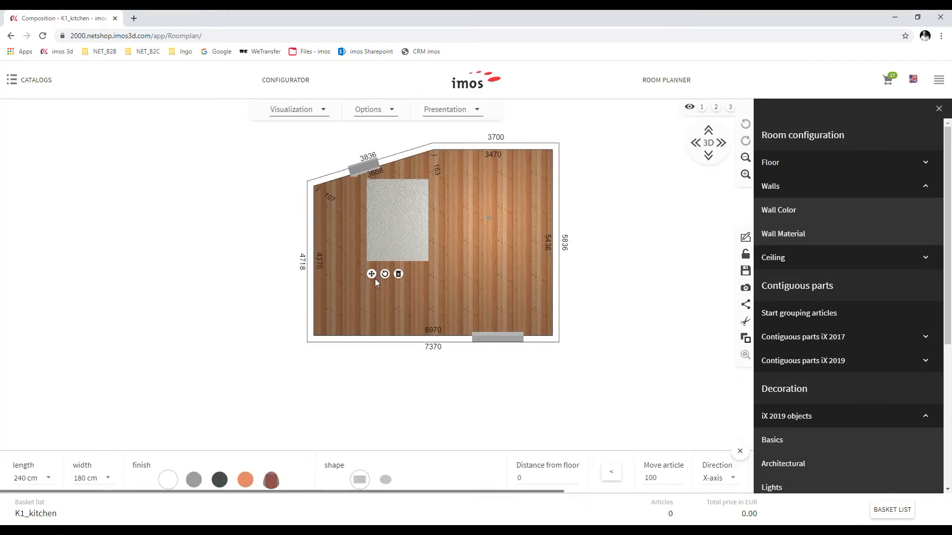
pyautogui.moveTo(385, 230); pyautogui.dragTo(366, 259)
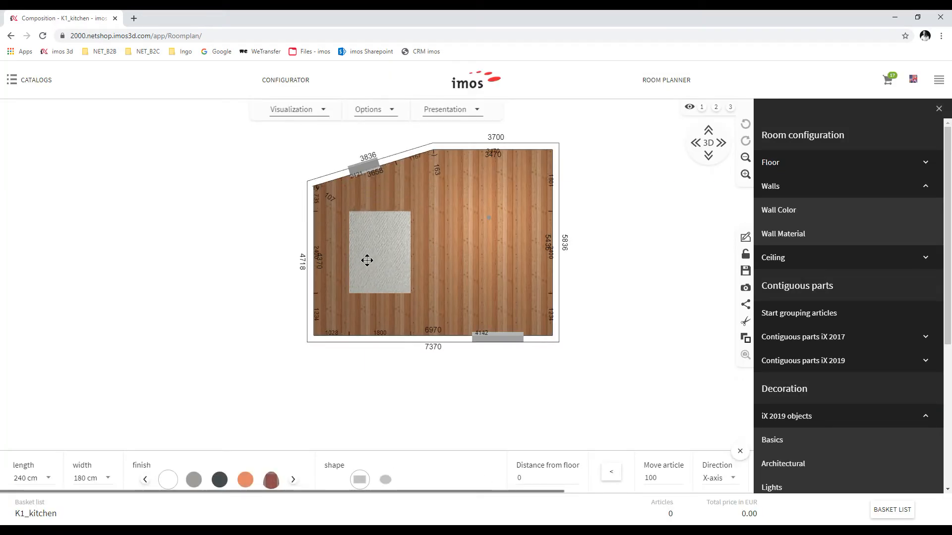
pyautogui.click(709, 143)
pyautogui.scroll(3, 290, 327)
pyautogui.click(290, 328)
pyautogui.moveTo(335, 331); pyautogui.dragTo(415, 348)
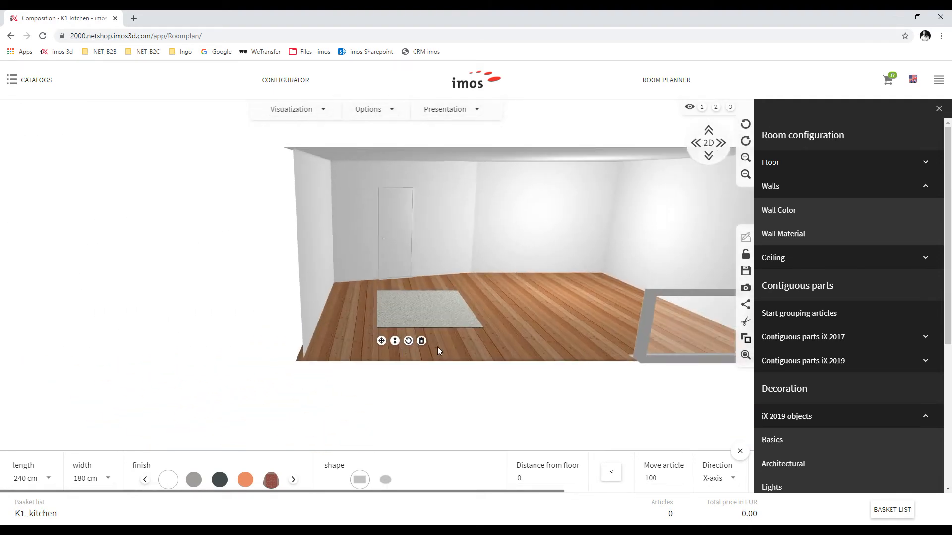
# Move the window higher up along its wall
pyautogui.click(506, 296)
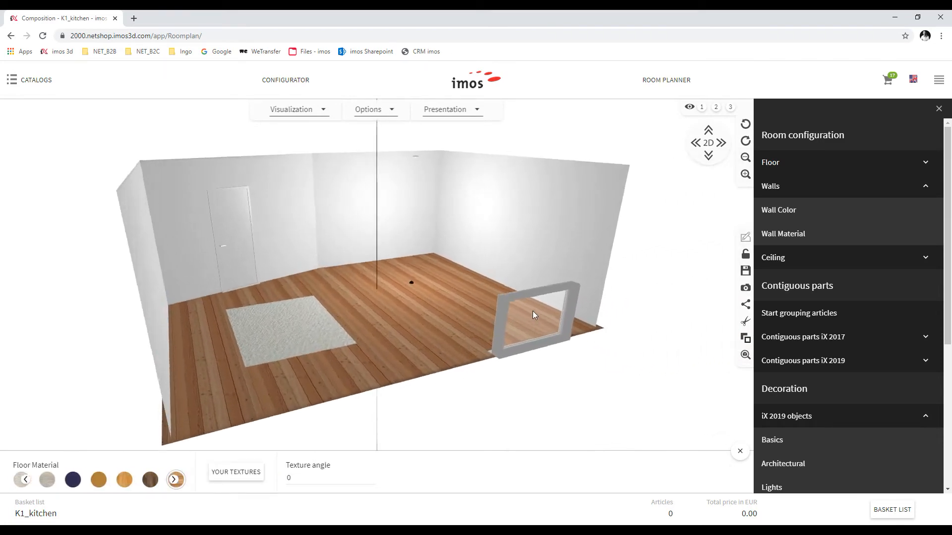
pyautogui.moveTo(367, 325); pyautogui.dragTo(406, 335)
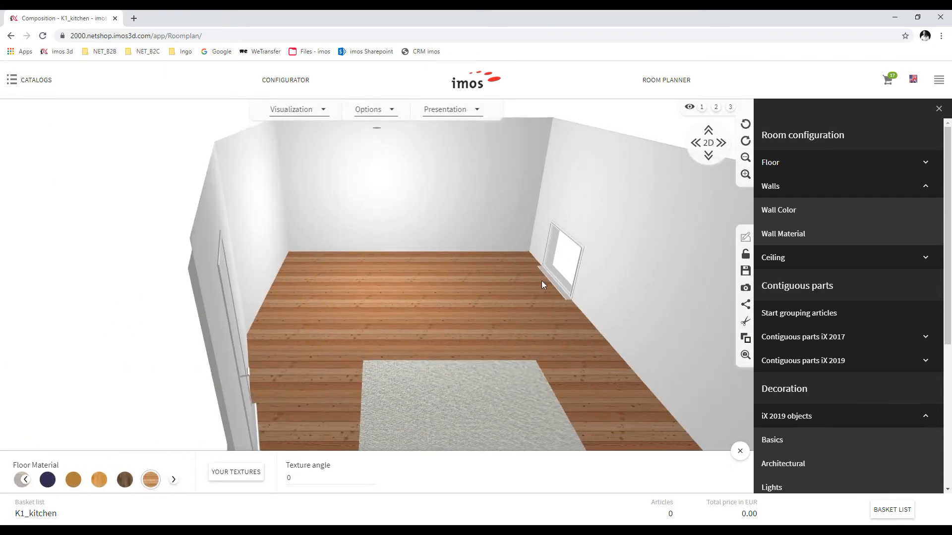
pyautogui.click(556, 283)
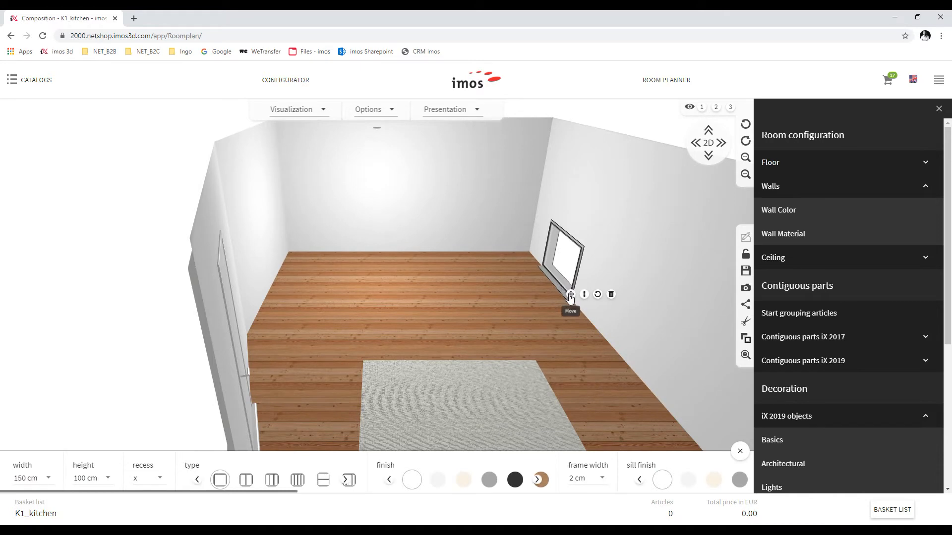
pyautogui.moveTo(561, 288); pyautogui.dragTo(580, 240)
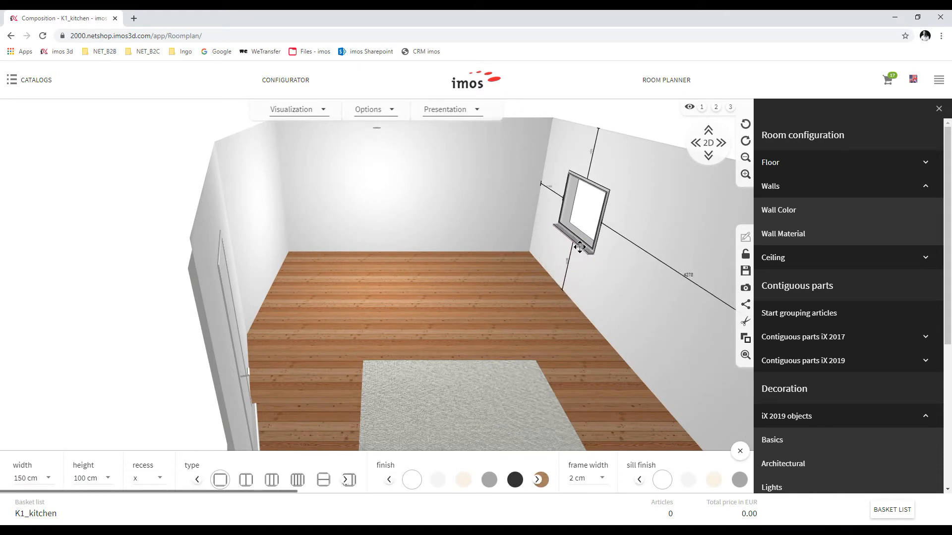
pyautogui.moveTo(489, 324); pyautogui.dragTo(551, 297)
pyautogui.scroll(2, 487, 136)
pyautogui.scroll(-1, 488, 143)
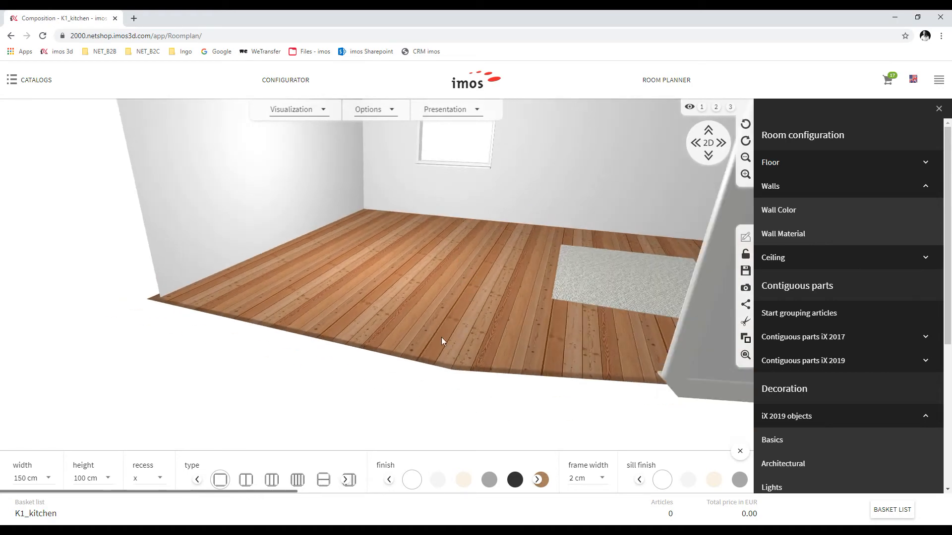
pyautogui.scroll(1, 476, 263)
pyautogui.scroll(-1, 468, 293)
pyautogui.scroll(-1, 469, 287)
pyautogui.scroll(1, 477, 238)
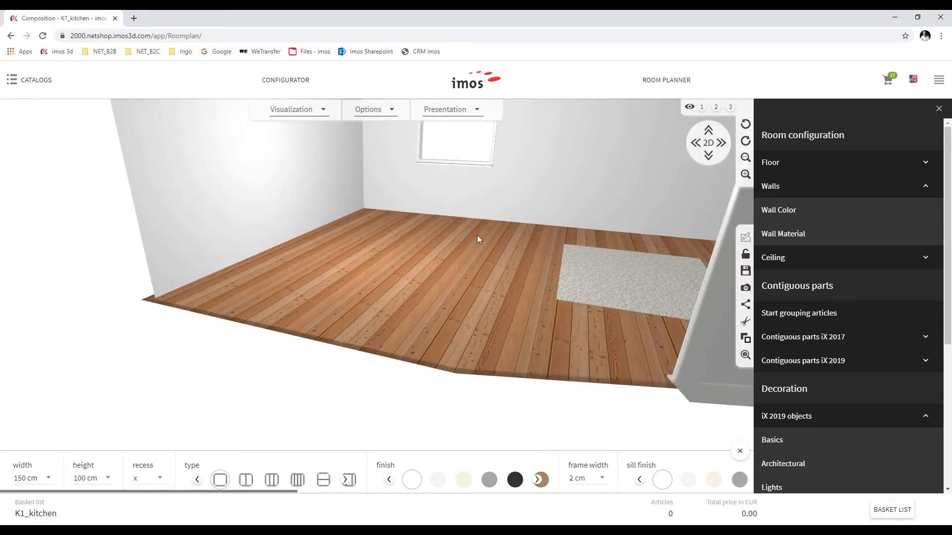
pyautogui.scroll(-2, 474, 254)
pyautogui.moveTo(462, 225); pyautogui.dragTo(447, 283)
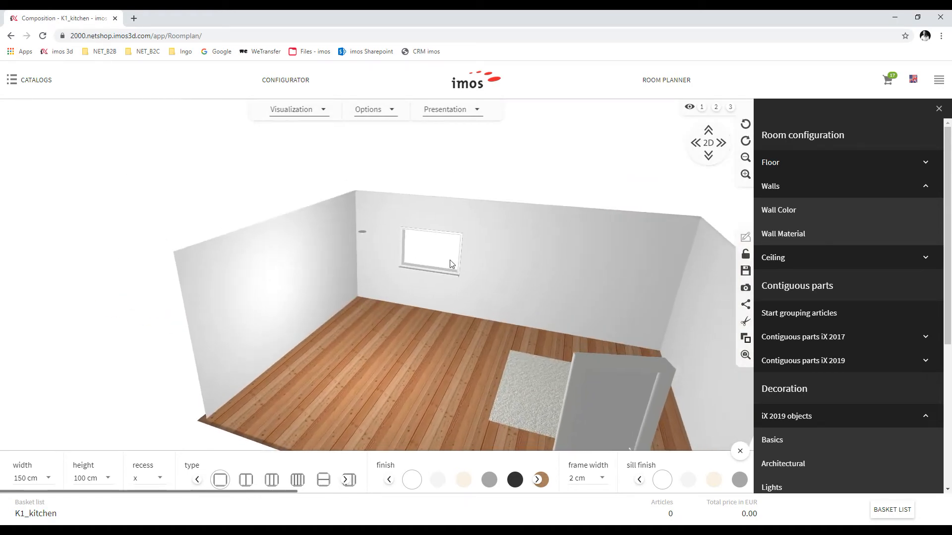
pyautogui.scroll(2, 452, 232)
pyautogui.scroll(2, 454, 234)
# Set the window height to 150 cm and reposition it up and right on the wall
pyautogui.click(480, 222)
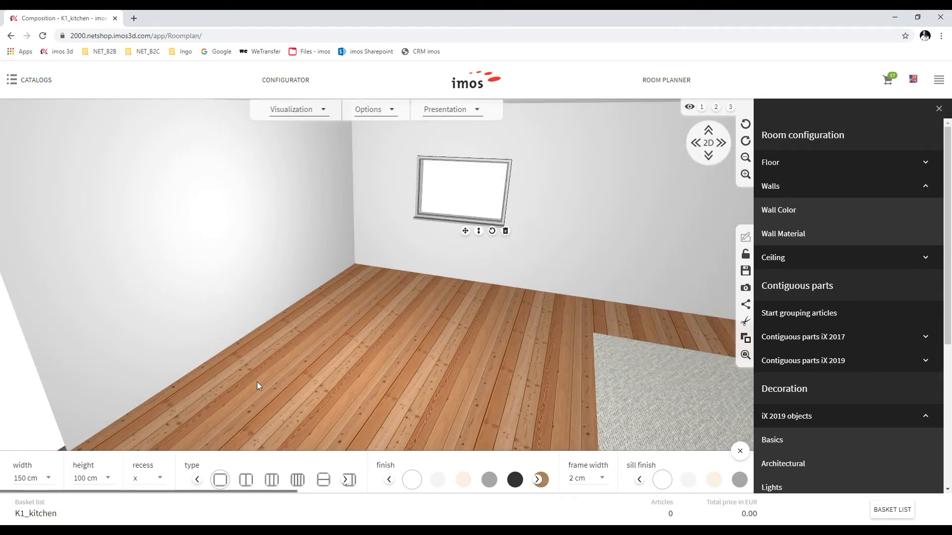
pyautogui.click(85, 479)
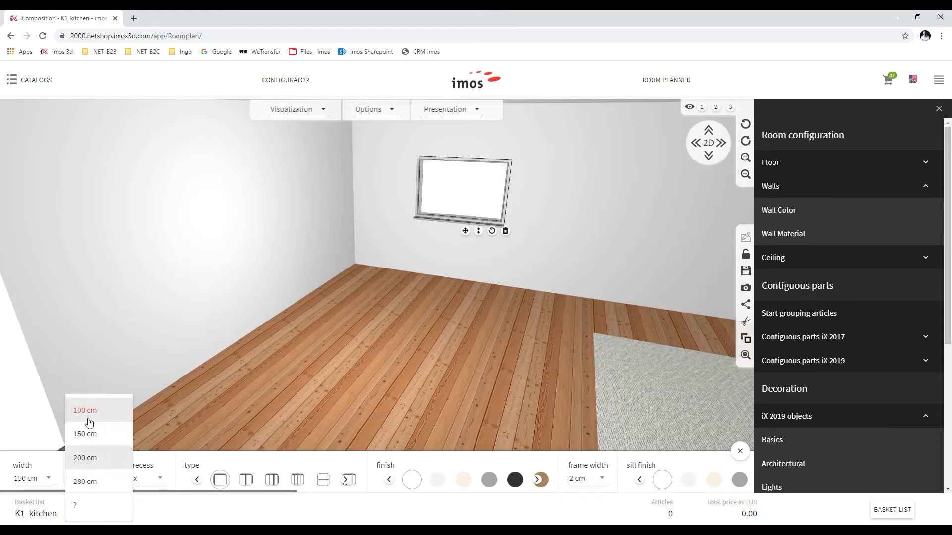
pyautogui.click(90, 435)
pyautogui.moveTo(466, 235); pyautogui.dragTo(518, 227)
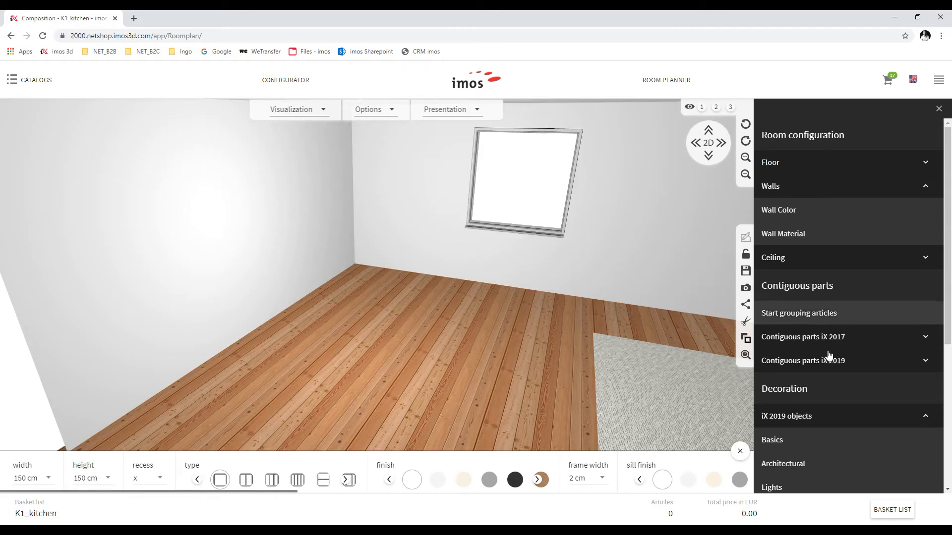
pyautogui.click(771, 440)
# Hang a gordijn curtain over the window, sized 2 m wide by 1.5 m tall
pyautogui.moveTo(455, 428); pyautogui.dragTo(476, 164)
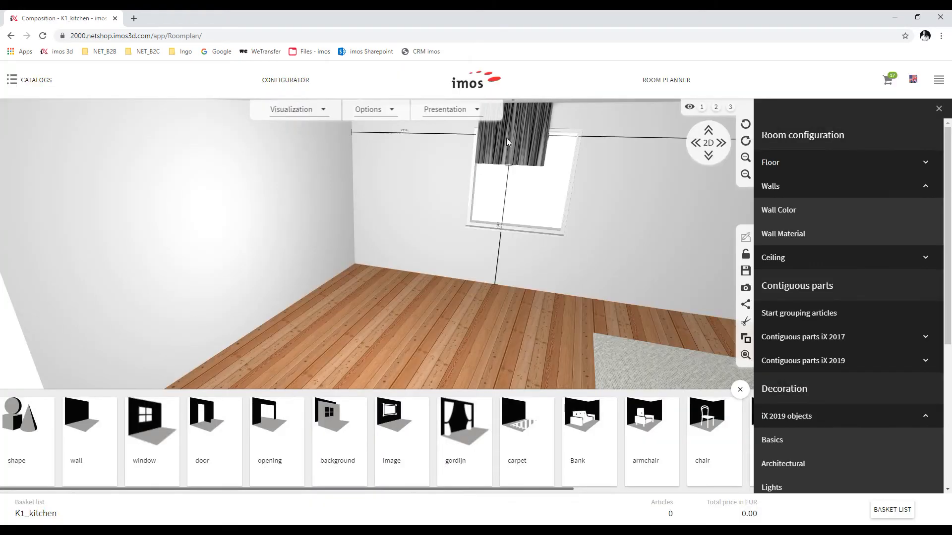
pyautogui.moveTo(525, 167); pyautogui.dragTo(517, 170)
pyautogui.hscroll(2, 459, 474)
pyautogui.hscroll(2, 458, 474)
pyautogui.click(660, 481)
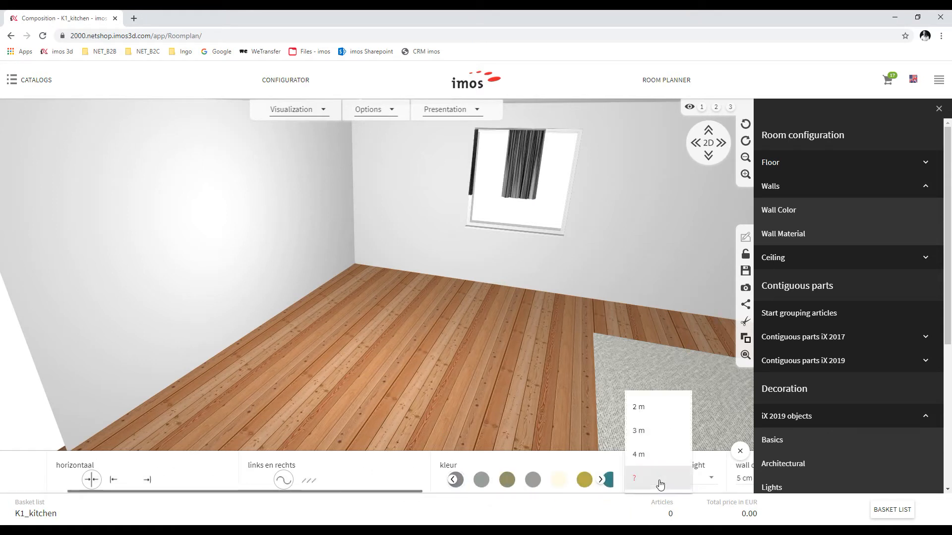
pyautogui.click(646, 406)
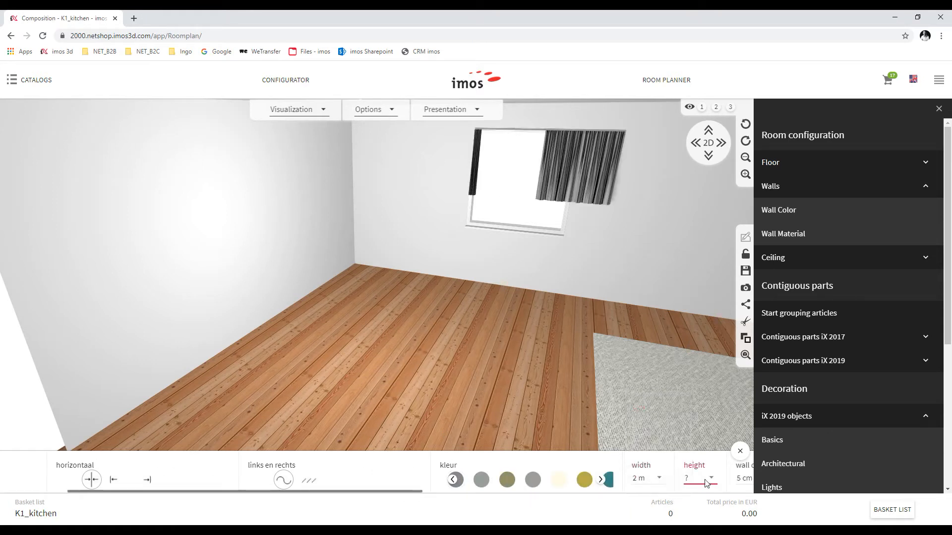
pyautogui.click(694, 481)
pyautogui.click(690, 384)
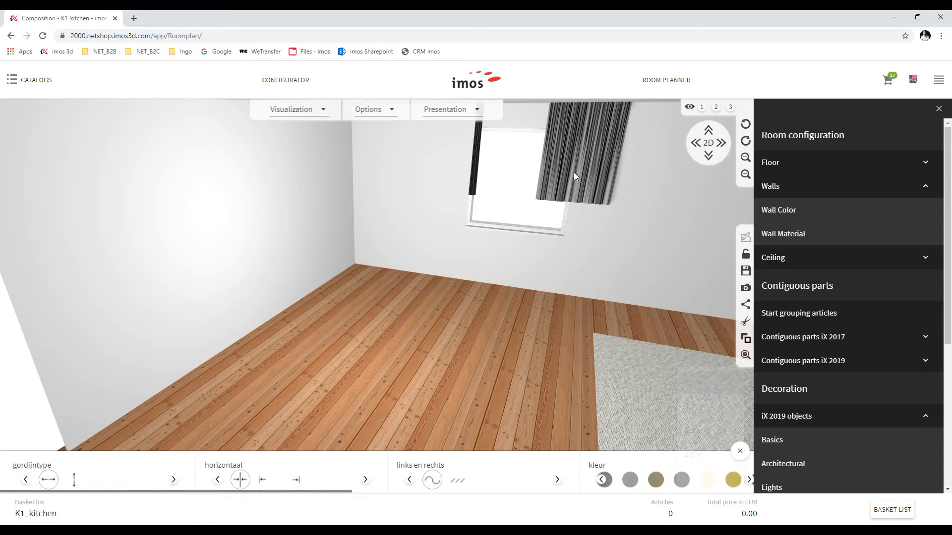
# Slide the curtain to frame the window and draw both panels open
pyautogui.moveTo(611, 184); pyautogui.dragTo(586, 217)
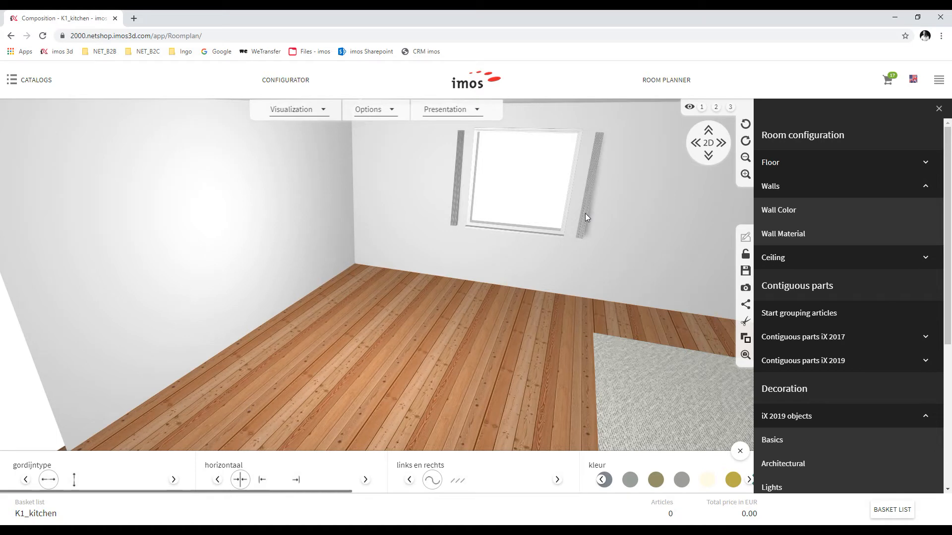
pyautogui.click(456, 195)
pyautogui.click(510, 194)
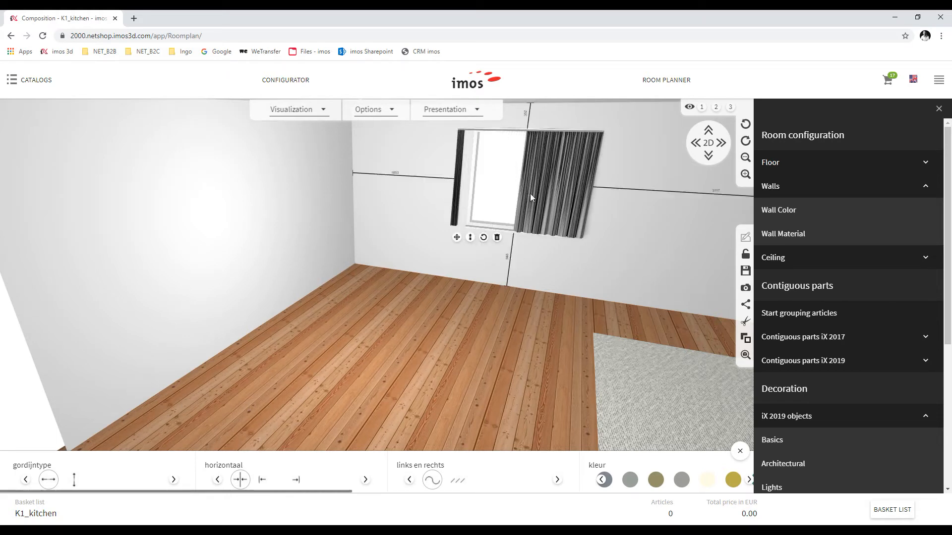
pyautogui.click(531, 193)
pyautogui.moveTo(466, 364); pyautogui.dragTo(540, 347)
pyautogui.moveTo(570, 312); pyautogui.dragTo(531, 431)
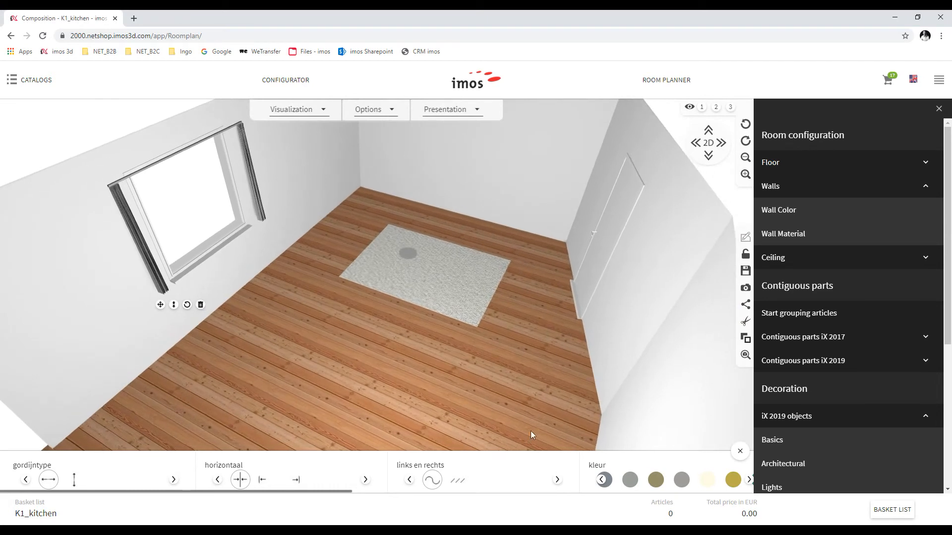
pyautogui.click(772, 439)
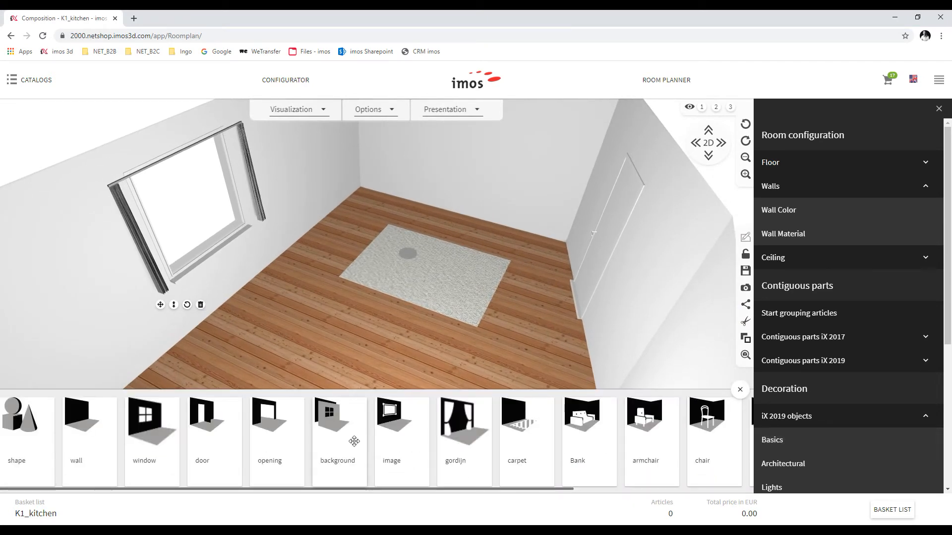
pyautogui.scroll(-4, 249, 435)
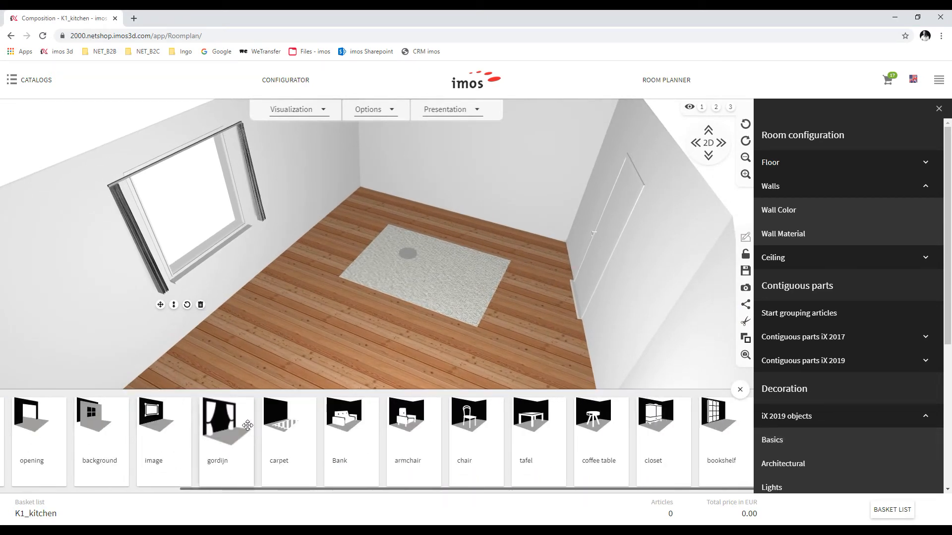
# Hang a framed picture beside the window and drop a table onto the carpet
pyautogui.scroll(4, 585, 444)
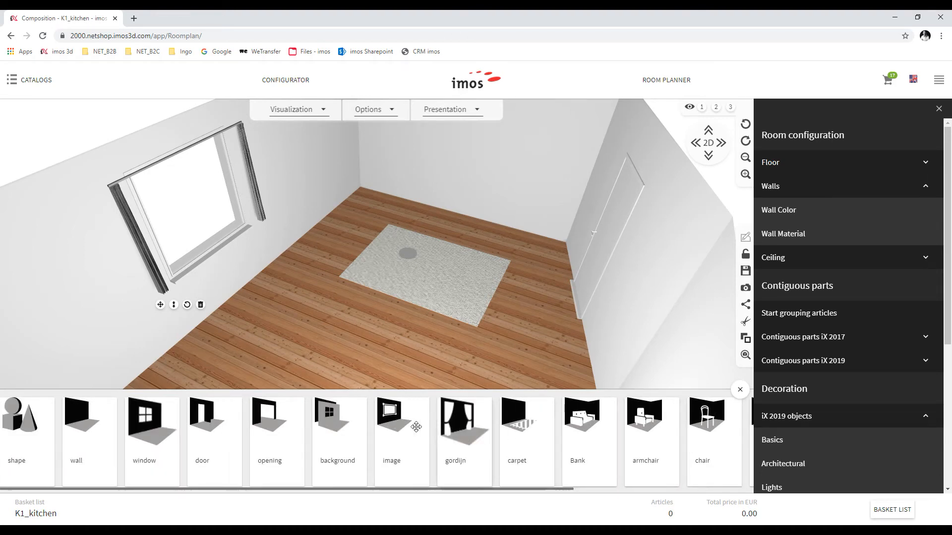
pyautogui.moveTo(381, 402); pyautogui.dragTo(303, 155)
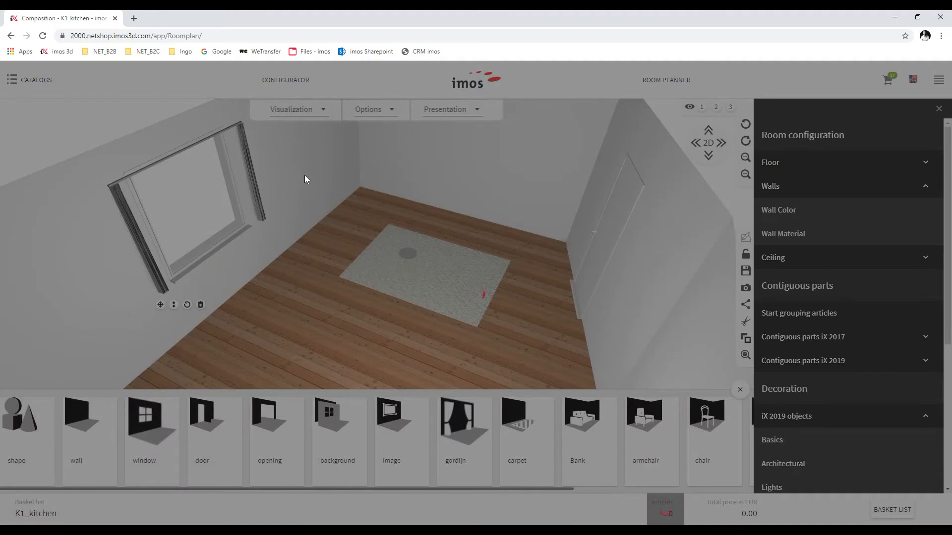
pyautogui.scroll(2, 333, 130)
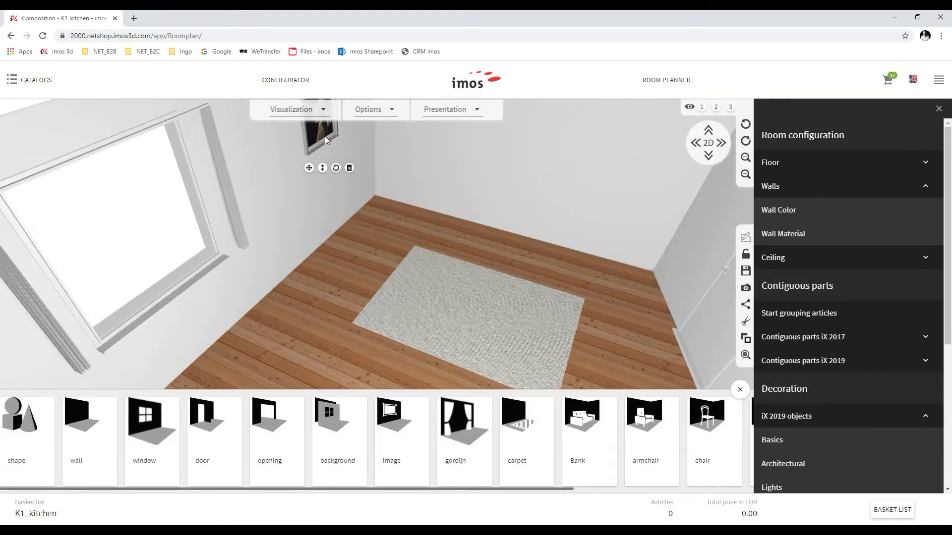
pyautogui.moveTo(315, 146); pyautogui.dragTo(302, 151)
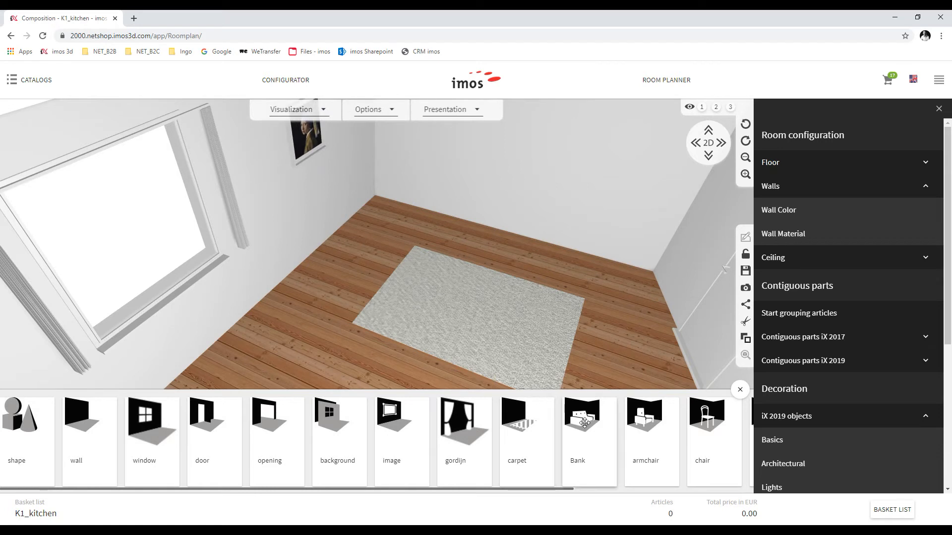
pyautogui.scroll(-1, 585, 414)
pyautogui.scroll(-2, 596, 375)
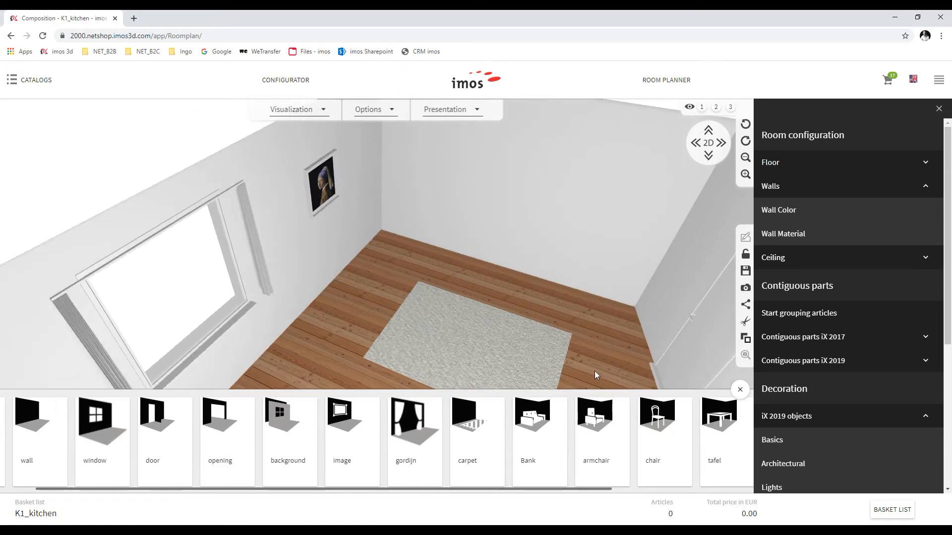
pyautogui.scroll(-4, 726, 432)
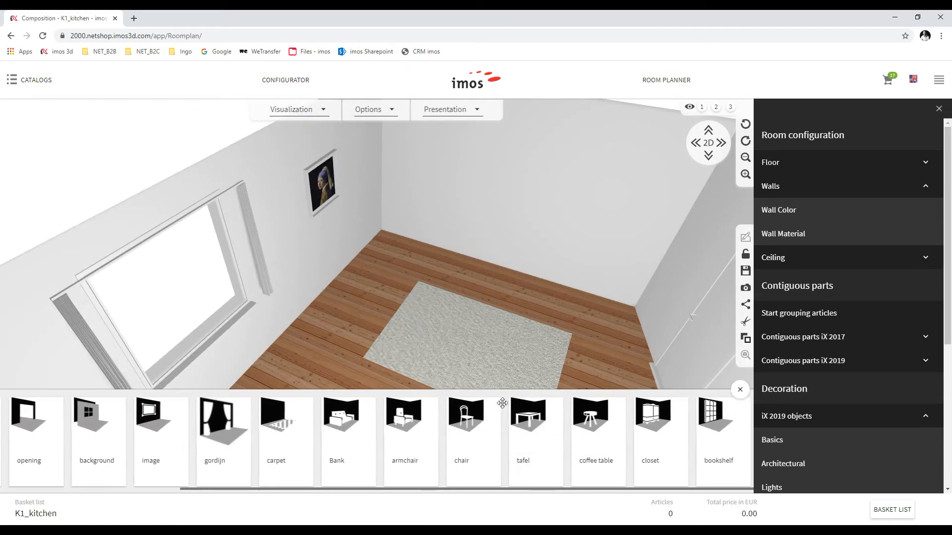
pyautogui.moveTo(531, 421); pyautogui.dragTo(468, 346)
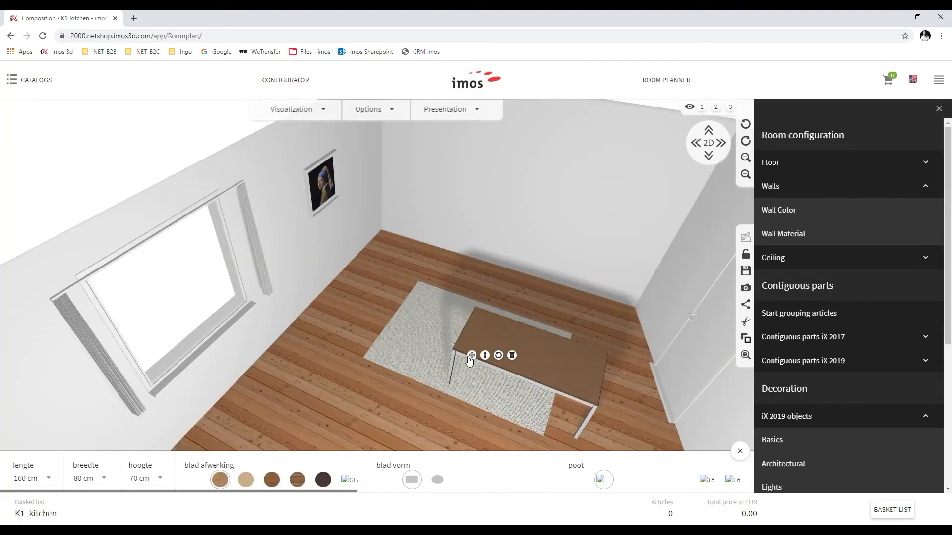
# Centre the 160 × 80 cm table on the rug using the top-down plan
pyautogui.moveTo(484, 355); pyautogui.dragTo(497, 330)
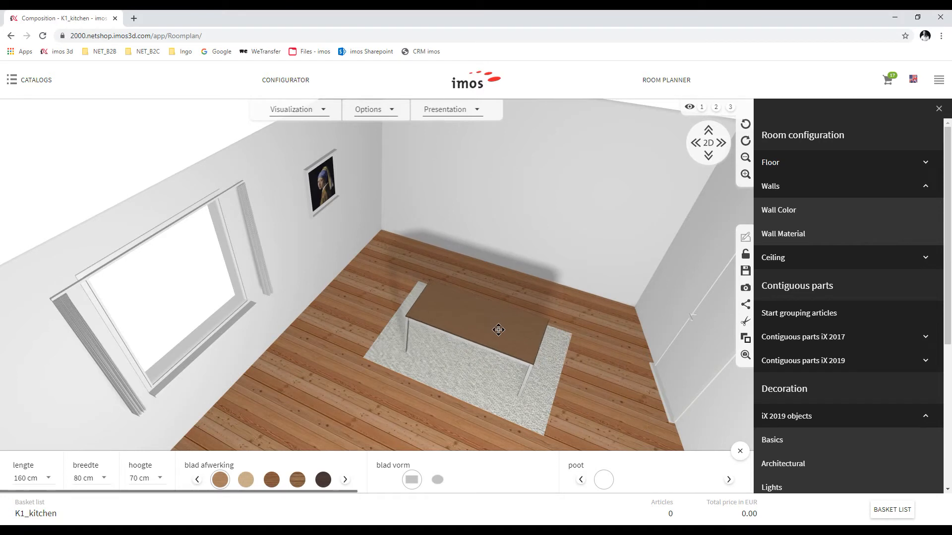
pyautogui.click(708, 143)
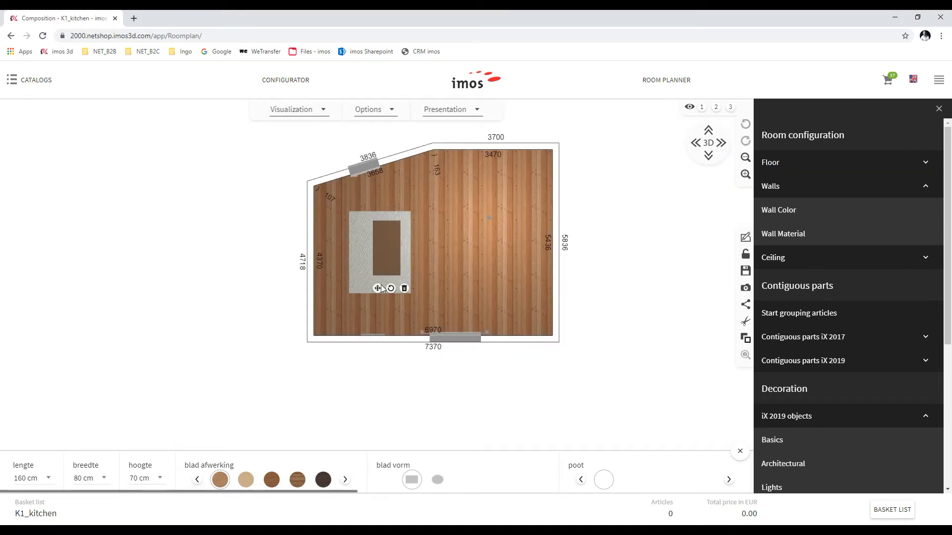
pyautogui.moveTo(380, 256); pyautogui.dragTo(372, 259)
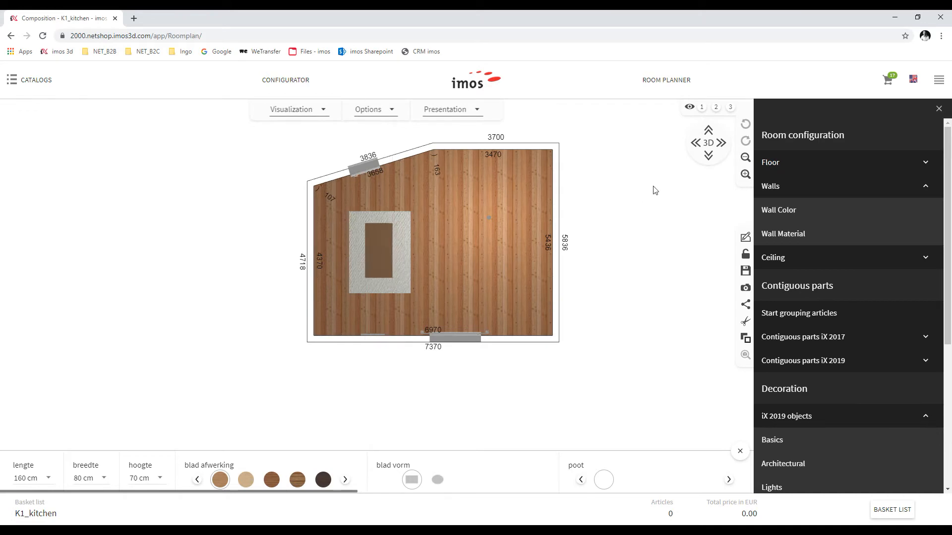
pyautogui.scroll(-3, 567, 272)
pyautogui.moveTo(567, 271); pyautogui.dragTo(718, 277)
pyautogui.click(486, 243)
pyautogui.moveTo(486, 243); pyautogui.dragTo(518, 213)
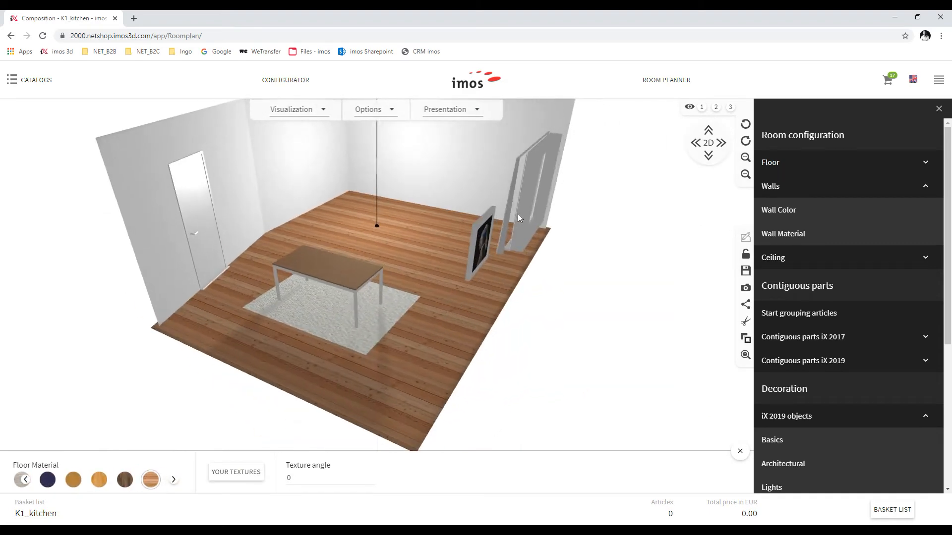
pyautogui.scroll(5, 405, 131)
pyautogui.moveTo(378, 165); pyautogui.dragTo(381, 263, button='right')
pyautogui.scroll(3, 404, 330)
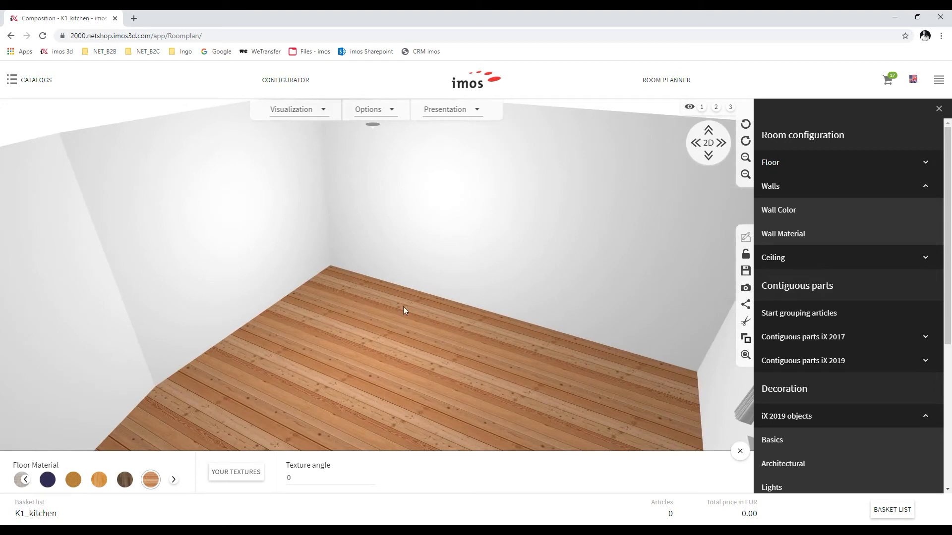
# In Global Settings, choose Wenge Matt fronts and Handle 352 handles, then apply
pyautogui.click(35, 79)
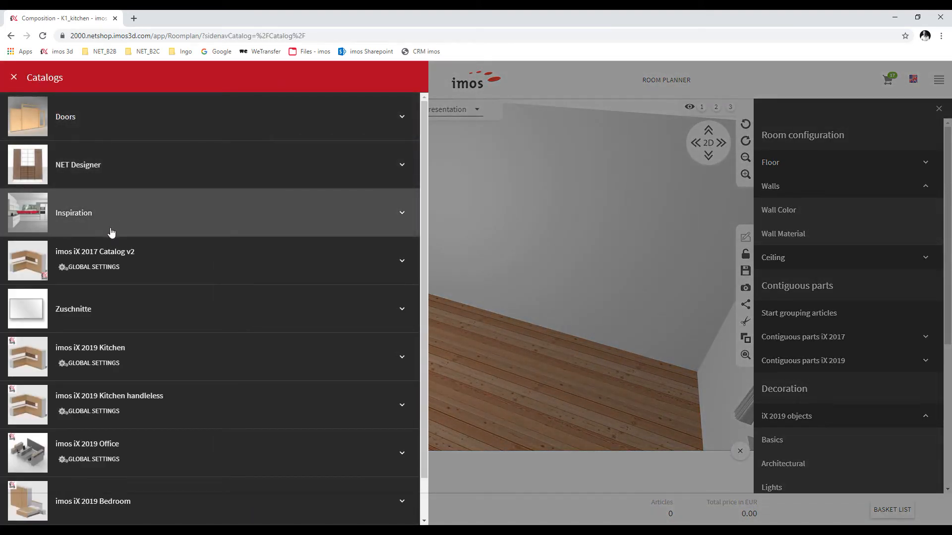
pyautogui.click(135, 255)
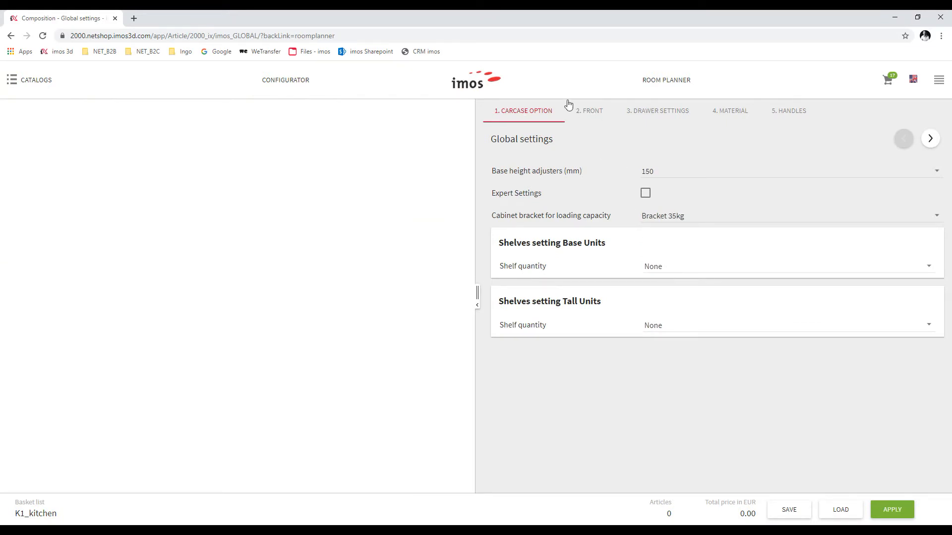
pyautogui.click(590, 114)
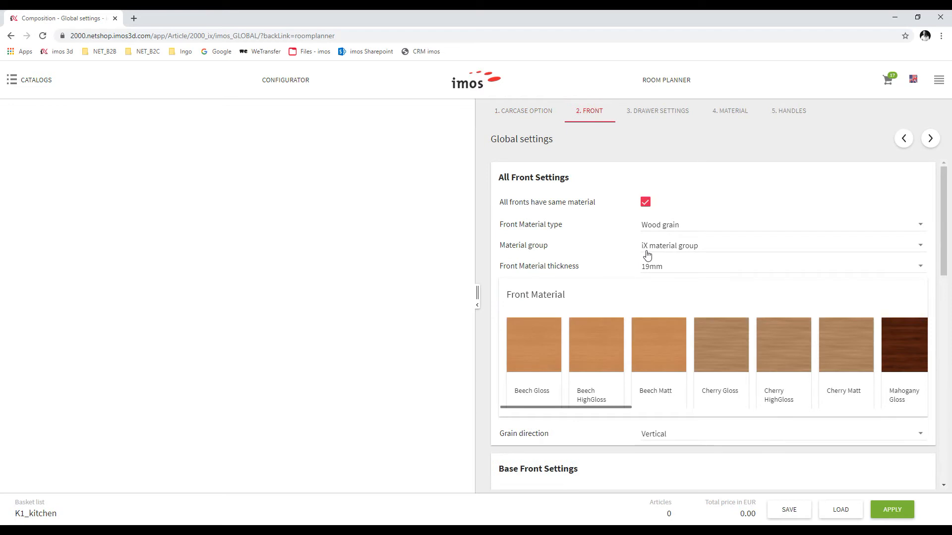
pyautogui.hscroll(3, 704, 358)
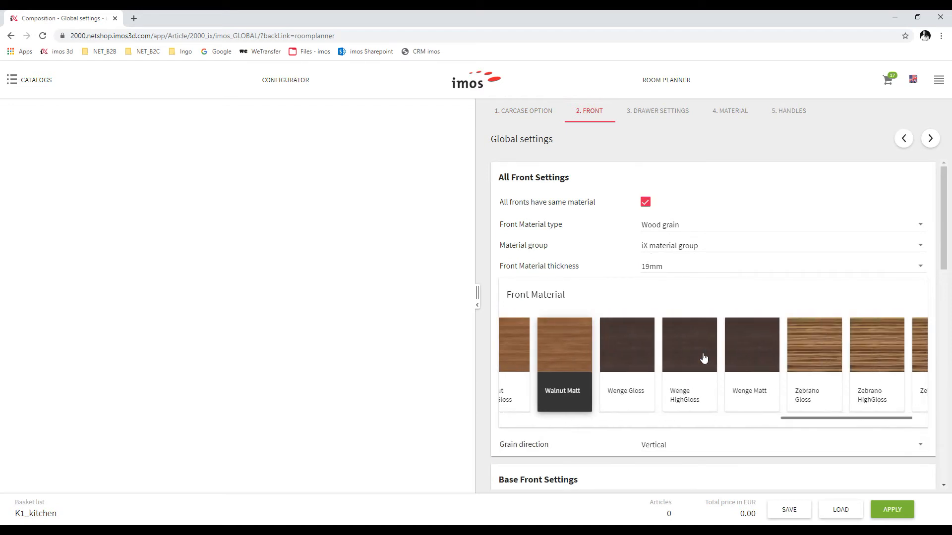
pyautogui.click(765, 362)
pyautogui.click(647, 113)
pyautogui.click(731, 111)
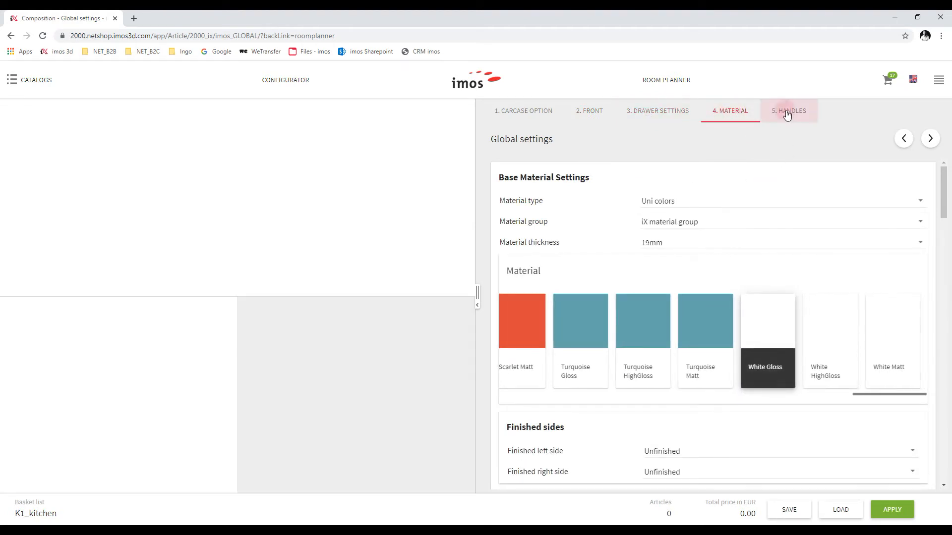
pyautogui.click(786, 112)
pyautogui.click(721, 268)
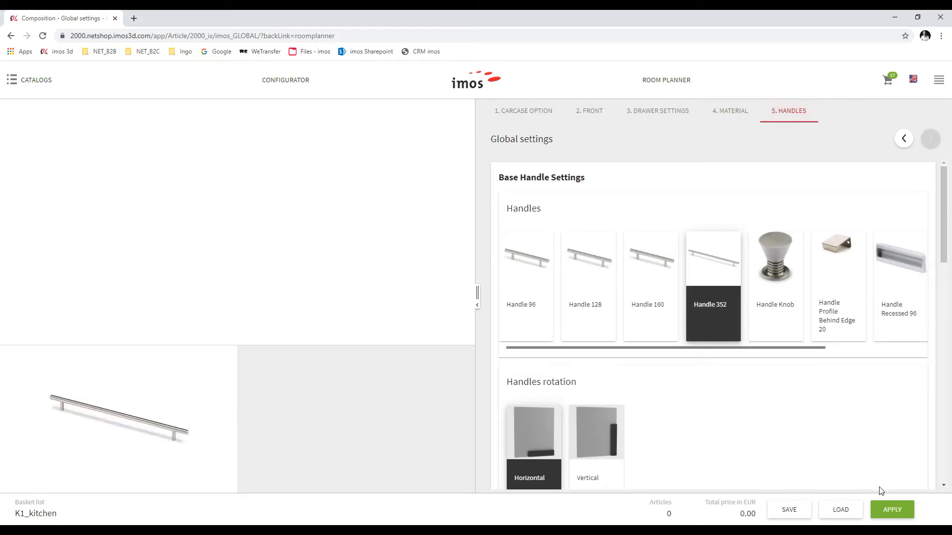
pyautogui.click(893, 511)
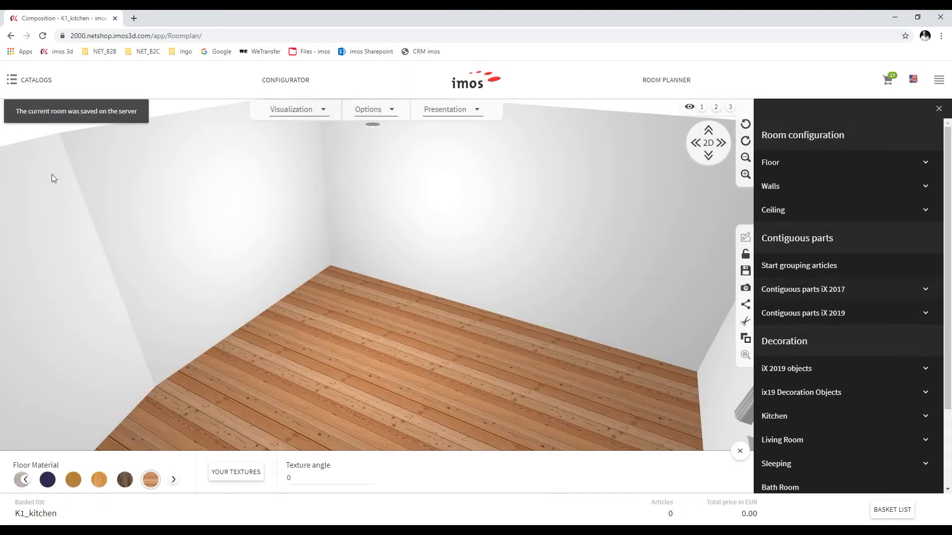
# Search the imos iX 2017 Catalog v2 for 'corner' and add the Base corner unit two doors
pyautogui.click(25, 80)
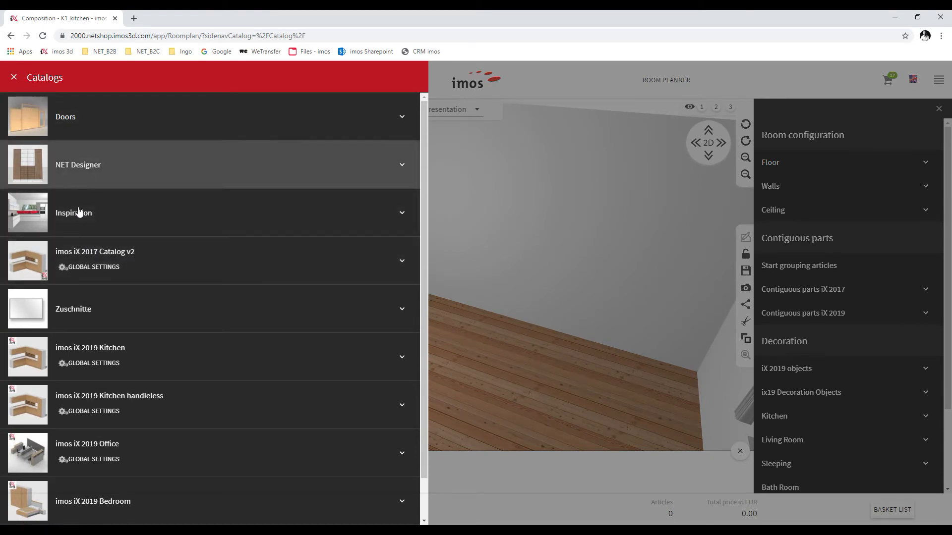
pyautogui.click(395, 264)
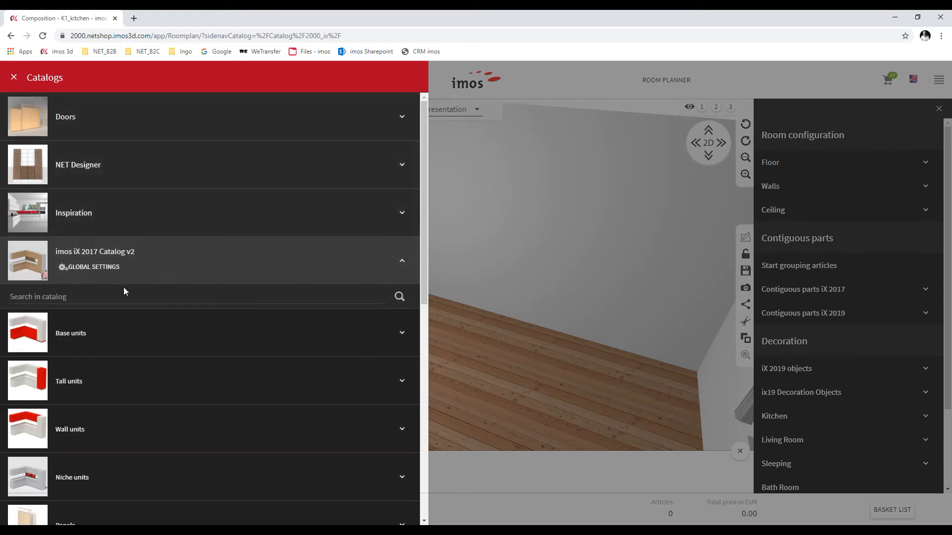
pyautogui.click(121, 296)
pyautogui.write('corner')
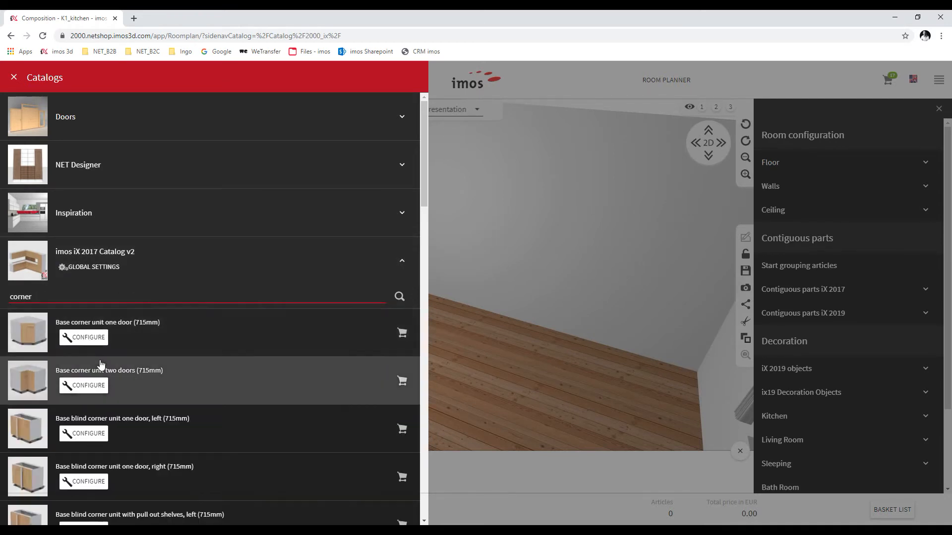
pyautogui.scroll(-1, 97, 365)
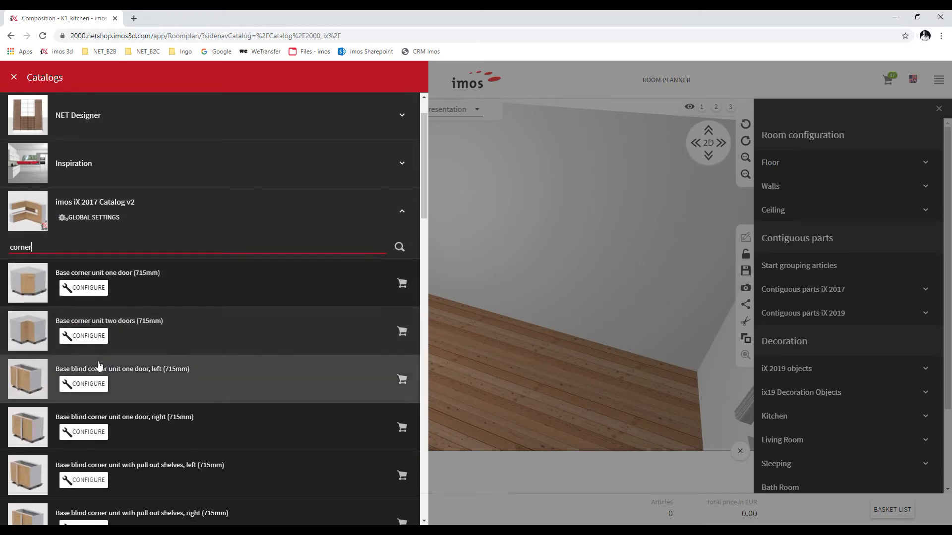
pyautogui.click(402, 334)
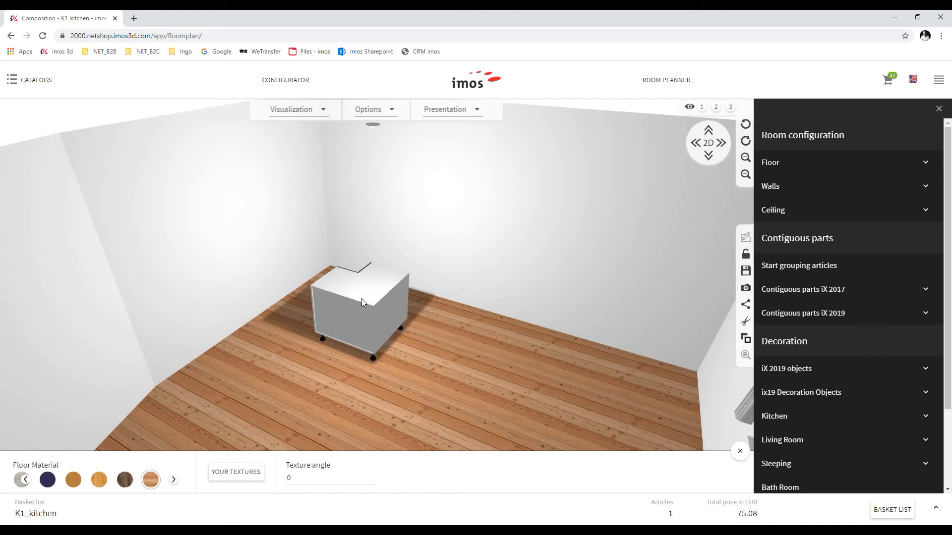
# Fit the corner unit into the top-right corner against the right wall using the 2D plan
pyautogui.click(362, 300)
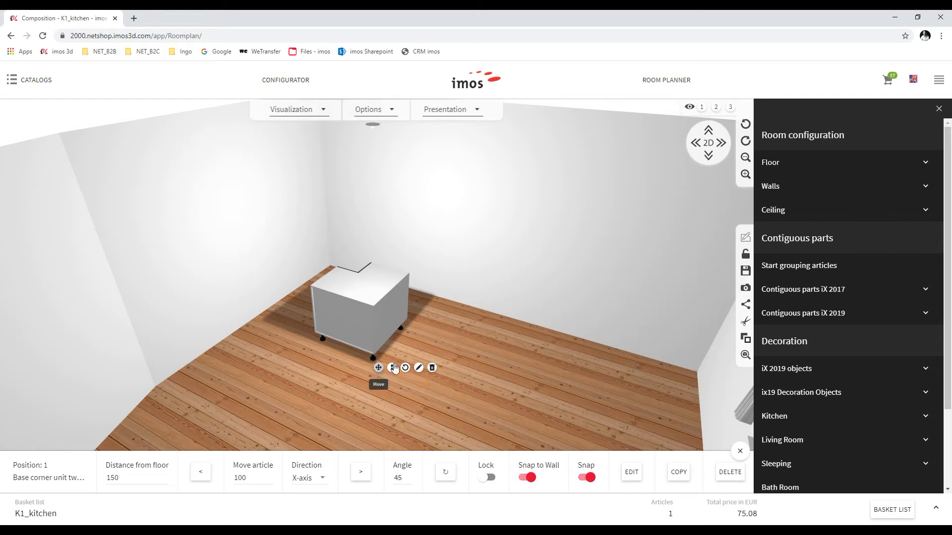
pyautogui.moveTo(378, 368); pyautogui.dragTo(336, 240)
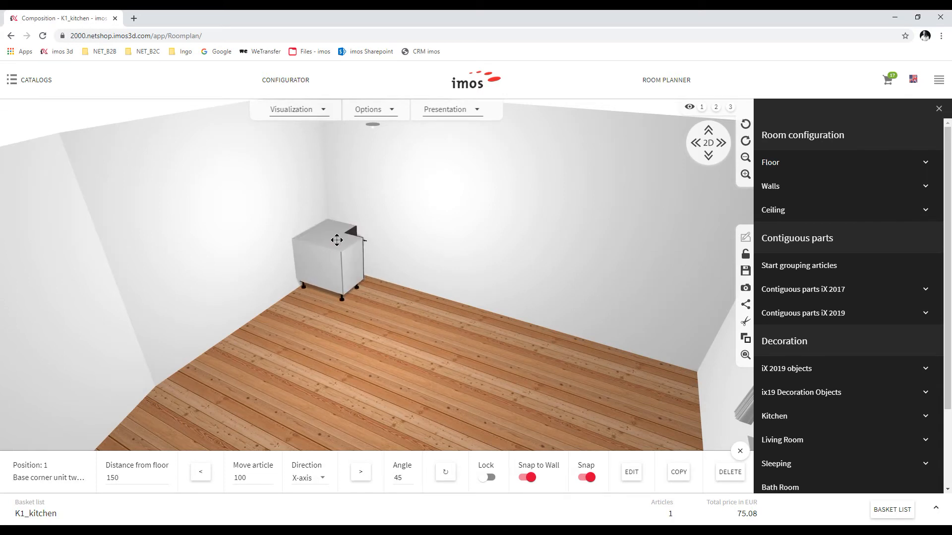
pyautogui.click(715, 143)
pyautogui.scroll(4, 549, 156)
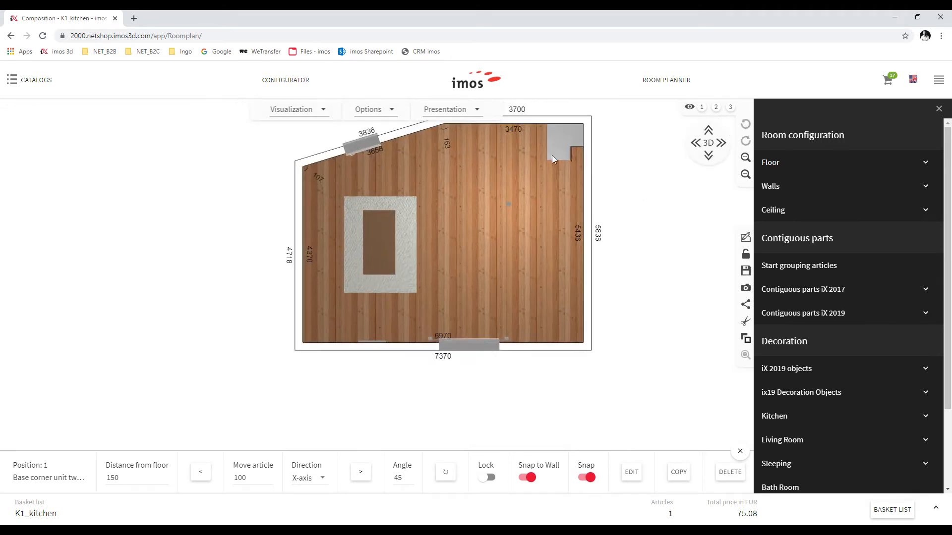
pyautogui.moveTo(543, 202); pyautogui.dragTo(475, 281, button='right')
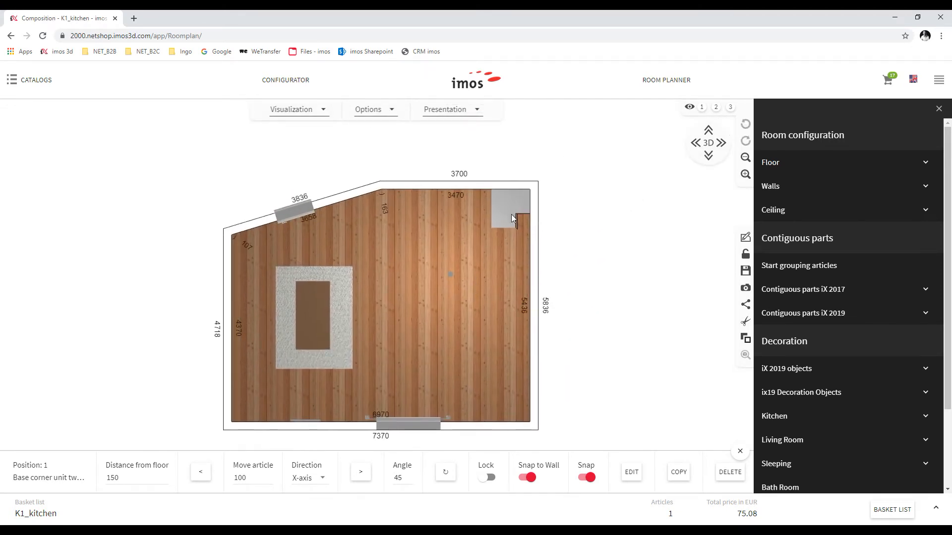
pyautogui.moveTo(509, 214); pyautogui.dragTo(537, 211)
pyautogui.click(708, 142)
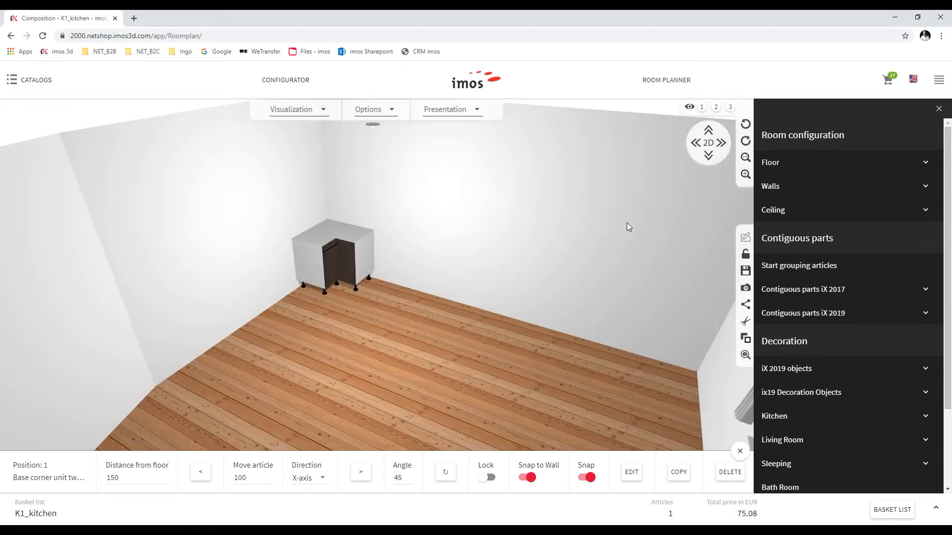
pyautogui.scroll(5, 347, 239)
pyautogui.scroll(-3, 371, 231)
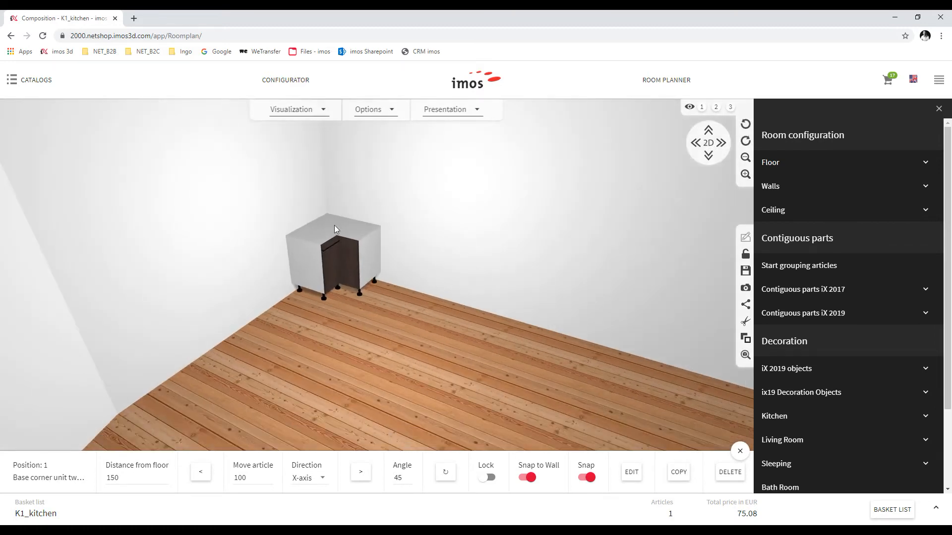
# Add a Base unit two drawers (715mm) found with '2dr' and set it beside the corner unit
pyautogui.click(49, 95)
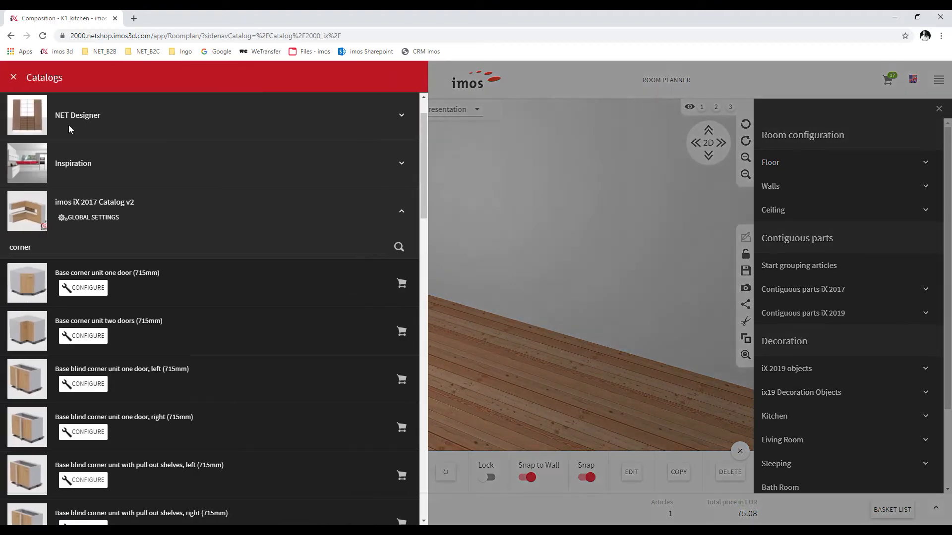
pyautogui.click(87, 251)
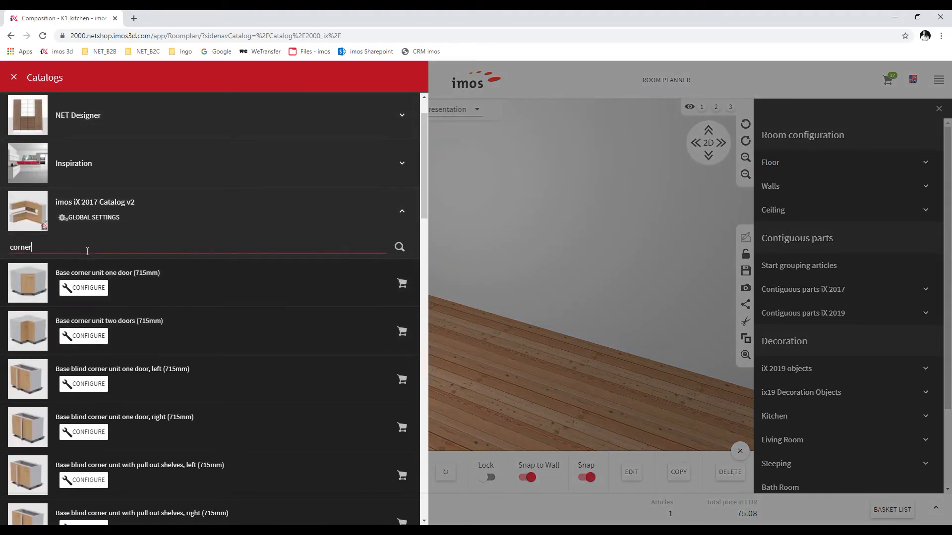
pyautogui.moveTo(73, 252); pyautogui.dragTo(12, 250)
pyautogui.write('2dr')
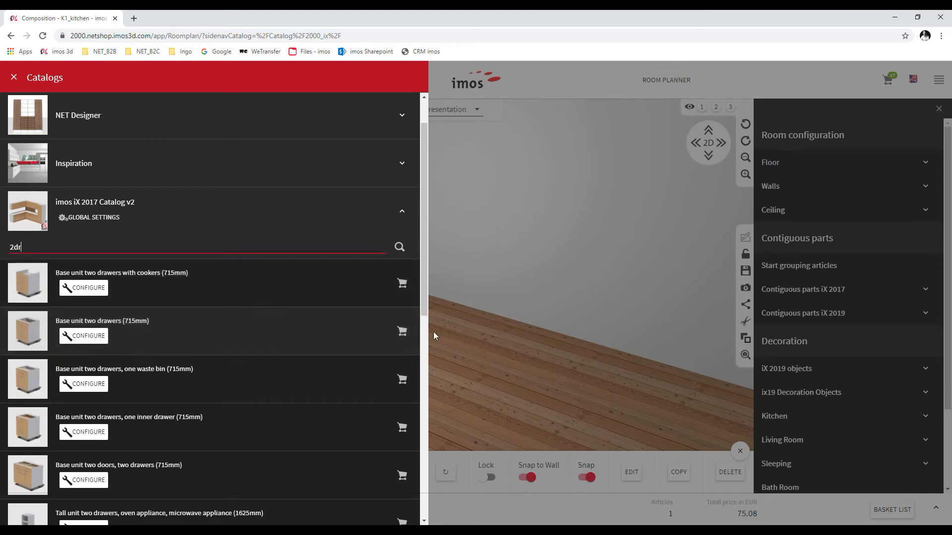
pyautogui.click(403, 331)
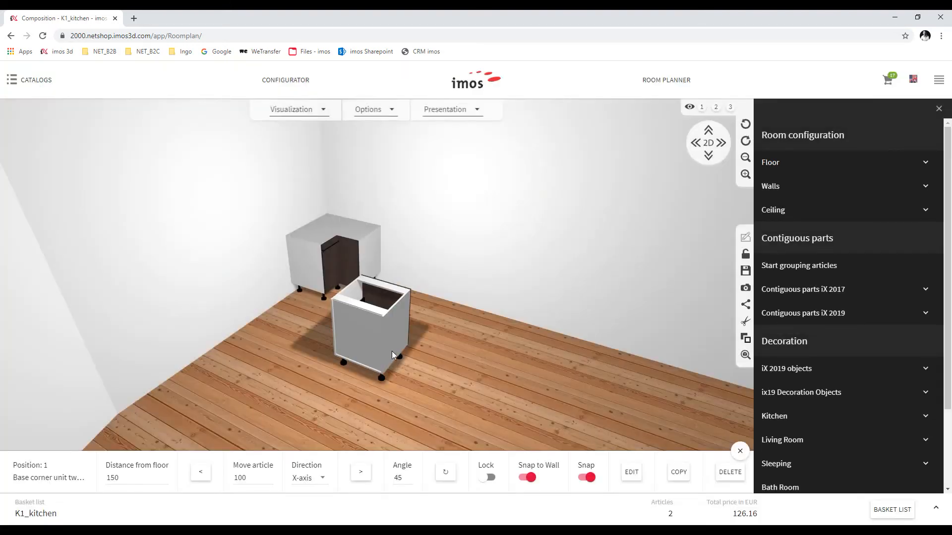
pyautogui.click(385, 341)
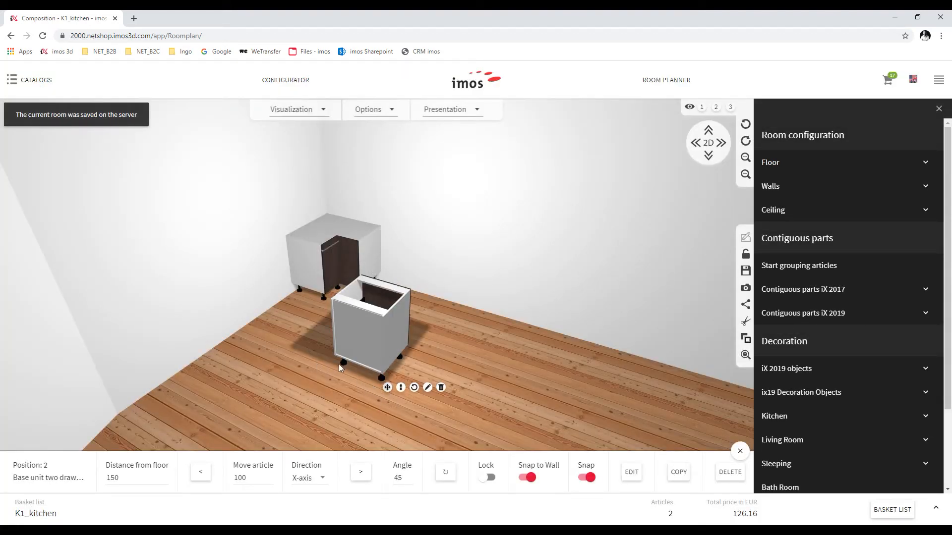
pyautogui.moveTo(387, 387); pyautogui.dragTo(266, 309)
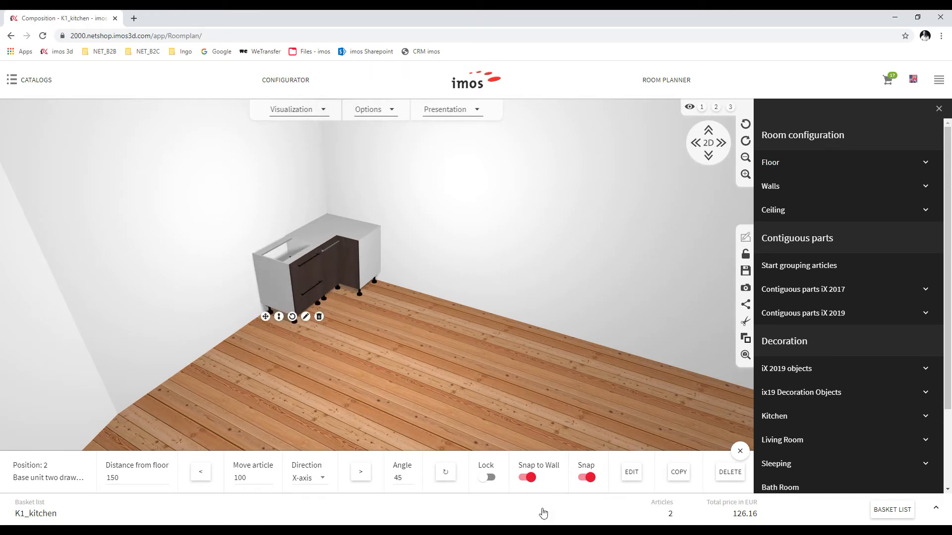
# Copy the drawer unit twice, lining the copies up along the left and back walls
pyautogui.click(677, 474)
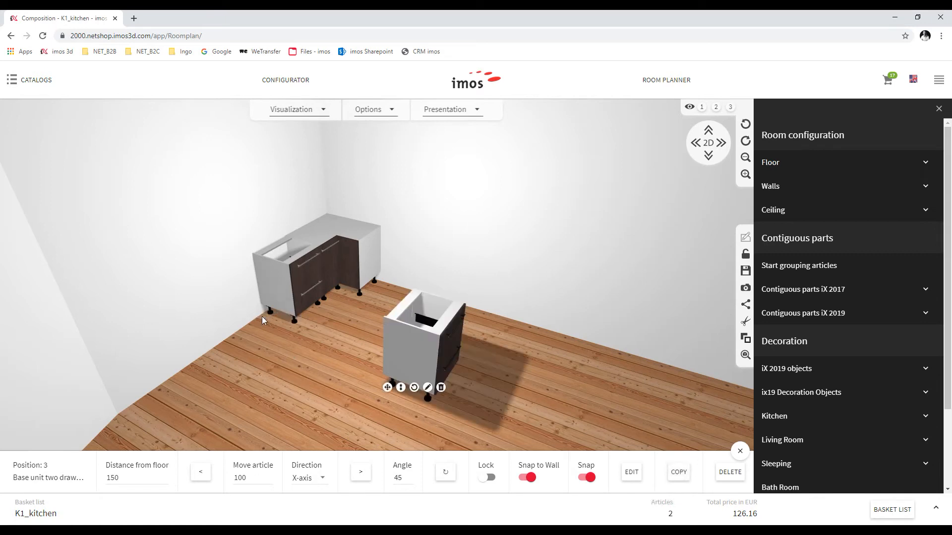
pyautogui.moveTo(387, 387); pyautogui.dragTo(251, 321)
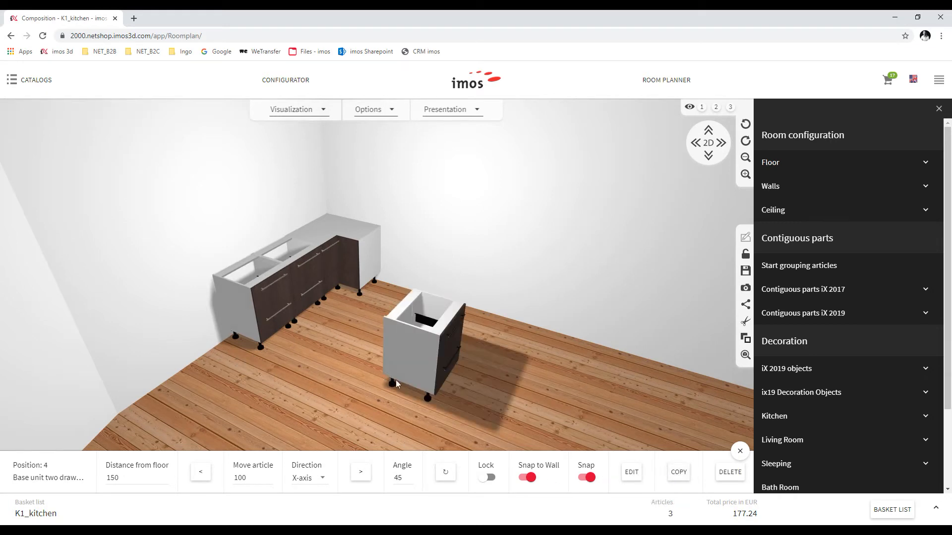
pyautogui.moveTo(412, 370); pyautogui.dragTo(197, 372)
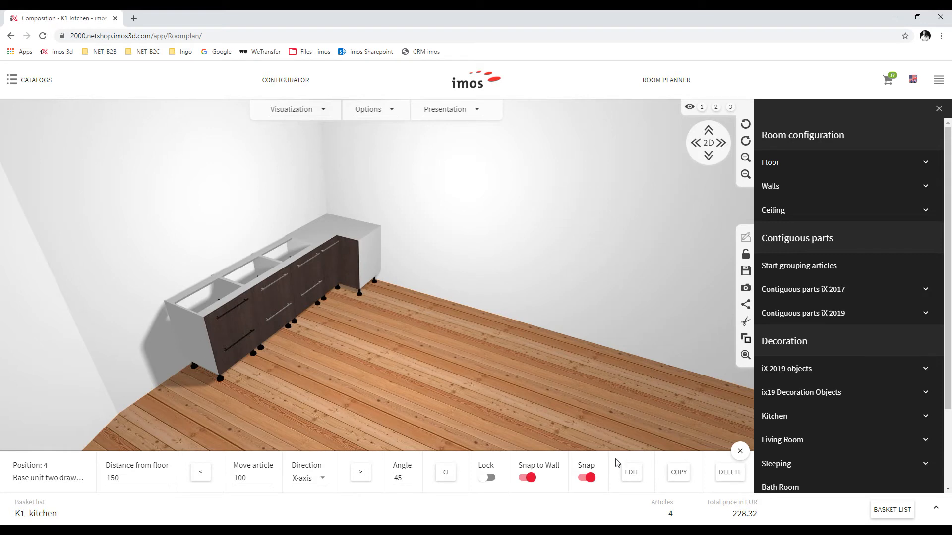
pyautogui.click(678, 472)
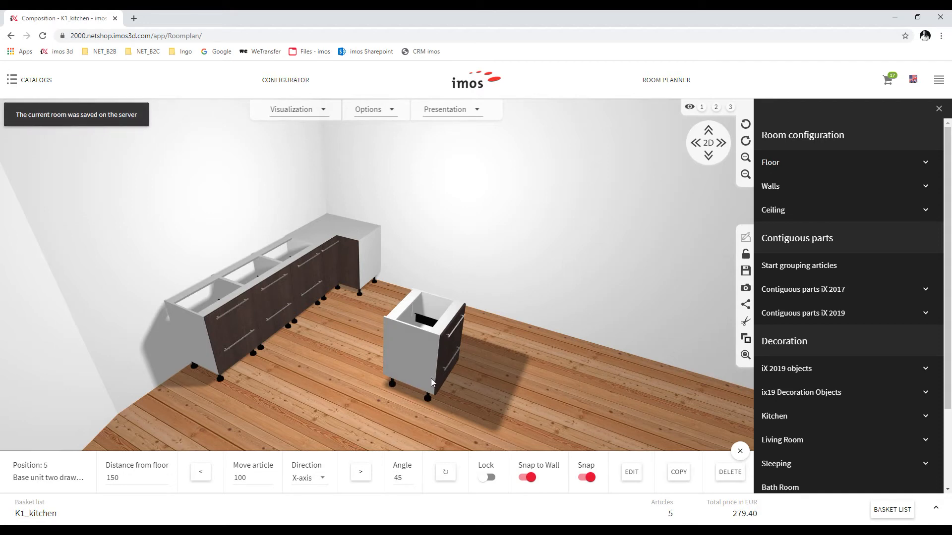
pyautogui.moveTo(420, 357); pyautogui.dragTo(406, 294)
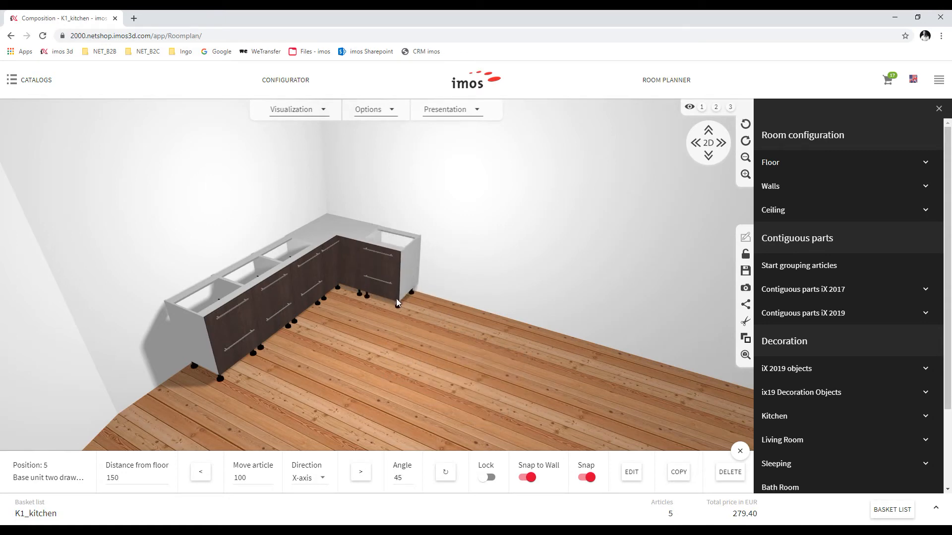
# Configure the oven-and-cooker base unit found with 'coo', choosing the Miele hood
pyautogui.click(31, 80)
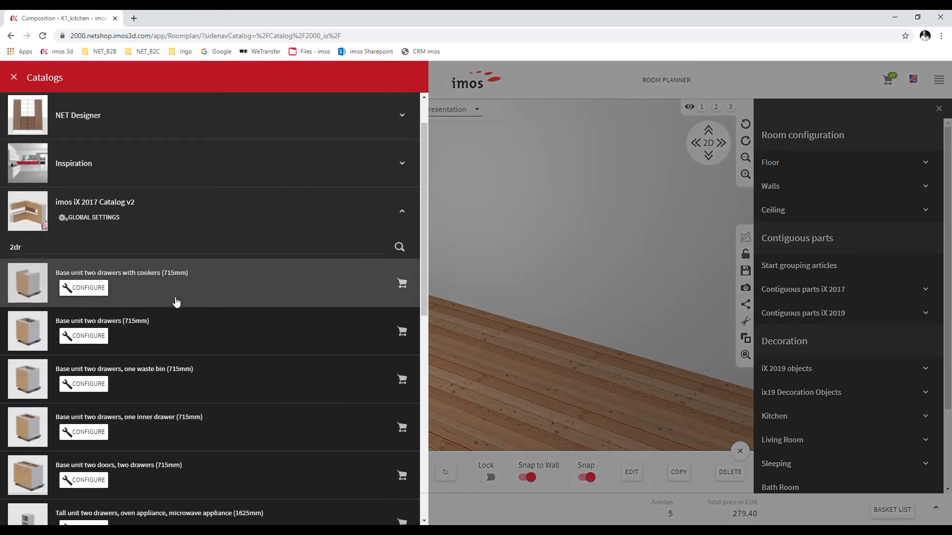
pyautogui.click(51, 248)
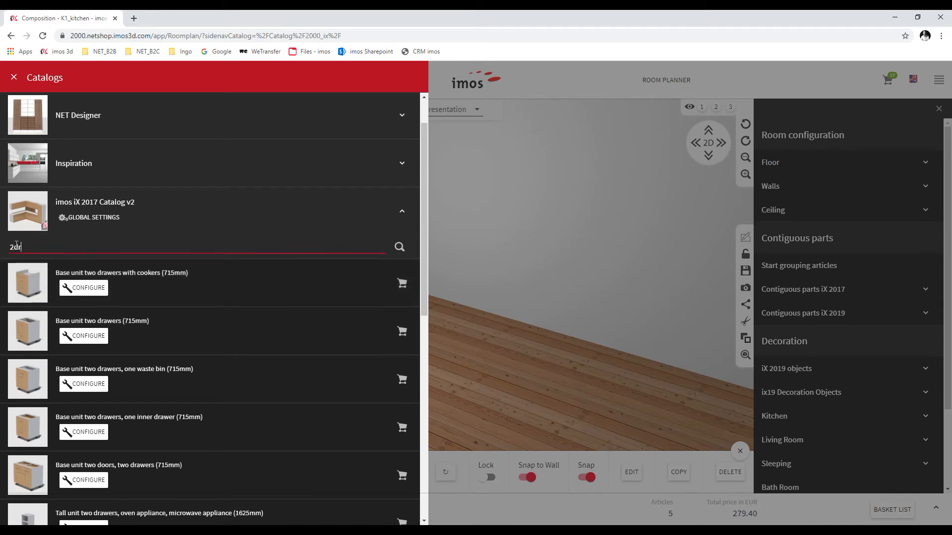
pyautogui.write('coo')
pyautogui.click(83, 337)
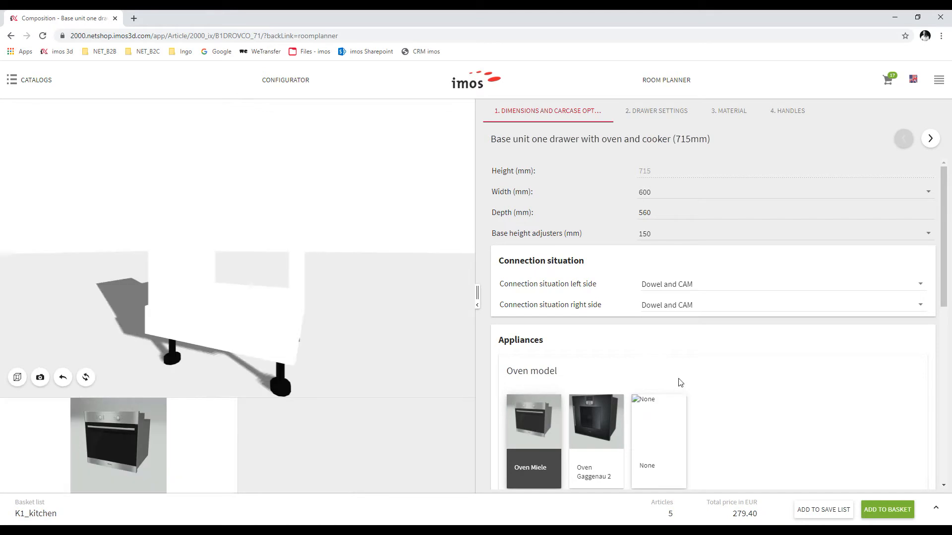
pyautogui.scroll(-7, 680, 385)
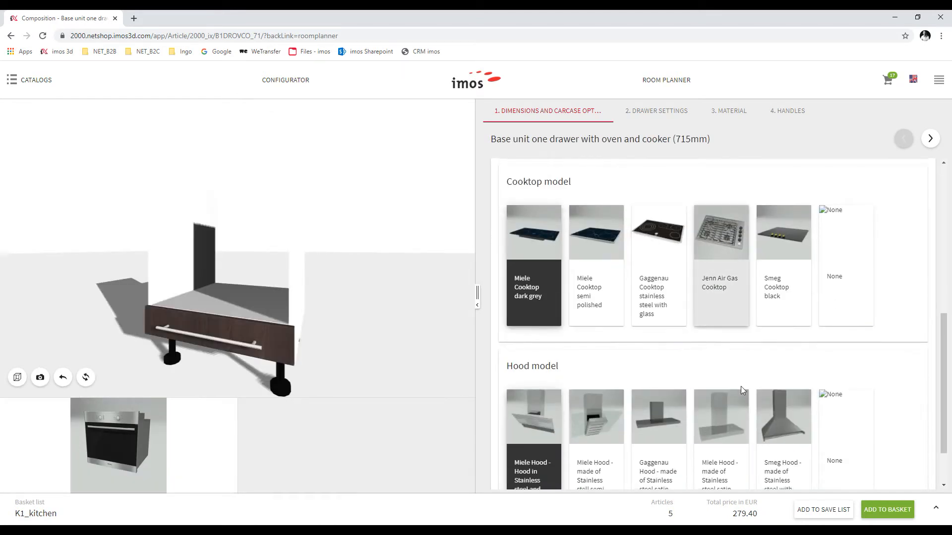
pyautogui.click(717, 429)
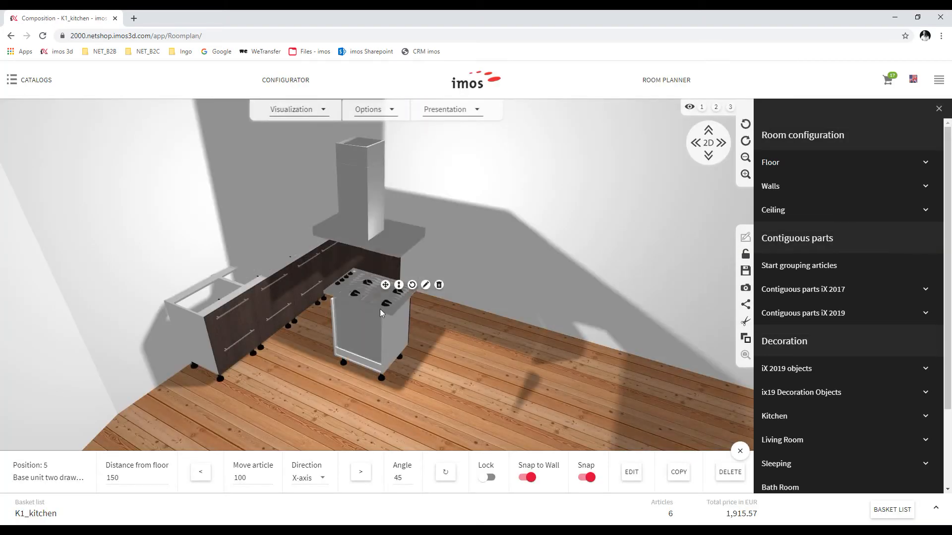
# Move the oven unit beside the back-wall cabinets and set a copied drawer unit next to it
pyautogui.click(373, 317)
pyautogui.moveTo(381, 328); pyautogui.dragTo(418, 252)
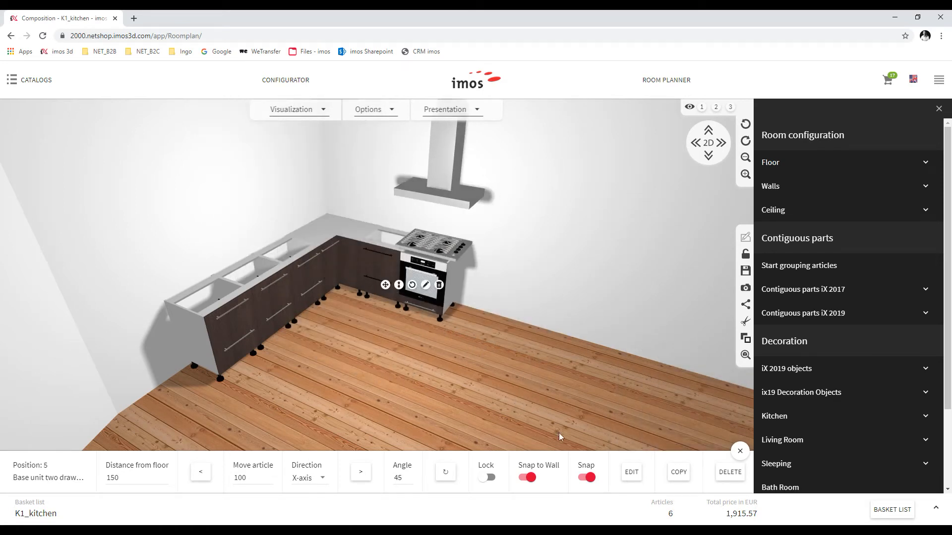
pyautogui.click(679, 473)
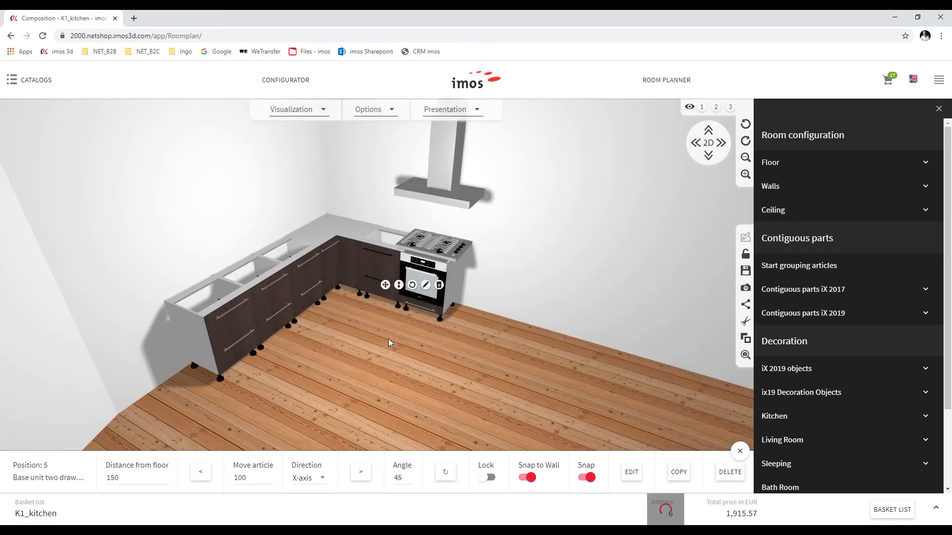
pyautogui.click(388, 339)
pyautogui.moveTo(388, 388); pyautogui.dragTo(488, 299)
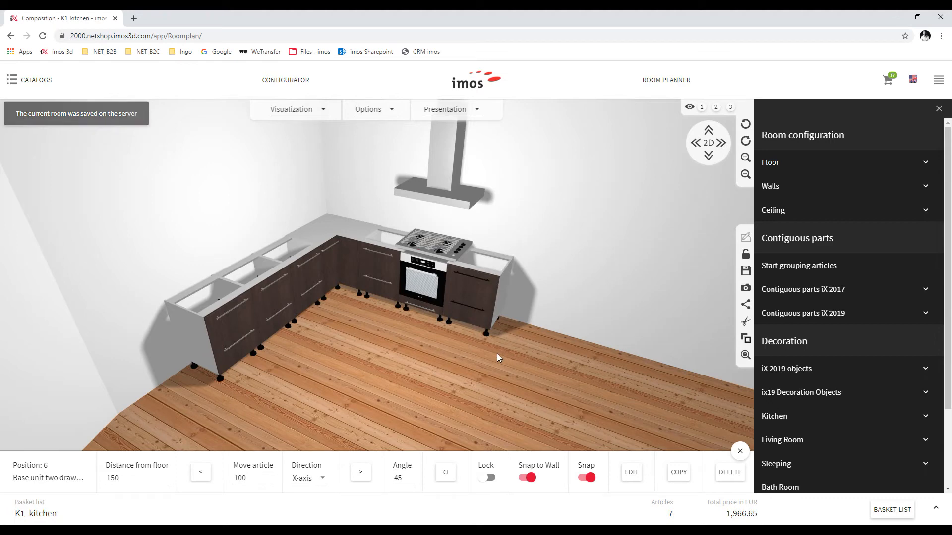
# Configure the tall two-drawer oven unit ('2015') with a Coffee machine Miele and Only Uplights
pyautogui.click(31, 81)
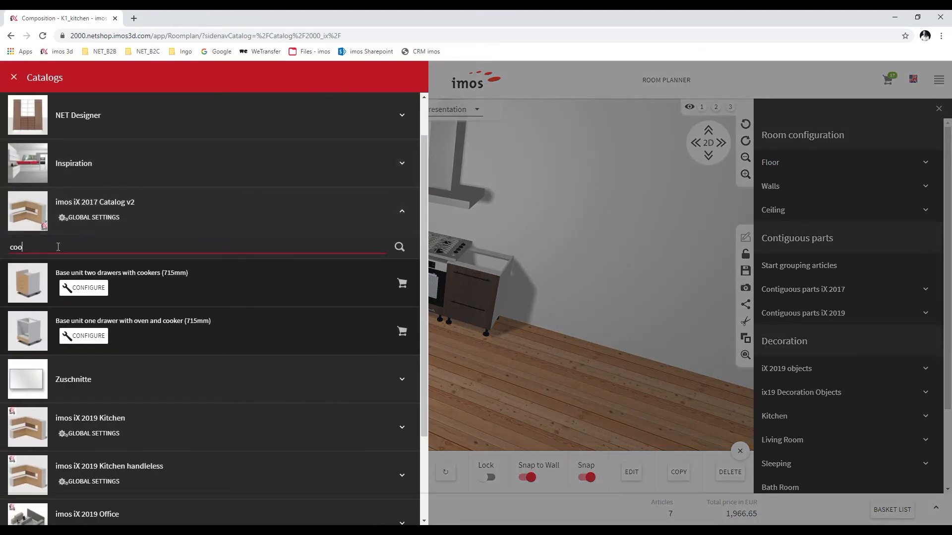
pyautogui.write('2015')
pyautogui.scroll(-5, 75, 396)
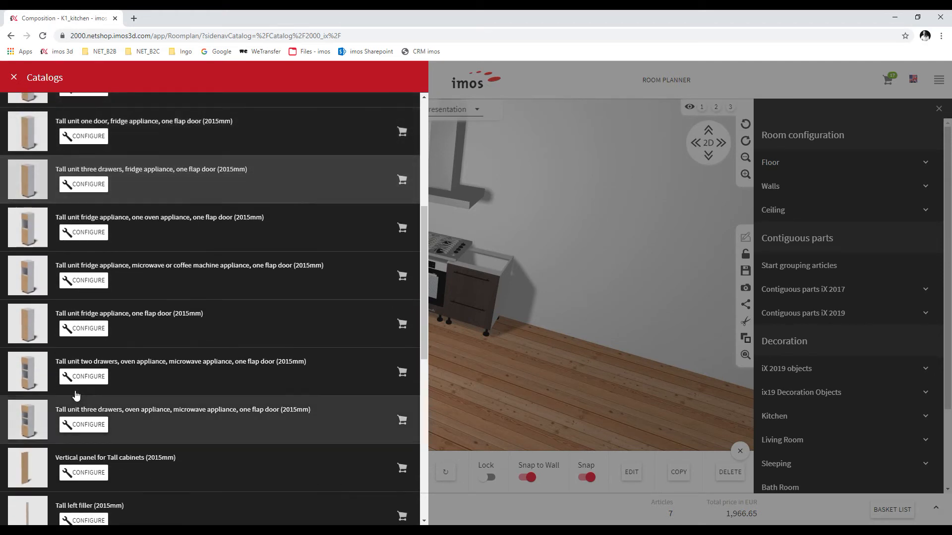
pyautogui.click(75, 380)
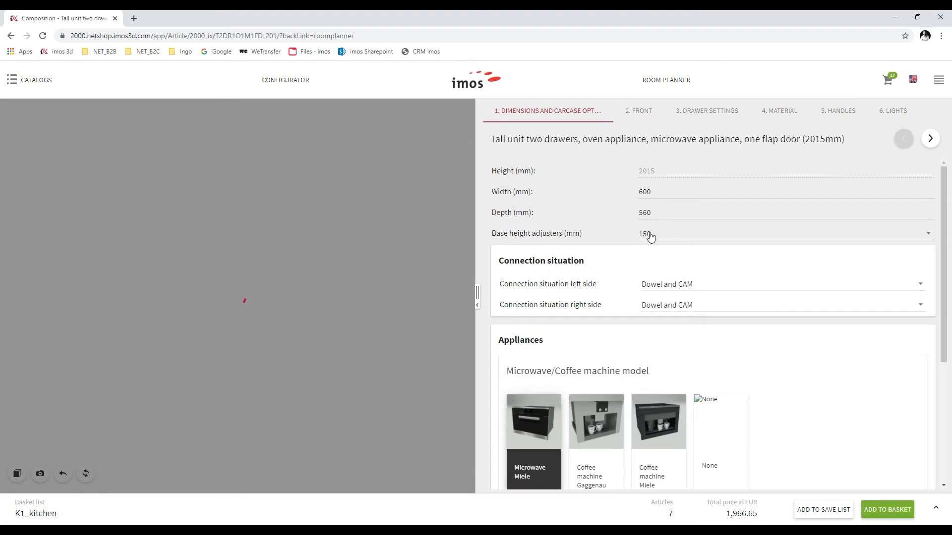
pyautogui.scroll(-4, 644, 298)
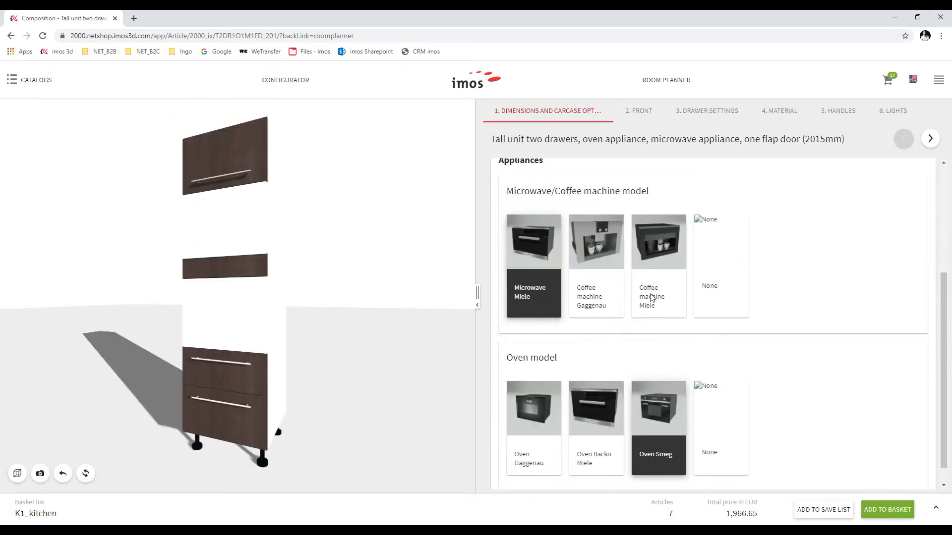
pyautogui.click(656, 228)
pyautogui.click(894, 111)
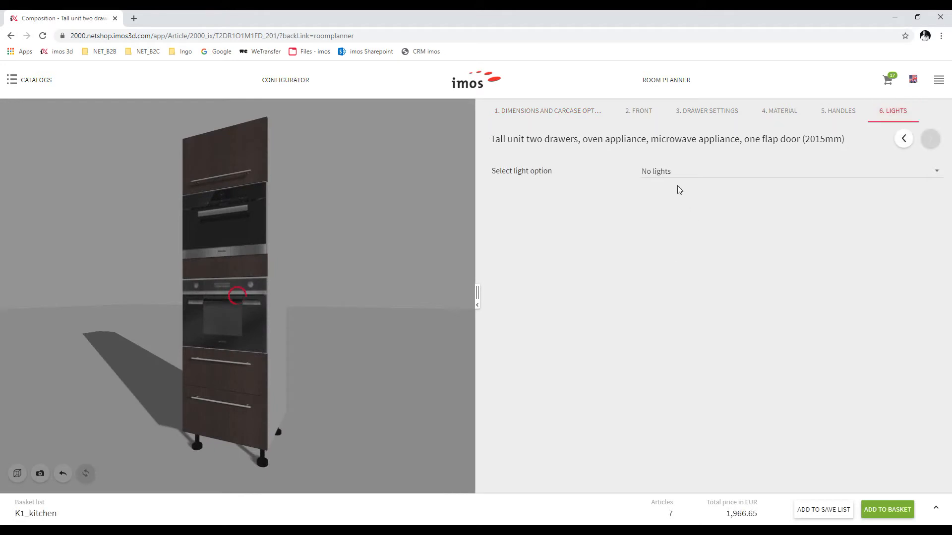
pyautogui.click(665, 174)
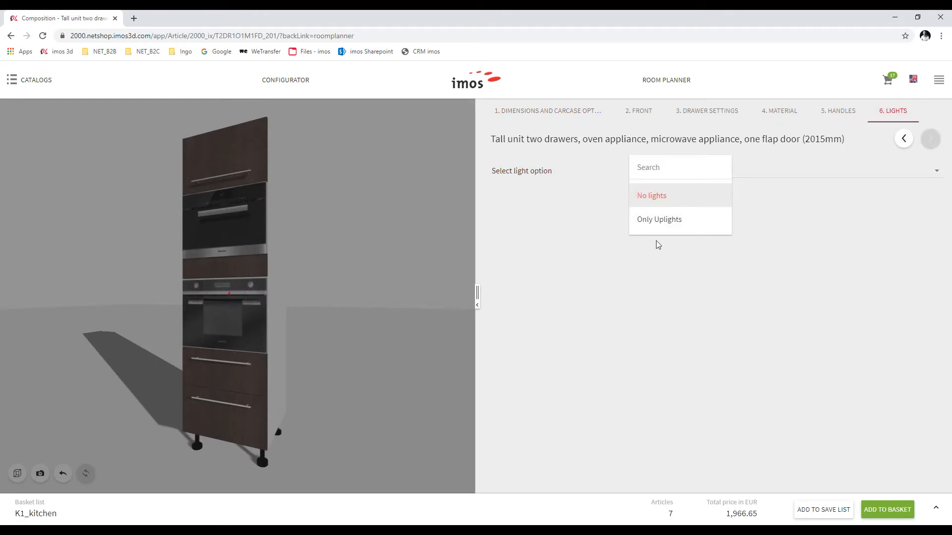
pyautogui.click(658, 220)
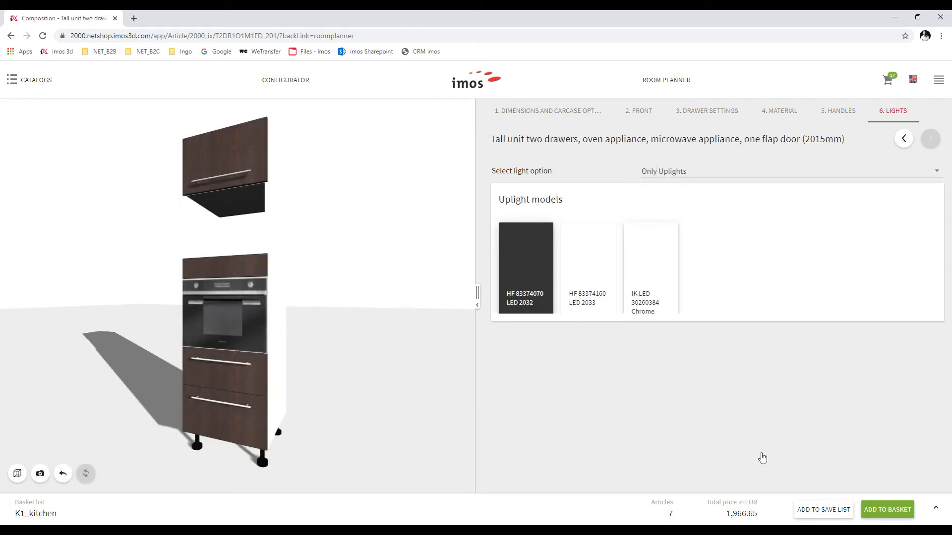
# Add the configured tall unit and place it against the right wall
pyautogui.click(876, 513)
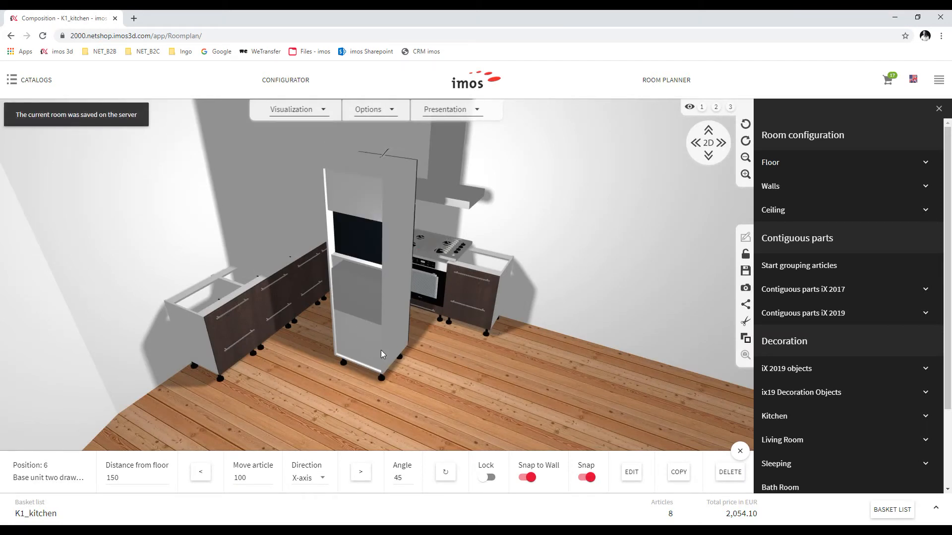
pyautogui.click(373, 320)
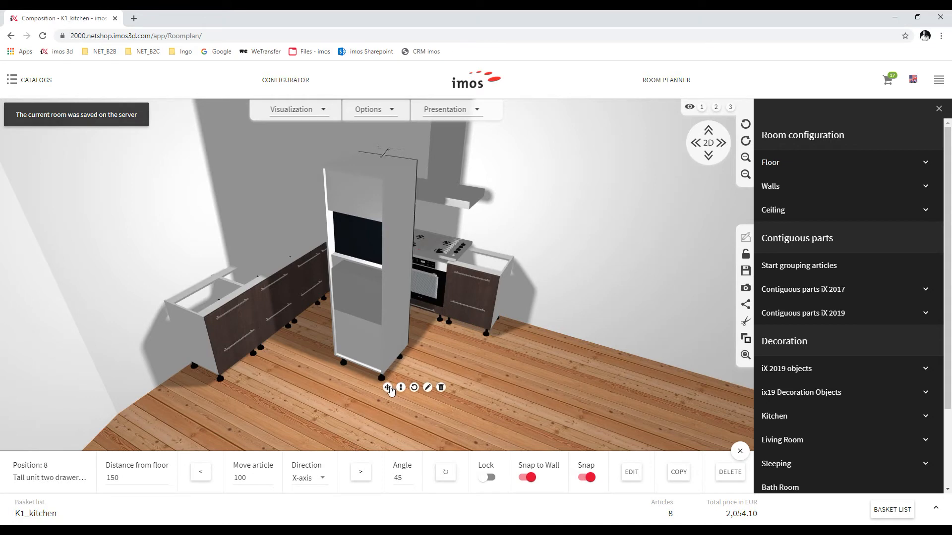
pyautogui.moveTo(384, 340); pyautogui.dragTo(542, 346)
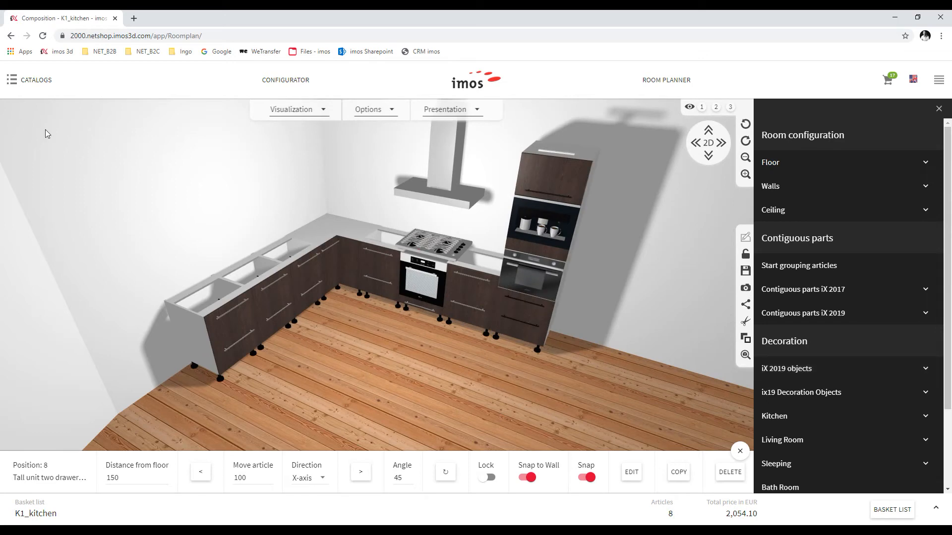
# Move the grey tall filler panel beside the tall oven unit
pyautogui.click(31, 84)
pyautogui.scroll(4, 53, 255)
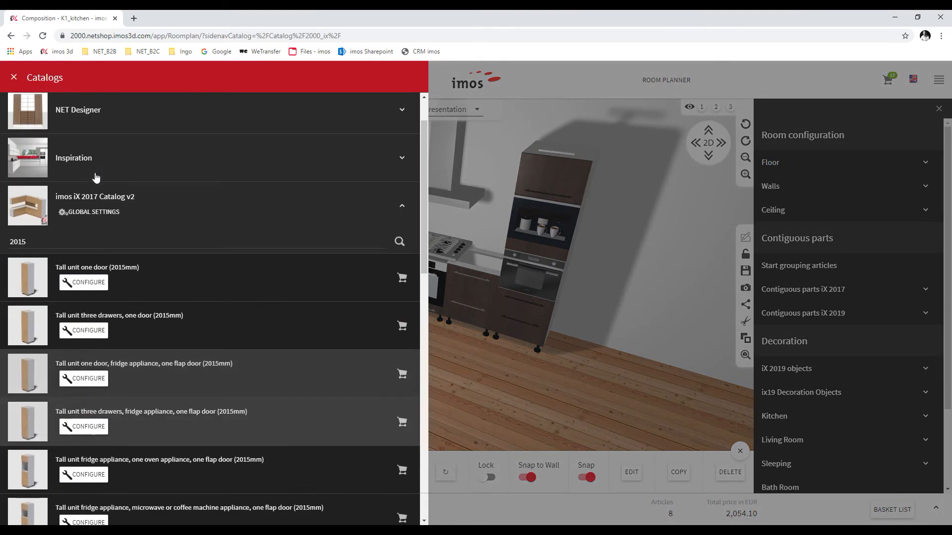
pyautogui.scroll(-8, 70, 300)
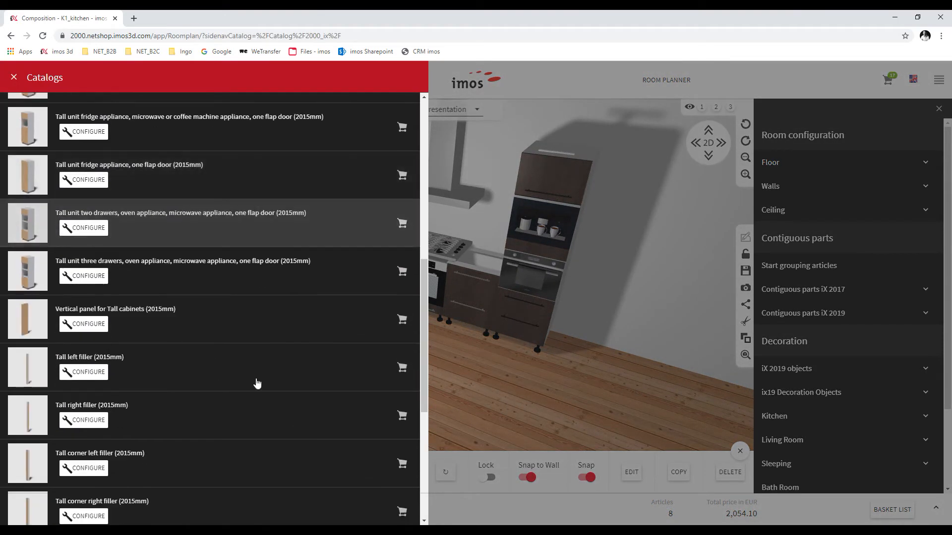
pyautogui.click(507, 350)
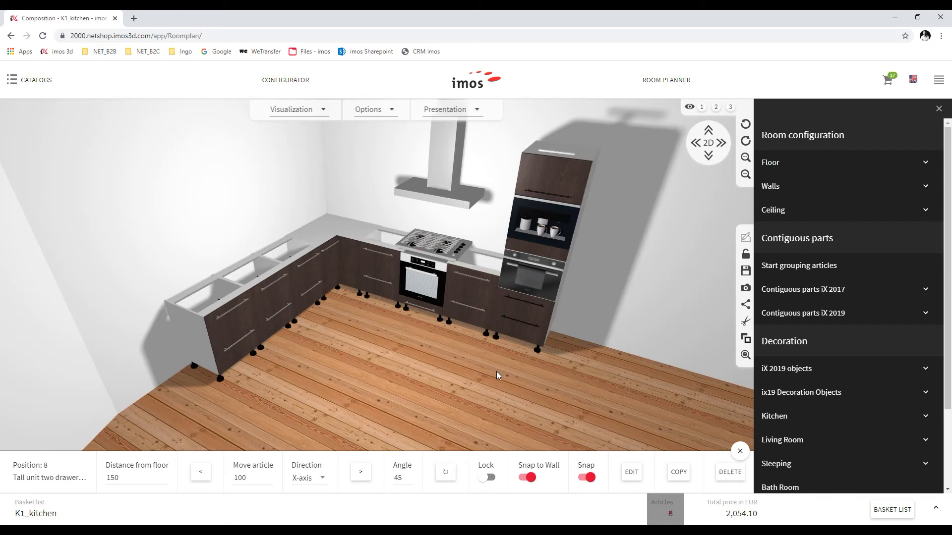
pyautogui.click(400, 331)
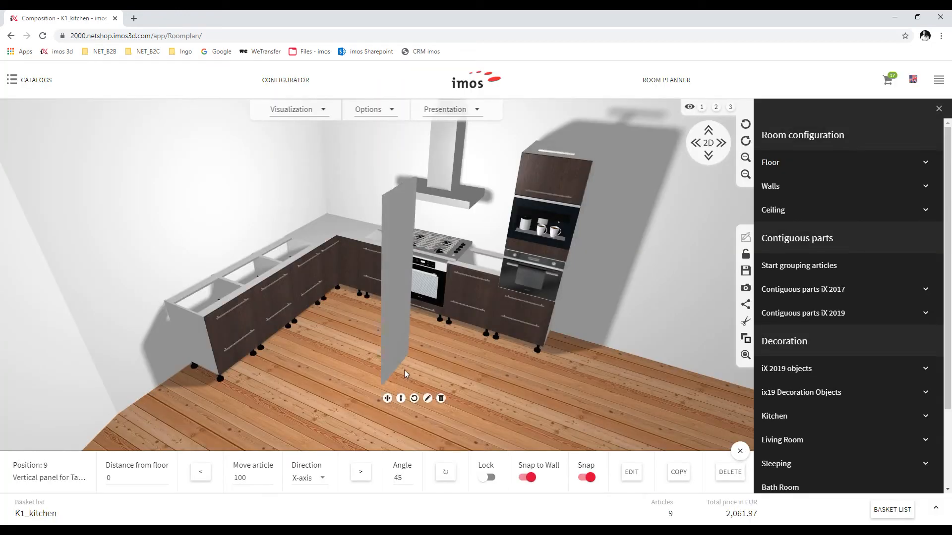
pyautogui.moveTo(393, 337); pyautogui.dragTo(564, 290)
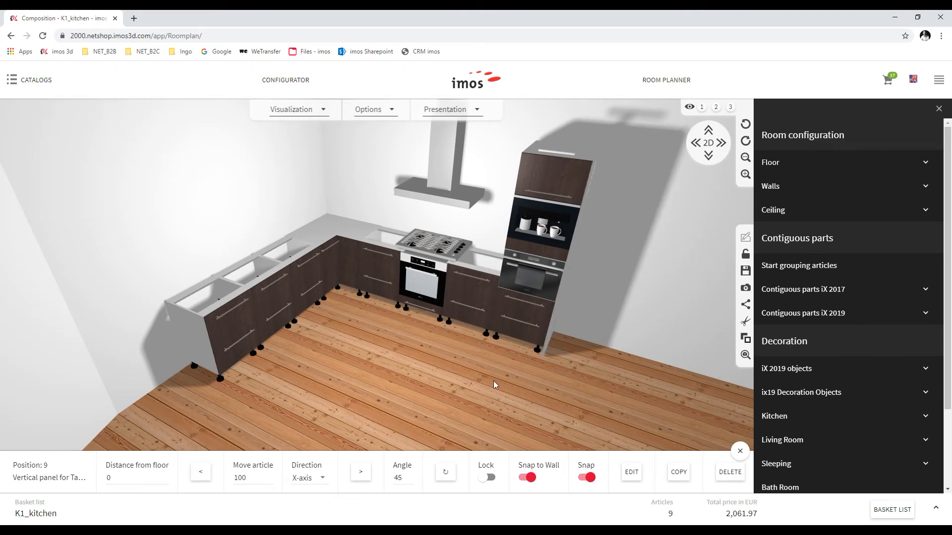
# Add a Vertical panel for Base cabinets ('panel') at the left end of the base run
pyautogui.click(34, 91)
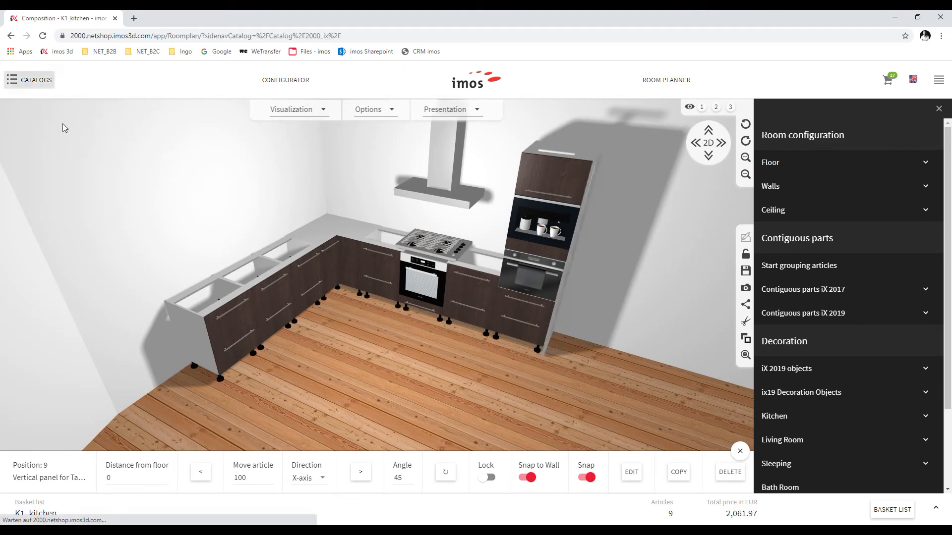
pyautogui.scroll(4, 76, 173)
pyautogui.scroll(5, 75, 173)
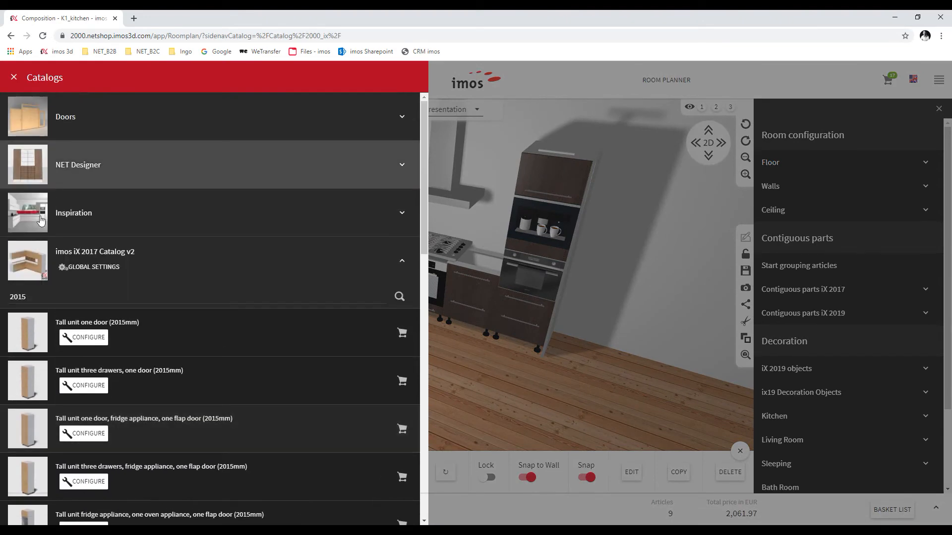
pyautogui.doubleClick(12, 297)
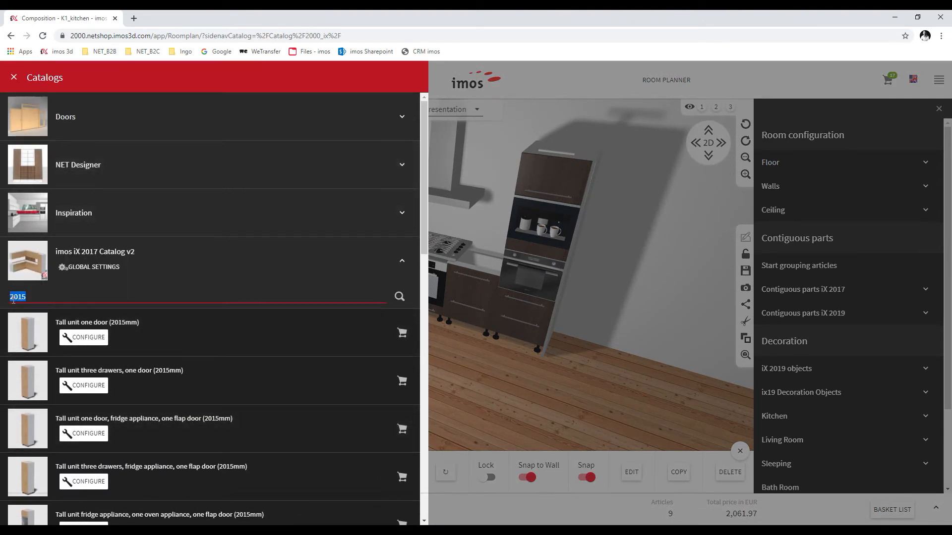
pyautogui.write('panel')
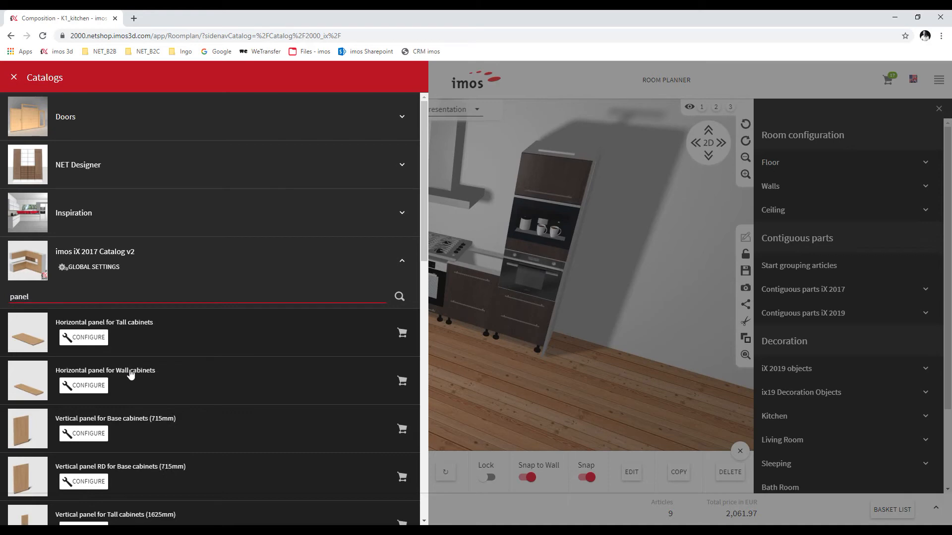
pyautogui.click(402, 430)
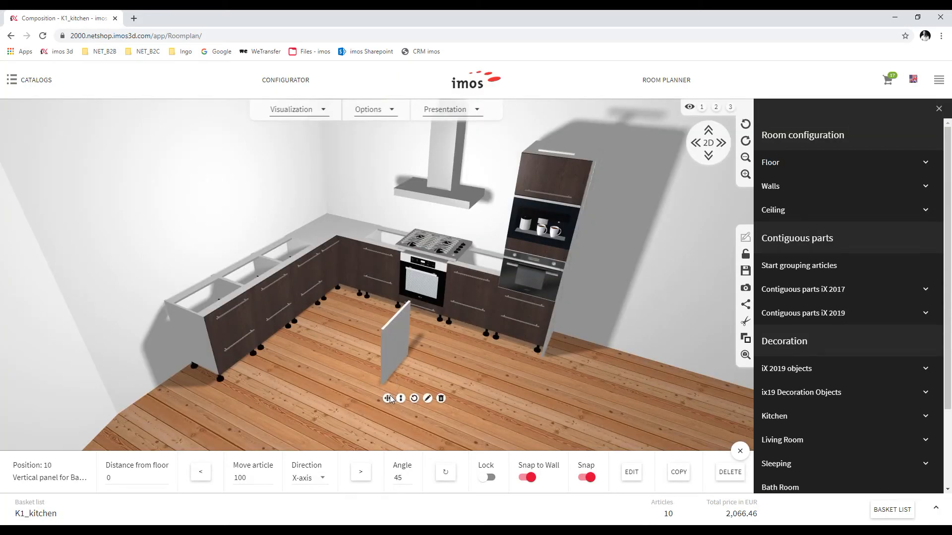
pyautogui.moveTo(391, 357); pyautogui.dragTo(198, 360)
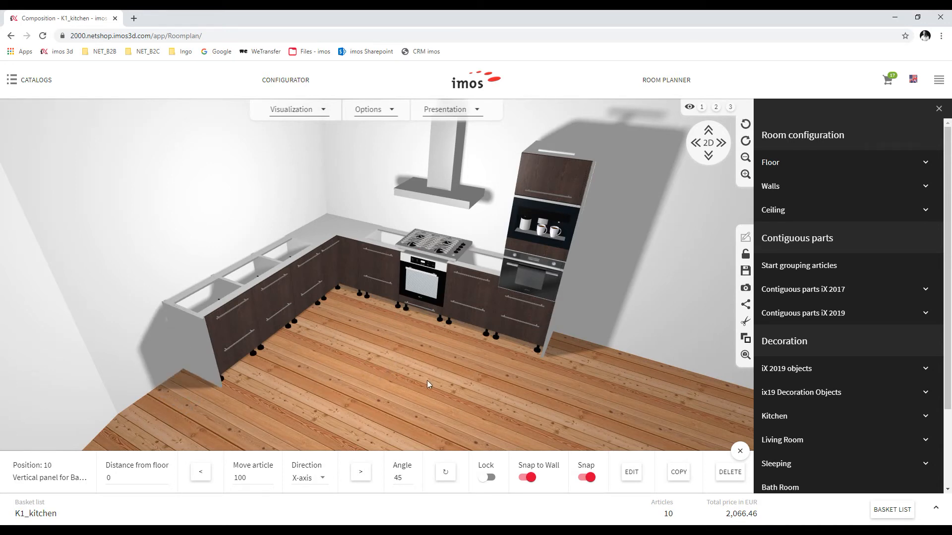
# Group the end panel and all base cabinets, including the oven unit, into one contiguous run
pyautogui.click(918, 316)
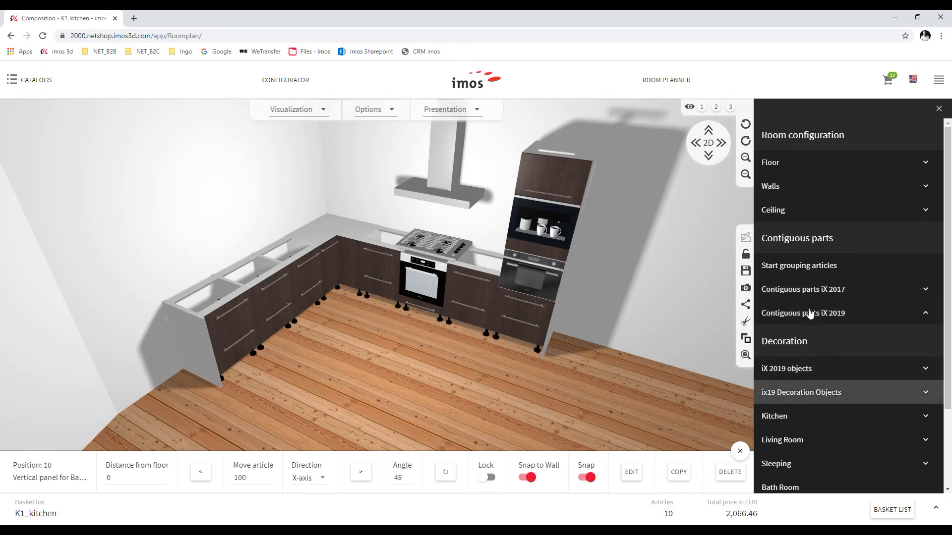
pyautogui.click(795, 267)
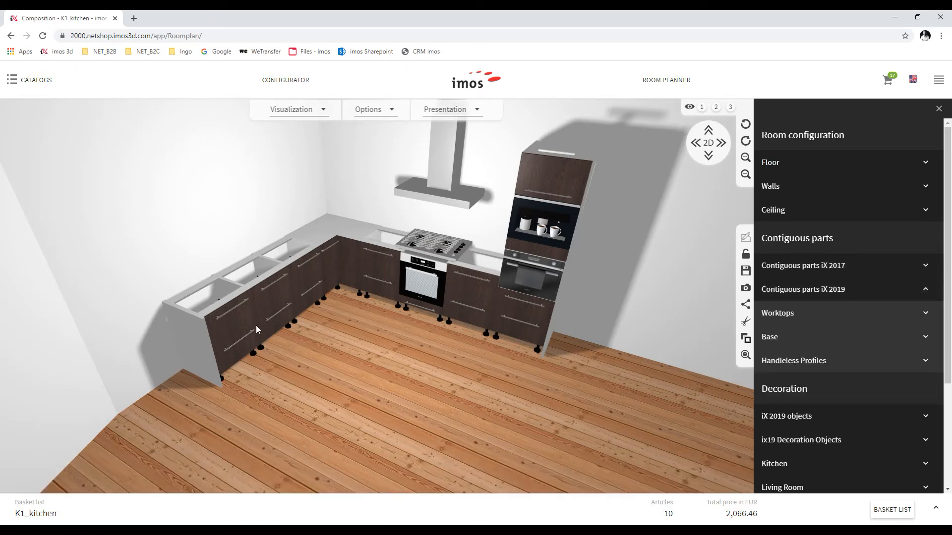
pyautogui.click(228, 330)
pyautogui.click(207, 349)
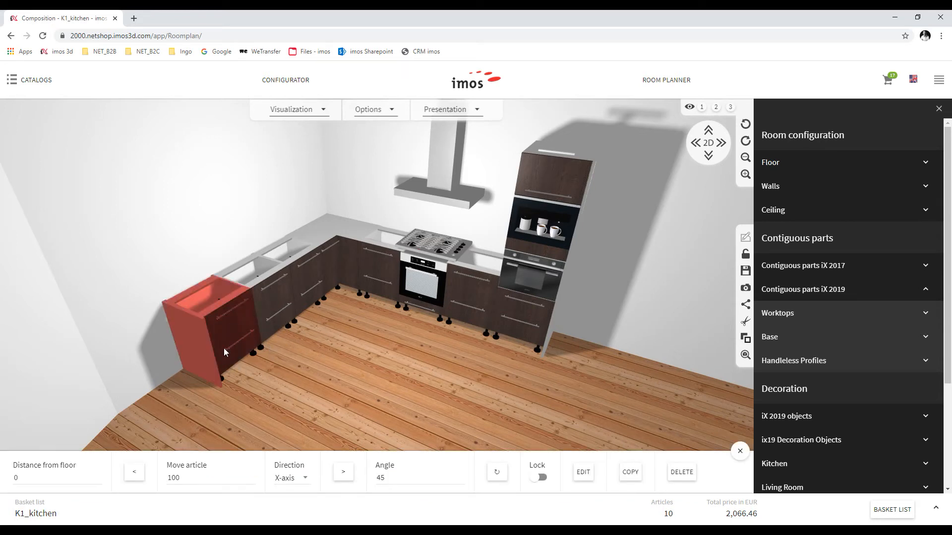
pyautogui.click(281, 306)
pyautogui.click(315, 285)
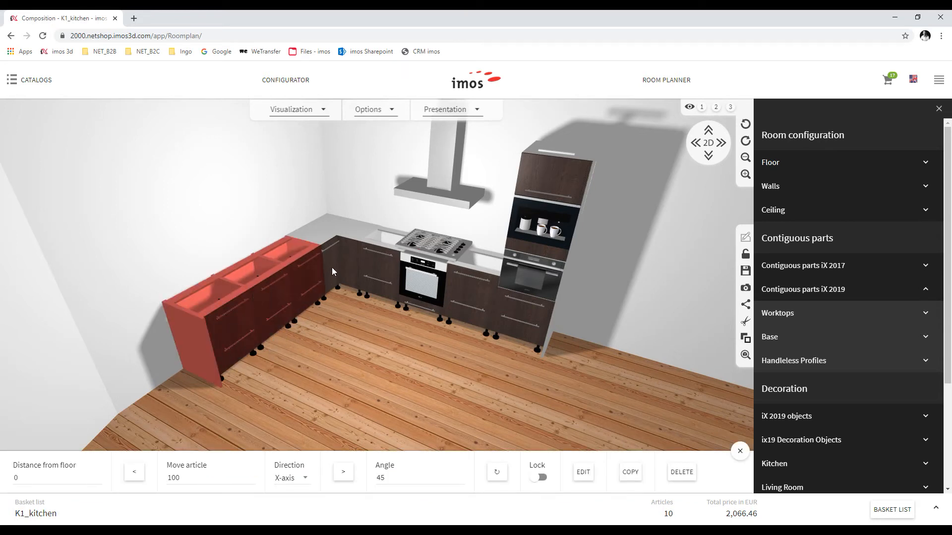
pyautogui.click(332, 266)
pyautogui.click(376, 269)
pyautogui.click(424, 287)
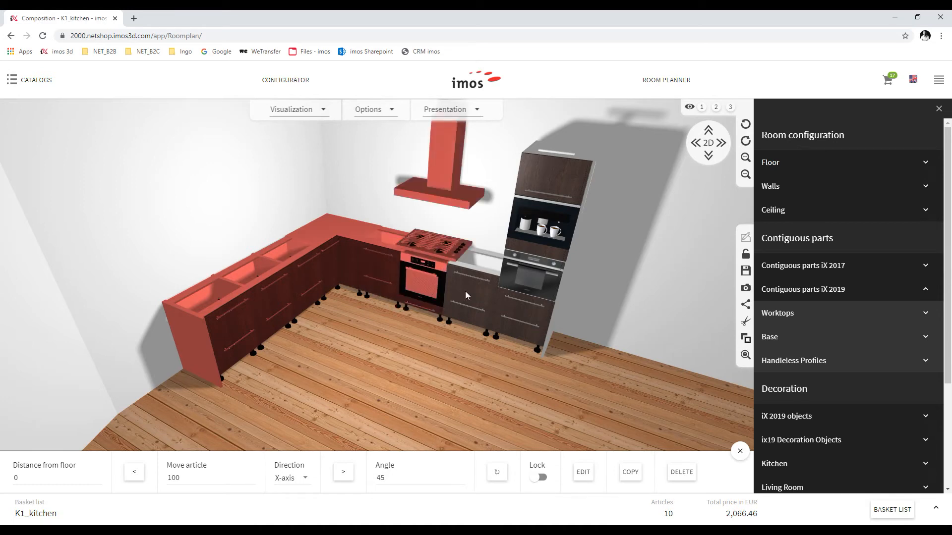
pyautogui.click(465, 290)
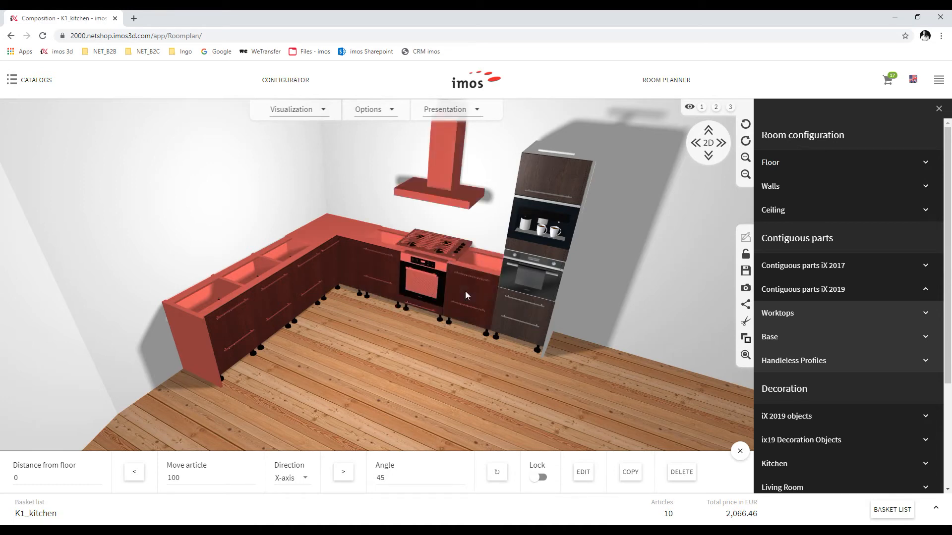
# Apply the edgebanded 40mm oversize worktop in Cement Matt to the run
pyautogui.click(788, 316)
pyautogui.click(780, 343)
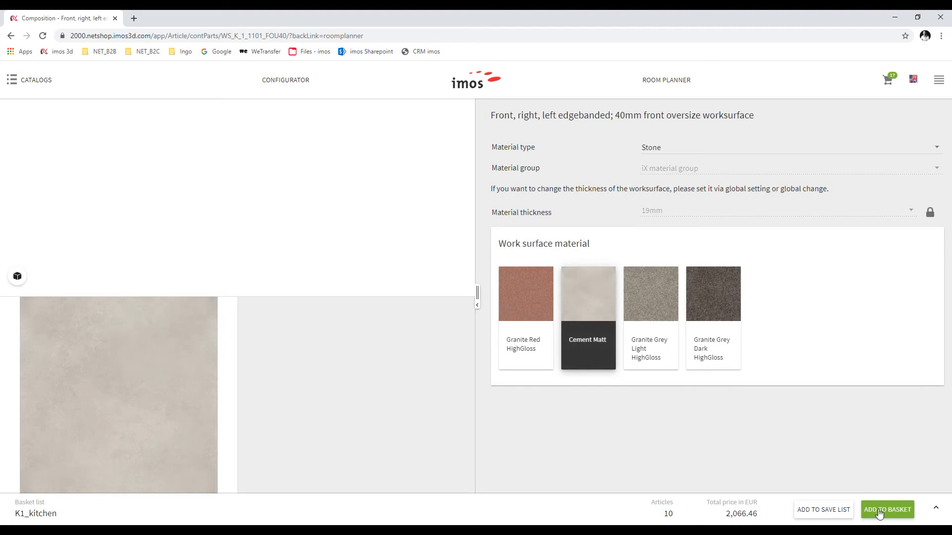
pyautogui.click(875, 510)
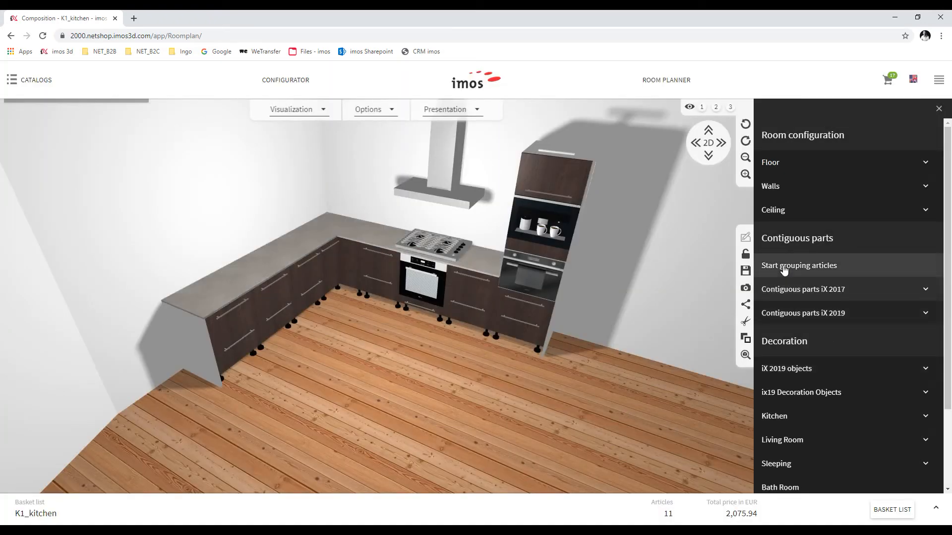
# Group all base cabinets and the tall oven unit for a shared plinth
pyautogui.click(782, 268)
pyautogui.click(237, 328)
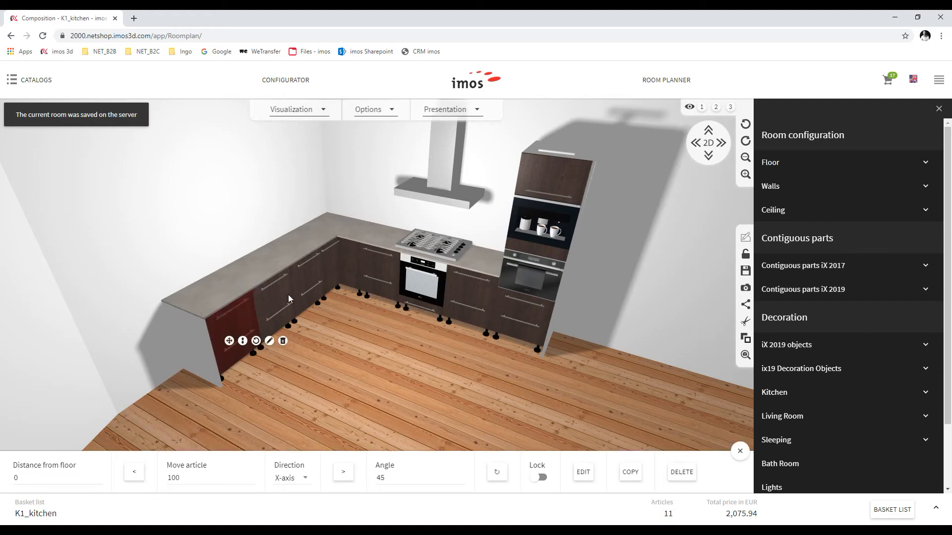
pyautogui.click(333, 271)
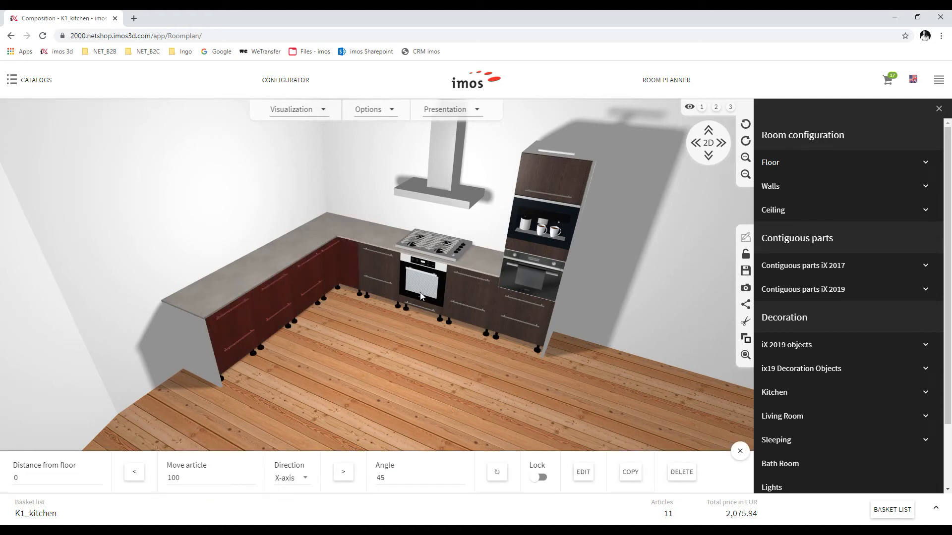
pyautogui.click(369, 282)
pyautogui.click(418, 301)
pyautogui.click(461, 305)
pyautogui.click(488, 315)
pyautogui.click(510, 313)
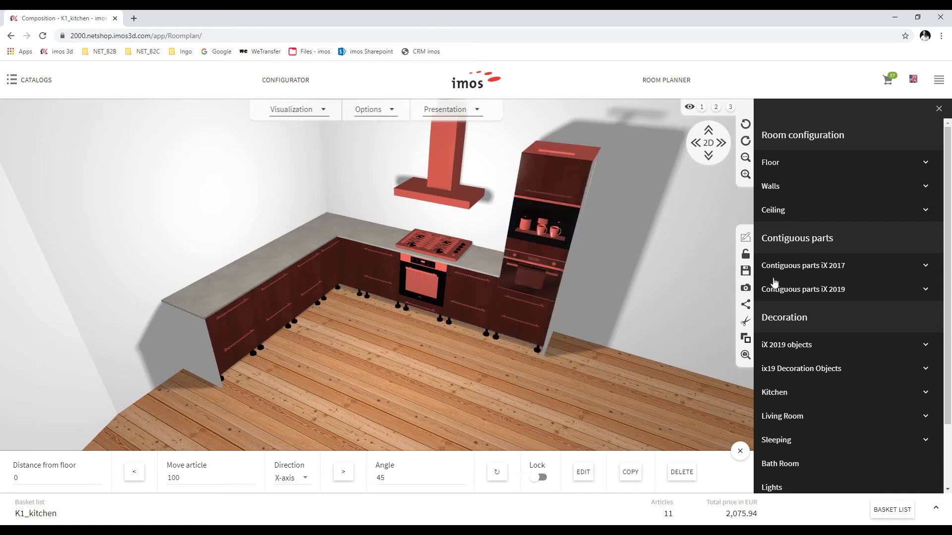
# Apply the 'Base front; front inset 20mm' White HighGloss plinth to the group
pyautogui.click(823, 293)
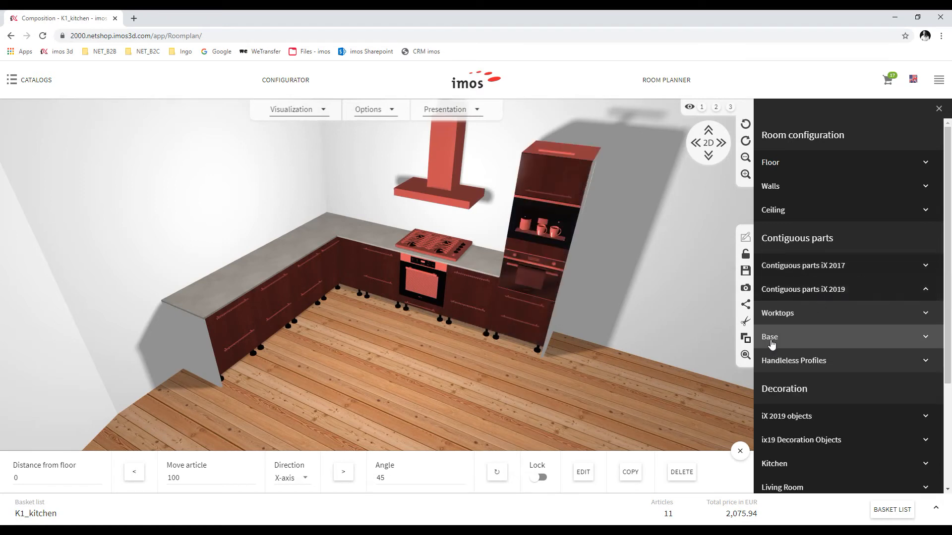
pyautogui.click(773, 338)
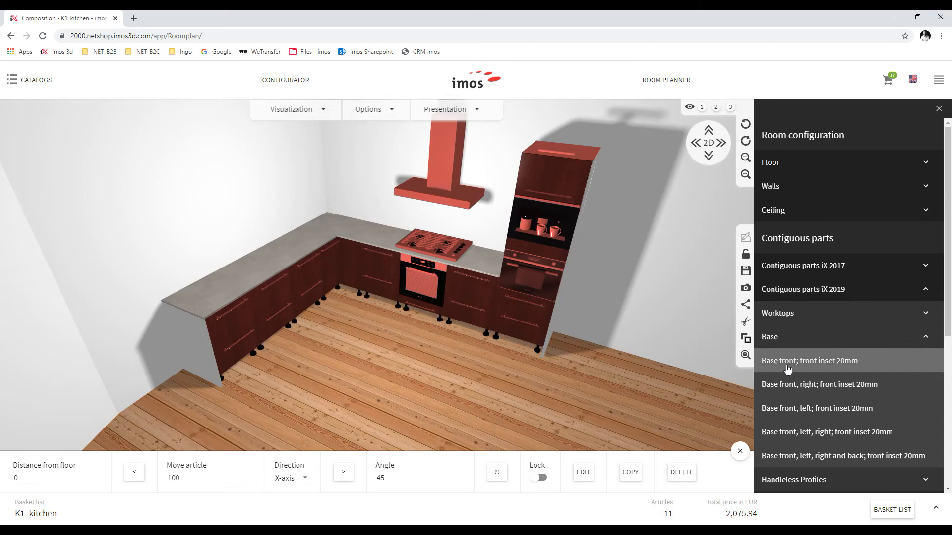
pyautogui.click(628, 409)
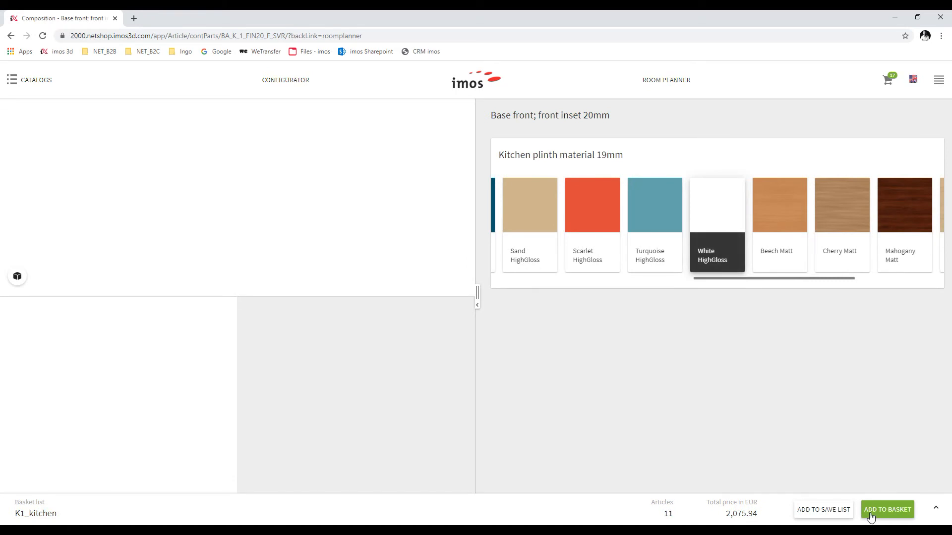
pyautogui.click(871, 517)
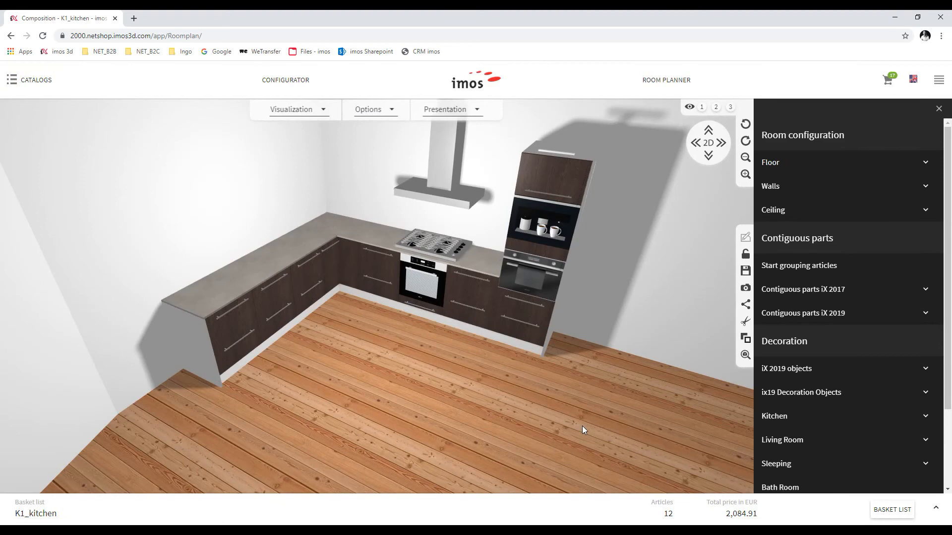
# Configure the 'Wall unit two doors (780mm)' with Spotlights and Uplights and add it
pyautogui.click(22, 80)
pyautogui.click(44, 299)
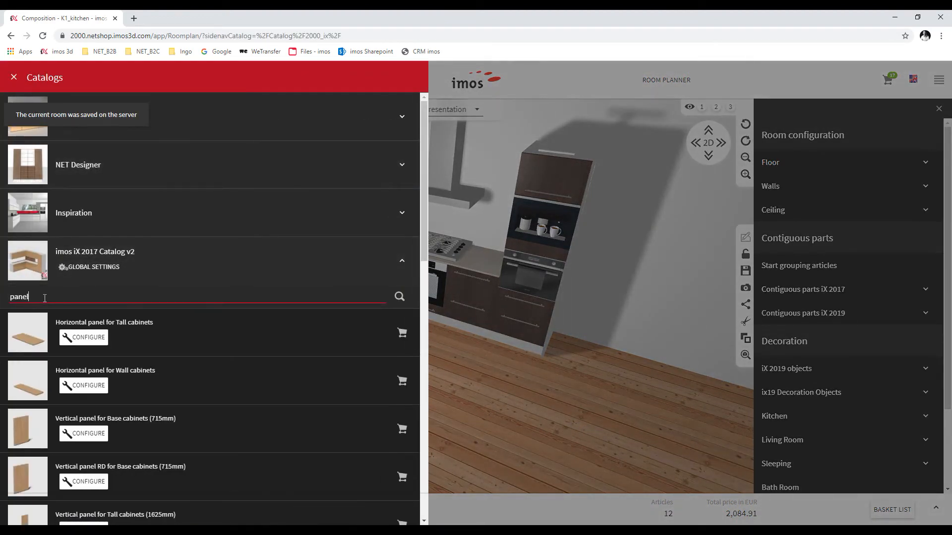
pyautogui.moveTo(16, 296); pyautogui.dragTo(11, 298)
pyautogui.write('780')
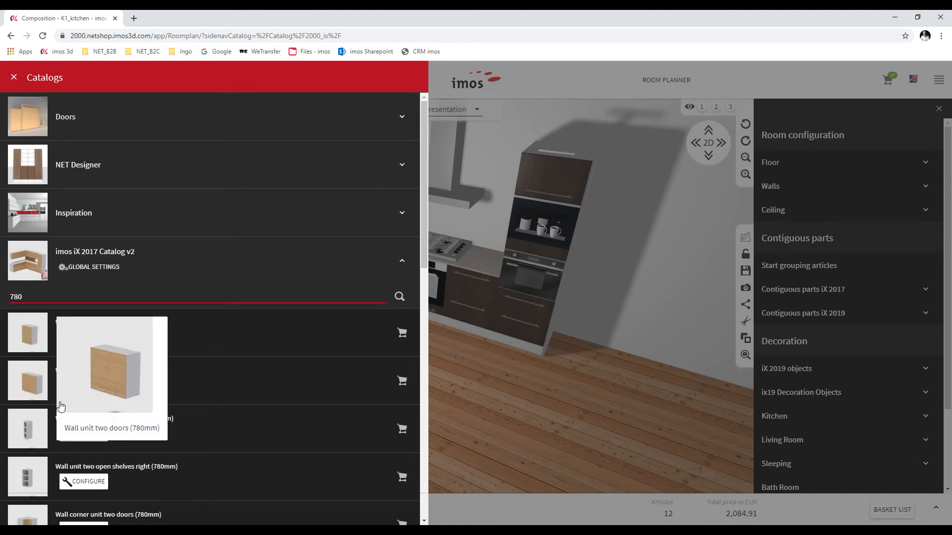
pyautogui.click(84, 386)
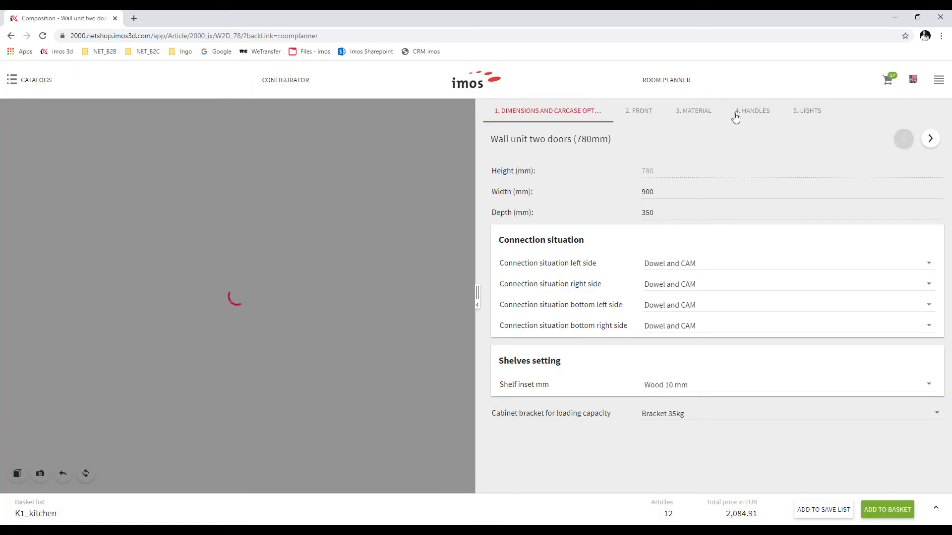
pyautogui.click(639, 112)
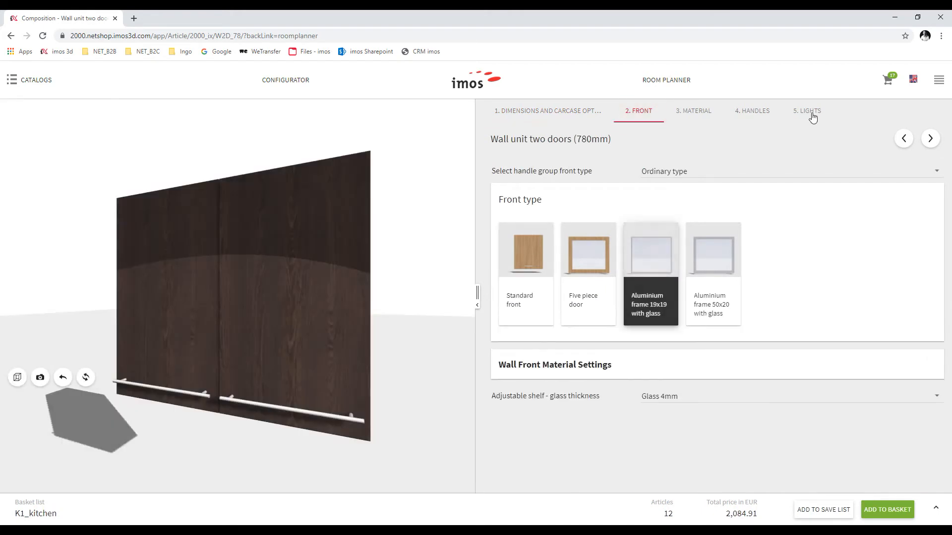
pyautogui.click(808, 113)
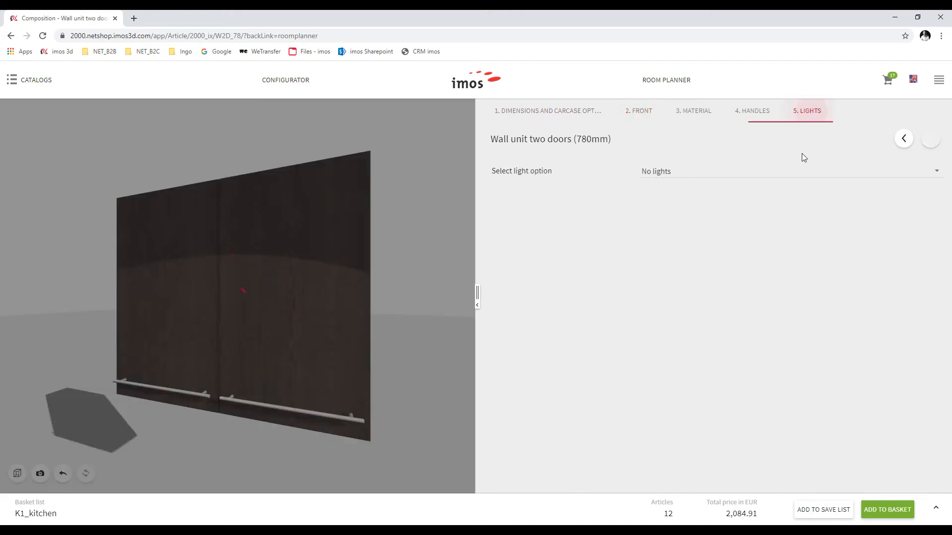
pyautogui.click(671, 180)
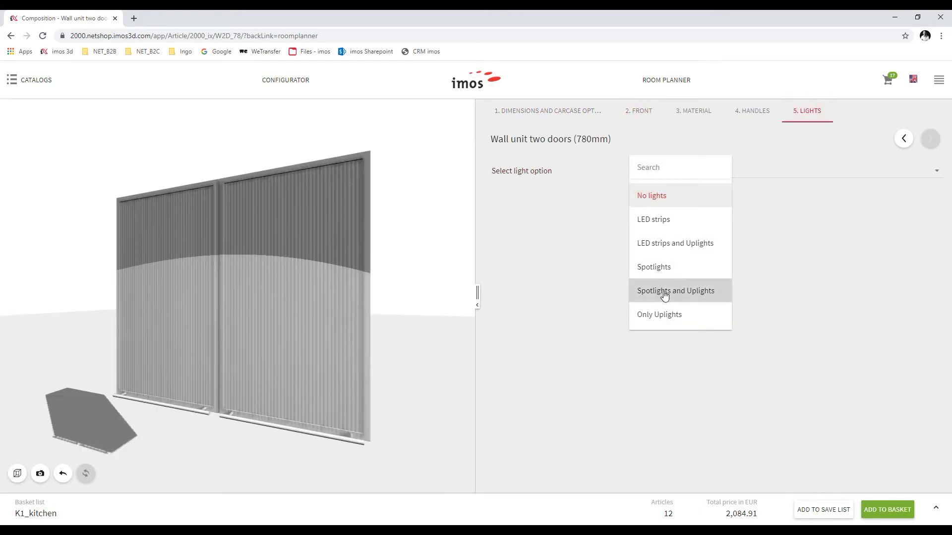
pyautogui.click(664, 294)
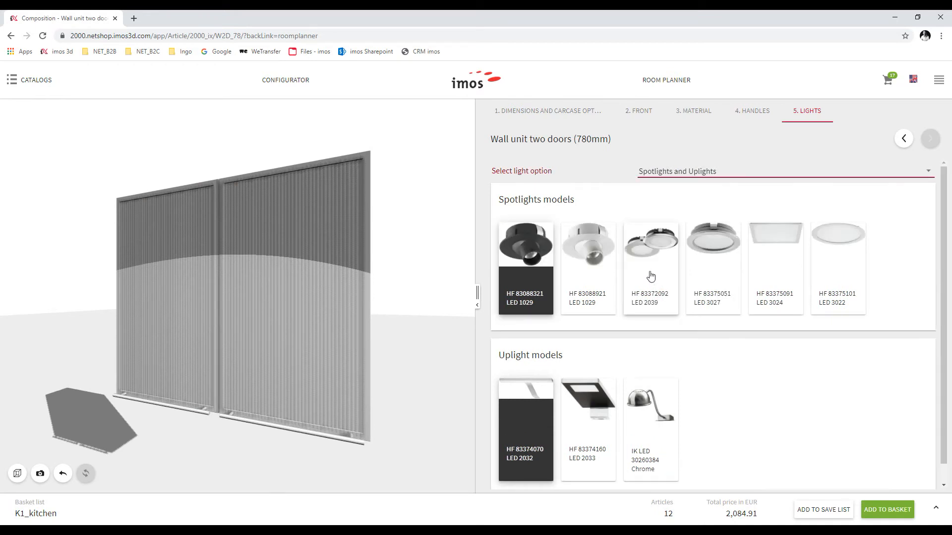
pyautogui.click(887, 511)
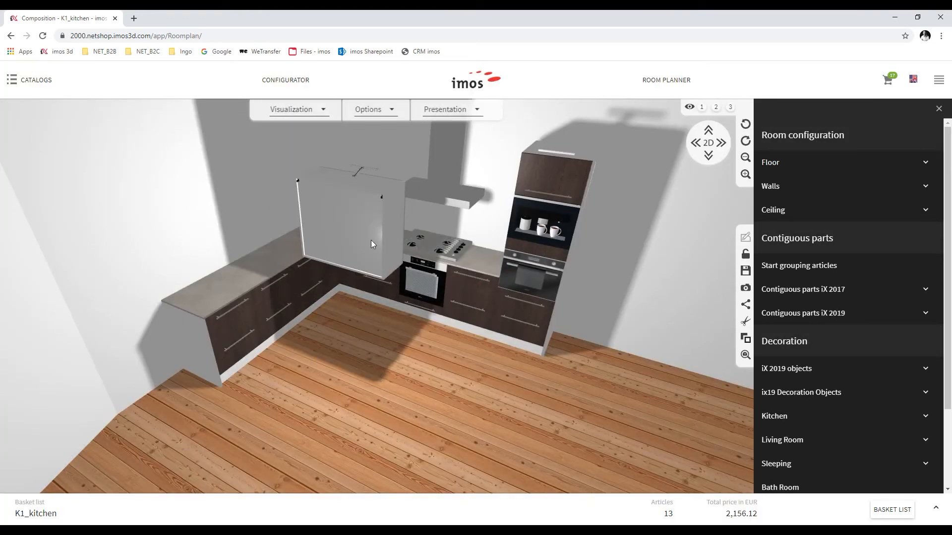
# Set the wall unit's distance from floor to 1550 mm
pyautogui.click(371, 240)
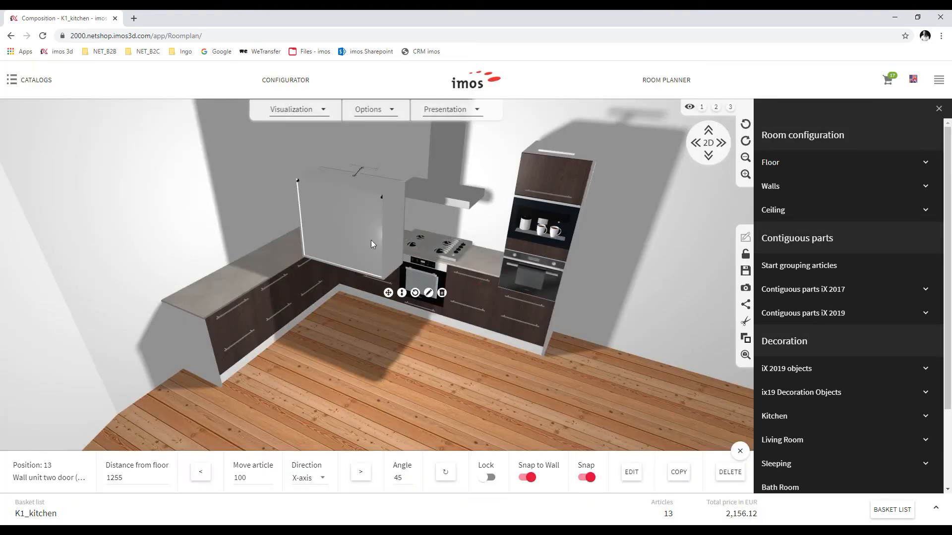
pyautogui.doubleClick(129, 477)
pyautogui.write('1')
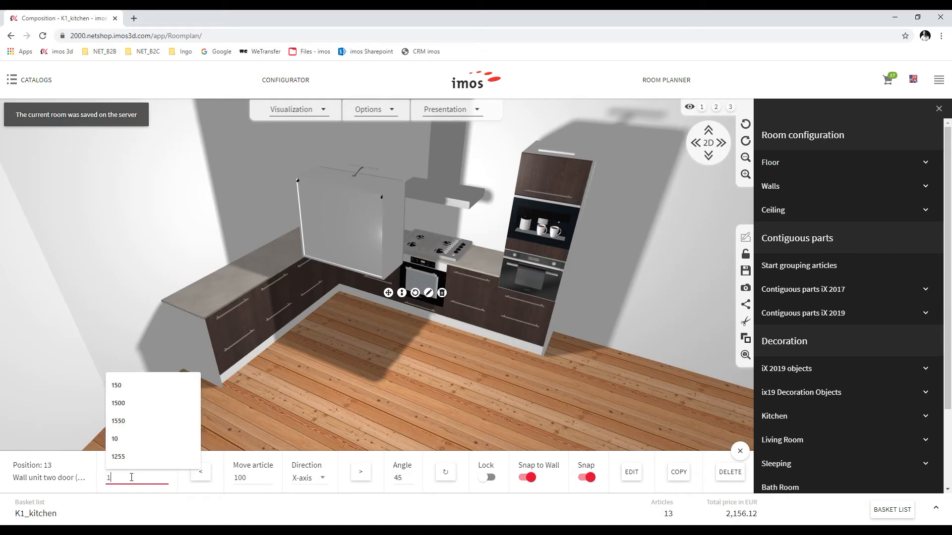
pyautogui.write('550')
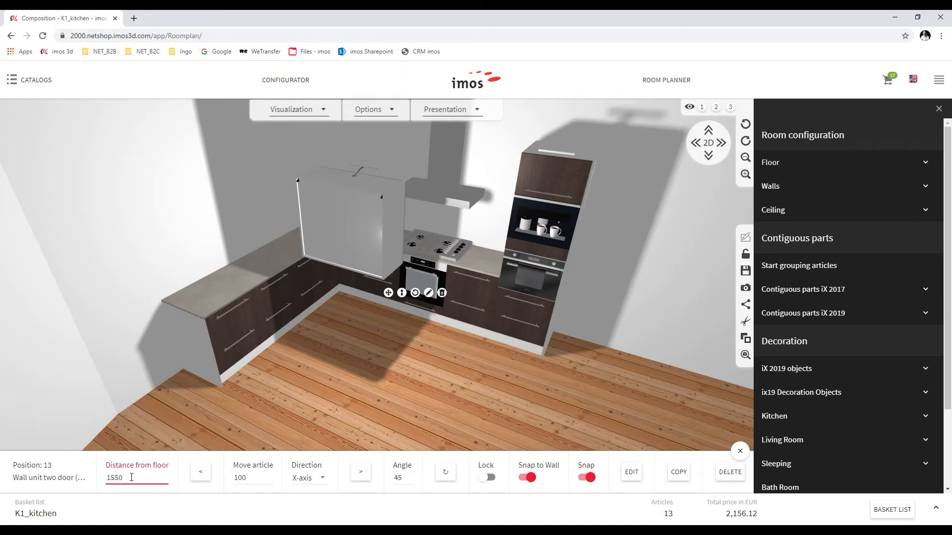
pyautogui.press('Return')
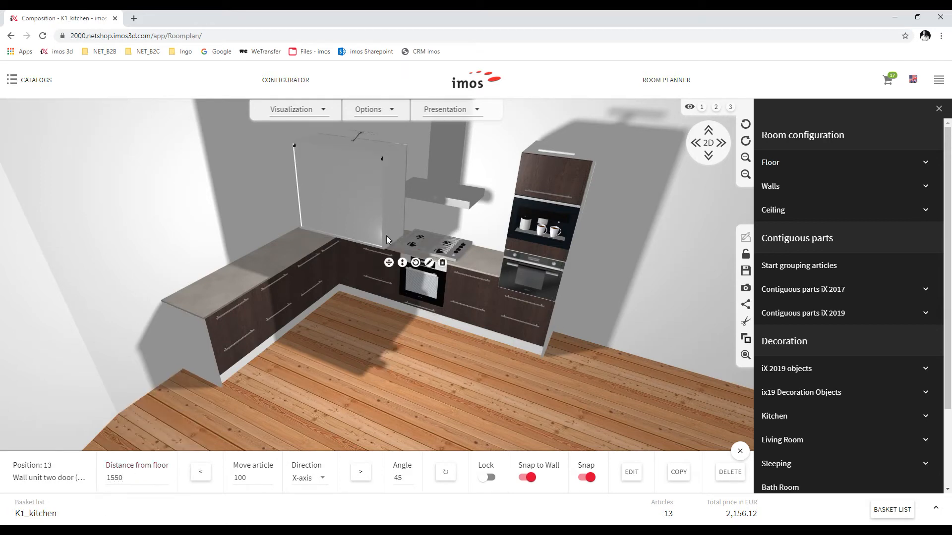
# Reposition the wall unit along the back wall
pyautogui.click(388, 263)
pyautogui.click(376, 212)
pyautogui.click(389, 263)
pyautogui.moveTo(344, 213); pyautogui.dragTo(229, 174)
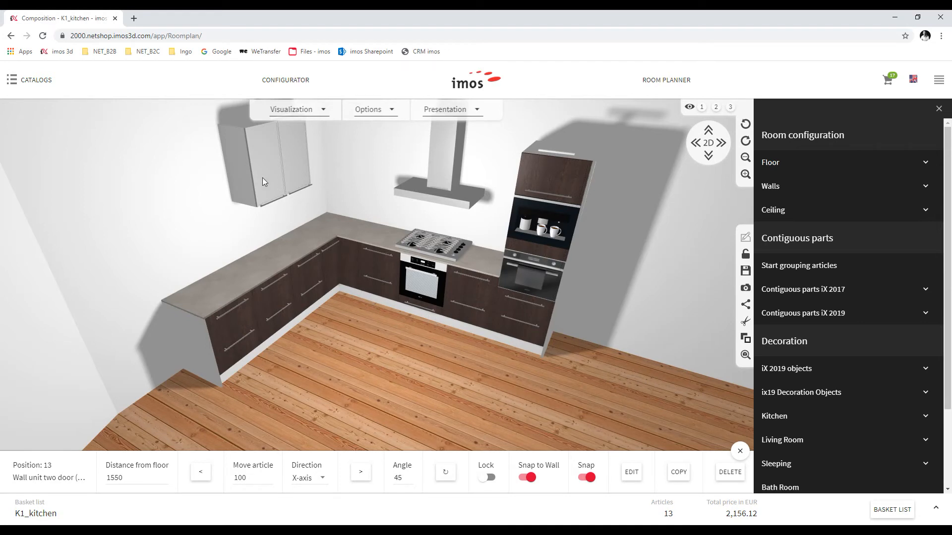
pyautogui.moveTo(249, 190); pyautogui.dragTo(283, 221)
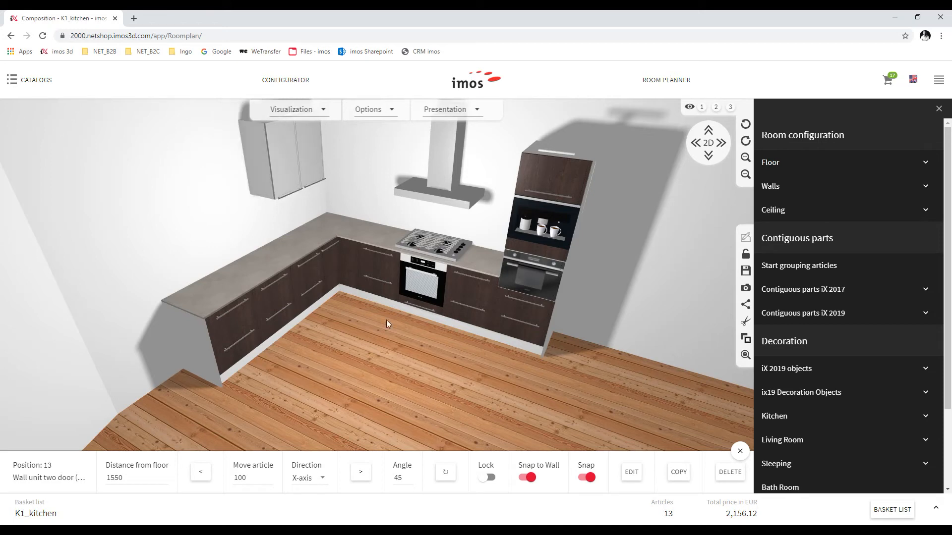
# Copy the wall unit onto the left wall
pyautogui.click(683, 474)
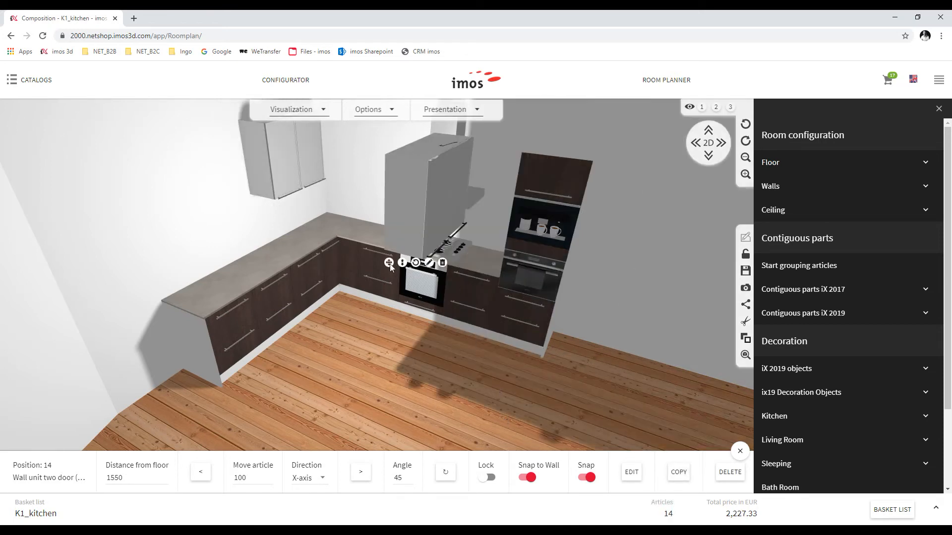
pyautogui.moveTo(405, 225); pyautogui.dragTo(196, 224)
pyautogui.click(31, 80)
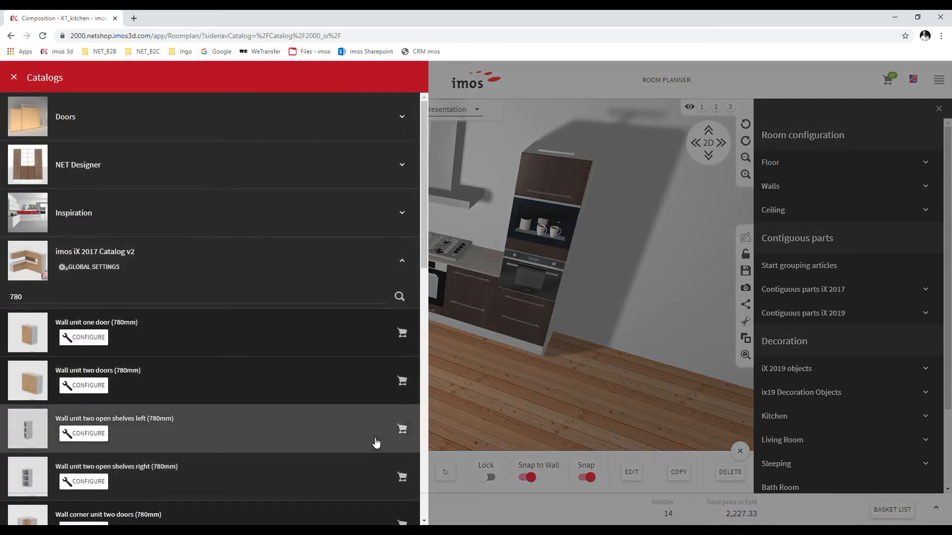
# Hang a 'Wall unit two open shelves left (780mm)' at the left wall's end, 1550 mm up
pyautogui.click(402, 430)
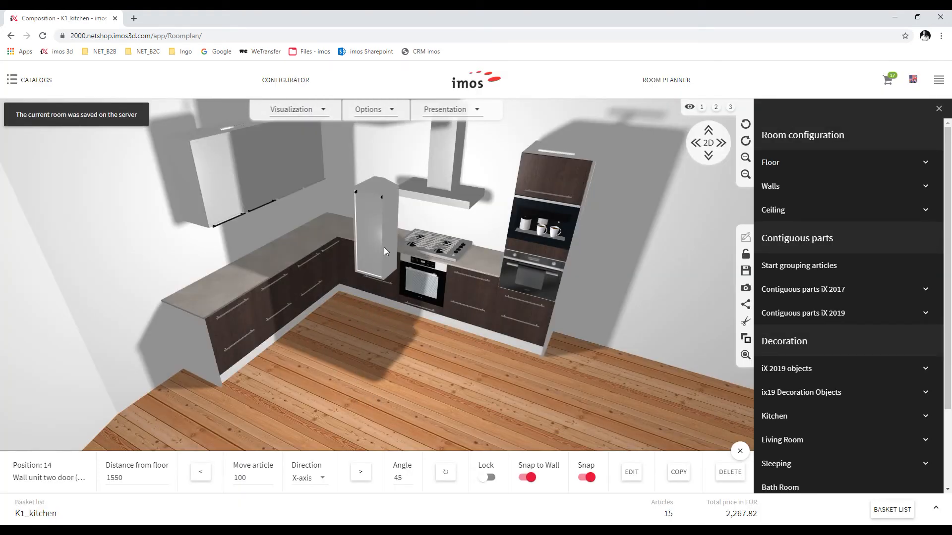
pyautogui.click(387, 287)
pyautogui.moveTo(388, 293); pyautogui.dragTo(130, 240)
pyautogui.doubleClick(137, 479)
pyautogui.write('1550')
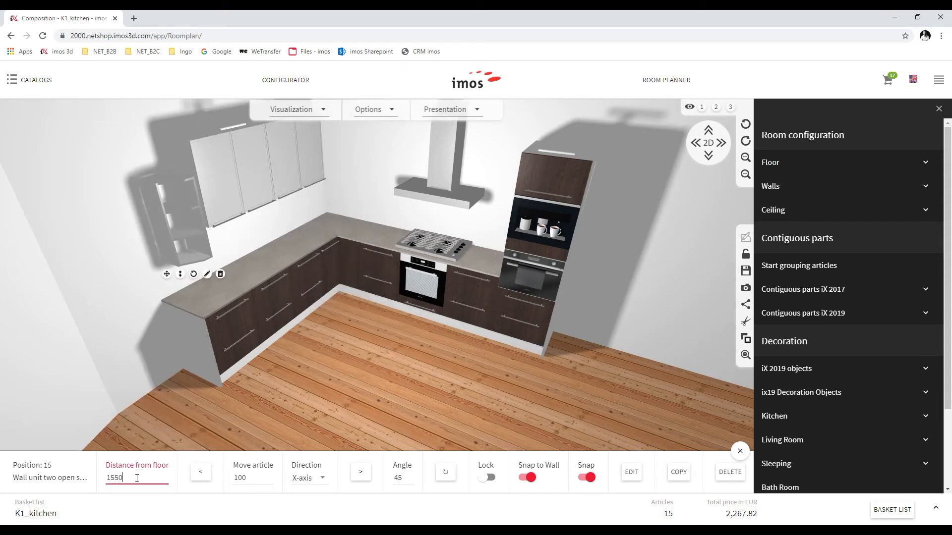
pyautogui.click(157, 246)
pyautogui.click(160, 226)
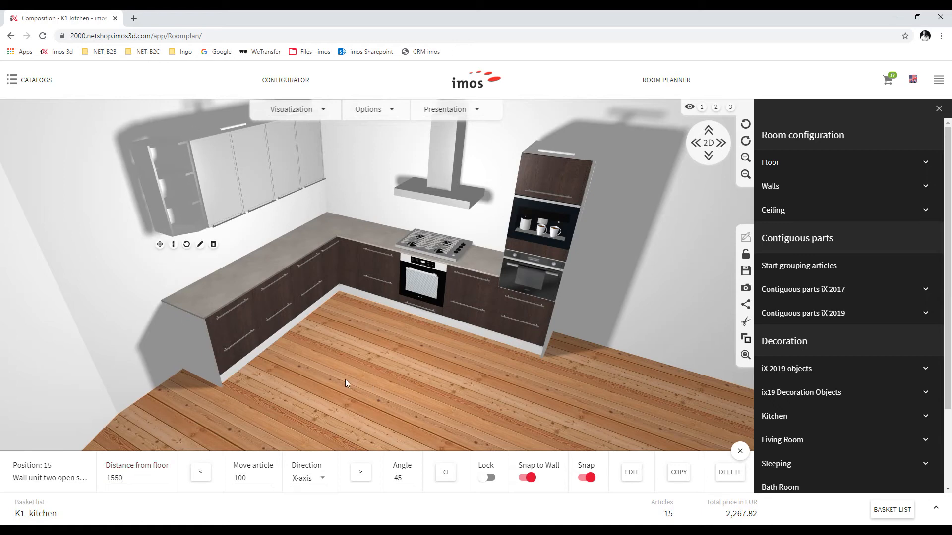
pyautogui.click(418, 377)
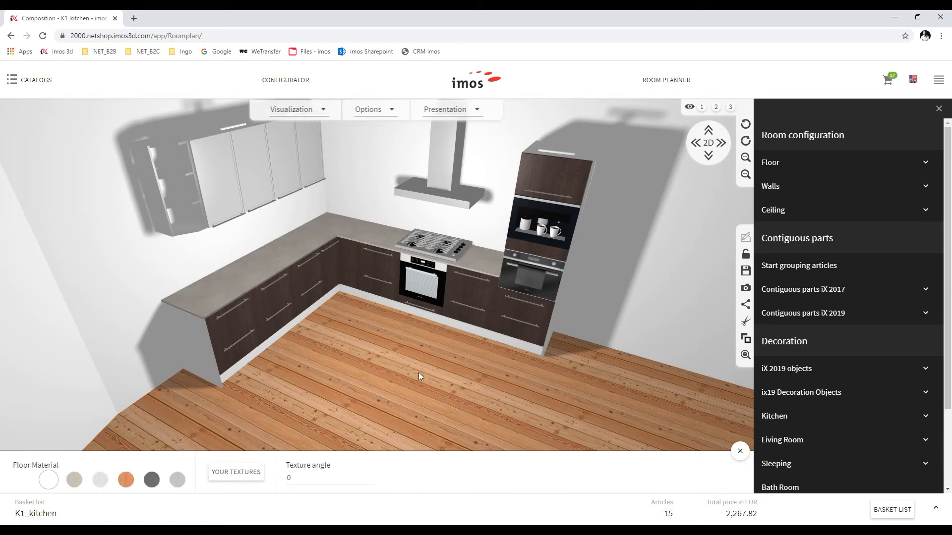
# Tint the back wall grey
pyautogui.click(684, 263)
pyautogui.click(94, 479)
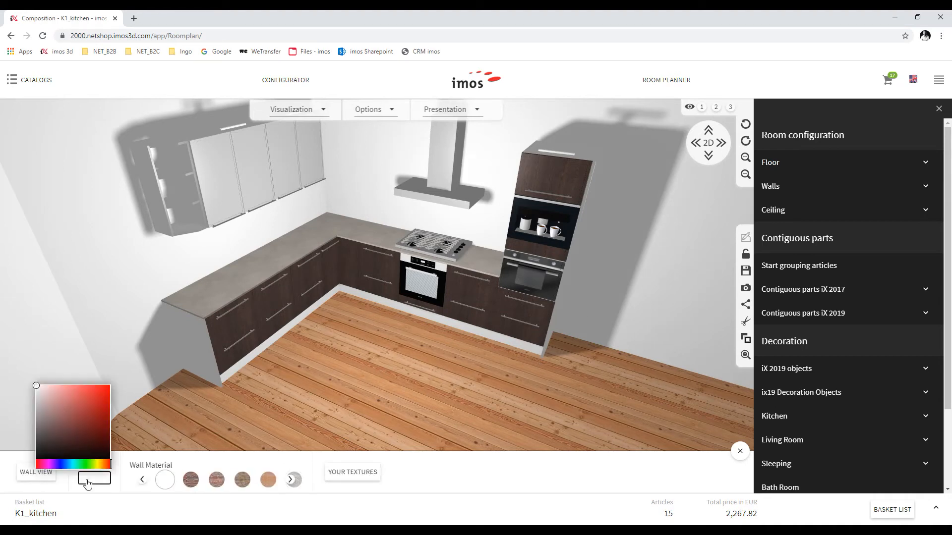
pyautogui.click(39, 411)
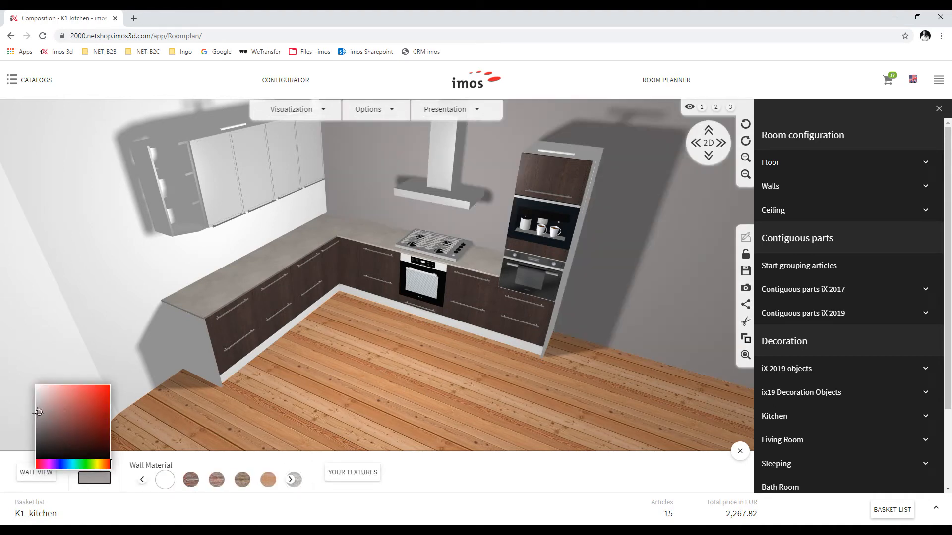
# Paint the left wall a pale cream-yellow
pyautogui.click(117, 294)
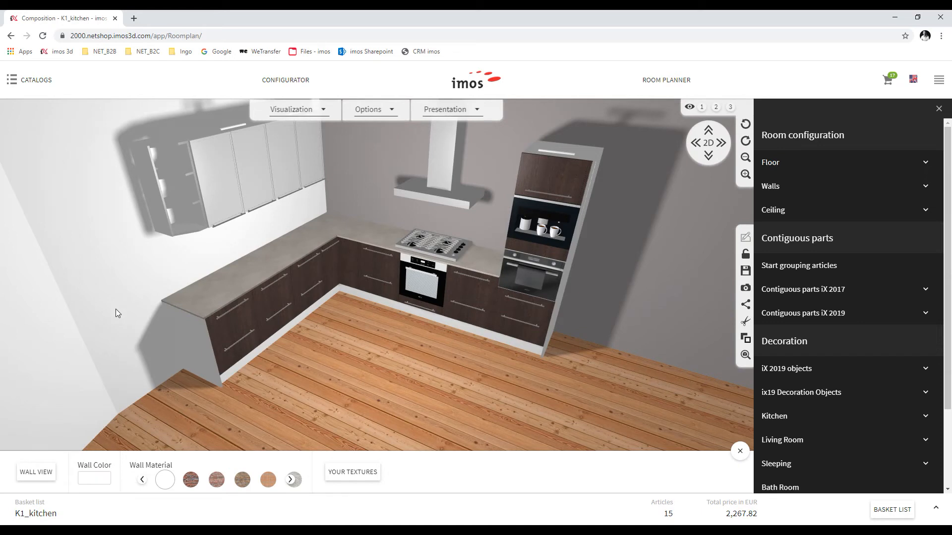
pyautogui.click(95, 479)
pyautogui.moveTo(98, 465); pyautogui.dragTo(102, 464)
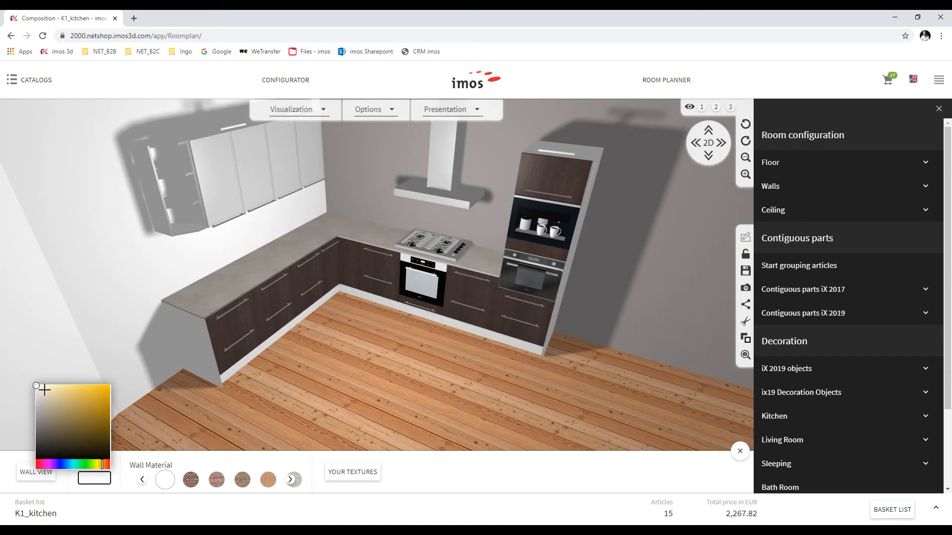
pyautogui.click(44, 390)
pyautogui.click(306, 414)
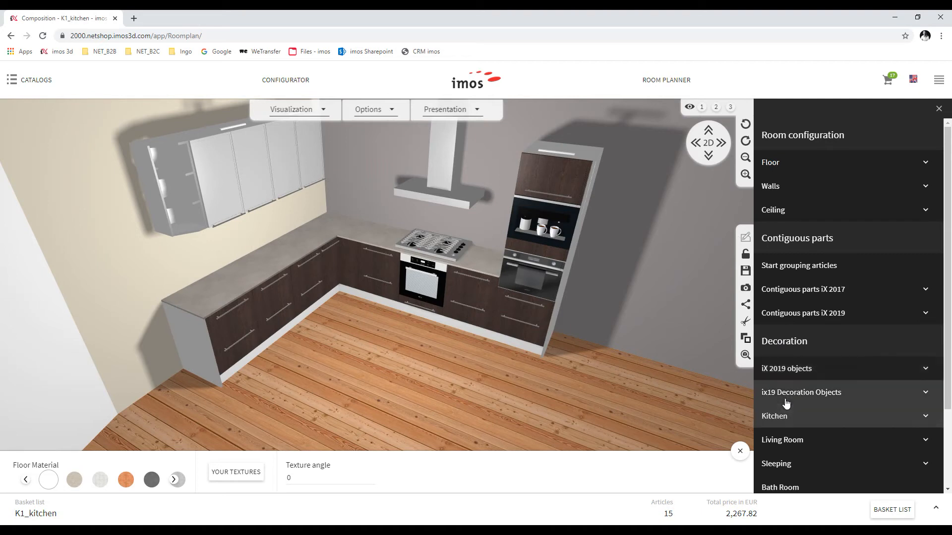
# Switch the room to the 2D top-down floor plan
pyautogui.scroll(-2, 800, 340)
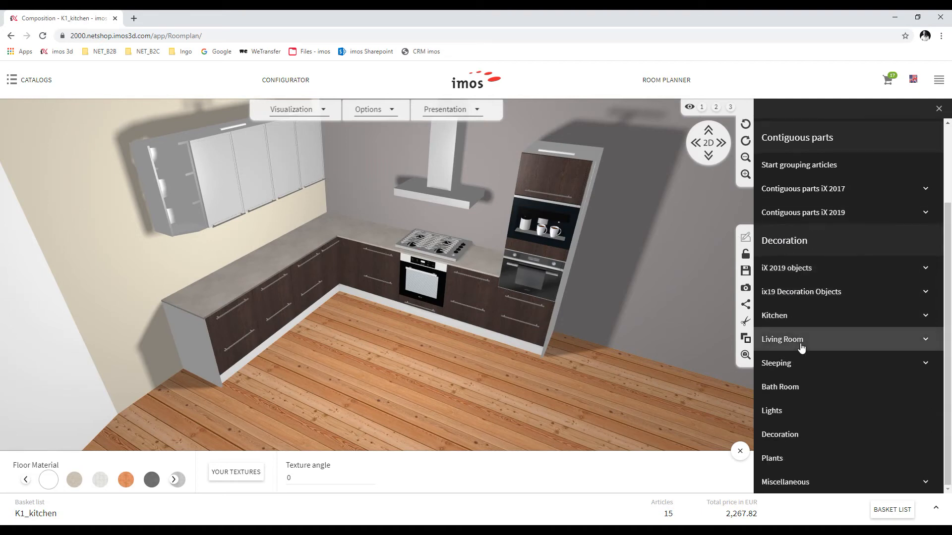
pyautogui.click(708, 143)
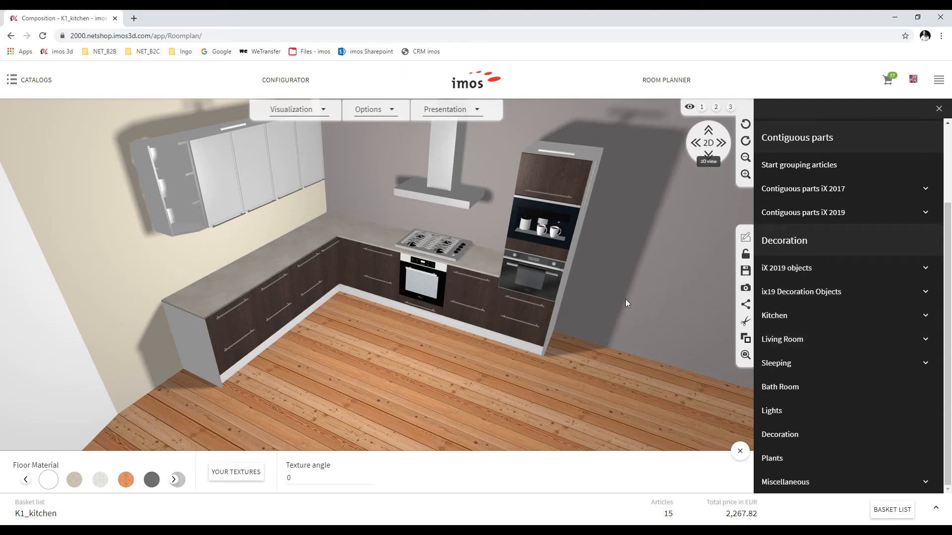
pyautogui.click(28, 82)
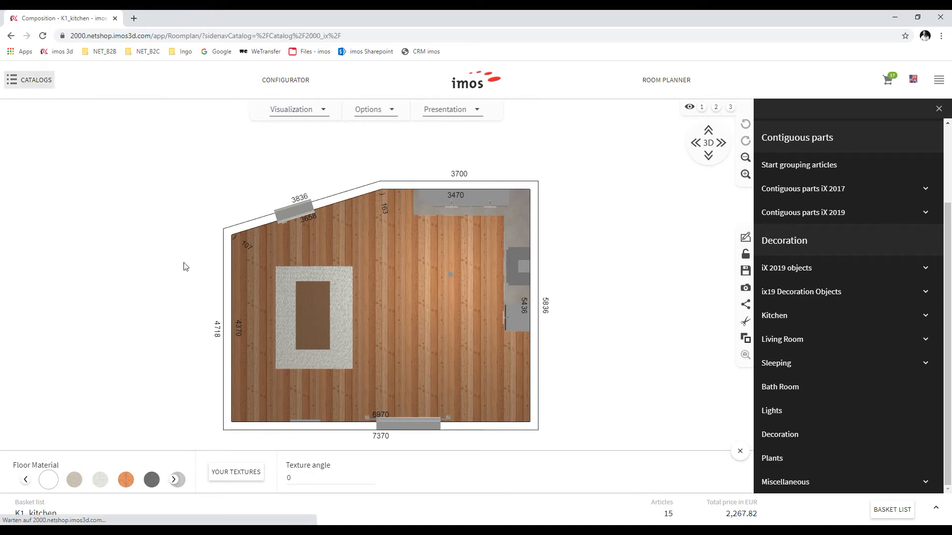
# Search catalogs for 'sink', configure the one-drawer base unit with Duravit white sink, and add it
pyautogui.click(43, 297)
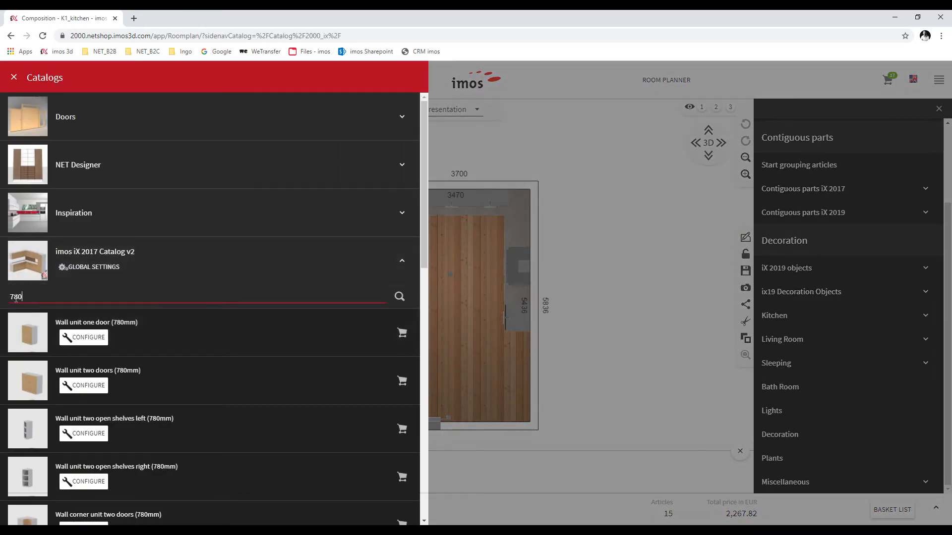
pyautogui.write('sink')
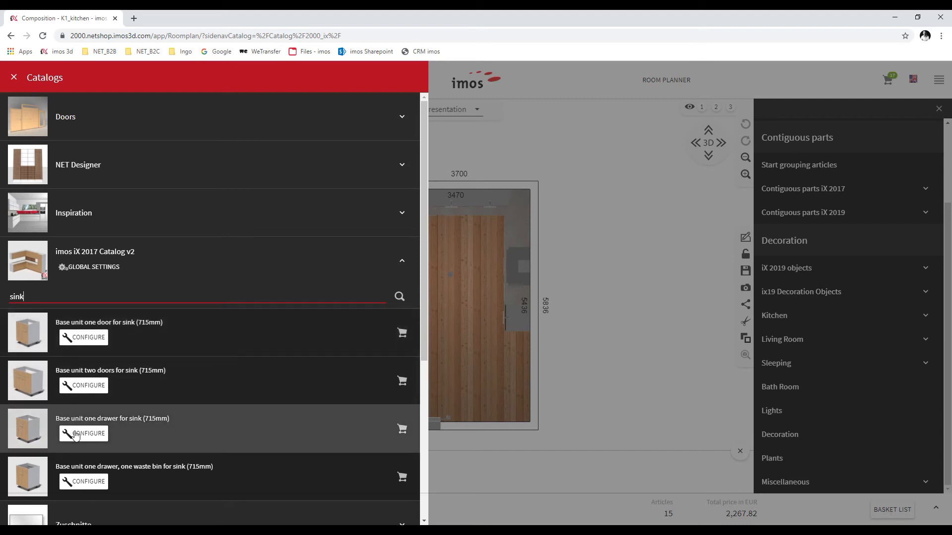
pyautogui.click(78, 434)
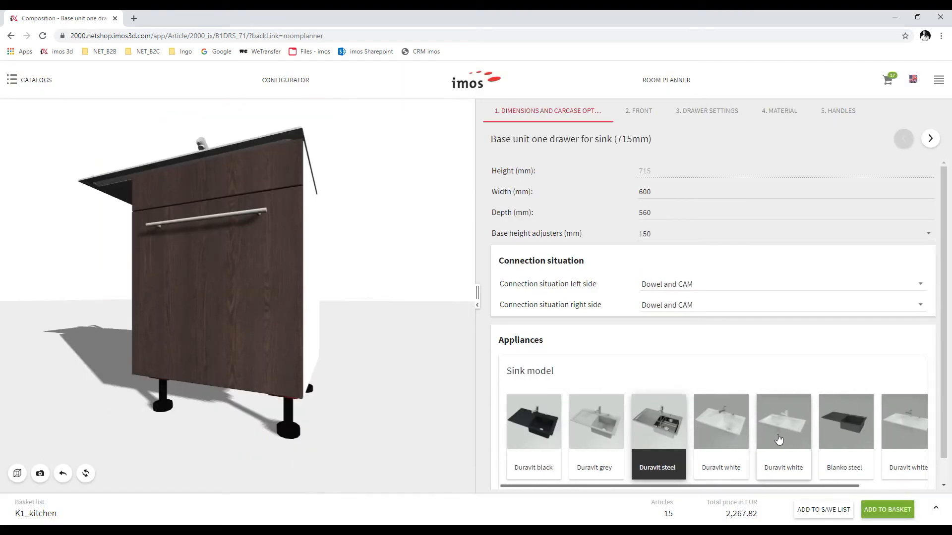
pyautogui.click(916, 421)
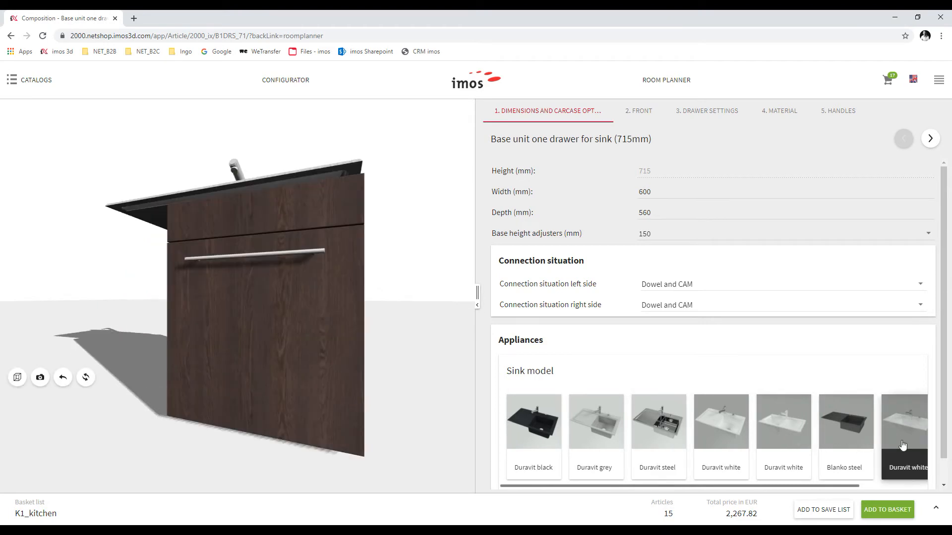
pyautogui.click(896, 513)
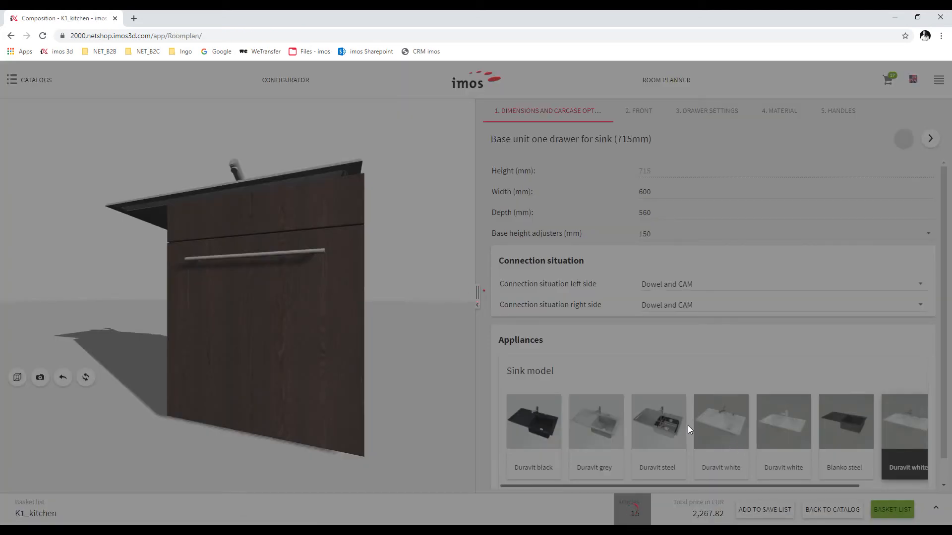
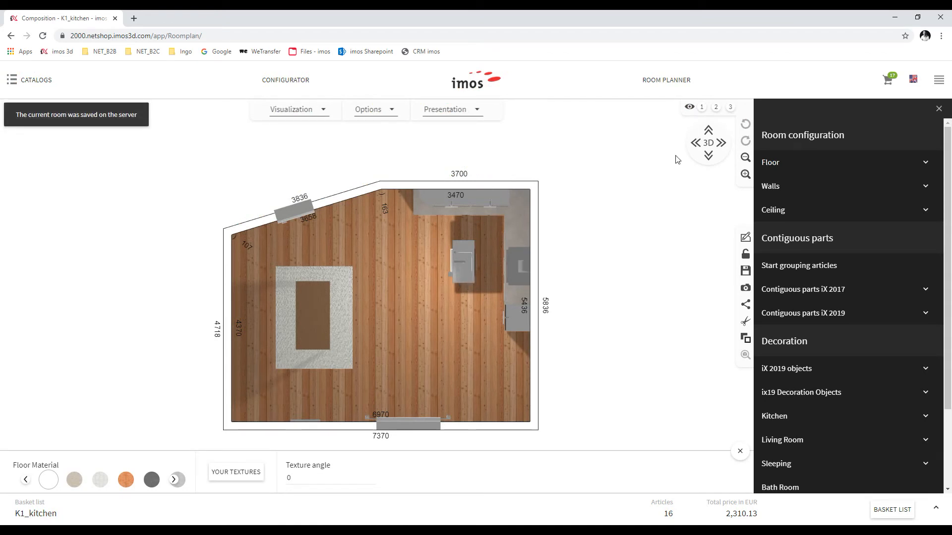
# In 3D view, drag the sink base cabinet out into the room as an island
pyautogui.click(708, 143)
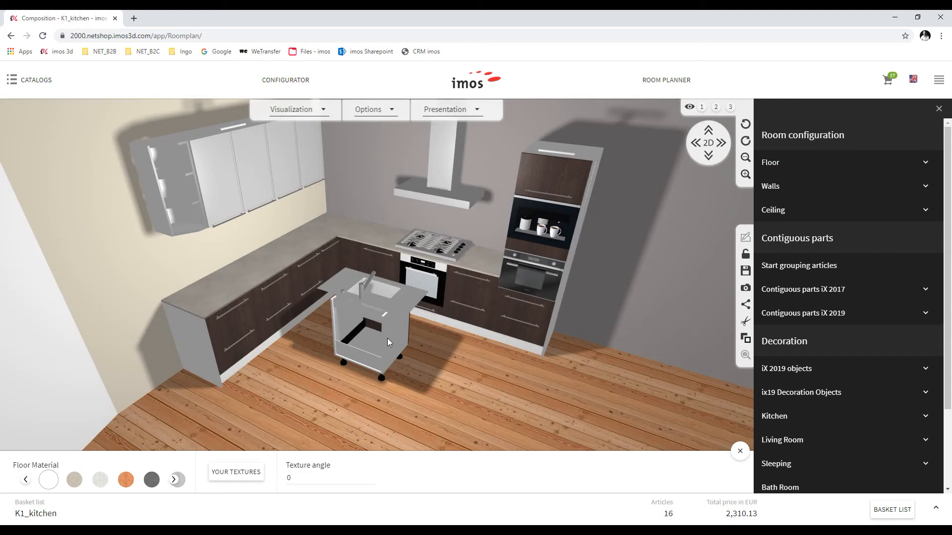
pyautogui.click(386, 338)
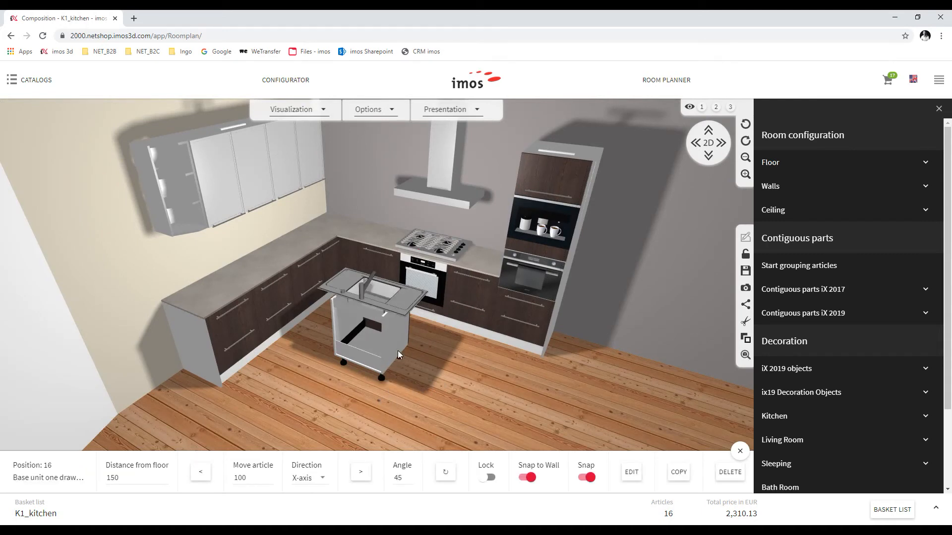
pyautogui.moveTo(412, 361)
pyautogui.mouseDown()
pyautogui.moveTo(454, 381)
pyautogui.moveTo(443, 380)
pyautogui.mouseUp()
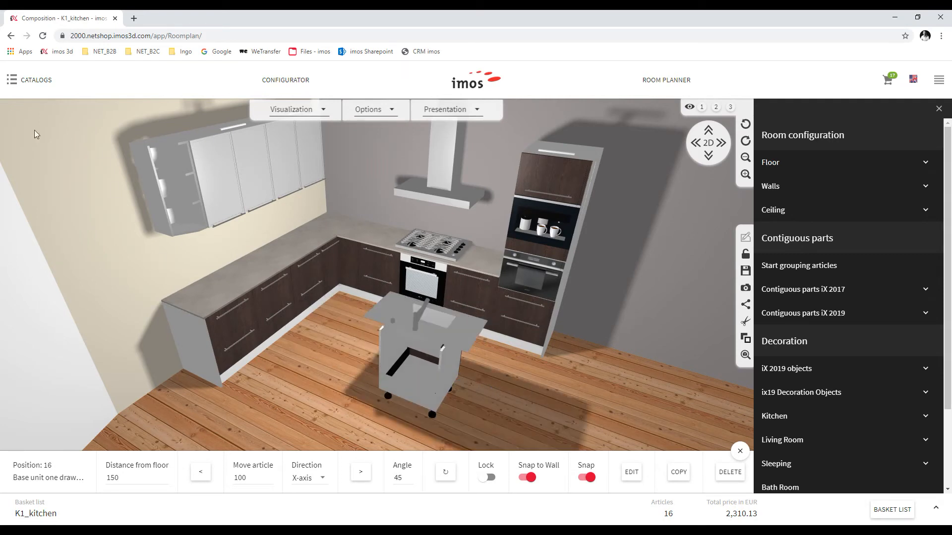
# Move a two-drawer base unit beside the sink island and return to the 2D plan
pyautogui.click(271, 312)
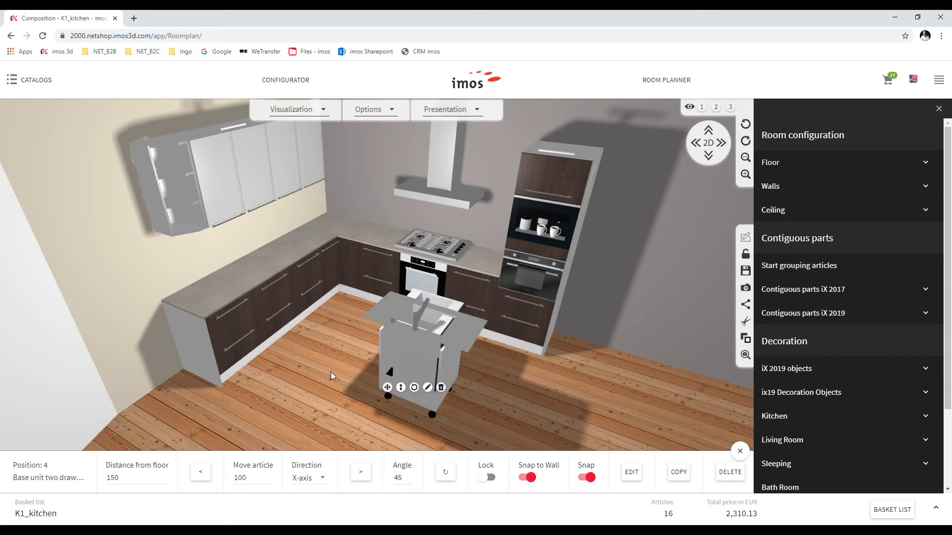
pyautogui.click(388, 387)
pyautogui.click(459, 308)
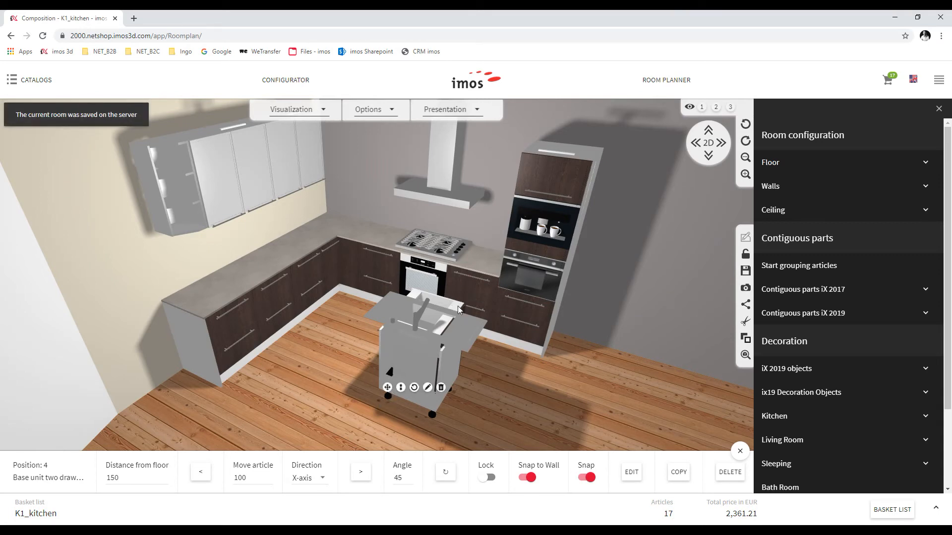
pyautogui.click(387, 388)
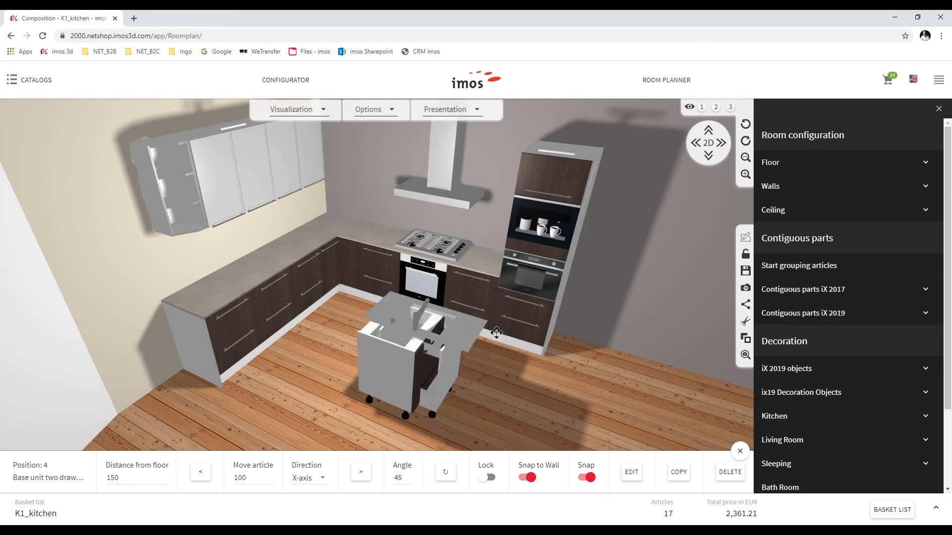
pyautogui.click(564, 359)
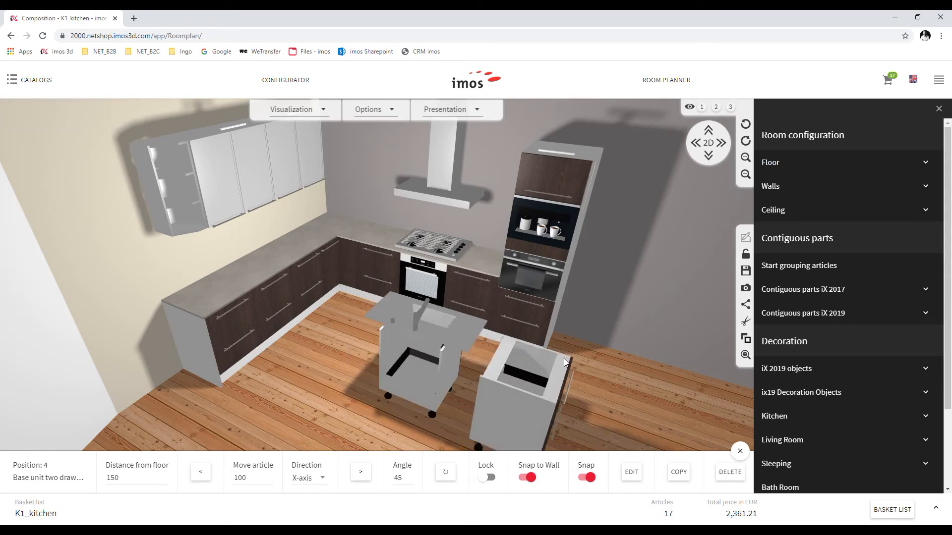
pyautogui.click(707, 143)
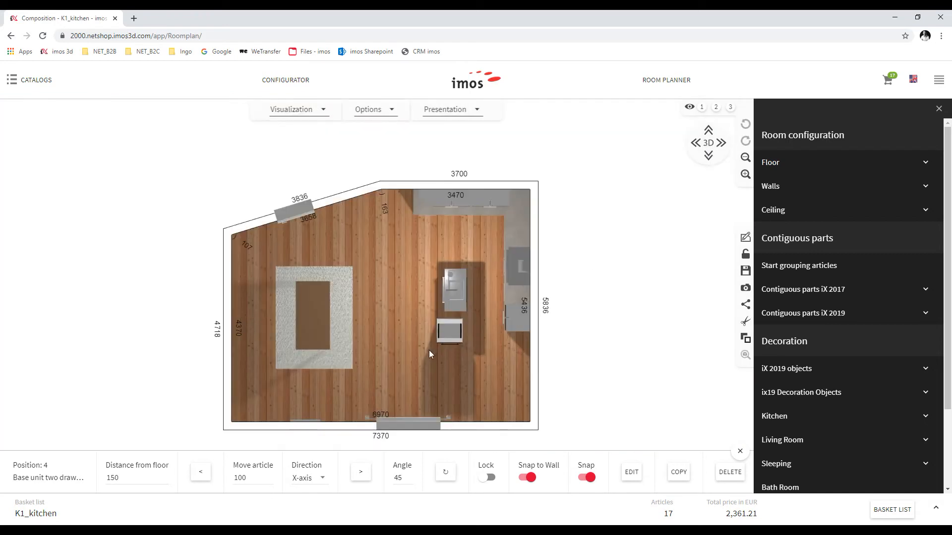
pyautogui.click(439, 339)
# Move the base unit to the island's upper end and nudge it tight against the island
pyautogui.moveTo(441, 335); pyautogui.dragTo(450, 352)
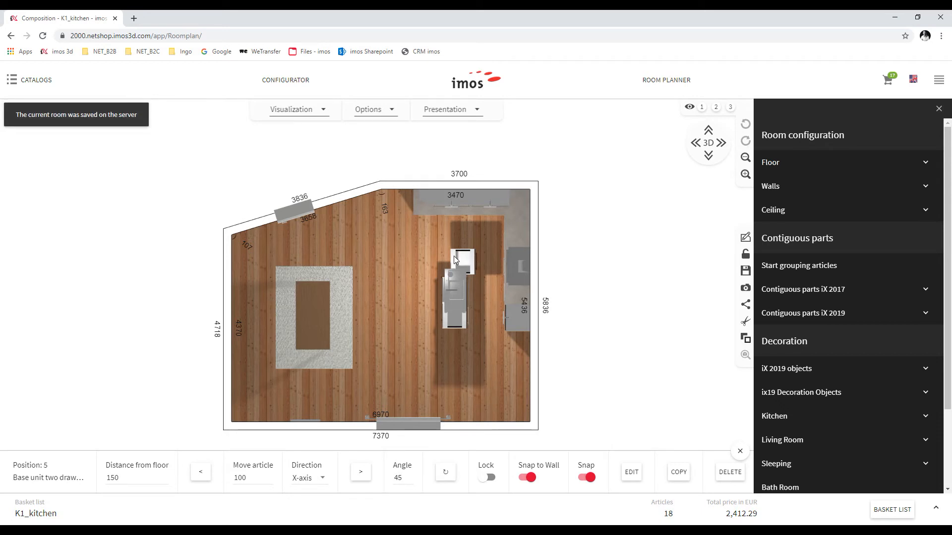
pyautogui.scroll(2, 462, 260)
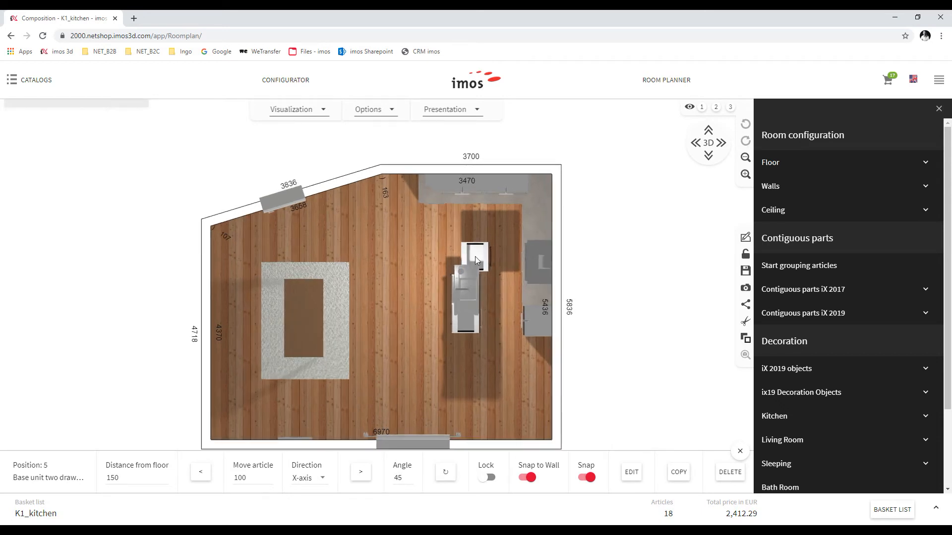
pyautogui.click(474, 254)
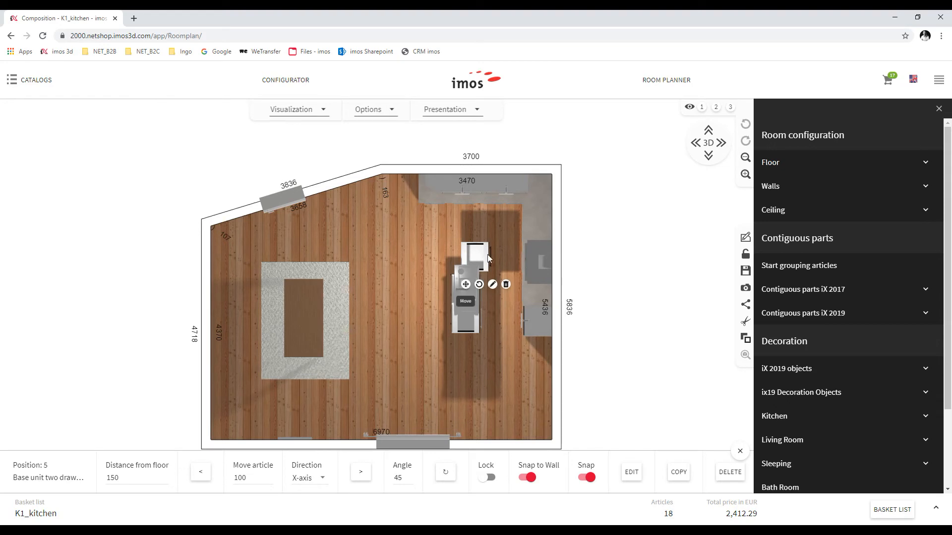
pyautogui.moveTo(487, 255); pyautogui.dragTo(476, 257)
pyautogui.click(28, 80)
# Search '2dr' and give the two-drawer base unit Uni colors Grey dark HighGloss drawer fronts
pyautogui.click(40, 299)
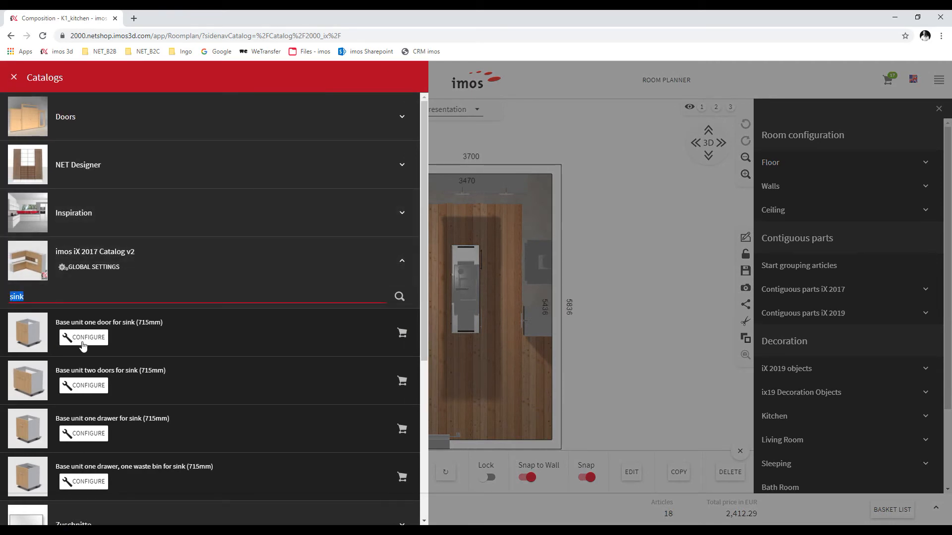
pyautogui.write('2dr')
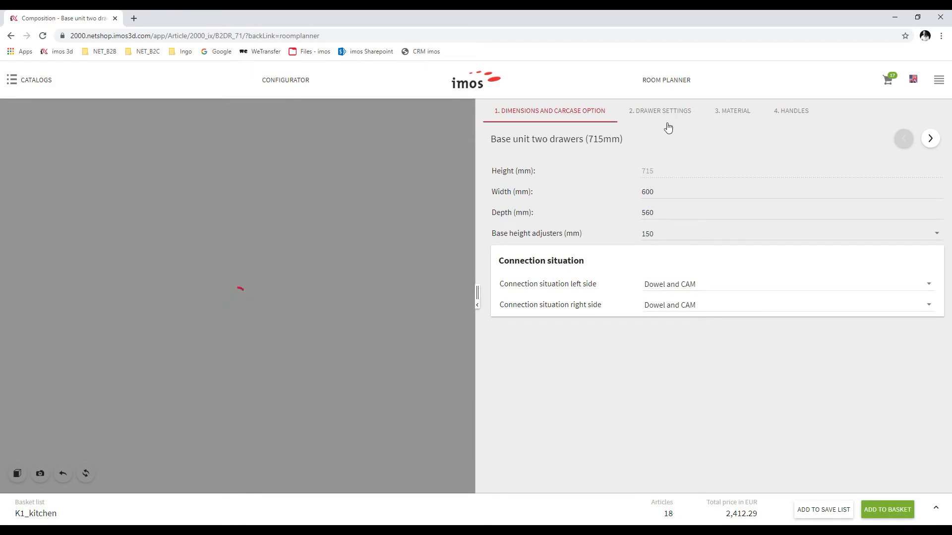
pyautogui.click(652, 115)
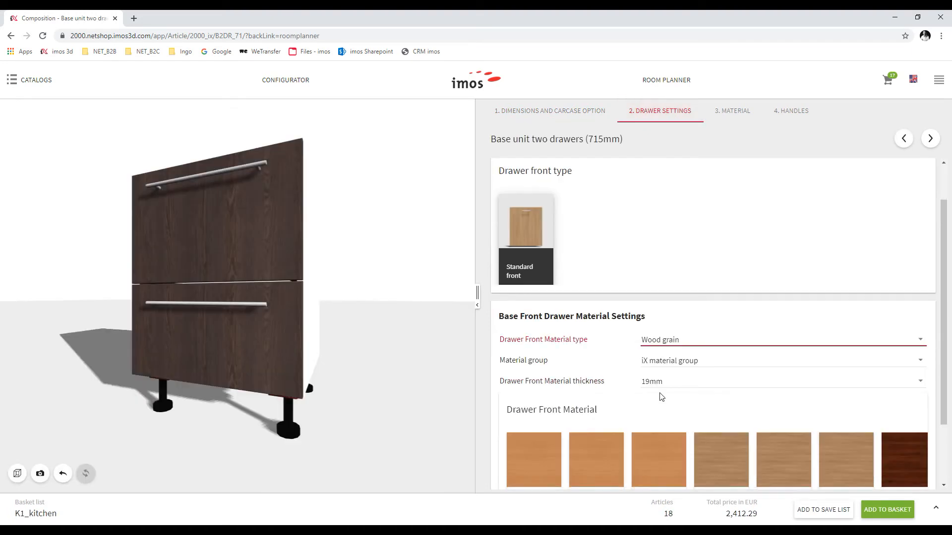
pyautogui.click(659, 392)
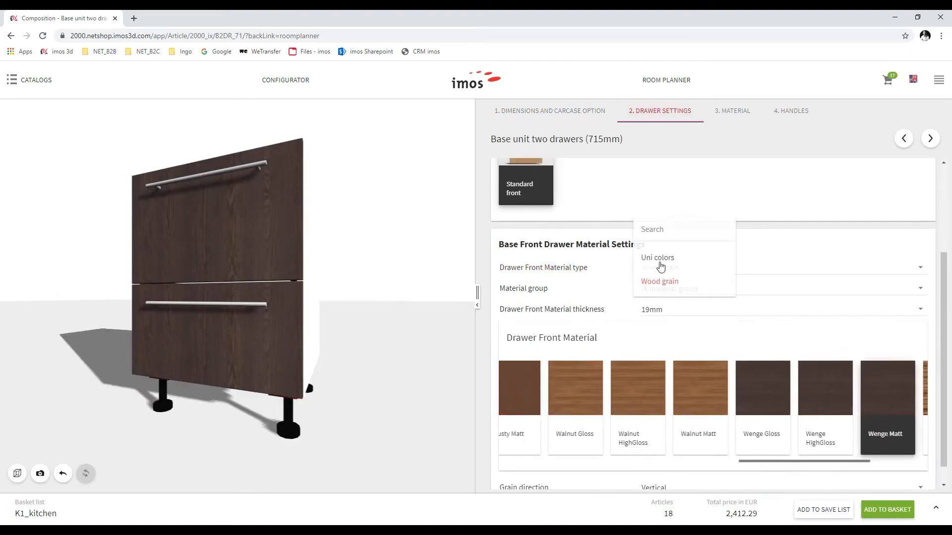
pyautogui.click(661, 270)
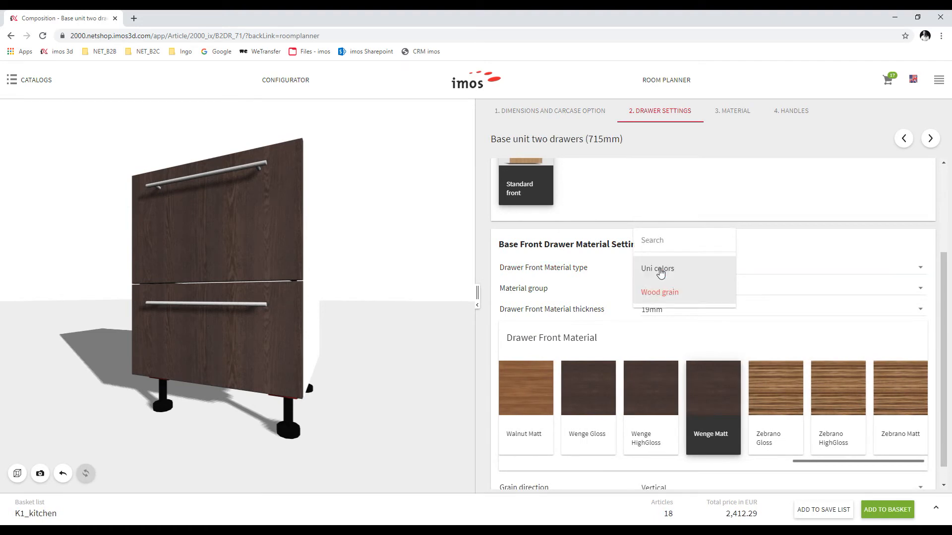
pyautogui.click(660, 270)
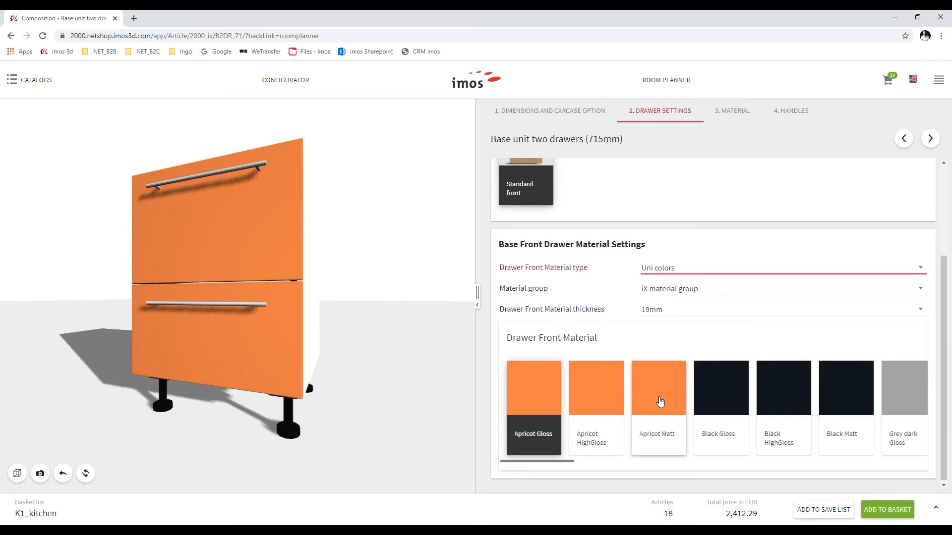
pyautogui.hscroll(10, 660, 402)
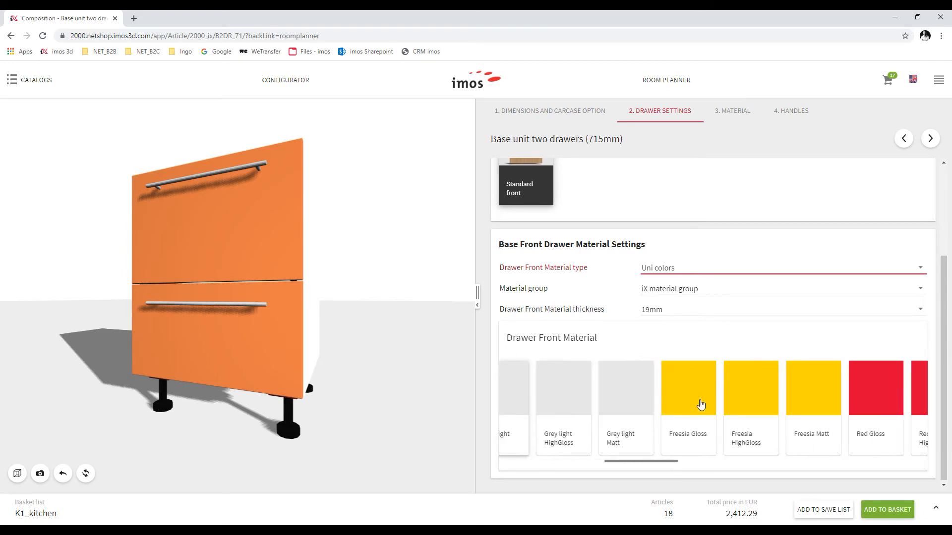
pyautogui.hscroll(-5, 701, 405)
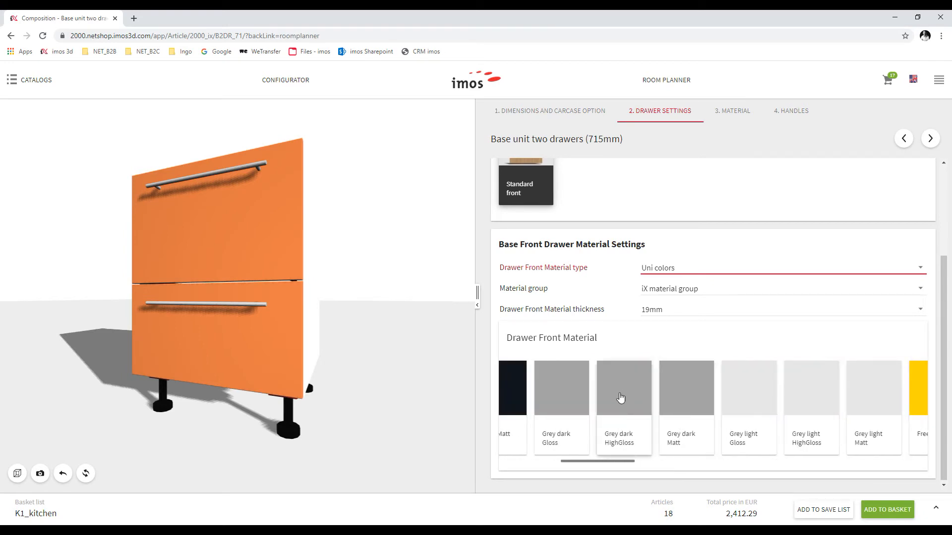
pyautogui.click(628, 399)
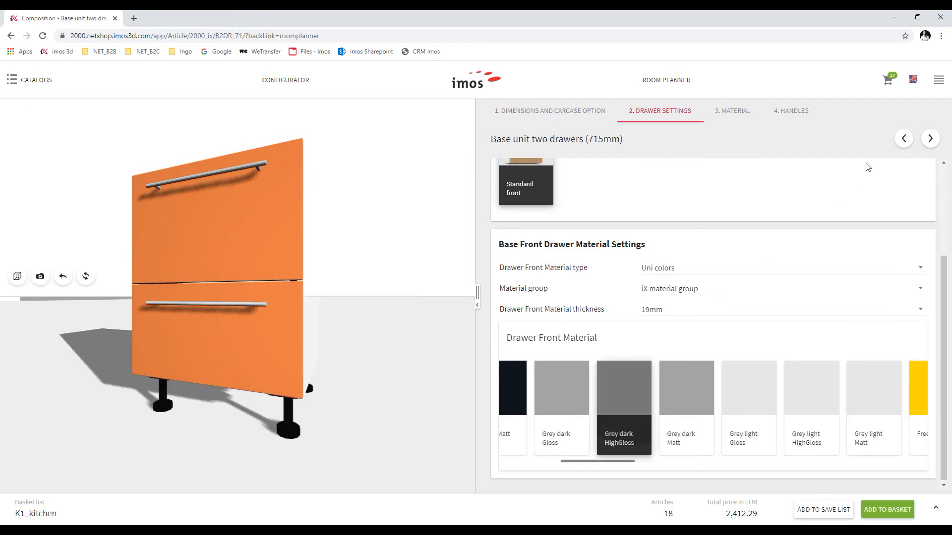
# Set the unit's width to 900 mm and add it to the basket
pyautogui.click(551, 112)
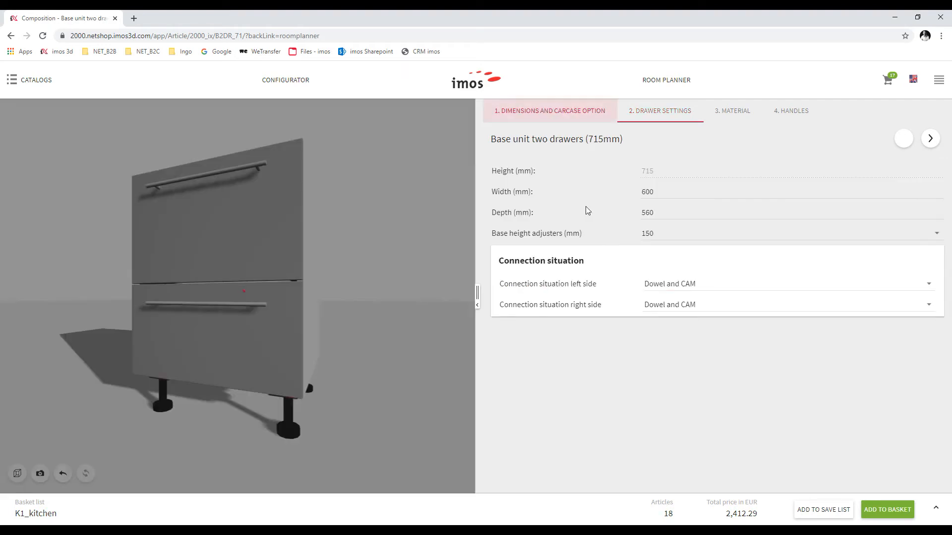
pyautogui.doubleClick(660, 193)
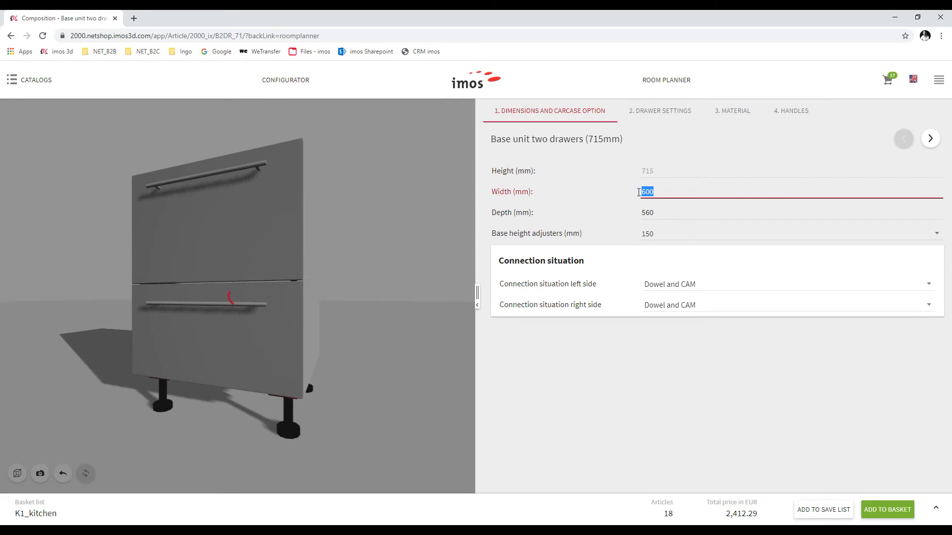
pyautogui.write('9')
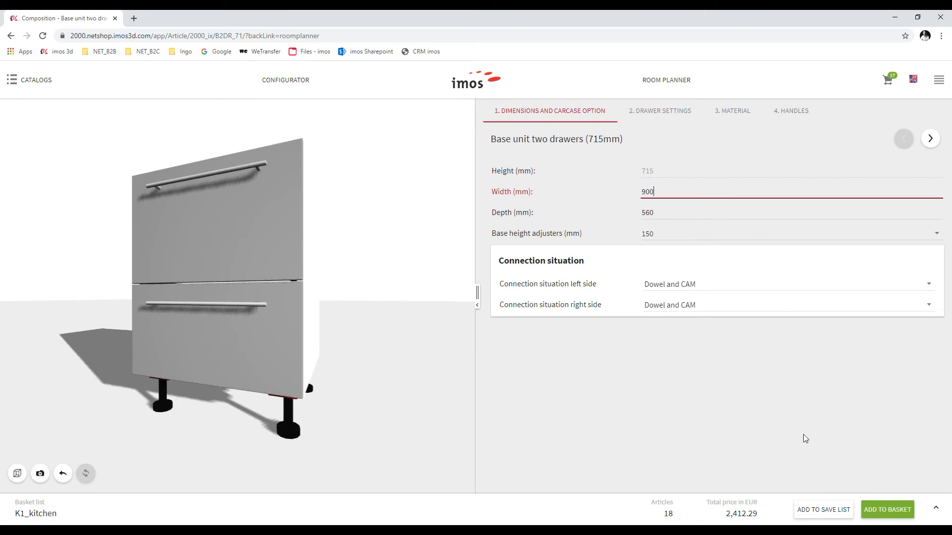
pyautogui.click(890, 510)
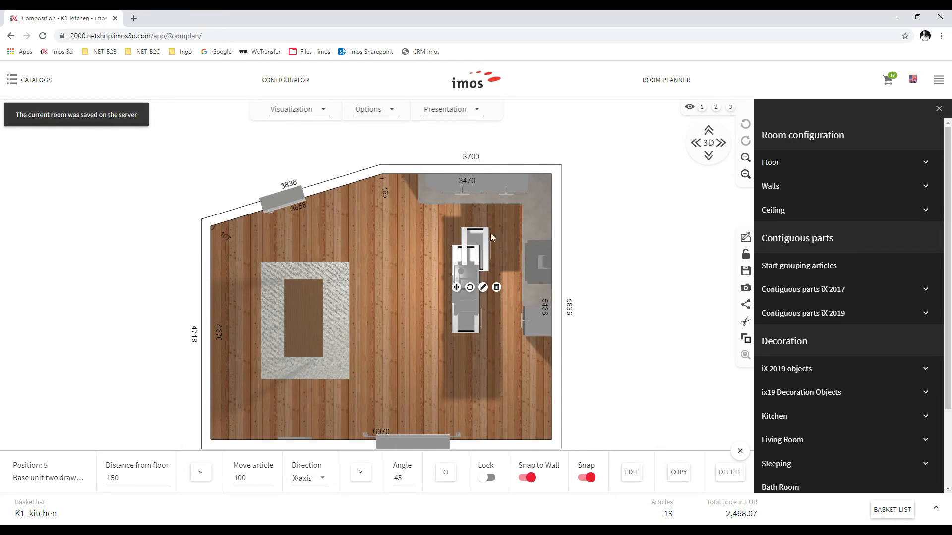
# Drag the new 900 mm drawer unit into place against the island
pyautogui.click(464, 236)
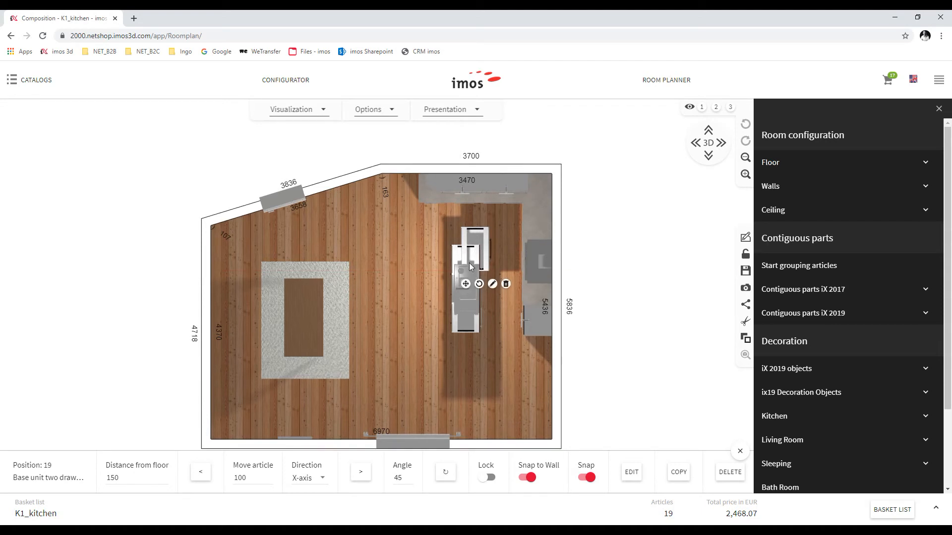
pyautogui.moveTo(464, 233); pyautogui.dragTo(506, 308)
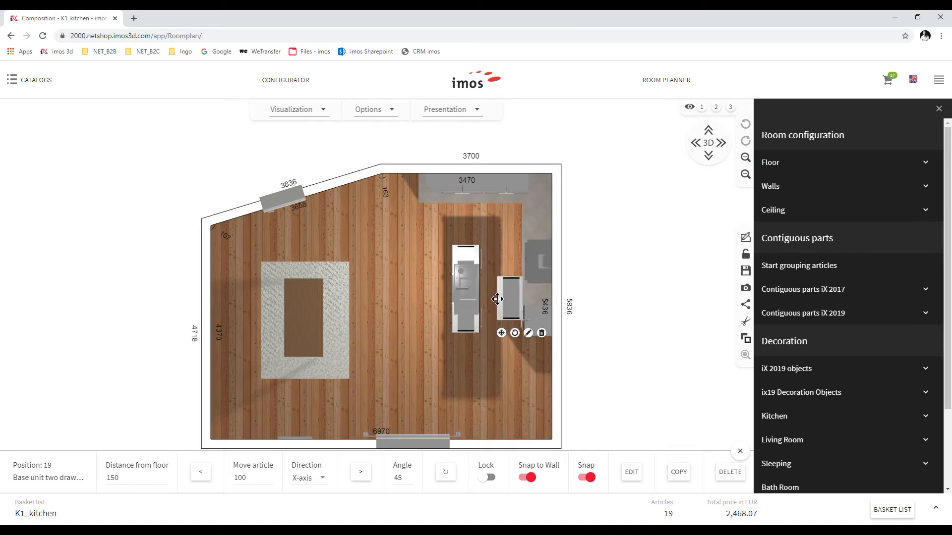
pyautogui.moveTo(493, 300); pyautogui.dragTo(502, 392)
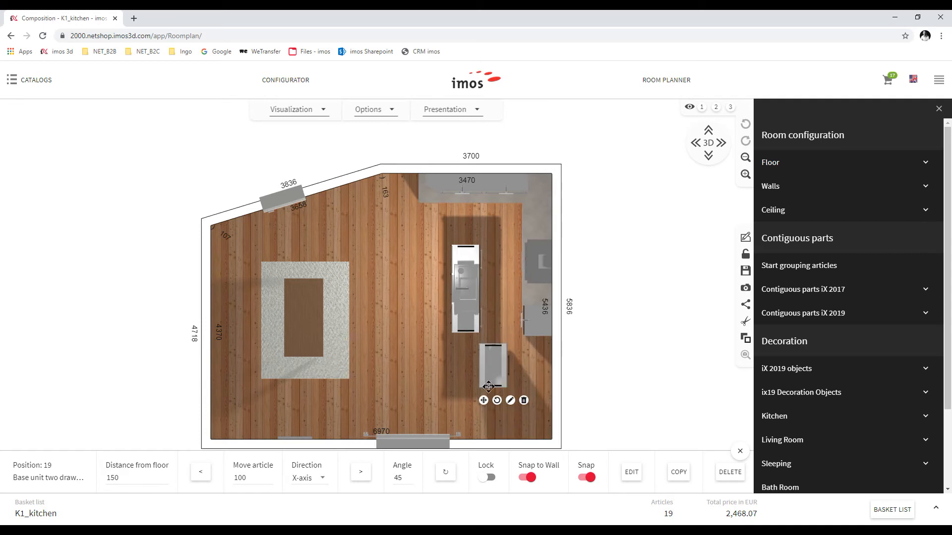
pyautogui.moveTo(505, 374); pyautogui.dragTo(477, 272)
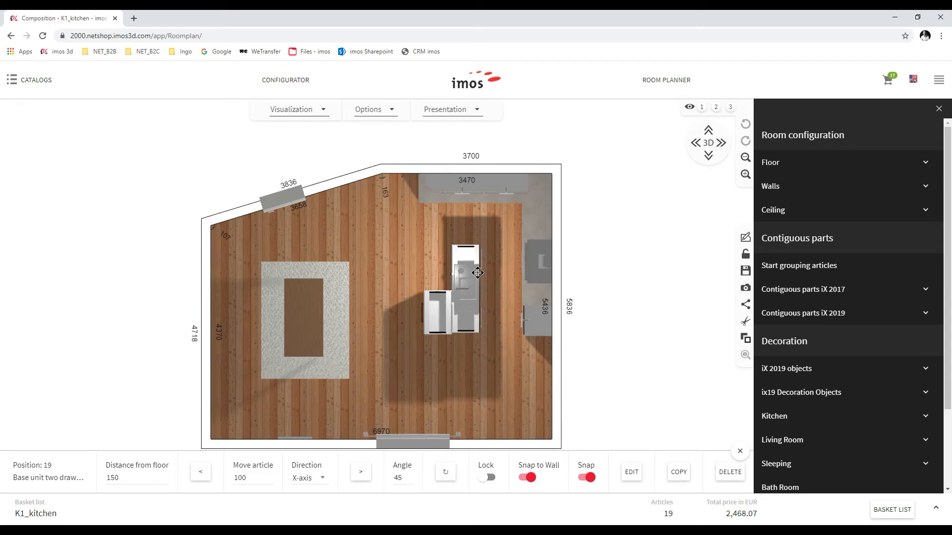
# Copy the drawer unit and set the copy alongside the first one
pyautogui.click(429, 314)
pyautogui.click(679, 472)
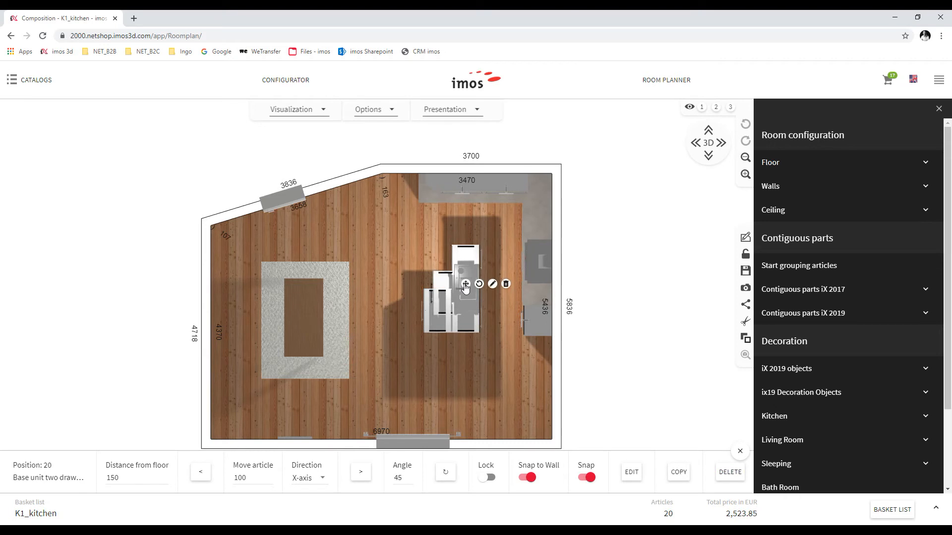
pyautogui.moveTo(464, 286); pyautogui.dragTo(428, 253)
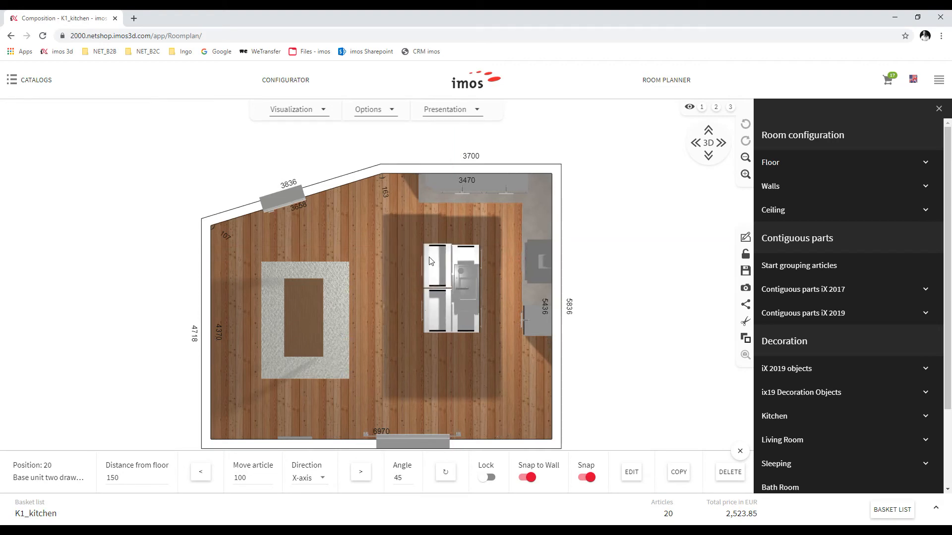
# Switch to 3D, zoom in and orbit to a low close view of the island
pyautogui.click(708, 143)
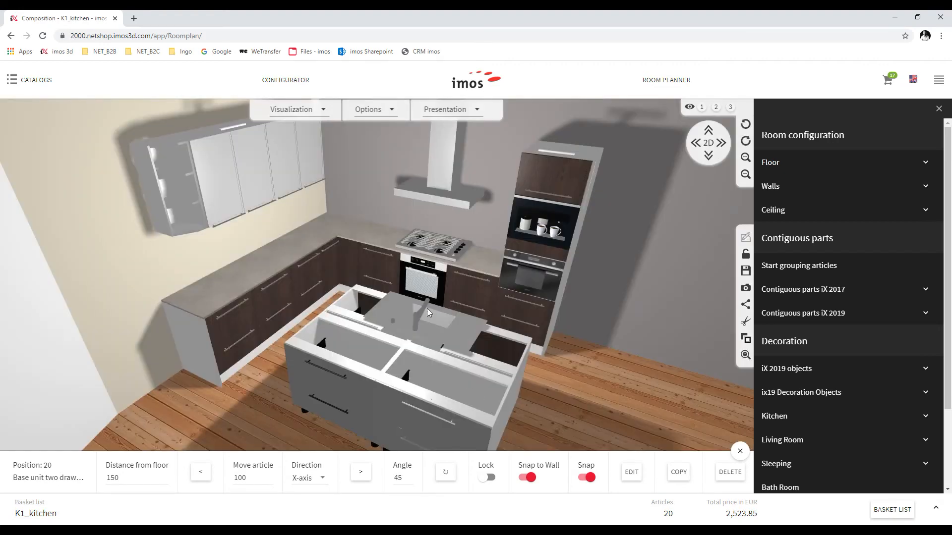
pyautogui.scroll(-3, 429, 309)
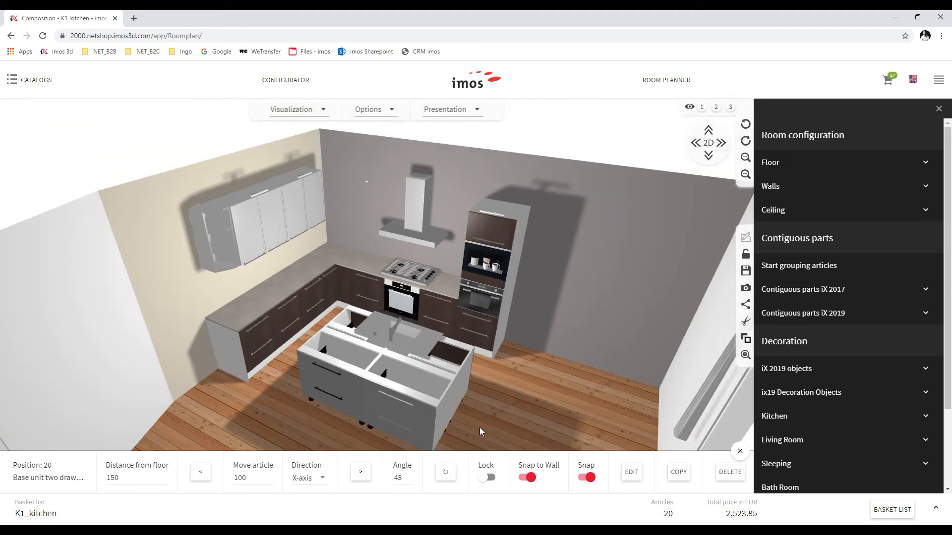
pyautogui.scroll(4, 480, 427)
pyautogui.moveTo(495, 400); pyautogui.dragTo(619, 361)
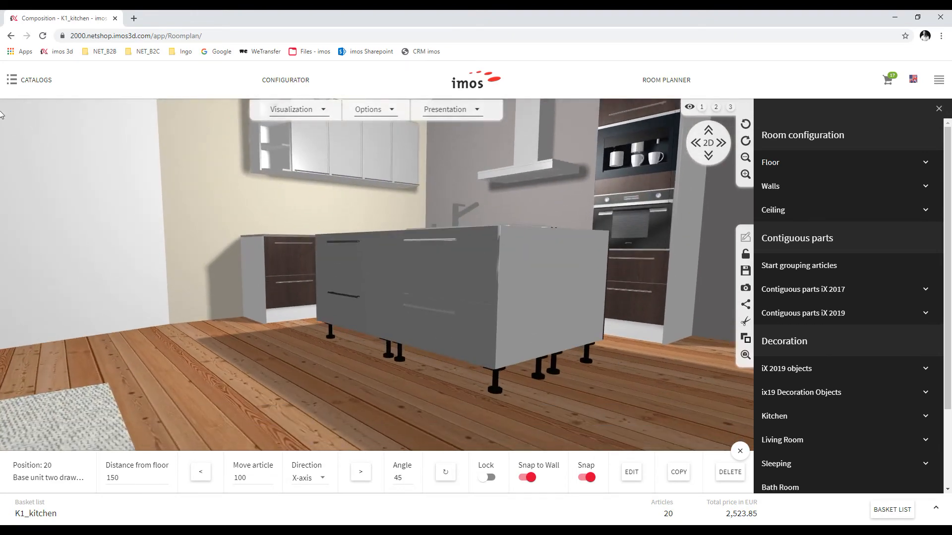
pyautogui.click(20, 80)
# Search 'panel', edit the base-cabinet vertical panel's depth, and add it to the basket
pyautogui.click(30, 297)
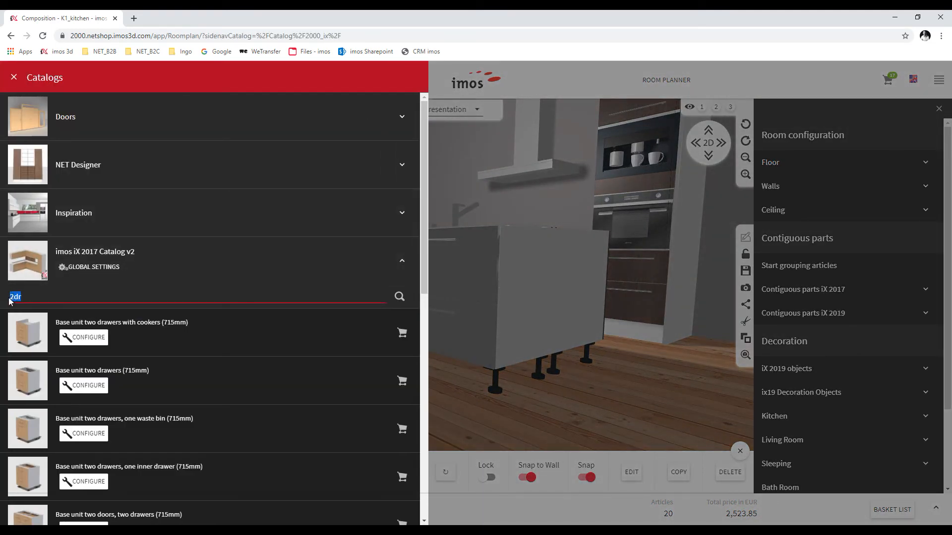
pyautogui.write('panel')
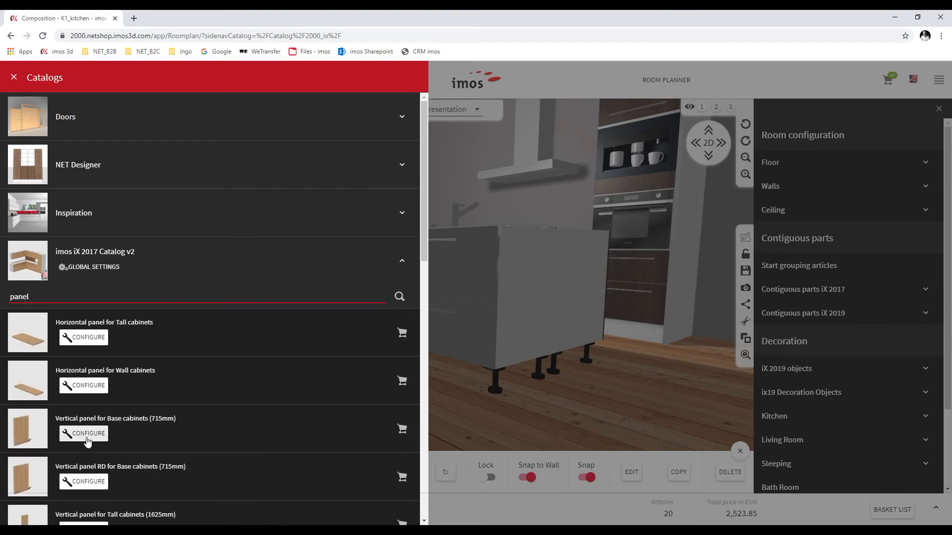
pyautogui.click(161, 451)
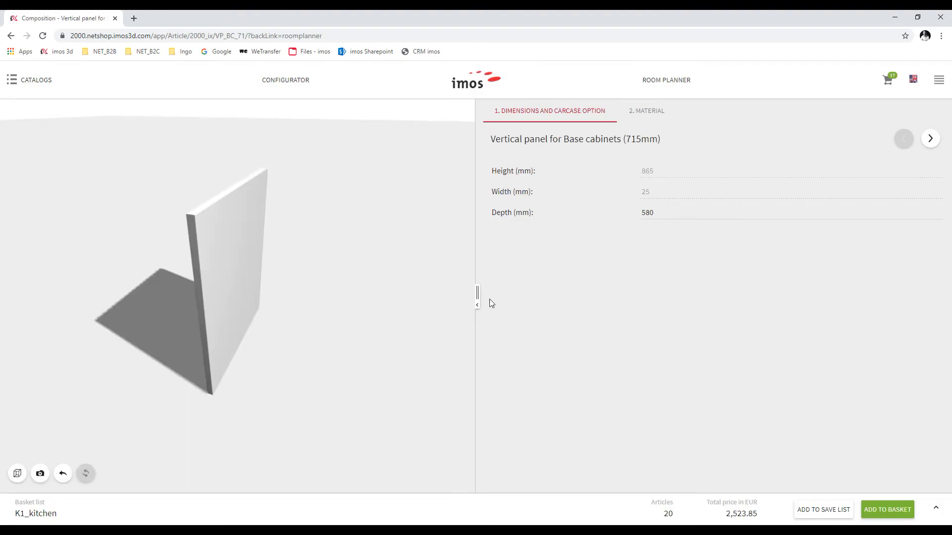
pyautogui.doubleClick(662, 216)
pyautogui.write('1120')
pyautogui.click(891, 511)
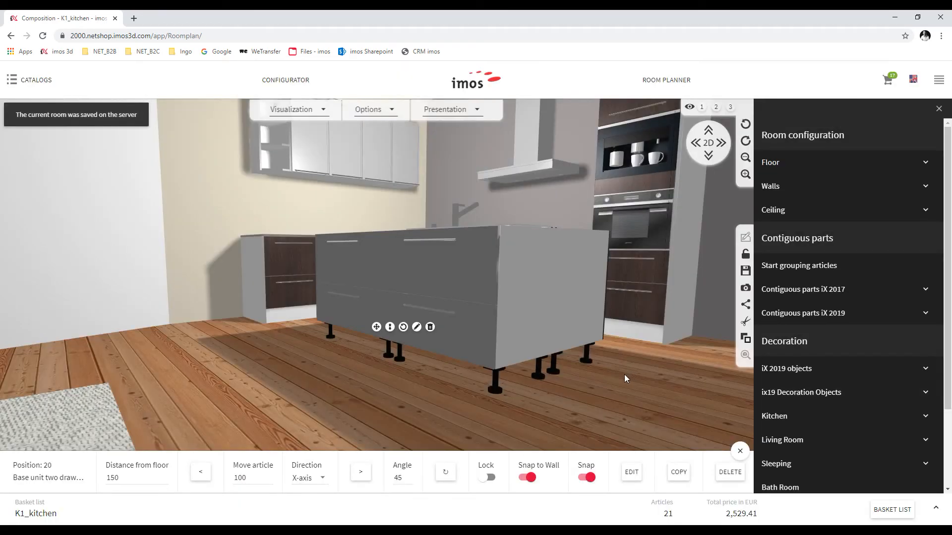
# Position the vertical panel against one end of the island
pyautogui.moveTo(614, 391); pyautogui.dragTo(488, 301)
pyautogui.click(487, 300)
pyautogui.moveTo(504, 302); pyautogui.dragTo(302, 412)
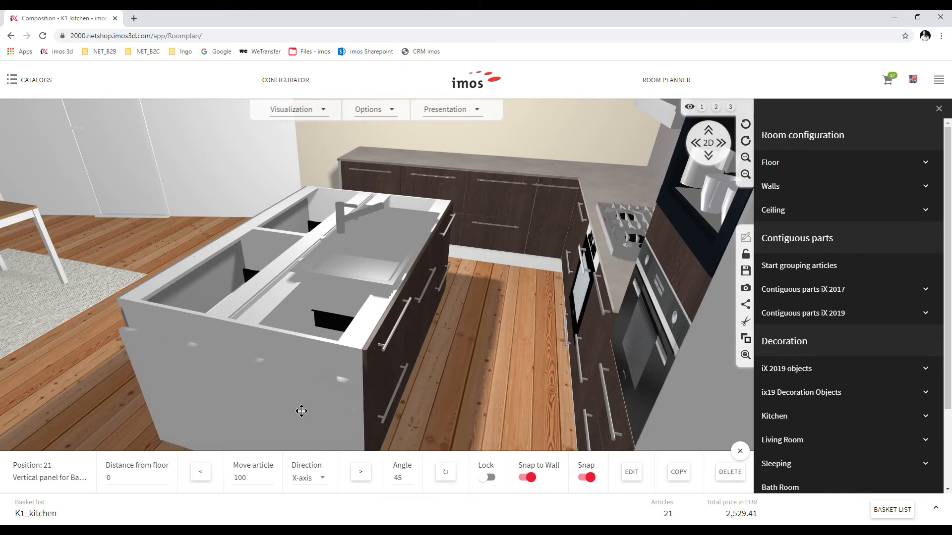
pyautogui.moveTo(480, 370); pyautogui.dragTo(544, 328)
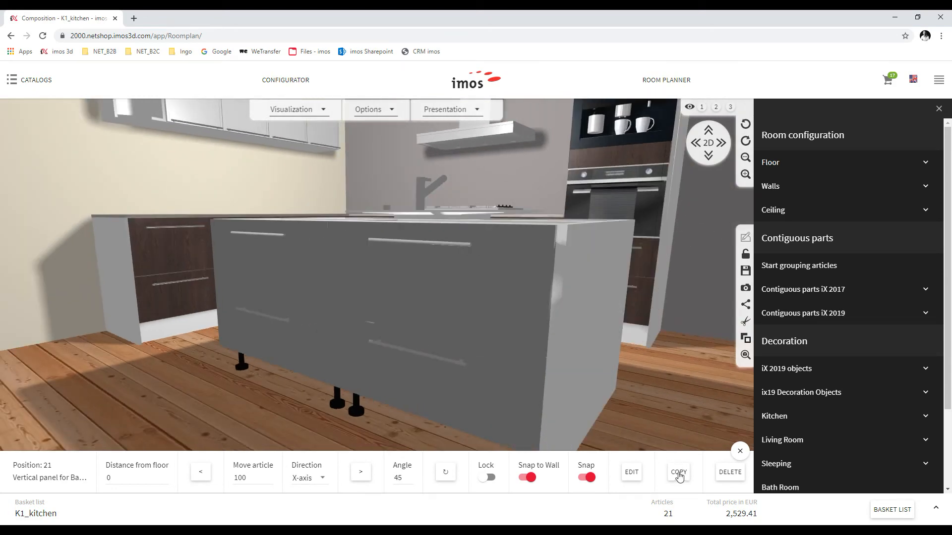
# Copy the vertical panel and place the copy against the island's other end
pyautogui.click(679, 473)
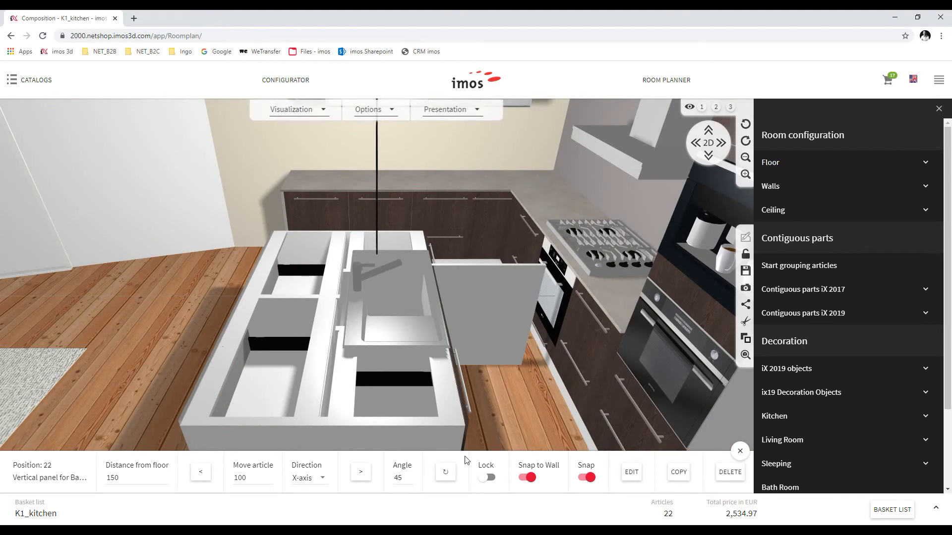
pyautogui.rightClick(451, 461)
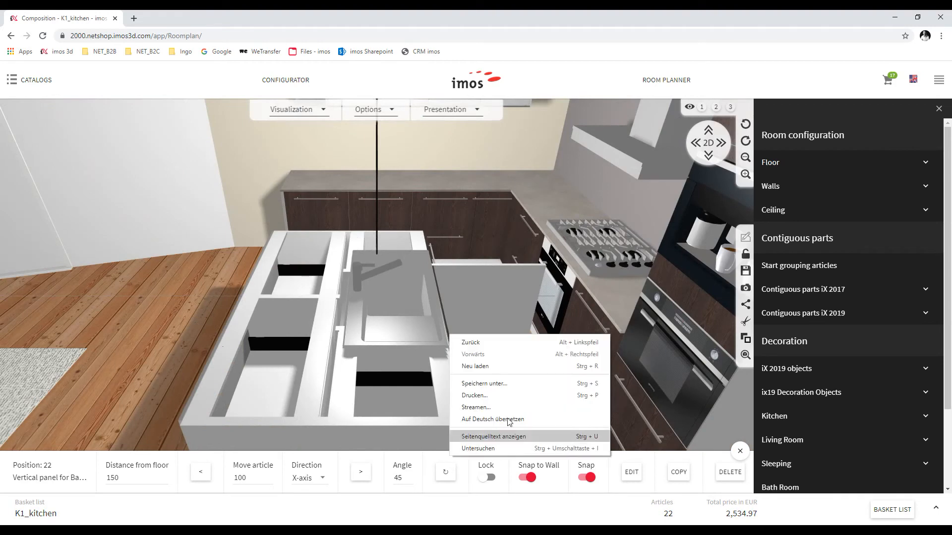
pyautogui.click(513, 299)
pyautogui.click(491, 325)
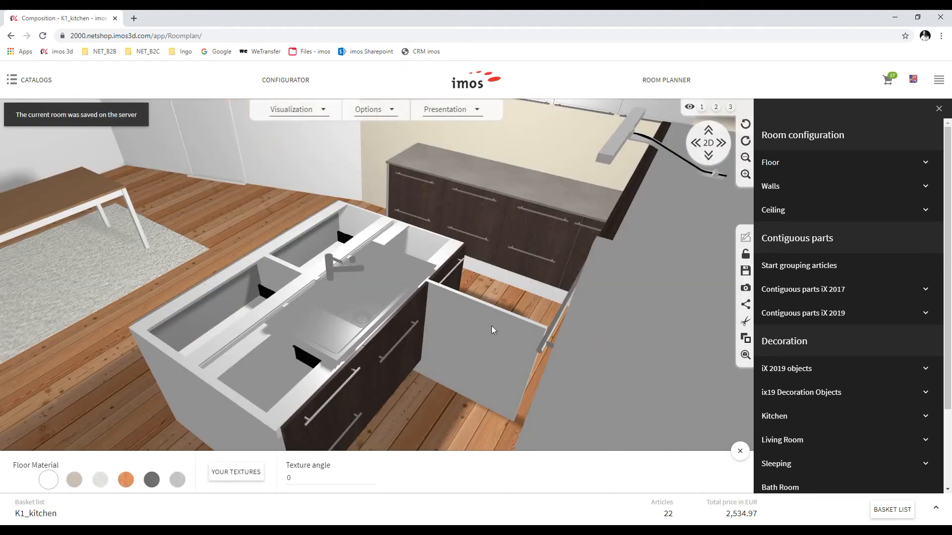
pyautogui.click(454, 347)
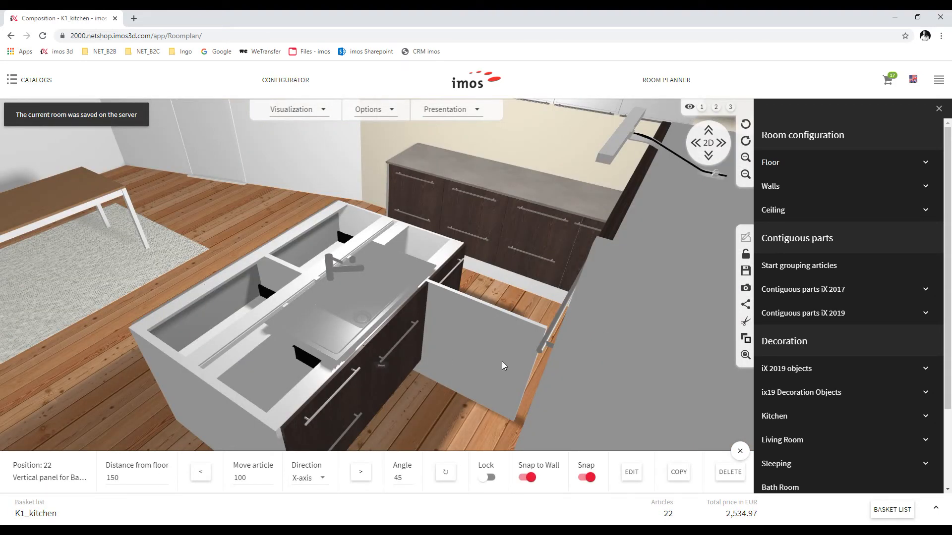
pyautogui.moveTo(516, 317); pyautogui.dragTo(454, 260)
pyautogui.moveTo(485, 355); pyautogui.dragTo(581, 321)
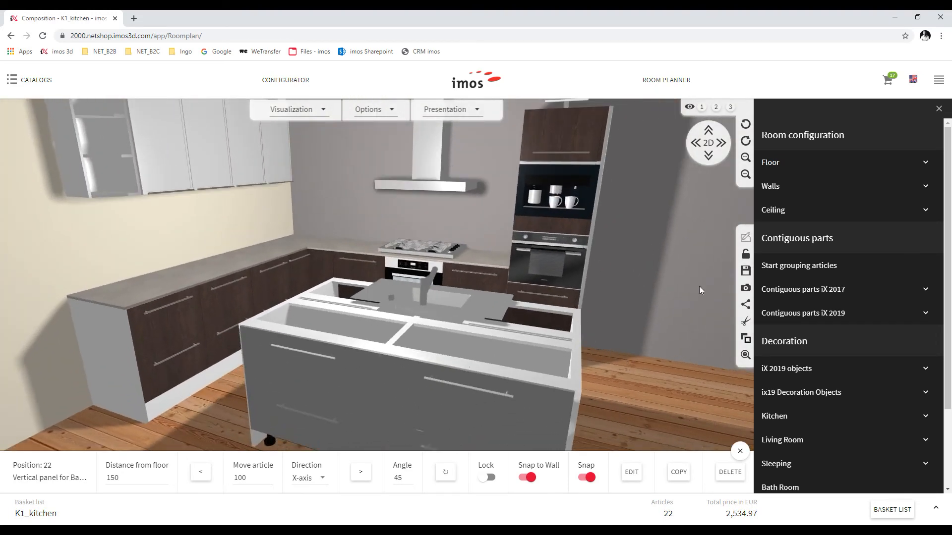
pyautogui.click(787, 266)
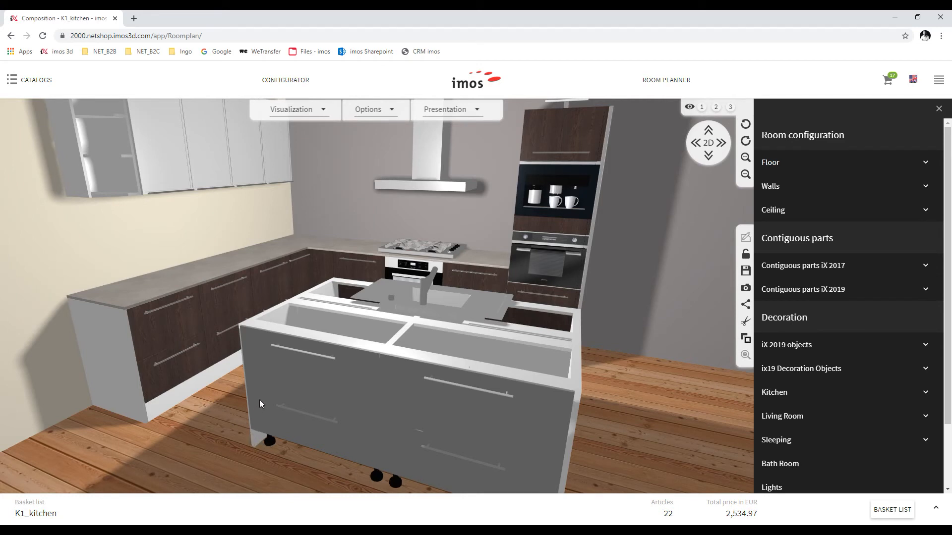
# Select all the island's base cabinets and both end panels together
pyautogui.click(350, 378)
pyautogui.keyDown('ctrl'); pyautogui.click(334, 297); pyautogui.keyUp('ctrl')
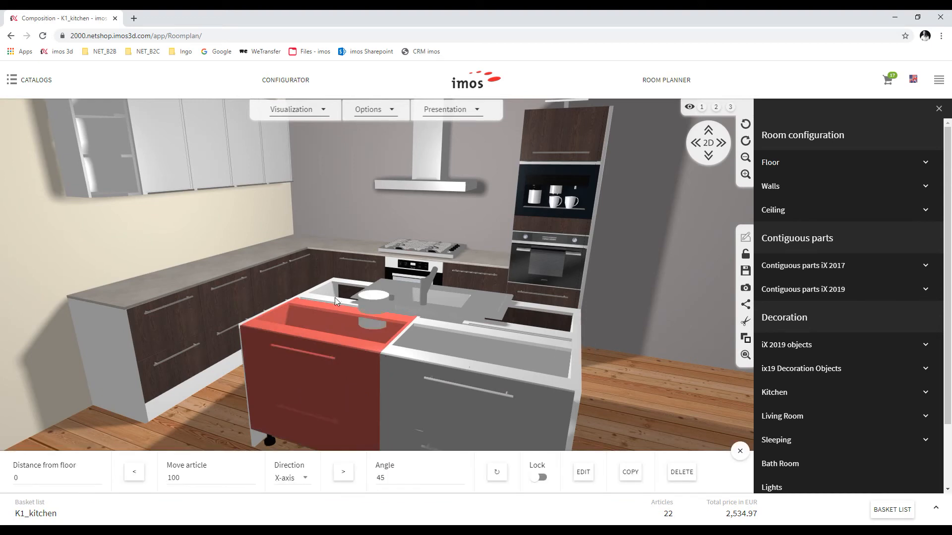
pyautogui.keyDown('ctrl'); pyautogui.click(457, 317); pyautogui.keyUp('ctrl')
pyautogui.keyDown('ctrl'); pyautogui.click(518, 379); pyautogui.keyUp('ctrl')
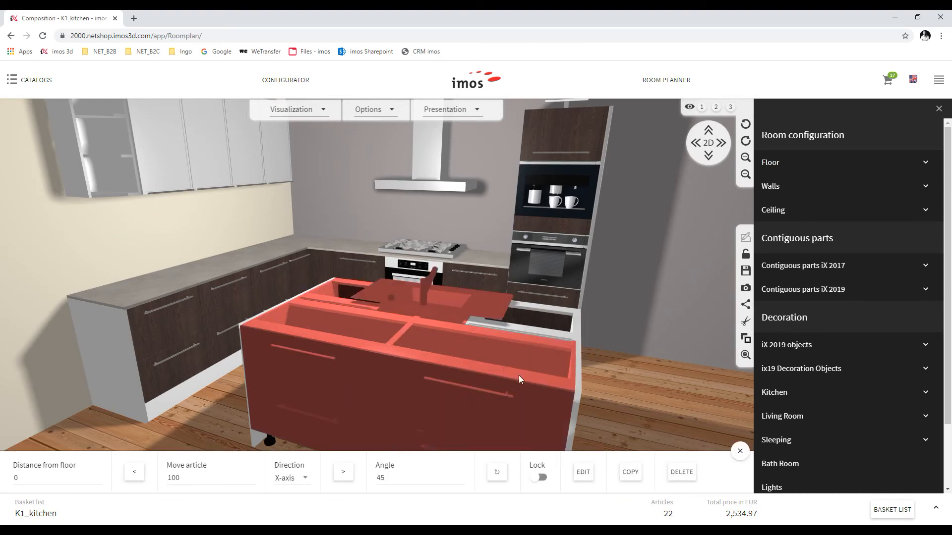
pyautogui.keyDown('ctrl'); pyautogui.click(569, 332); pyautogui.keyUp('ctrl')
pyautogui.keyDown('ctrl'); pyautogui.click(580, 330); pyautogui.keyUp('ctrl')
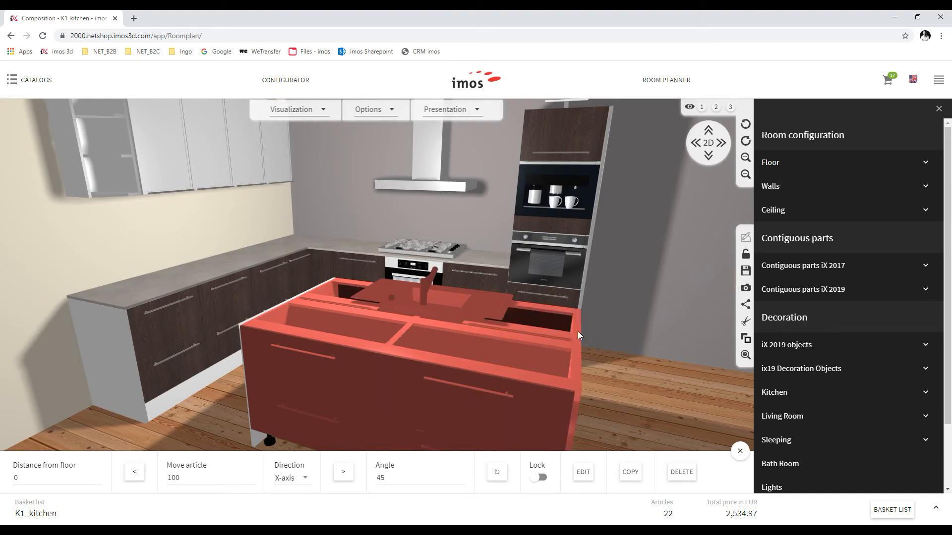
pyautogui.keyDown('ctrl'); pyautogui.click(299, 294); pyautogui.keyUp('ctrl')
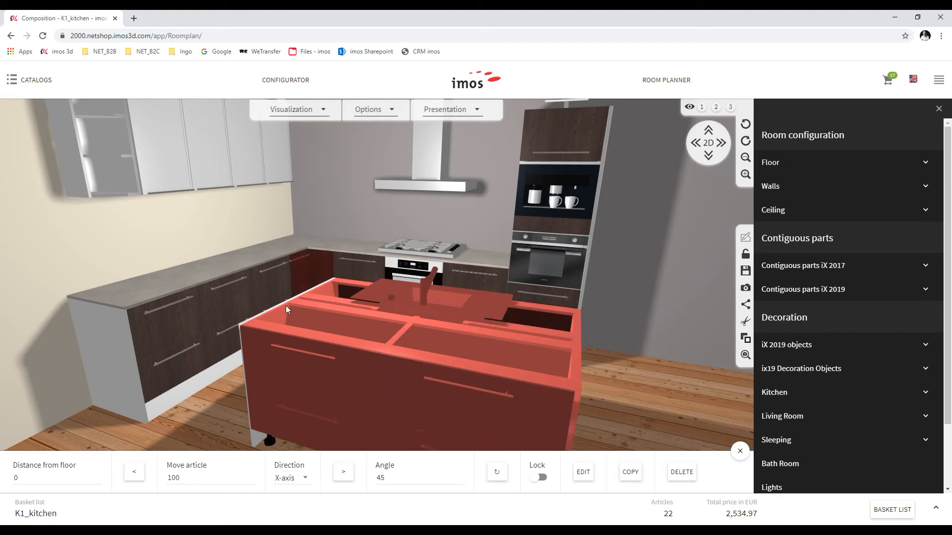
pyautogui.keyDown('ctrl'); pyautogui.click(251, 439); pyautogui.keyUp('ctrl')
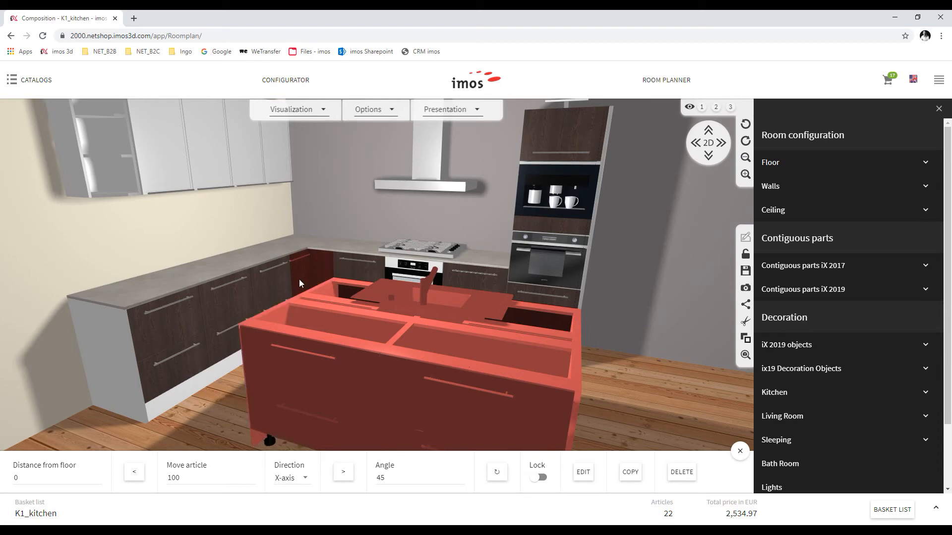
# Apply the front, right and left edgebanded worktop with 40mm front oversize
pyautogui.click(827, 291)
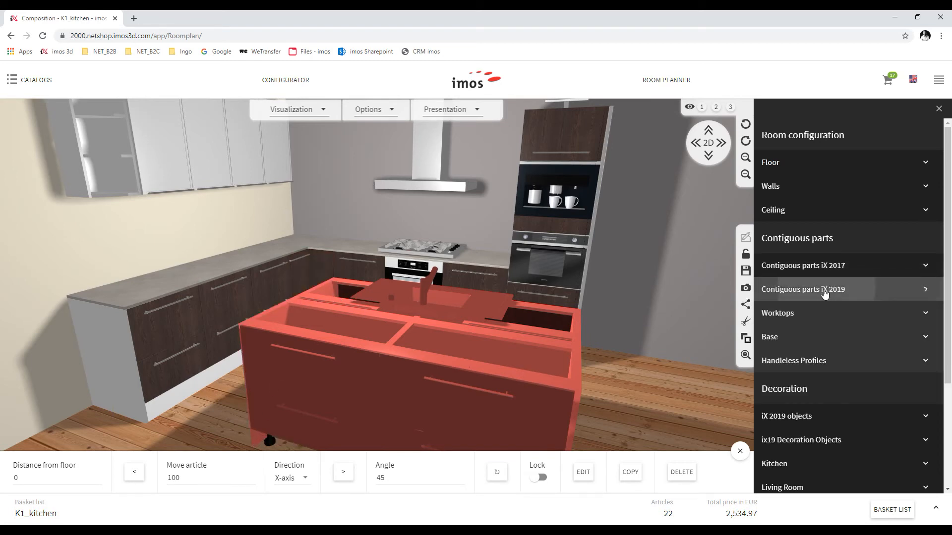
pyautogui.click(771, 318)
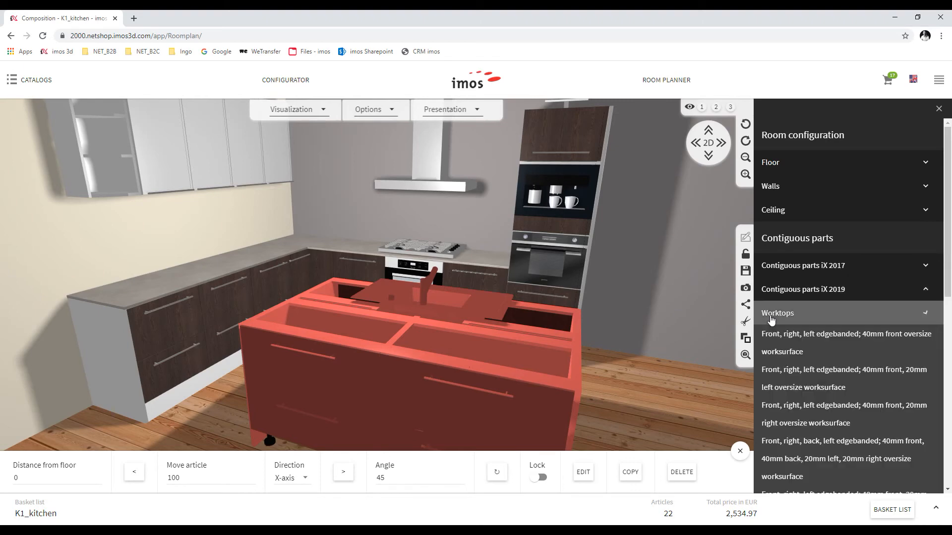
pyautogui.click(771, 345)
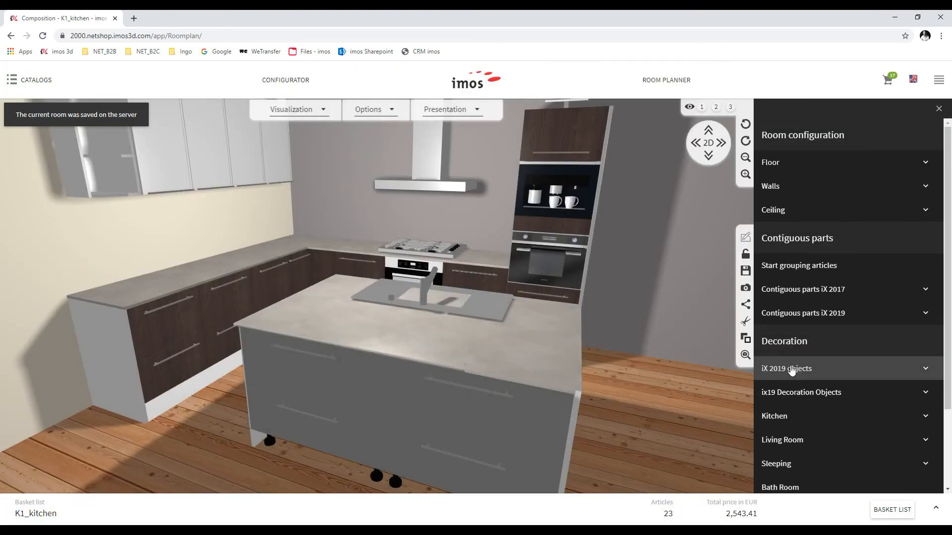
# Add a 'Base front; front inset 20mm' plinth under the island's two front cabinets
pyautogui.click(788, 269)
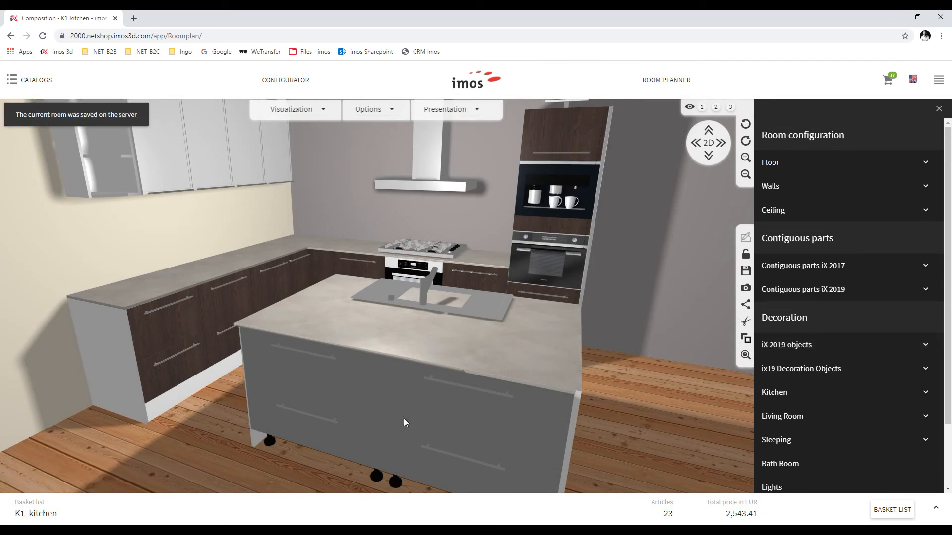
pyautogui.click(351, 398)
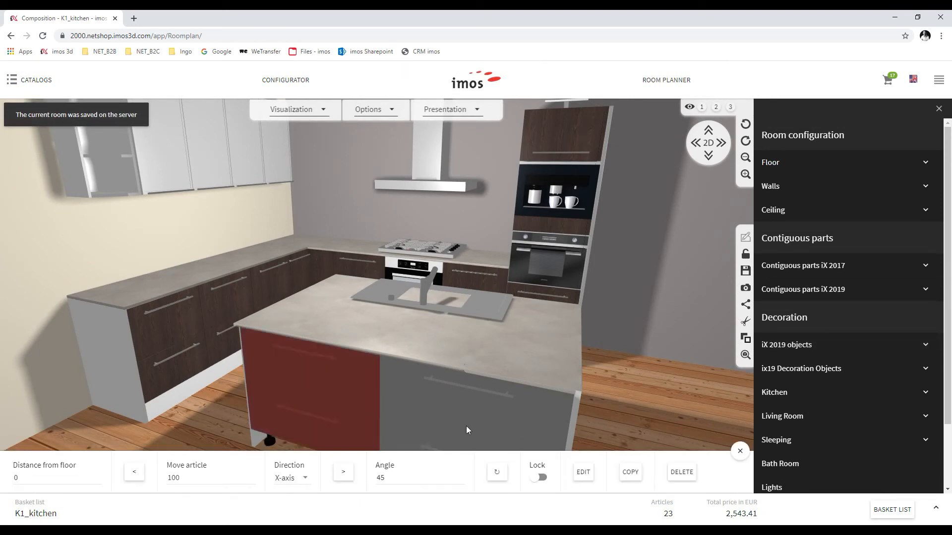
pyautogui.click(741, 451)
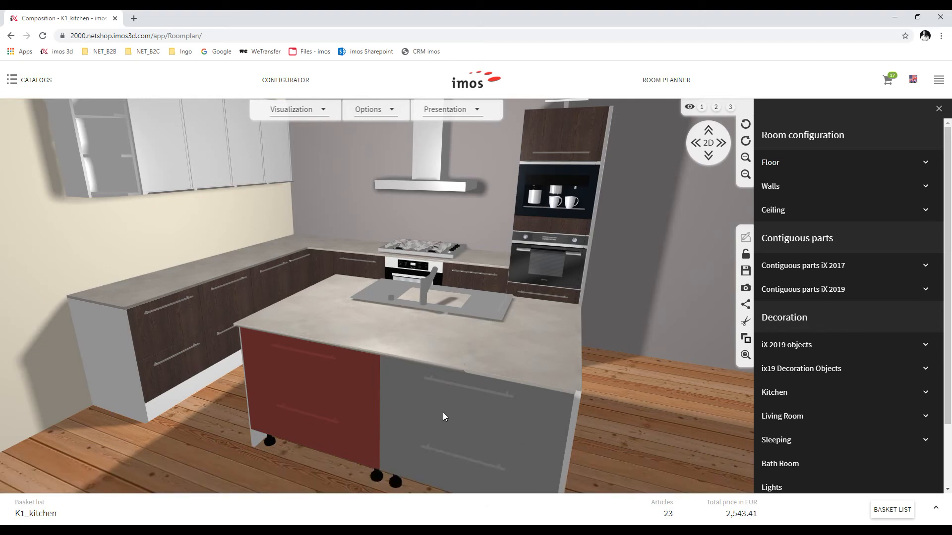
pyautogui.click(409, 377)
pyautogui.click(908, 293)
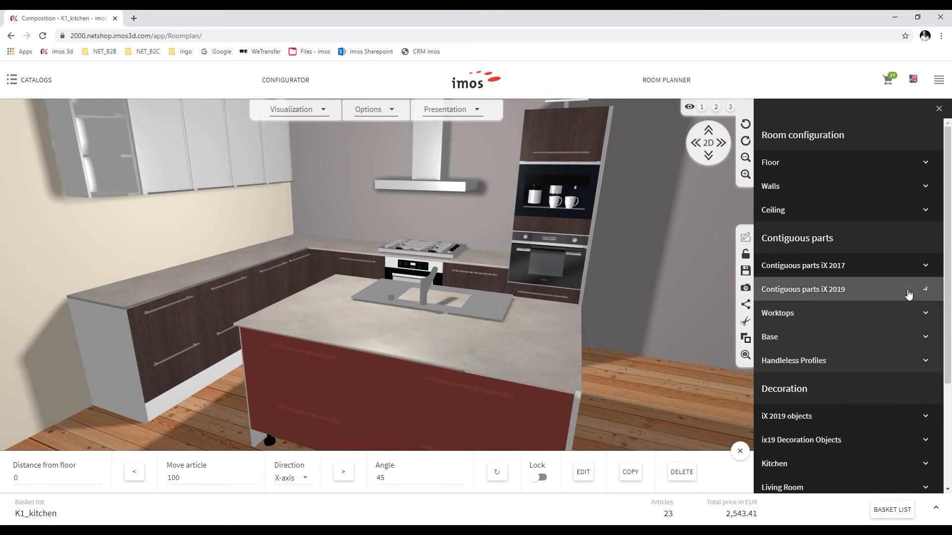
pyautogui.click(776, 337)
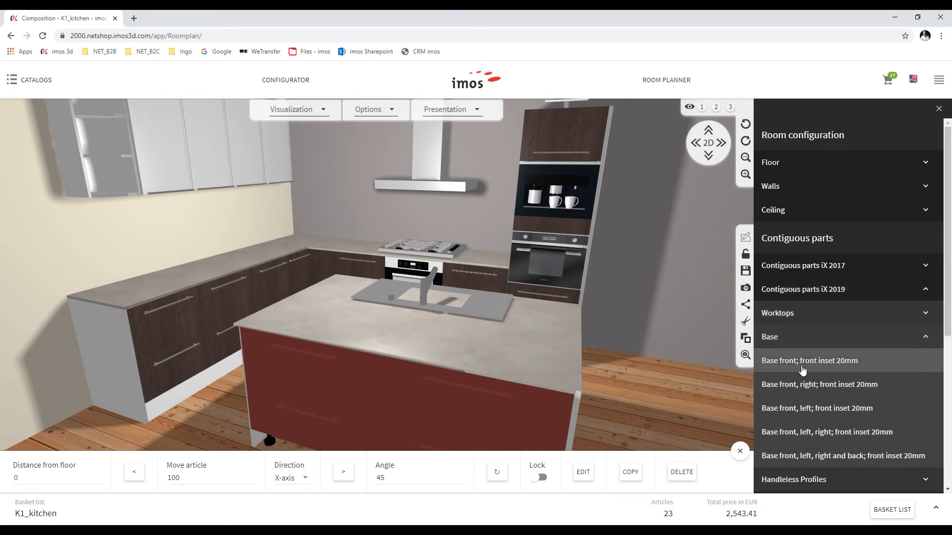
pyautogui.click(740, 453)
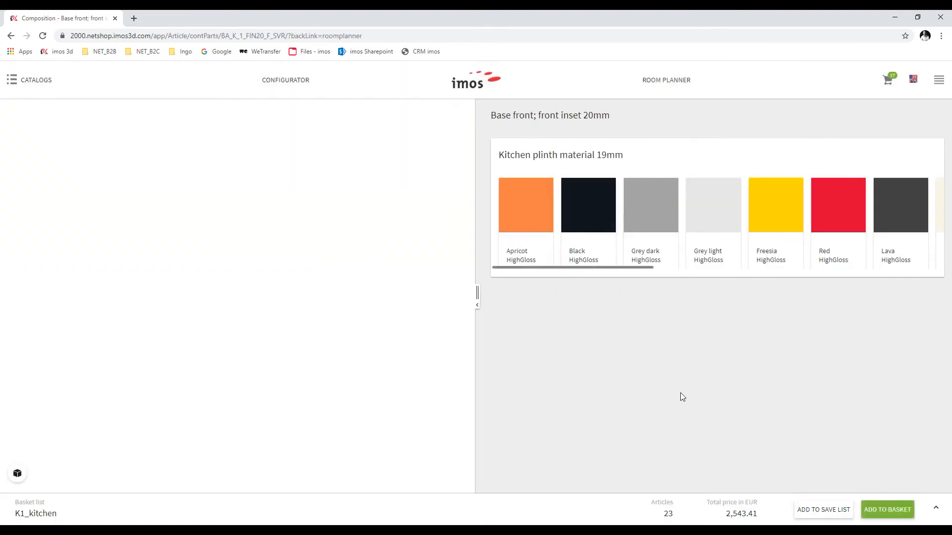
pyautogui.click(875, 512)
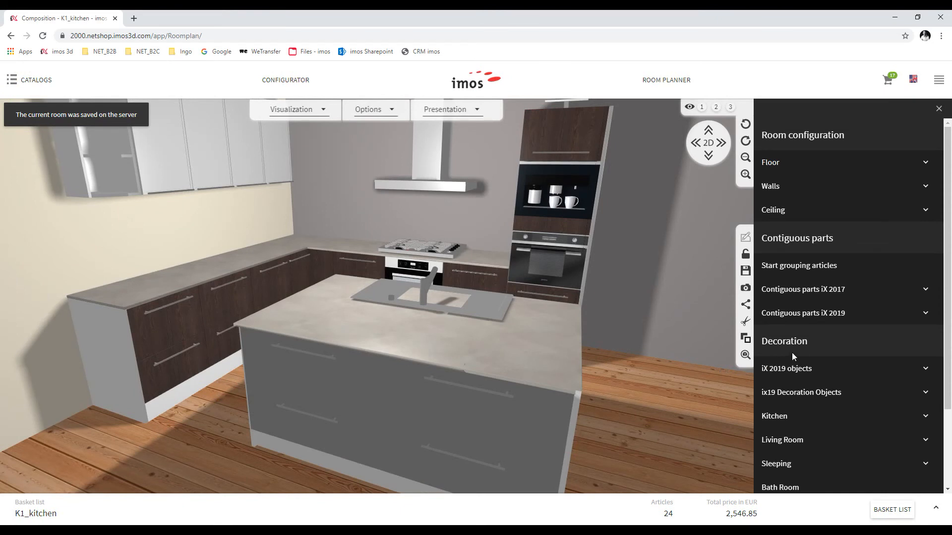
# From Kitchen appliances, place a fridge and a kitchen machine on the left worktop
pyautogui.scroll(-2, 843, 386)
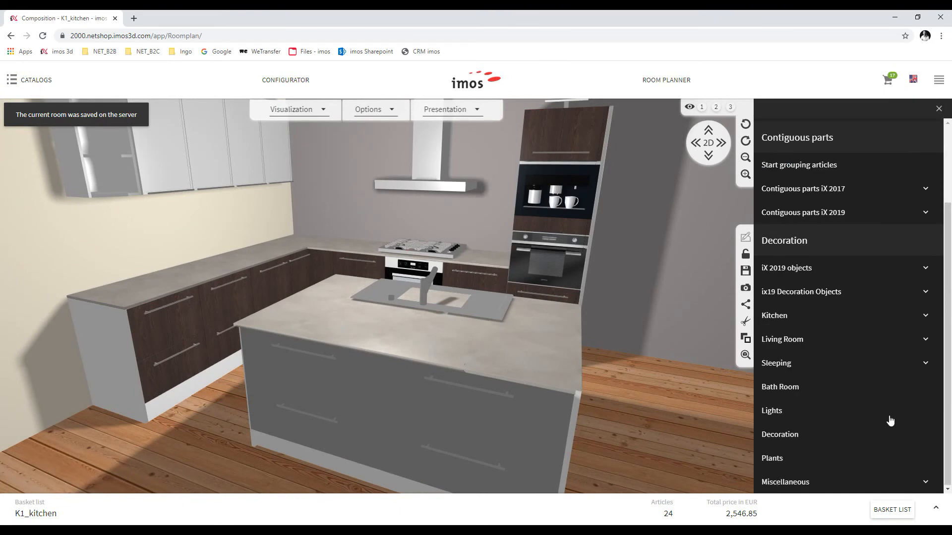
pyautogui.click(924, 315)
pyautogui.scroll(-1, 890, 387)
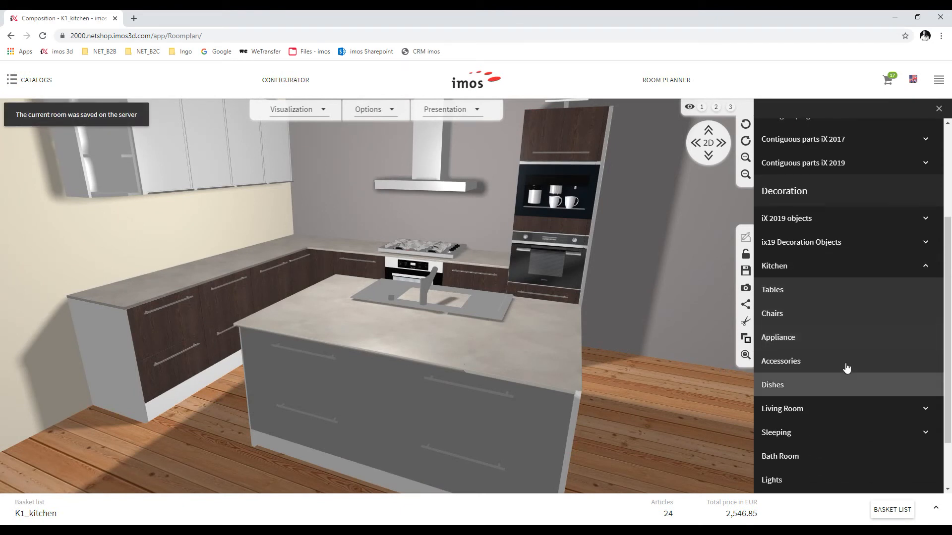
pyautogui.click(832, 342)
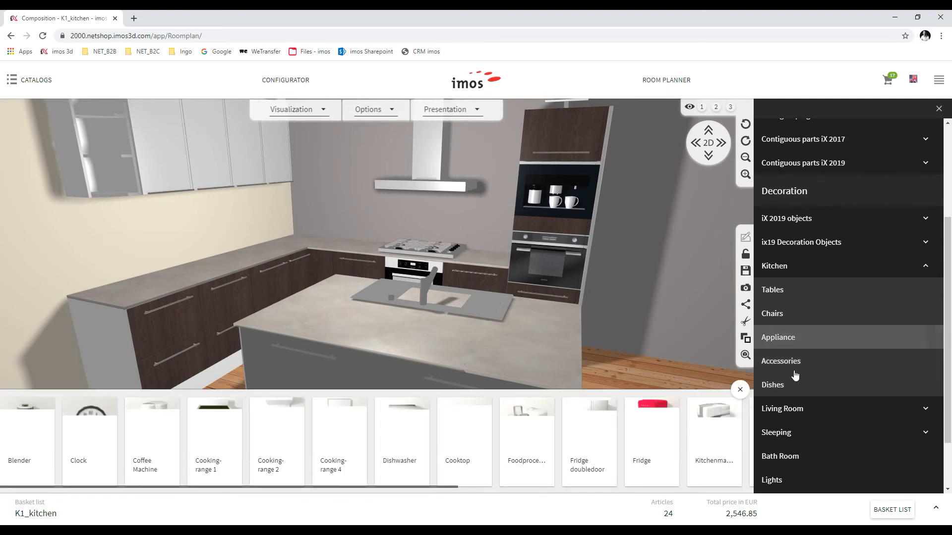
pyautogui.moveTo(635, 454); pyautogui.dragTo(653, 408)
pyautogui.moveTo(705, 434); pyautogui.dragTo(319, 317)
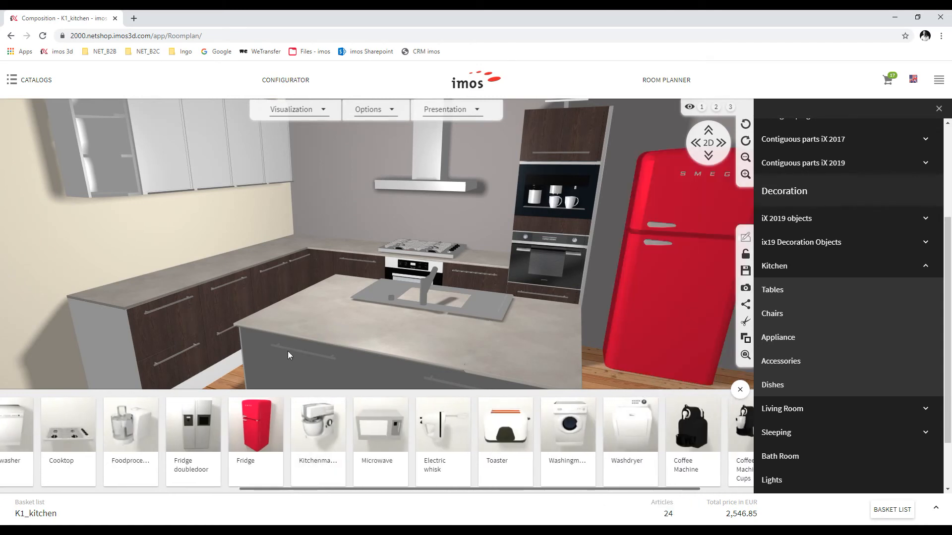
pyautogui.moveTo(318, 432); pyautogui.dragTo(128, 291)
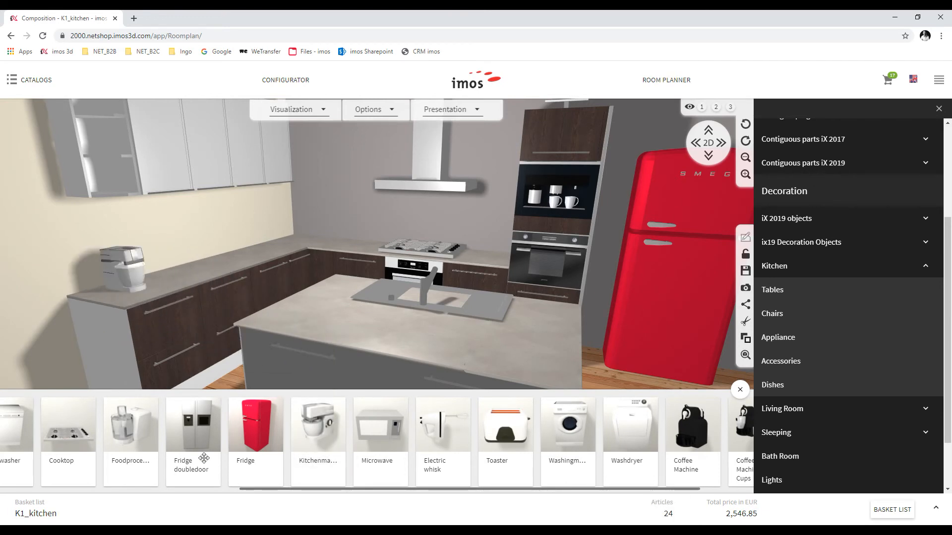
pyautogui.scroll(-2, 209, 461)
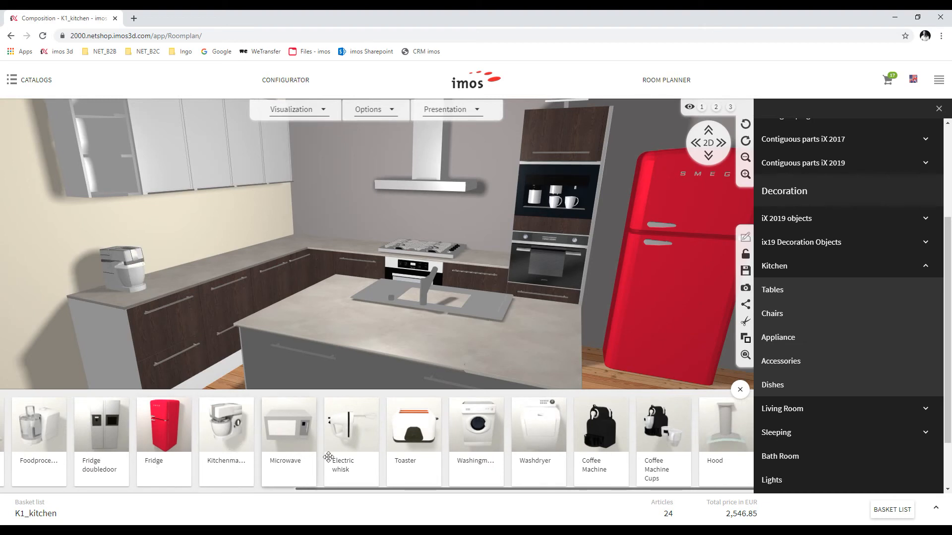
pyautogui.scroll(10, 328, 456)
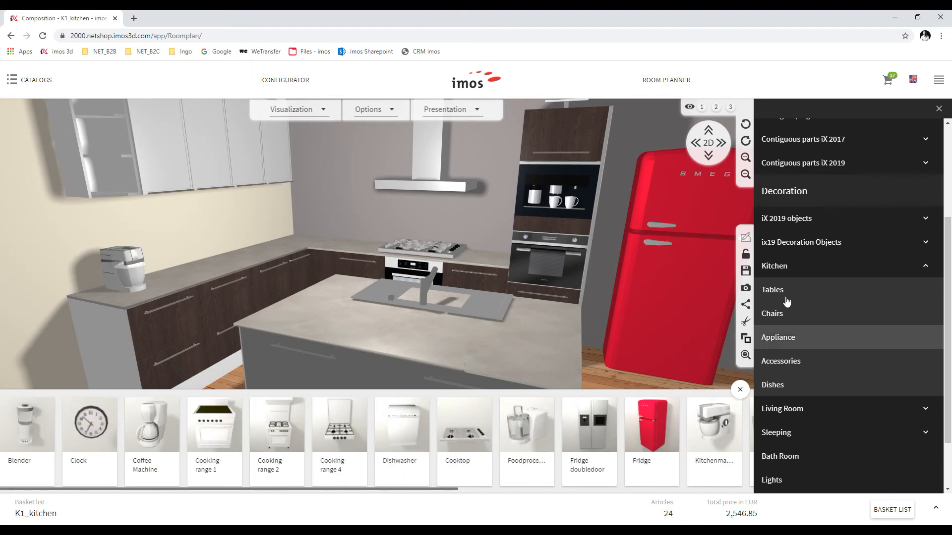
# Place a bread board on the island and a fruit basket and salt-pepper shaker on the back counter
pyautogui.click(782, 362)
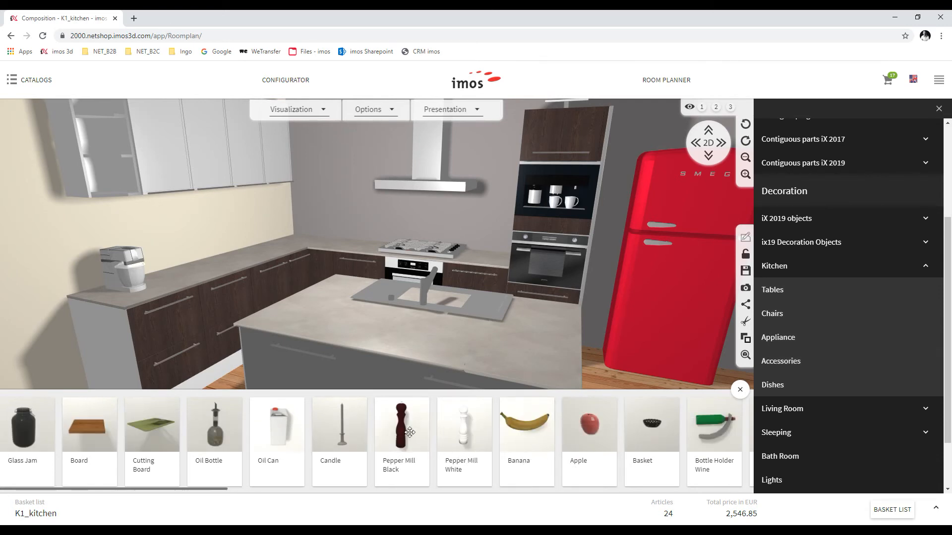
pyautogui.scroll(-5, 405, 433)
pyautogui.scroll(-3, 427, 432)
pyautogui.moveTo(480, 436); pyautogui.dragTo(513, 354)
pyautogui.scroll(-5, 506, 439)
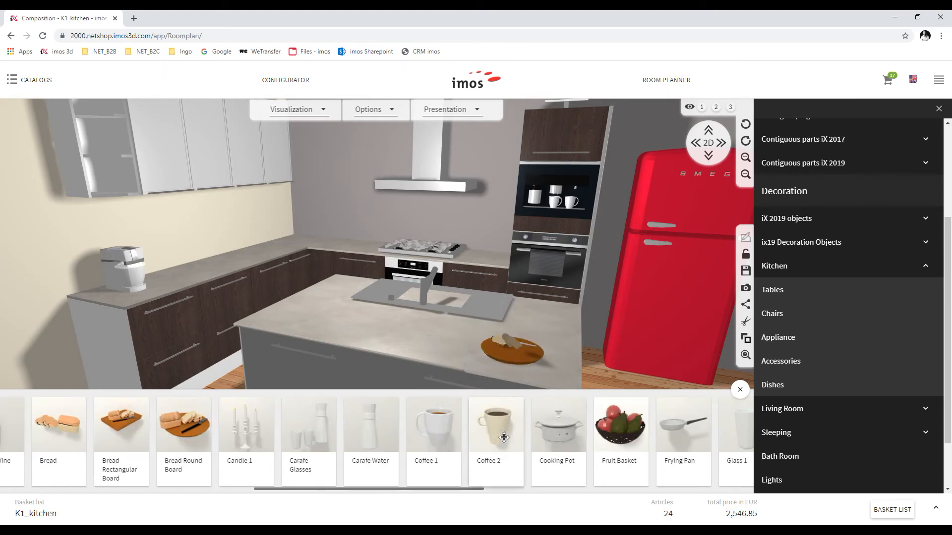
pyautogui.scroll(-4, 551, 416)
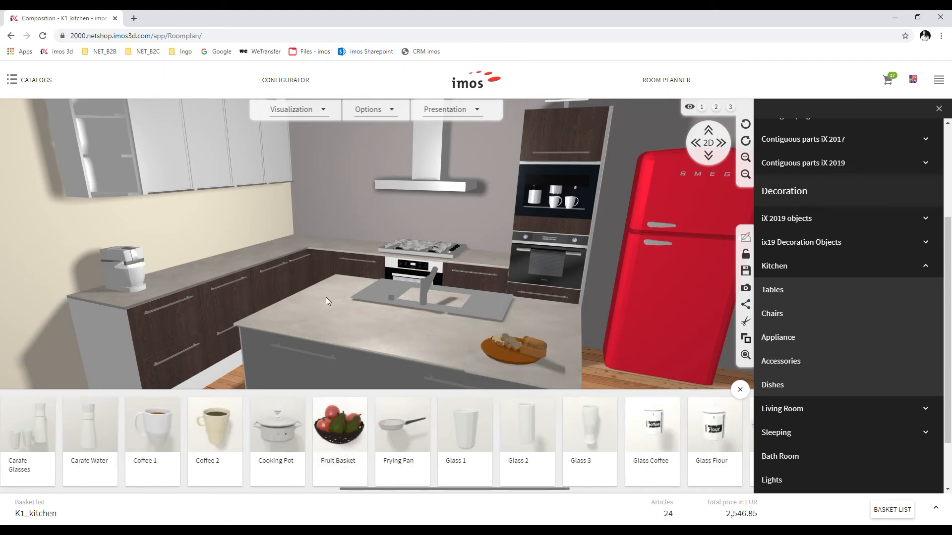
pyautogui.moveTo(322, 416); pyautogui.dragTo(264, 258)
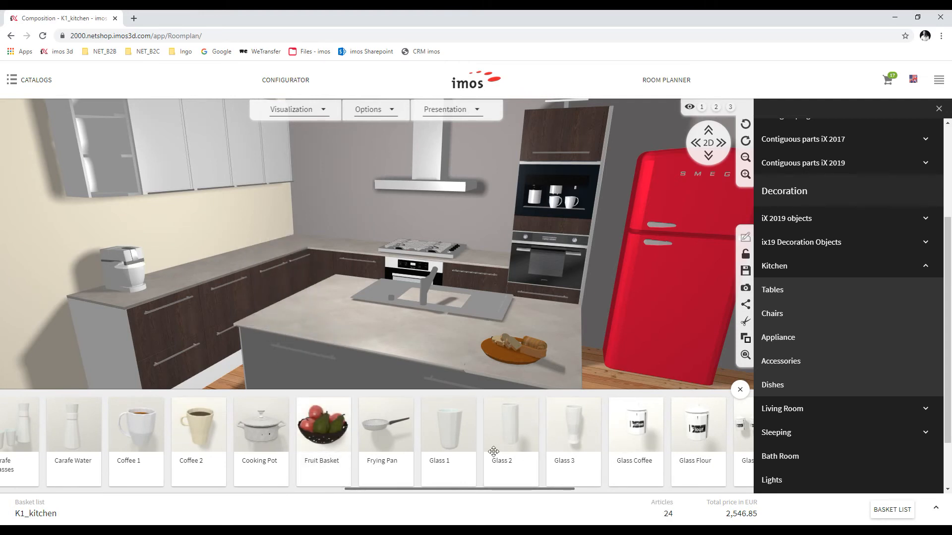
pyautogui.scroll(-10, 497, 446)
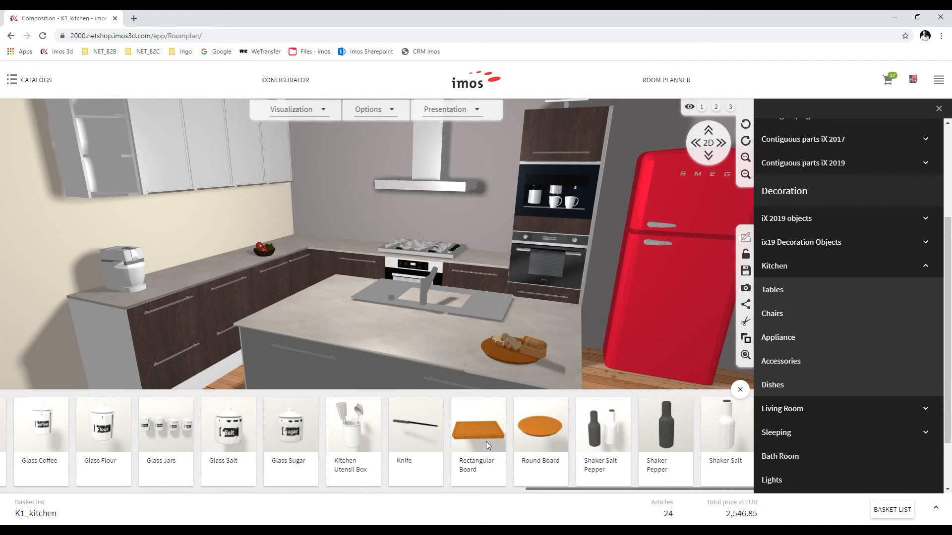
pyautogui.moveTo(602, 431); pyautogui.dragTo(484, 257)
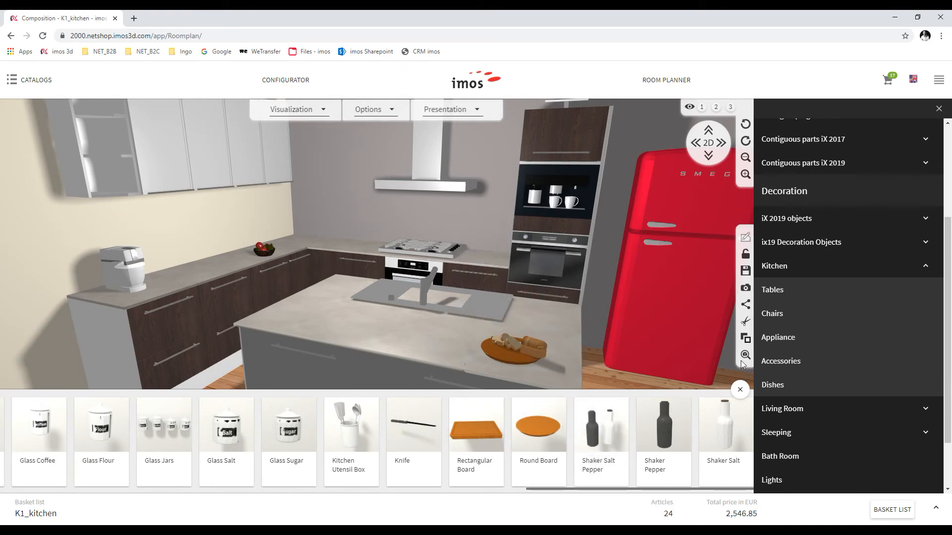
# Browse the Dishes catalogue, then hide the product strip to enlarge the room
pyautogui.click(777, 390)
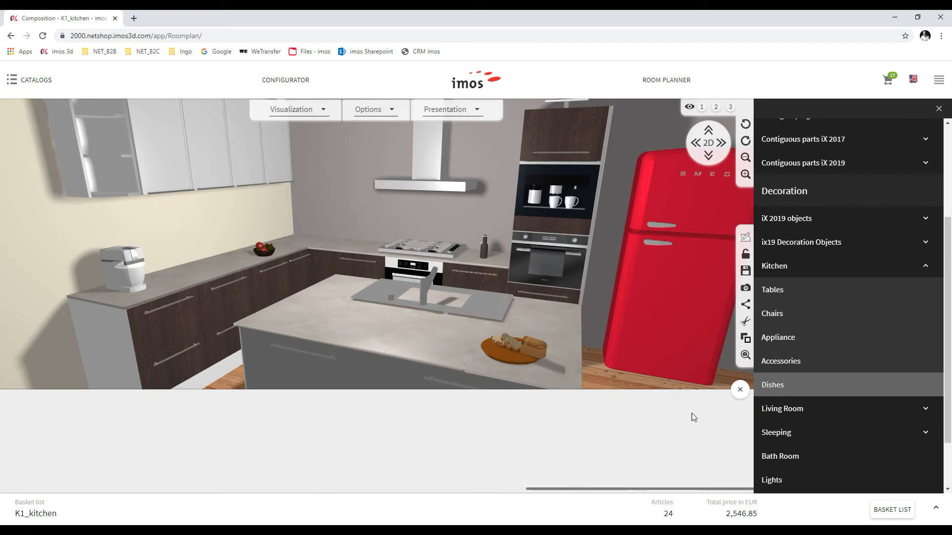
pyautogui.hscroll(1, 508, 444)
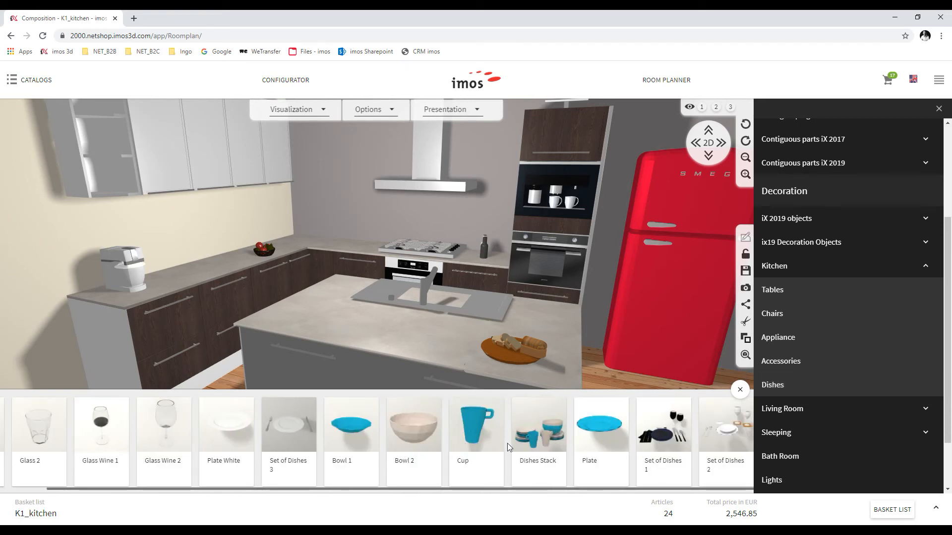
pyautogui.hscroll(-1, 607, 444)
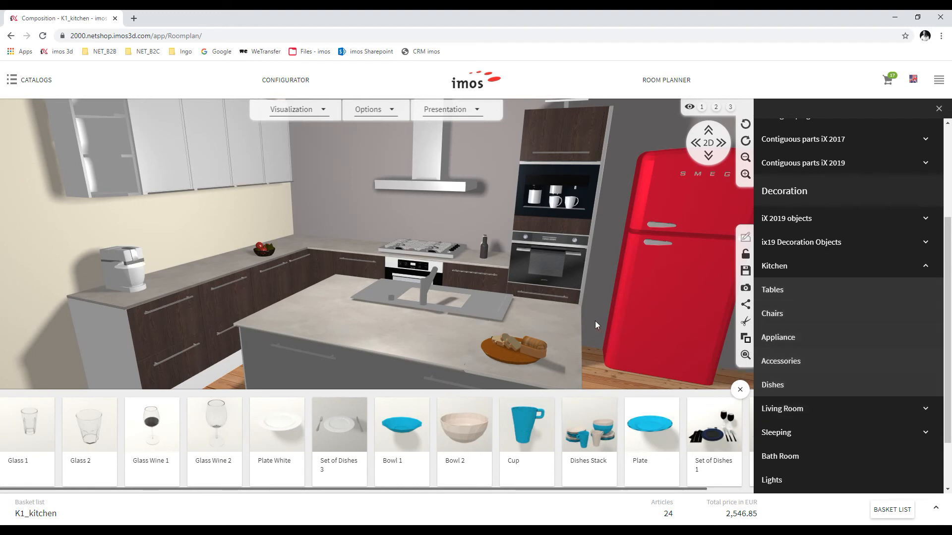
pyautogui.click(739, 391)
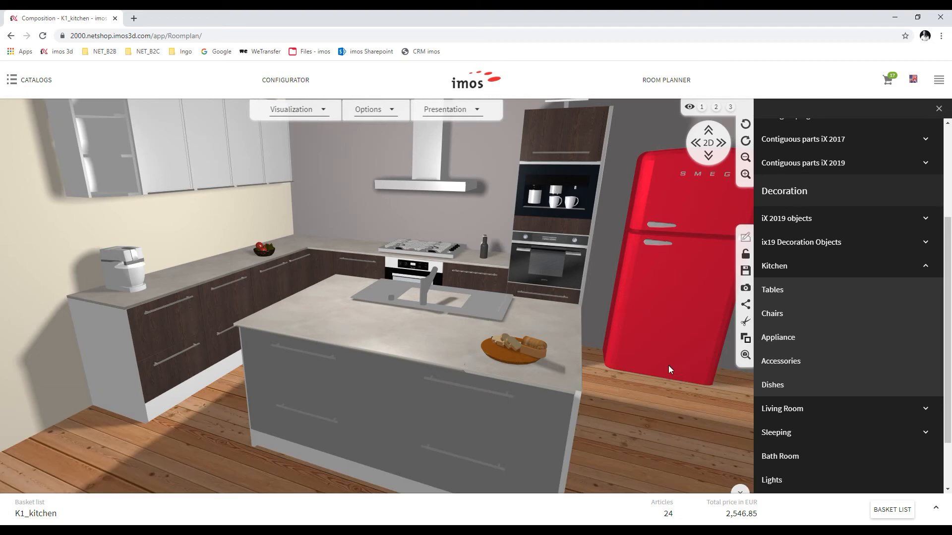
# Zoom and orbit the 3D kitchen round to the island front
pyautogui.scroll(-3, 614, 385)
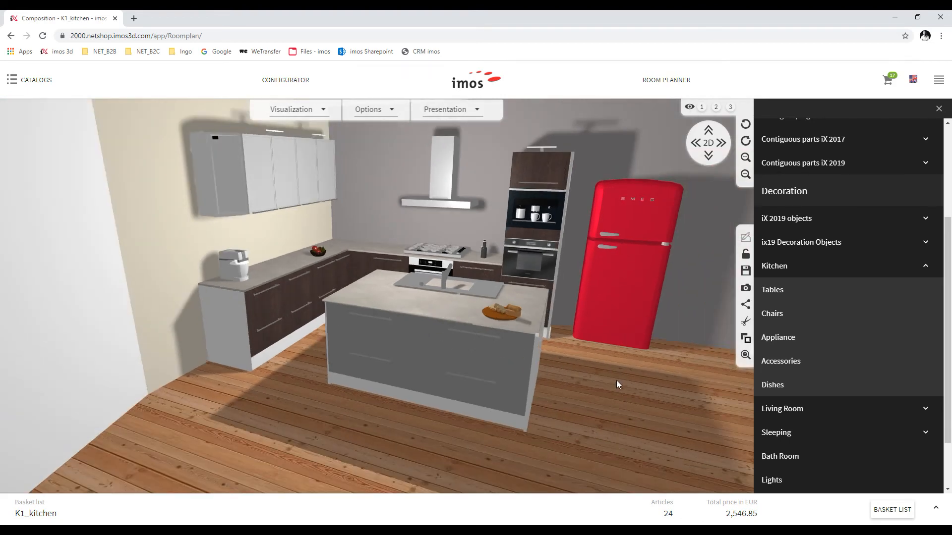
pyautogui.moveTo(654, 403); pyautogui.dragTo(562, 388)
pyautogui.moveTo(474, 382); pyautogui.dragTo(482, 362)
pyautogui.scroll(-3, 485, 366)
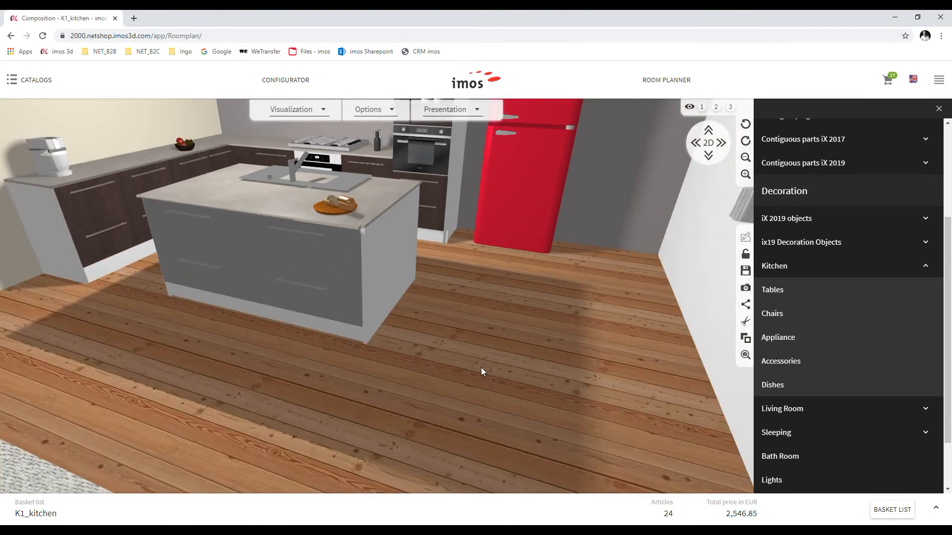
pyautogui.scroll(5, 494, 367)
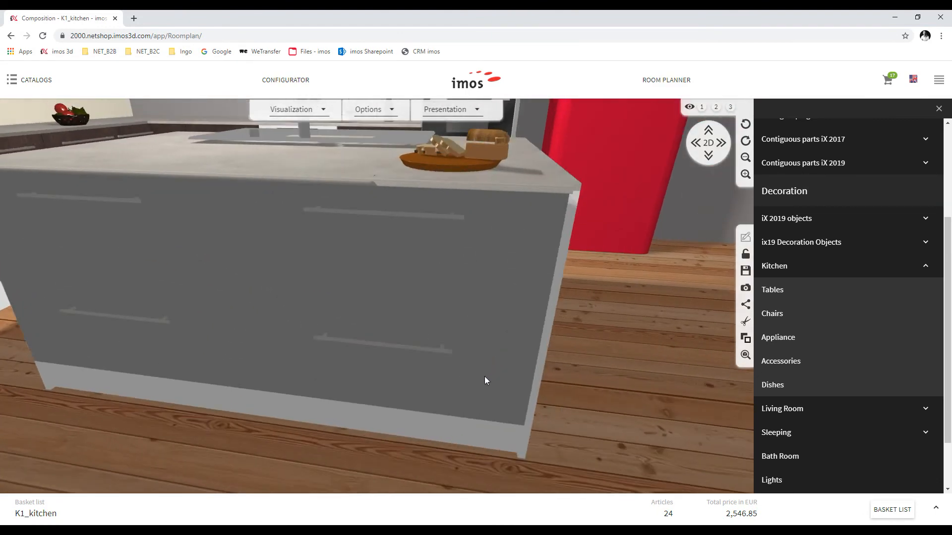
# Select the floor to show its Floor Material choices and orbit above the island
pyautogui.click(611, 395)
pyautogui.moveTo(609, 381); pyautogui.dragTo(586, 371)
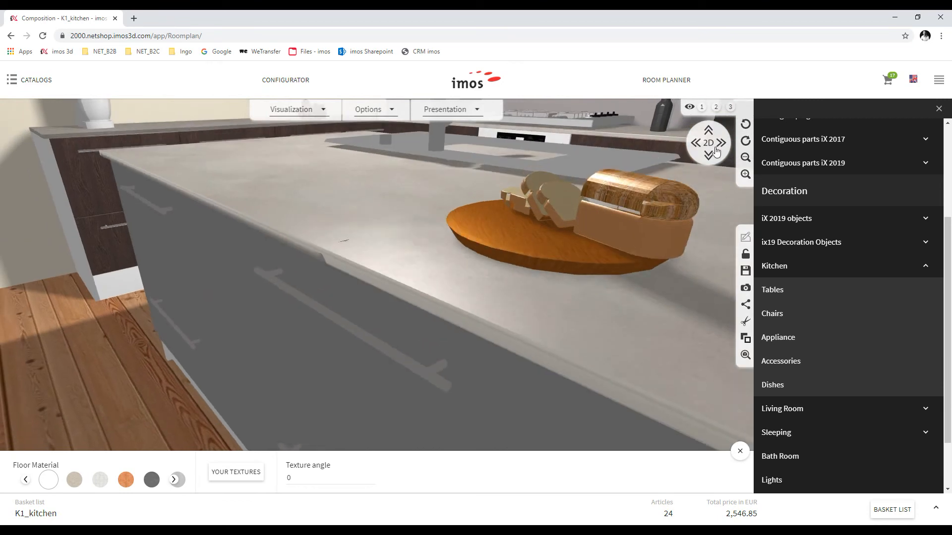
pyautogui.scroll(-10, 179, 399)
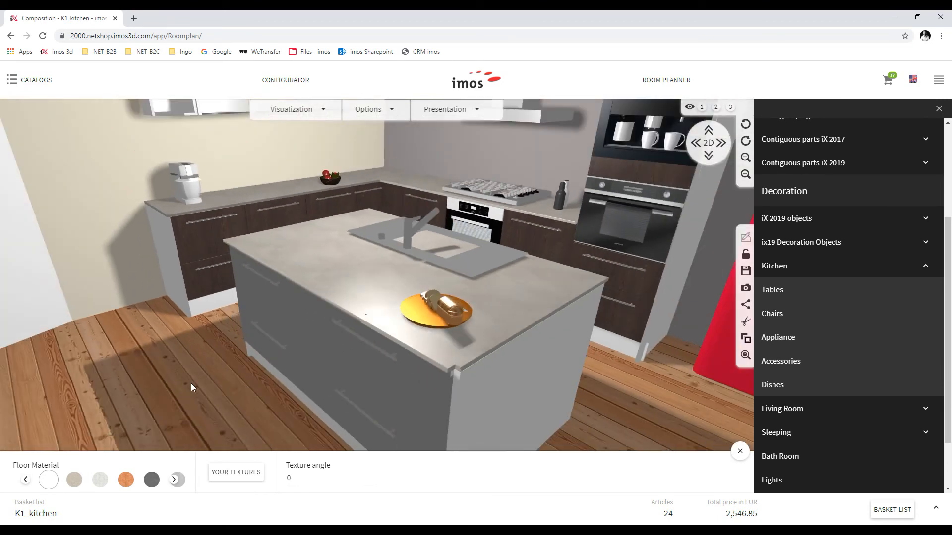
pyautogui.scroll(-3, 230, 384)
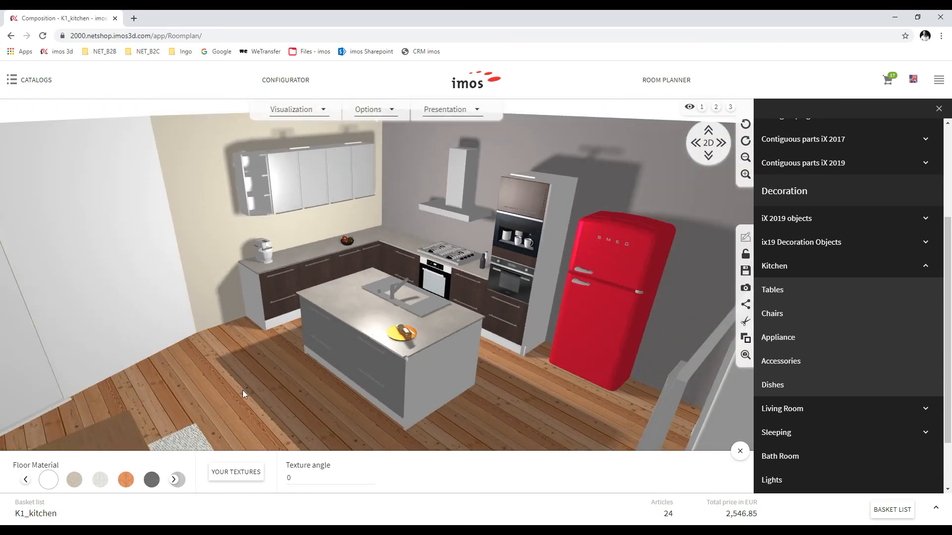
pyautogui.moveTo(267, 401); pyautogui.dragTo(287, 397)
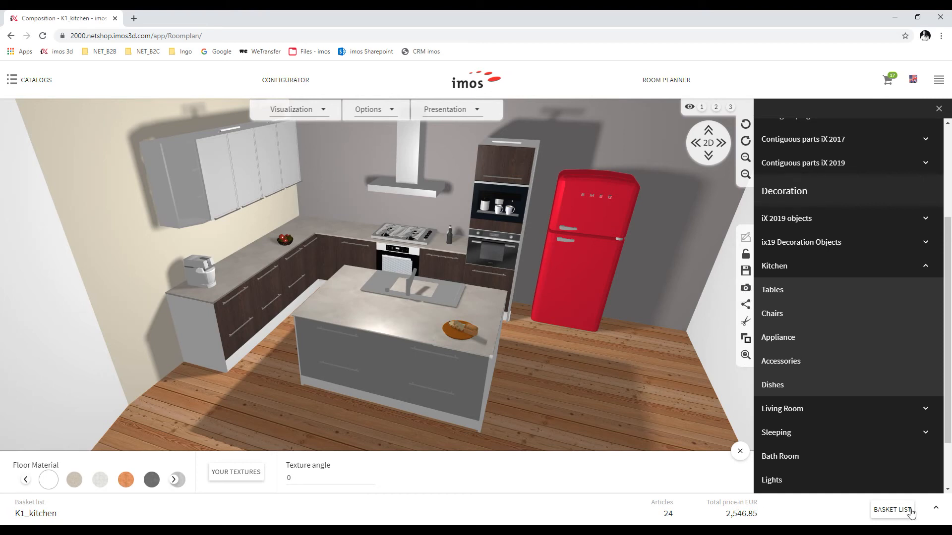
# Open the K1_kitchen basket list and look through all 24 articles, totalling 2,546.85 EUR
pyautogui.click(739, 428)
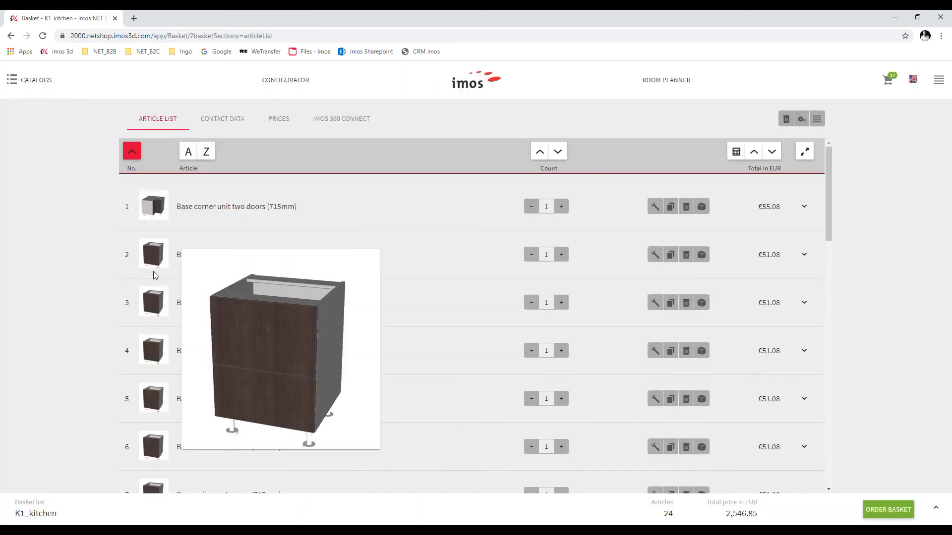
pyautogui.moveTo(154, 306)
pyautogui.scroll(-7, 159, 204)
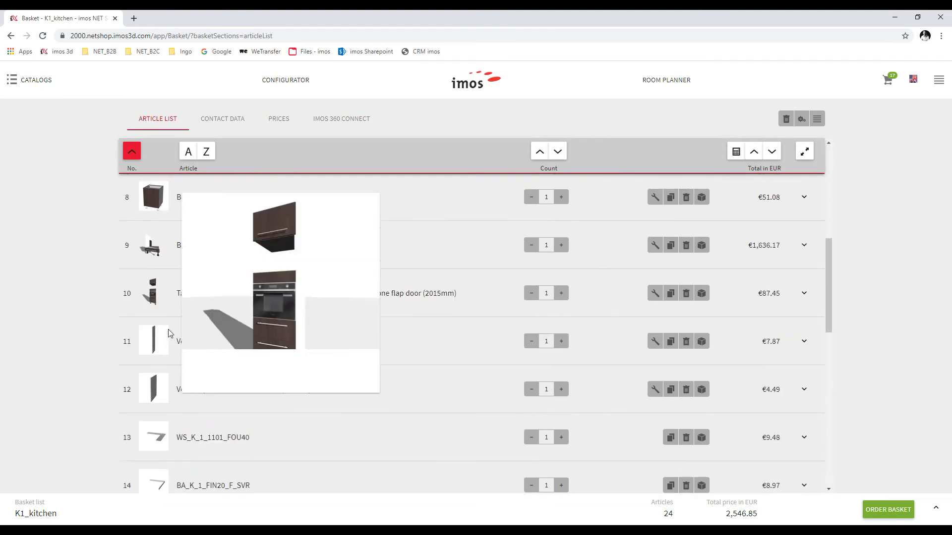
pyautogui.moveTo(160, 246)
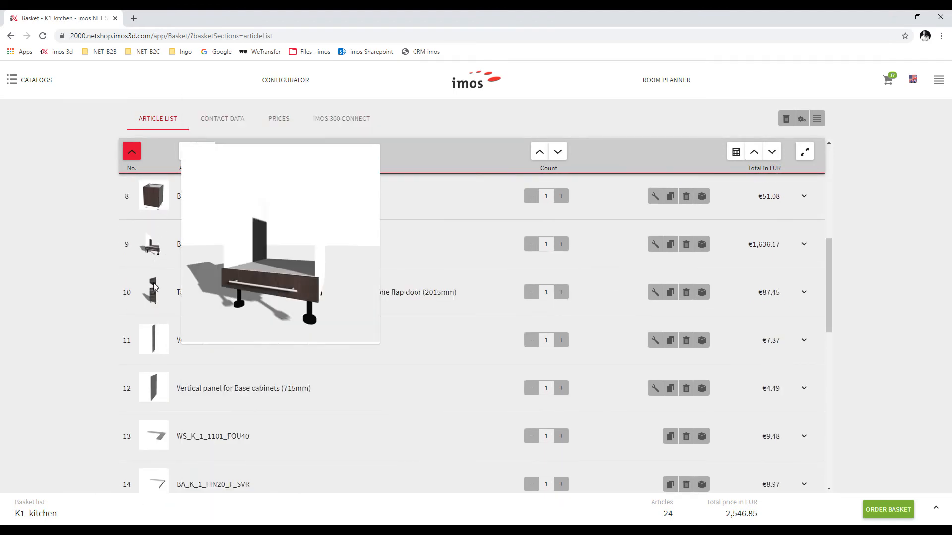
pyautogui.scroll(-5, 156, 337)
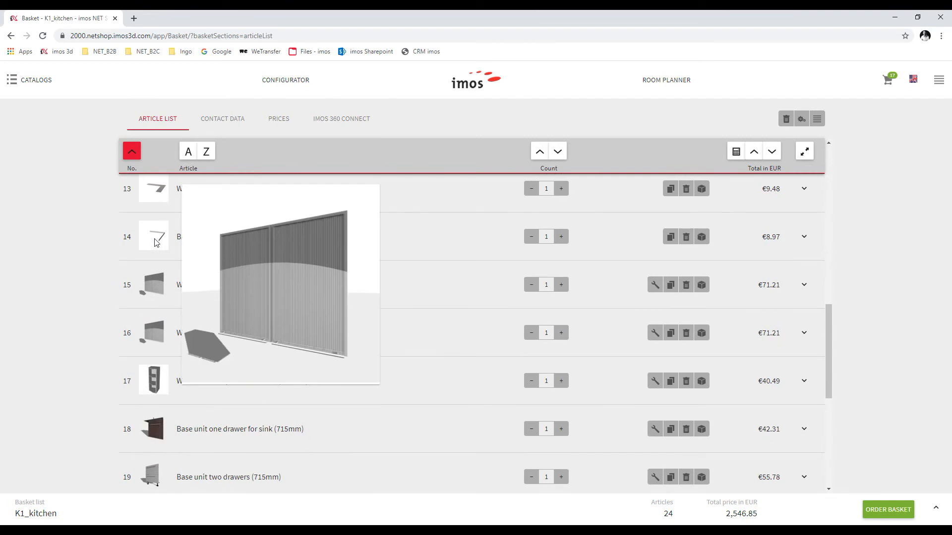
pyautogui.moveTo(148, 390)
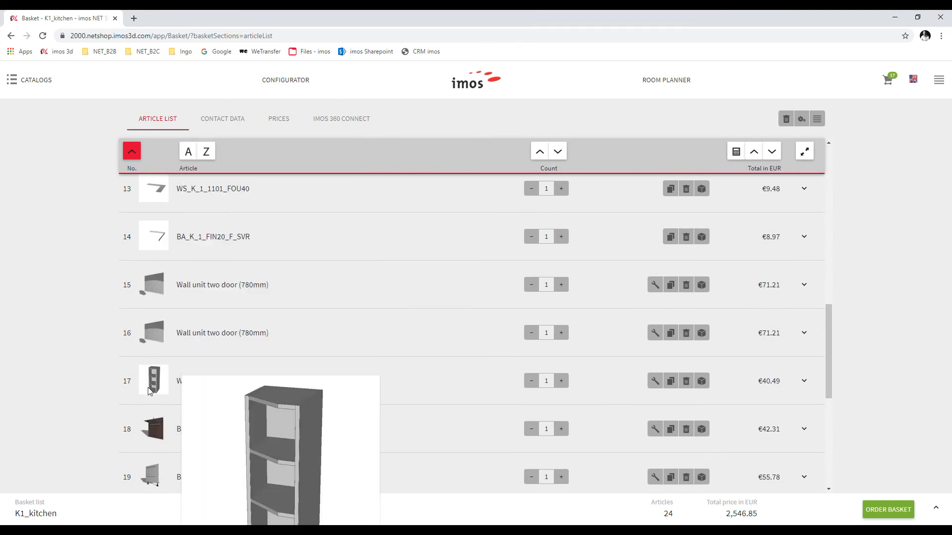
pyautogui.scroll(-6, 152, 377)
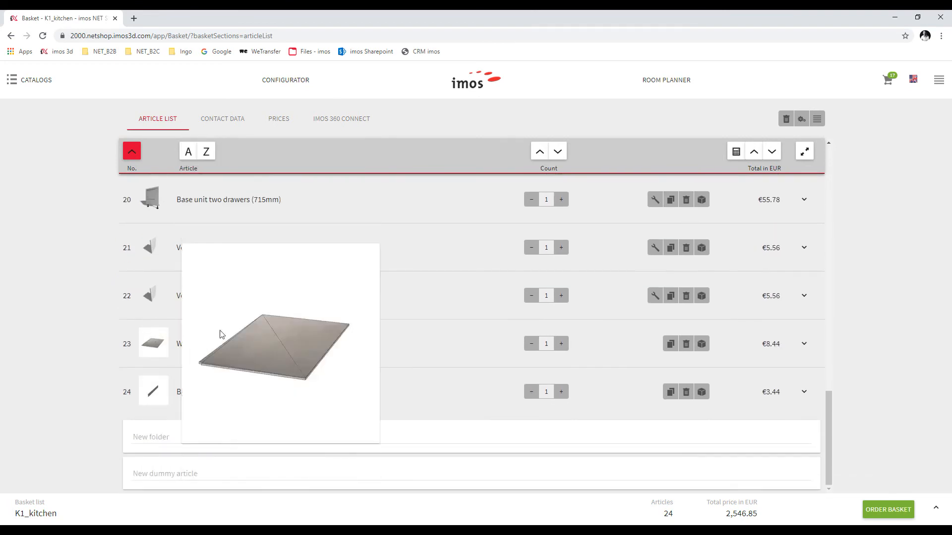
pyautogui.scroll(8, 310, 302)
pyautogui.scroll(10, 309, 300)
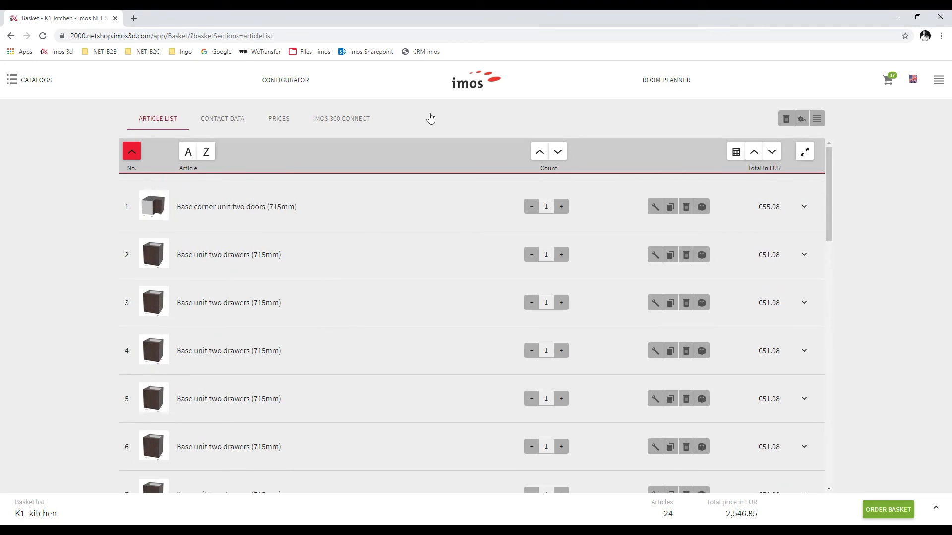
# Open the basket's contact data, edit the description, and view the creator's details
pyautogui.click(207, 121)
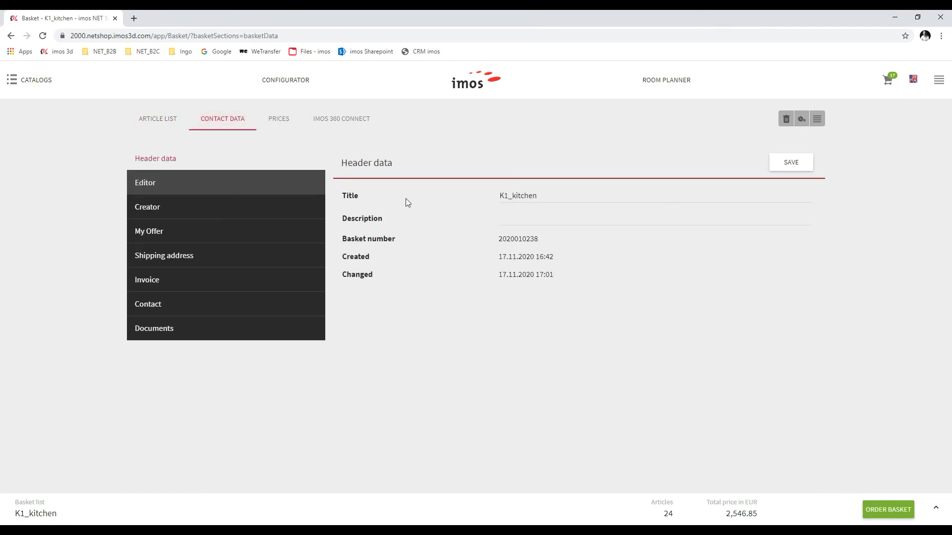
pyautogui.click(515, 223)
pyautogui.write('my new kitchen')
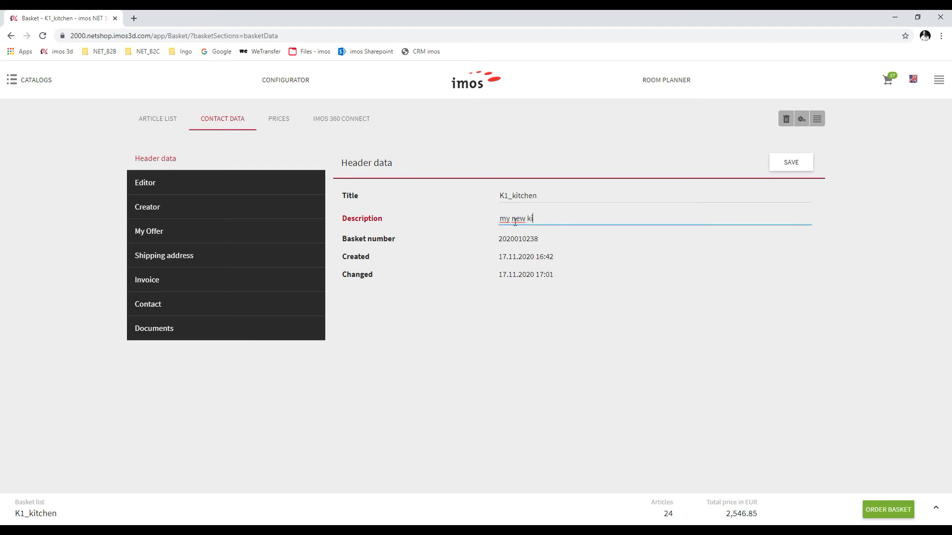
pyautogui.click(181, 206)
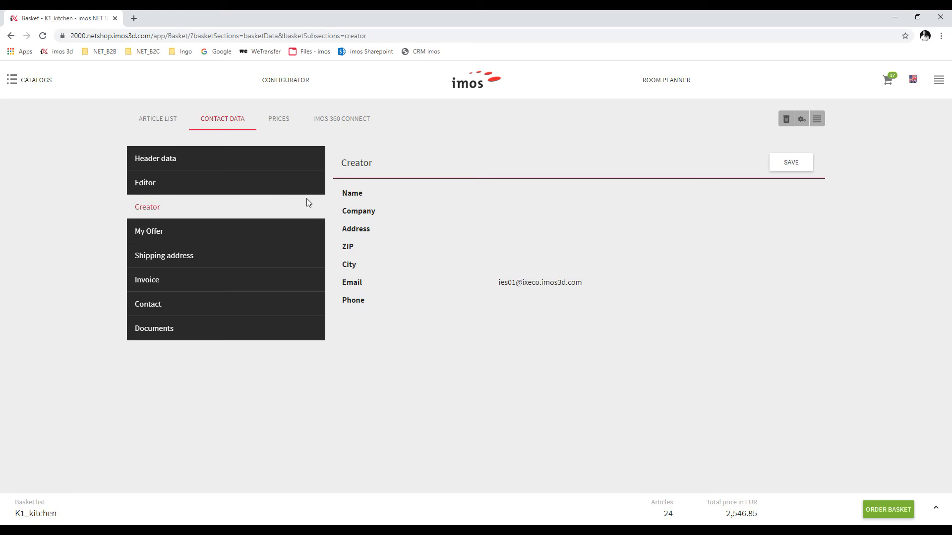
# Autofill the My Offer, Shipping address and Invoice addresses from saved browser entries
pyautogui.click(268, 232)
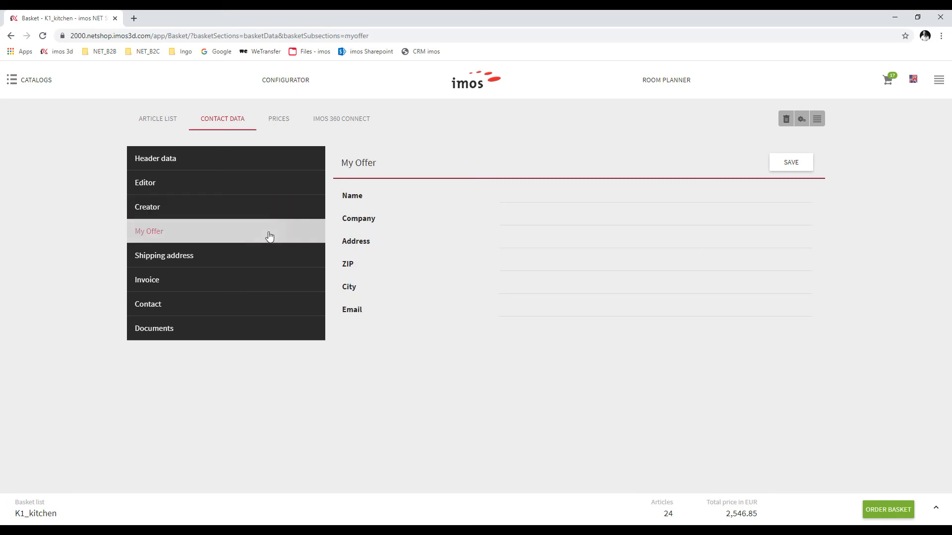
pyautogui.click(516, 197)
pyautogui.click(517, 214)
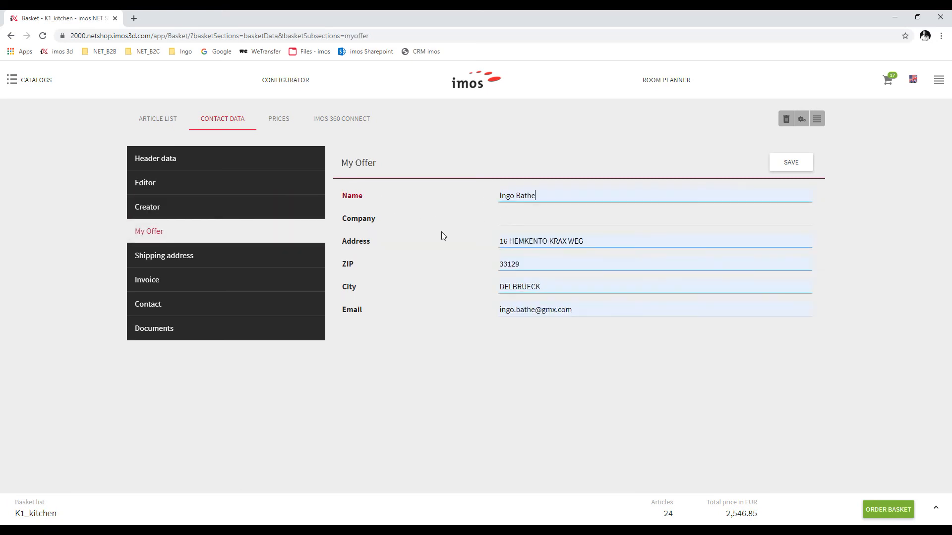
pyautogui.click(235, 257)
pyautogui.click(523, 195)
pyautogui.click(526, 218)
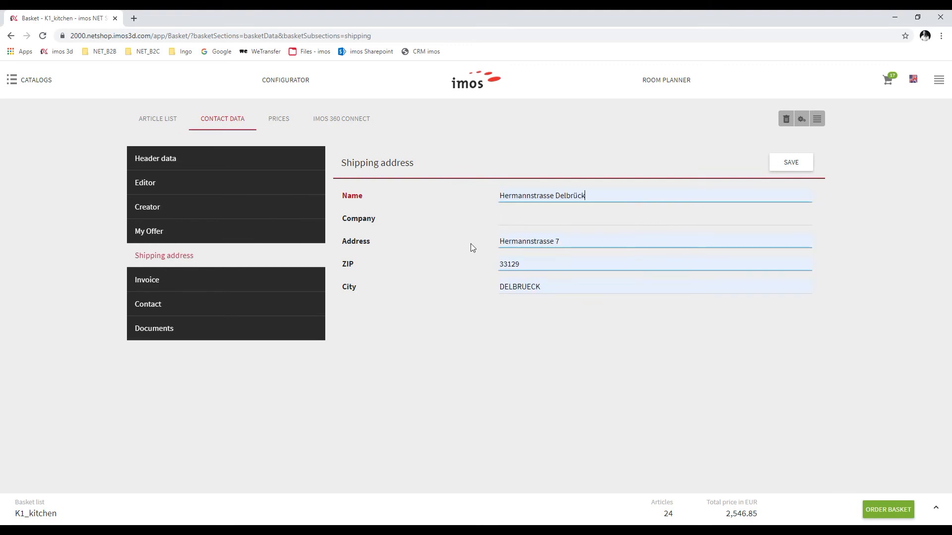
pyautogui.click(216, 285)
pyautogui.click(506, 199)
pyautogui.click(525, 218)
# Check Contact and Documents, then show prices: 3,030.75 EUR including VAT
pyautogui.click(183, 304)
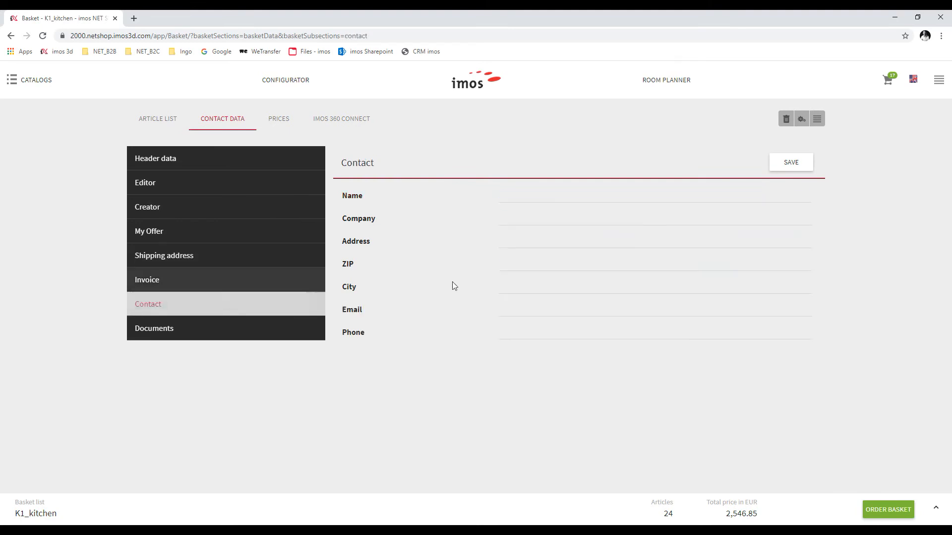
pyautogui.click(216, 338)
pyautogui.click(280, 119)
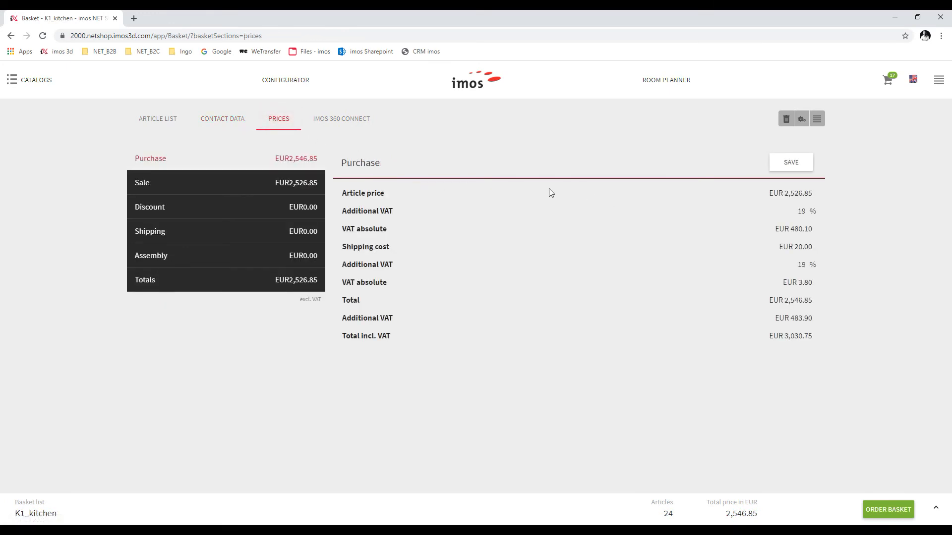
# Download the K1_kitchen quotation as a Quote PDF from the basket's downloads list
pyautogui.click(223, 121)
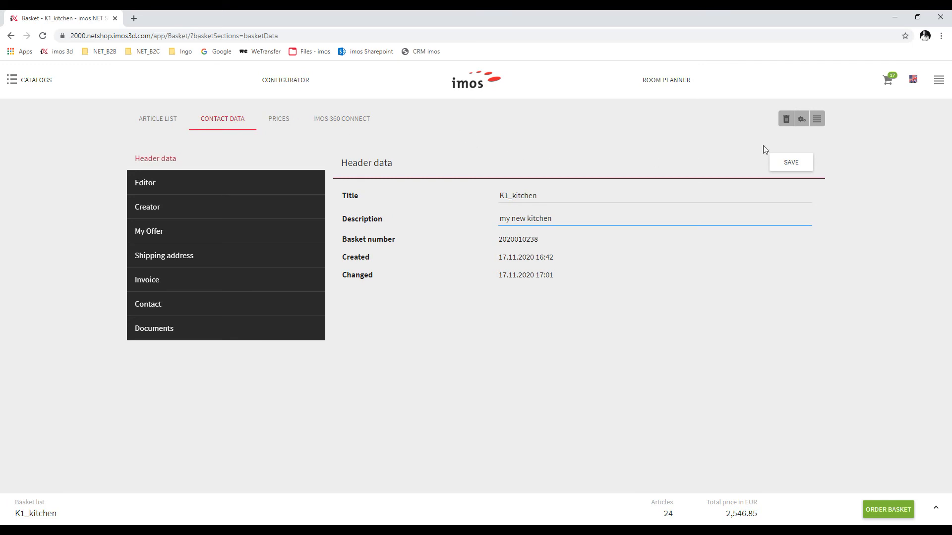
pyautogui.click(823, 123)
pyautogui.click(773, 191)
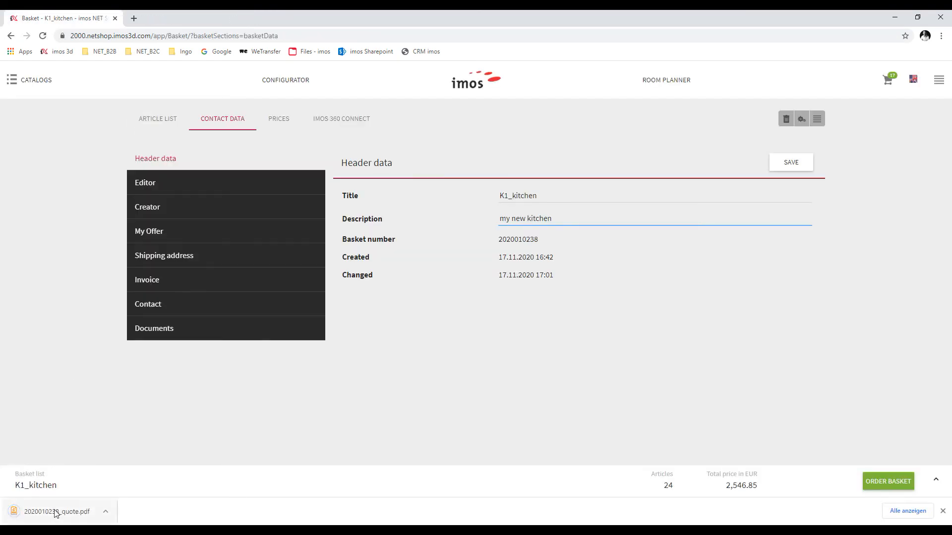
pyautogui.click(56, 512)
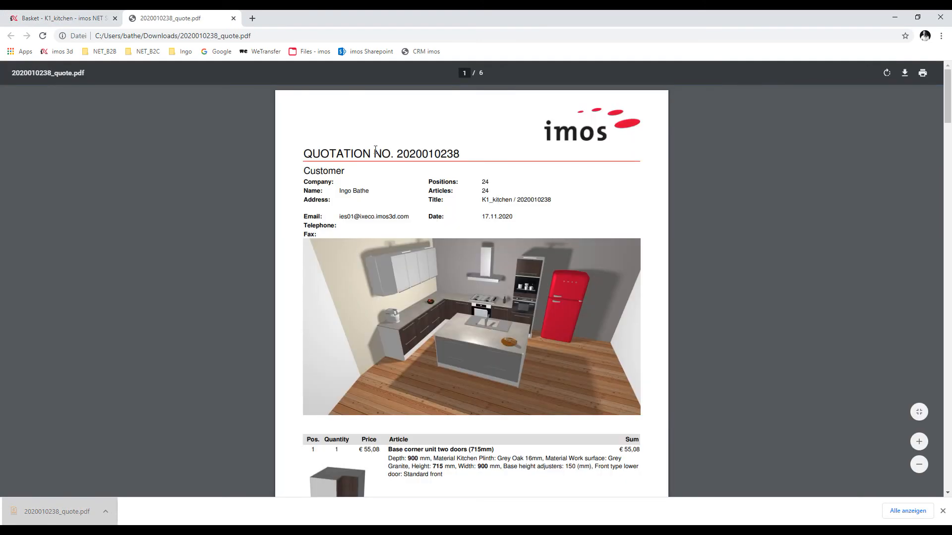
pyautogui.moveTo(306, 154); pyautogui.dragTo(460, 155)
pyautogui.click(516, 204)
pyautogui.scroll(-2, 540, 159)
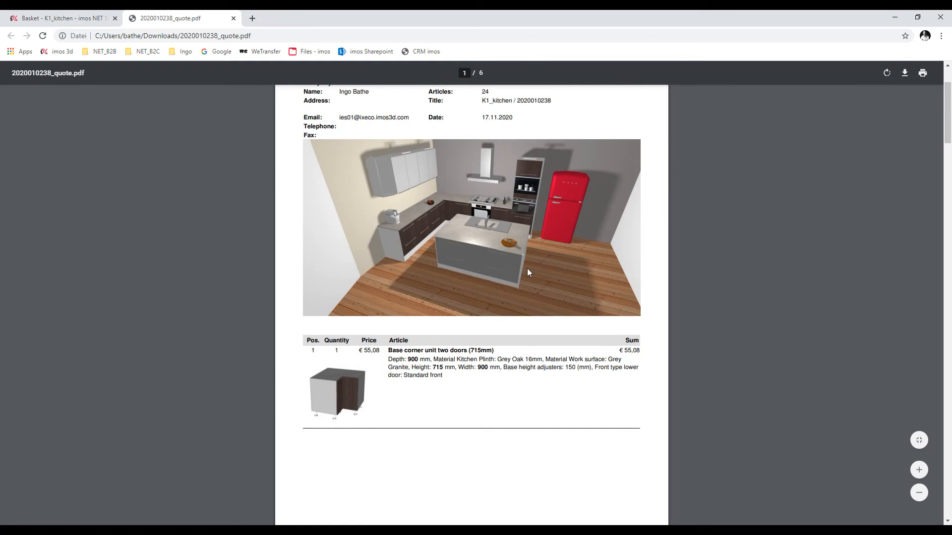
pyautogui.scroll(-12, 527, 269)
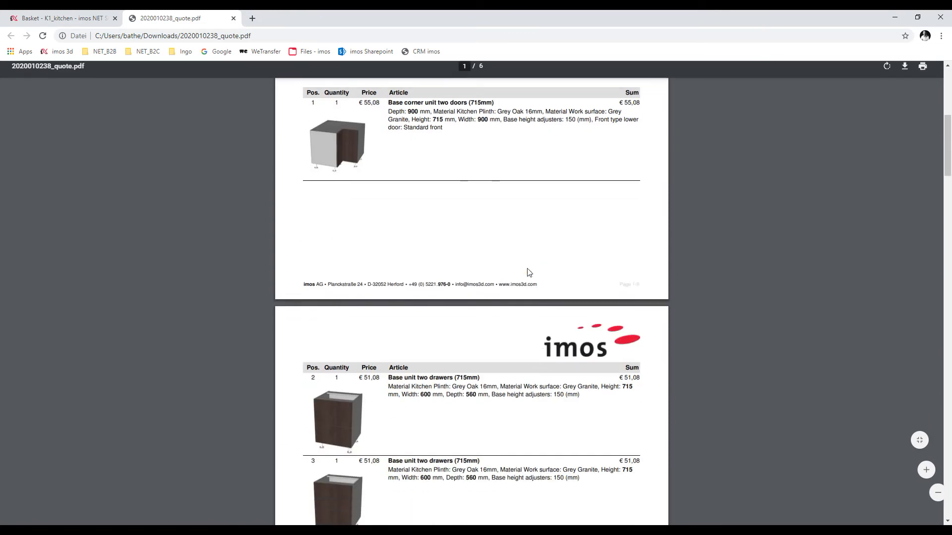
pyautogui.scroll(-11, 529, 272)
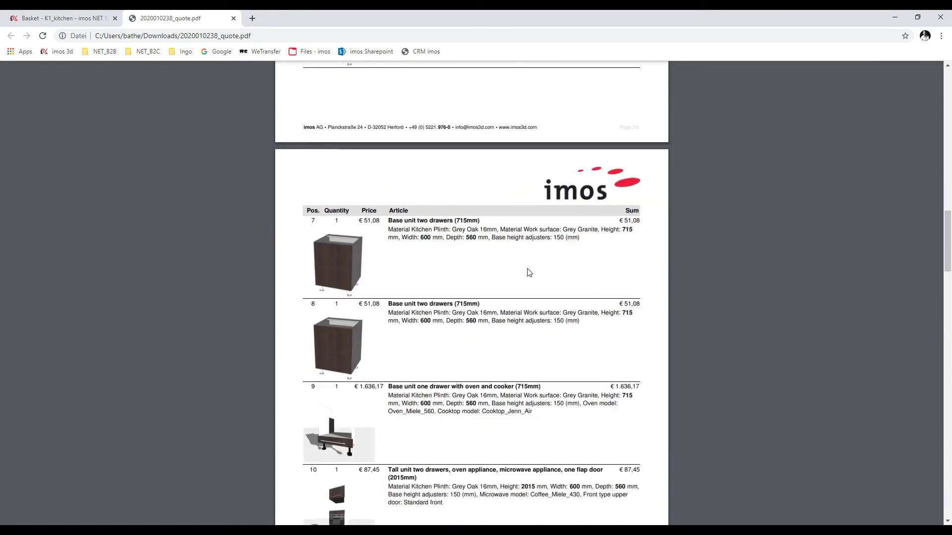
pyautogui.scroll(-12, 529, 272)
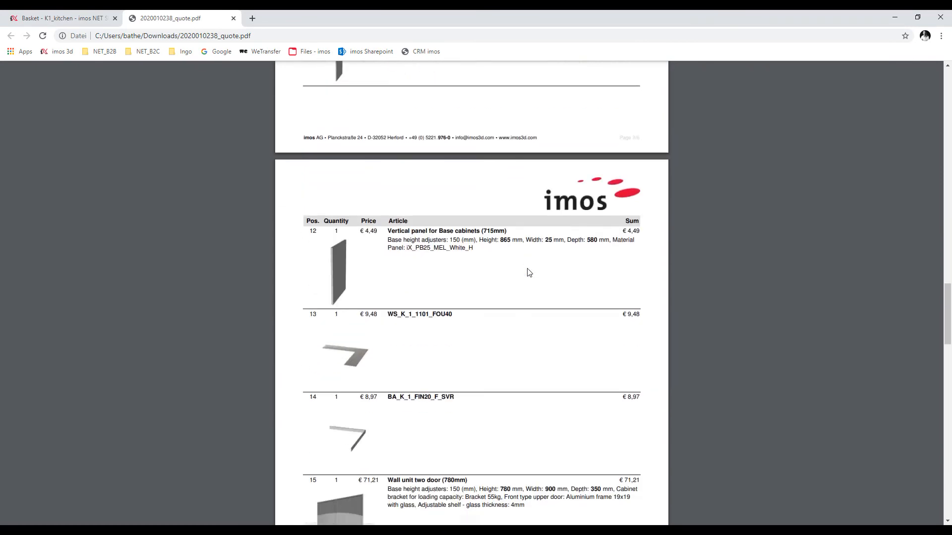
pyautogui.scroll(-10, 529, 273)
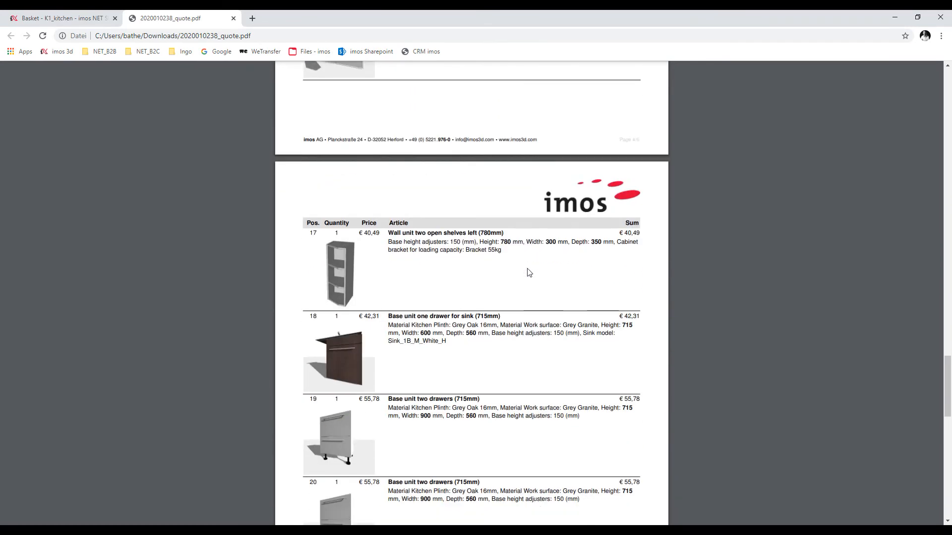
pyautogui.scroll(-5, 529, 272)
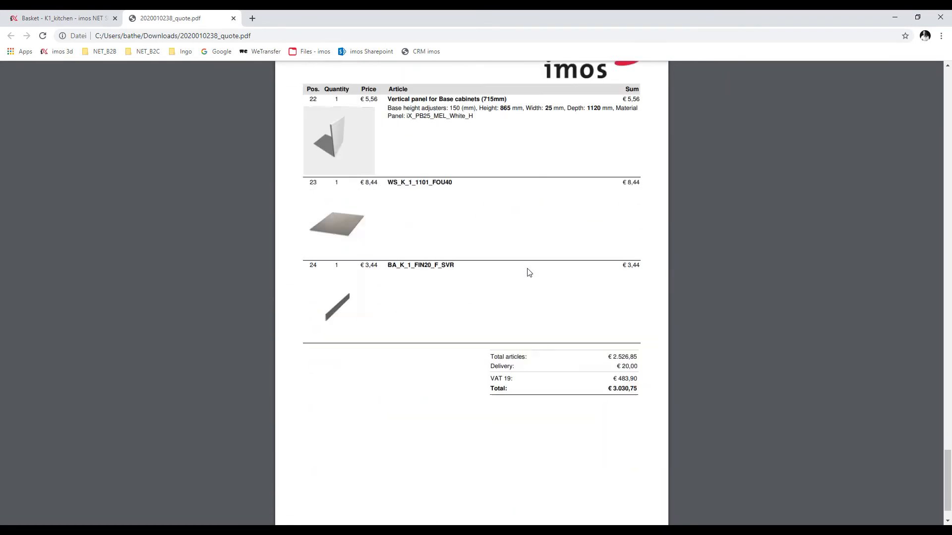
pyautogui.scroll(20, 491, 341)
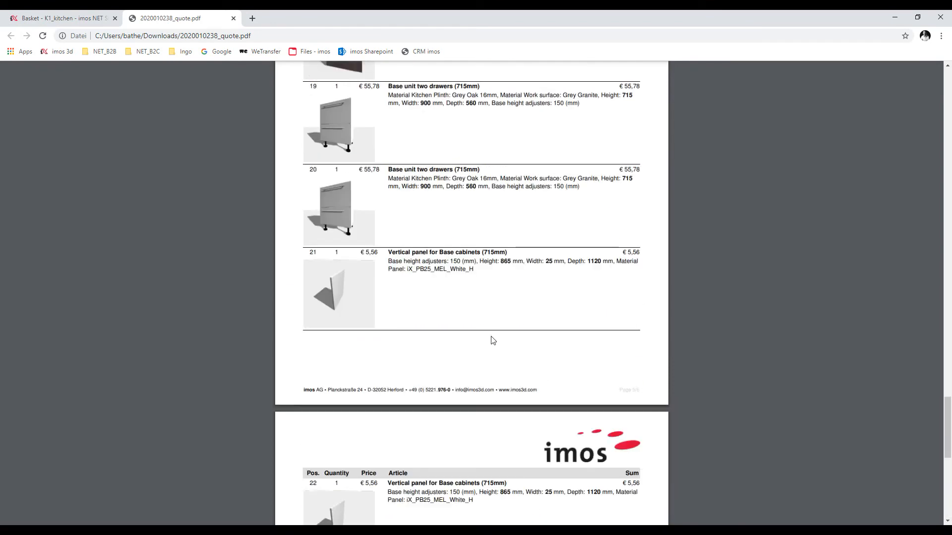
pyautogui.scroll(-3, 485, 340)
pyautogui.scroll(18, 485, 340)
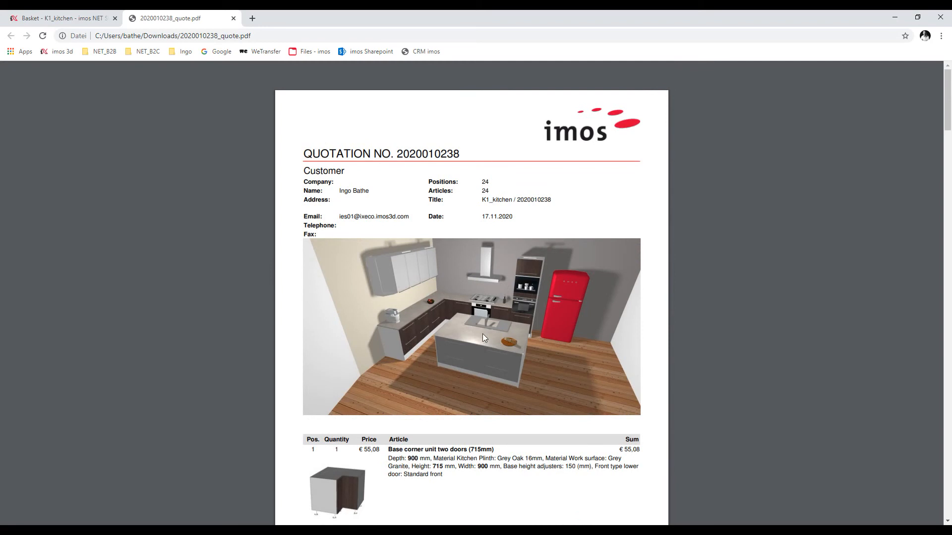
# In the room planner, enable Articles and Contiguous Parts measuring, then generate the wall views
pyautogui.click(62, 18)
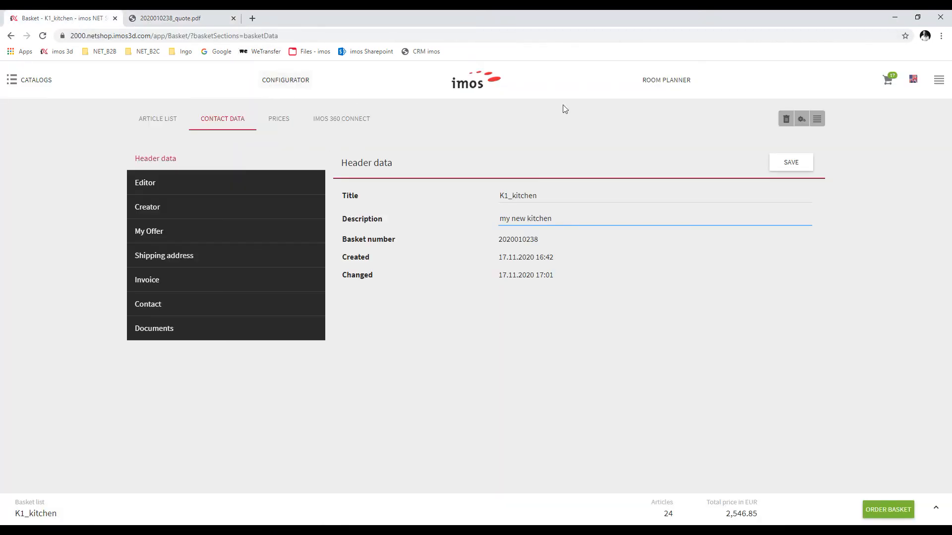
pyautogui.click(655, 84)
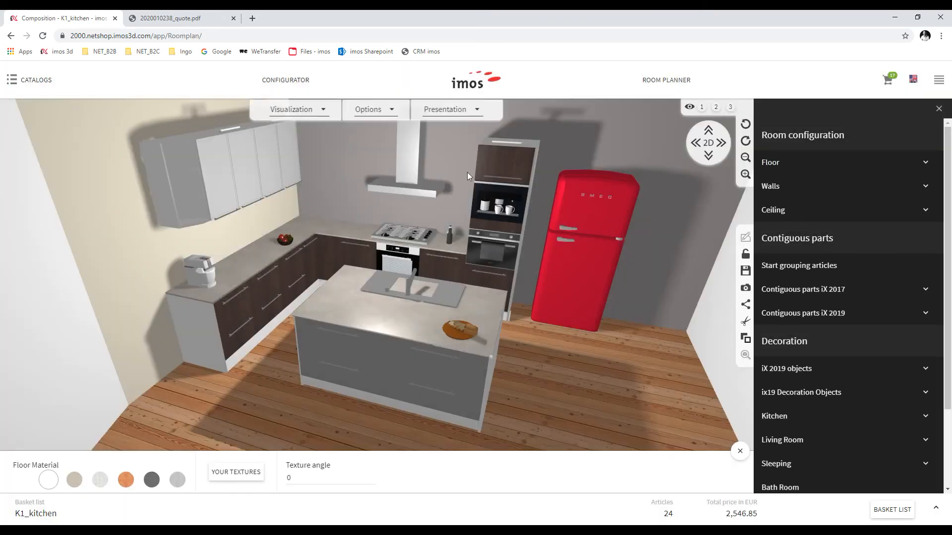
pyautogui.click(394, 111)
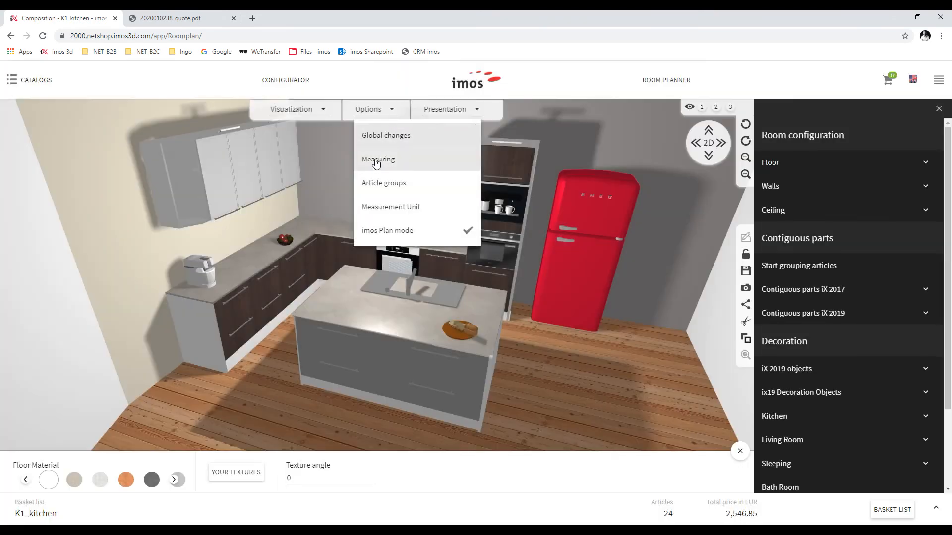
pyautogui.click(377, 160)
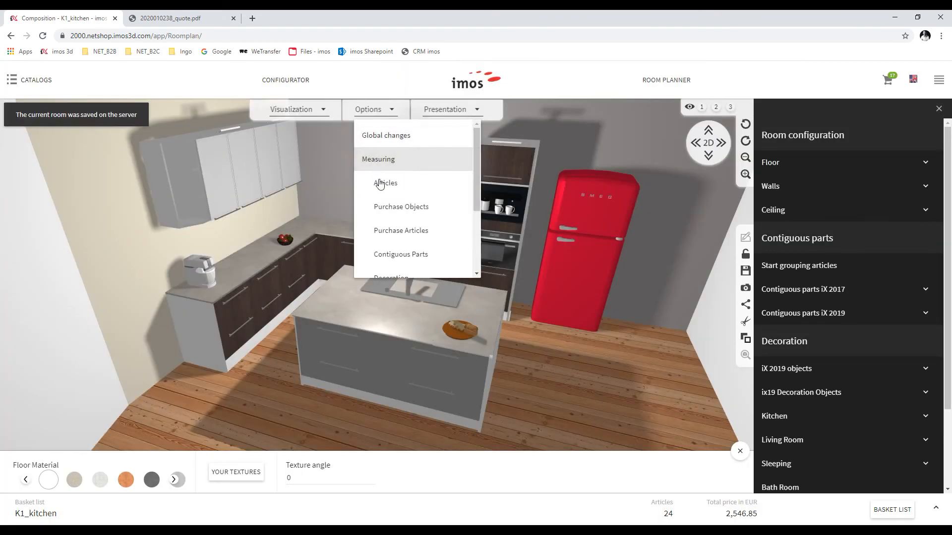
pyautogui.click(384, 185)
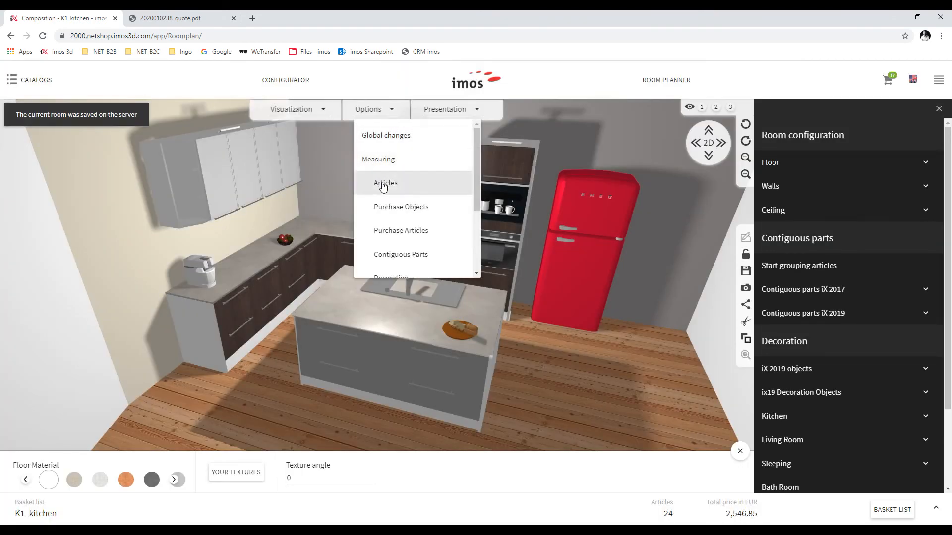
pyautogui.click(401, 256)
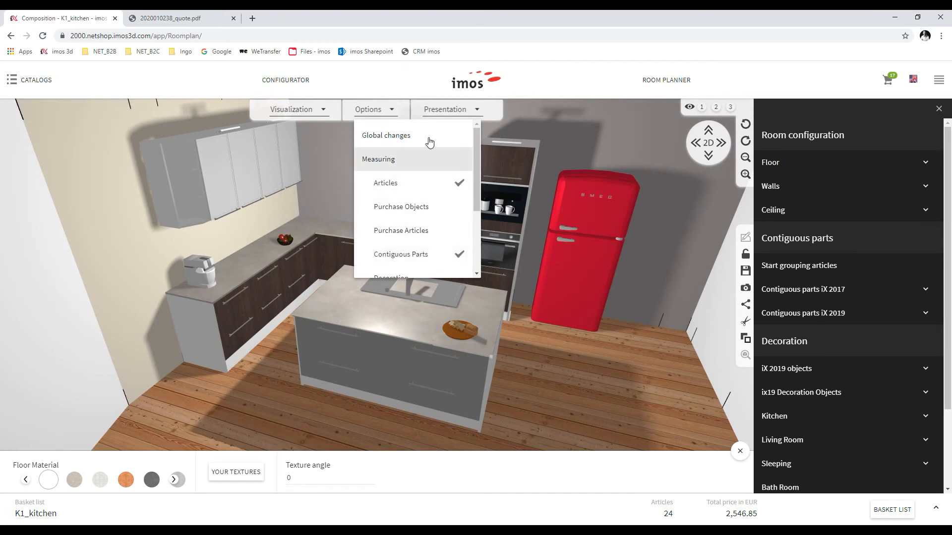
pyautogui.click(440, 110)
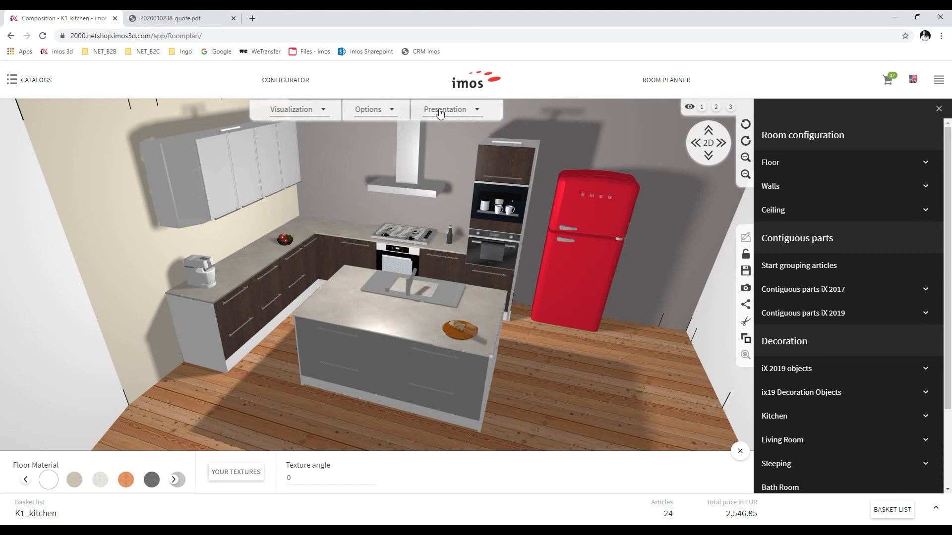
pyautogui.click(440, 110)
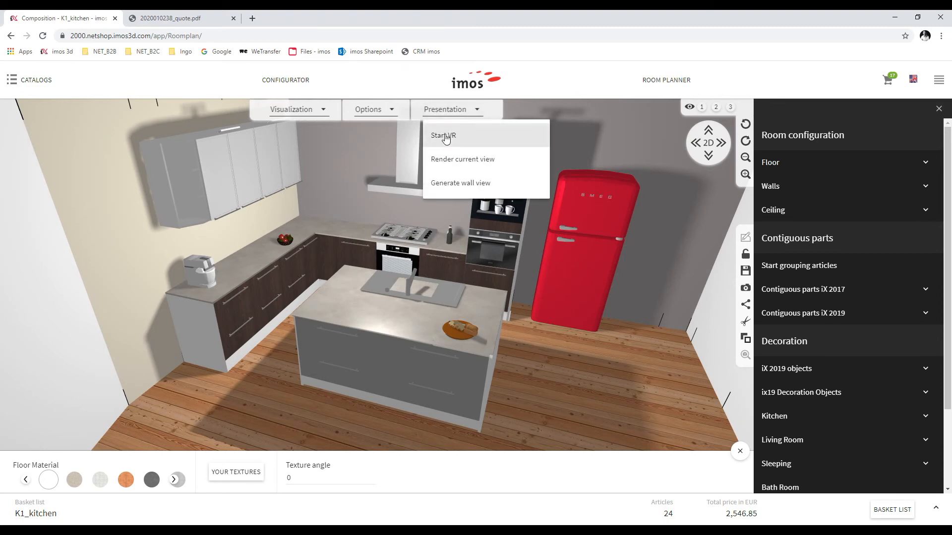
pyautogui.click(450, 184)
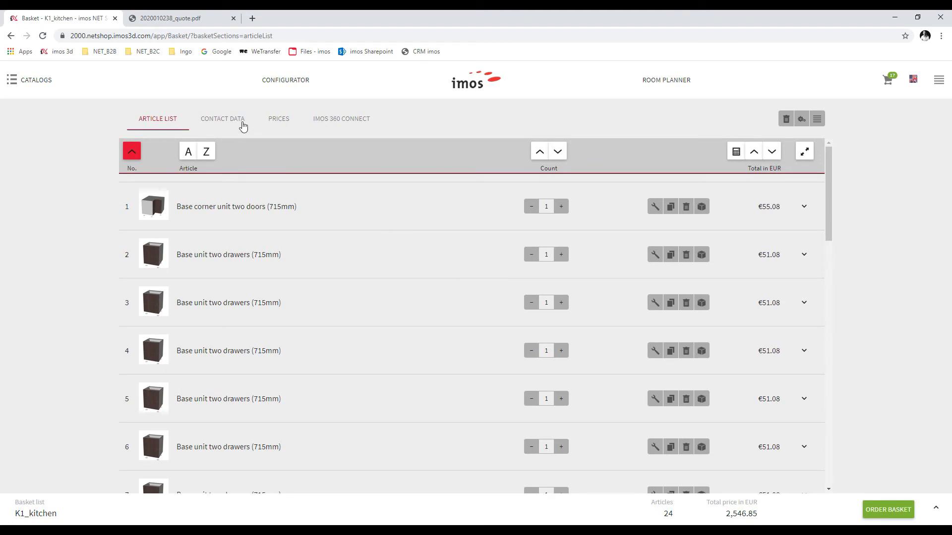
# In the basket's Documents, preview wall_view-4, wall_view-5, the floor plan and the 3D screenshot
pyautogui.click(234, 123)
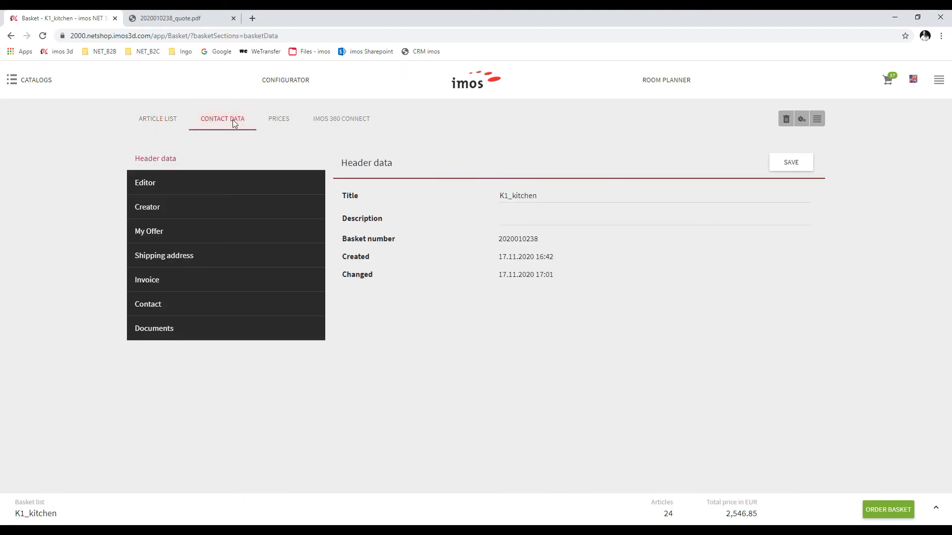
pyautogui.click(159, 328)
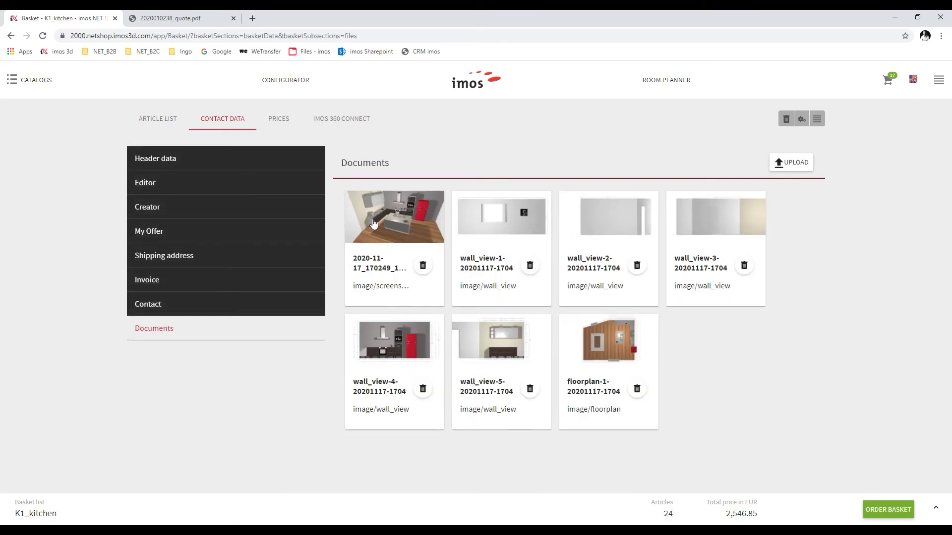
pyautogui.click(380, 347)
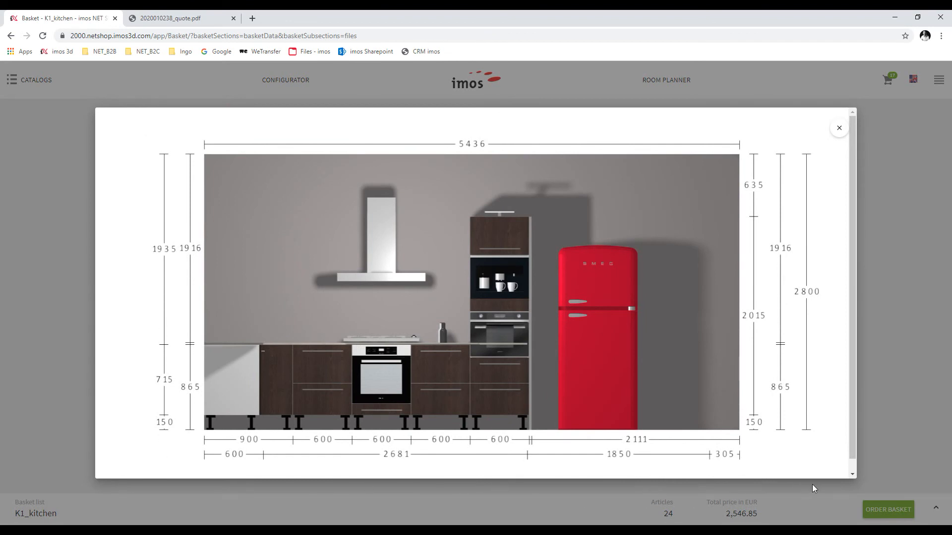
pyautogui.click(839, 128)
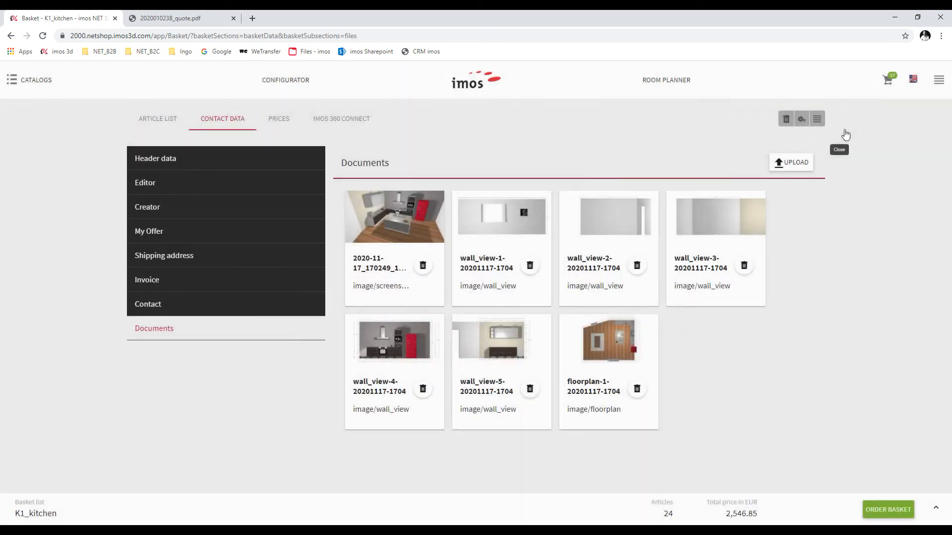
pyautogui.click(497, 338)
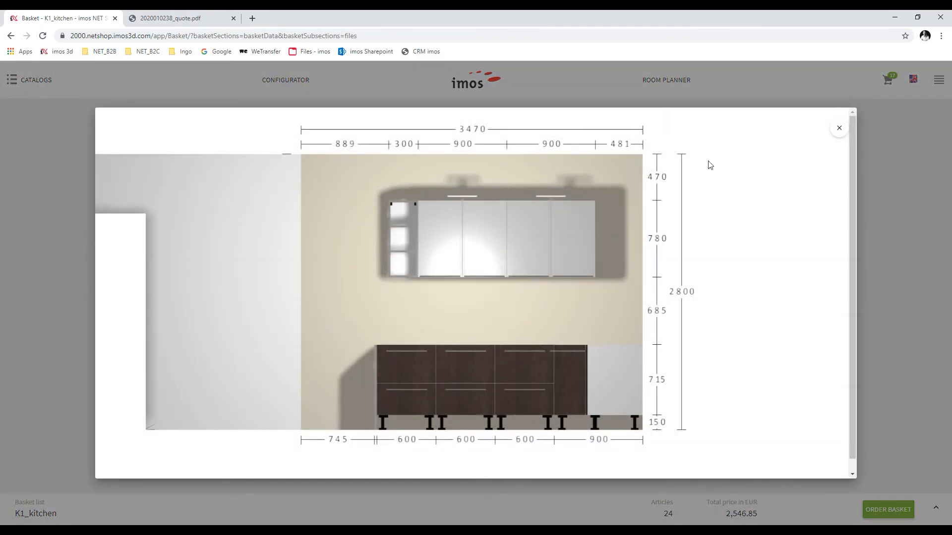
pyautogui.click(839, 127)
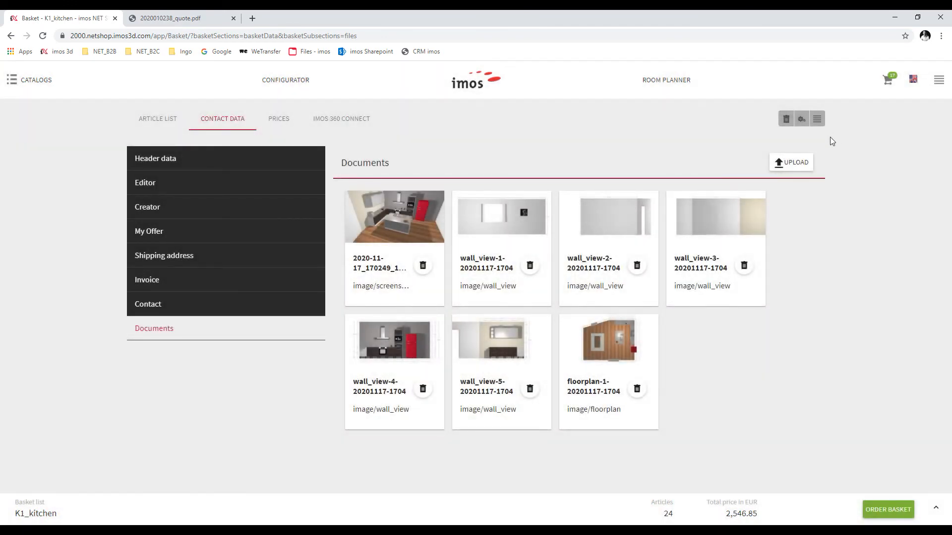
pyautogui.click(621, 336)
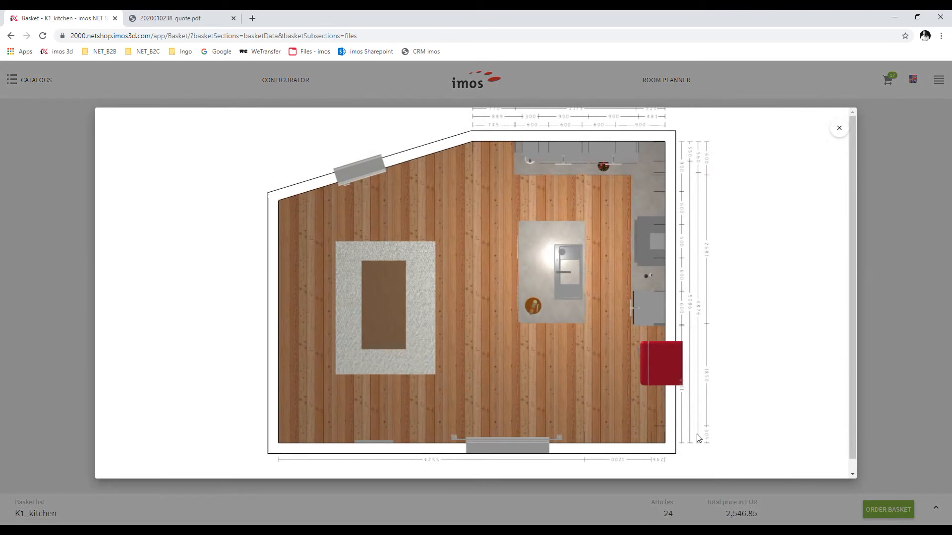
pyautogui.click(840, 130)
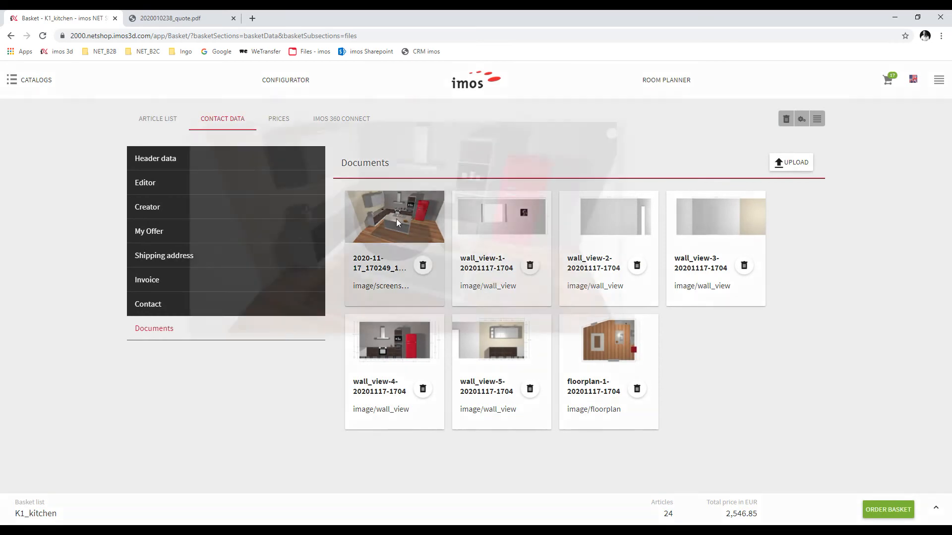
pyautogui.click(397, 220)
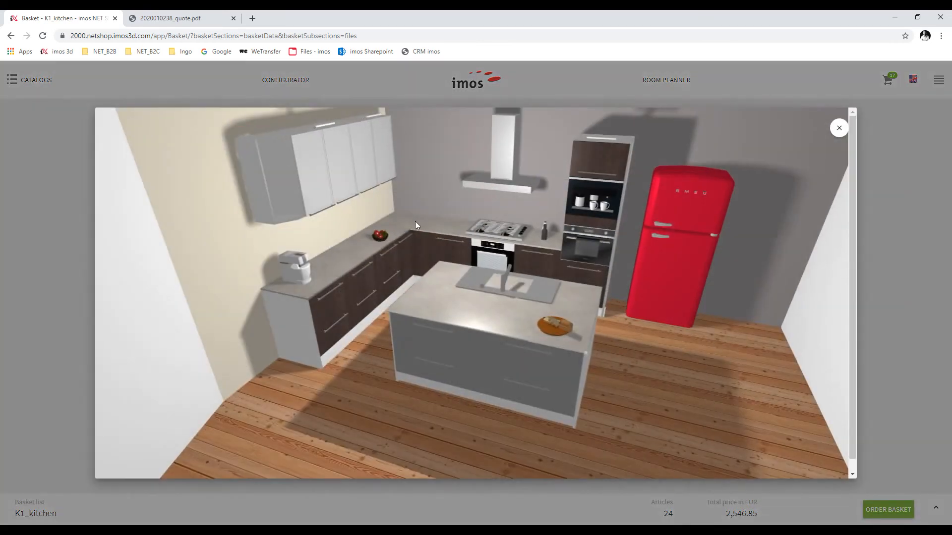
pyautogui.click(837, 129)
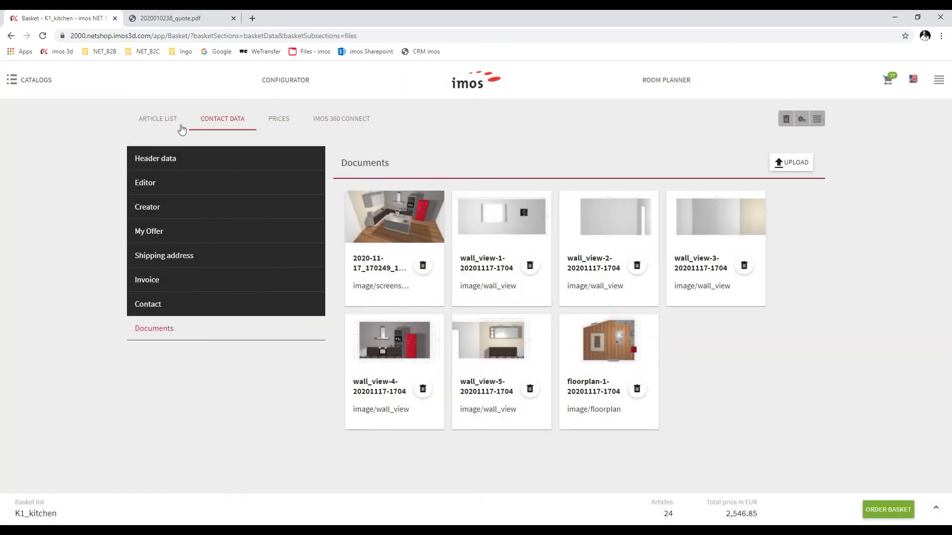
pyautogui.click(154, 119)
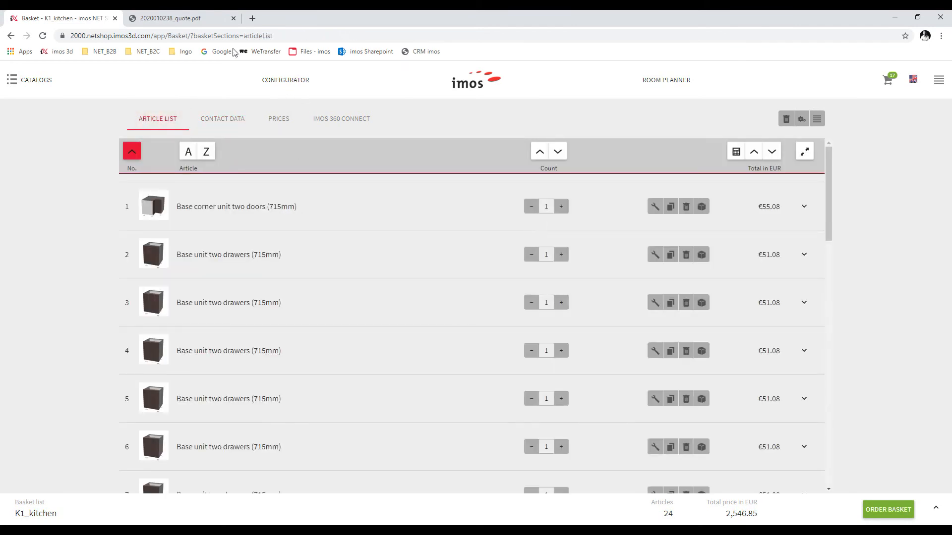
pyautogui.click(213, 18)
pyautogui.moveTo(461, 154); pyautogui.dragTo(401, 153)
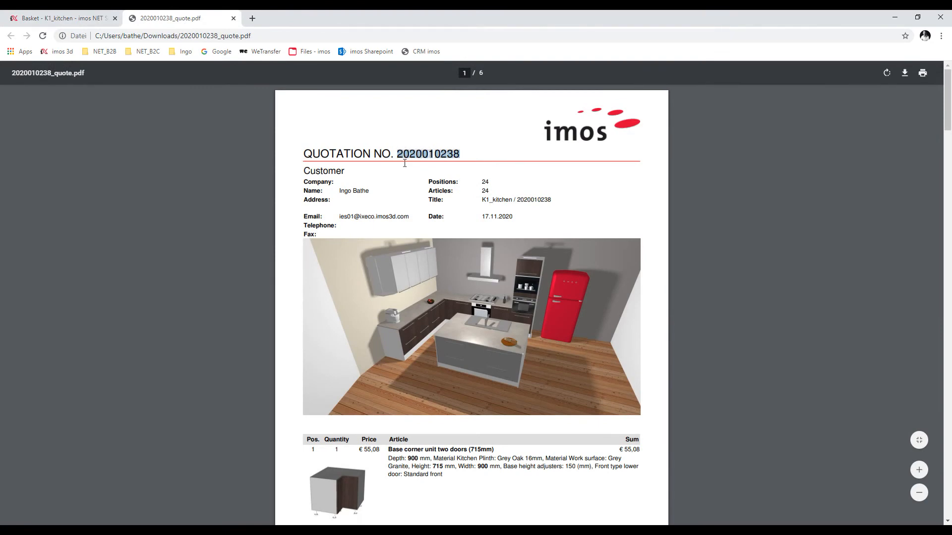
pyautogui.click(49, 18)
# Order the basket accepting terms, privacy notice and customer information, and confirm submission
pyautogui.click(881, 512)
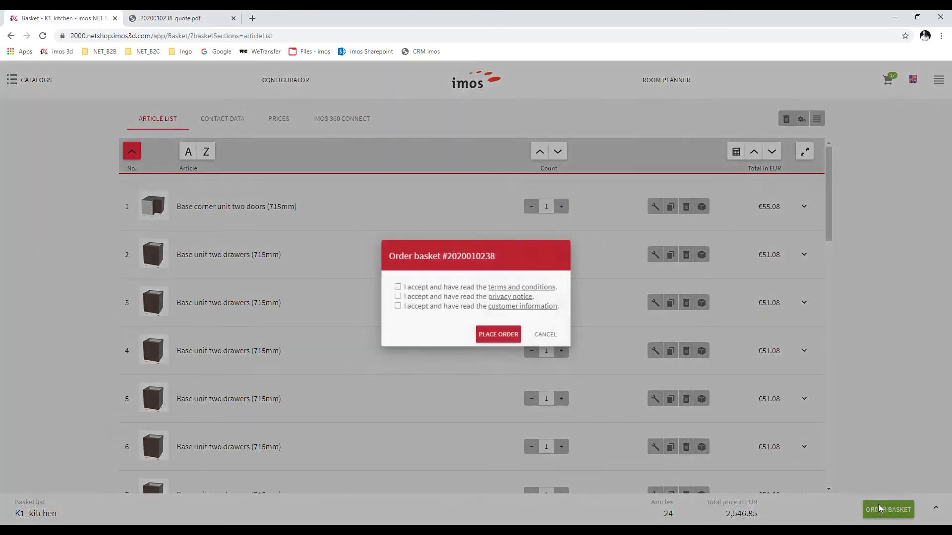
pyautogui.click(394, 287)
pyautogui.click(394, 296)
pyautogui.click(394, 306)
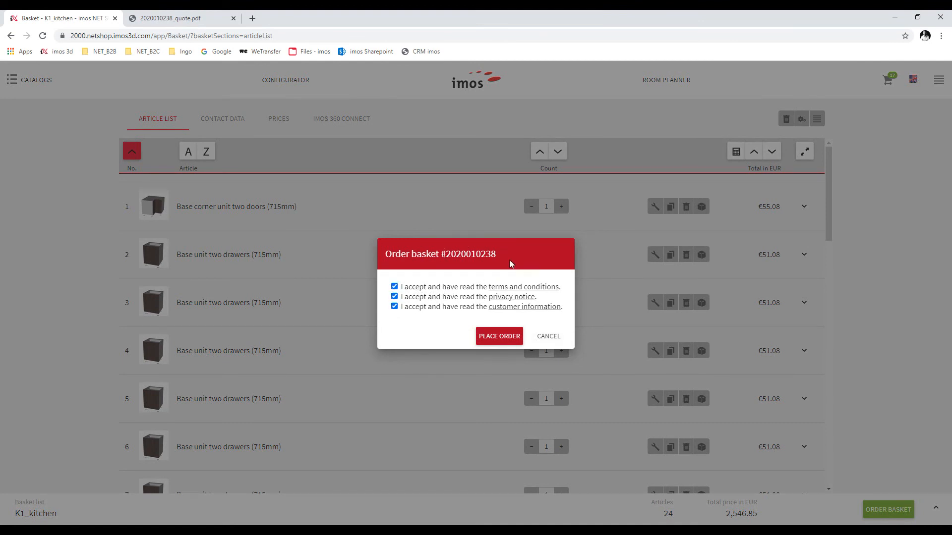
pyautogui.click(500, 340)
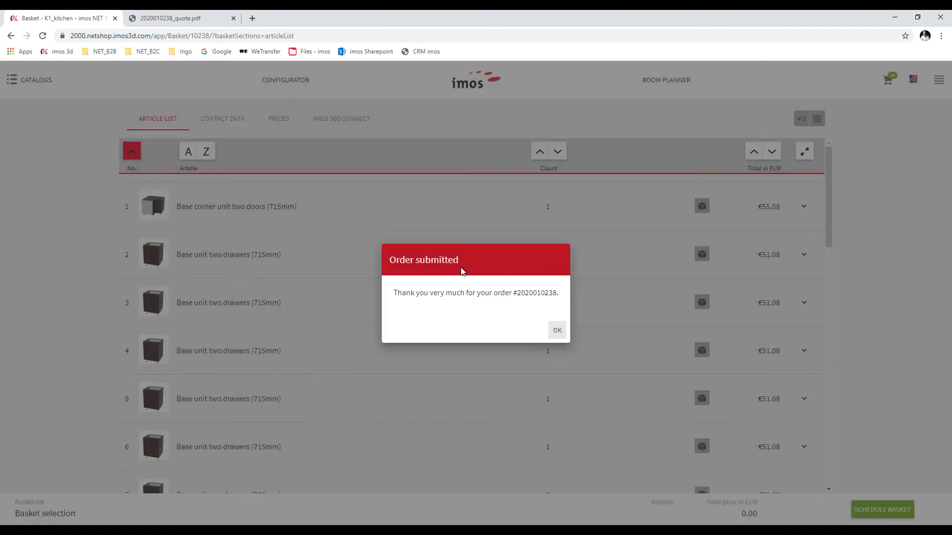
pyautogui.click(557, 330)
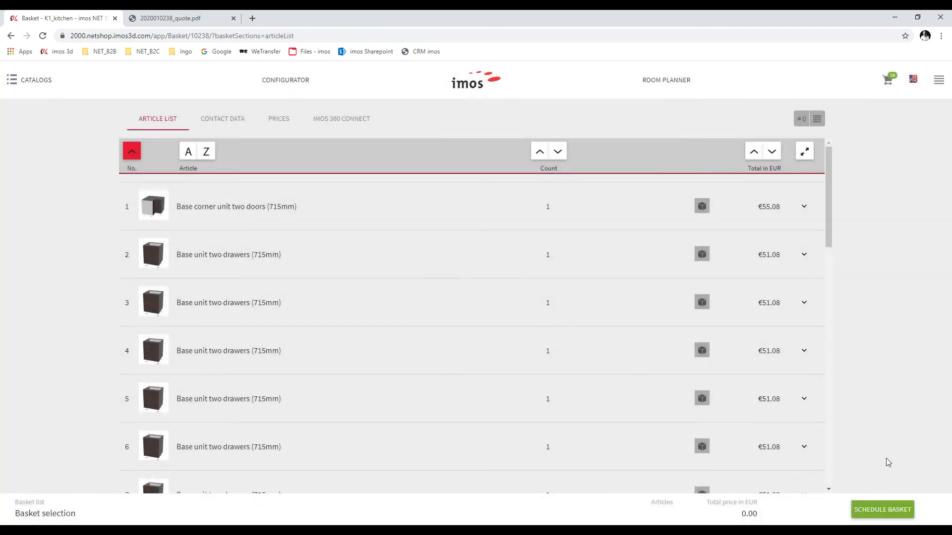
# Schedule the ordered K1_kitchen basket for processing by iX Integration Server
pyautogui.click(880, 511)
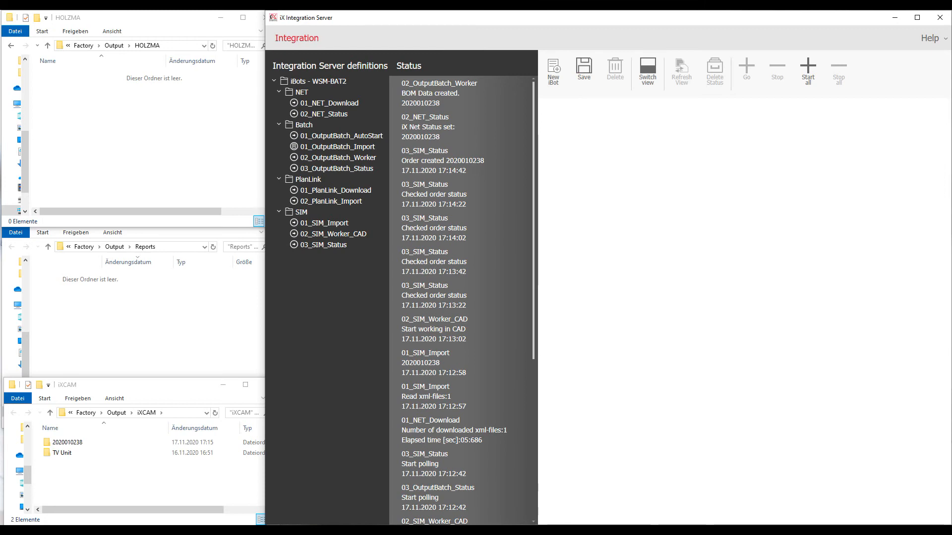
pyautogui.click(646, 531)
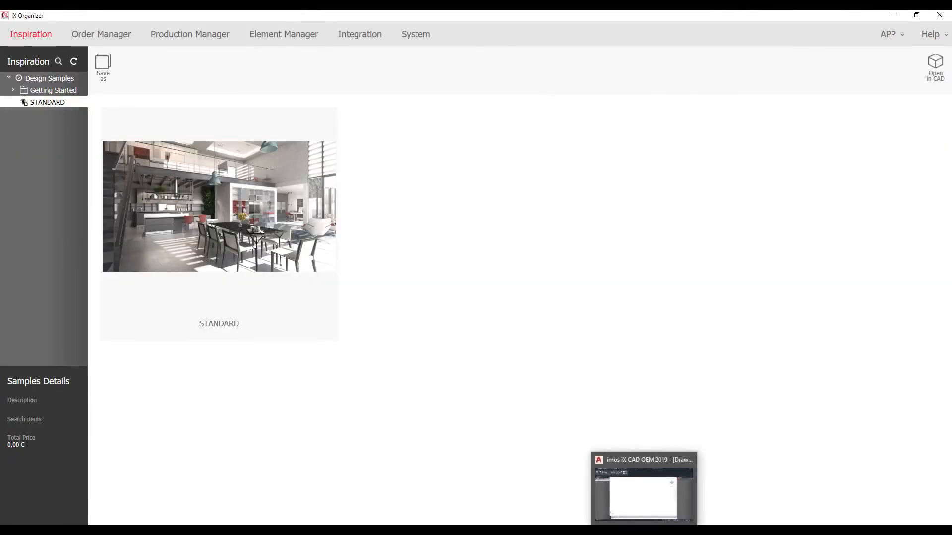
pyautogui.click(122, 34)
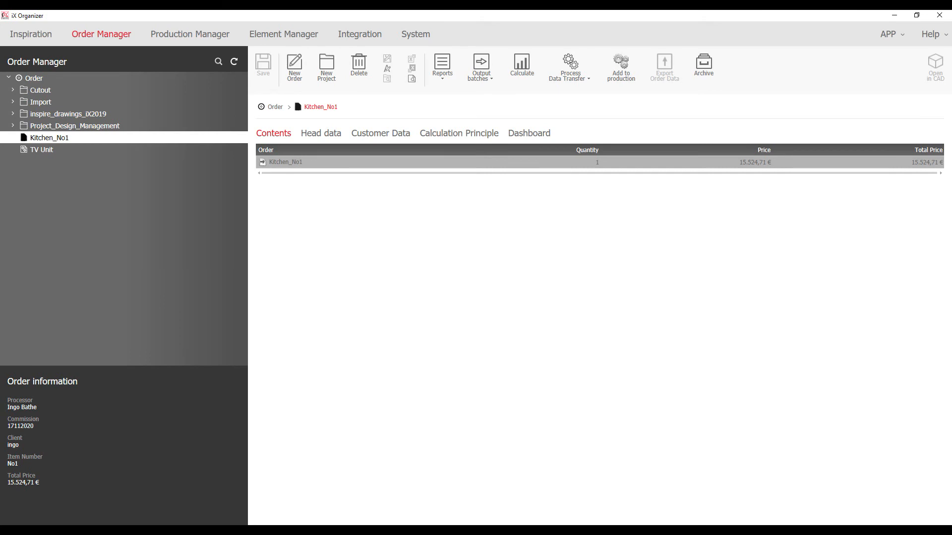
pyautogui.click(13, 102)
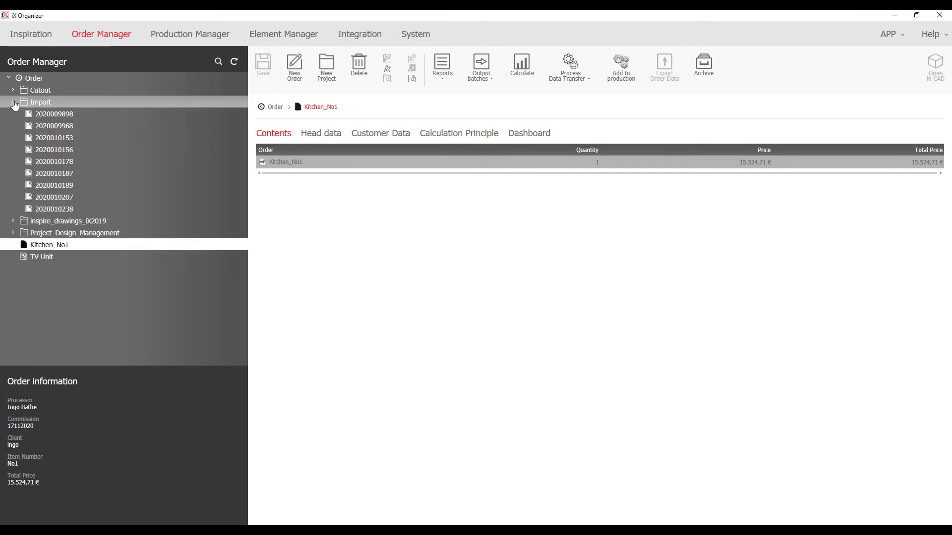
pyautogui.click(56, 212)
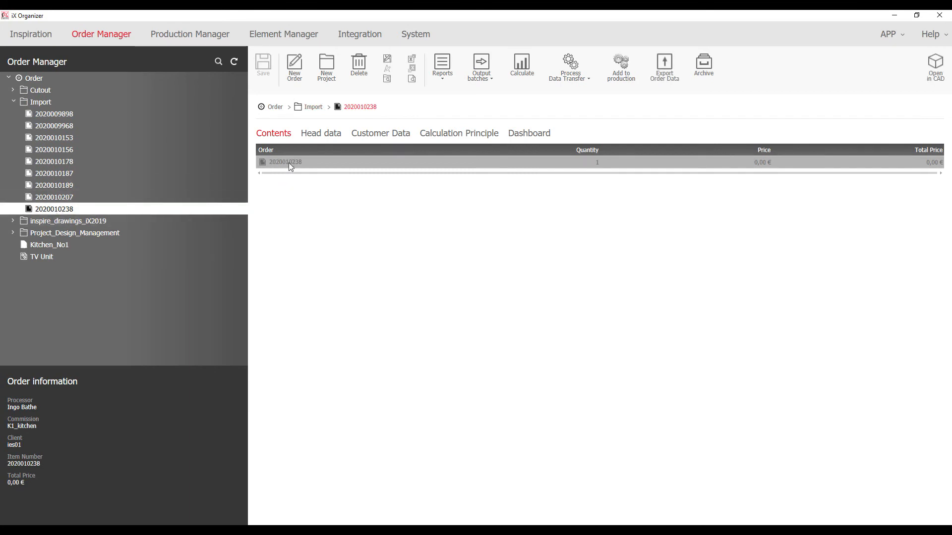
pyautogui.doubleClick(326, 162)
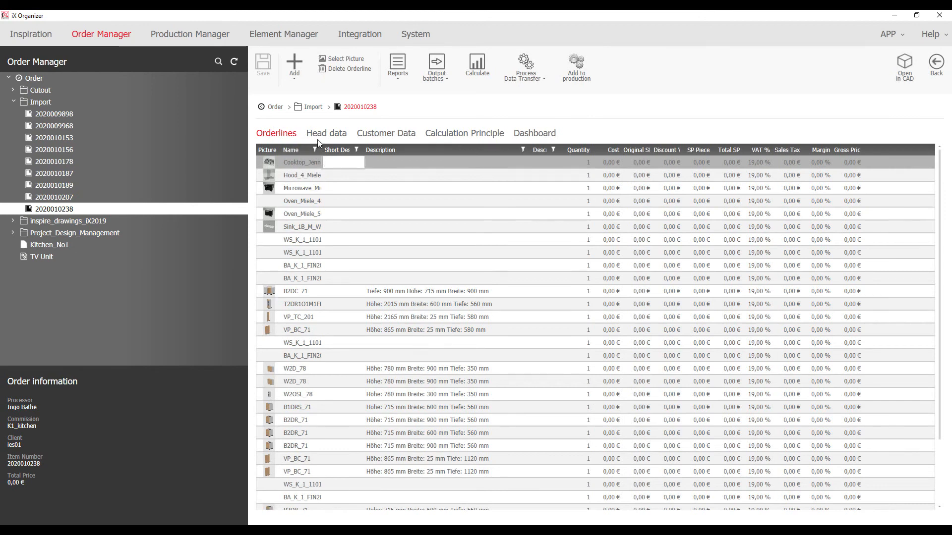
pyautogui.click(320, 135)
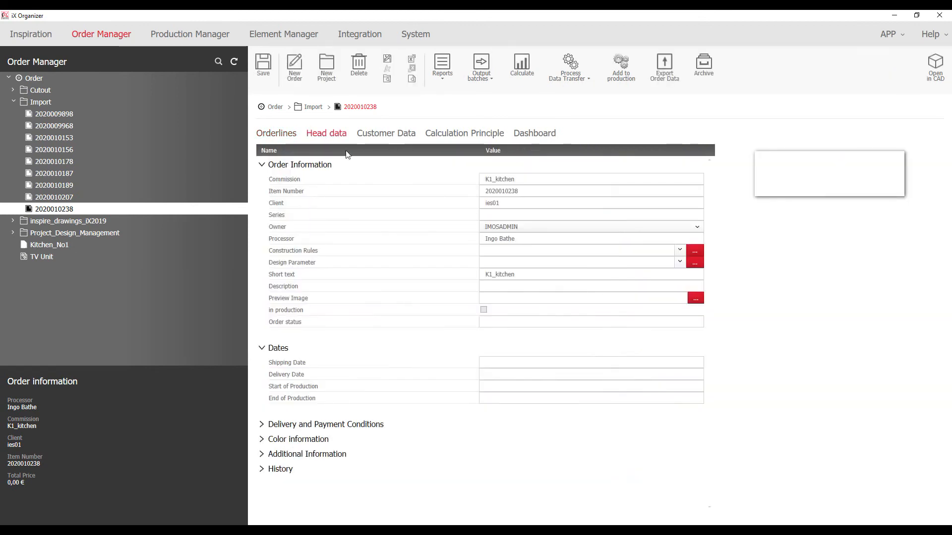
pyautogui.click(515, 194)
pyautogui.click(481, 205)
pyautogui.click(513, 239)
pyautogui.click(473, 275)
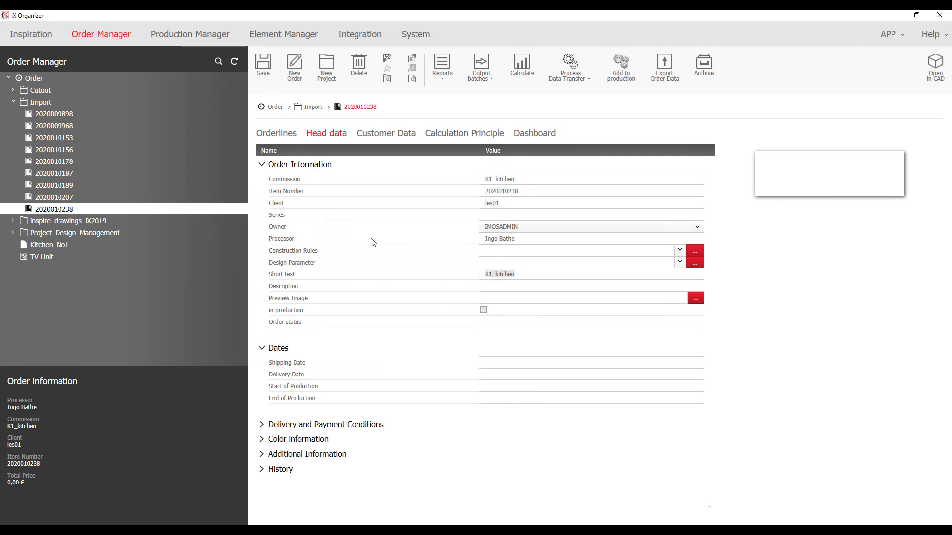
pyautogui.click(277, 136)
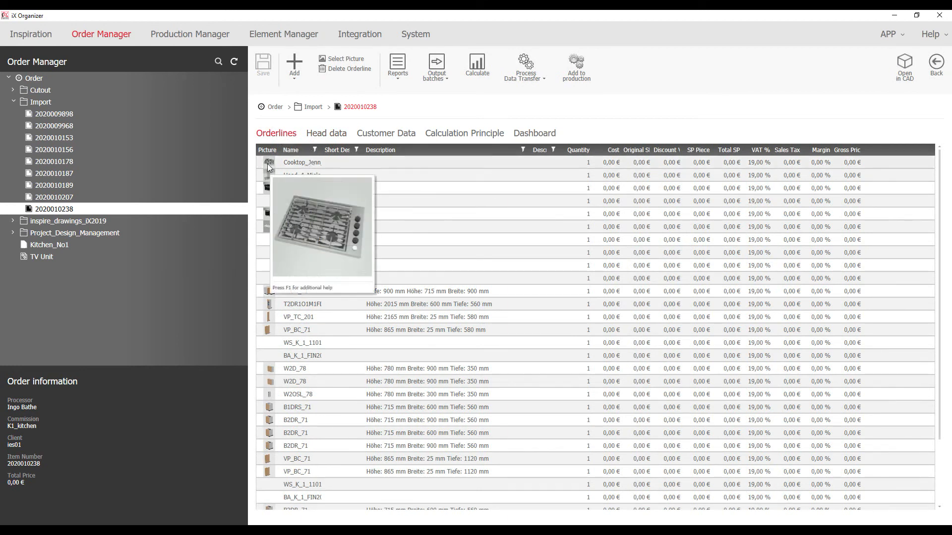
pyautogui.moveTo(271, 192)
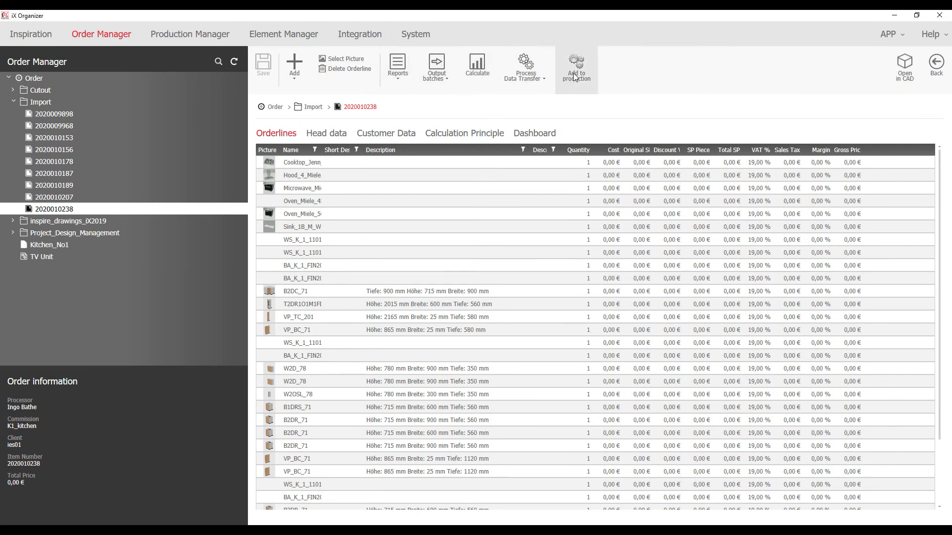
pyautogui.click(395, 76)
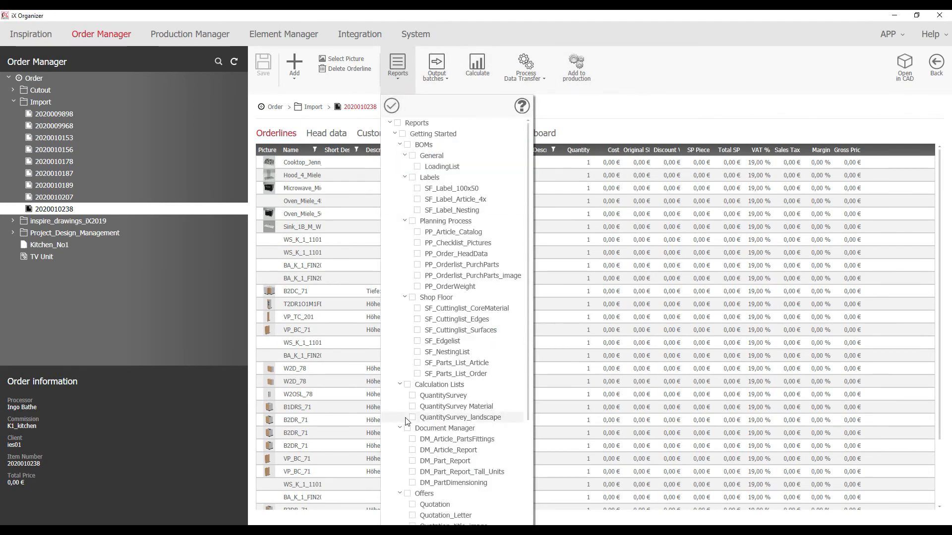
pyautogui.click(412, 395)
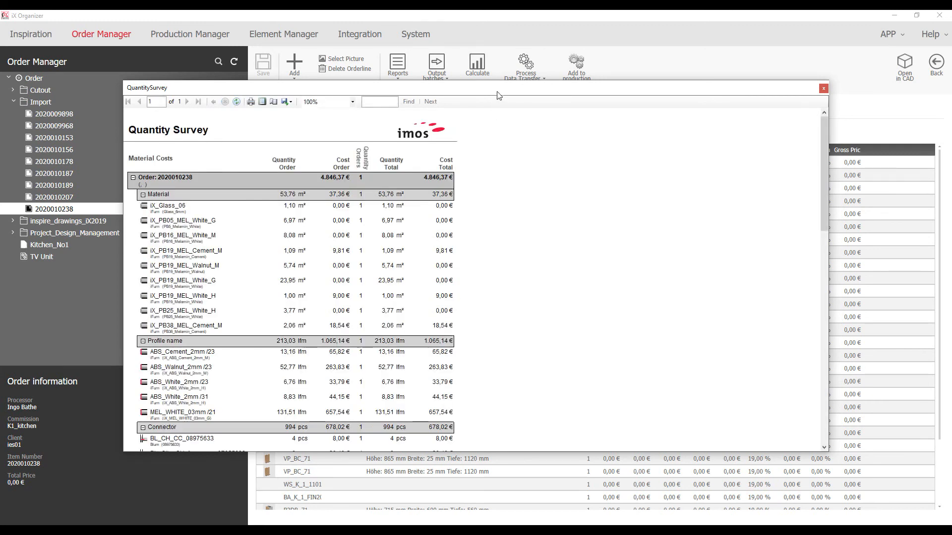
# Maximize the Quantity Survey report at 200% zoom and read through the material and purchased-part costs
pyautogui.doubleClick(497, 89)
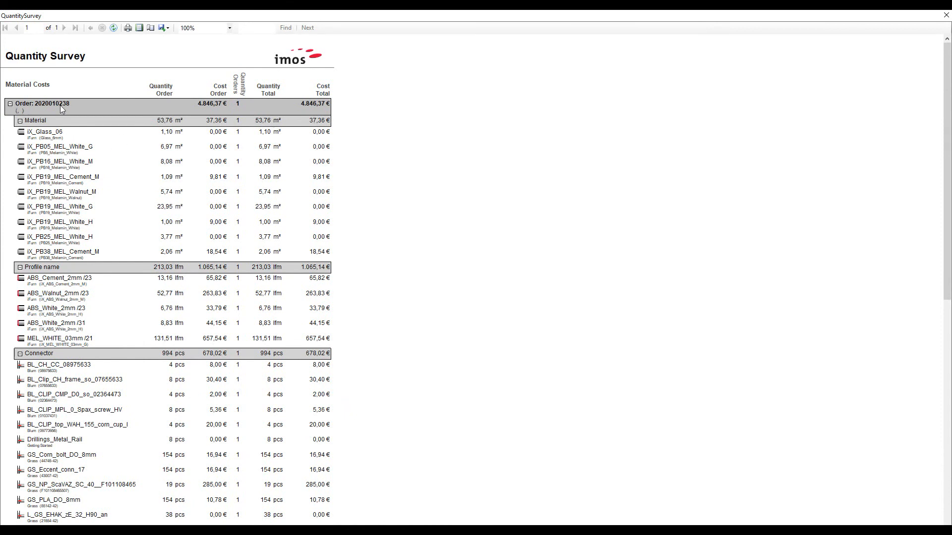
pyautogui.click(187, 29)
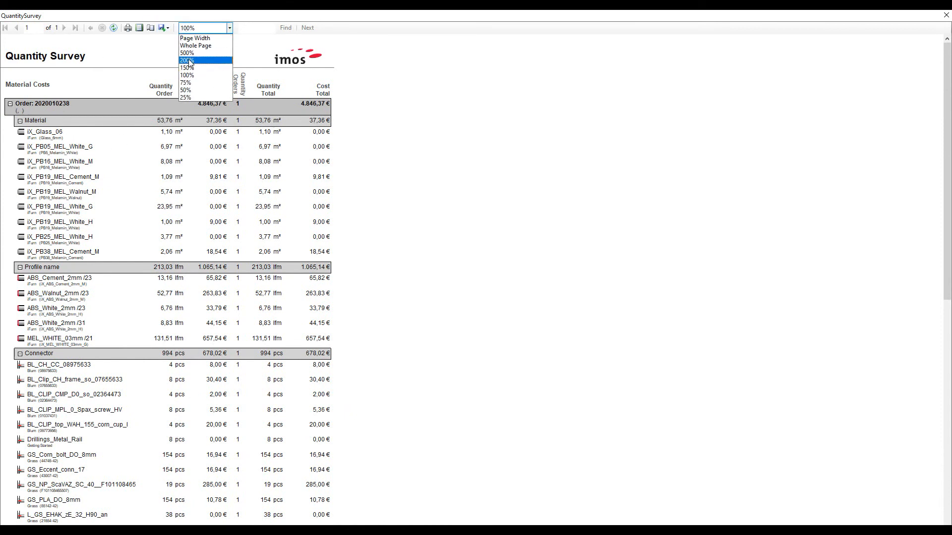
pyautogui.click(186, 60)
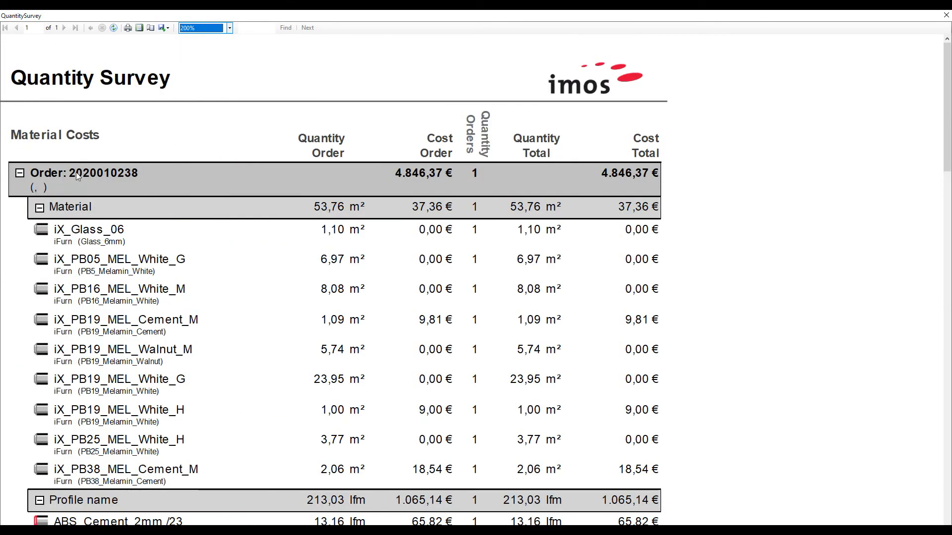
pyautogui.click(208, 172)
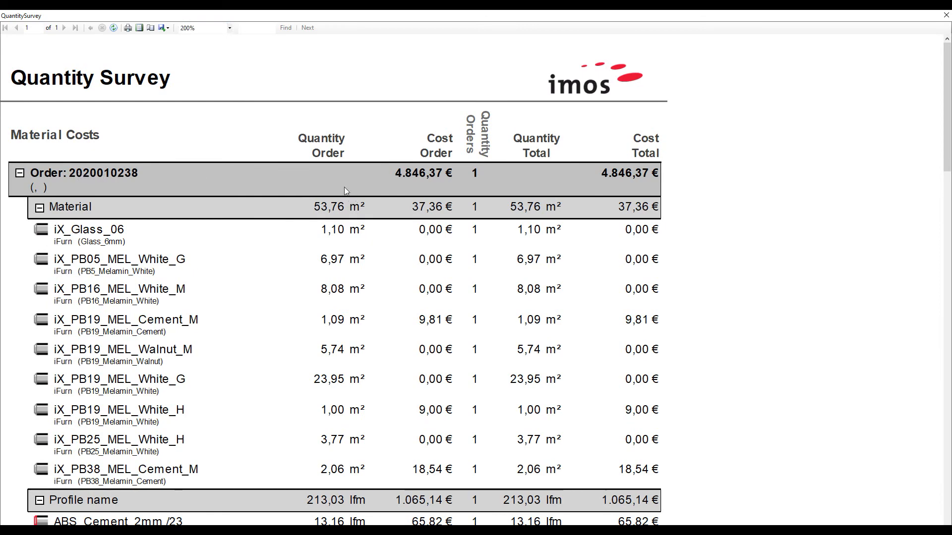
pyautogui.scroll(-6, 347, 215)
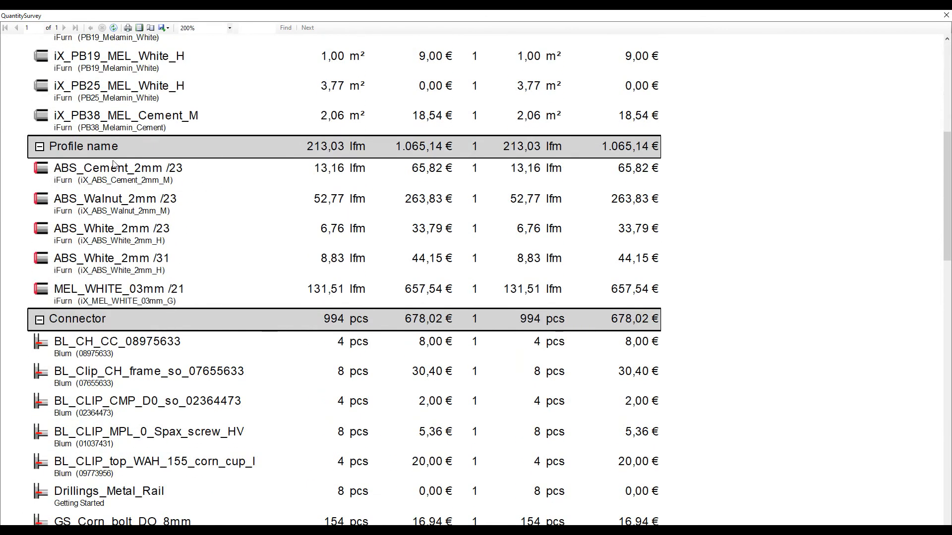
pyautogui.scroll(-2, 119, 263)
pyautogui.scroll(-3, 115, 271)
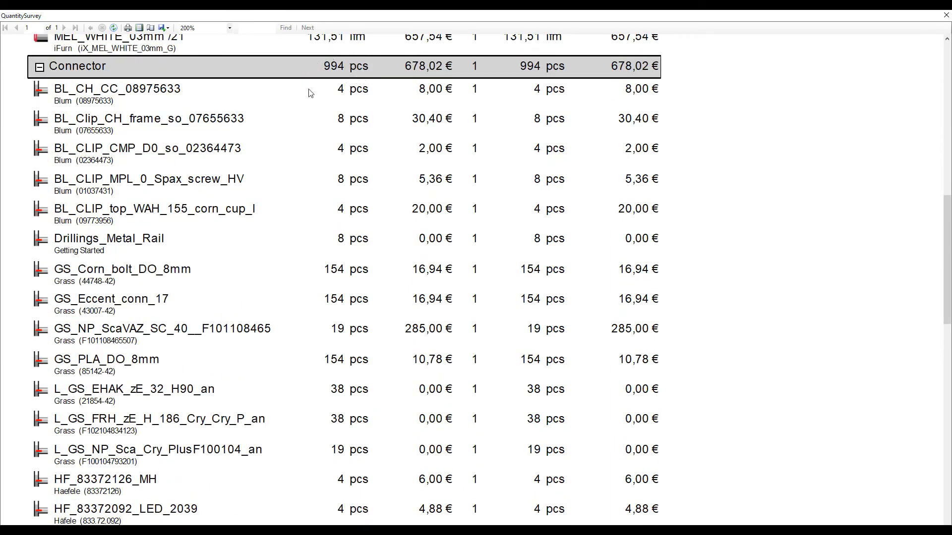
pyautogui.scroll(-14, 310, 93)
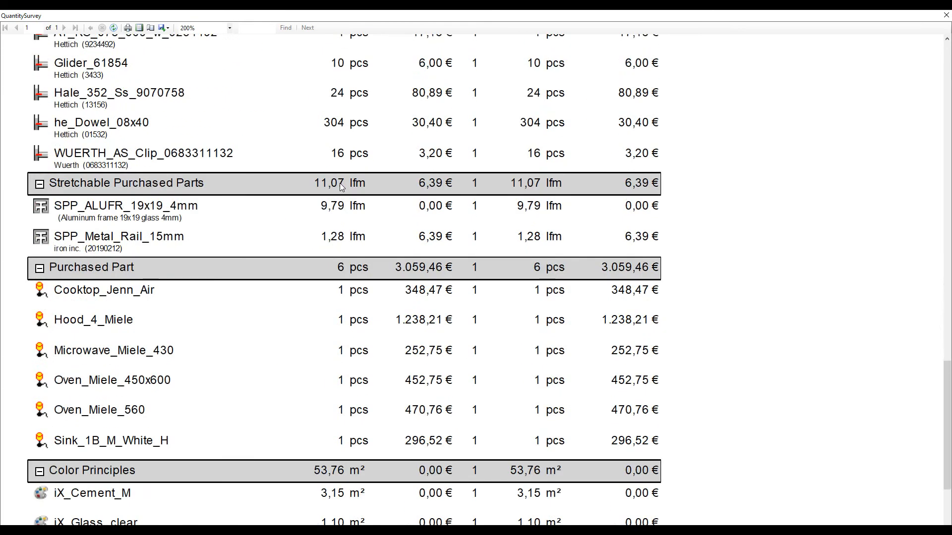
pyautogui.scroll(-3, 164, 262)
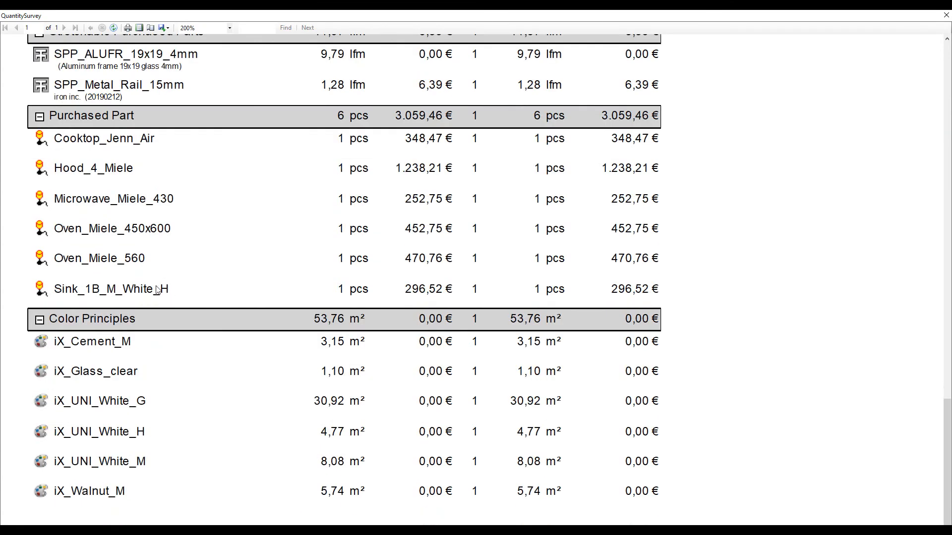
pyautogui.click(945, 17)
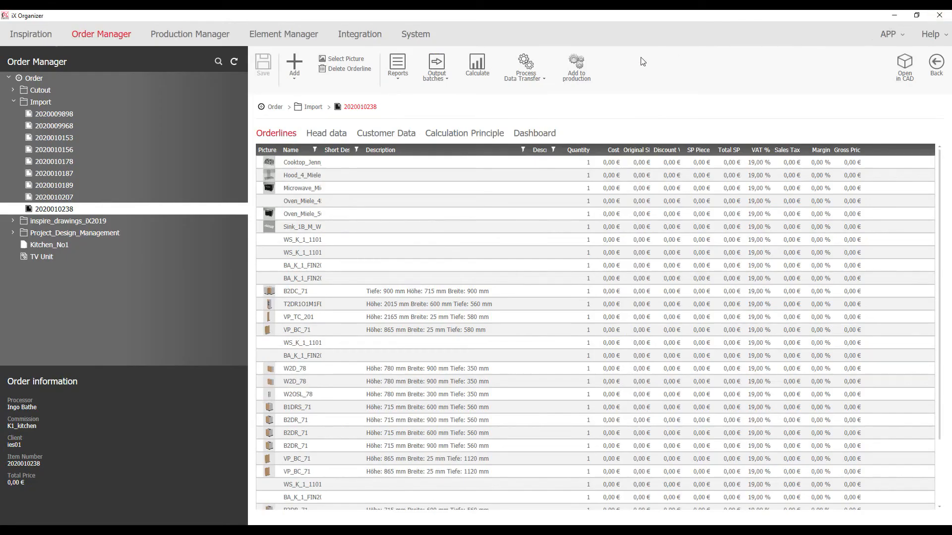
pyautogui.click(569, 78)
pyautogui.click(533, 288)
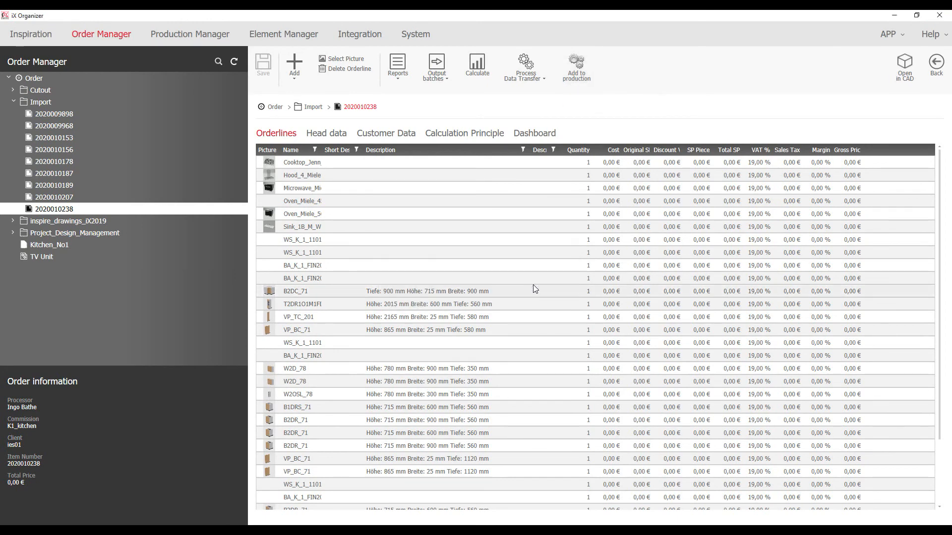
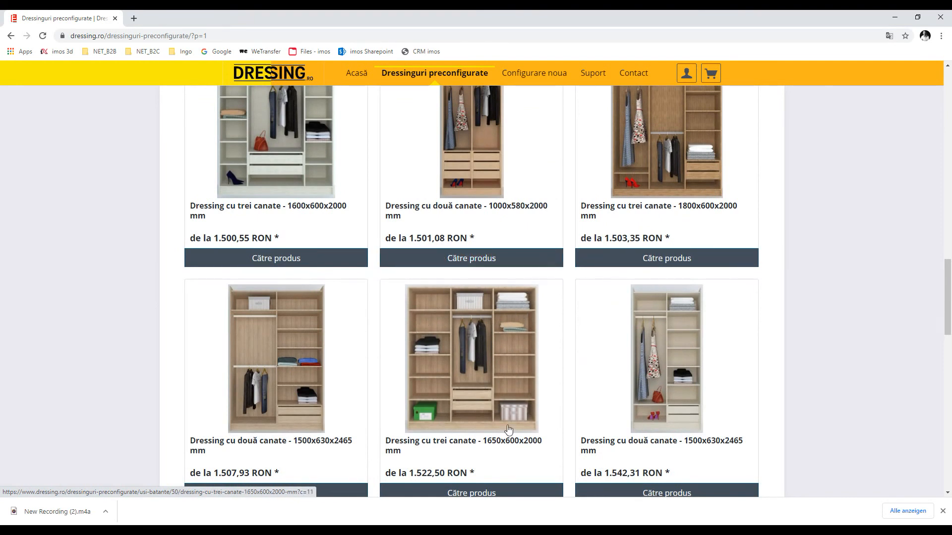
# Start a new configuration of the 'Dressing 3 usi glisante' sliding wardrobe with Configureaza
pyautogui.click(539, 77)
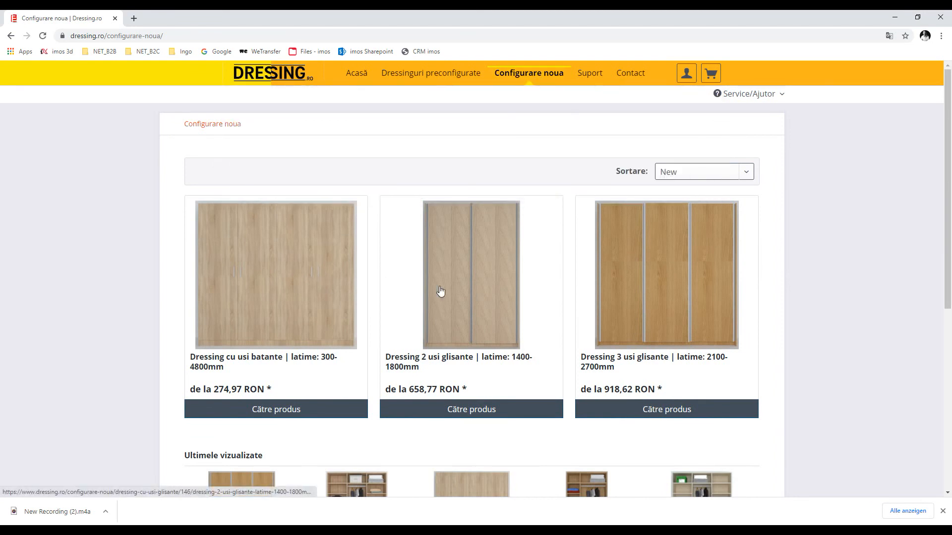
pyautogui.click(617, 299)
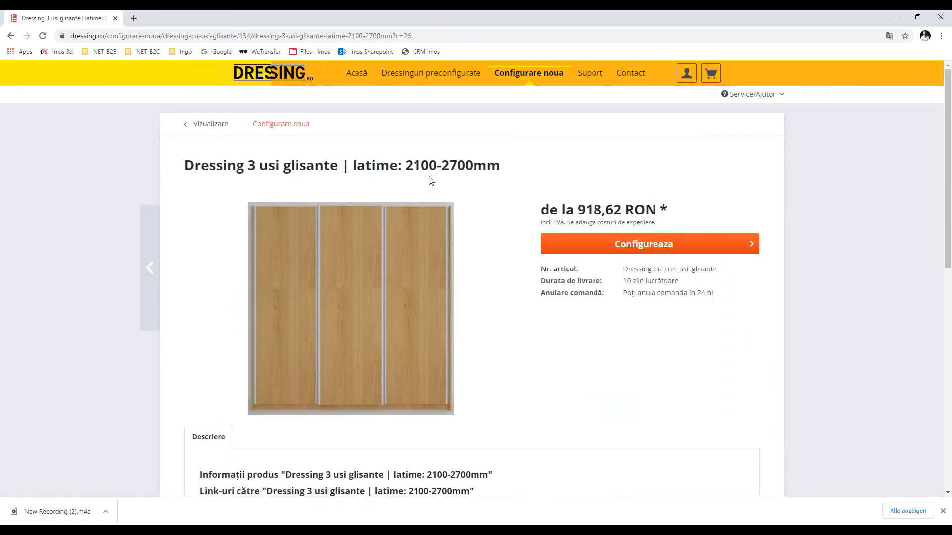
pyautogui.click(584, 245)
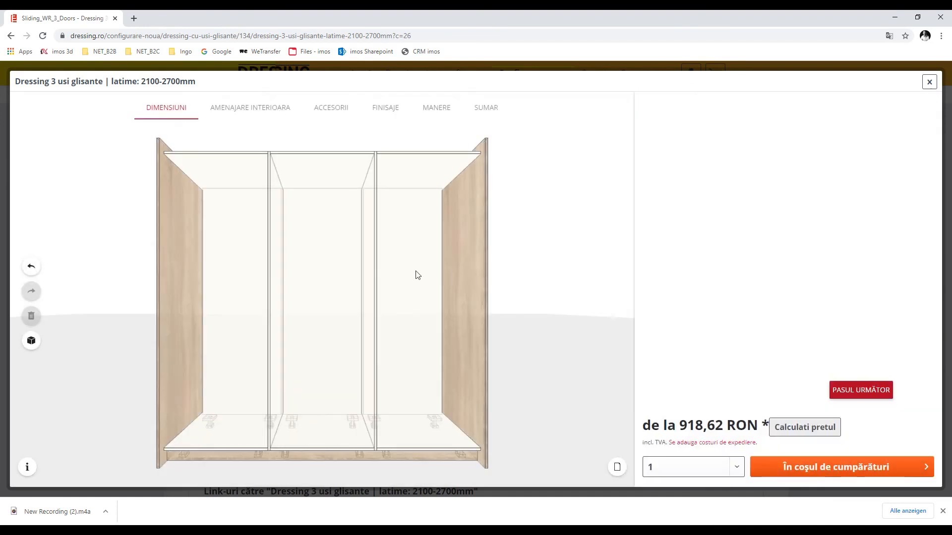
# Select the left, middle and right compartments, then go to the interior layout
pyautogui.moveTo(330, 254)
pyautogui.mouseDown()
pyautogui.moveTo(346, 272)
pyautogui.moveTo(333, 245)
pyautogui.mouseUp()
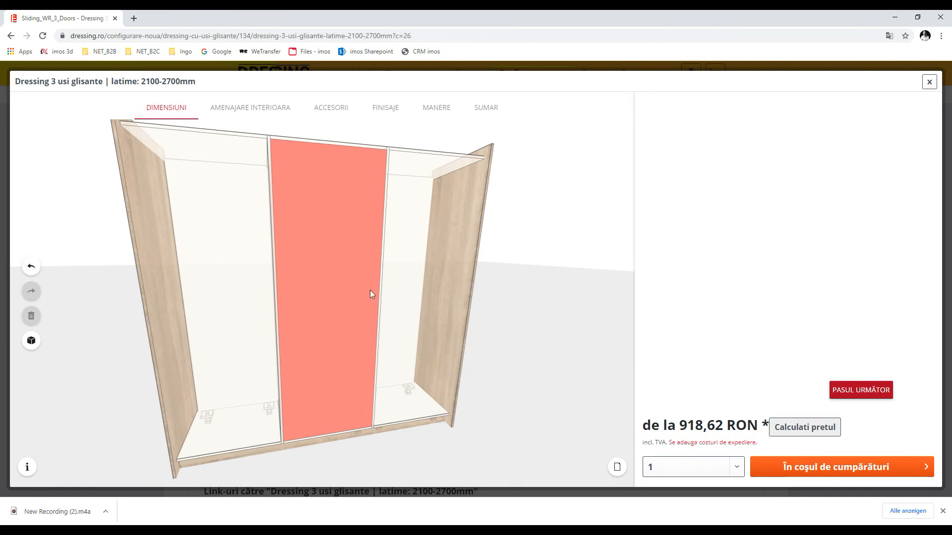
pyautogui.click(229, 283)
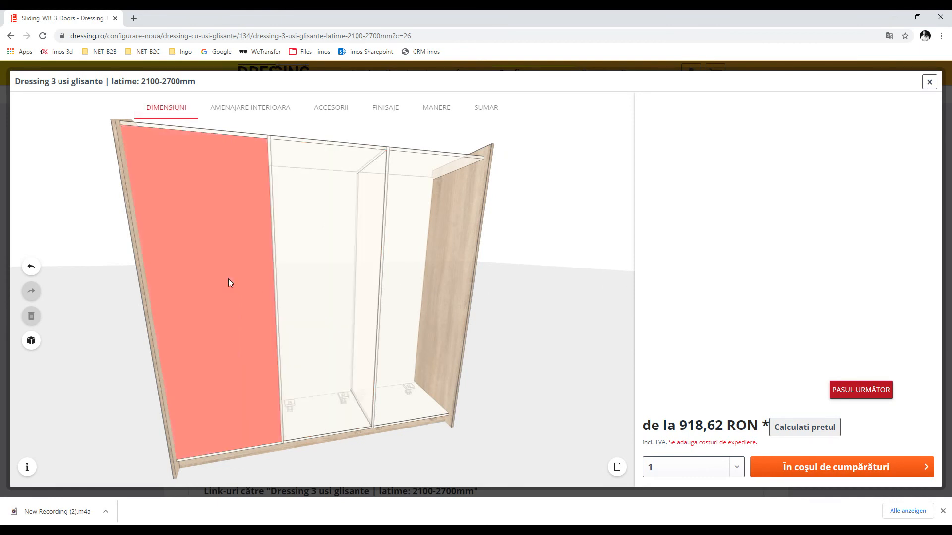
pyautogui.click(324, 270)
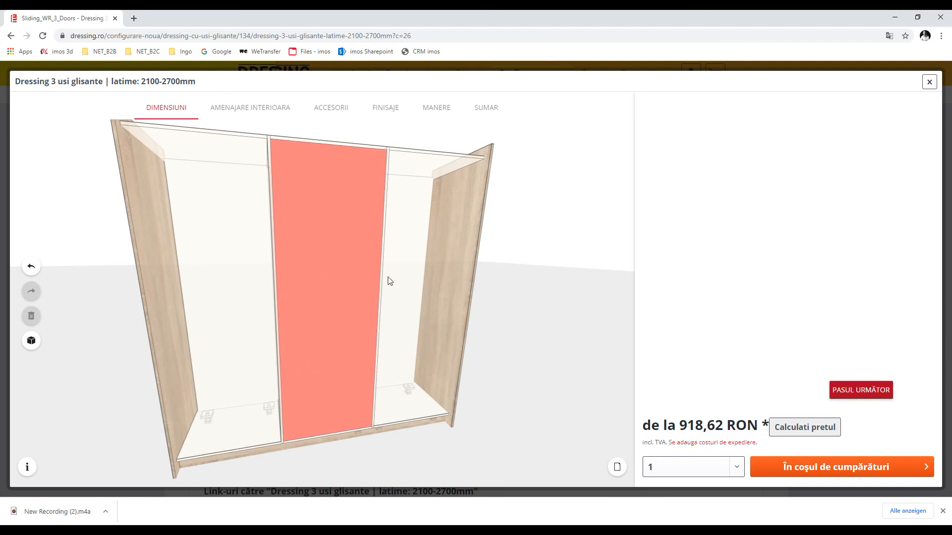
pyautogui.click(408, 280)
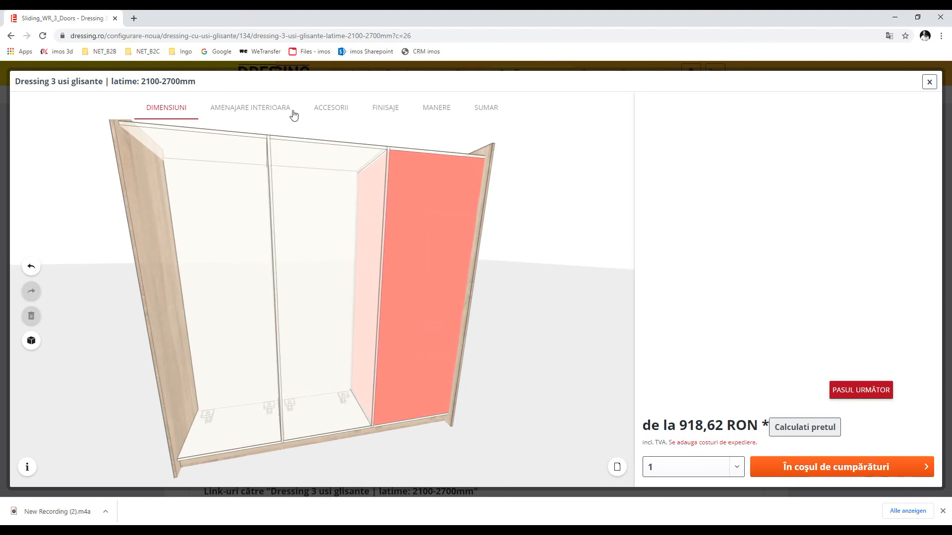
pyautogui.click(266, 109)
# Add a clothes rail on the left with three 200 mm drawers below it
pyautogui.moveTo(676, 187); pyautogui.dragTo(204, 275)
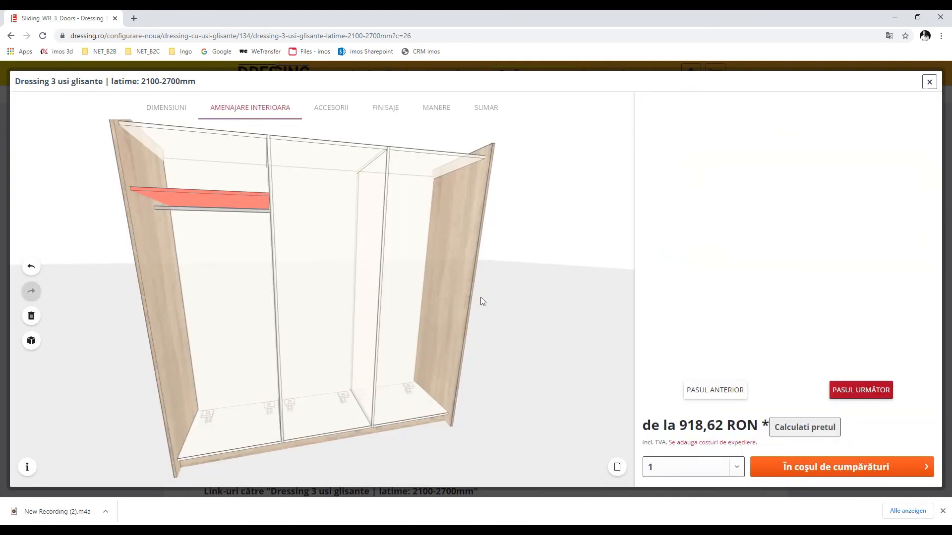
pyautogui.click(253, 321)
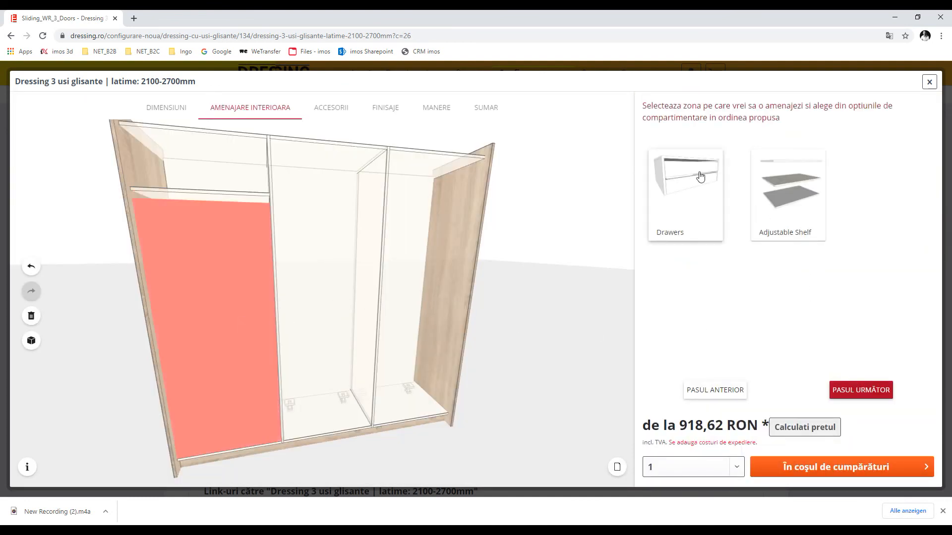
pyautogui.moveTo(668, 207); pyautogui.dragTo(223, 373)
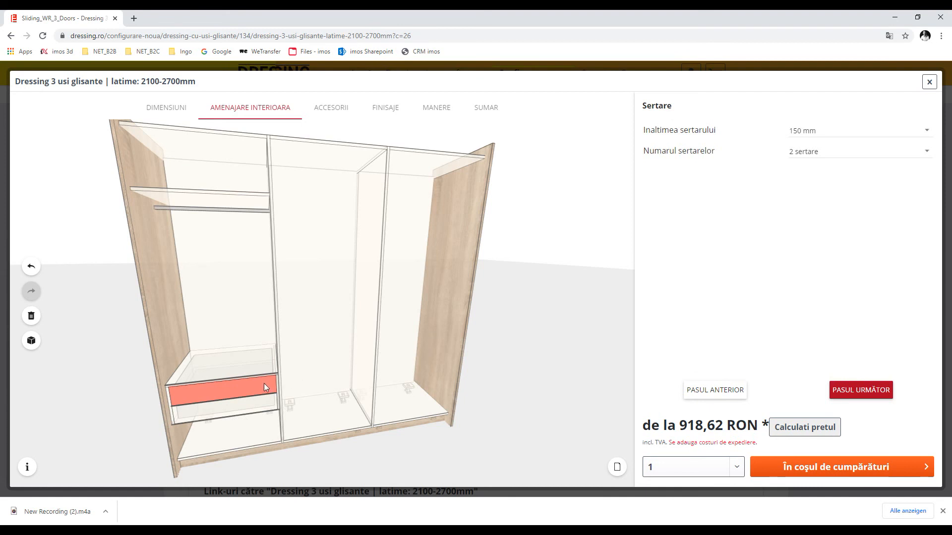
pyautogui.click(851, 155)
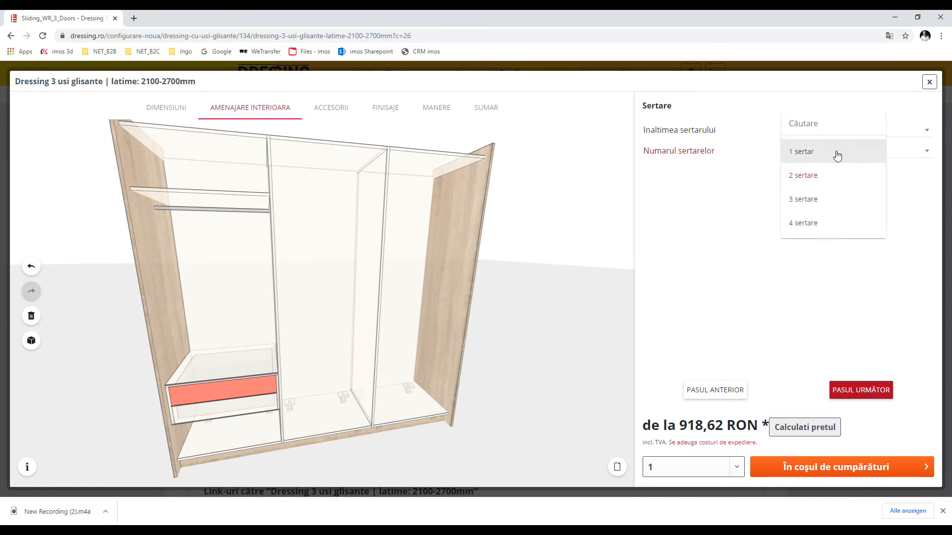
pyautogui.click(806, 199)
pyautogui.click(818, 132)
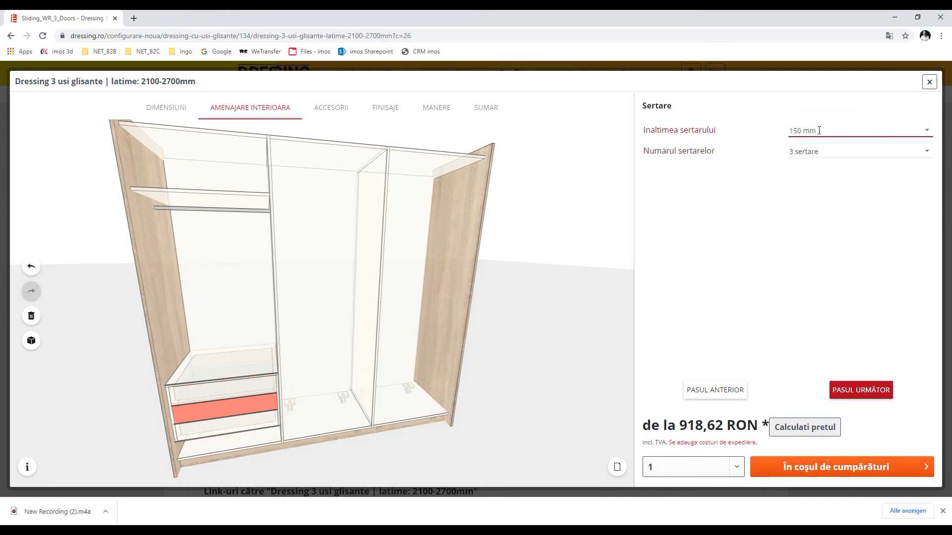
pyautogui.click(802, 178)
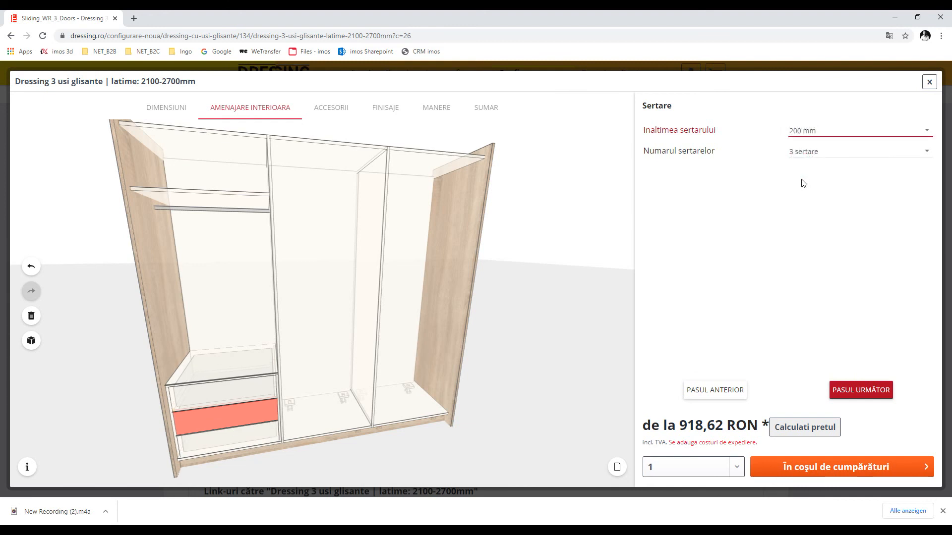
# Fill the middle compartment with adjustable shelves and give the right compartment 4 drawers
pyautogui.click(345, 271)
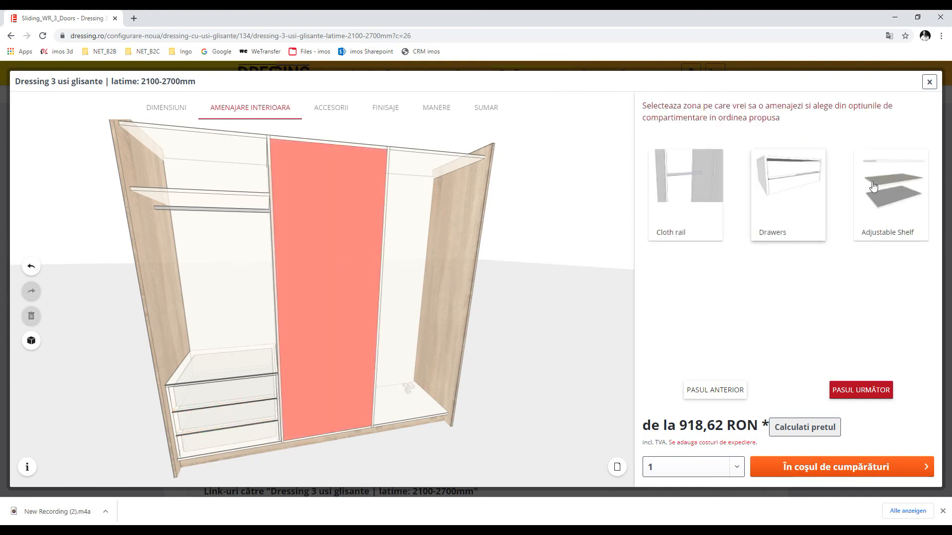
pyautogui.moveTo(888, 184); pyautogui.dragTo(346, 299)
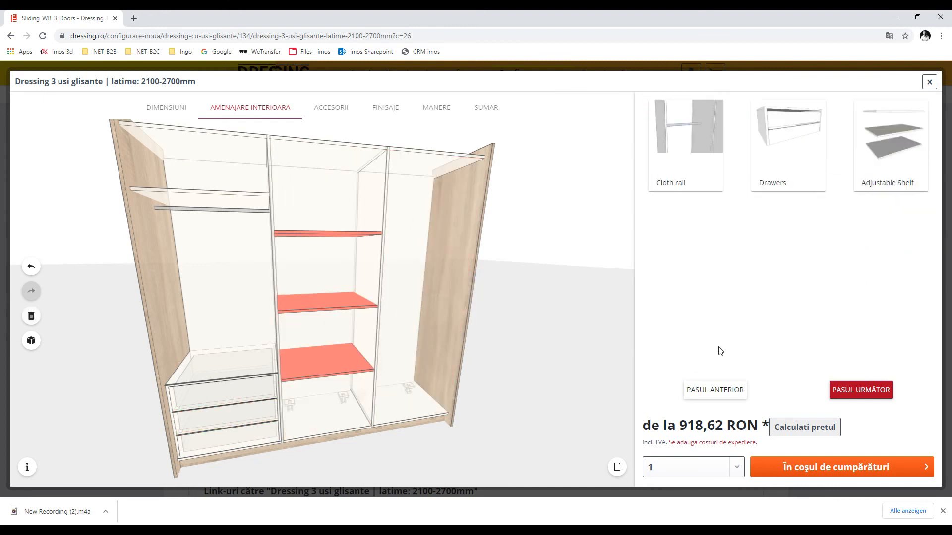
pyautogui.click(415, 270)
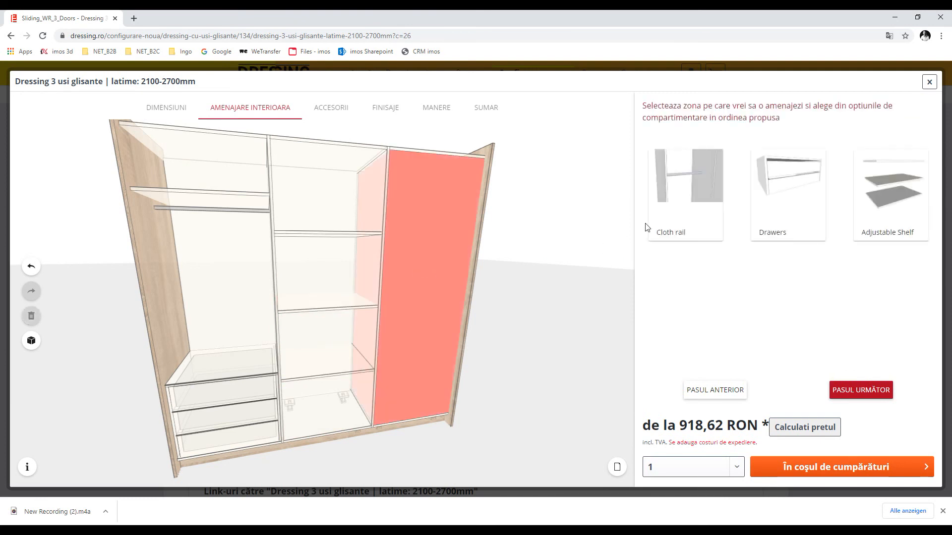
pyautogui.click(784, 184)
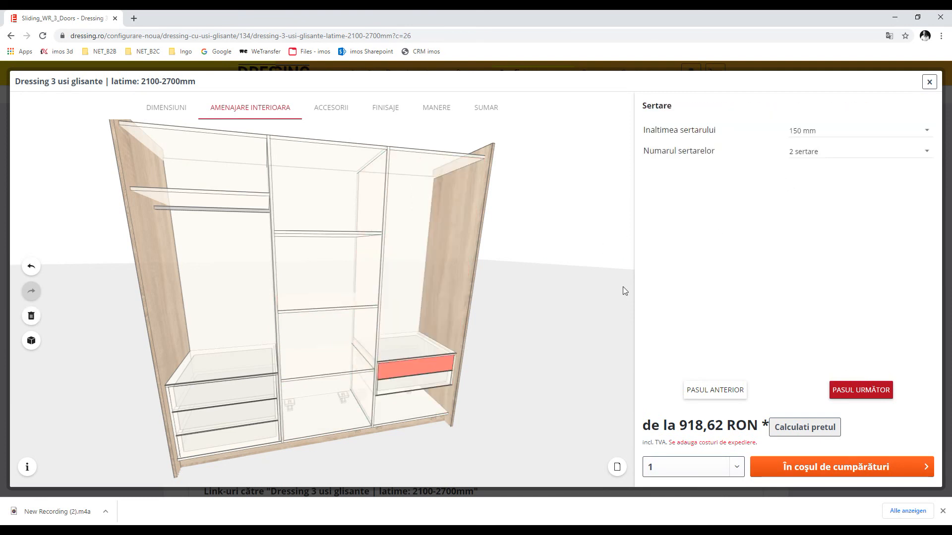
pyautogui.click(808, 158)
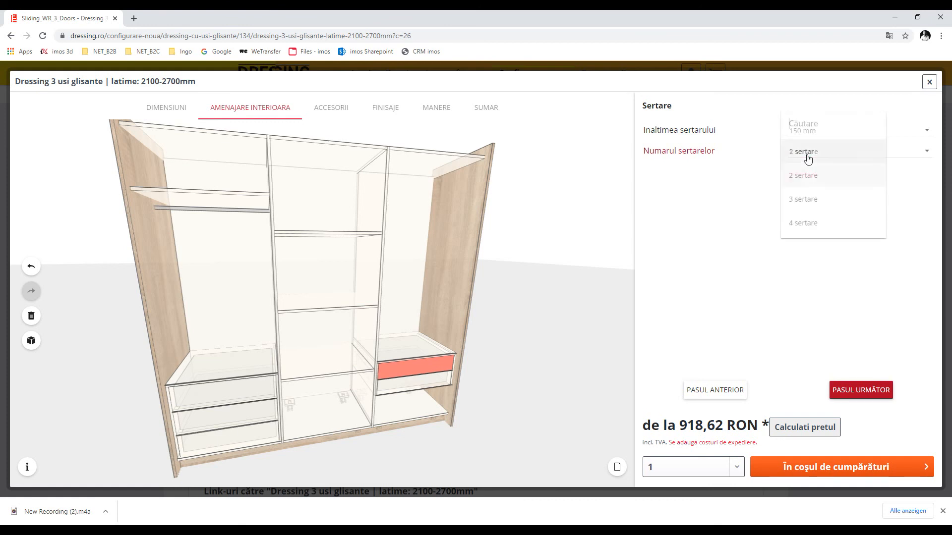
pyautogui.click(800, 221)
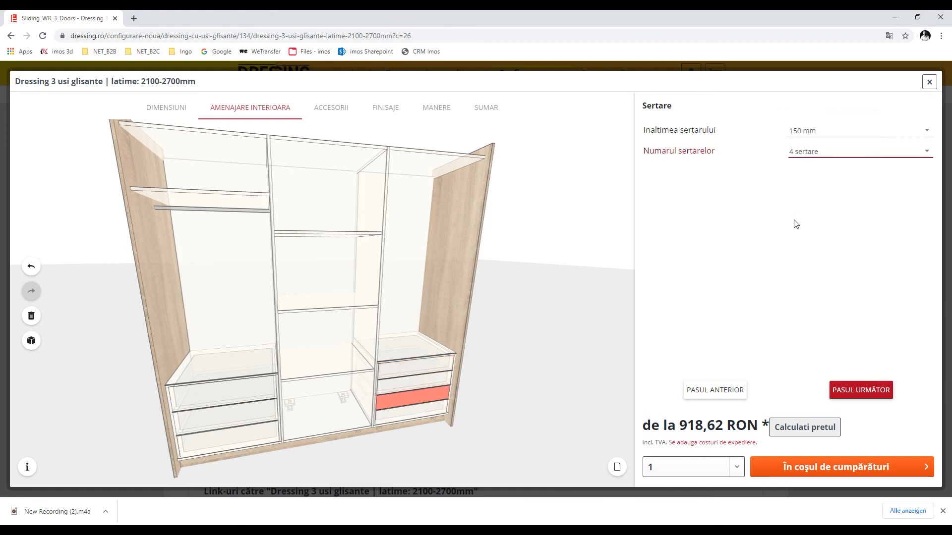
# Hang a clothes rail in the upper right compartment and select the upper left for accessories
pyautogui.click(407, 227)
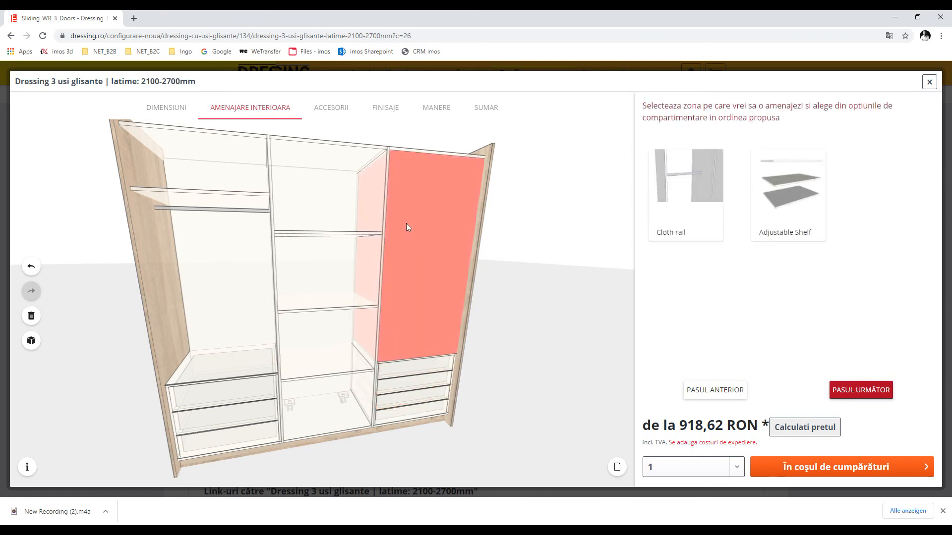
pyautogui.click(688, 174)
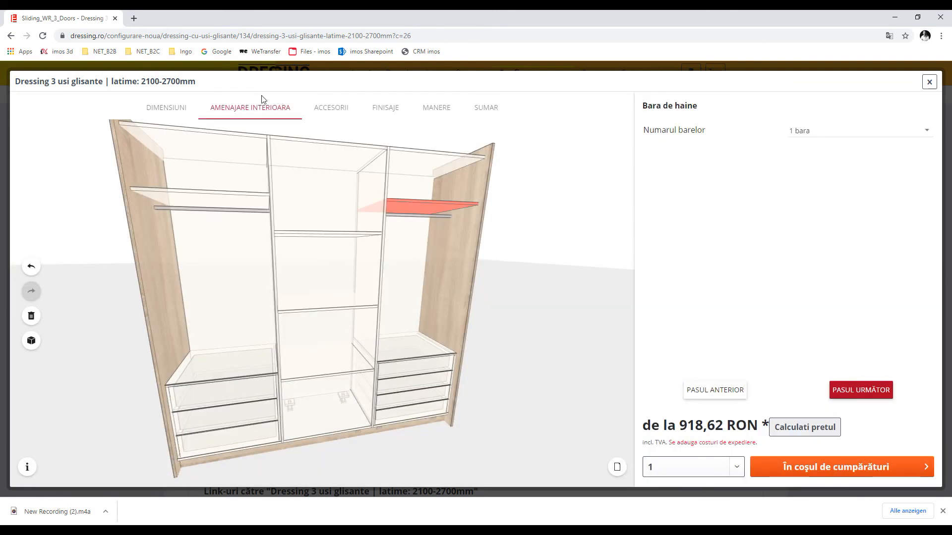
pyautogui.click(321, 111)
pyautogui.click(208, 300)
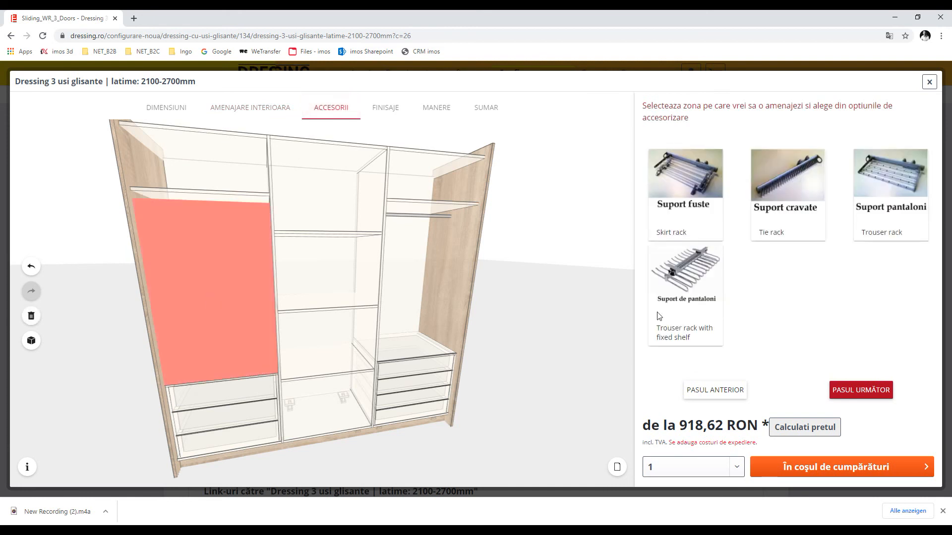
# Add a skirt rack on the left and give the carcass Stejar Bardolino natur oak finish
pyautogui.moveTo(711, 173); pyautogui.dragTo(272, 316)
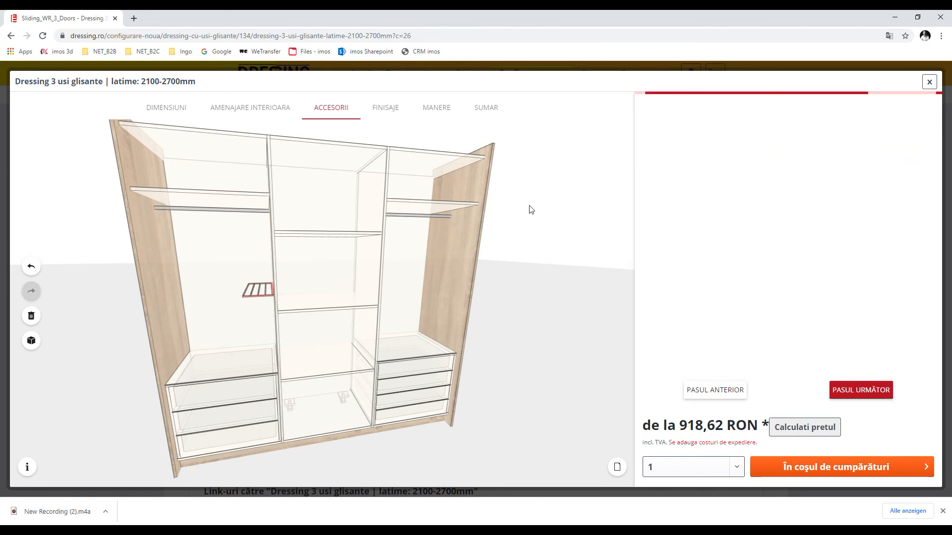
pyautogui.click(382, 109)
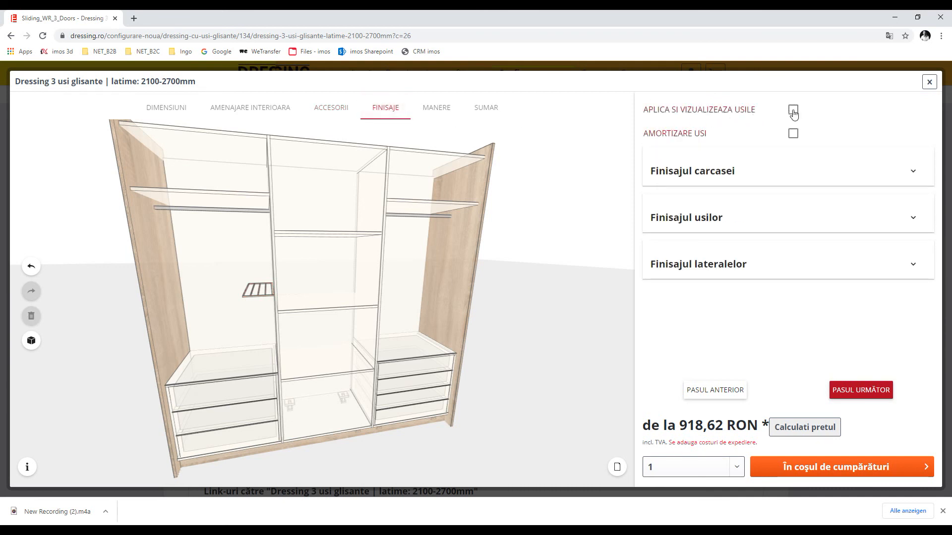
pyautogui.click(913, 174)
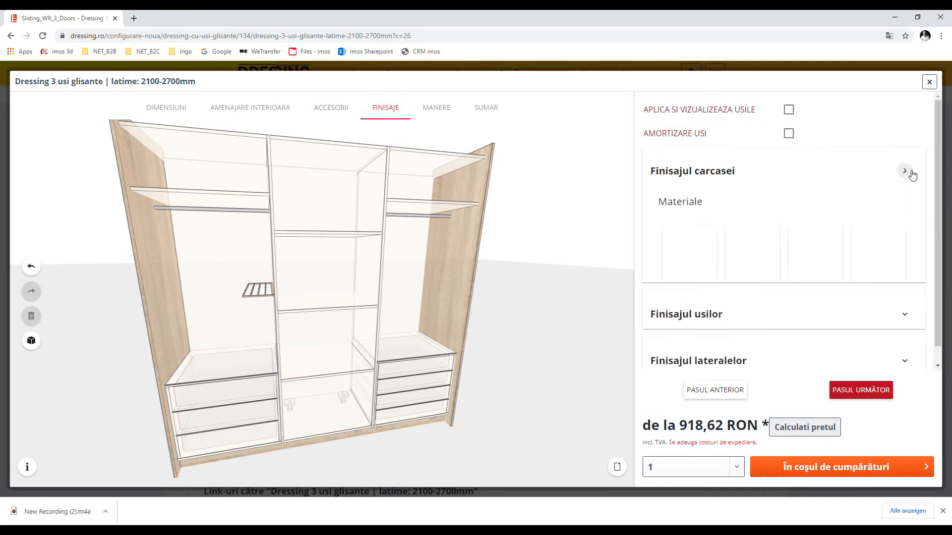
pyautogui.click(682, 248)
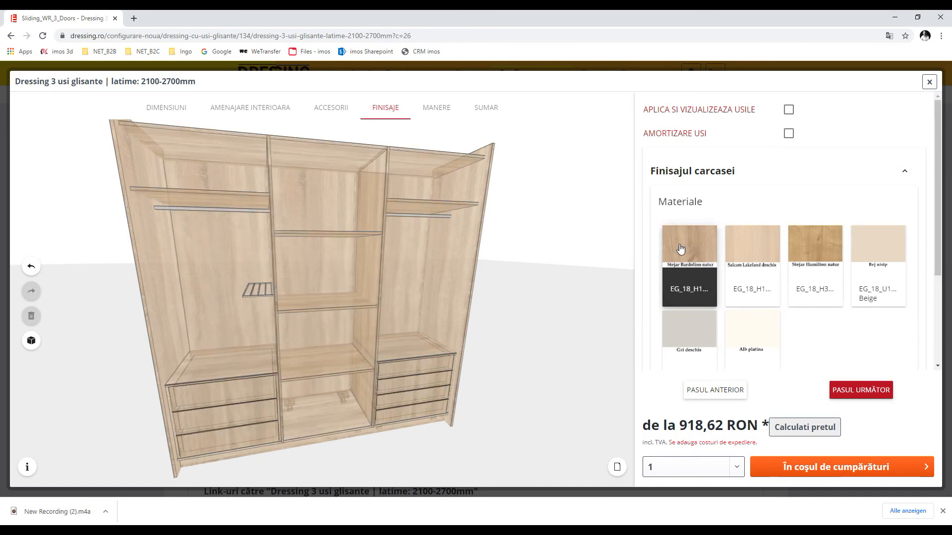
# Show the sliding doors and finish them in Gri deschis light grey
pyautogui.click(788, 110)
pyautogui.scroll(-3, 736, 219)
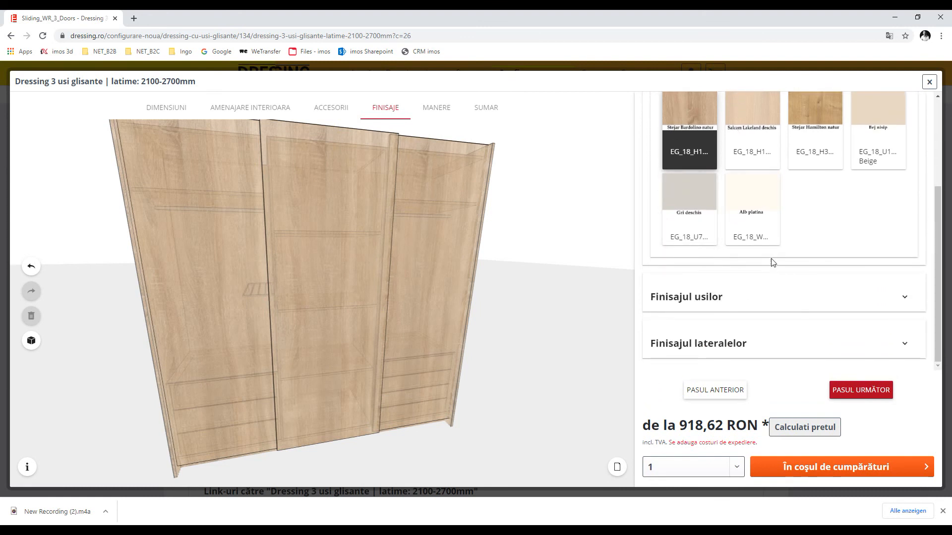
pyautogui.click(903, 300)
pyautogui.scroll(-2, 749, 327)
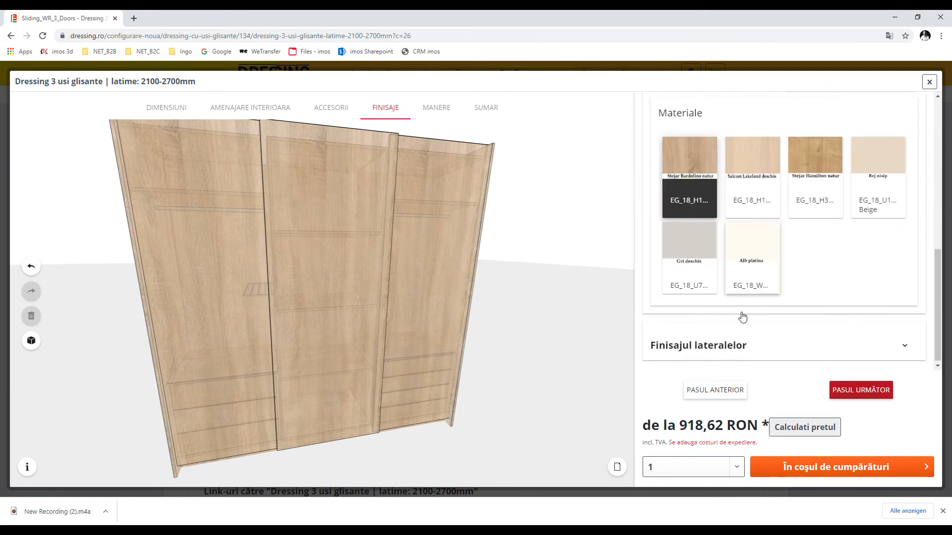
pyautogui.click(688, 249)
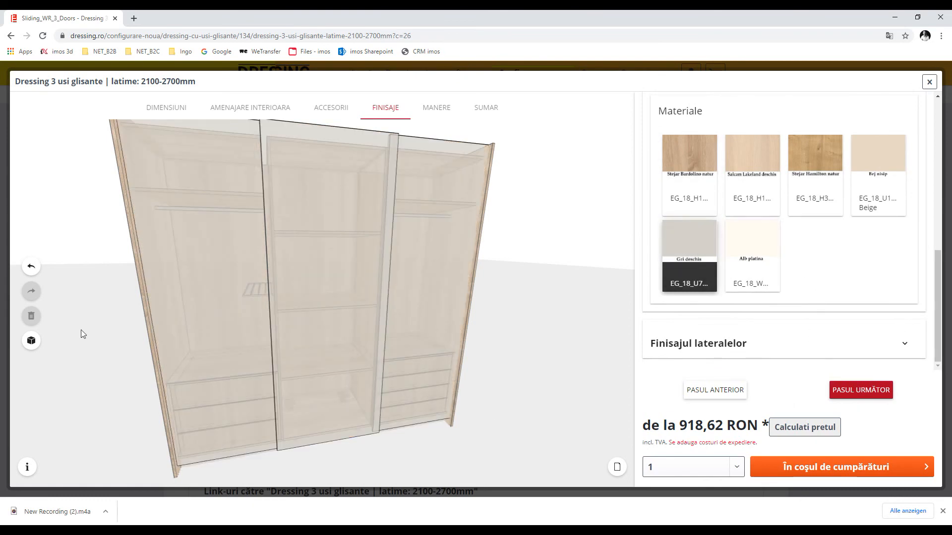
# Inspect the wardrobe and its pull-out rack from several angles in the 3D preview
pyautogui.click(26, 341)
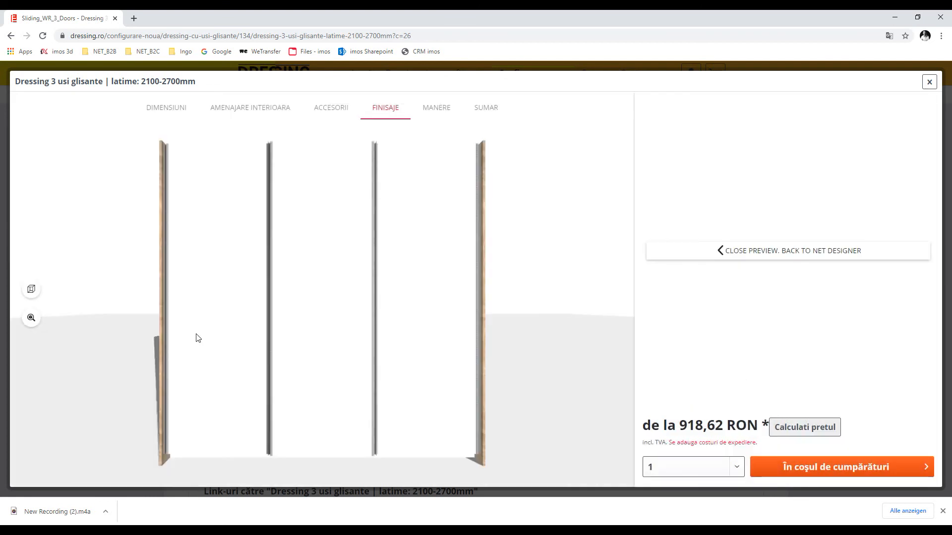
pyautogui.moveTo(207, 302); pyautogui.dragTo(51, 312)
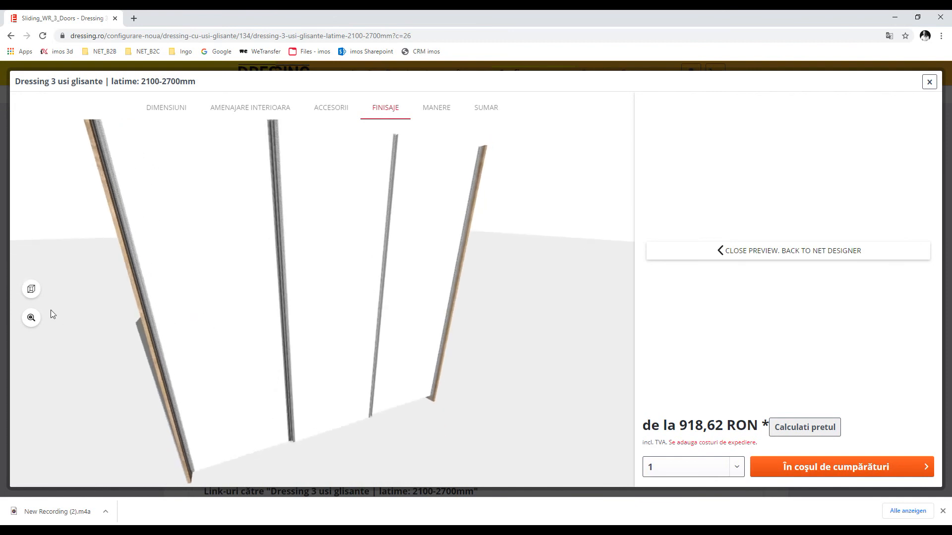
pyautogui.click(31, 292)
pyautogui.moveTo(242, 298); pyautogui.dragTo(206, 322)
pyautogui.scroll(4, 293, 305)
pyautogui.scroll(-5, 206, 323)
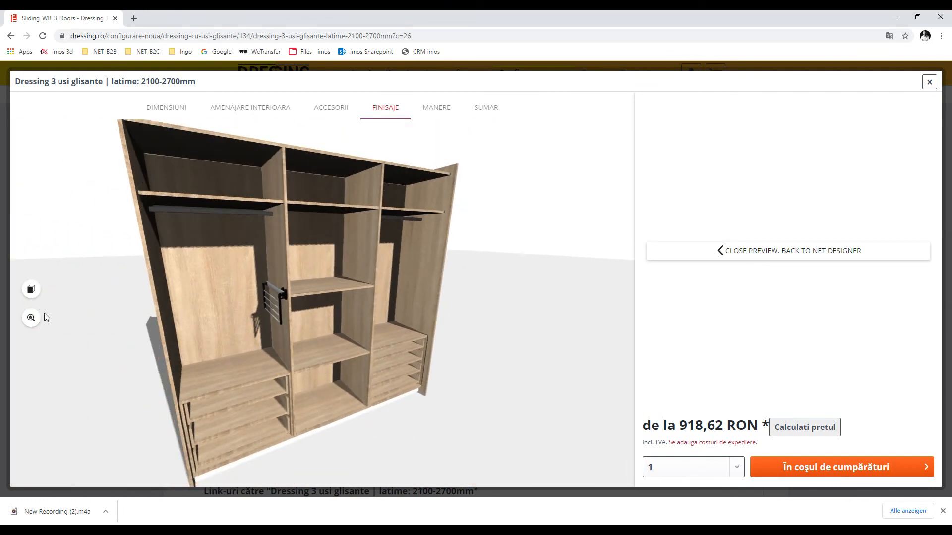
pyautogui.click(31, 289)
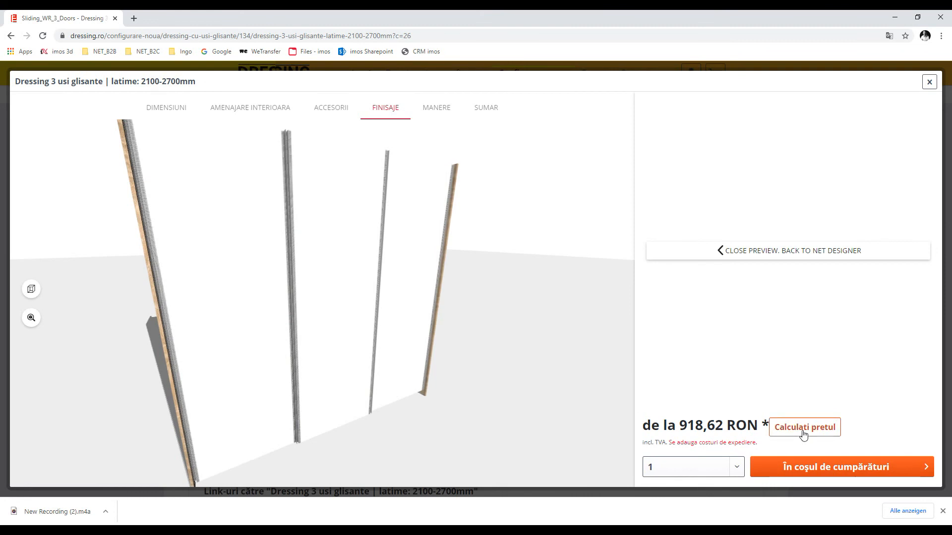
pyautogui.click(437, 109)
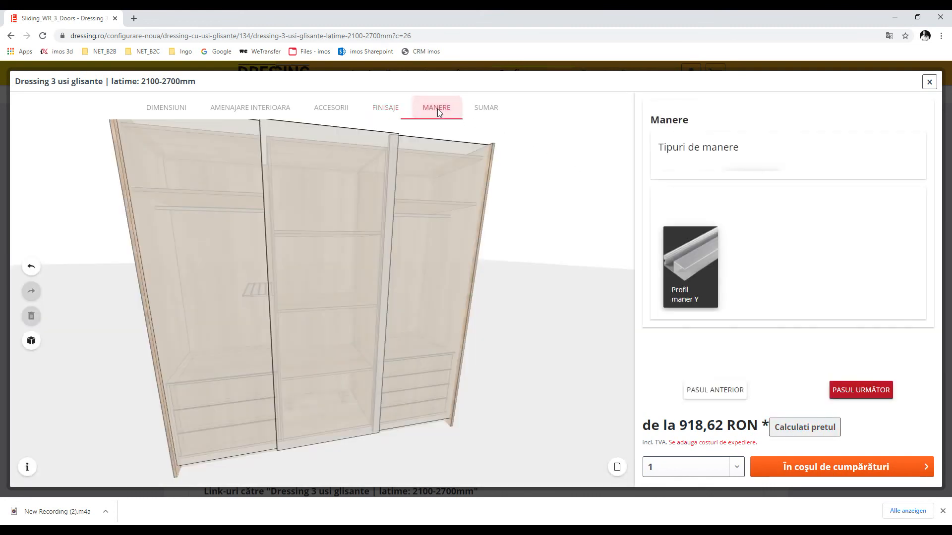
# Choose the Profil maner Y handle, add the wardrobe to the cart and proceed to checkout
pyautogui.click(744, 217)
pyautogui.click(846, 387)
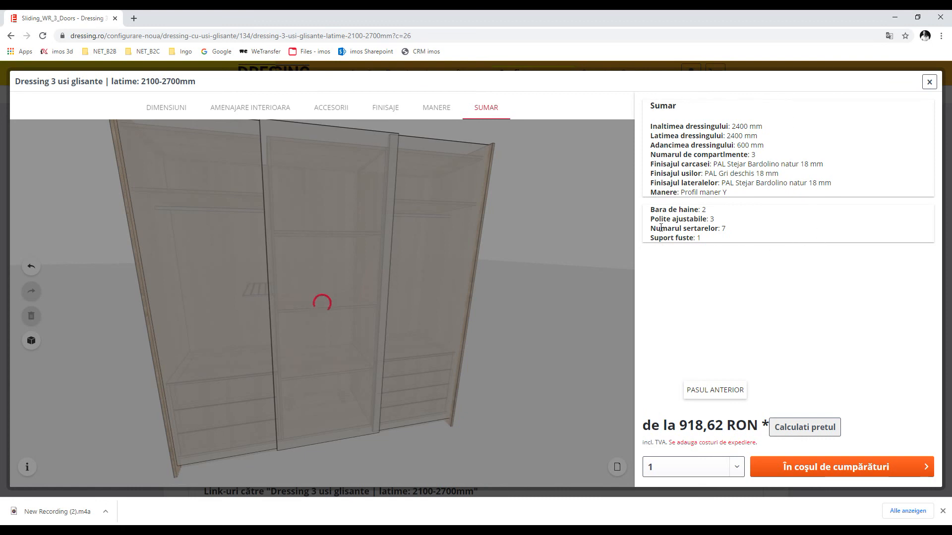
pyautogui.click(829, 468)
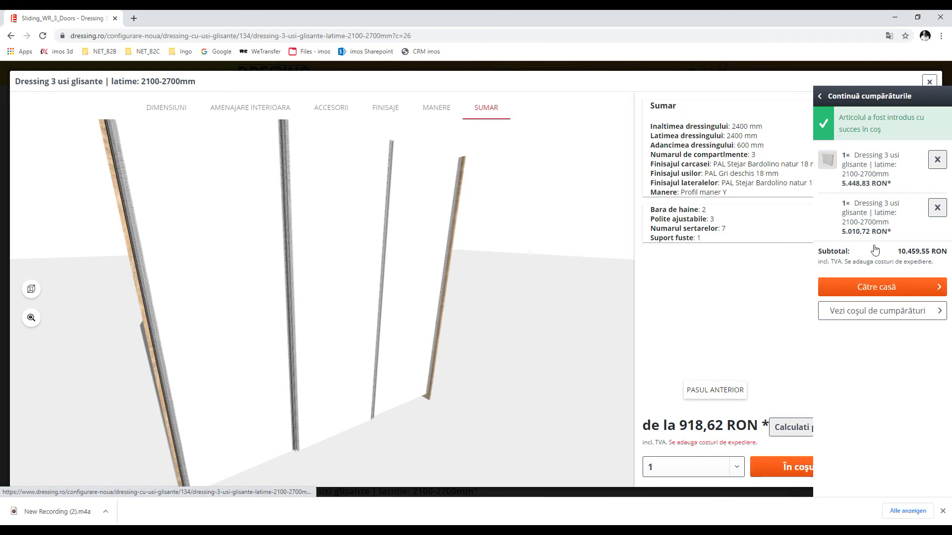
pyautogui.click(874, 294)
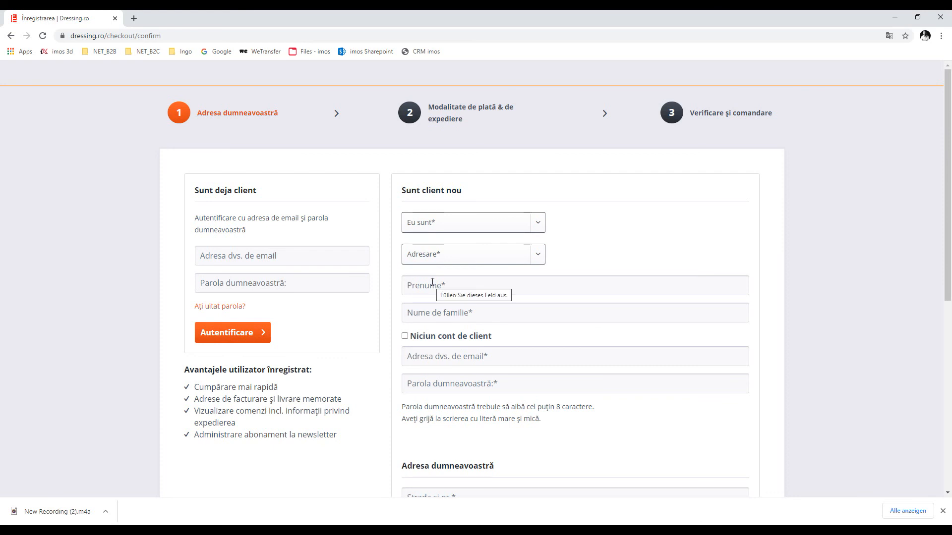
# Scroll down and back up through the checkout address form
pyautogui.scroll(-7, 432, 282)
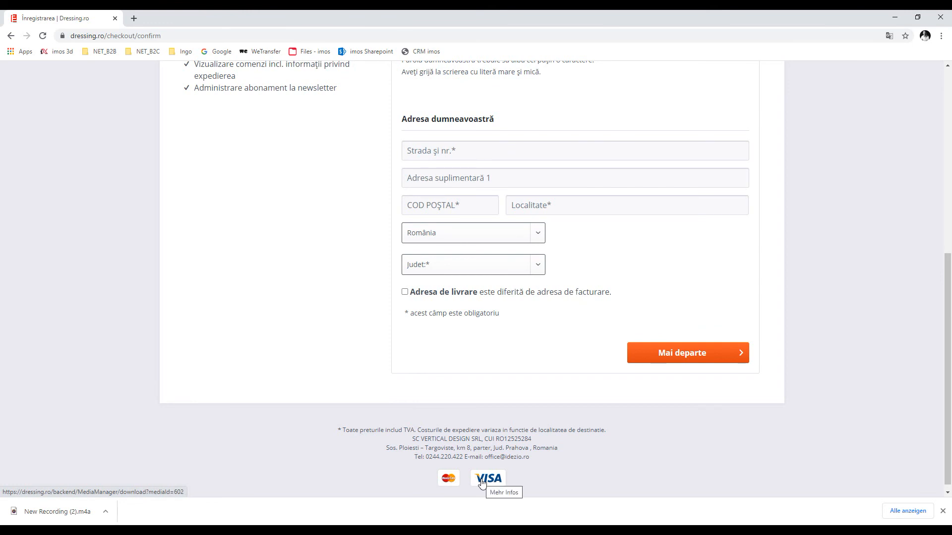
pyautogui.scroll(7, 765, 389)
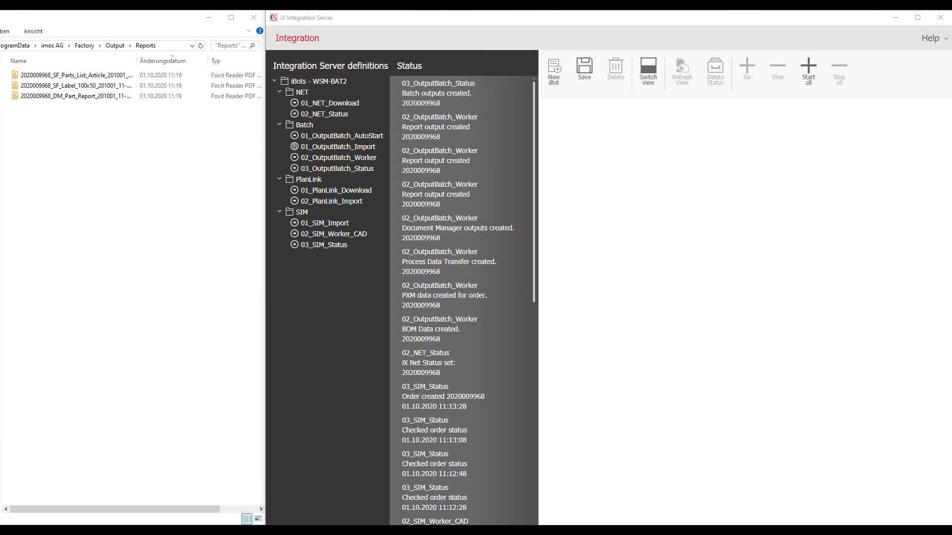
# Open the SF_Parts_List_Article PDF in Foxit Reader and scroll through its 8 pages of parts
pyautogui.click(80, 77)
pyautogui.doubleClick(79, 79)
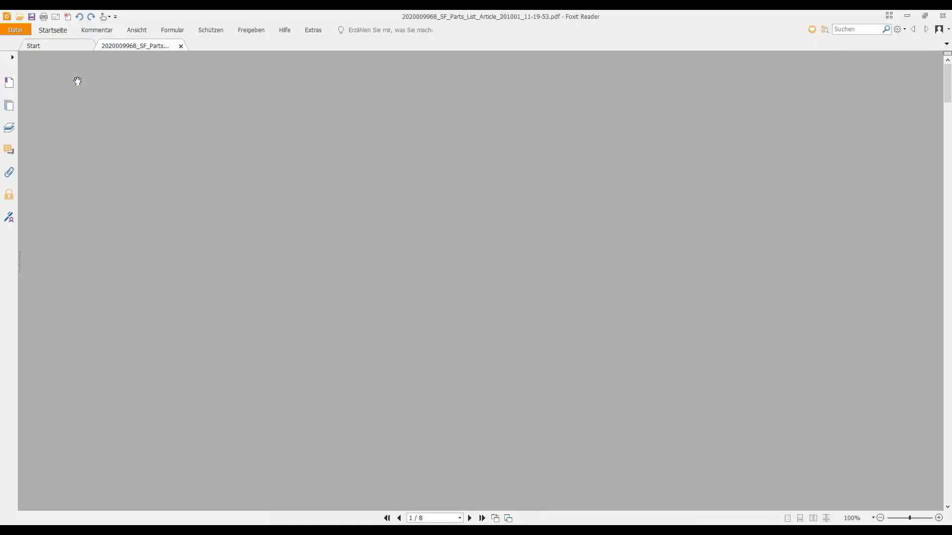
pyautogui.scroll(-6, 77, 81)
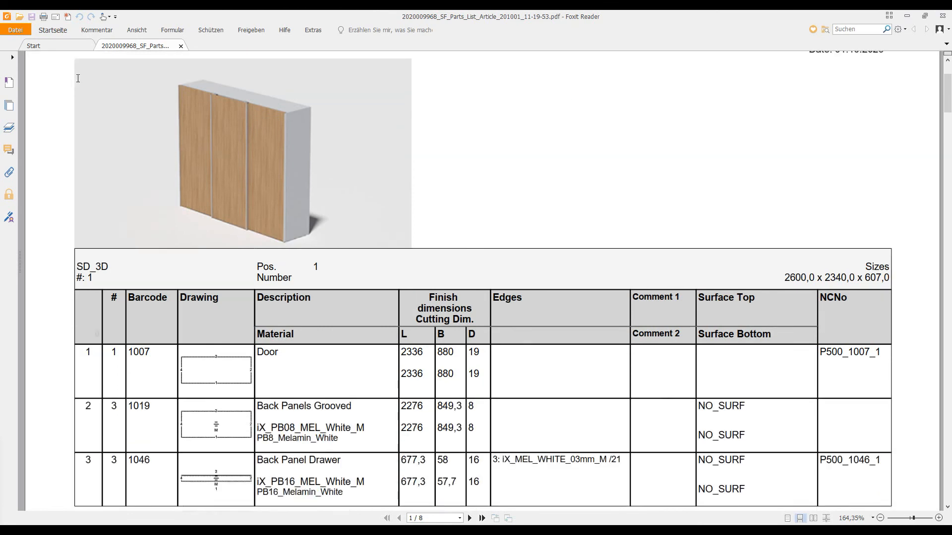
pyautogui.scroll(-6, 76, 83)
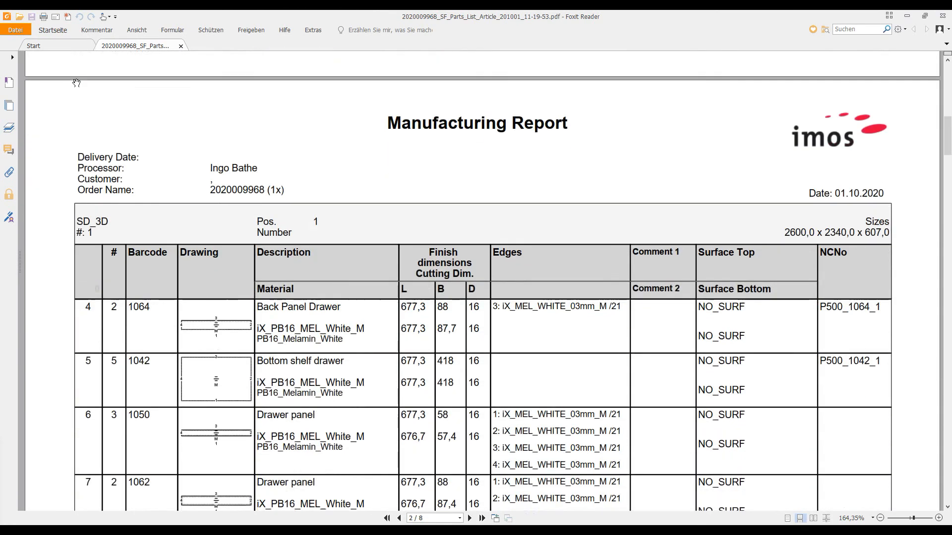
pyautogui.scroll(-12, 77, 83)
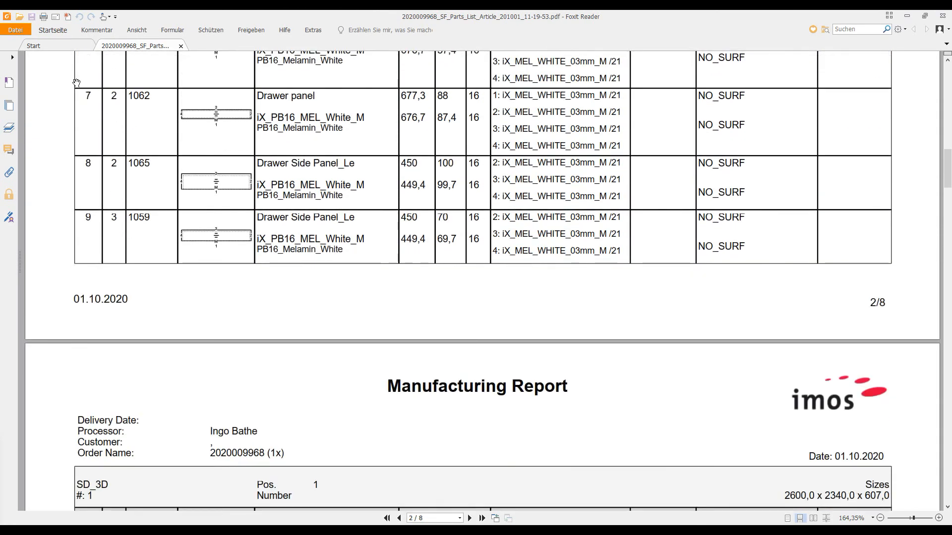
pyautogui.scroll(-4, 77, 83)
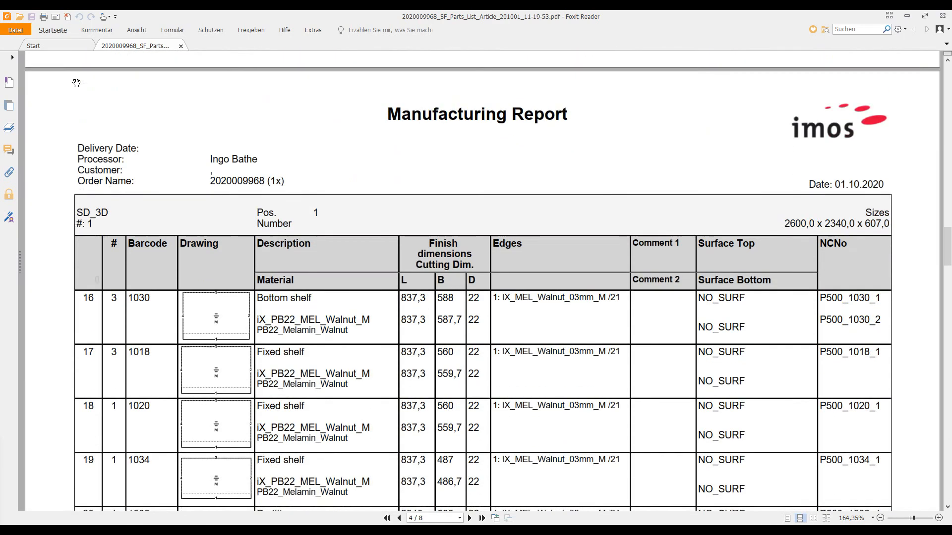
pyautogui.scroll(-16, 77, 83)
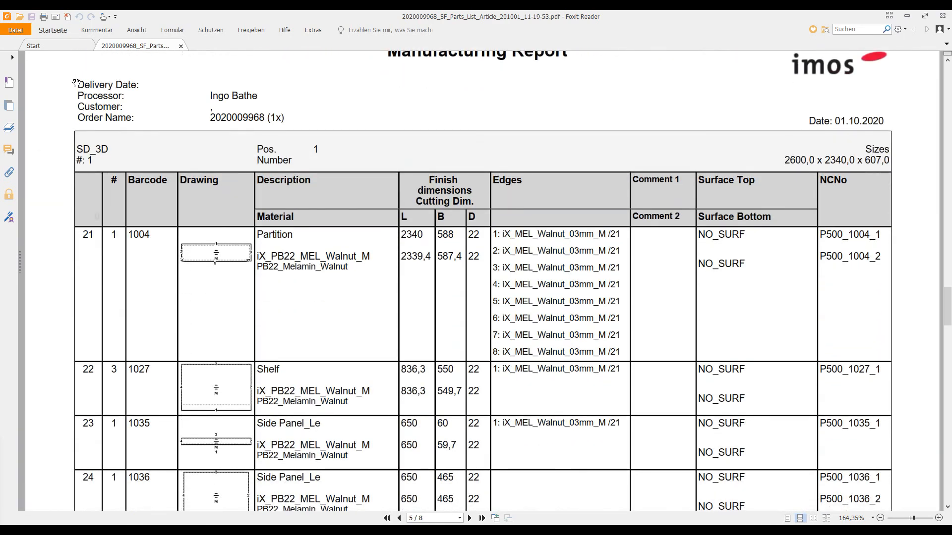
pyautogui.scroll(-4, 77, 83)
pyautogui.scroll(-8, 77, 82)
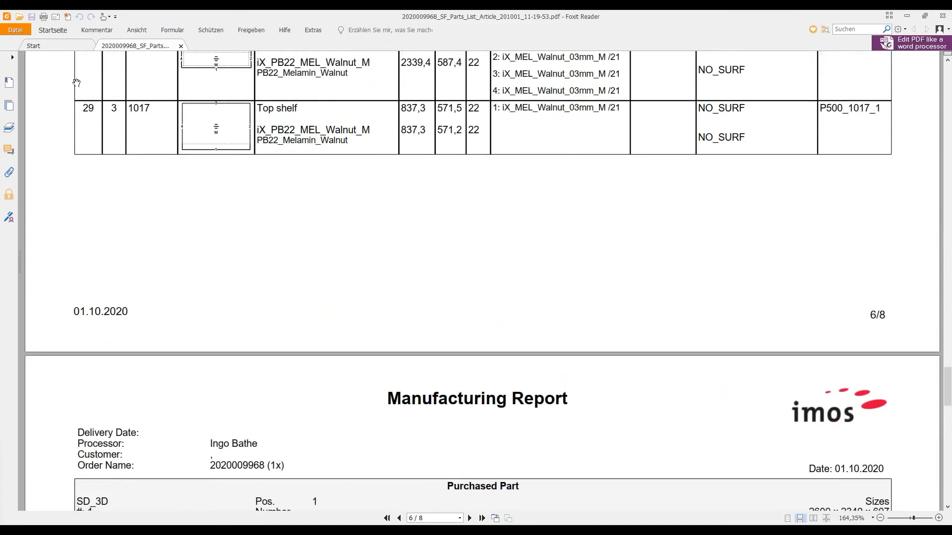